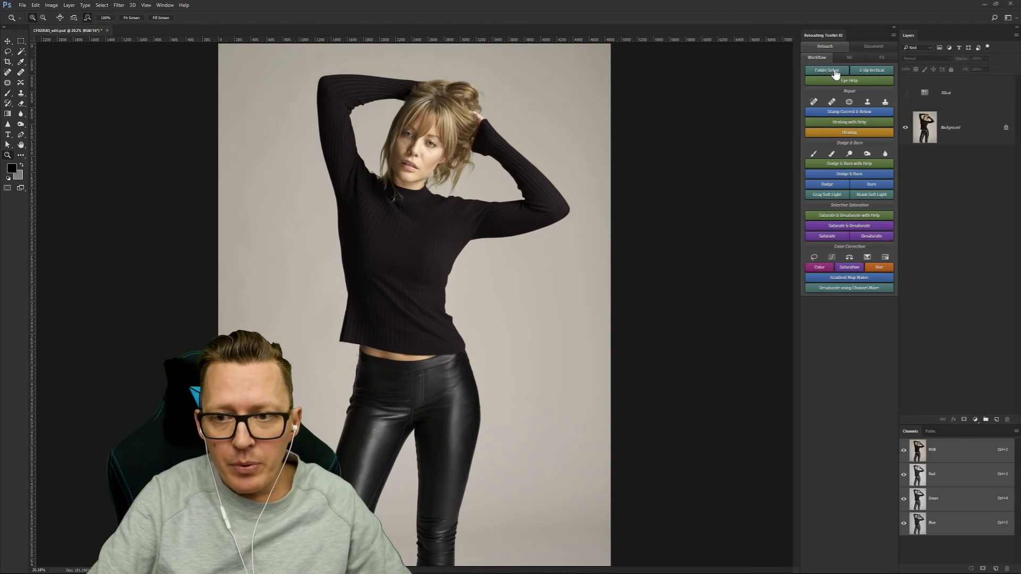
# Step: Create the retouching folder setup with its Markup layer and choose a bright blue brush colour for annotating
pyautogui.click(835, 74)
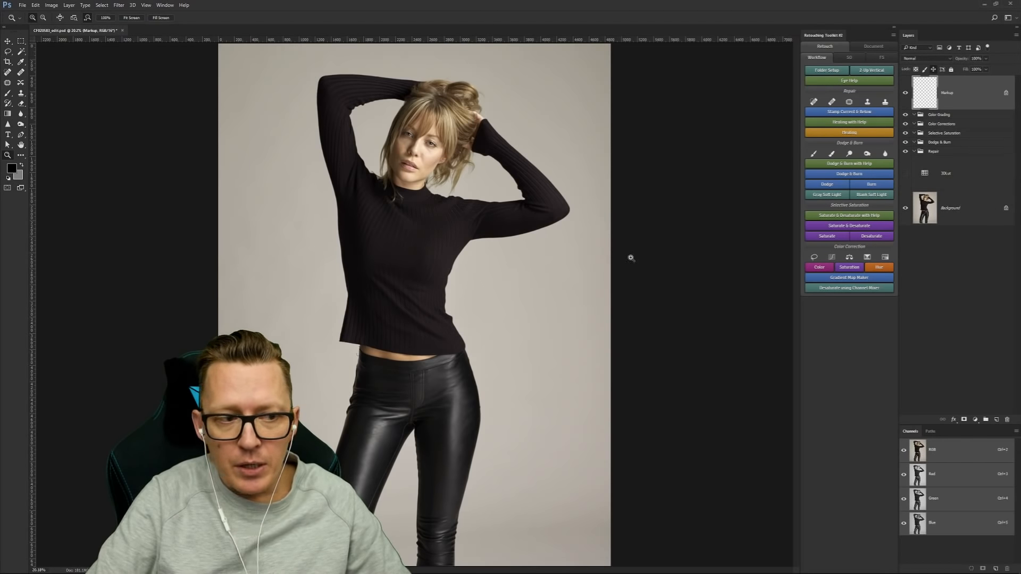
pyautogui.press('b')
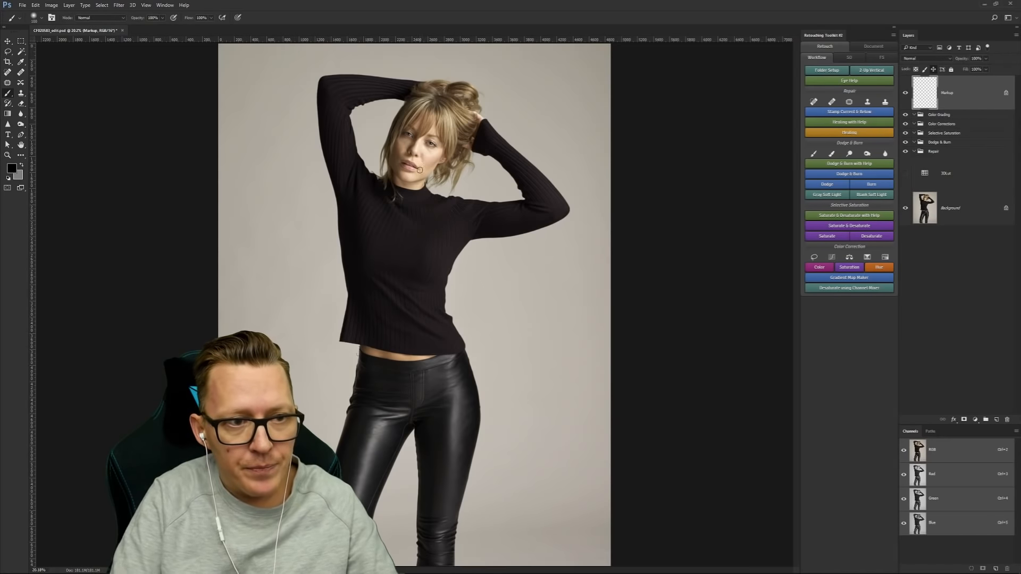
pyautogui.keyDown('alt'); pyautogui.click(532, 290); pyautogui.keyUp('alt')
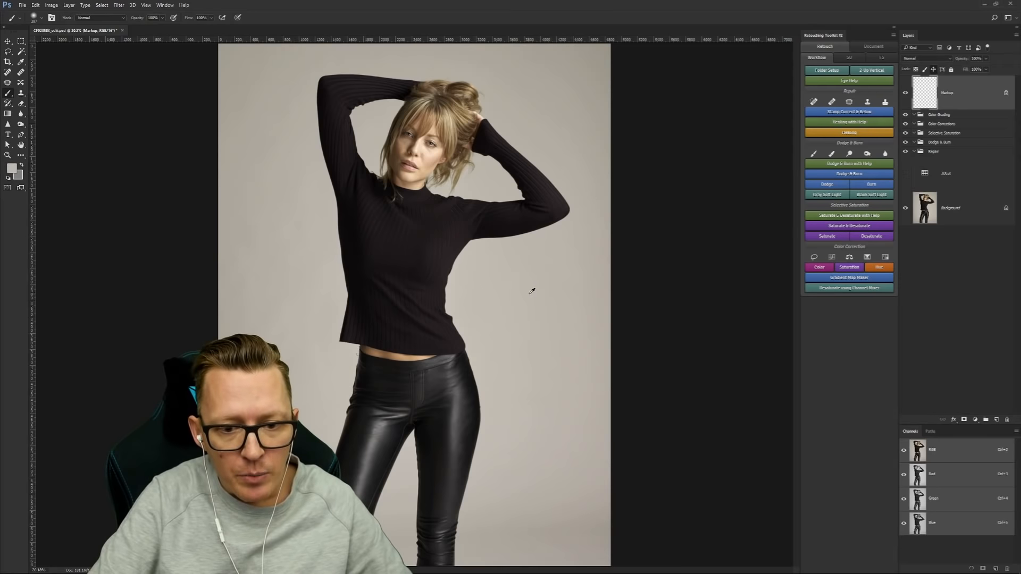
pyautogui.moveTo(517, 283)
pyautogui.mouseDown()
pyautogui.moveTo(510, 421)
pyautogui.moveTo(487, 420)
pyautogui.moveTo(497, 440)
pyautogui.mouseUp()
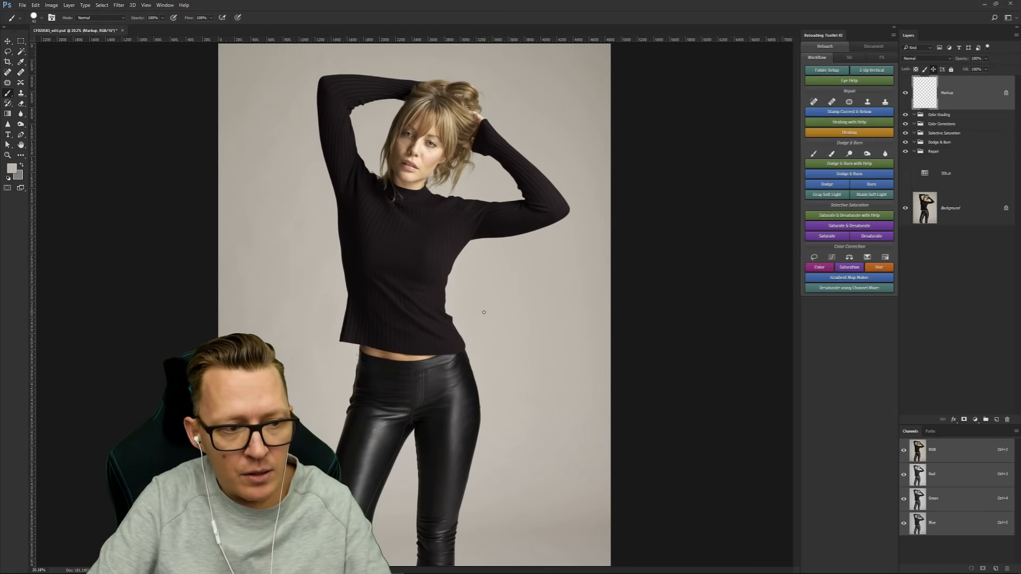
pyautogui.press('i')
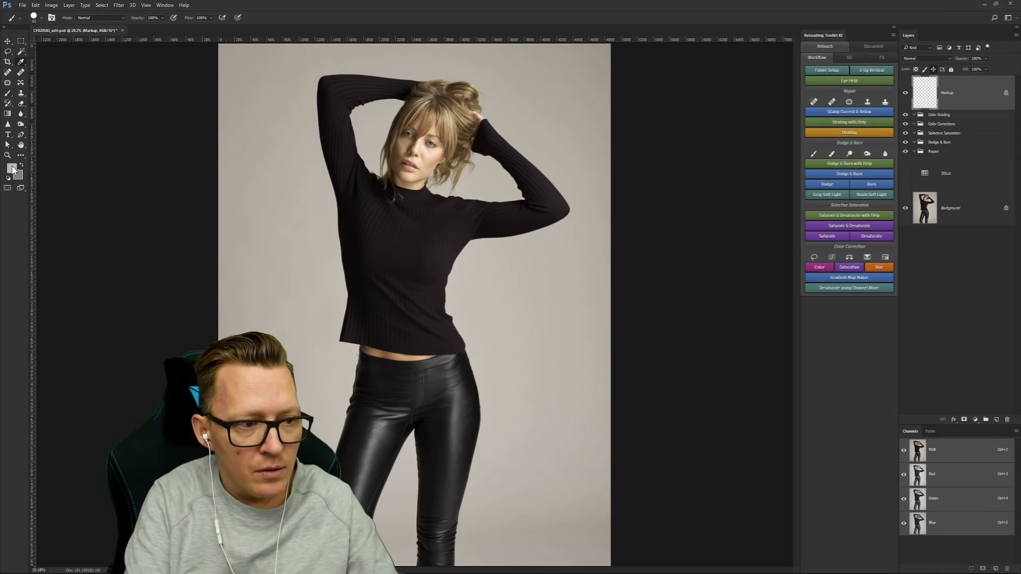
pyautogui.click(11, 168)
pyautogui.moveTo(388, 70); pyautogui.dragTo(387, 33)
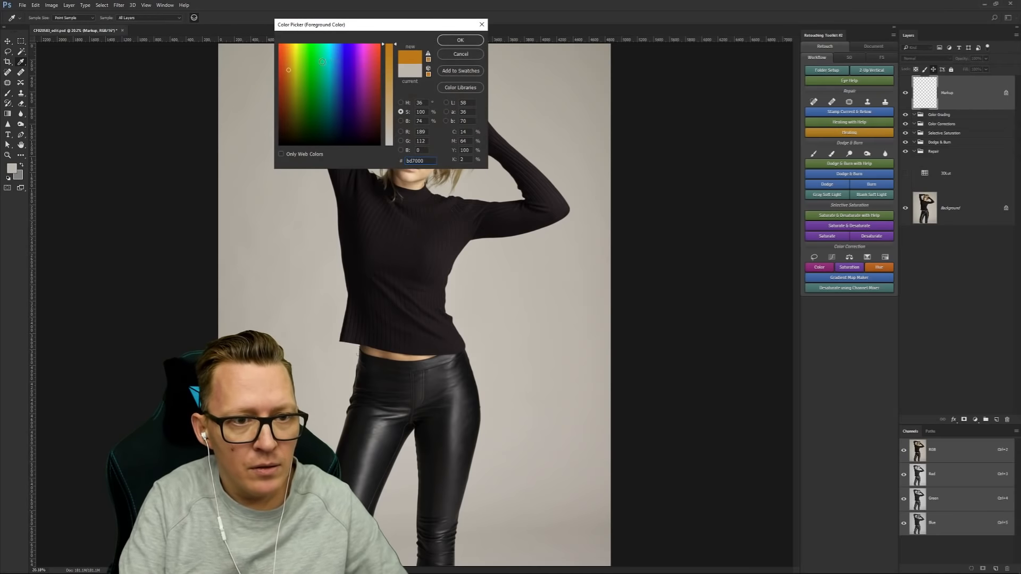
pyautogui.moveTo(347, 64); pyautogui.dragTo(335, 32)
pyautogui.click(460, 40)
pyautogui.press('b')
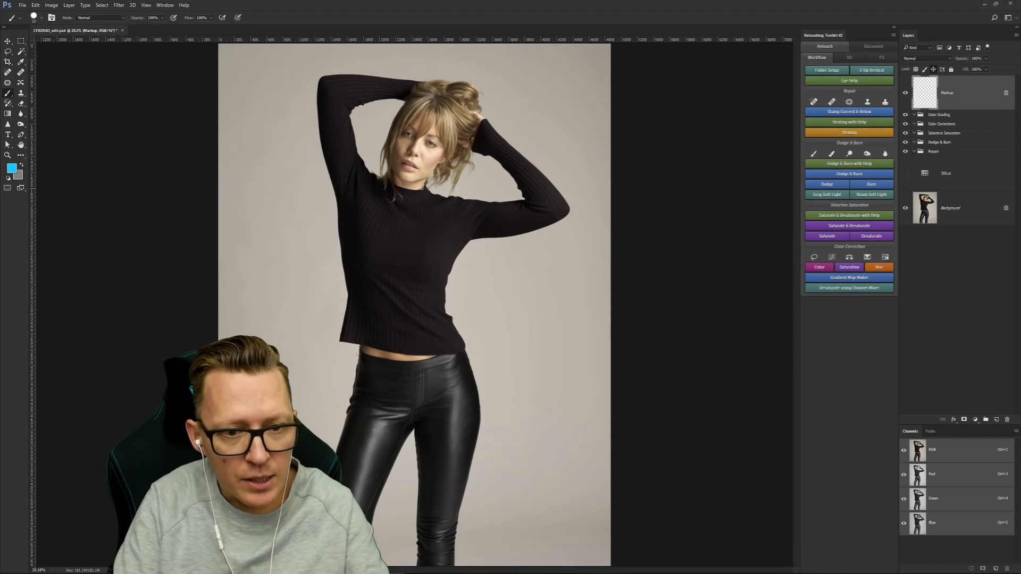
pyautogui.press(']')
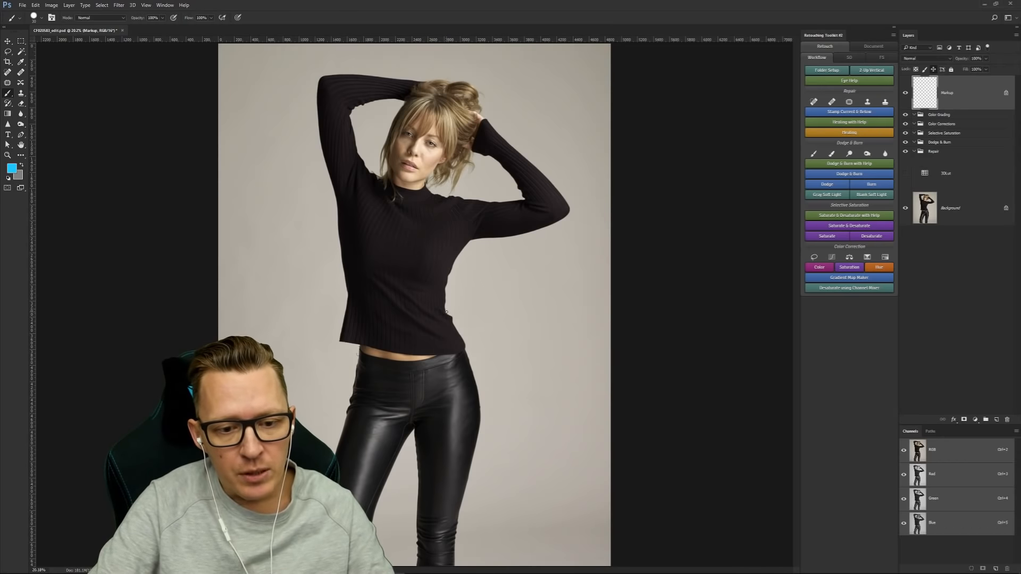
# Step: Mark the silhouette problem areas in blue along both sweater hem edges, the hip, the lower leg and the raised arm's outer sleeve
pyautogui.moveTo(445, 313); pyautogui.dragTo(458, 323)
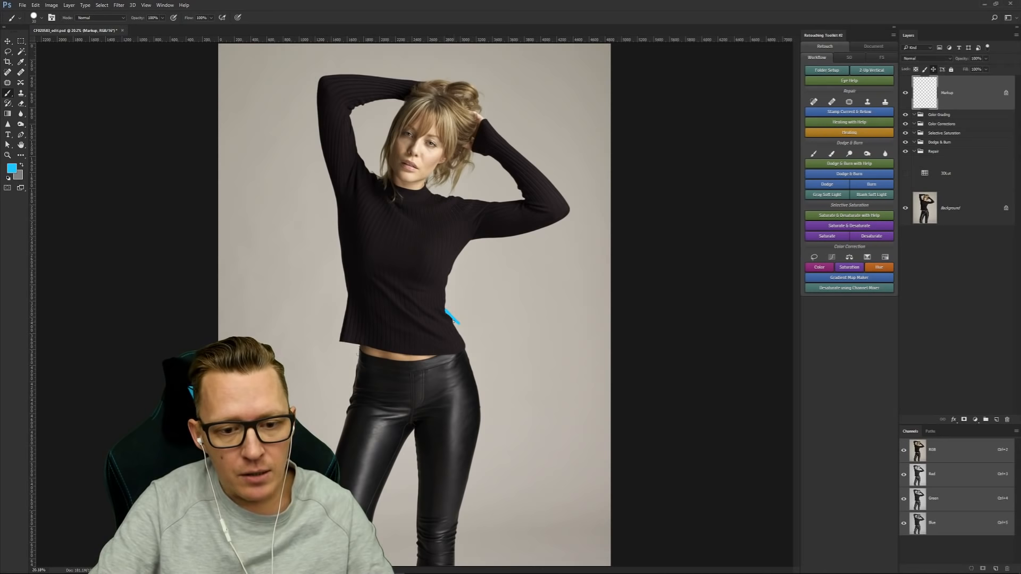
pyautogui.moveTo(462, 338); pyautogui.dragTo(466, 349)
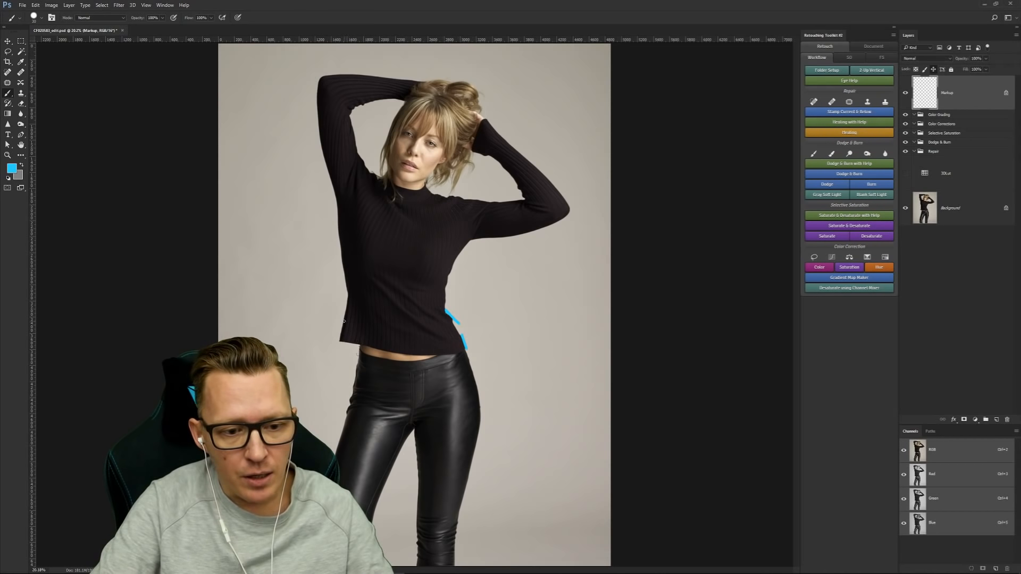
pyautogui.moveTo(346, 311); pyautogui.dragTo(344, 340)
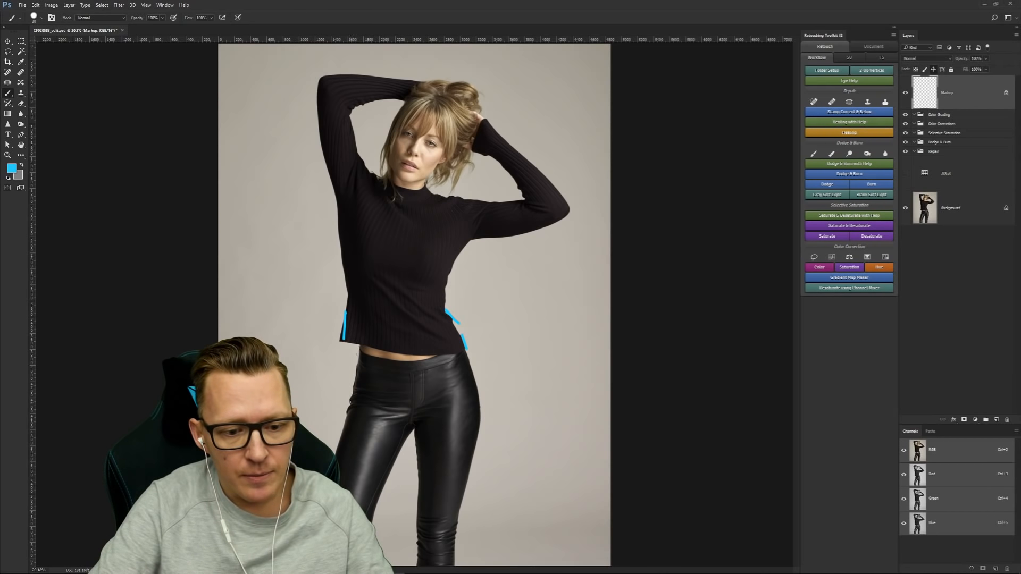
pyautogui.moveTo(350, 397); pyautogui.dragTo(347, 415)
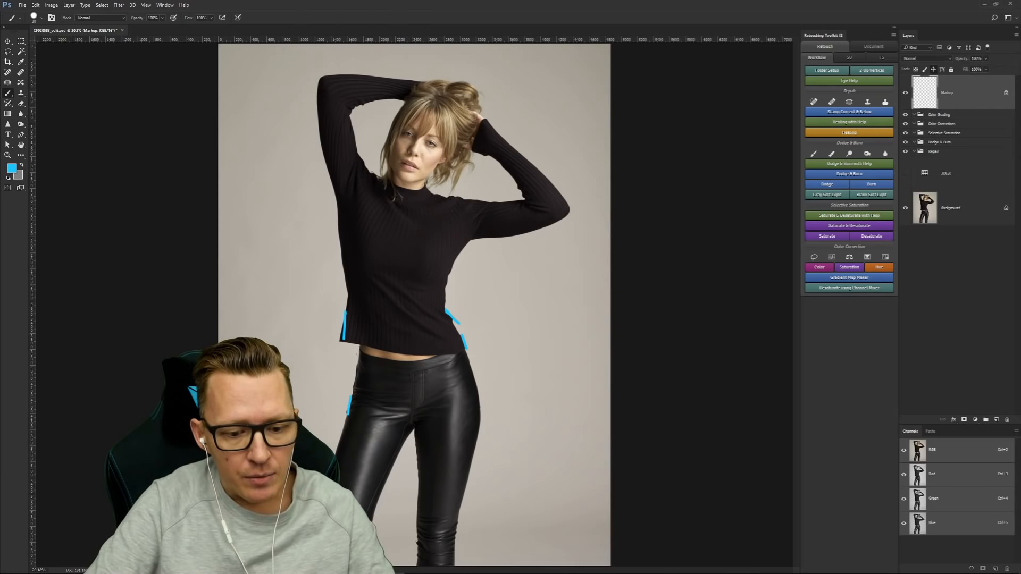
pyautogui.moveTo(416, 540); pyautogui.dragTo(415, 545)
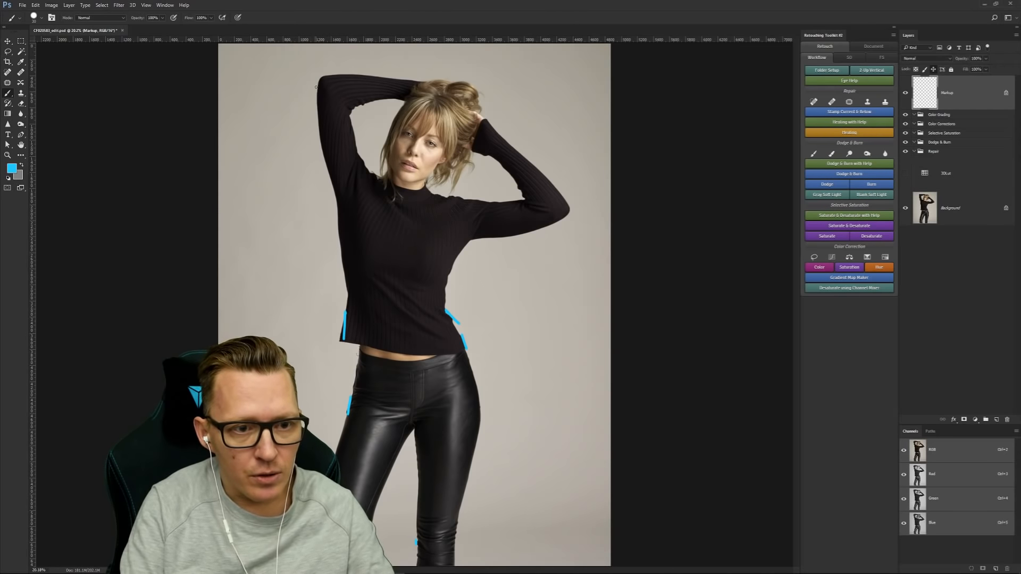
pyautogui.moveTo(316, 86); pyautogui.dragTo(324, 168)
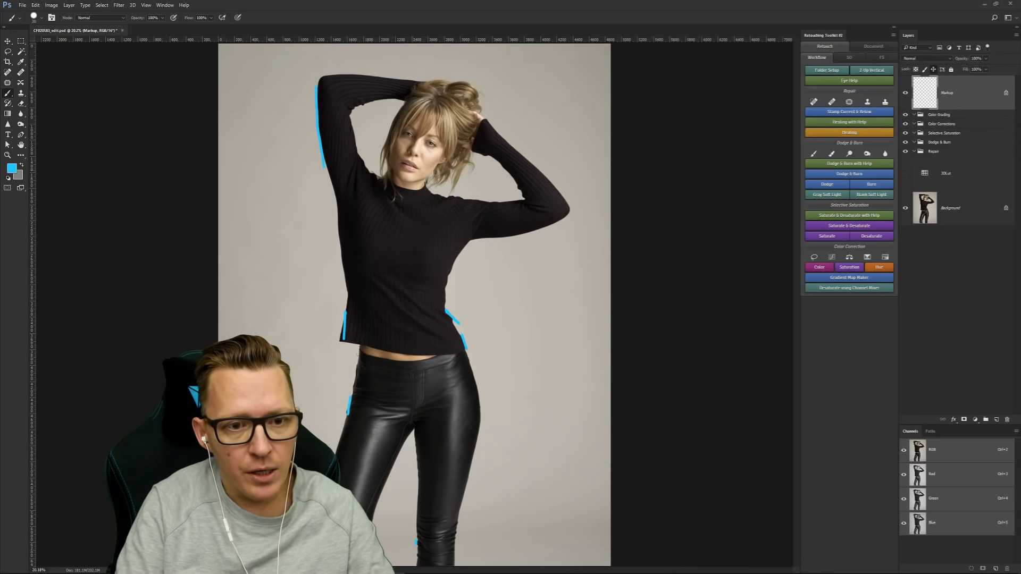
# Step: With a much smaller brush, mark the areas under both eyes and the creases beside the nose and mouth
pyautogui.press('z')
pyautogui.moveTo(410, 152)
pyautogui.mouseDown()
pyautogui.moveTo(467, 204)
pyautogui.moveTo(424, 196)
pyautogui.mouseUp()
pyautogui.press('b')
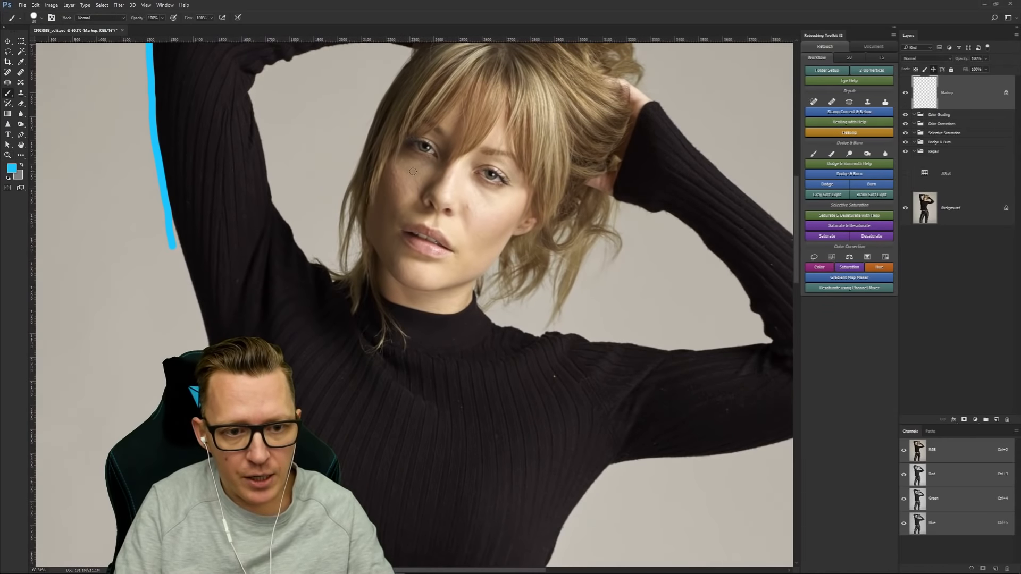
pyautogui.press('[')
pyautogui.press('[')
pyautogui.press('[')
pyautogui.press('[')
pyautogui.press('[')
pyautogui.moveTo(400, 159)
pyautogui.mouseDown()
pyautogui.moveTo(426, 171)
pyautogui.moveTo(466, 237)
pyautogui.mouseUp()
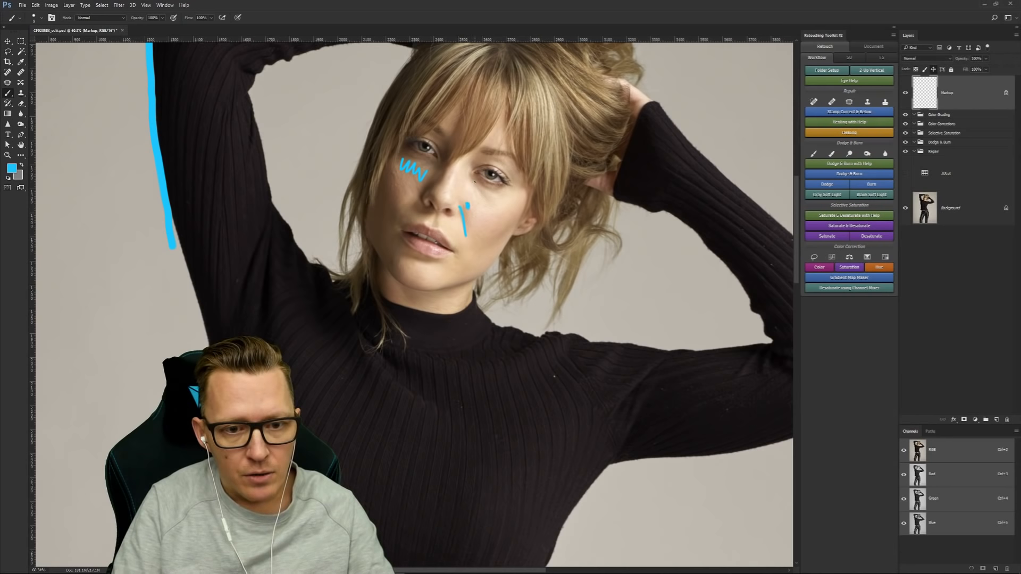
pyautogui.moveTo(476, 183); pyautogui.dragTo(488, 204)
pyautogui.moveTo(408, 199); pyautogui.dragTo(394, 224)
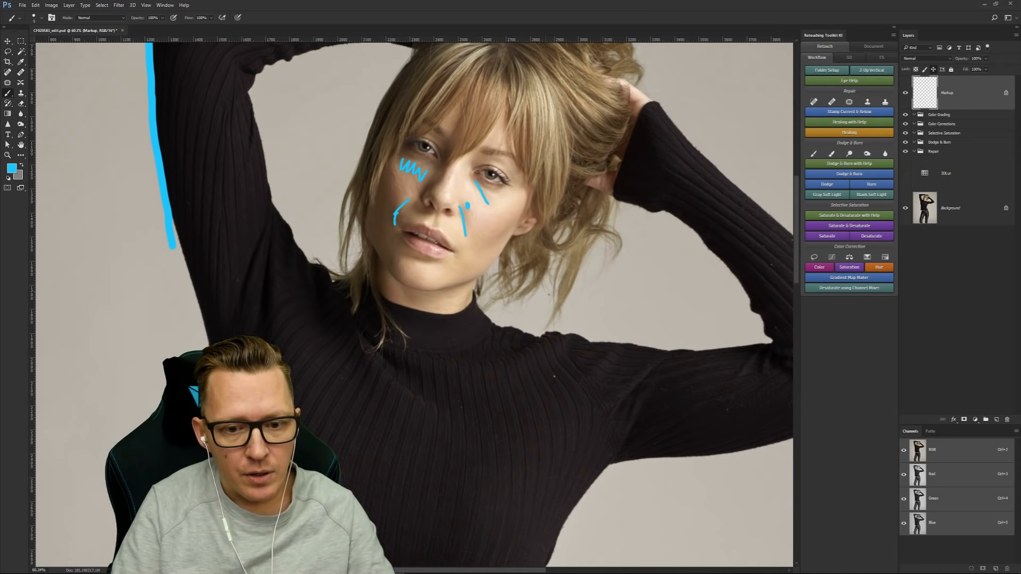
# Step: Draw three short diagonal lines across the loose hair strands beside the neck
pyautogui.moveTo(563, 266)
pyautogui.mouseDown()
pyautogui.moveTo(503, 305)
pyautogui.moveTo(501, 327)
pyautogui.moveTo(525, 342)
pyautogui.mouseUp()
pyautogui.moveTo(470, 321); pyautogui.dragTo(510, 347)
pyautogui.moveTo(464, 336); pyautogui.dragTo(504, 362)
# Step: Mark the lint specks on the sweater's chest, shoulder and bent forearm sleeve with short strokes
pyautogui.moveTo(487, 435)
pyautogui.mouseDown()
pyautogui.moveTo(456, 242)
pyautogui.moveTo(471, 265)
pyautogui.mouseUp()
pyautogui.moveTo(369, 280); pyautogui.dragTo(371, 287)
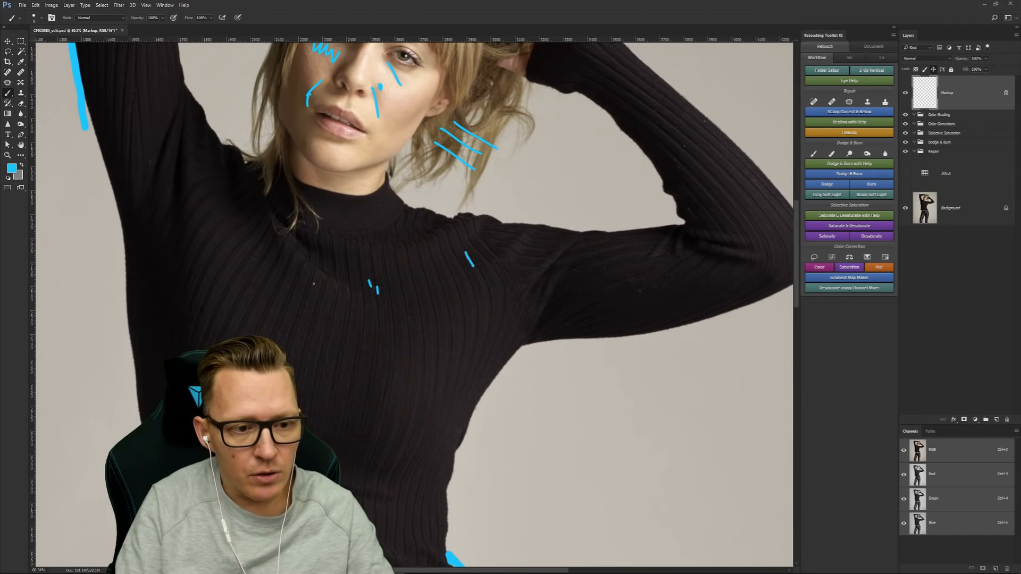
pyautogui.moveTo(255, 256); pyautogui.dragTo(253, 264)
pyautogui.moveTo(217, 232); pyautogui.dragTo(214, 241)
pyautogui.moveTo(531, 205); pyautogui.dragTo(396, 379)
pyautogui.moveTo(553, 318)
pyautogui.mouseDown()
pyautogui.moveTo(561, 323)
pyautogui.moveTo(553, 302)
pyautogui.moveTo(580, 299)
pyautogui.mouseUp()
pyautogui.moveTo(505, 246)
pyautogui.mouseDown()
pyautogui.moveTo(664, 346)
pyautogui.moveTo(665, 317)
pyautogui.mouseUp()
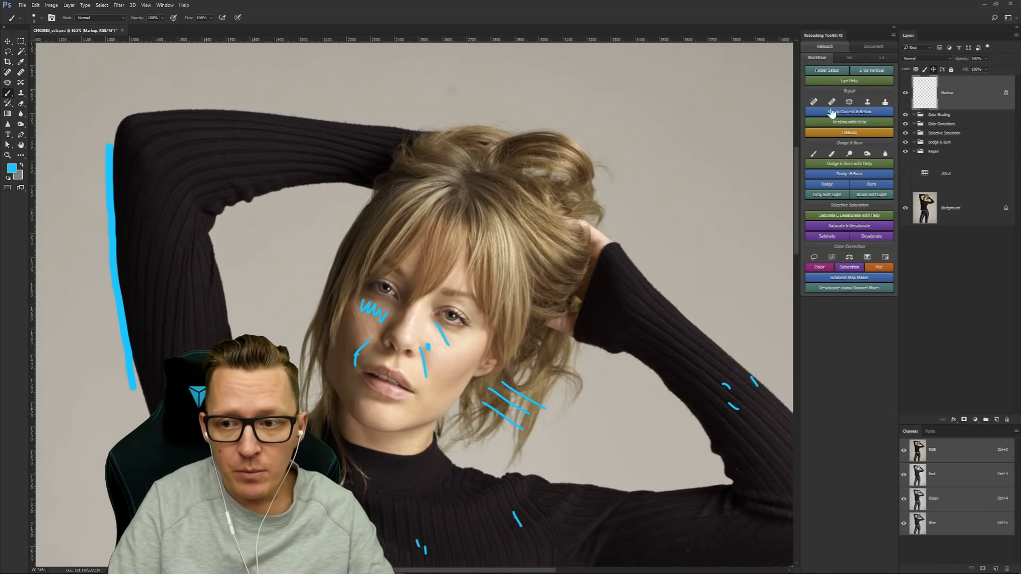
# Step: Add the Eye Help layer group, preview its Threshold layer briefly and turn on the Solar curve
pyautogui.click(850, 80)
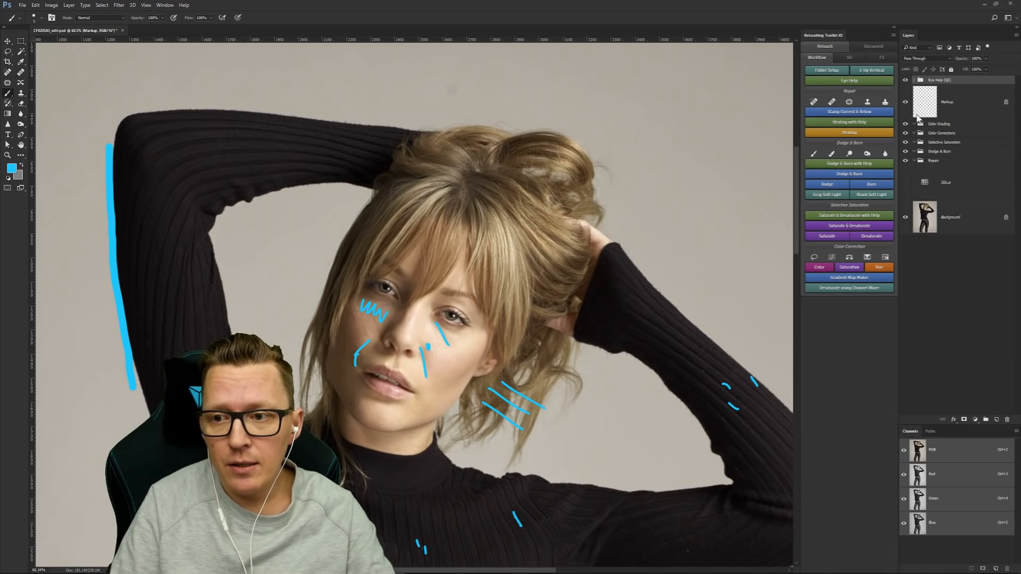
pyautogui.click(914, 81)
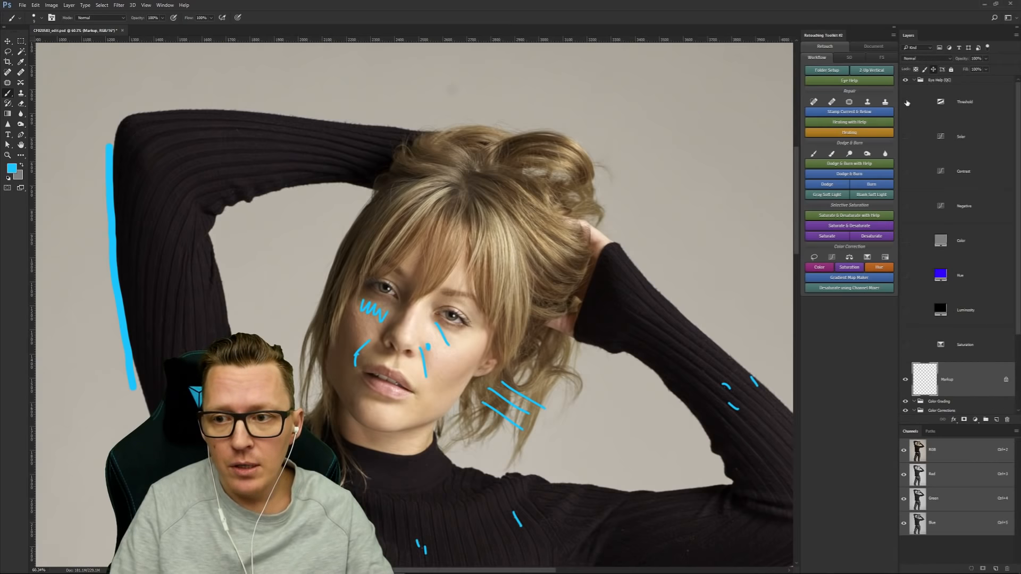
pyautogui.click(907, 104)
pyautogui.click(907, 104)
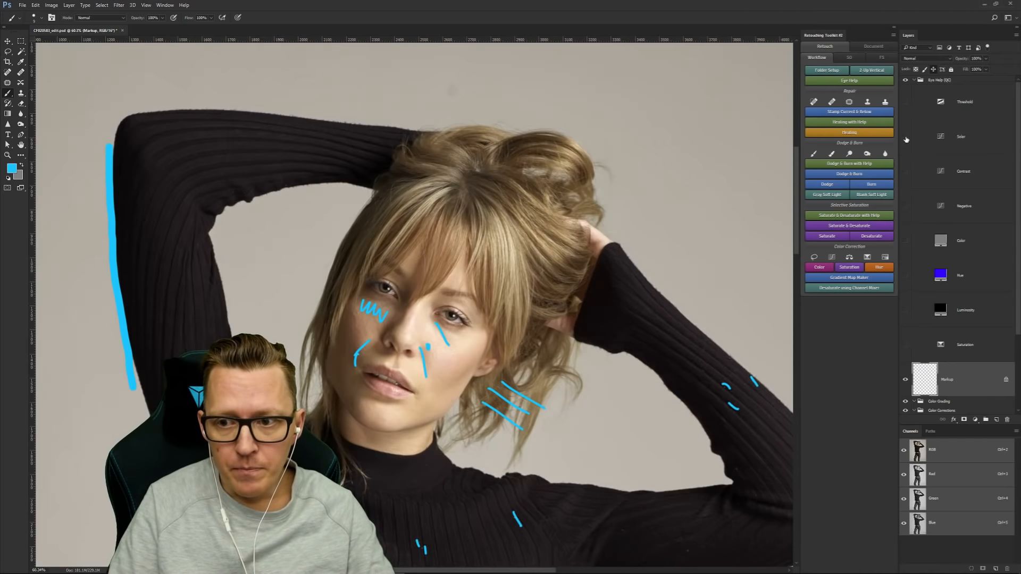
pyautogui.click(906, 137)
# Step: Circle the dust spots and blemishes across the whole backdrop on the Markup layer under the Solar view
pyautogui.moveTo(452, 90); pyautogui.dragTo(451, 93)
pyautogui.press('z')
pyautogui.moveTo(490, 254); pyautogui.dragTo(403, 258)
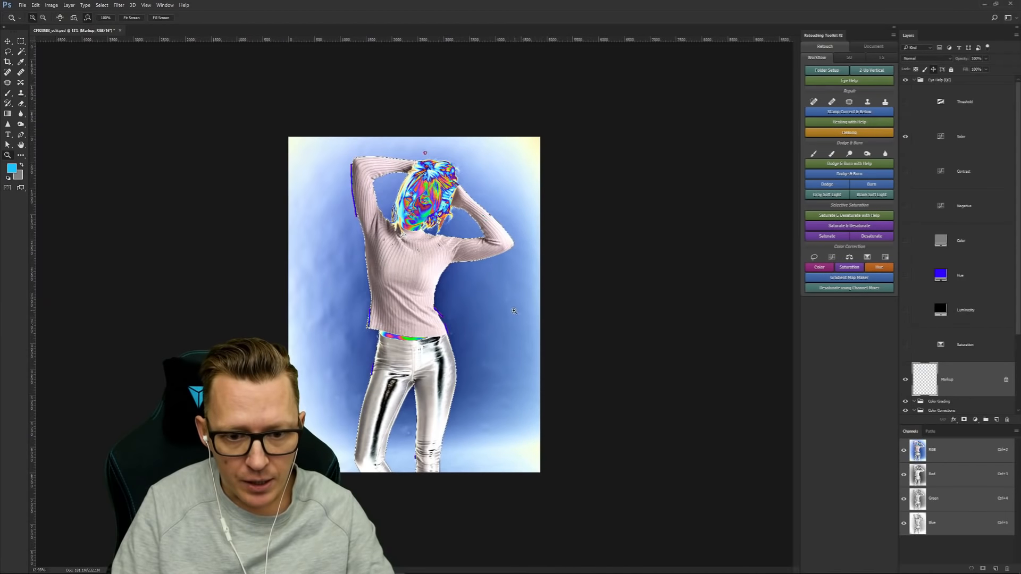
pyautogui.hotkey('ctrl', '0')
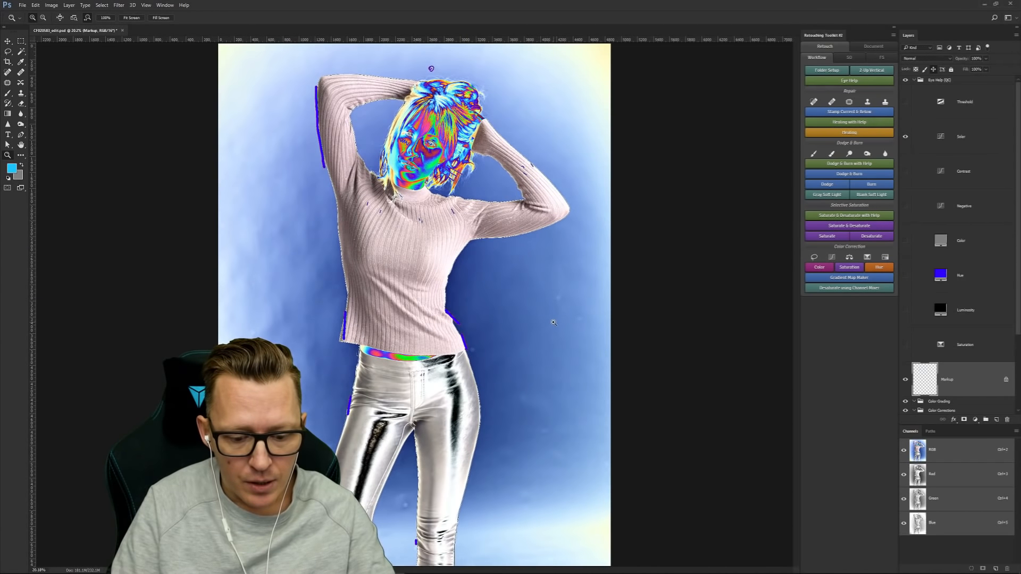
pyautogui.press('b')
pyautogui.moveTo(558, 301); pyautogui.dragTo(578, 321)
pyautogui.moveTo(522, 395); pyautogui.dragTo(524, 400)
pyautogui.moveTo(589, 451); pyautogui.dragTo(593, 449)
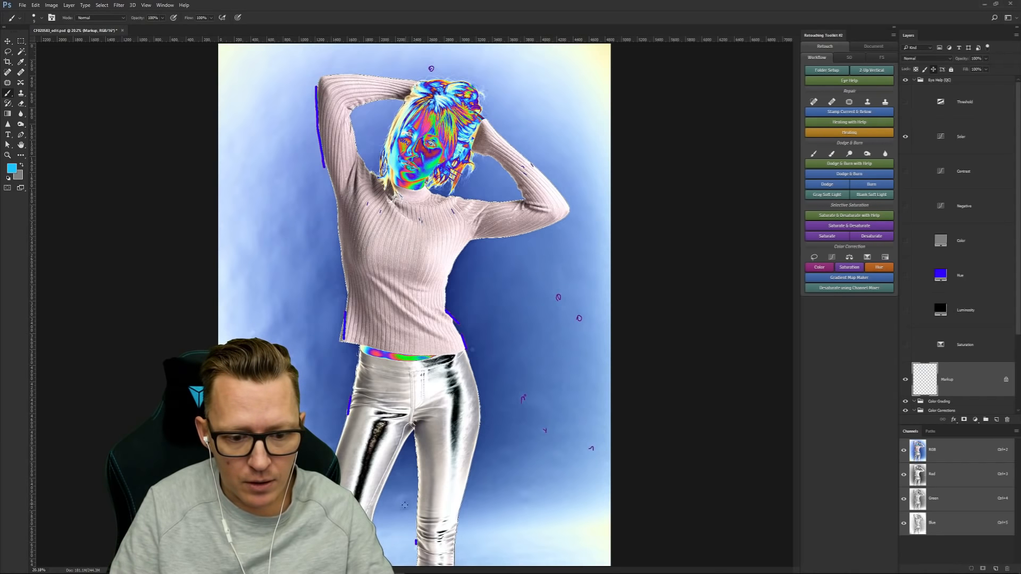
pyautogui.moveTo(484, 537); pyautogui.dragTo(487, 535)
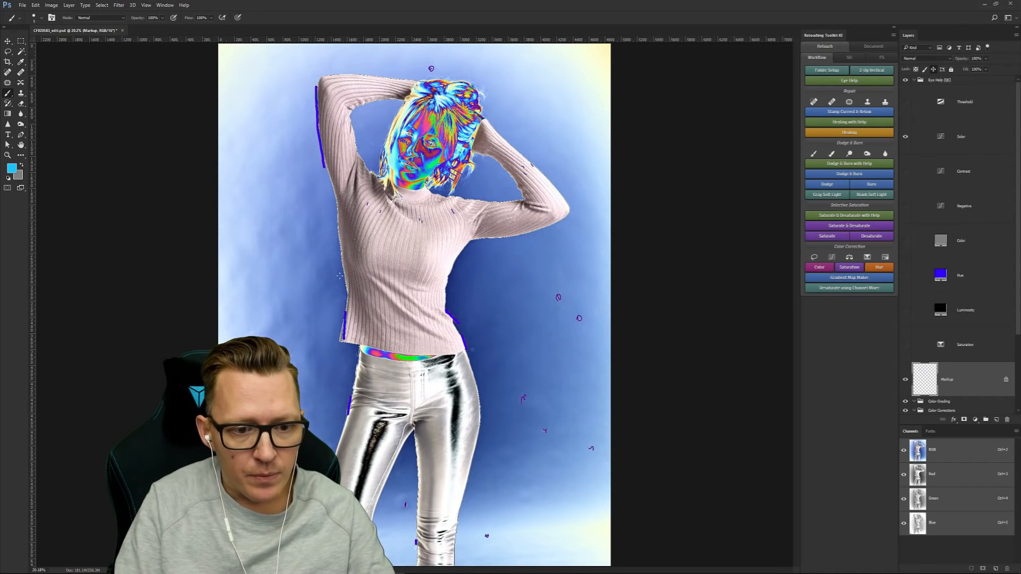
pyautogui.moveTo(338, 282); pyautogui.dragTo(335, 284)
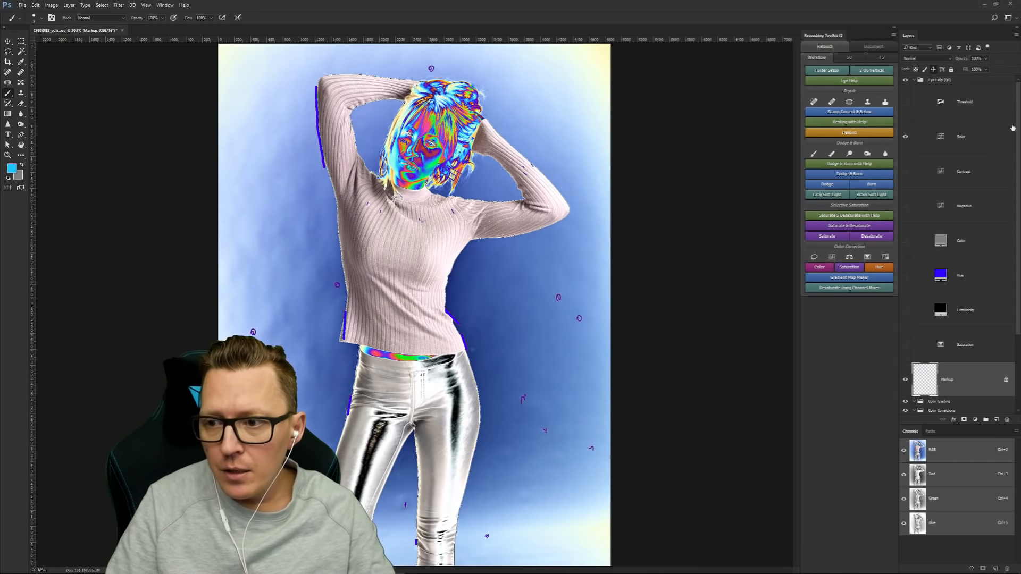
# Step: Hide the Solar curve, collapse the Eye Help group and mark the inner sleeve edges and the hair outline at the bun
pyautogui.click(905, 136)
pyautogui.click(914, 80)
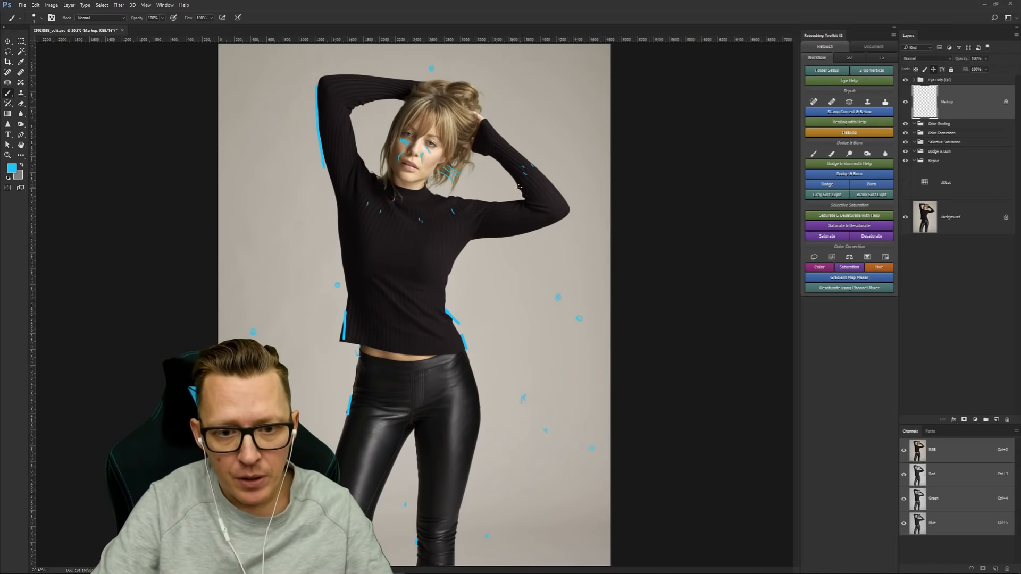
pyautogui.moveTo(521, 195); pyautogui.dragTo(525, 200)
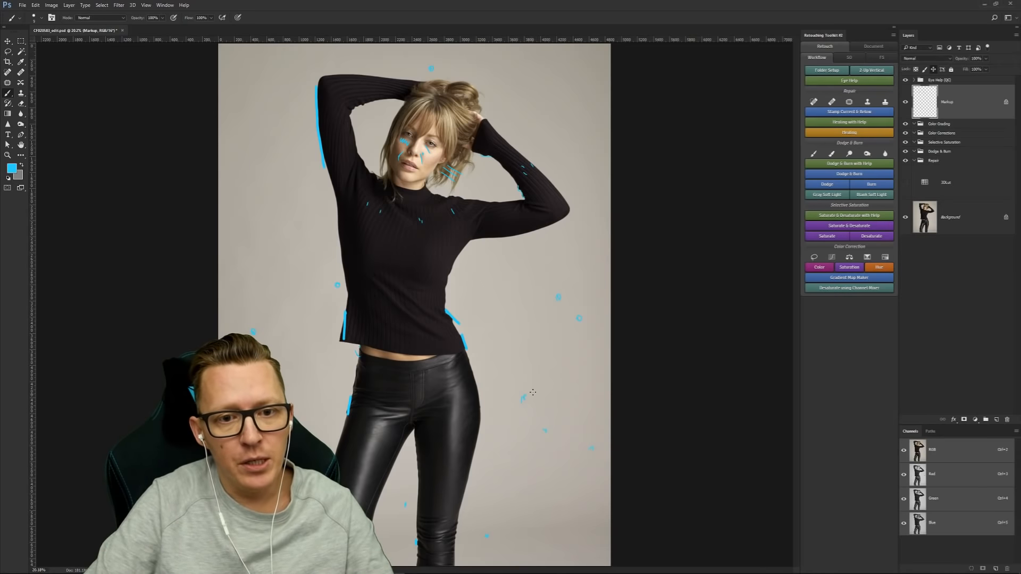
pyautogui.moveTo(482, 95); pyautogui.dragTo(485, 101)
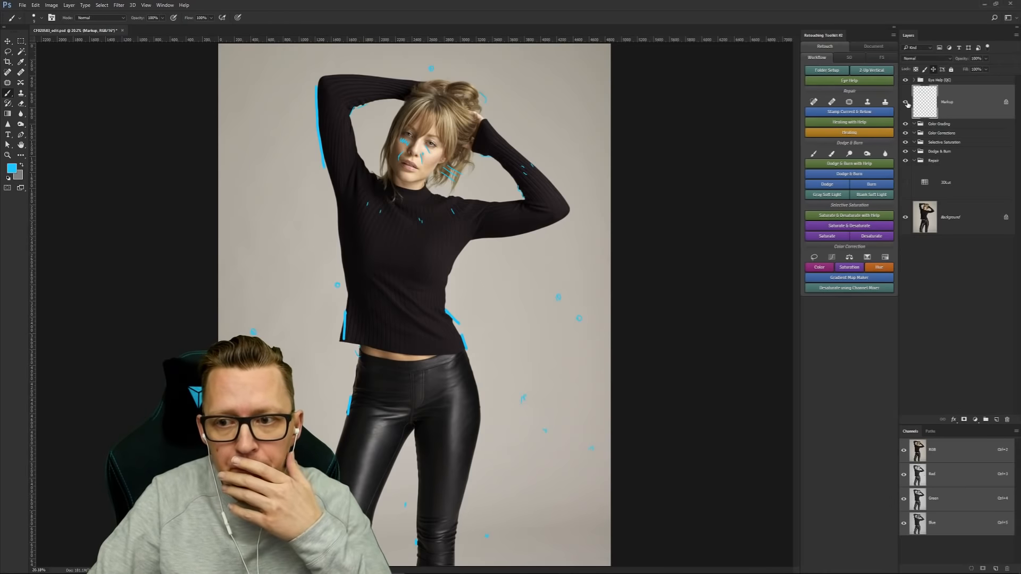
# Step: Hide the Markup layer and inspect the Background layer's Blue, Green and Red channels one at a time
pyautogui.click(905, 103)
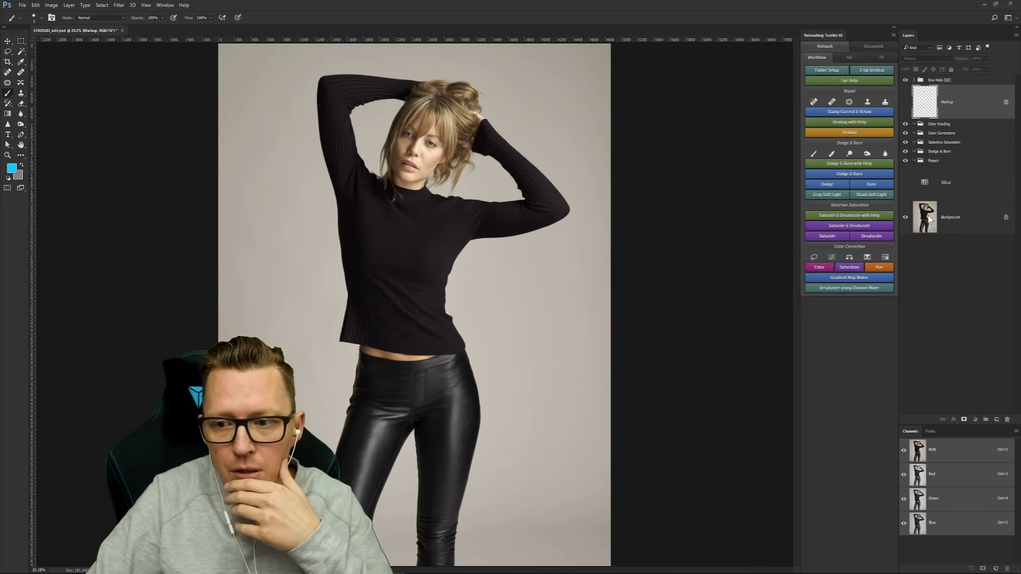
pyautogui.click(930, 219)
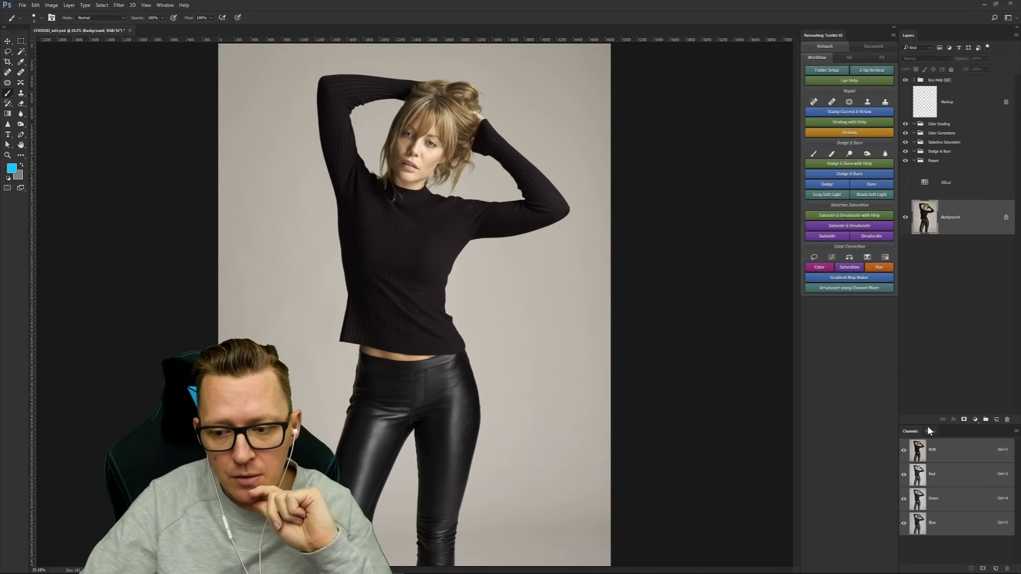
pyautogui.moveTo(928, 425); pyautogui.dragTo(943, 384)
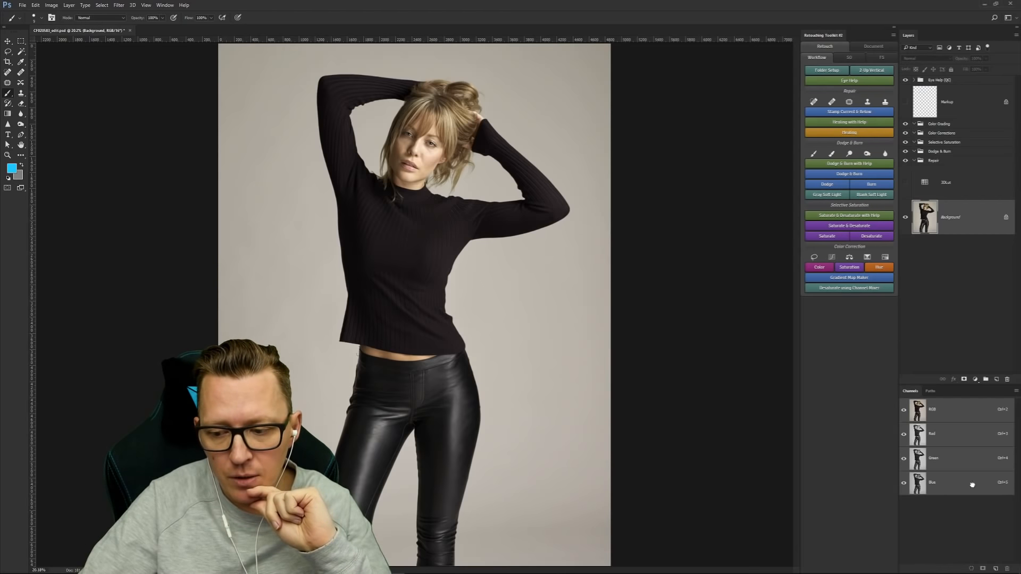
pyautogui.click(955, 481)
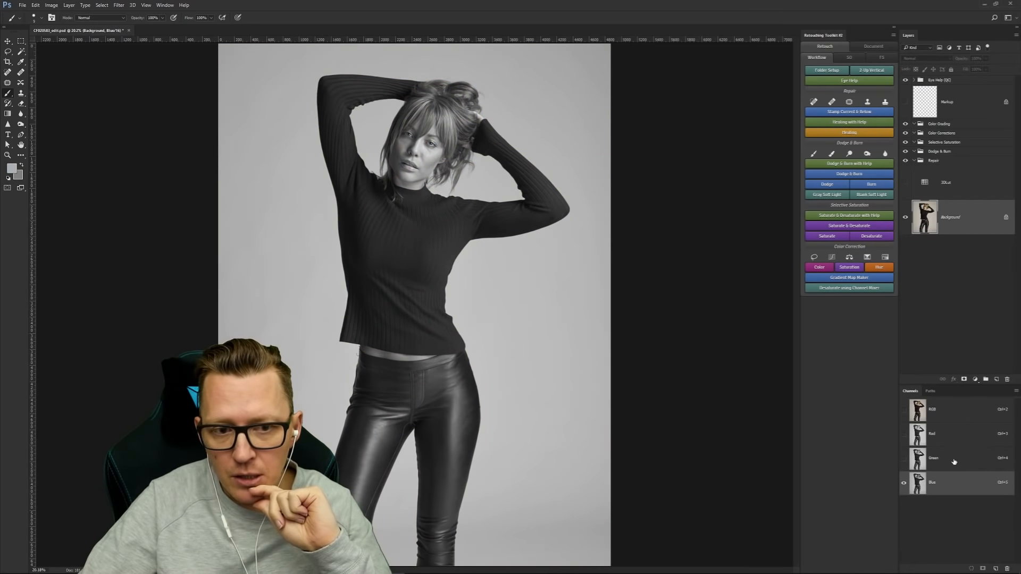
pyautogui.click(954, 460)
pyautogui.click(960, 435)
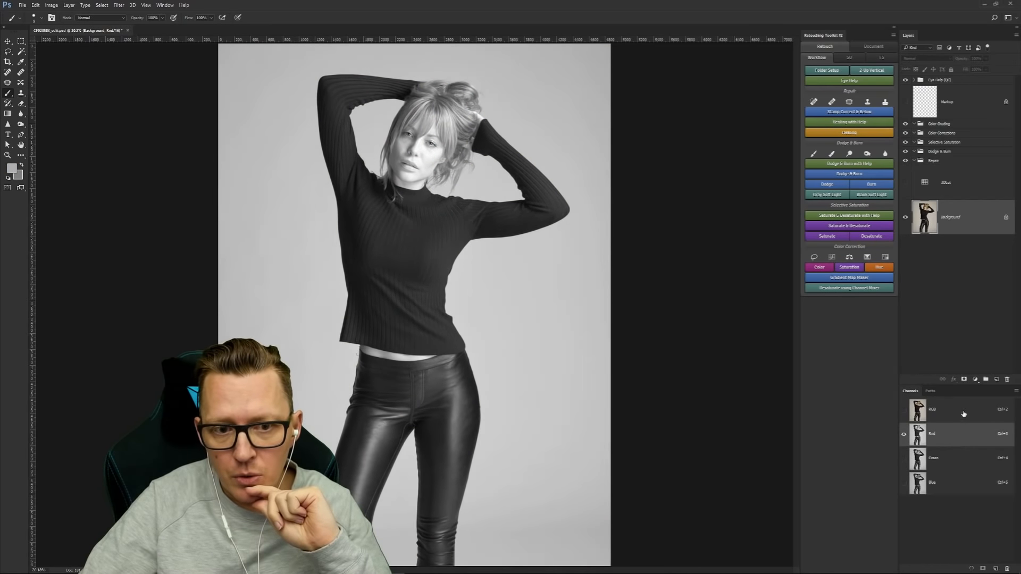
# Step: Duplicate the Blue channel of the Background layer as a separate channel for building a mask
pyautogui.click(963, 414)
pyautogui.click(946, 483)
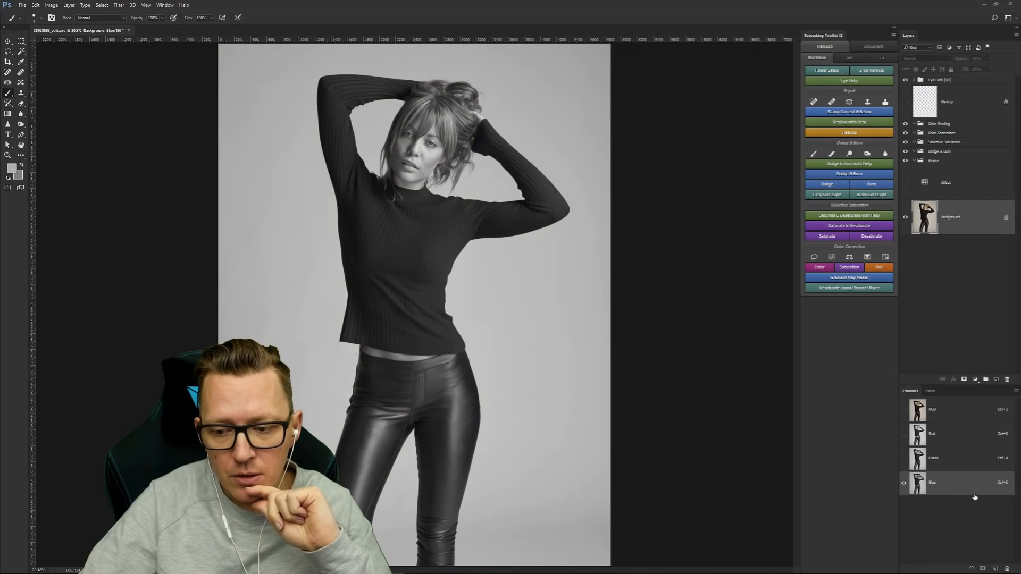
pyautogui.moveTo(965, 486); pyautogui.dragTo(994, 569)
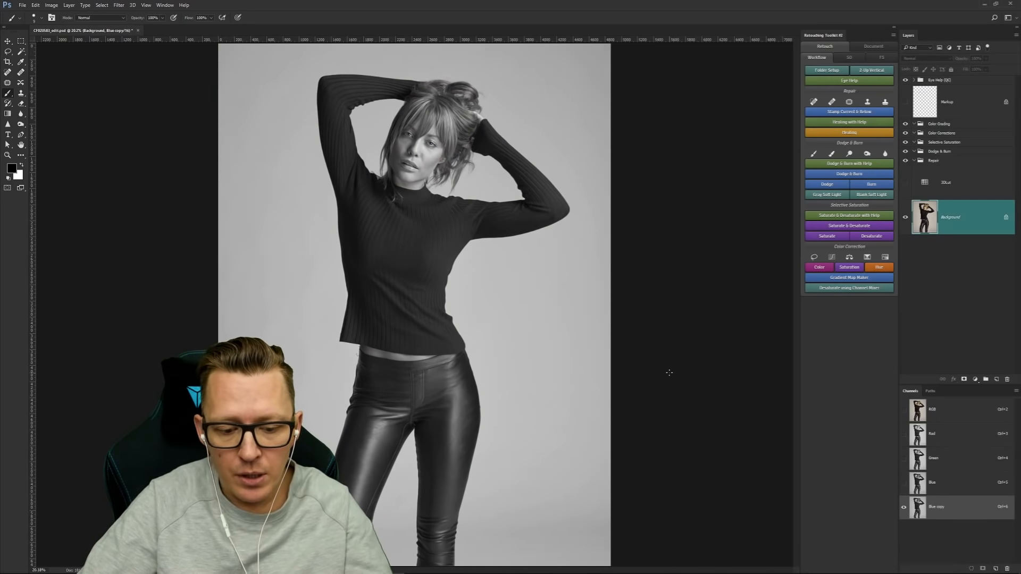
# Step: Apply Levels to the Blue copy channel with input black 61, midtone 0.81 and white 185
pyautogui.hotkey('ctrl', 'l')
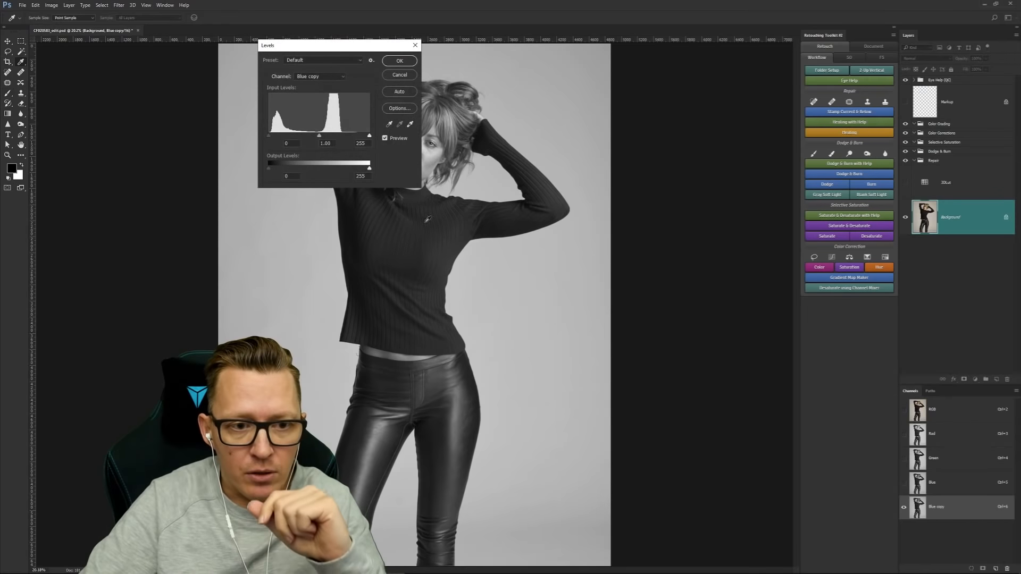
pyautogui.moveTo(314, 44); pyautogui.dragTo(683, 145)
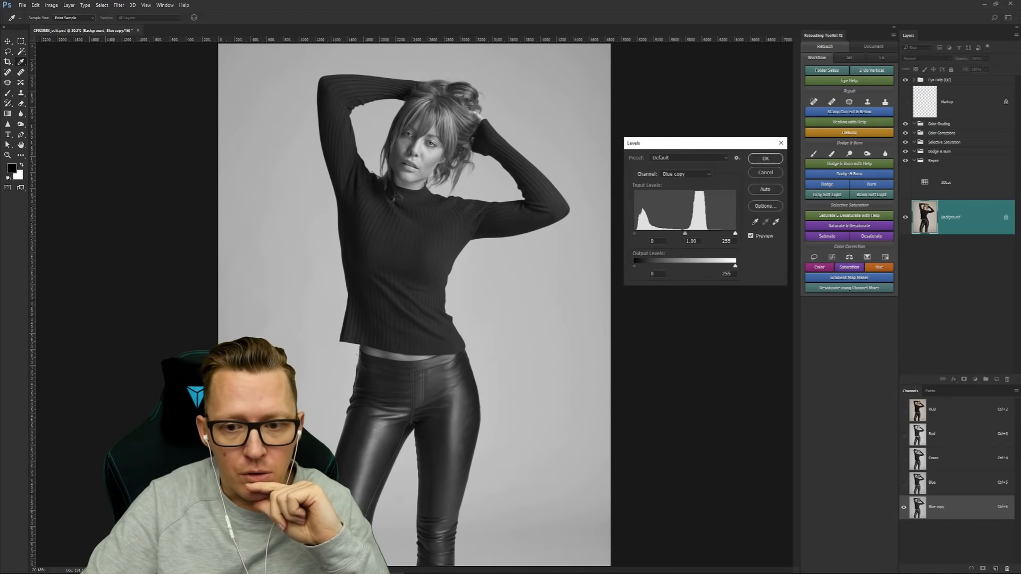
pyautogui.moveTo(735, 234); pyautogui.dragTo(709, 236)
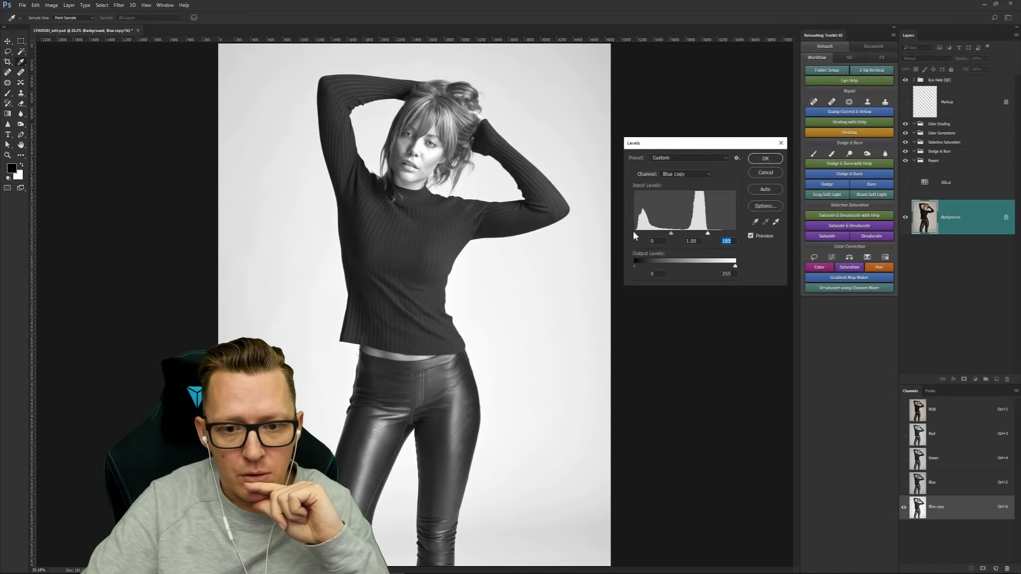
pyautogui.moveTo(634, 234); pyautogui.dragTo(689, 234)
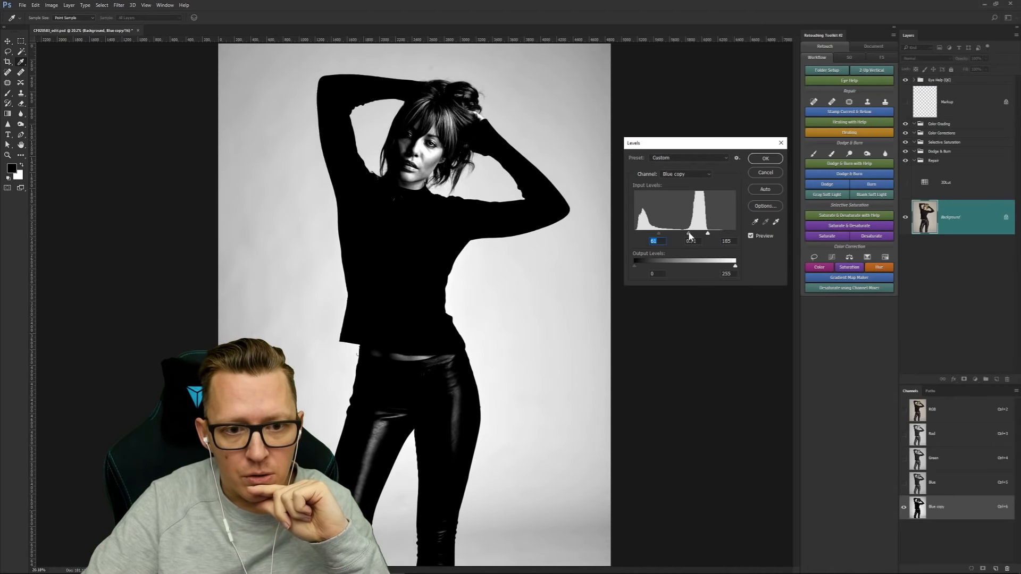
pyautogui.moveTo(690, 236); pyautogui.dragTo(688, 236)
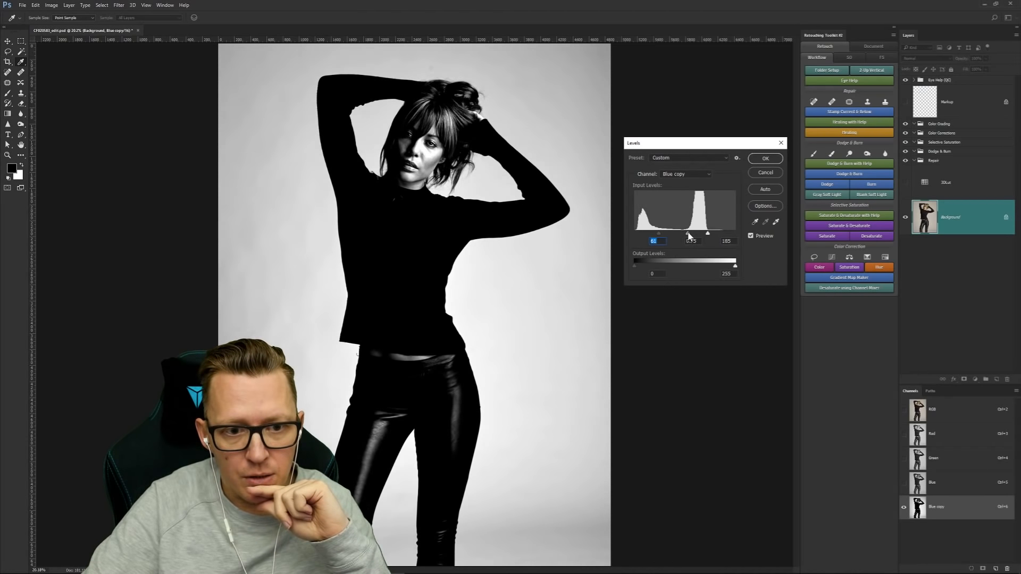
pyautogui.moveTo(689, 236); pyautogui.dragTo(688, 235)
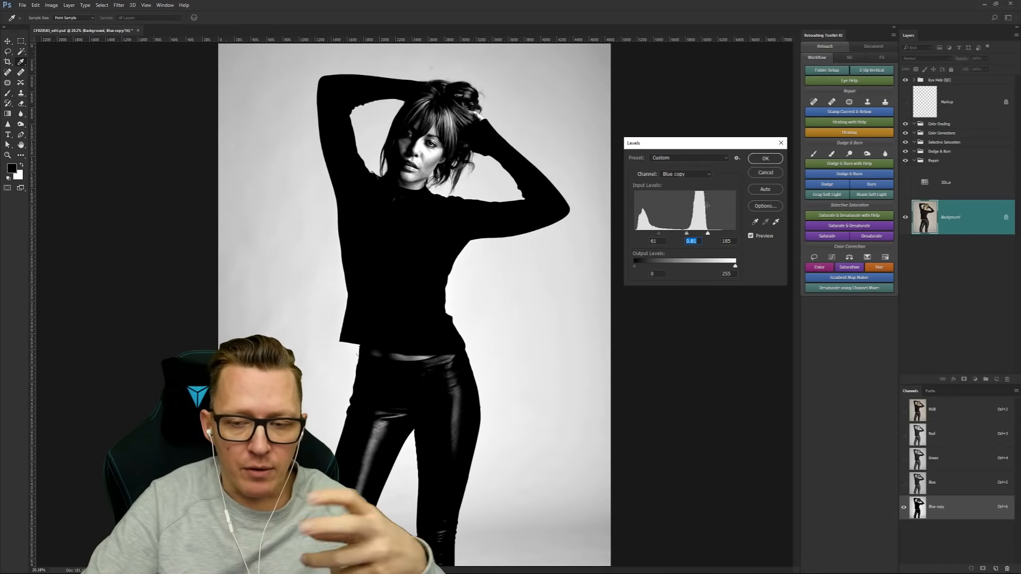
pyautogui.click(764, 159)
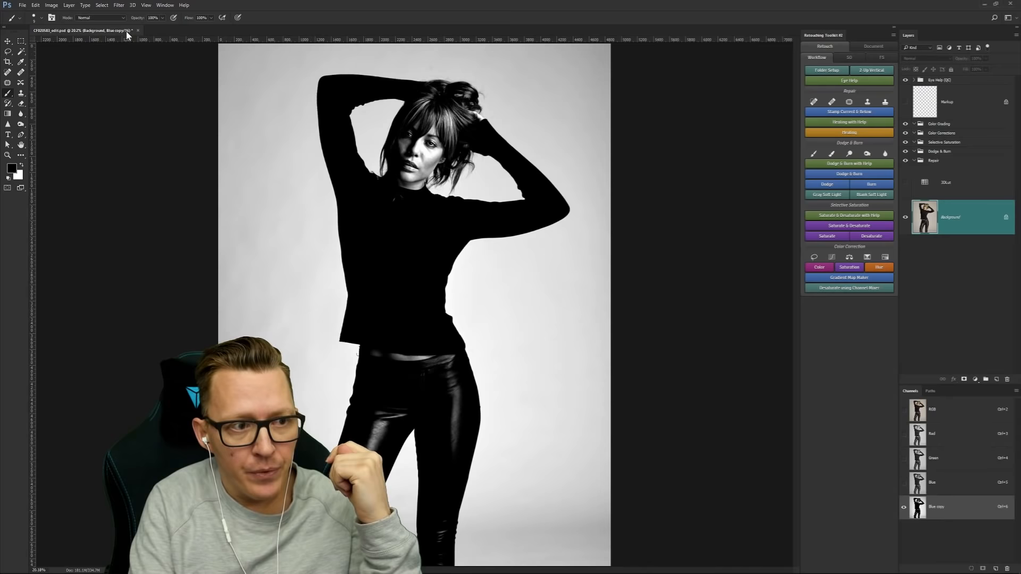
# Step: Switch to the Dodge tool and set its range to Highlights
pyautogui.click(122, 17)
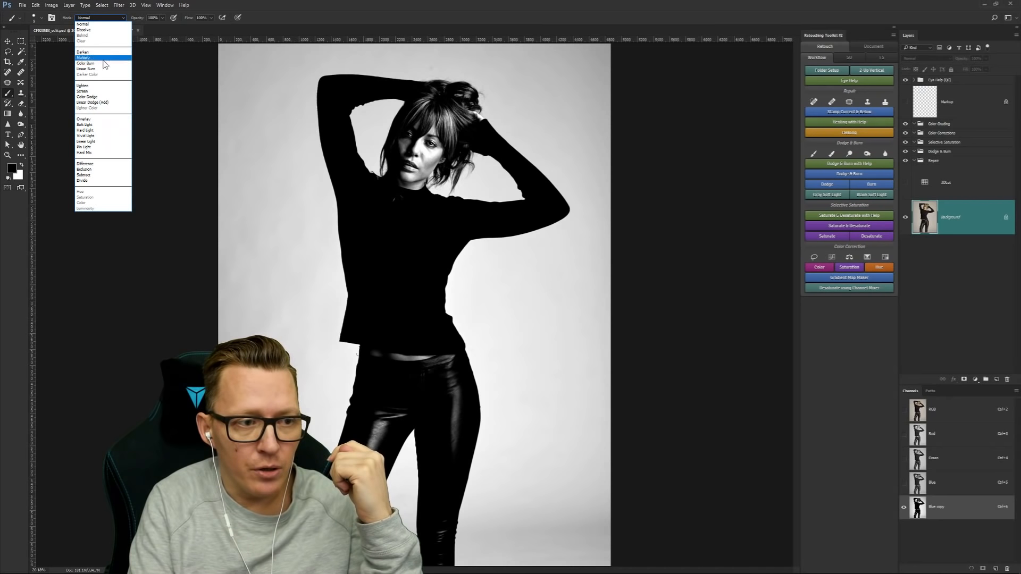
pyautogui.click(151, 82)
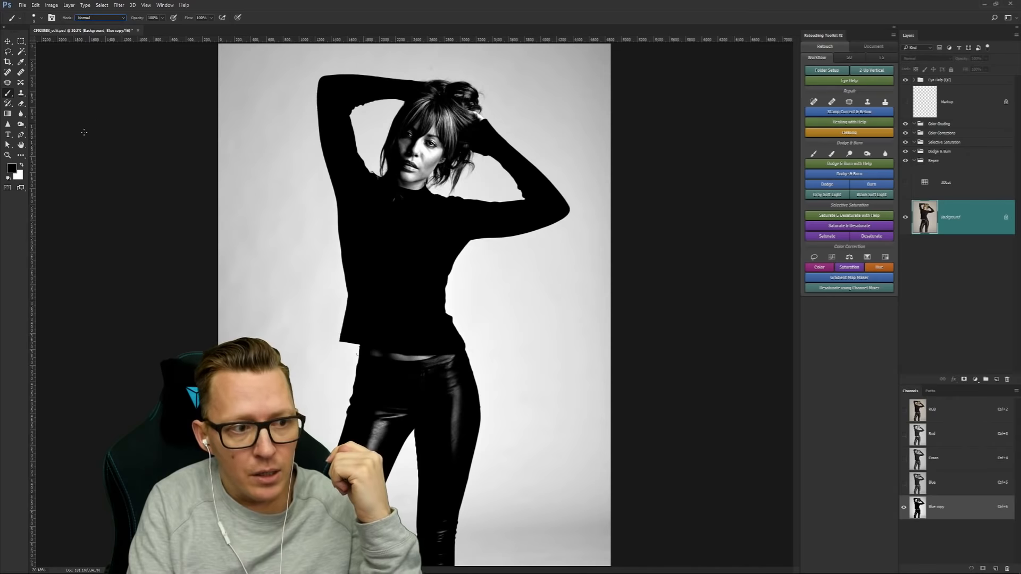
pyautogui.click(22, 125)
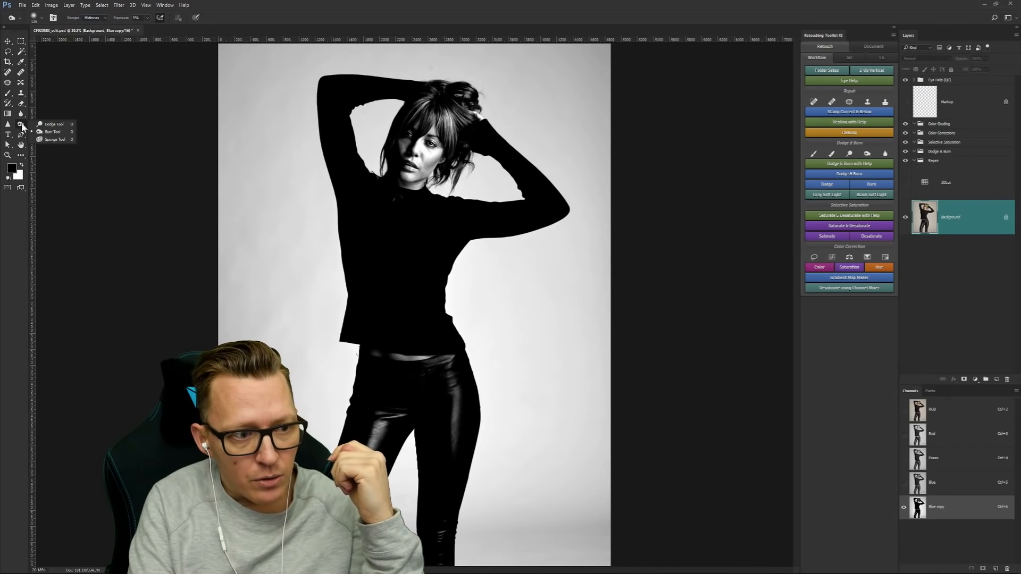
pyautogui.click(54, 125)
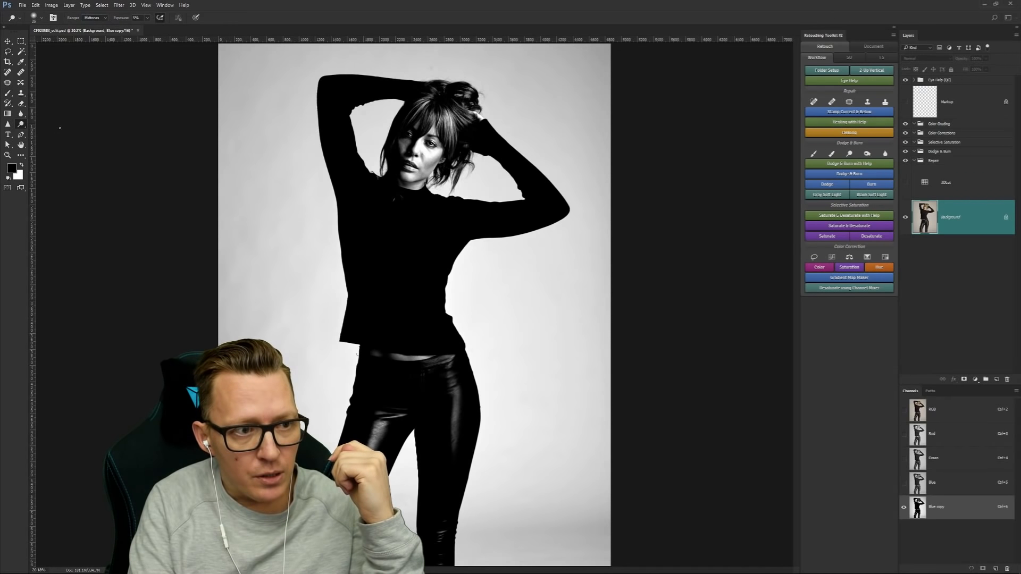
pyautogui.click(99, 17)
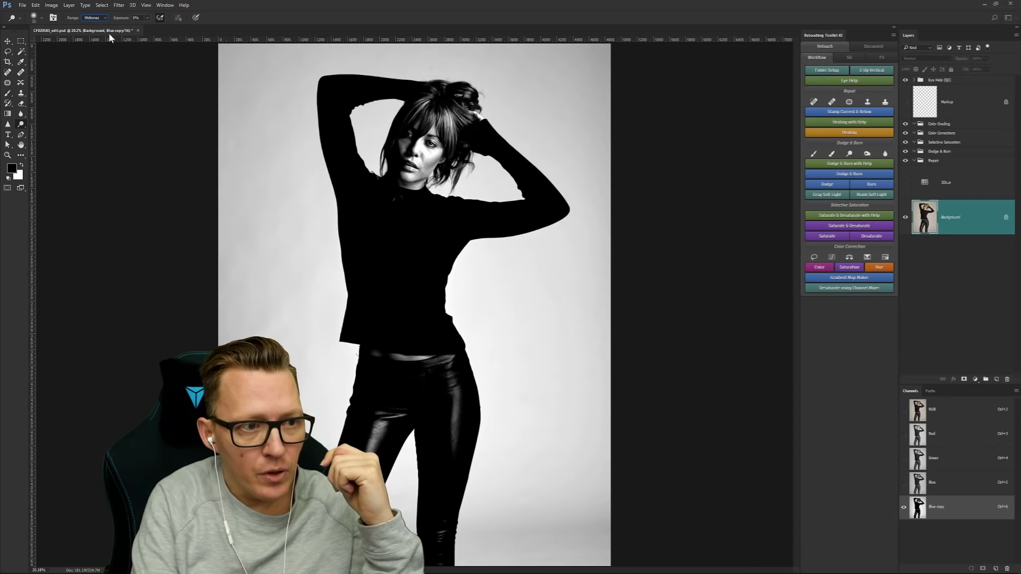
pyautogui.click(104, 19)
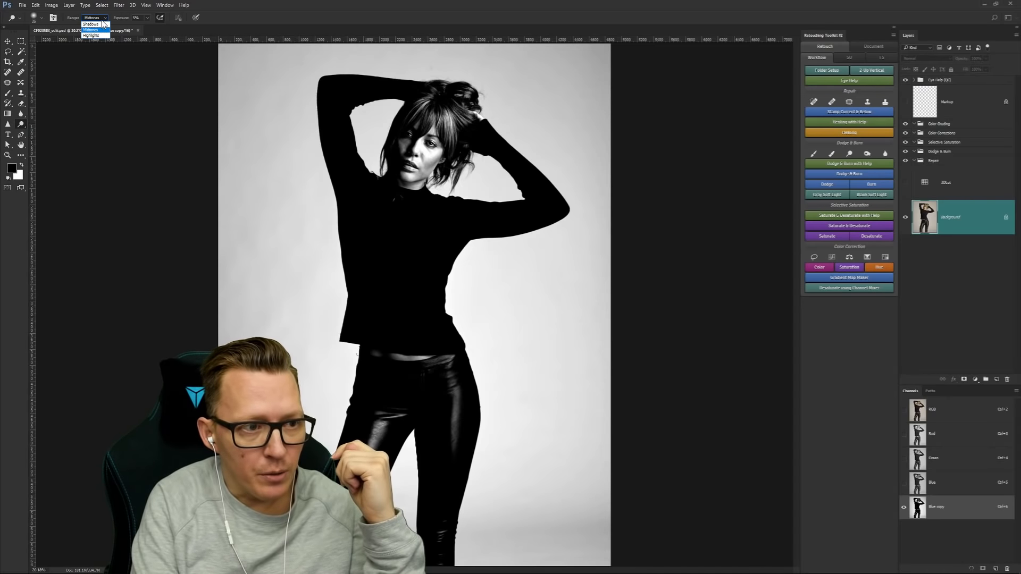
pyautogui.click(91, 35)
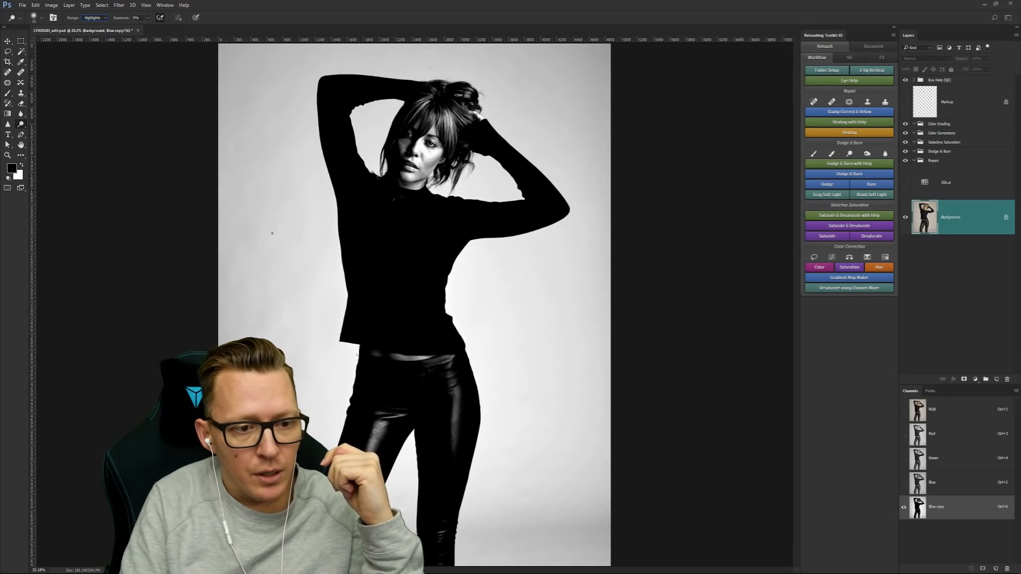
# Step: Enlarge the Dodge brush, try a stroke on the backdrop beside the torso and raise the exposure to 100%
pyautogui.moveTo(271, 233)
pyautogui.mouseDown()
pyautogui.moveTo(285, 234)
pyautogui.moveTo(282, 243)
pyautogui.moveTo(278, 219)
pyautogui.mouseUp()
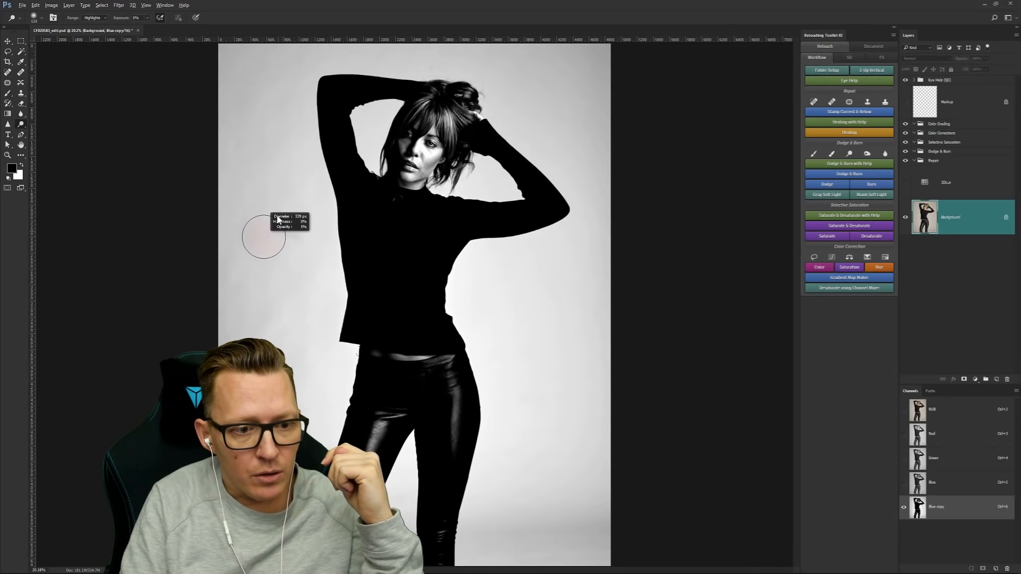
pyautogui.moveTo(292, 125)
pyautogui.mouseDown()
pyautogui.moveTo(268, 239)
pyautogui.moveTo(321, 251)
pyautogui.moveTo(246, 233)
pyautogui.moveTo(294, 243)
pyautogui.moveTo(248, 233)
pyautogui.moveTo(269, 234)
pyautogui.moveTo(258, 235)
pyautogui.mouseUp()
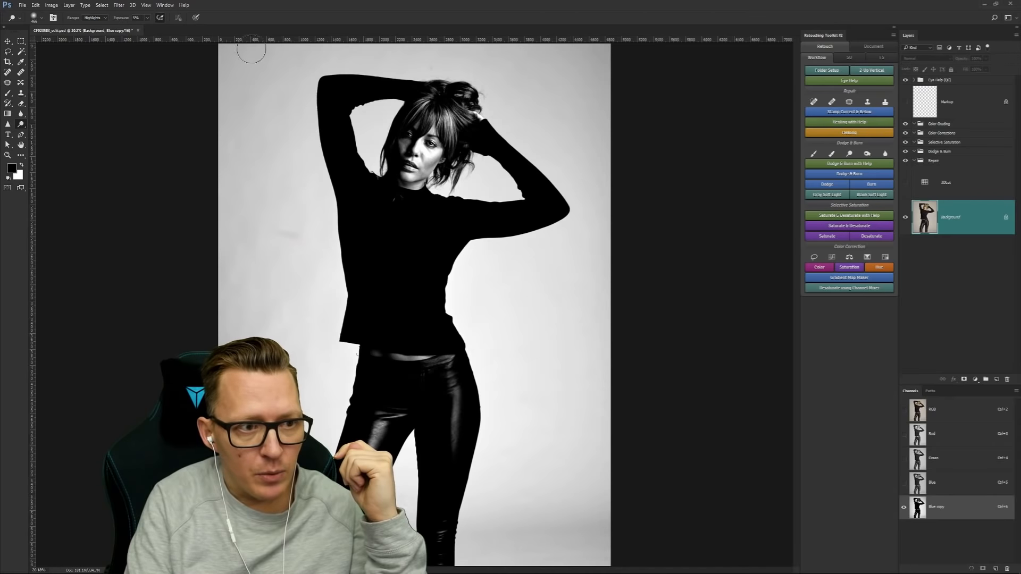
pyautogui.moveTo(118, 18); pyautogui.dragTo(168, 19)
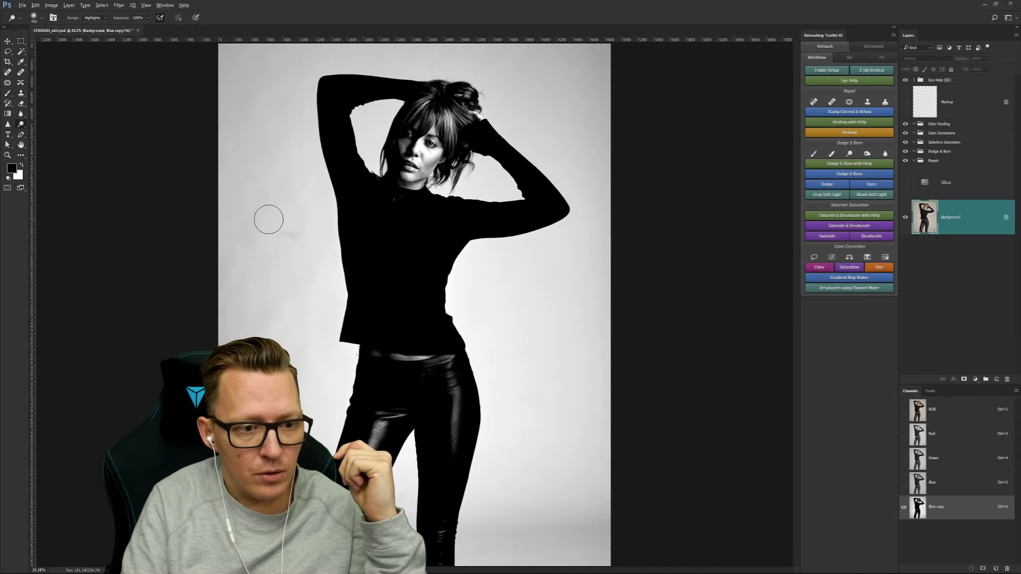
# Step: Dodge the backdrop on the Blue copy channel to white beside the torso, around the raised arm and above the head
pyautogui.moveTo(269, 239)
pyautogui.mouseDown()
pyautogui.moveTo(361, 244)
pyautogui.moveTo(224, 236)
pyautogui.moveTo(330, 228)
pyautogui.moveTo(181, 238)
pyautogui.moveTo(251, 210)
pyautogui.moveTo(255, 250)
pyautogui.moveTo(256, 138)
pyautogui.moveTo(259, 250)
pyautogui.moveTo(251, 221)
pyautogui.moveTo(238, 235)
pyautogui.moveTo(255, 250)
pyautogui.moveTo(265, 155)
pyautogui.moveTo(247, 177)
pyautogui.moveTo(254, 257)
pyautogui.moveTo(243, 277)
pyautogui.moveTo(193, 274)
pyautogui.moveTo(209, 305)
pyautogui.mouseUp()
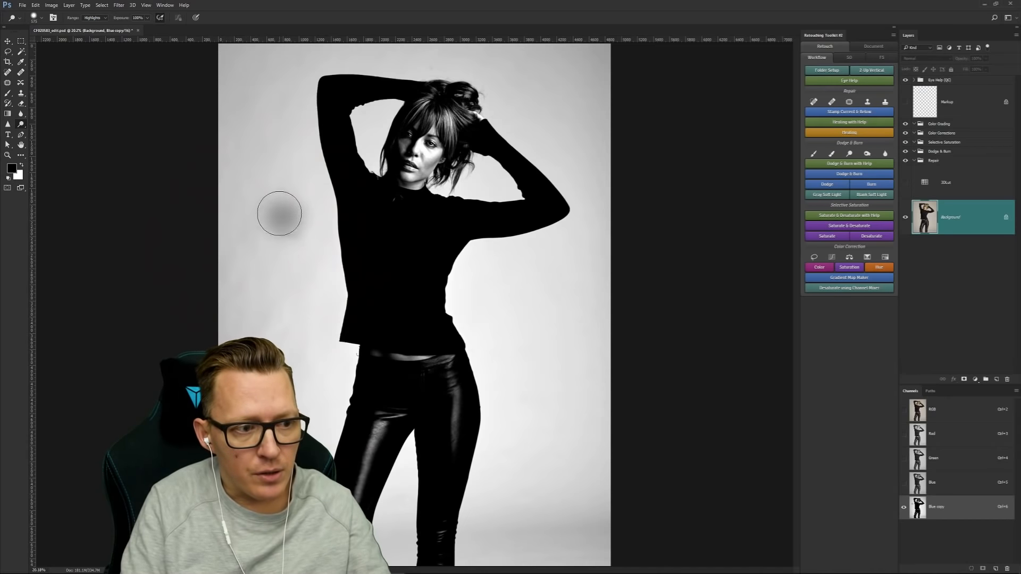
pyautogui.press('x')
pyautogui.moveTo(280, 227); pyautogui.dragTo(269, 211)
pyautogui.moveTo(247, 174)
pyautogui.mouseDown()
pyautogui.moveTo(277, 216)
pyautogui.moveTo(283, 252)
pyautogui.moveTo(317, 241)
pyautogui.moveTo(321, 180)
pyautogui.moveTo(328, 183)
pyautogui.moveTo(340, 288)
pyautogui.moveTo(322, 364)
pyautogui.moveTo(342, 362)
pyautogui.moveTo(336, 422)
pyautogui.mouseUp()
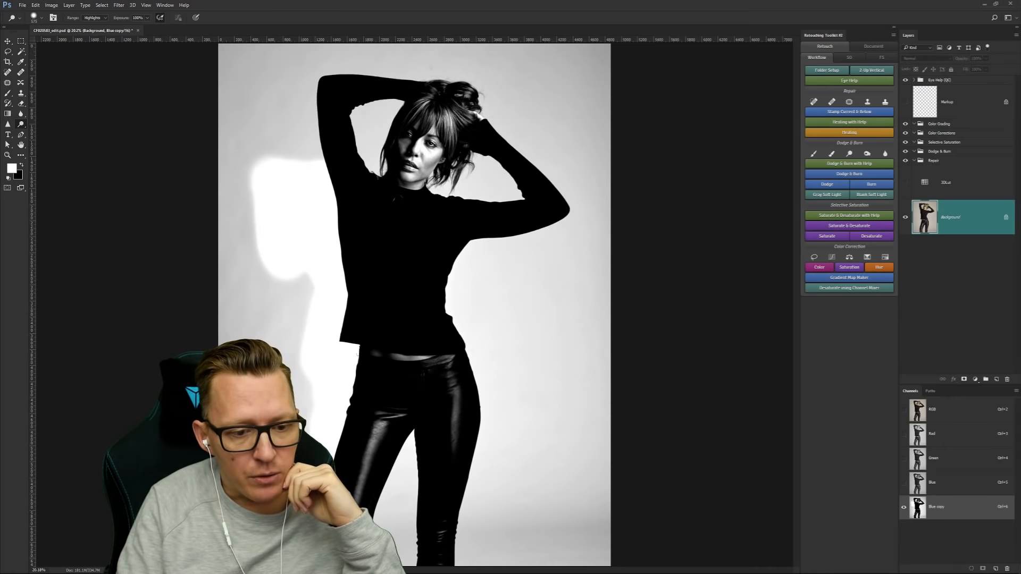
pyautogui.moveTo(312, 269)
pyautogui.mouseDown()
pyautogui.moveTo(301, 202)
pyautogui.moveTo(307, 76)
pyautogui.moveTo(339, 63)
pyautogui.moveTo(480, 64)
pyautogui.moveTo(513, 114)
pyautogui.moveTo(502, 116)
pyautogui.moveTo(520, 120)
pyautogui.moveTo(527, 160)
pyautogui.mouseUp()
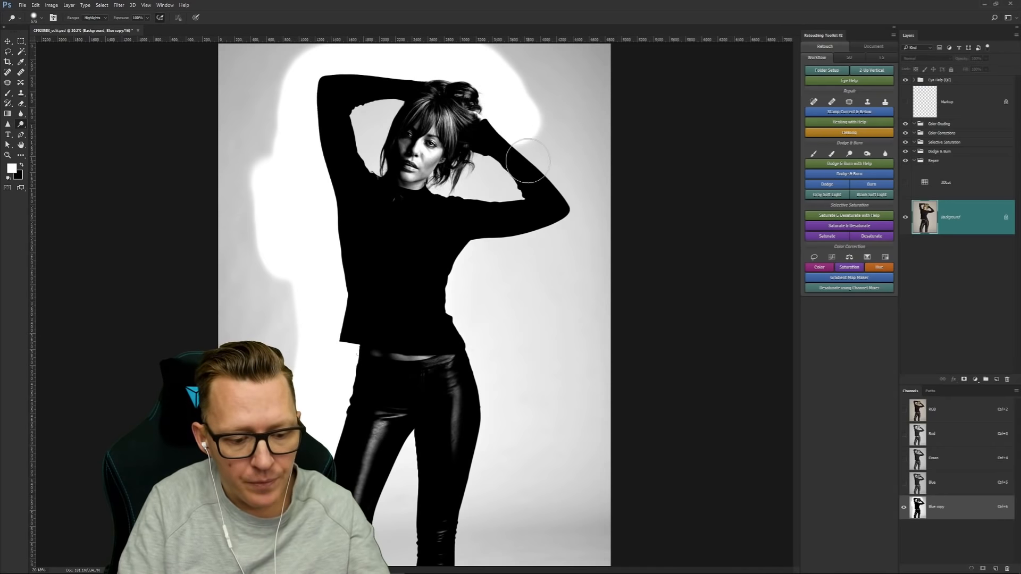
# Step: Draw a closed Pen path along the bright wrist edge beside the hair, looping back through the hair and the dark sleeve
pyautogui.press('z')
pyautogui.moveTo(488, 109); pyautogui.dragTo(551, 193)
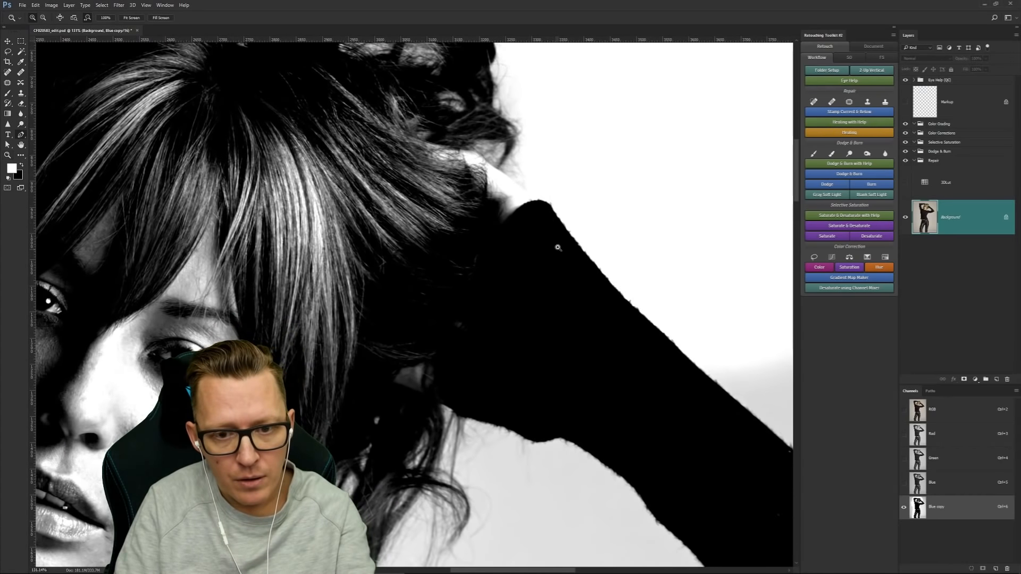
pyautogui.press('p')
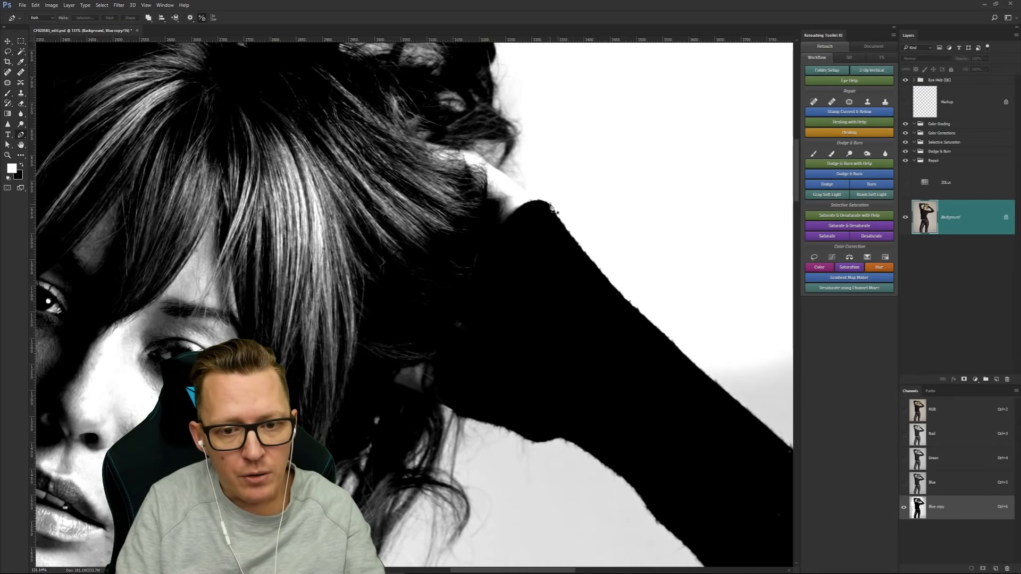
pyautogui.click(547, 207)
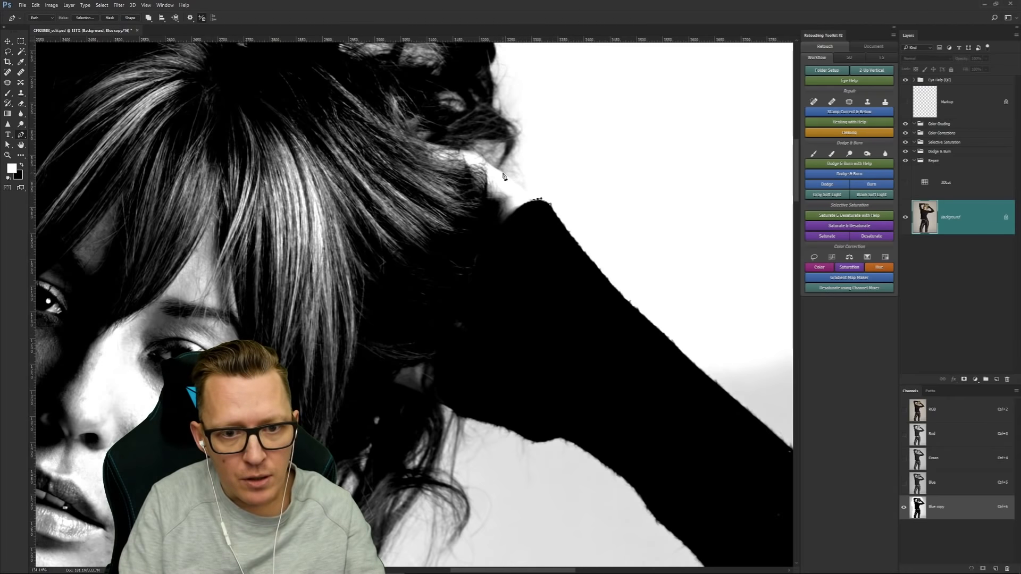
pyautogui.click(500, 172)
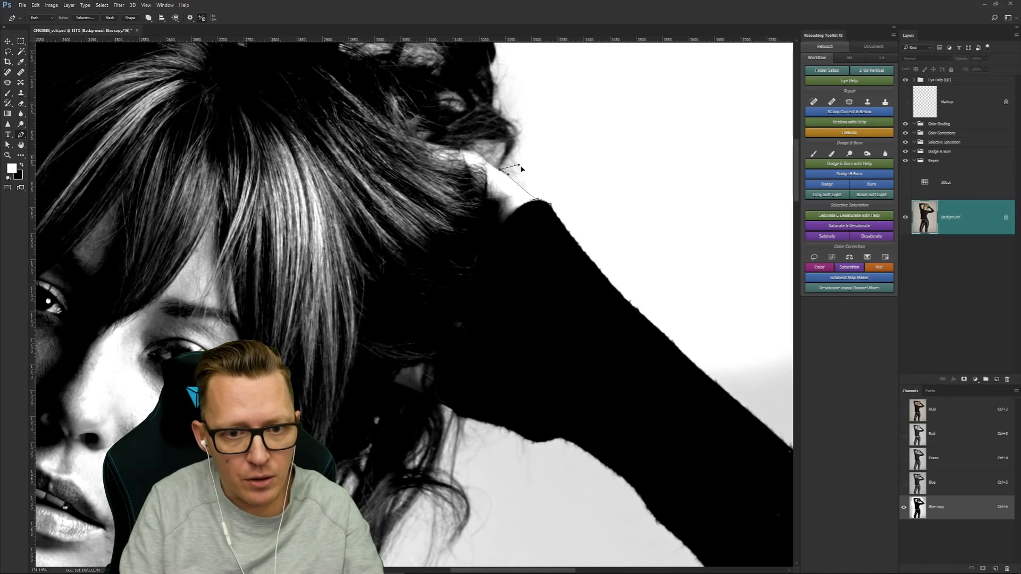
pyautogui.moveTo(520, 166); pyautogui.dragTo(514, 146)
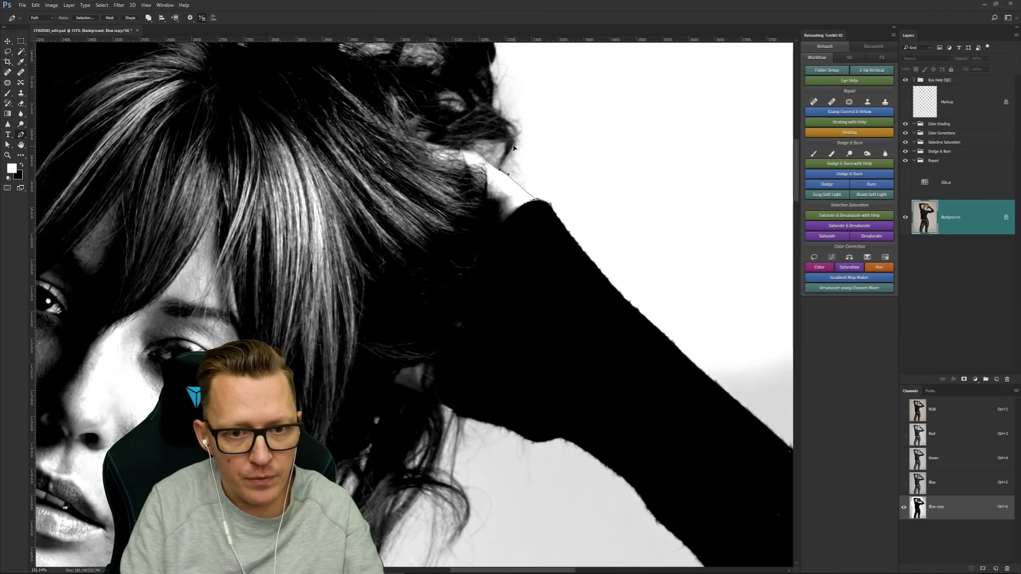
pyautogui.click(501, 93)
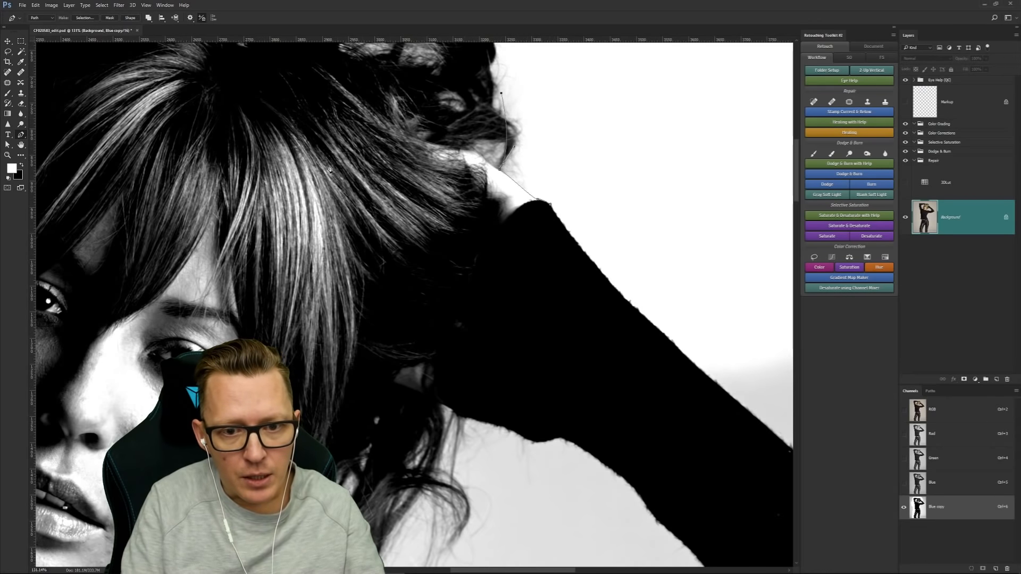
pyautogui.click(299, 192)
pyautogui.click(419, 343)
pyautogui.click(604, 395)
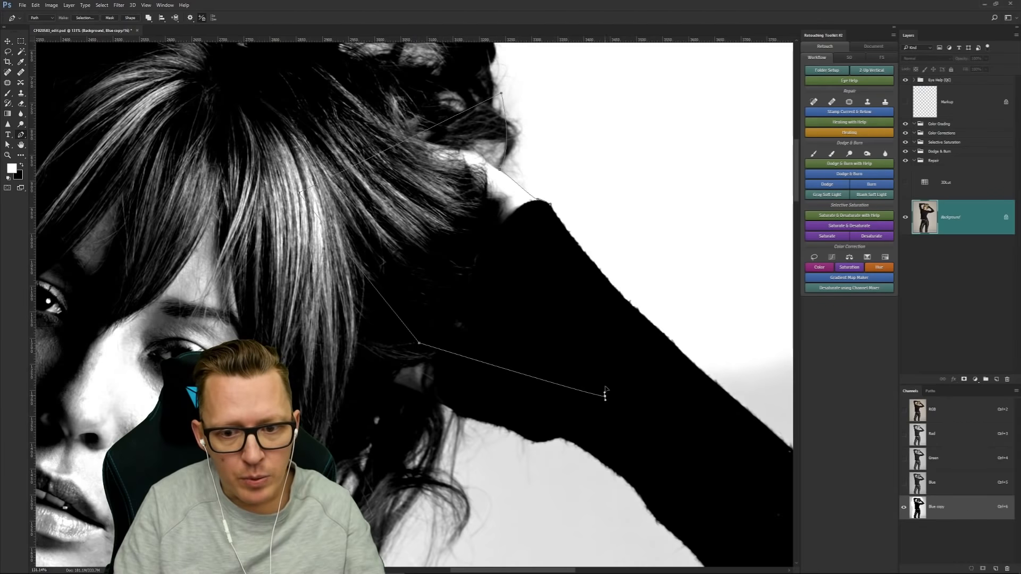
pyautogui.click(573, 258)
pyautogui.click(550, 206)
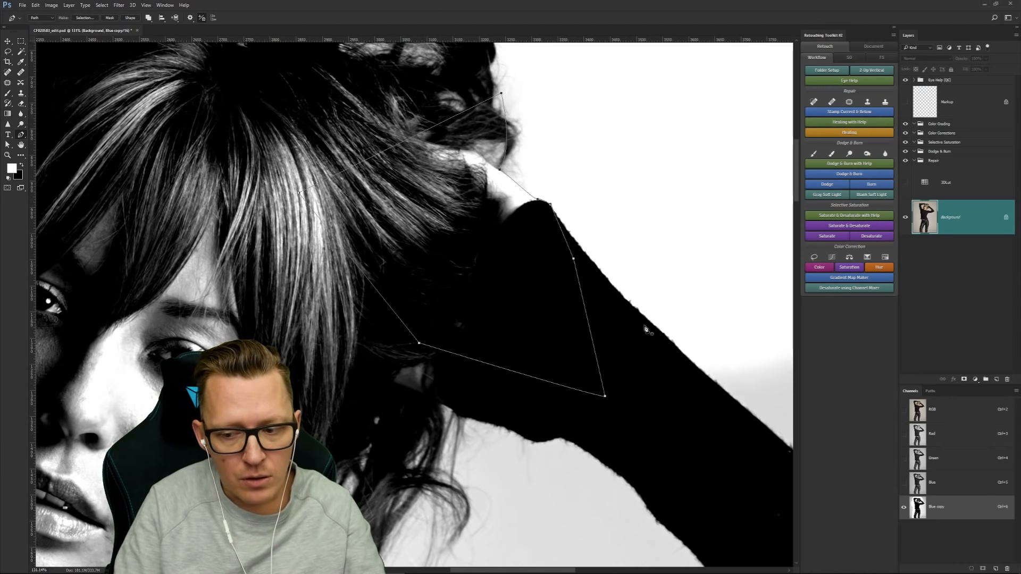
# Step: Convert the work path into a new selection with a 2-pixel feather radius and go back to the channel list
pyautogui.click(930, 392)
pyautogui.rightClick(931, 405)
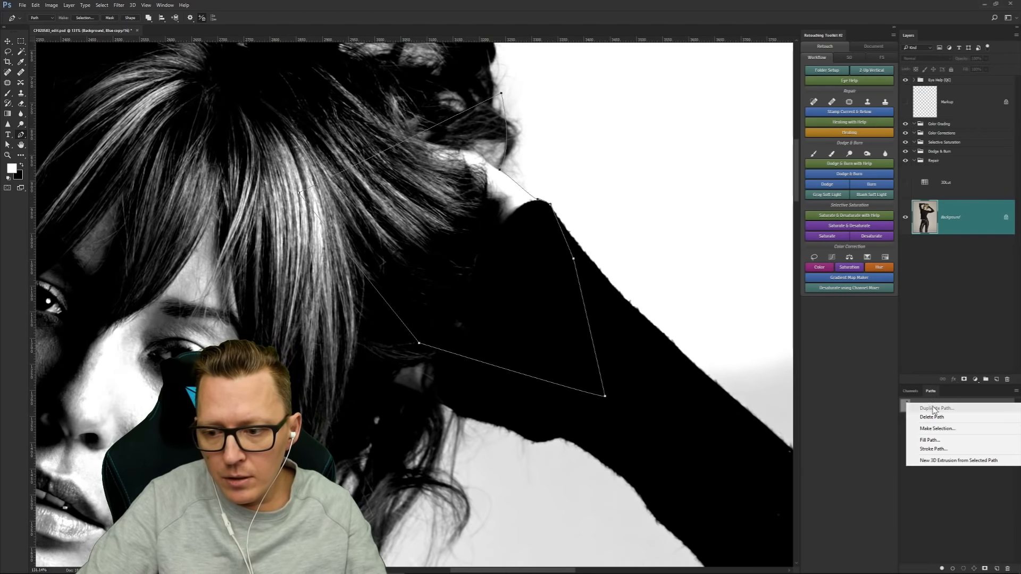
pyautogui.click(952, 429)
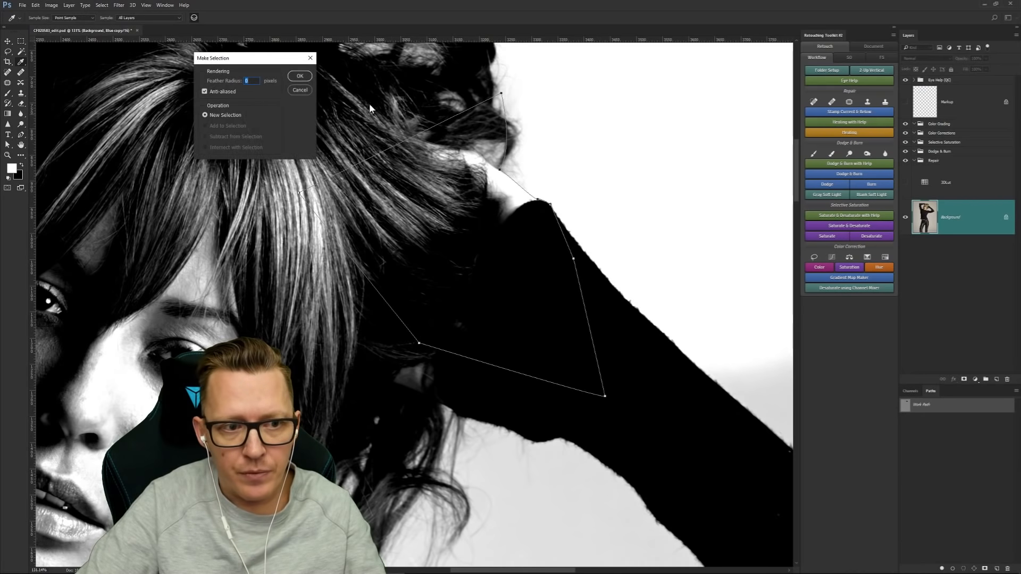
pyautogui.write('2')
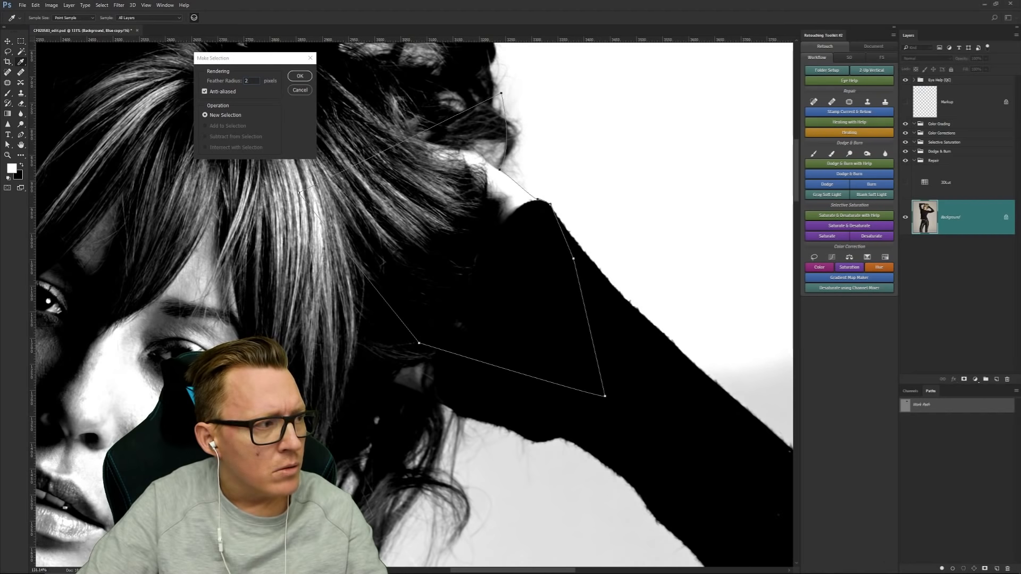
pyautogui.click(298, 76)
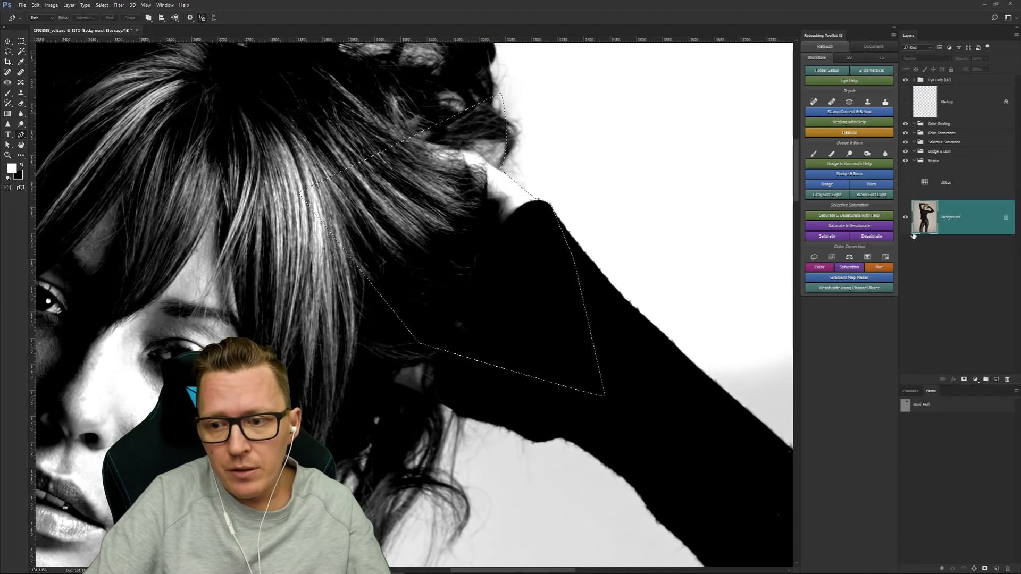
pyautogui.click(910, 391)
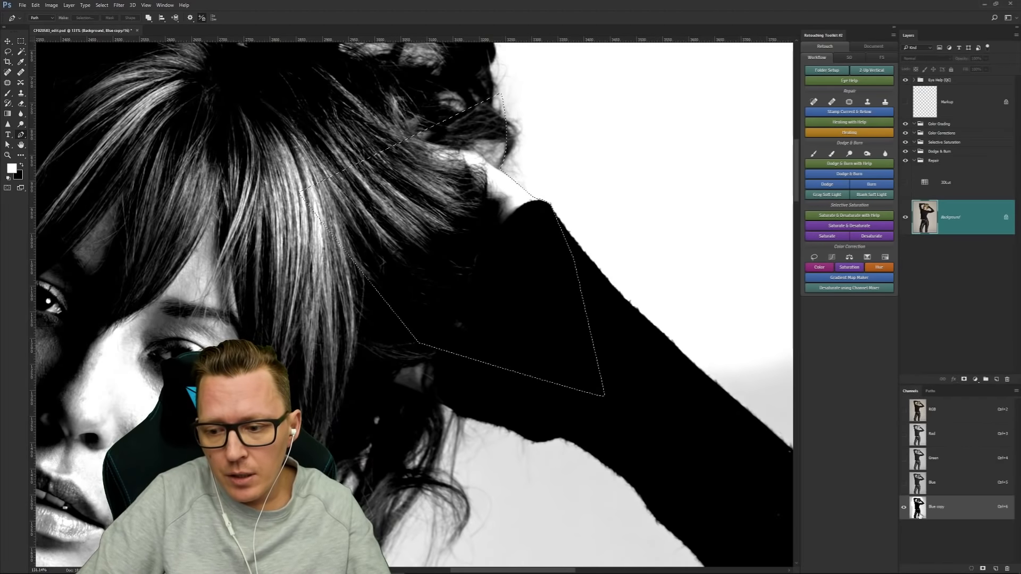
pyautogui.press('b')
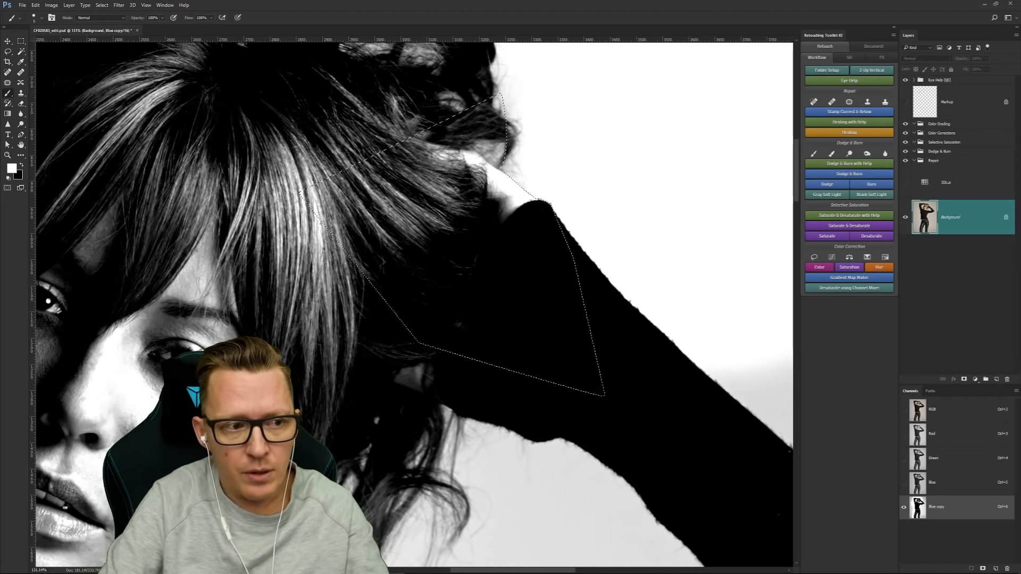
pyautogui.click(21, 125)
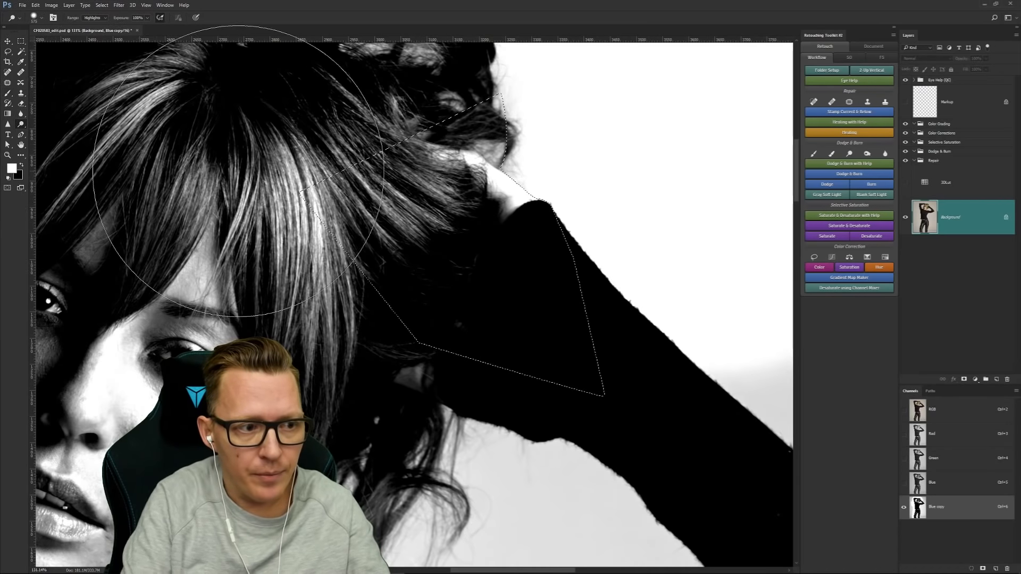
pyautogui.press('[')
pyautogui.press('[')
pyautogui.press('[')
pyautogui.press('[')
pyautogui.press('[')
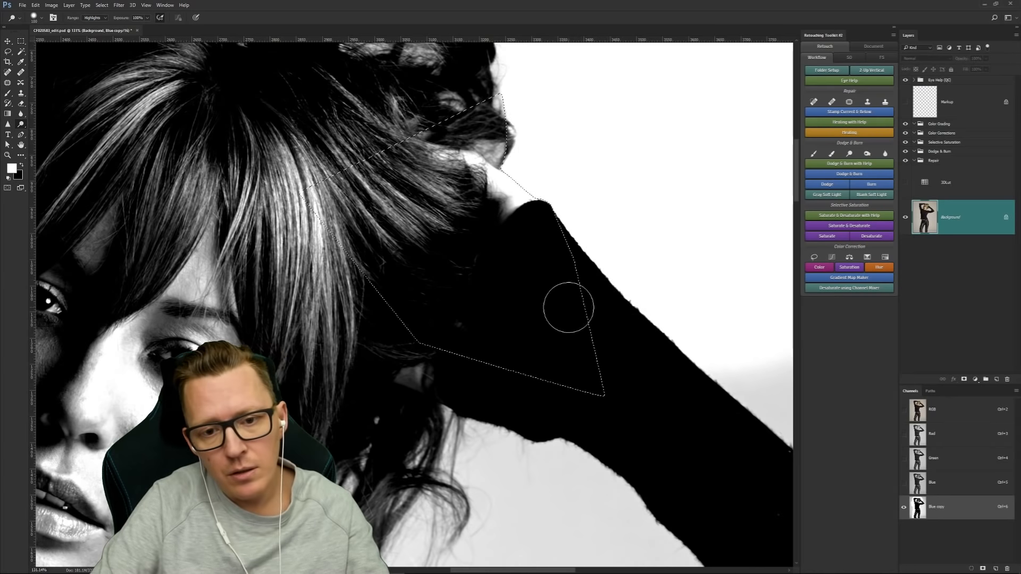
# Step: Paint the bright wrist inside the selection black with the Brush and clear the selection
pyautogui.press('b')
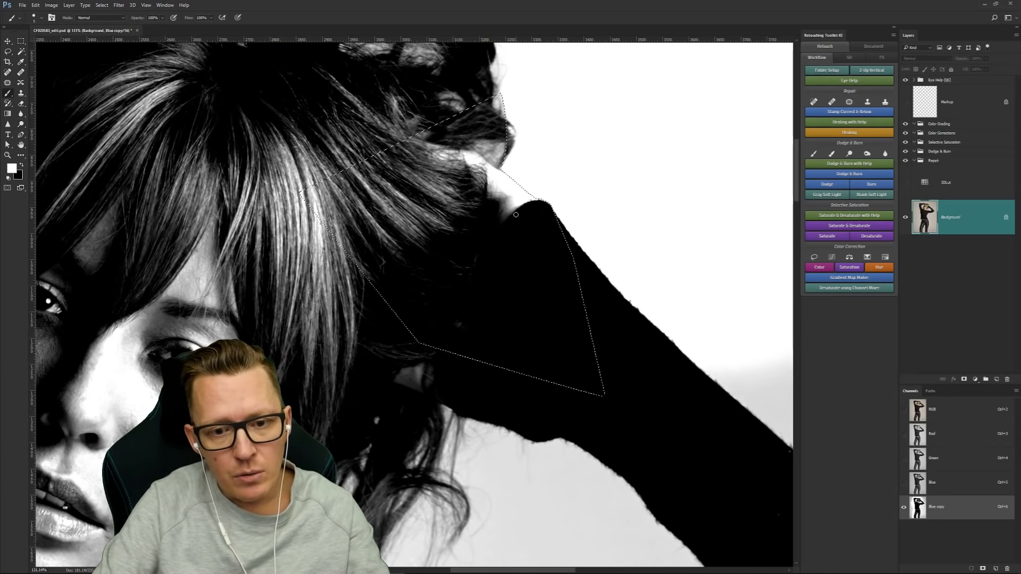
pyautogui.press('x')
pyautogui.moveTo(499, 225); pyautogui.dragTo(524, 225)
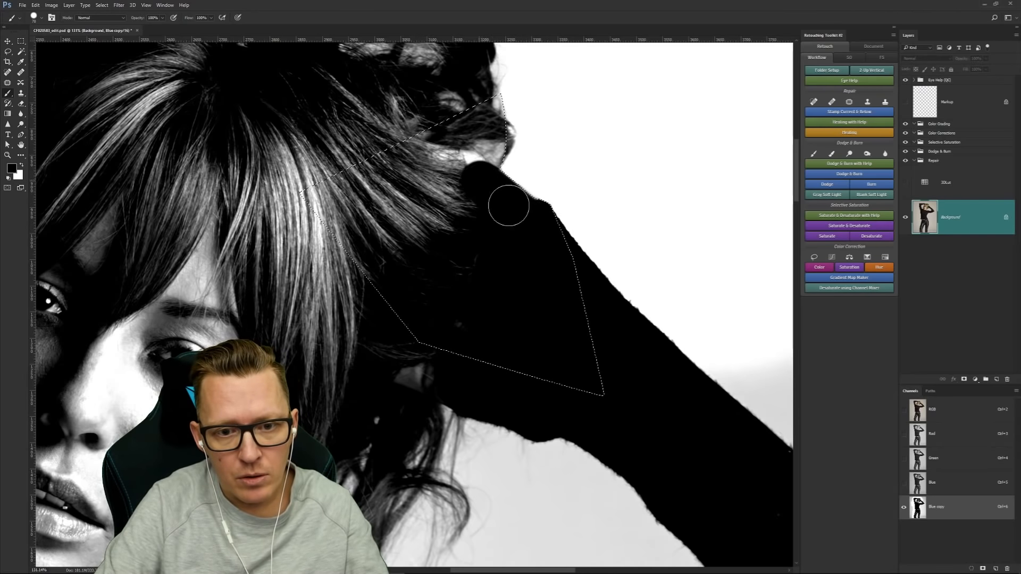
pyautogui.moveTo(508, 206)
pyautogui.mouseDown()
pyautogui.moveTo(461, 166)
pyautogui.moveTo(527, 264)
pyautogui.mouseUp()
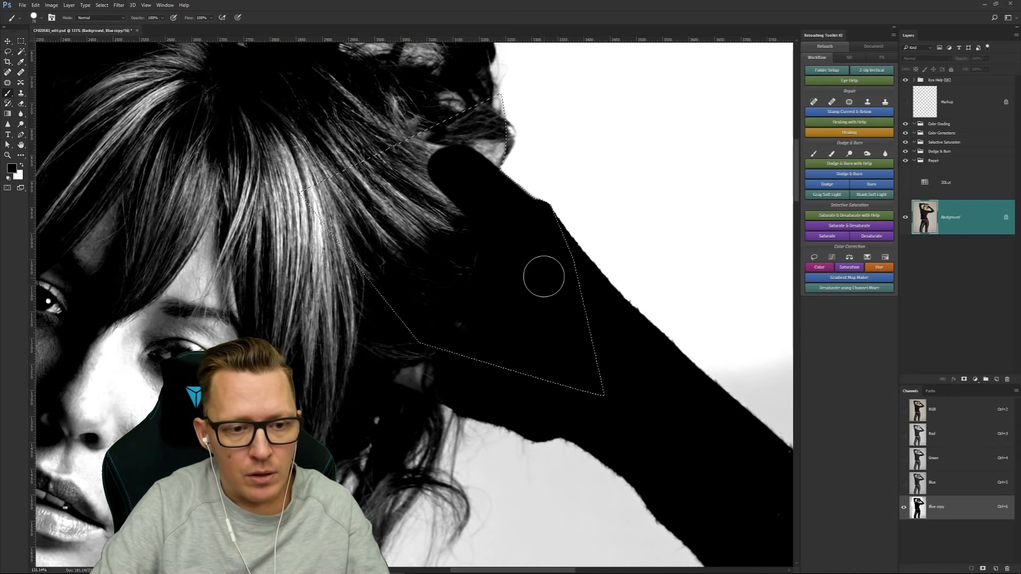
pyautogui.hotkey('ctrl', 'd')
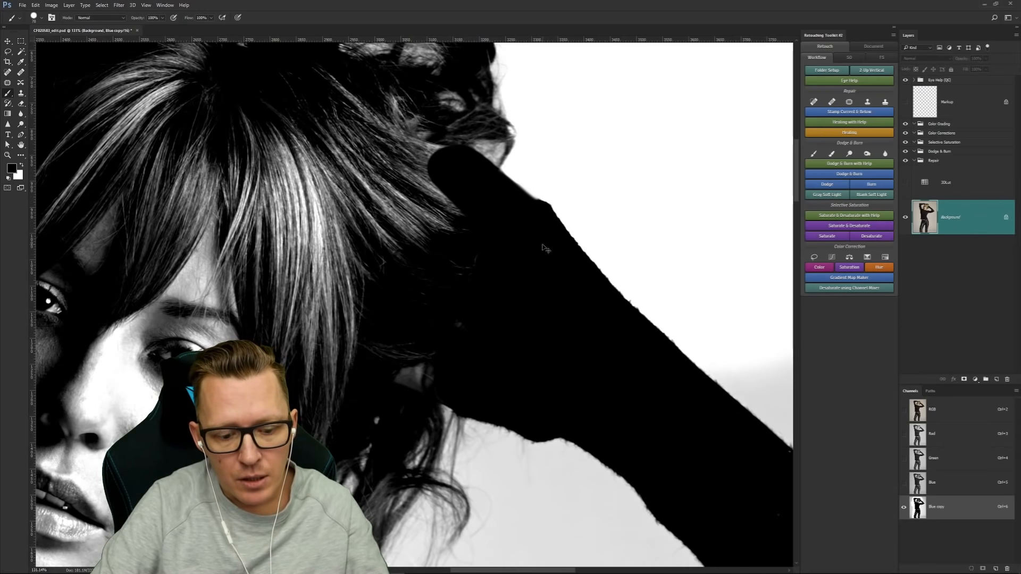
pyautogui.hotkey('ctrl', 'shift', 'd')
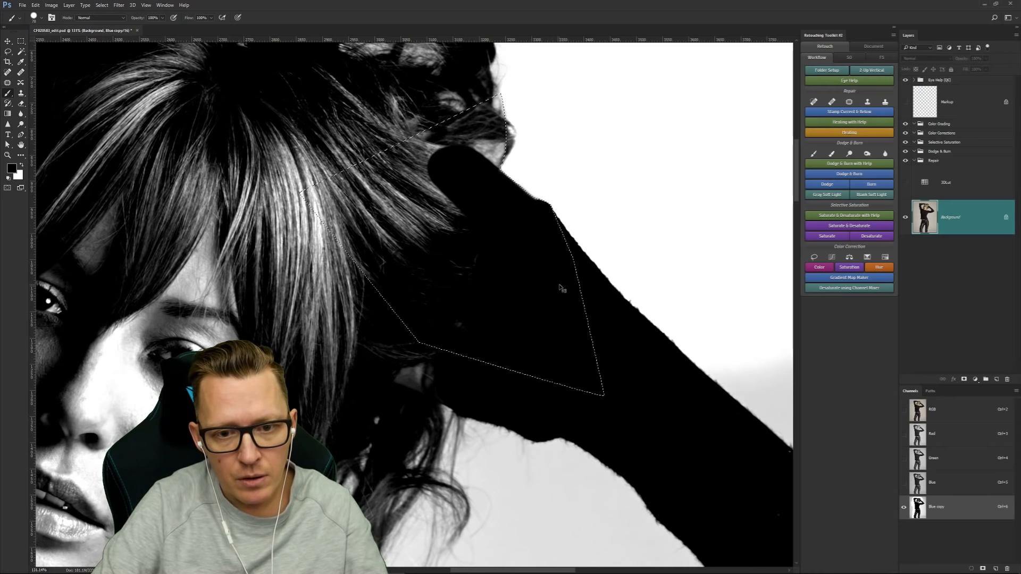
pyautogui.hotkey('alt', 'BackSpace')
pyautogui.hotkey('ctrl', 'd')
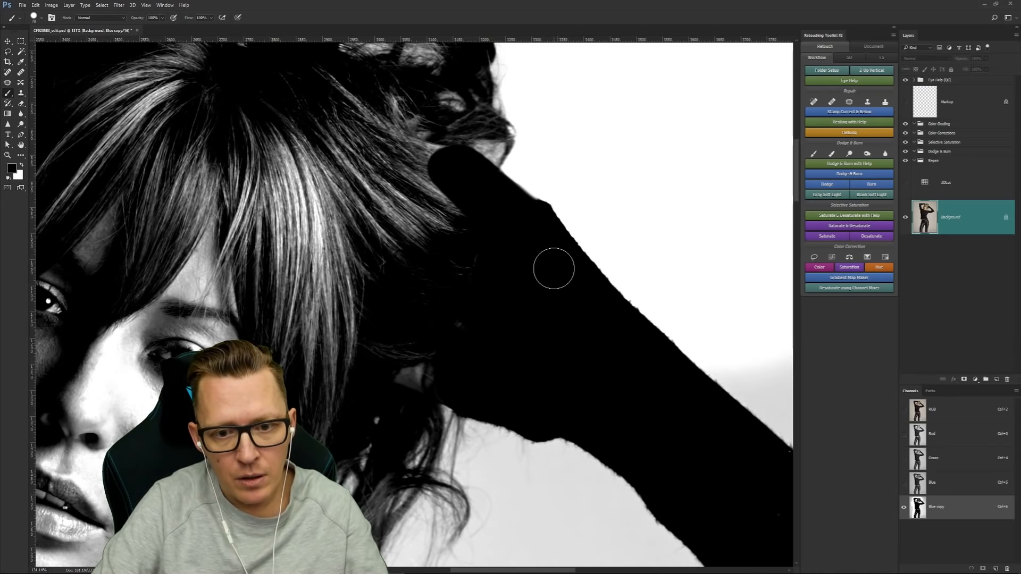
pyautogui.press('[')
pyautogui.press('[')
pyautogui.press('[')
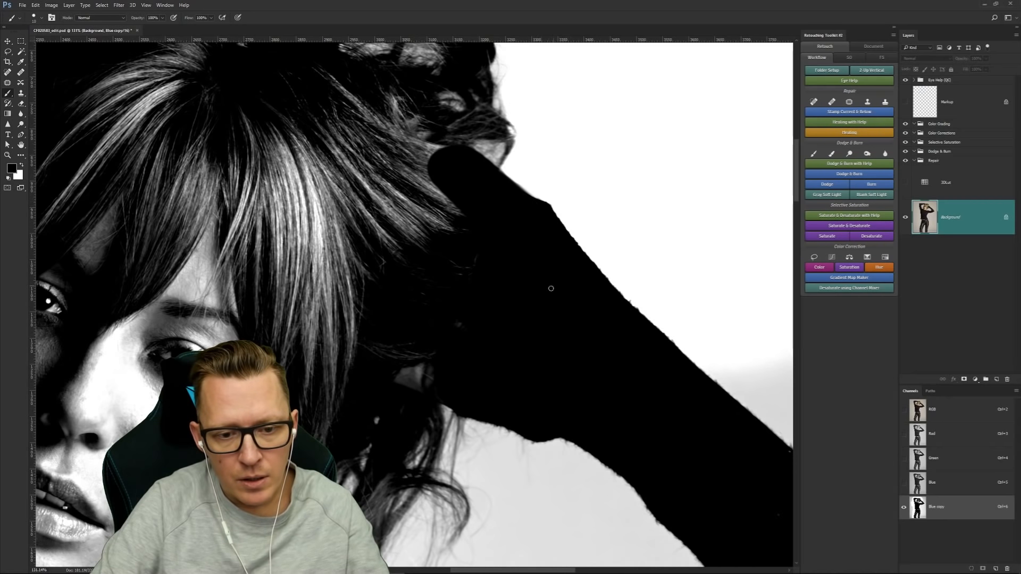
# Step: Dodge the backdrop to white with an enlarged brush along the outer arm, around the elbow and down beside the torso and leg
pyautogui.press('z')
pyautogui.moveTo(527, 289); pyautogui.dragTo(424, 174)
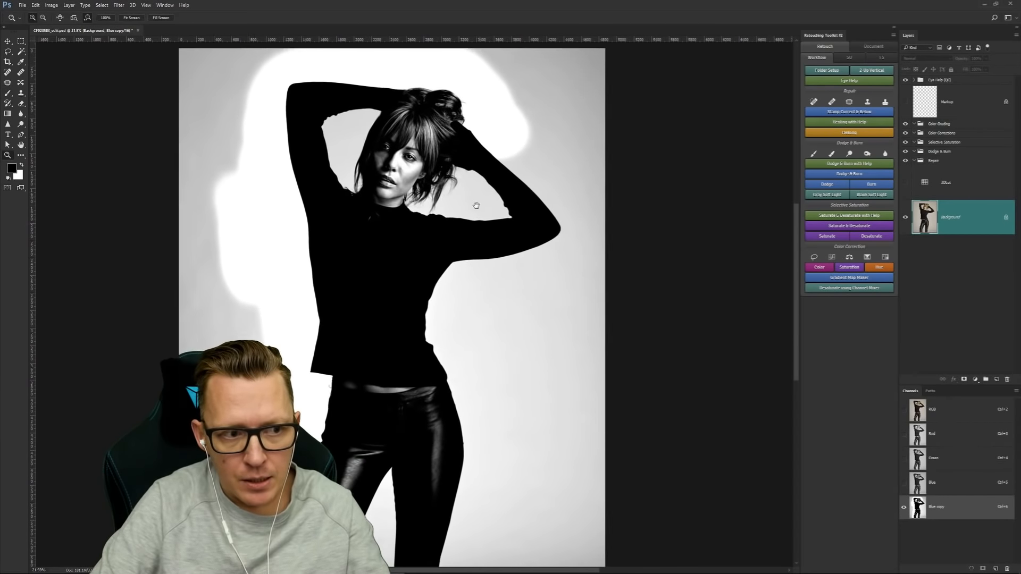
pyautogui.click(22, 126)
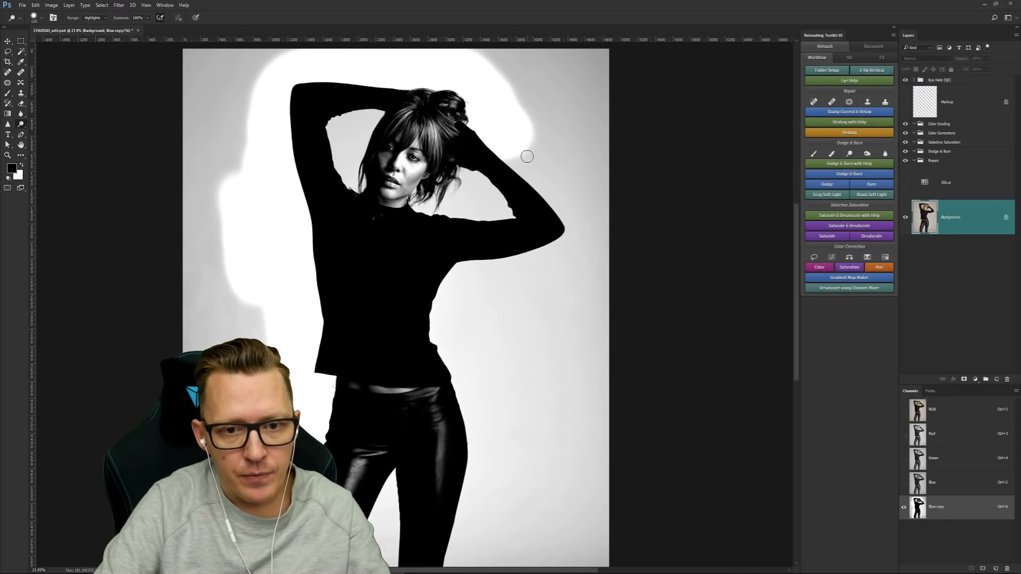
pyautogui.press(']')
pyautogui.press(']')
pyautogui.press(']')
pyautogui.press(']')
pyautogui.press(']')
pyautogui.press(']')
pyautogui.moveTo(508, 145)
pyautogui.mouseDown()
pyautogui.moveTo(564, 202)
pyautogui.moveTo(536, 137)
pyautogui.moveTo(576, 214)
pyautogui.moveTo(572, 239)
pyautogui.moveTo(534, 262)
pyautogui.moveTo(542, 264)
pyautogui.moveTo(460, 287)
pyautogui.moveTo(458, 331)
pyautogui.moveTo(485, 425)
pyautogui.moveTo(474, 534)
pyautogui.mouseUp()
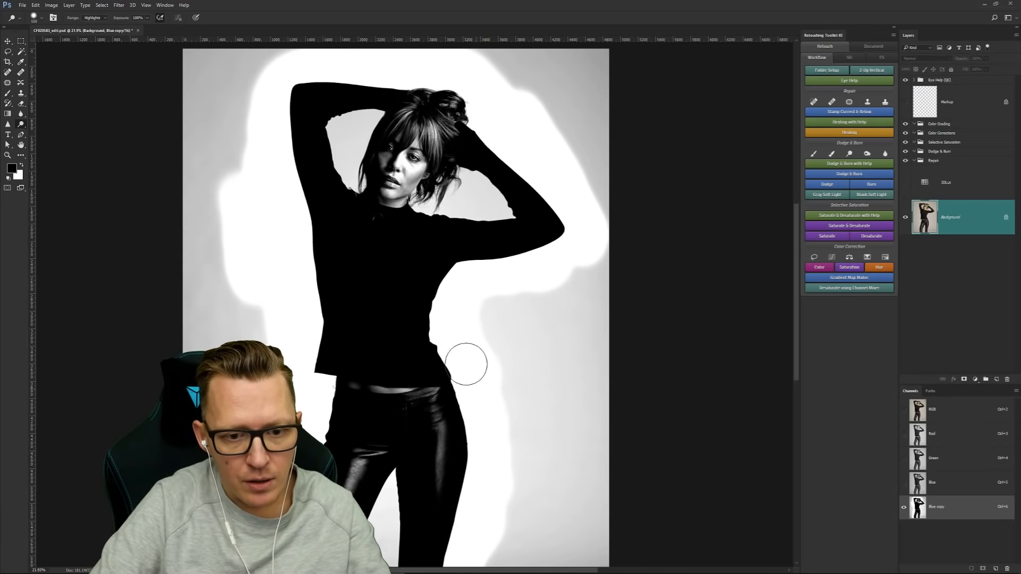
# Step: Dodge the backdrop gaps between the raised arms and the head to white with a smaller brush
pyautogui.press('[')
pyautogui.press('[')
pyautogui.press('[')
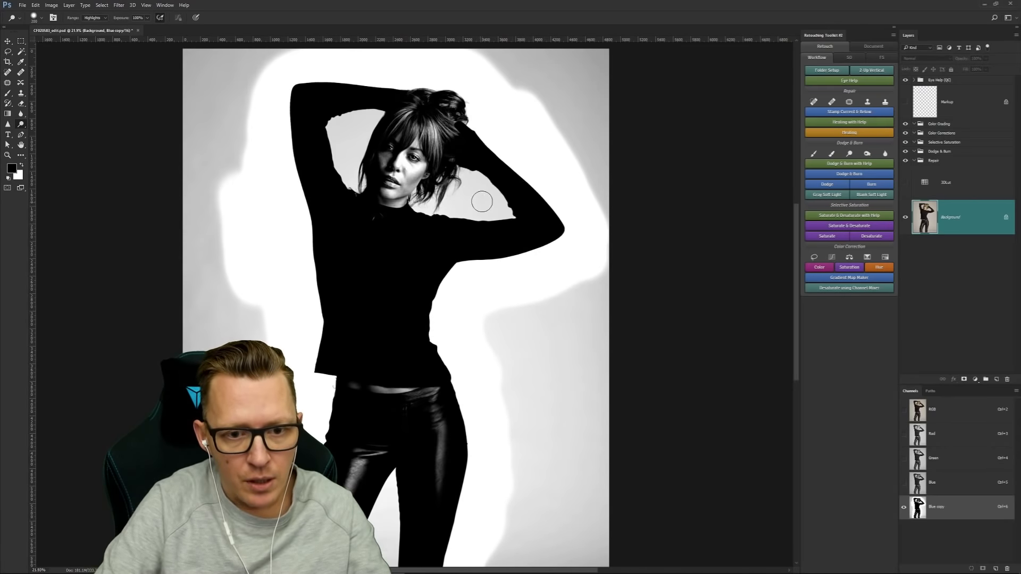
pyautogui.moveTo(484, 192); pyautogui.dragTo(503, 209)
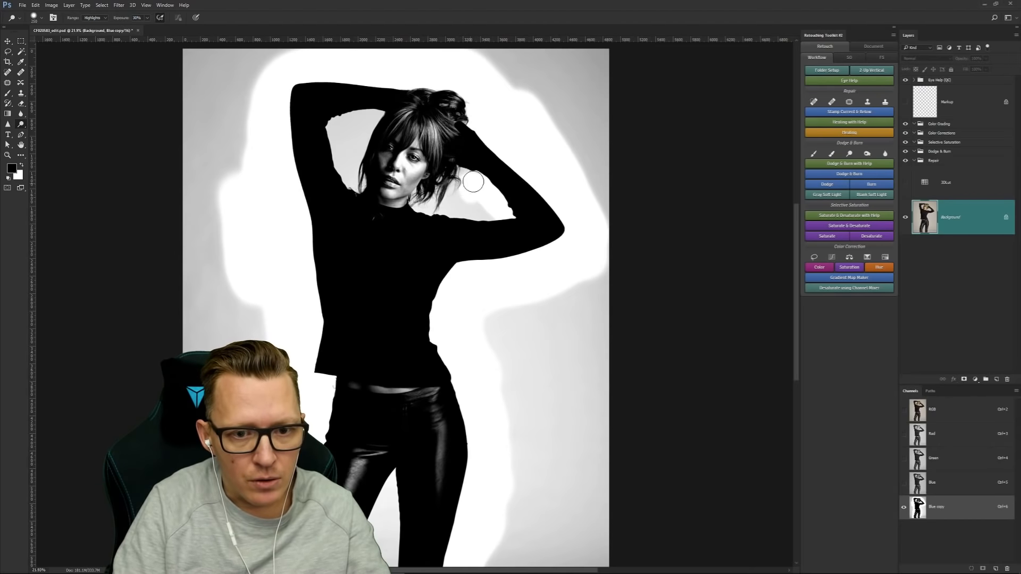
pyautogui.moveTo(465, 212)
pyautogui.mouseDown()
pyautogui.moveTo(464, 178)
pyautogui.moveTo(462, 191)
pyautogui.moveTo(487, 215)
pyautogui.moveTo(420, 214)
pyautogui.mouseUp()
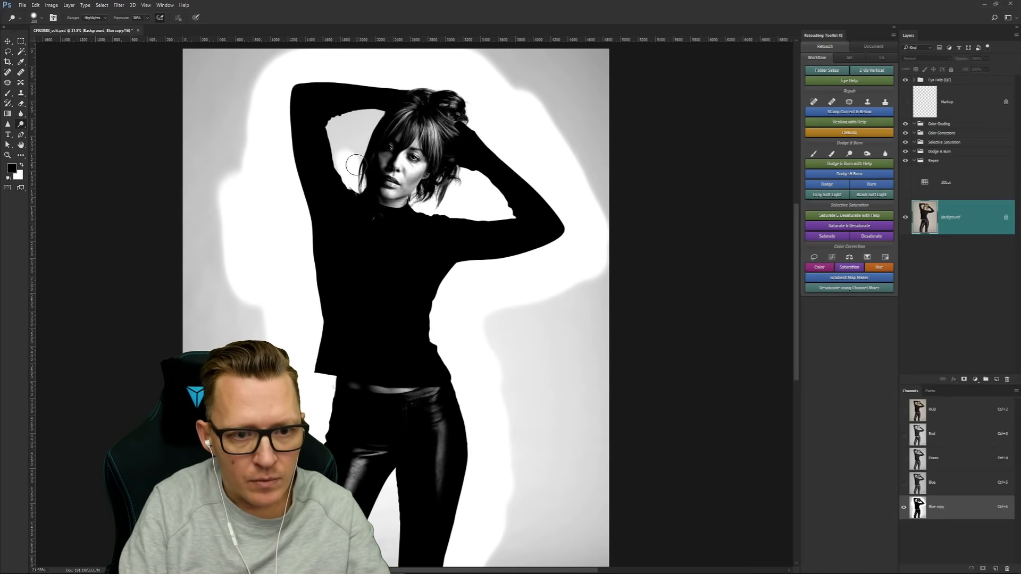
pyautogui.moveTo(347, 169)
pyautogui.mouseDown()
pyautogui.moveTo(375, 114)
pyautogui.moveTo(343, 121)
pyautogui.moveTo(367, 111)
pyautogui.moveTo(336, 128)
pyautogui.moveTo(342, 175)
pyautogui.mouseUp()
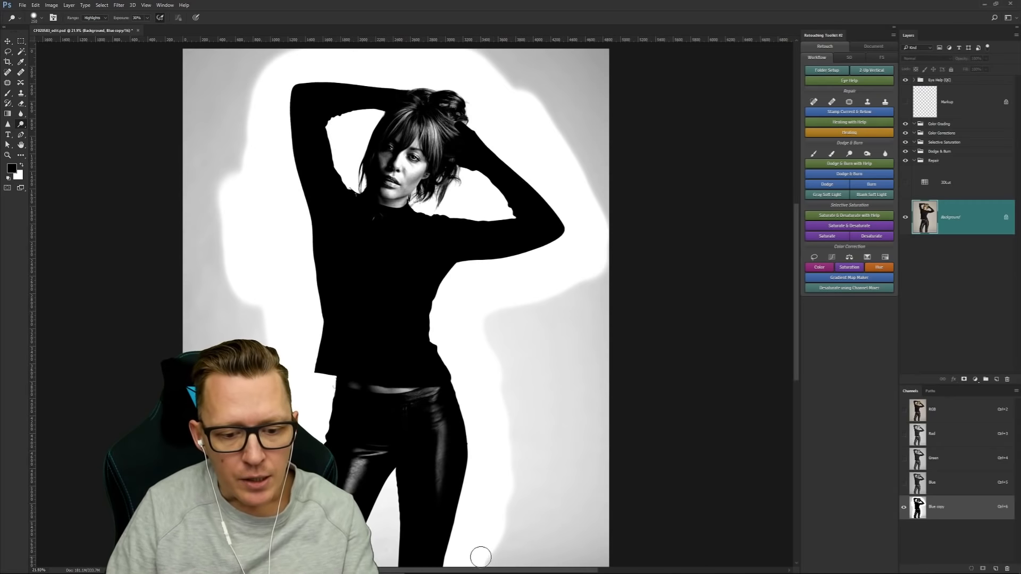
# Step: Lasso a loose outline around the whole figure with a 100 px feather and invert the selection
pyautogui.press('l')
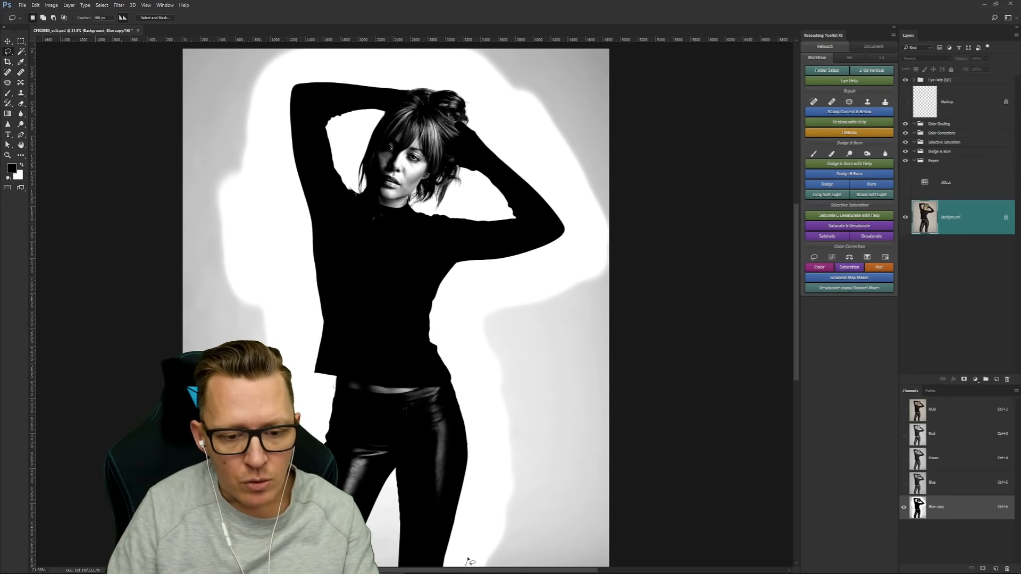
pyautogui.moveTo(468, 560)
pyautogui.mouseDown()
pyautogui.moveTo(480, 494)
pyautogui.moveTo(459, 315)
pyautogui.mouseUp()
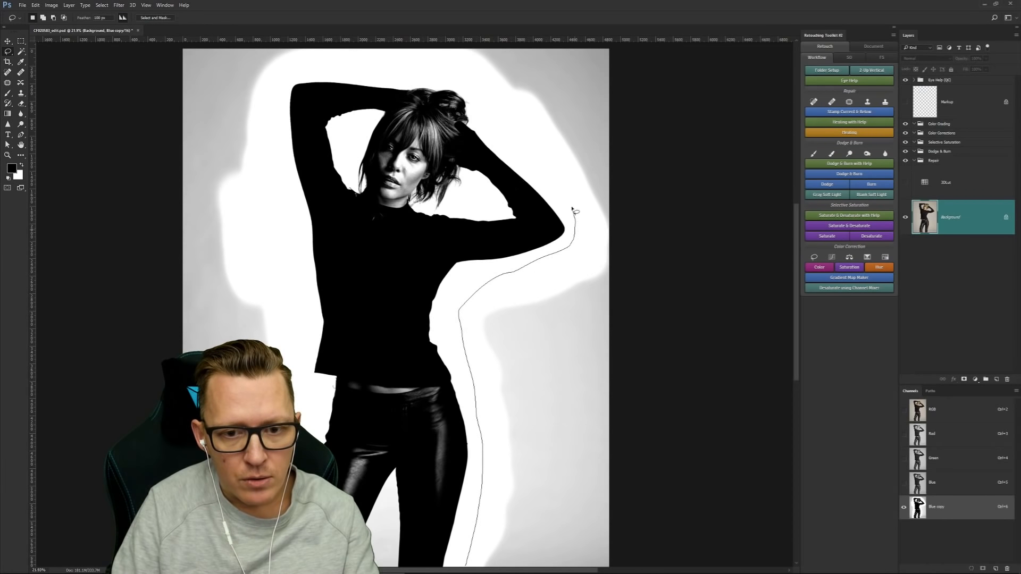
pyautogui.moveTo(573, 211)
pyautogui.mouseDown()
pyautogui.moveTo(478, 85)
pyautogui.moveTo(424, 69)
pyautogui.moveTo(328, 70)
pyautogui.mouseUp()
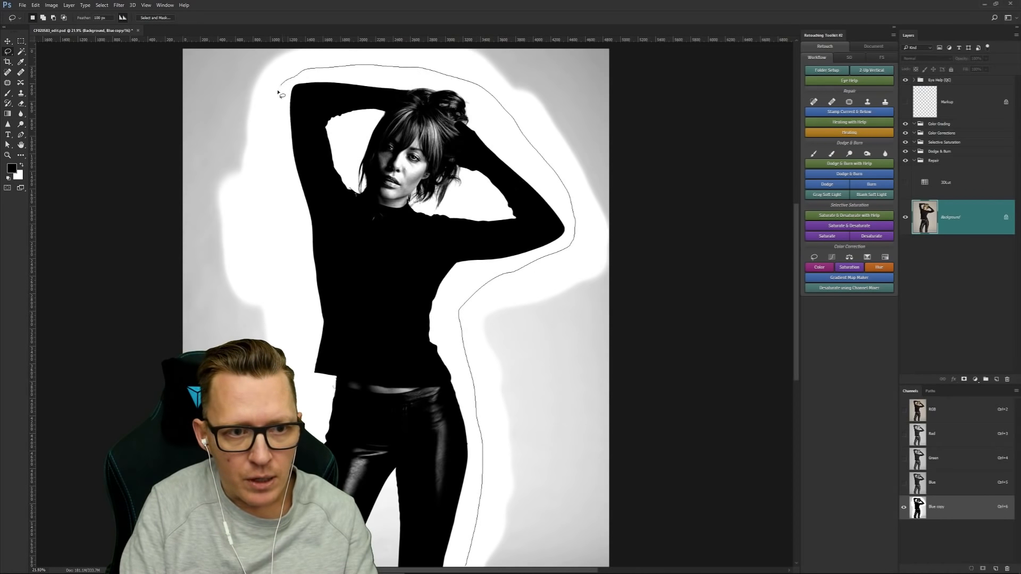
pyautogui.moveTo(277, 92); pyautogui.dragTo(274, 196)
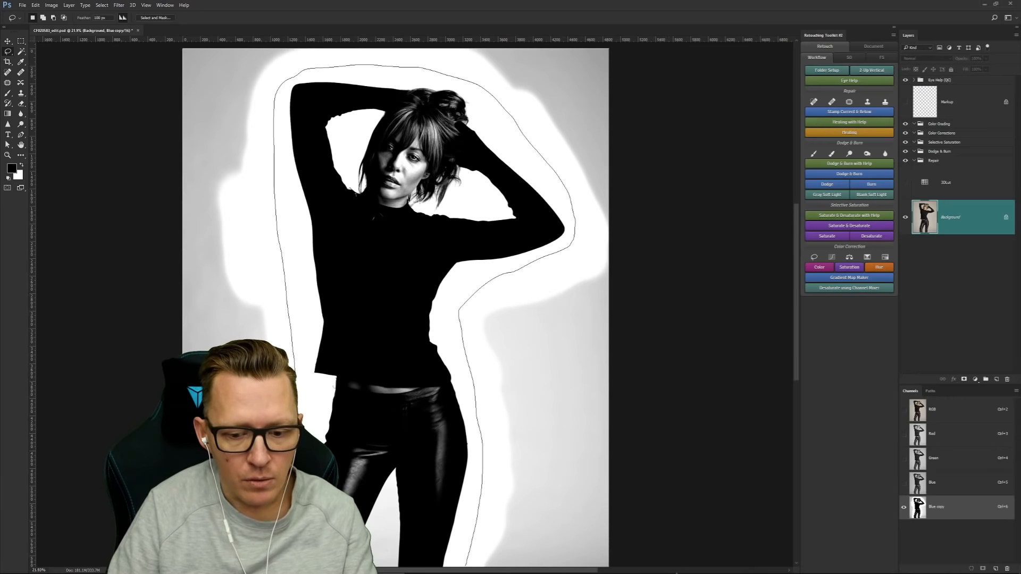
pyautogui.hotkey('ctrl', 'd')
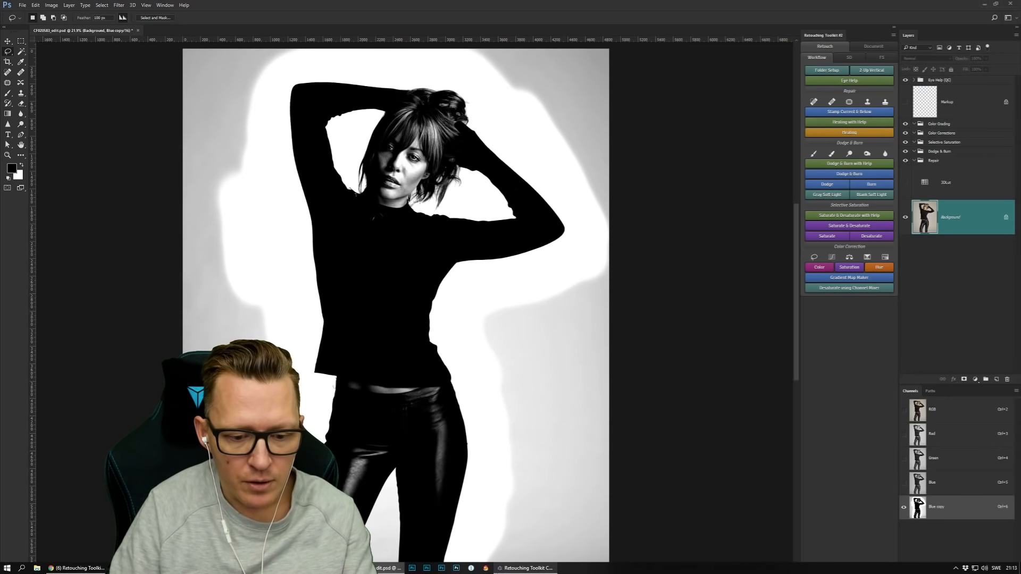
pyautogui.hotkey('ctrl', 'z')
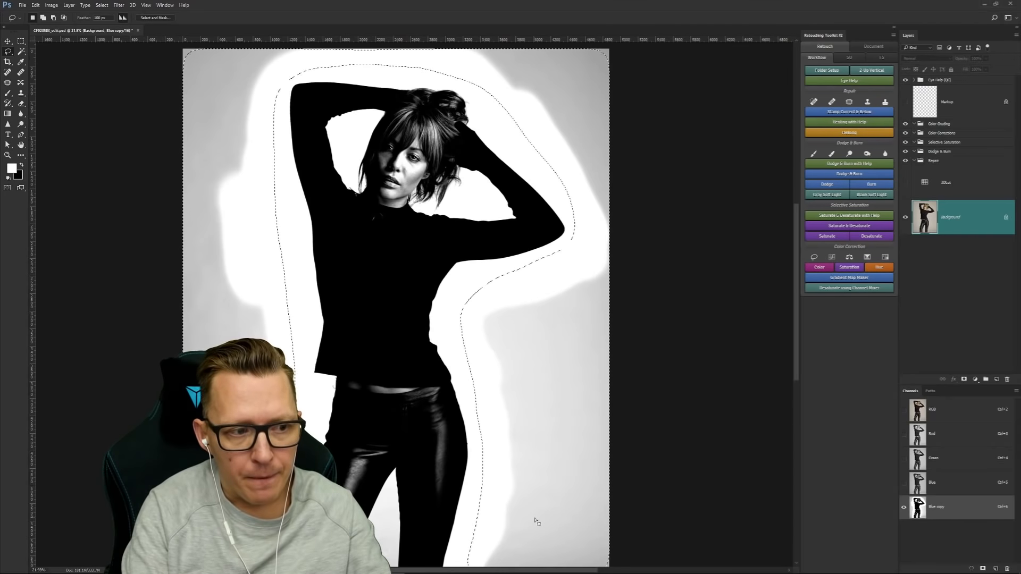
# Step: Fill the selected outer backdrop with white and deselect
pyautogui.press('x')
pyautogui.hotkey('alt', 'BackSpace')
pyautogui.hotkey('ctrl', 'd')
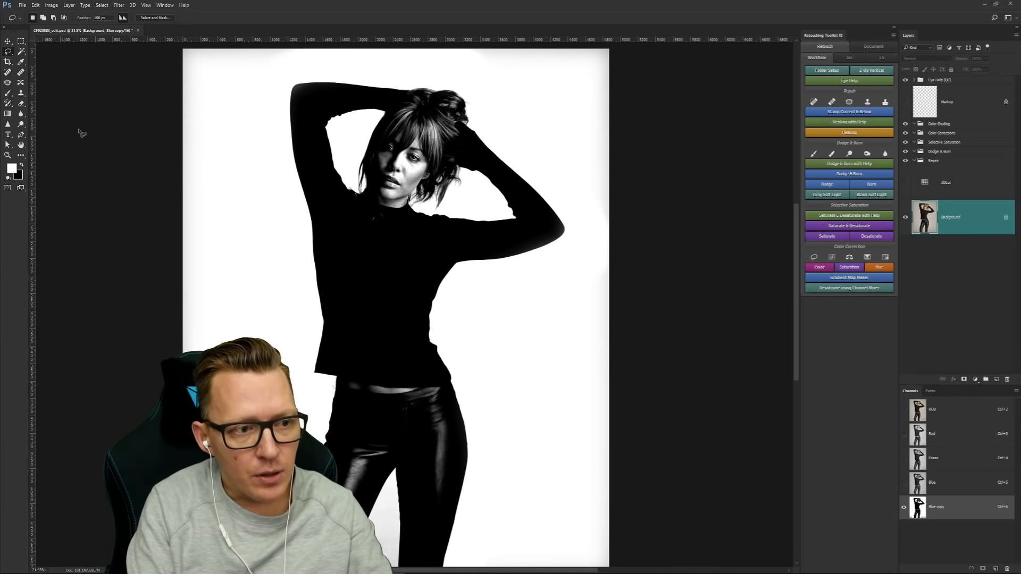
# Step: Switch to the Burn tool with the Midtones range, burn a stroke over the face and raise the exposure to 79%
pyautogui.click(23, 126)
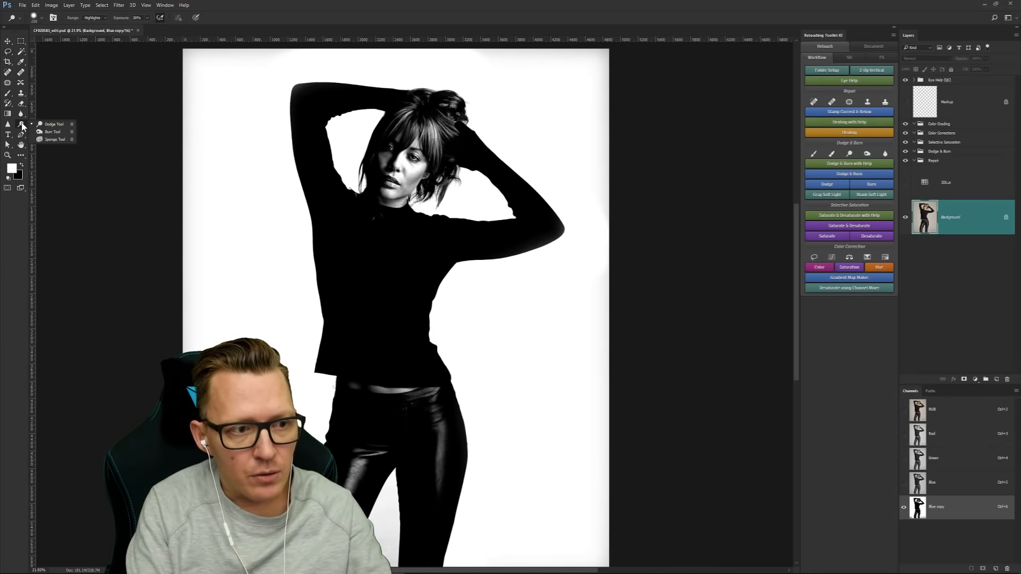
pyautogui.click(56, 133)
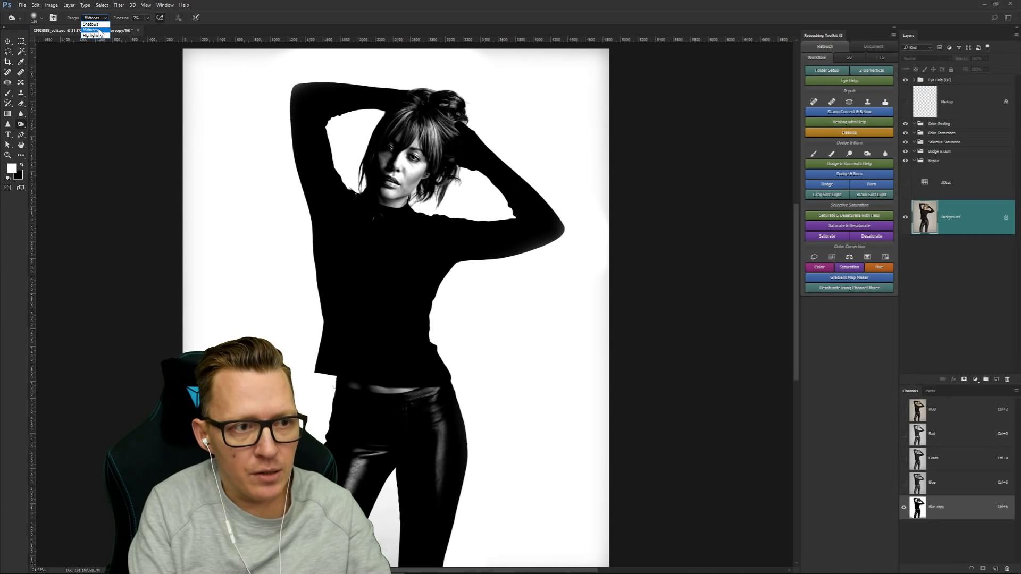
pyautogui.click(99, 30)
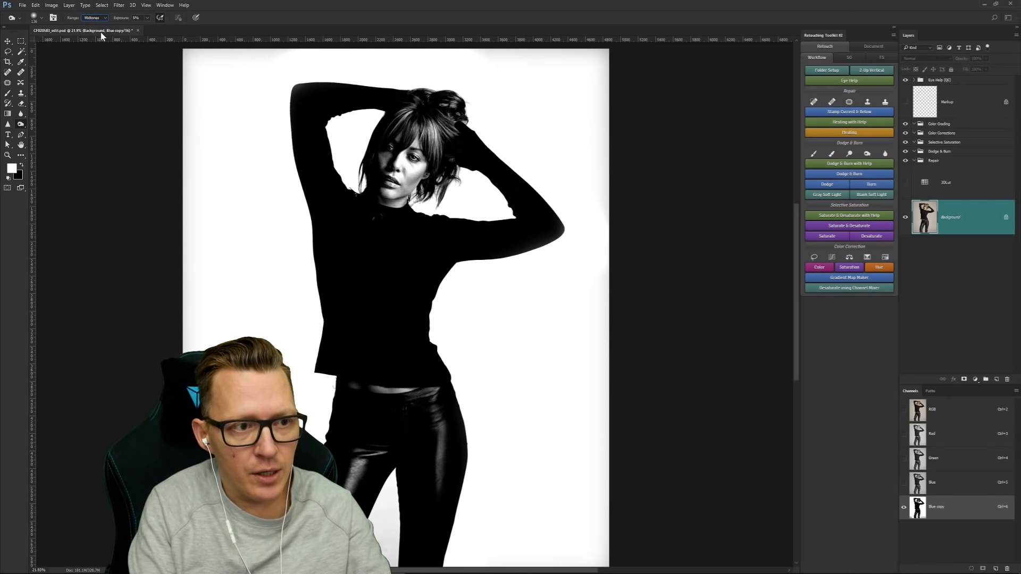
pyautogui.keyDown('alt'); pyautogui.rightClick(392, 189); pyautogui.keyUp('alt')
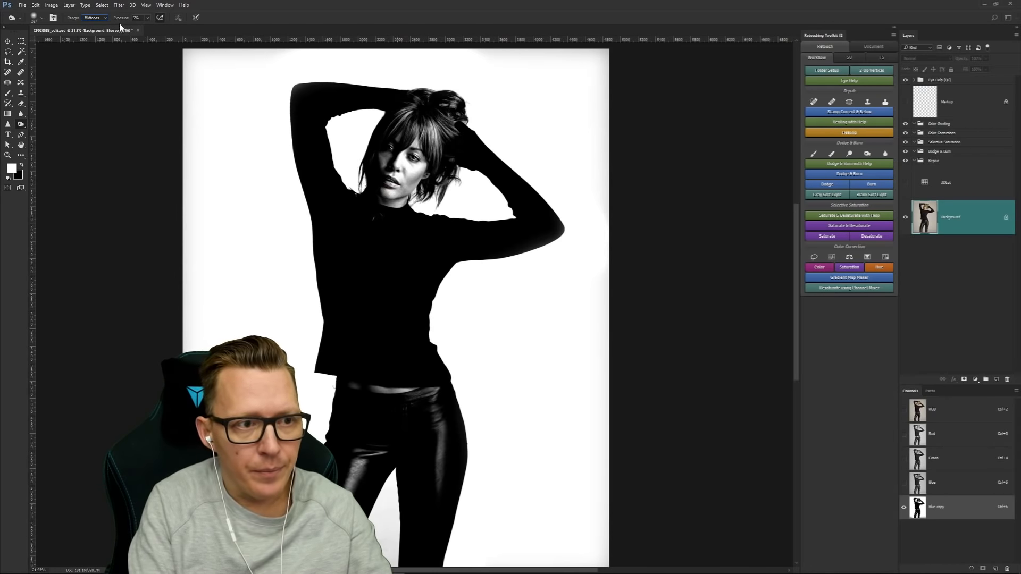
pyautogui.moveTo(395, 169)
pyautogui.mouseDown()
pyautogui.moveTo(394, 186)
pyautogui.moveTo(401, 161)
pyautogui.moveTo(392, 200)
pyautogui.mouseUp()
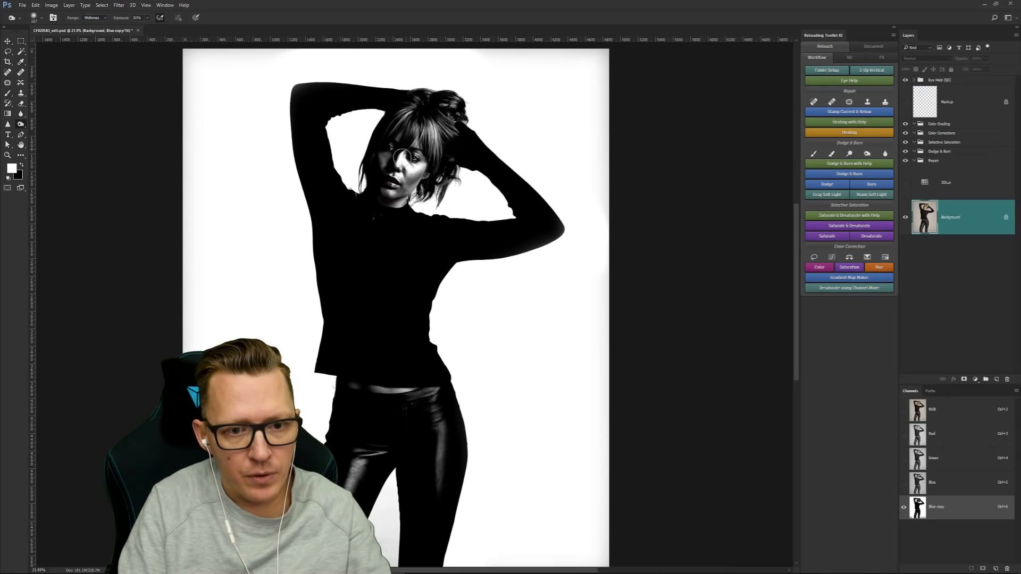
pyautogui.moveTo(120, 19); pyautogui.dragTo(145, 20)
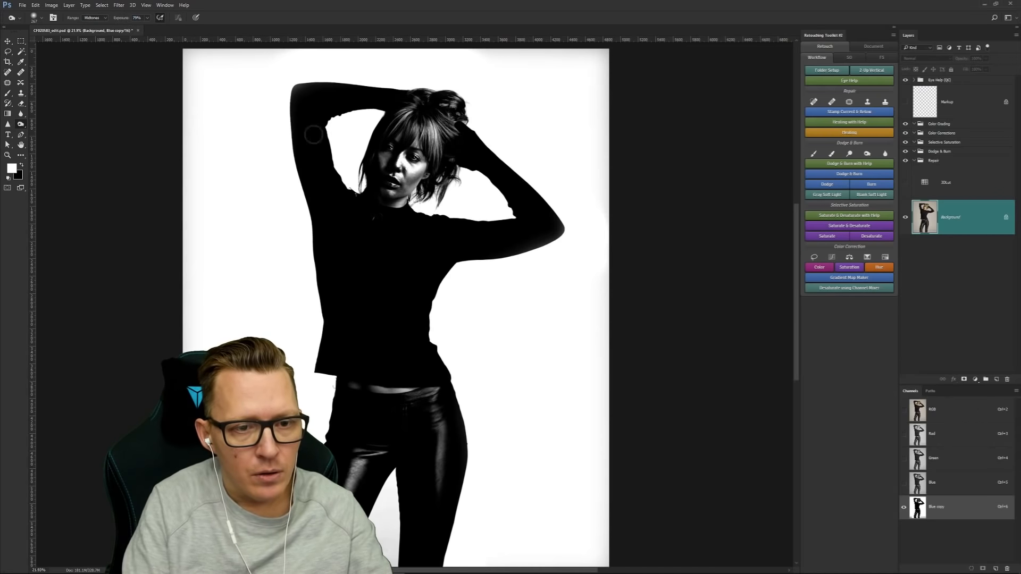
# Step: Burn the hair at the crown and the bun toward black, enlarging the brush
pyautogui.moveTo(406, 123)
pyautogui.mouseDown()
pyautogui.moveTo(429, 136)
pyautogui.moveTo(428, 153)
pyautogui.moveTo(449, 128)
pyautogui.moveTo(451, 136)
pyautogui.moveTo(448, 106)
pyautogui.mouseUp()
pyautogui.press(']')
pyautogui.press(']')
pyautogui.press(']')
pyautogui.press(']')
pyautogui.press(']')
pyautogui.press(']')
pyautogui.press(']')
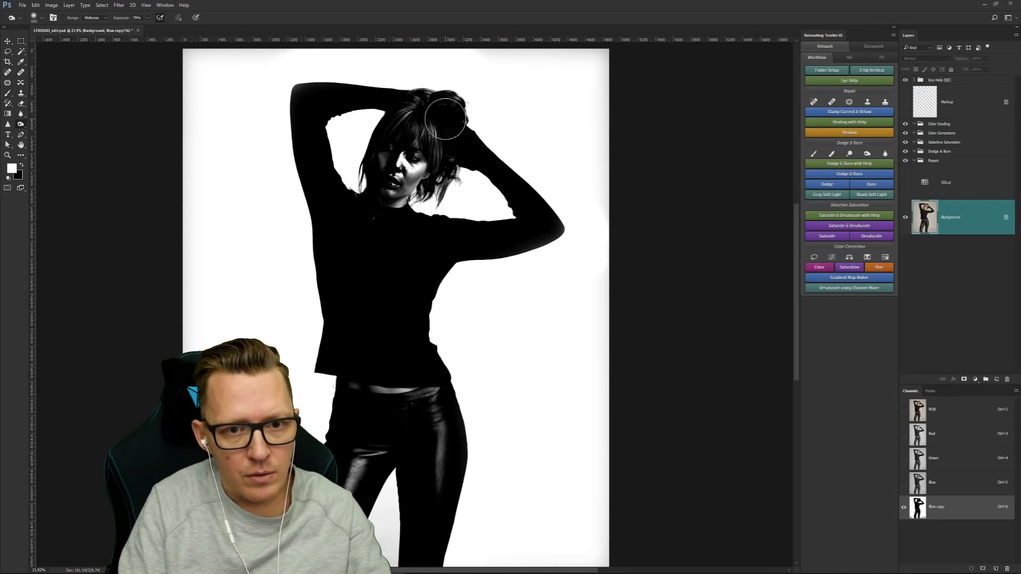
# Step: Burn the remaining hair, the neck and the face darker with a smaller brush
pyautogui.press('[')
pyautogui.press('[')
pyautogui.press('[')
pyautogui.press('[')
pyautogui.press('[')
pyautogui.press('[')
pyautogui.press('[')
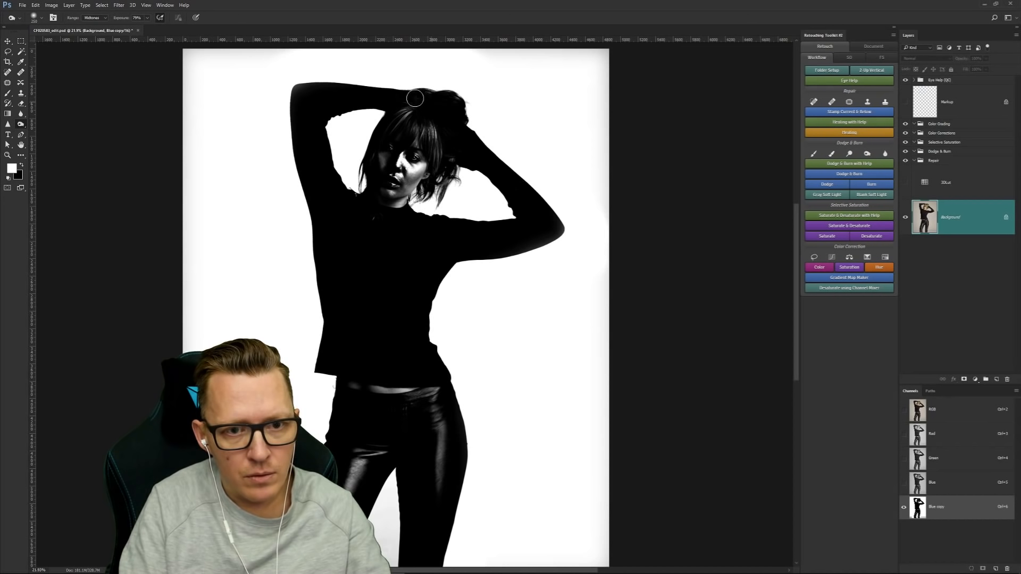
pyautogui.moveTo(415, 99)
pyautogui.mouseDown()
pyautogui.moveTo(393, 147)
pyautogui.moveTo(406, 112)
pyautogui.moveTo(397, 136)
pyautogui.moveTo(433, 154)
pyautogui.moveTo(411, 106)
pyautogui.moveTo(414, 138)
pyautogui.moveTo(429, 143)
pyautogui.moveTo(435, 128)
pyautogui.moveTo(395, 216)
pyautogui.mouseUp()
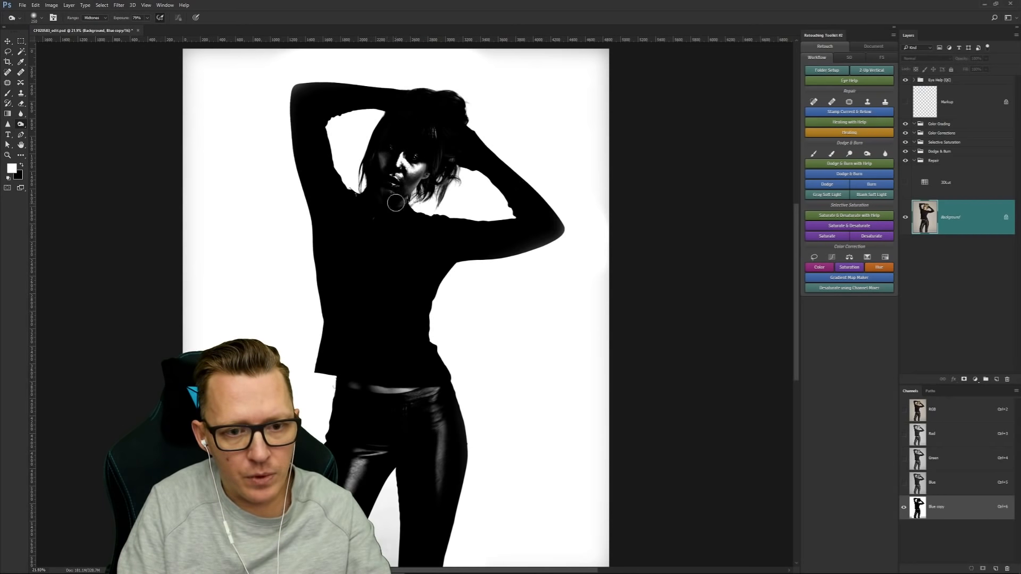
pyautogui.moveTo(397, 193); pyautogui.dragTo(421, 165)
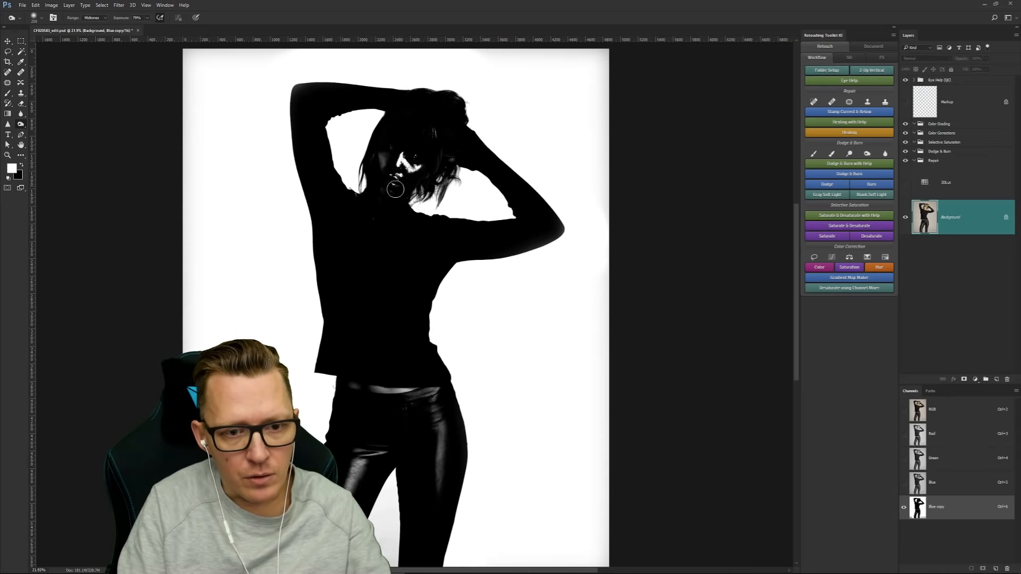
# Step: Paint the remaining bright spots on the face and hair black with a larger Brush in the Blue copy channel
pyautogui.press('b')
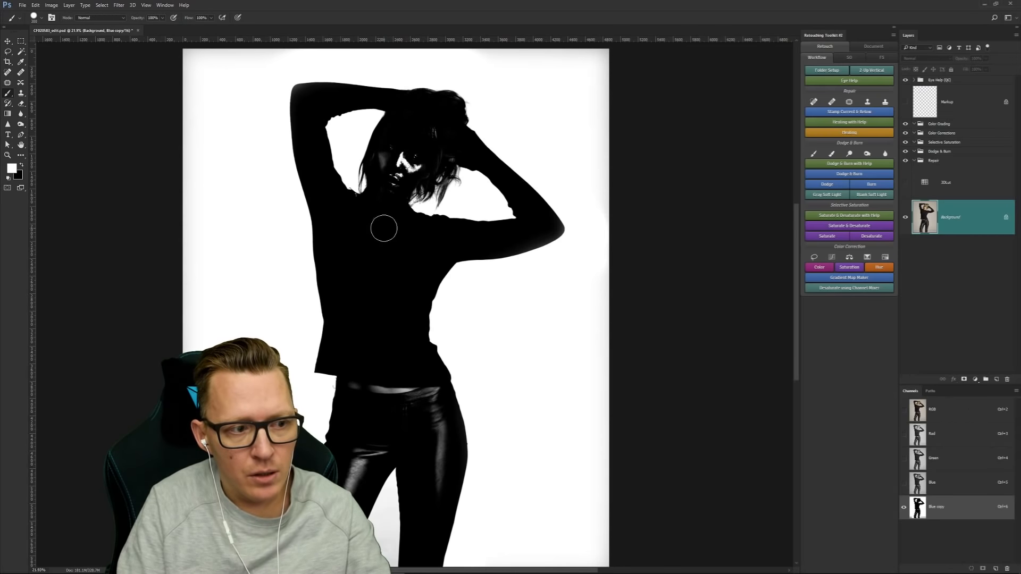
pyautogui.press('x')
pyautogui.press(']')
pyautogui.press(']')
pyautogui.moveTo(387, 153); pyautogui.dragTo(405, 183)
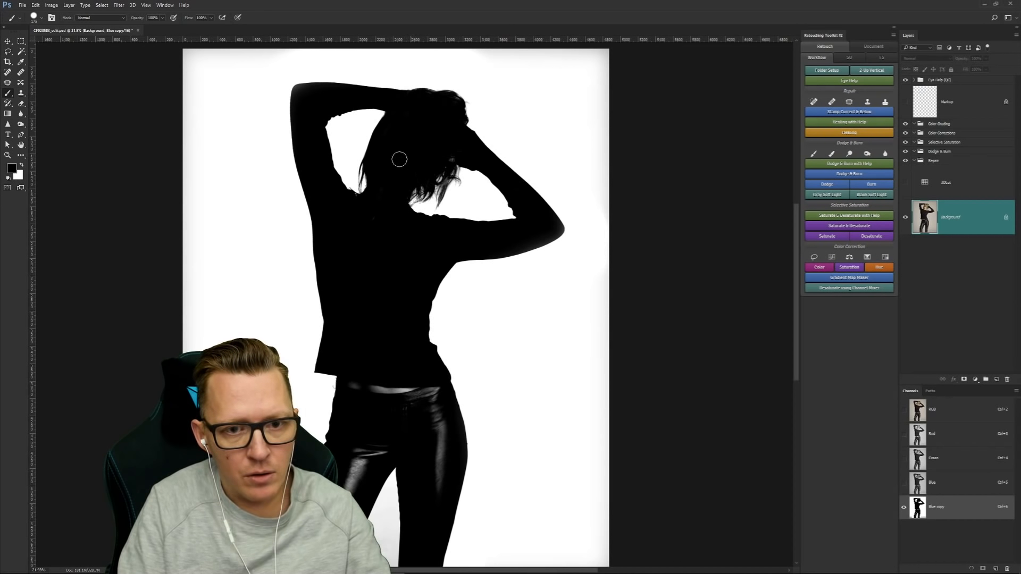
# Step: Paint the bright waist gap and the highlights on the leather trousers solid black
pyautogui.scroll(-5, 404, 170)
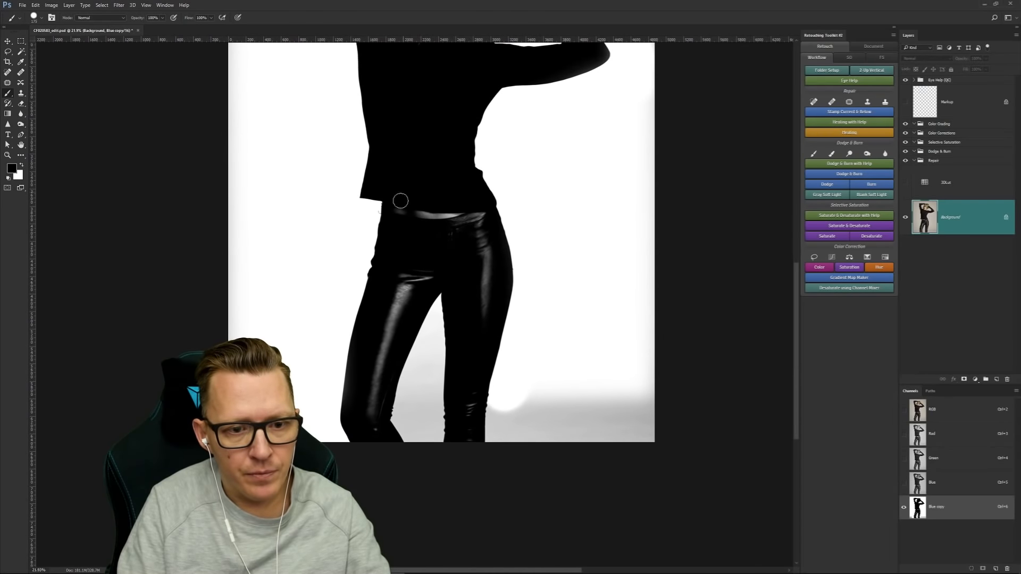
pyautogui.moveTo(417, 219)
pyautogui.mouseDown()
pyautogui.moveTo(466, 205)
pyautogui.moveTo(474, 244)
pyautogui.moveTo(483, 227)
pyautogui.moveTo(469, 441)
pyautogui.mouseUp()
pyautogui.moveTo(405, 282)
pyautogui.mouseDown()
pyautogui.moveTo(423, 275)
pyautogui.moveTo(376, 369)
pyautogui.moveTo(372, 410)
pyautogui.moveTo(395, 319)
pyautogui.mouseUp()
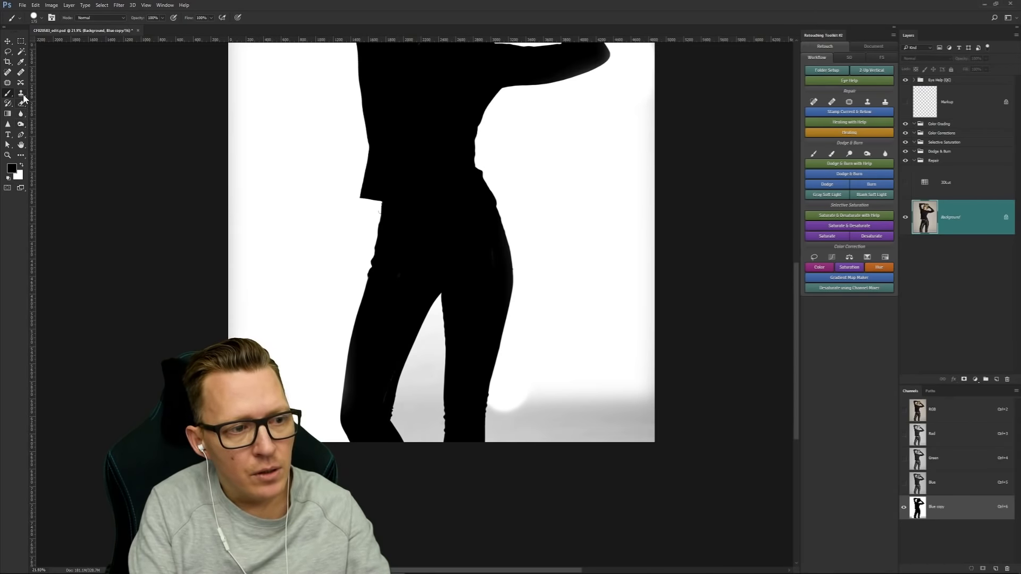
# Step: Dodge the grey backdrop beside the figure and between the legs to white, using the Highlights range at 100% exposure
pyautogui.click(21, 124)
pyautogui.click(42, 124)
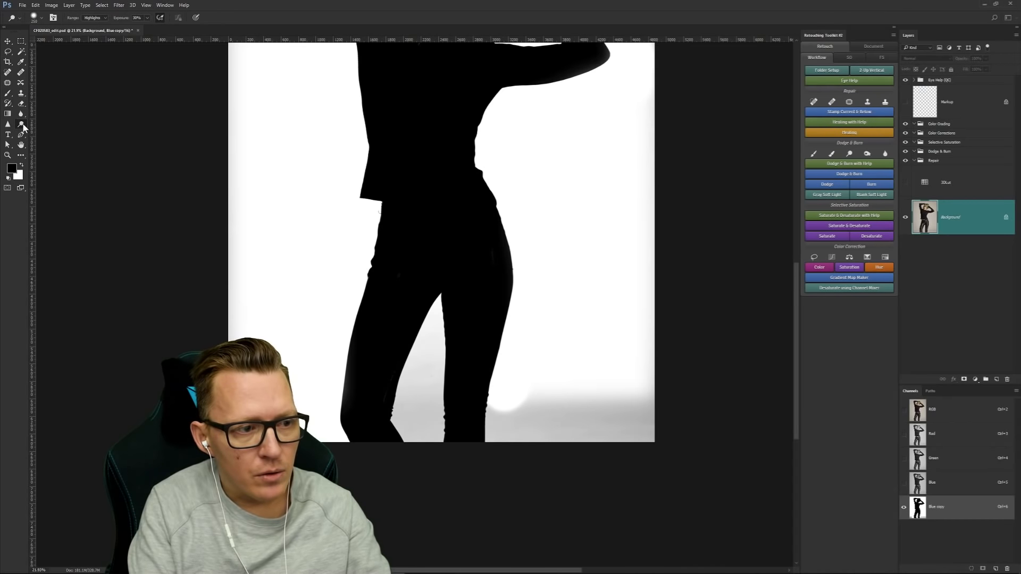
pyautogui.click(23, 123)
pyautogui.click(58, 124)
pyautogui.moveTo(277, 333); pyautogui.dragTo(290, 335)
pyautogui.moveTo(117, 19); pyautogui.dragTo(173, 22)
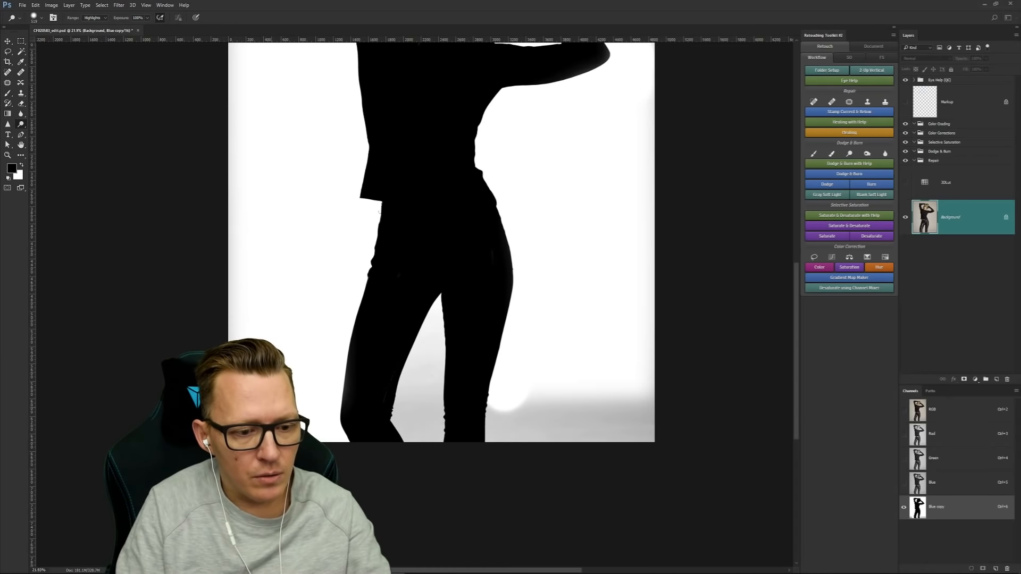
pyautogui.moveTo(235, 311); pyautogui.dragTo(230, 248)
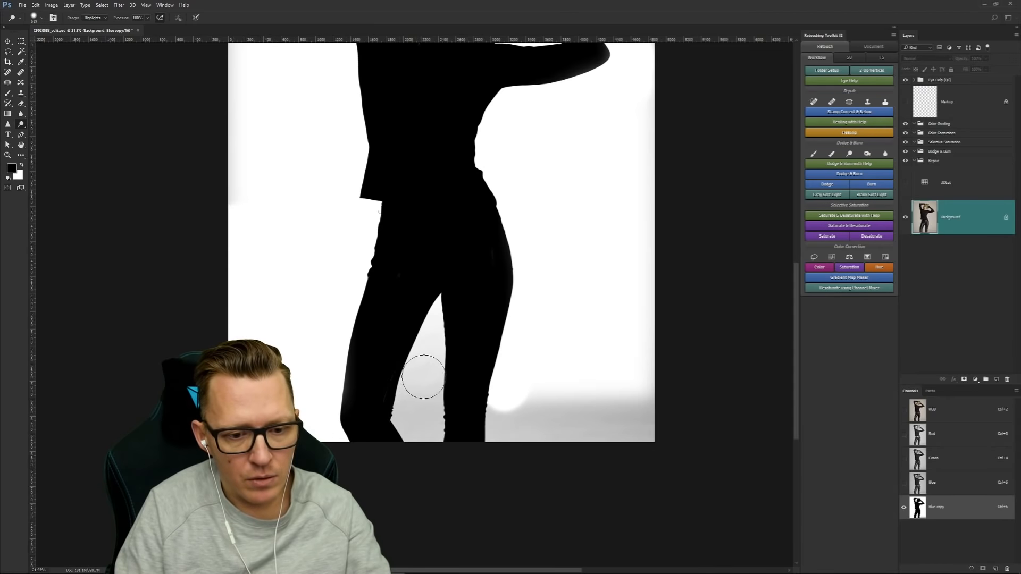
pyautogui.moveTo(424, 376)
pyautogui.mouseDown()
pyautogui.moveTo(409, 434)
pyautogui.moveTo(410, 415)
pyautogui.moveTo(425, 456)
pyautogui.moveTo(430, 308)
pyautogui.moveTo(429, 329)
pyautogui.moveTo(514, 432)
pyautogui.moveTo(494, 453)
pyautogui.moveTo(553, 443)
pyautogui.moveTo(586, 377)
pyautogui.moveTo(627, 355)
pyautogui.moveTo(630, 414)
pyautogui.moveTo(648, 438)
pyautogui.moveTo(620, 270)
pyautogui.moveTo(625, 196)
pyautogui.mouseUp()
# Step: Invert the Blue copy channel so the figure is white on a black backdrop
pyautogui.press('z')
pyautogui.moveTo(565, 255)
pyautogui.mouseDown()
pyautogui.moveTo(539, 264)
pyautogui.moveTo(549, 269)
pyautogui.mouseUp()
pyautogui.moveTo(421, 252)
pyautogui.mouseDown()
pyautogui.moveTo(446, 257)
pyautogui.moveTo(420, 341)
pyautogui.mouseUp()
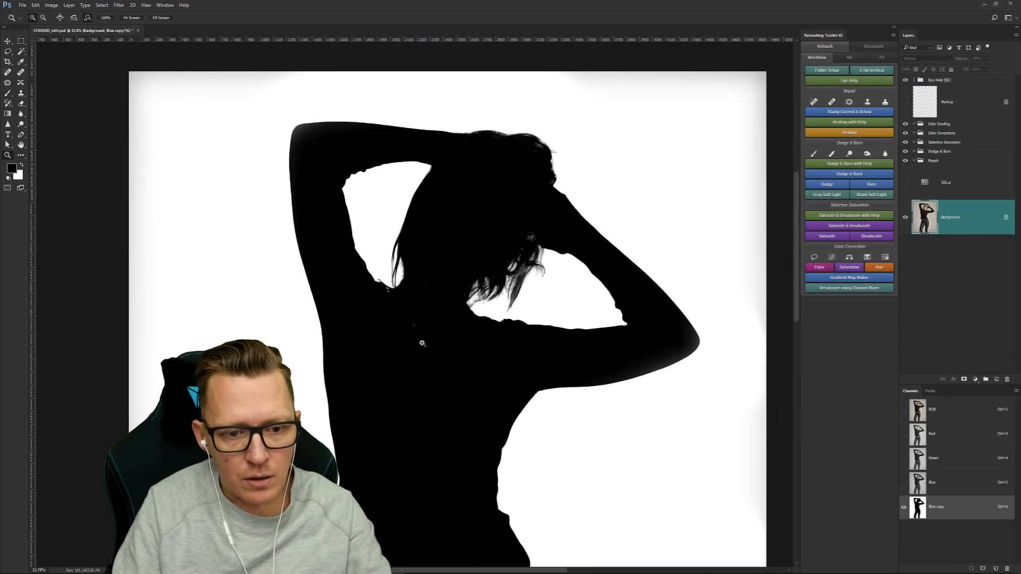
pyautogui.press('b')
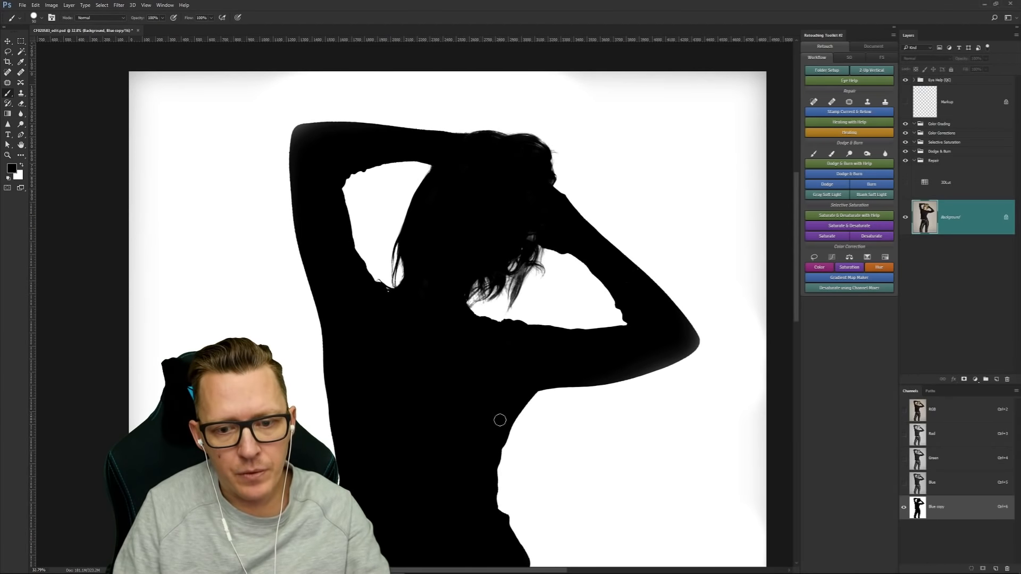
pyautogui.press('z')
pyautogui.moveTo(468, 396); pyautogui.dragTo(445, 405)
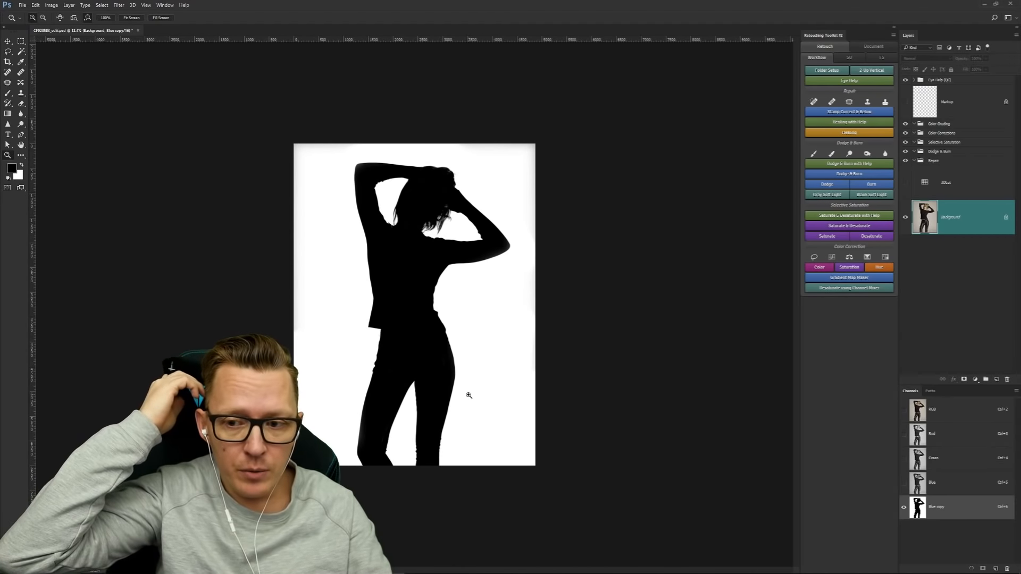
pyautogui.hotkey('ctrl', 'i')
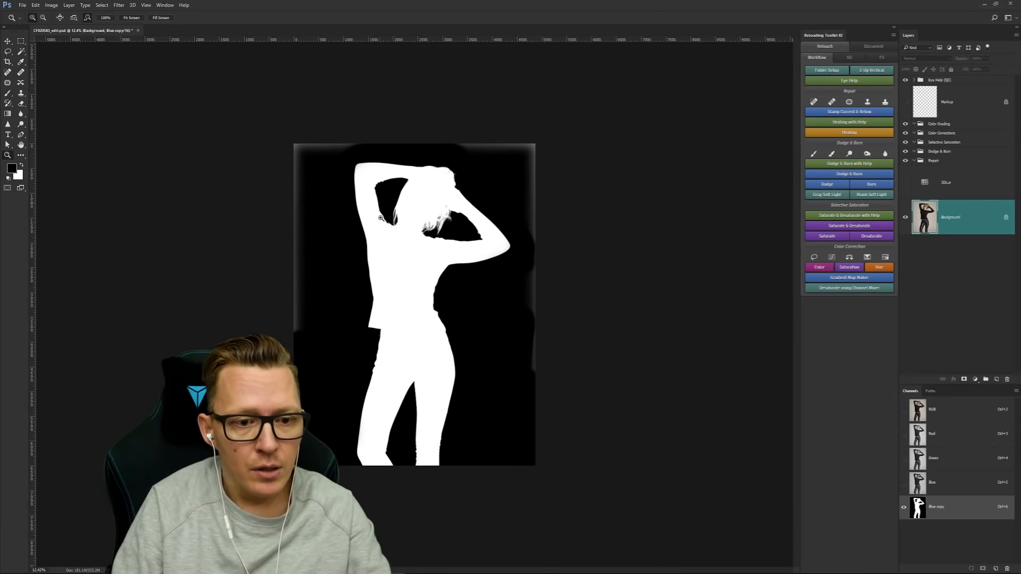
# Step: Paint the grey edges of the backdrop black with an enlarged brush, and invert the channel back
pyautogui.press('b')
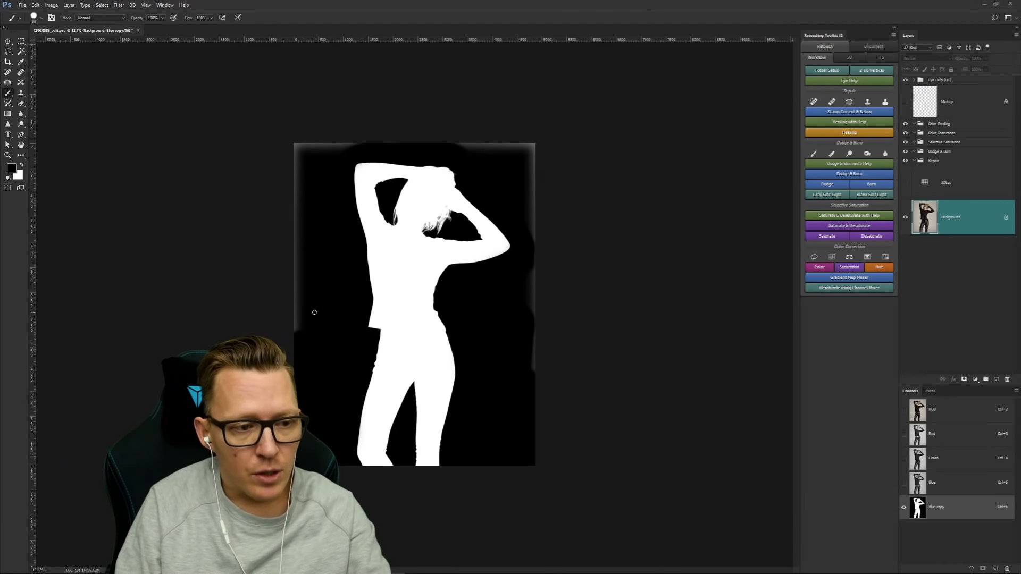
pyautogui.moveTo(308, 301); pyautogui.dragTo(319, 304)
pyautogui.moveTo(290, 358)
pyautogui.mouseDown()
pyautogui.moveTo(294, 133)
pyautogui.moveTo(300, 151)
pyautogui.moveTo(374, 133)
pyautogui.moveTo(530, 149)
pyautogui.moveTo(520, 159)
pyautogui.moveTo(538, 297)
pyautogui.moveTo(524, 452)
pyautogui.mouseUp()
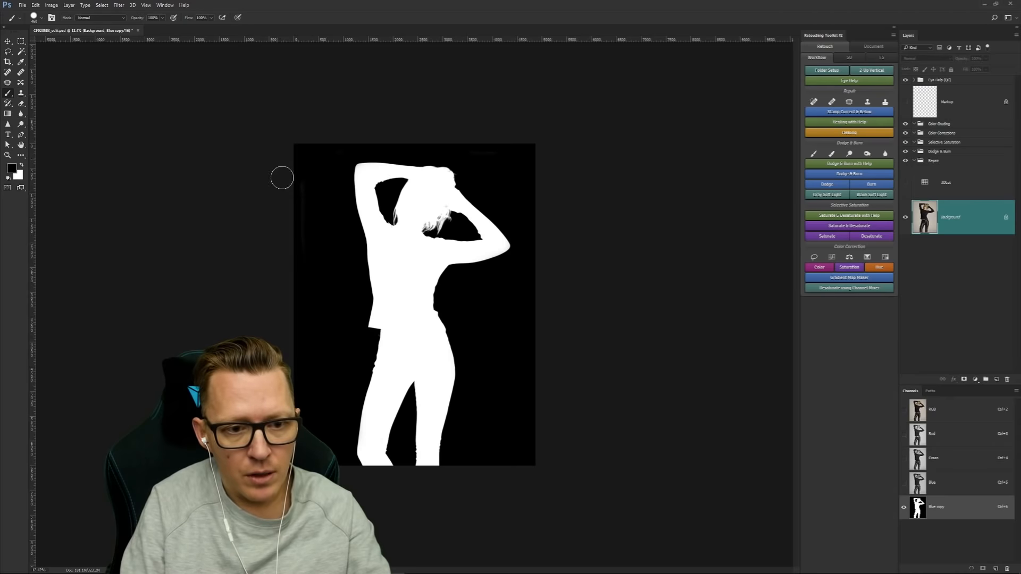
pyautogui.hotkey('ctrl', 'i')
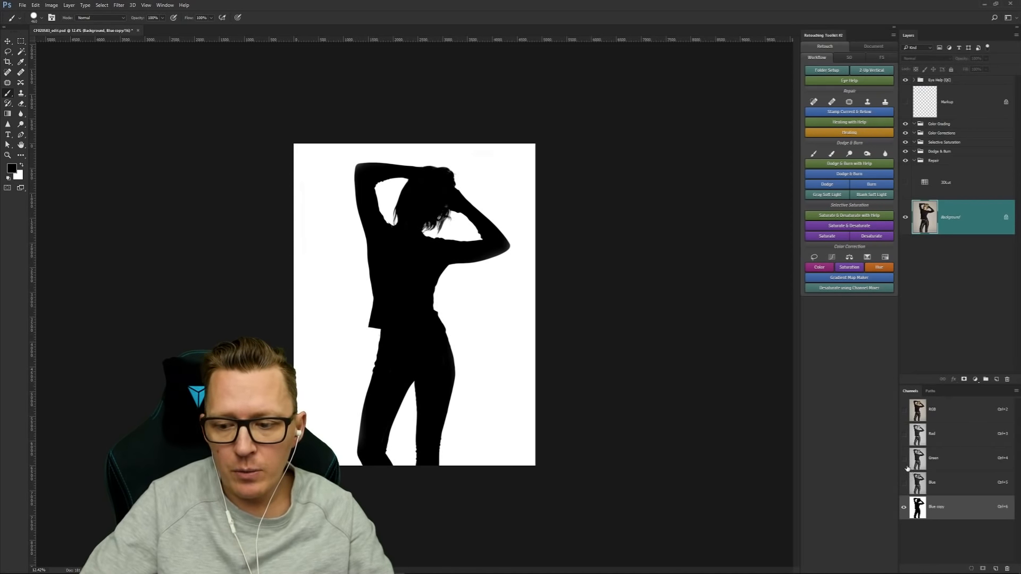
# Step: Load the Blue copy channel as a selection
pyautogui.rightClick(919, 520)
pyautogui.rightClick(920, 516)
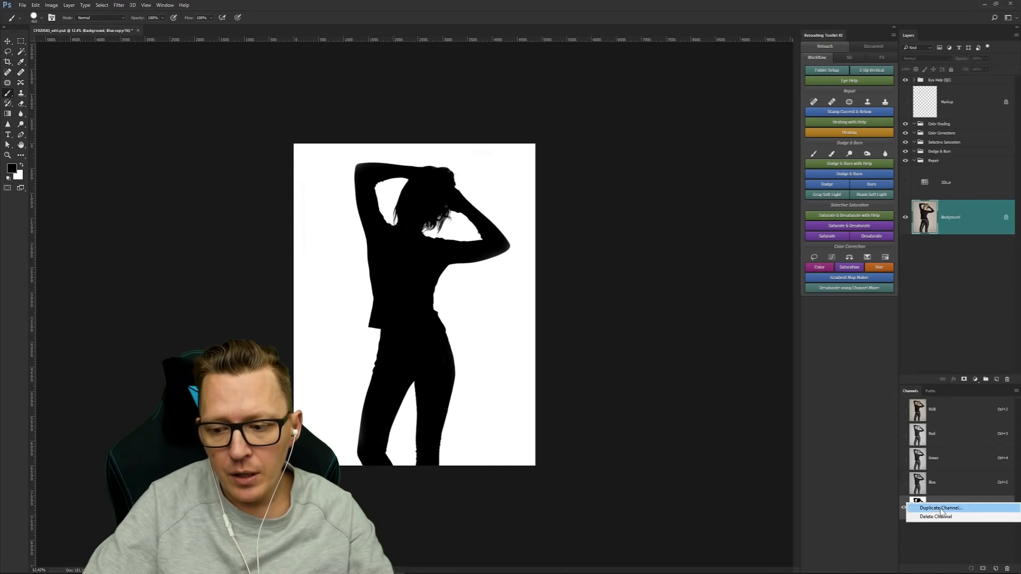
pyautogui.click(916, 538)
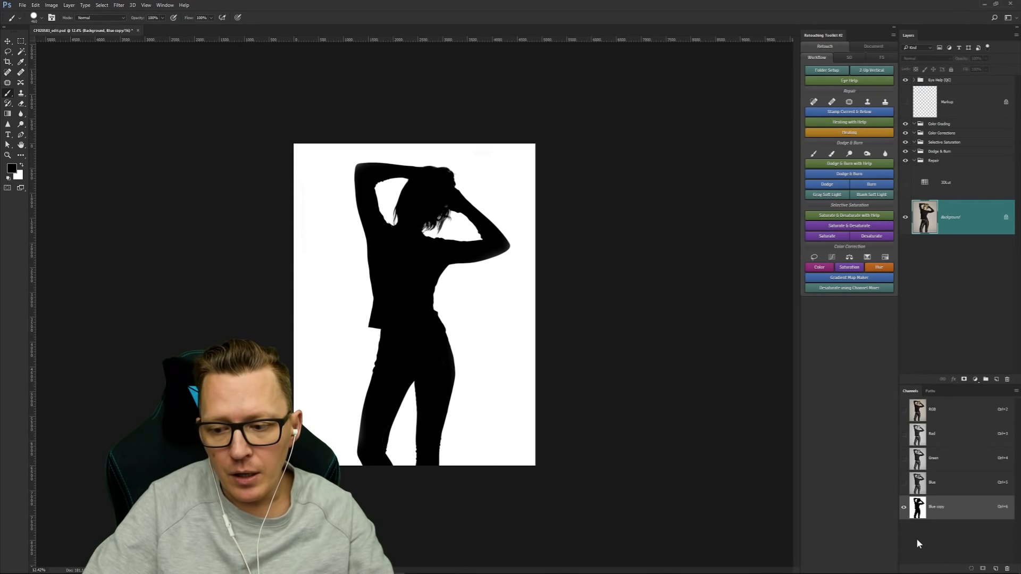
pyautogui.click(971, 567)
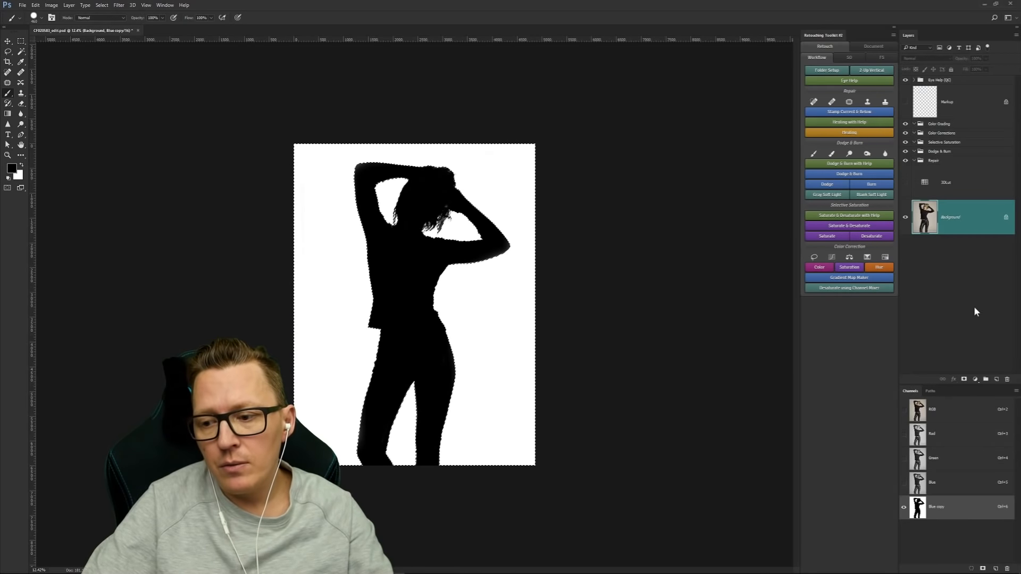
# Step: Create a layer group above the Background layer, mask it with the selection and name it Background
pyautogui.click(986, 379)
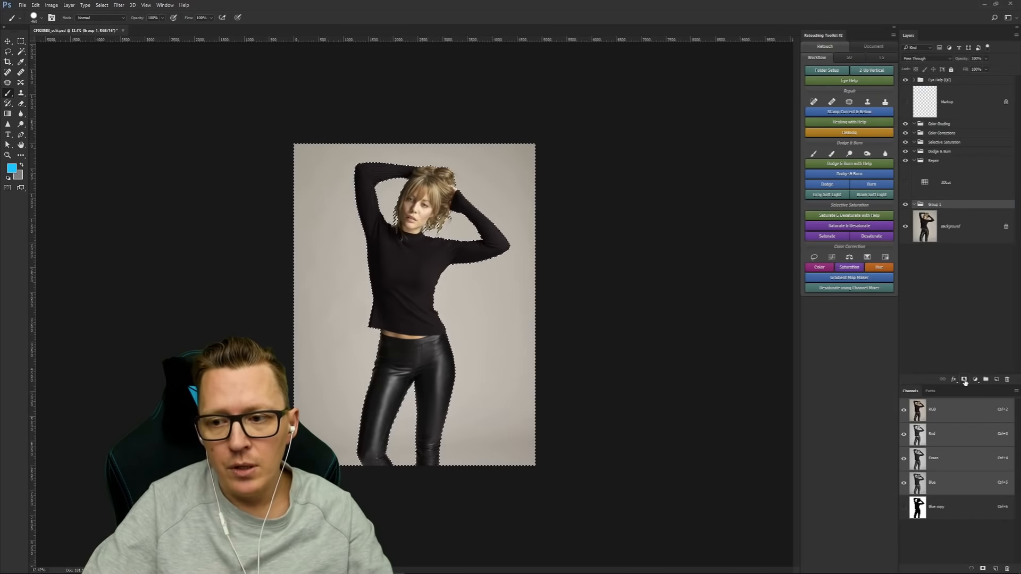
pyautogui.click(964, 379)
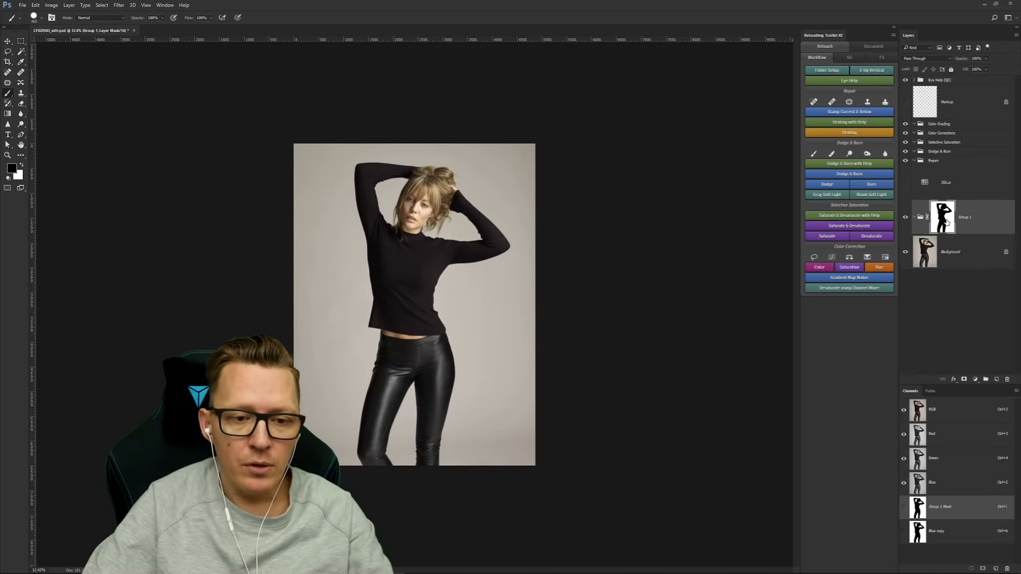
pyautogui.doubleClick(965, 217)
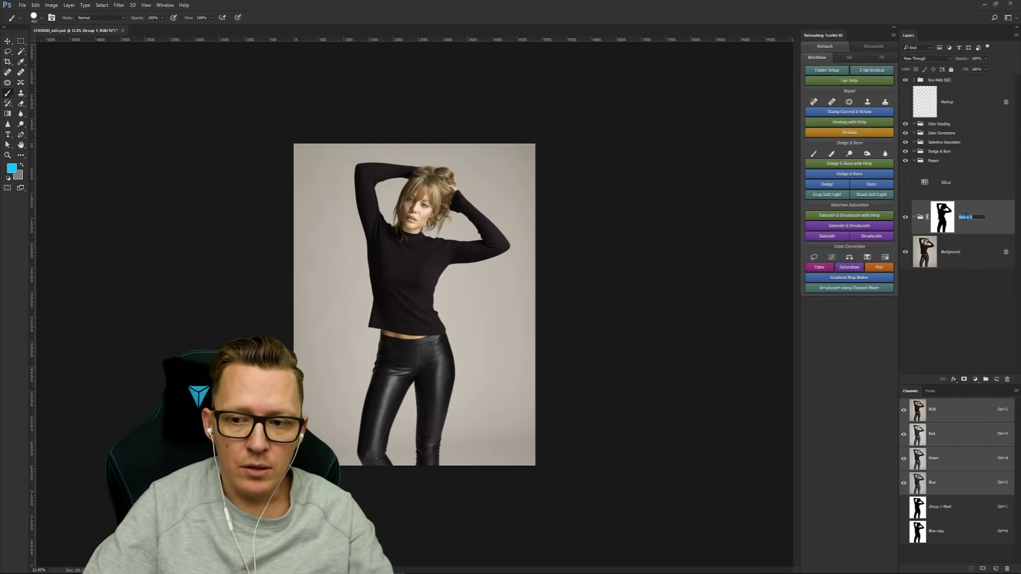
pyautogui.write('Background')
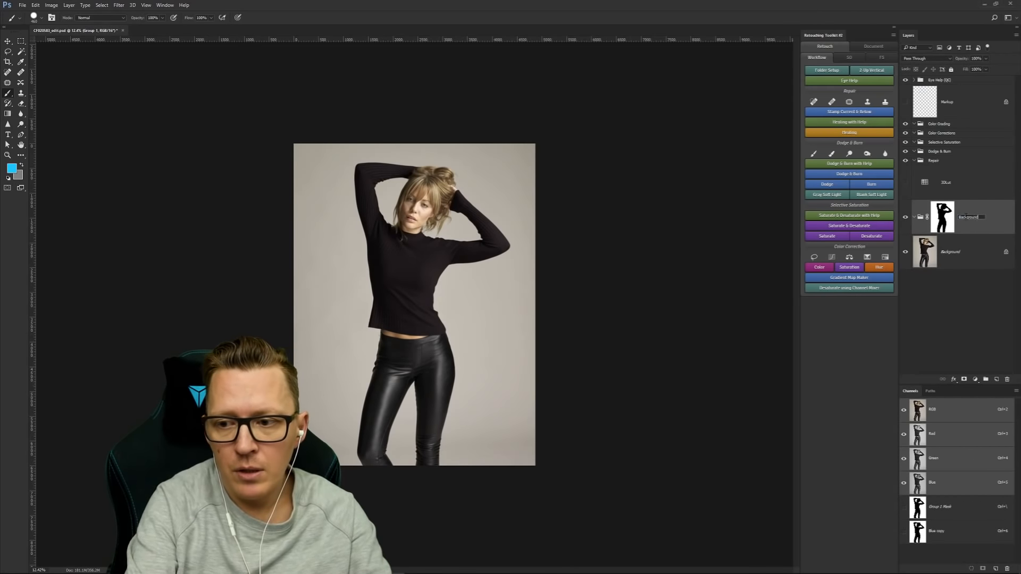
pyautogui.press('Return')
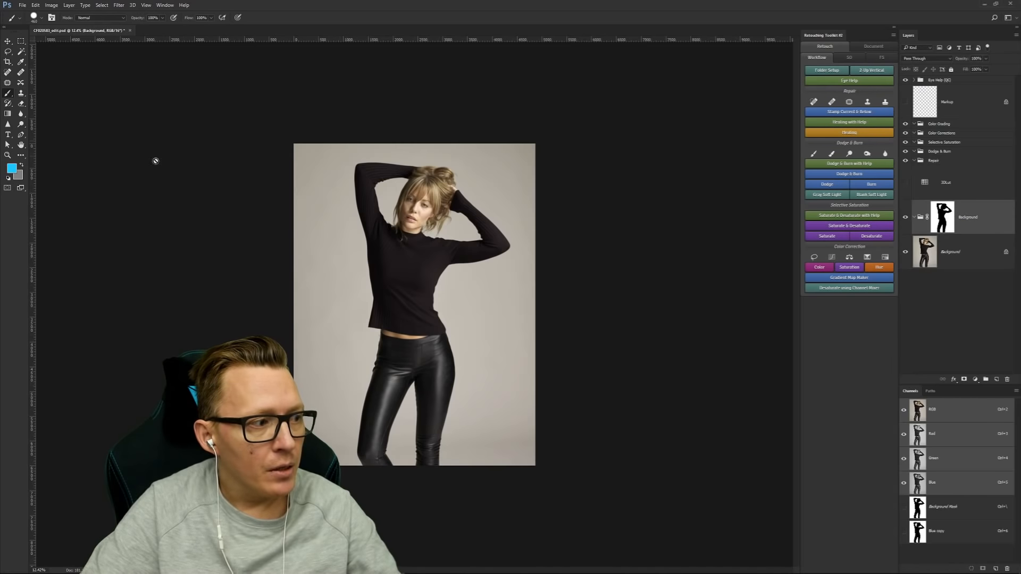
# Step: Move the masked Background group between Selective Saturation and Dodge & Burn, and the 3DLut layer into the collapsed Color Grading group
pyautogui.moveTo(988, 214)
pyautogui.mouseDown()
pyautogui.moveTo(951, 132)
pyautogui.moveTo(942, 159)
pyautogui.moveTo(940, 149)
pyautogui.mouseUp()
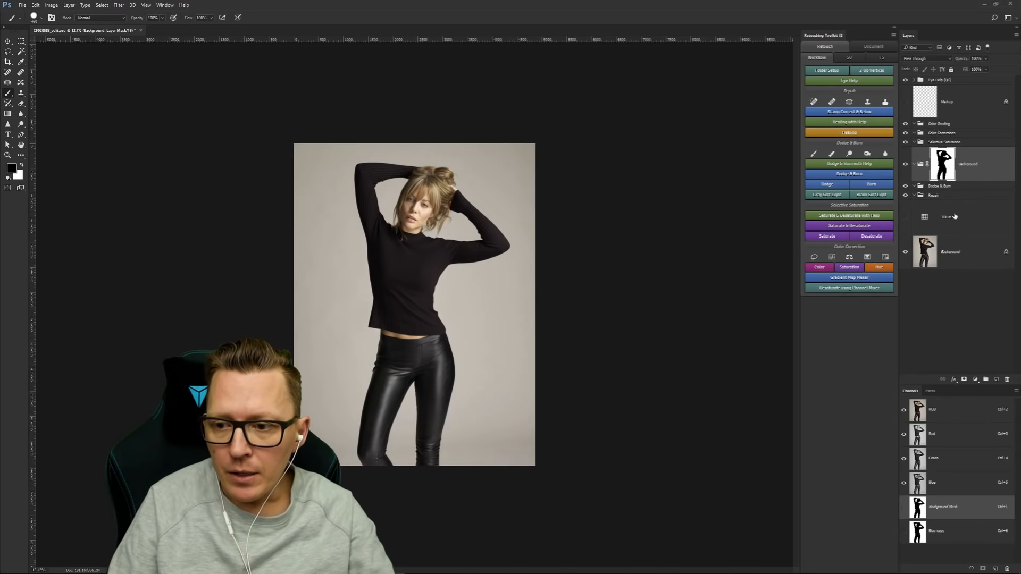
pyautogui.moveTo(942, 166); pyautogui.dragTo(956, 123)
pyautogui.click(914, 125)
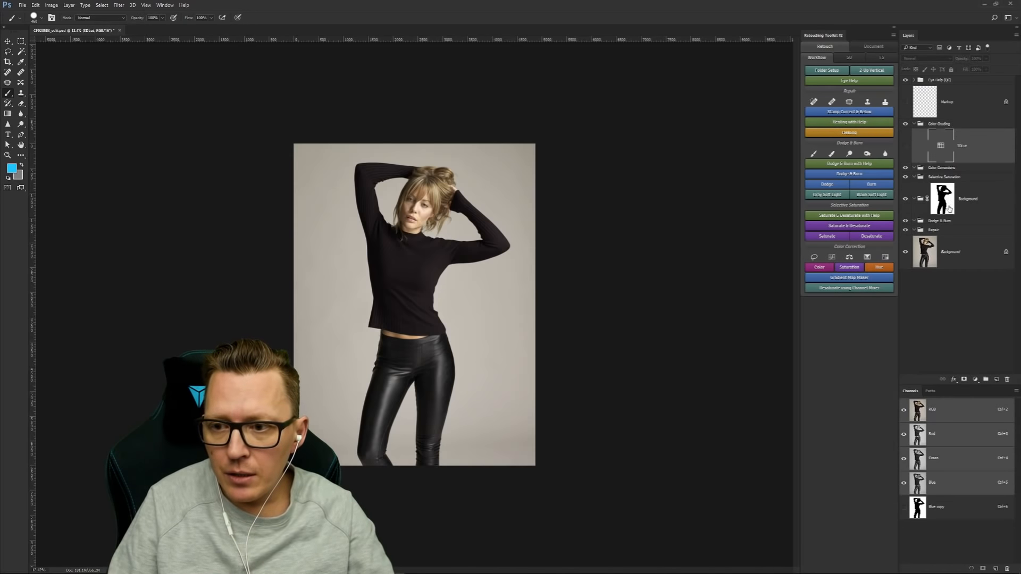
pyautogui.click(914, 124)
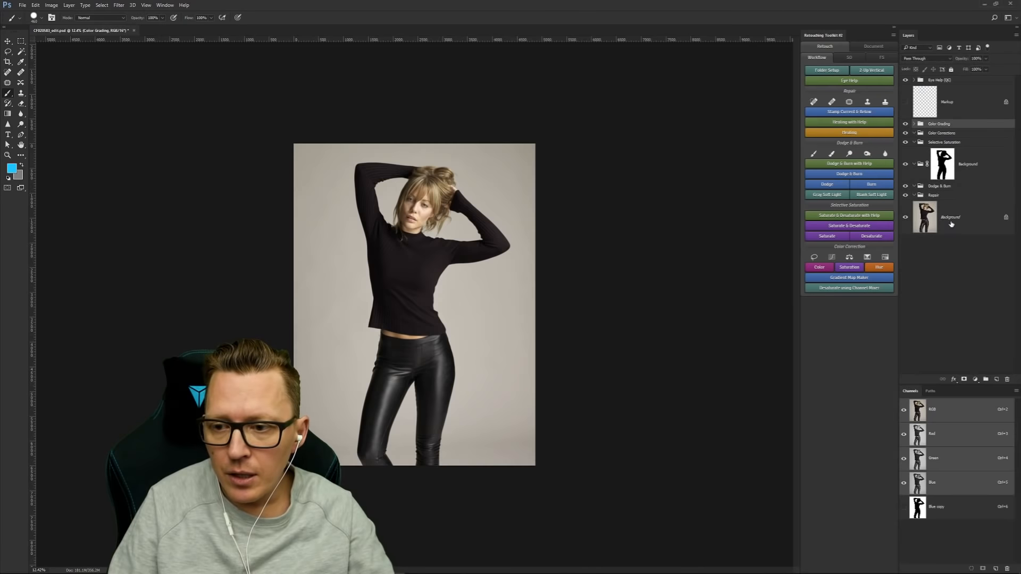
# Step: Run Healing with Help above the Background layer and make the Eye Help group in Repair visible
pyautogui.click(950, 226)
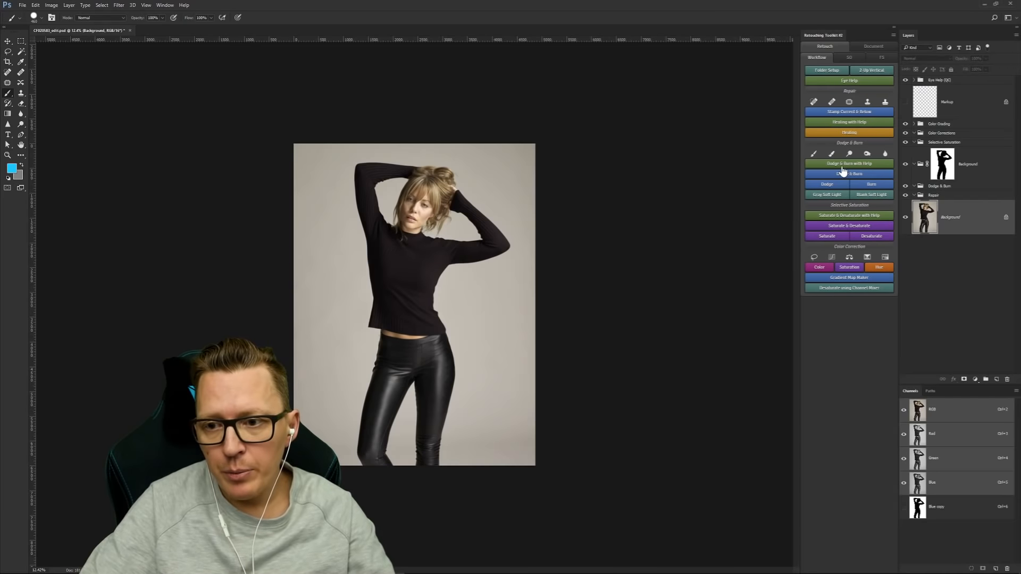
pyautogui.click(850, 123)
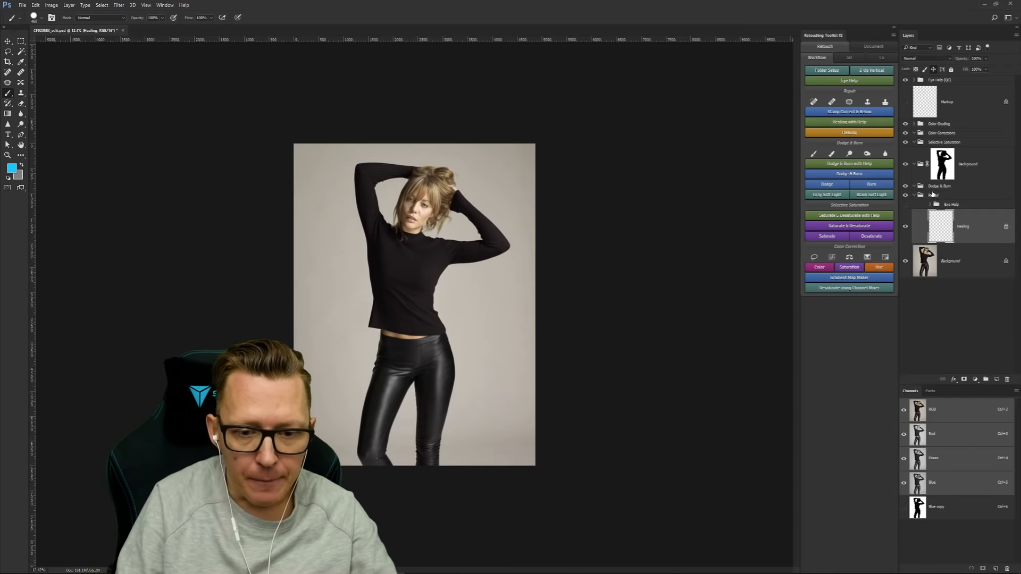
pyautogui.click(930, 205)
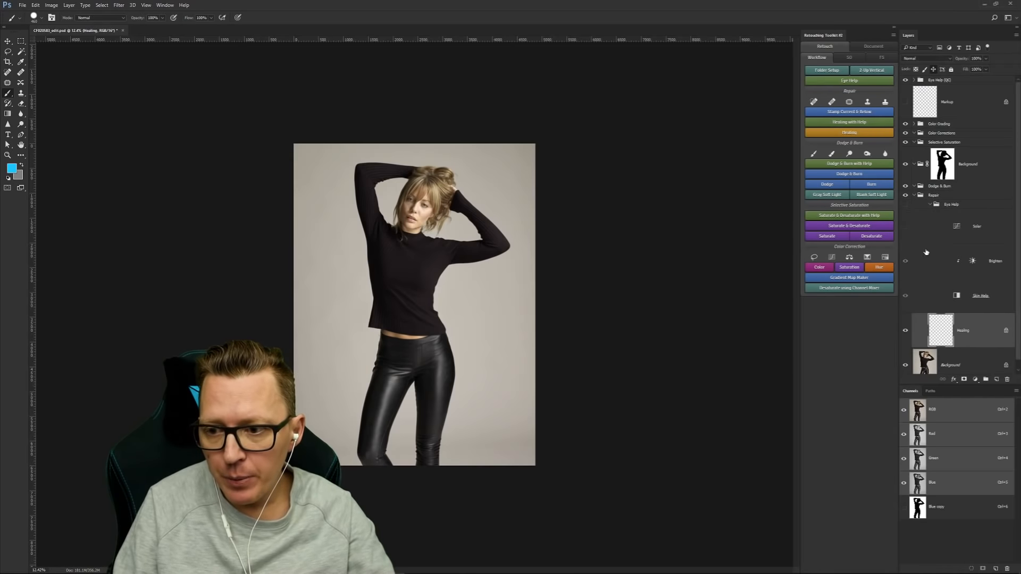
pyautogui.click(929, 204)
pyautogui.click(905, 205)
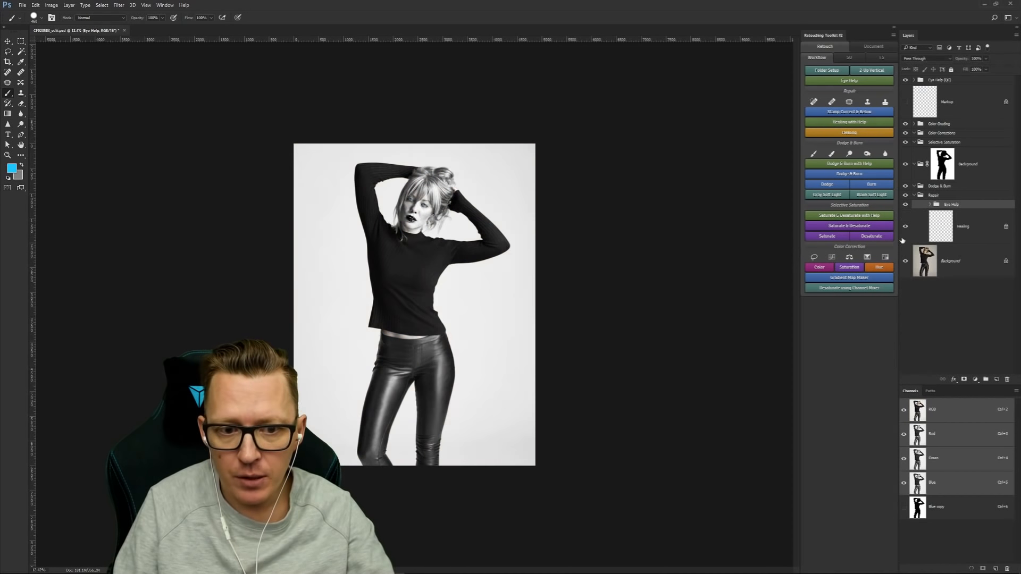
# Step: Add a Stamp Current & Below layer above the Healing layer, with the view close on the face
pyautogui.press('z')
pyautogui.moveTo(415, 206); pyautogui.dragTo(483, 256)
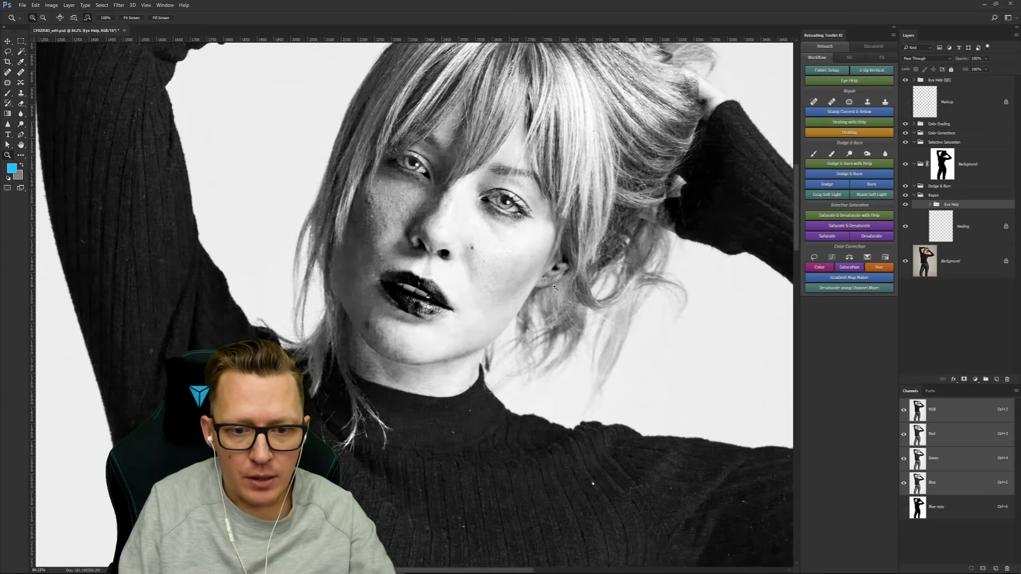
pyautogui.click(964, 229)
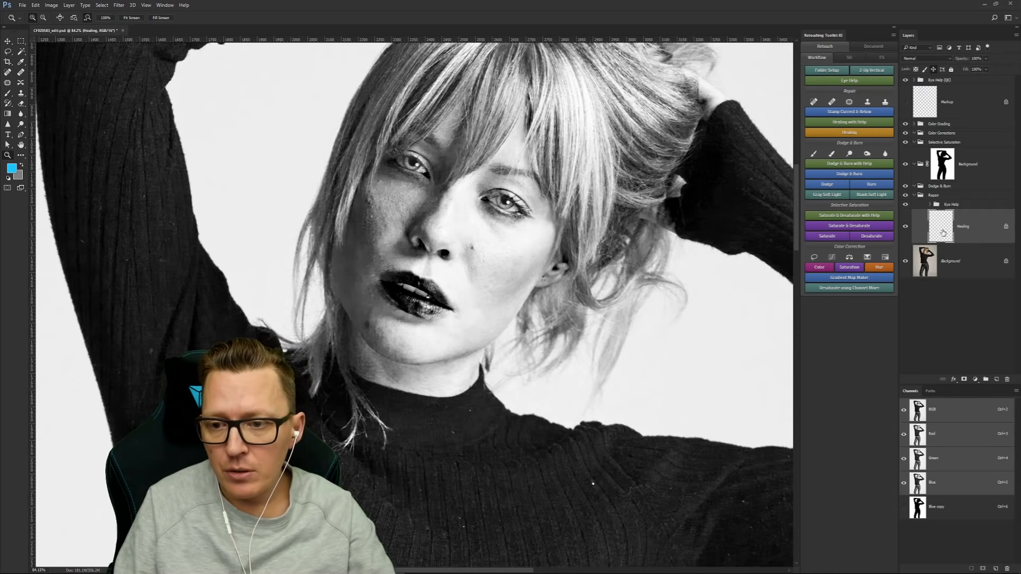
pyautogui.click(857, 112)
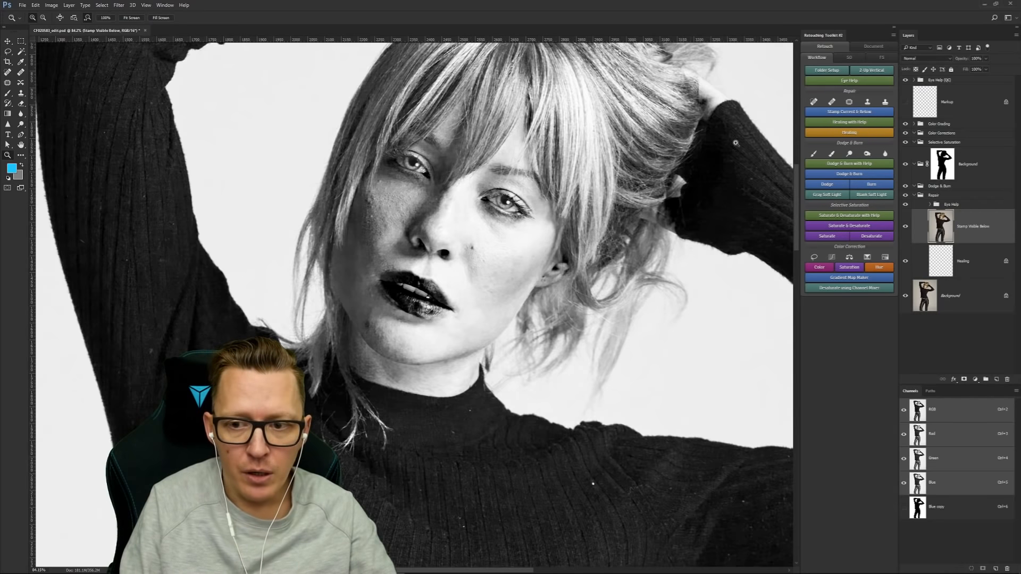
# Step: Activate the Spot Healing Brush and lower its brush spacing to the minimum
pyautogui.click(813, 101)
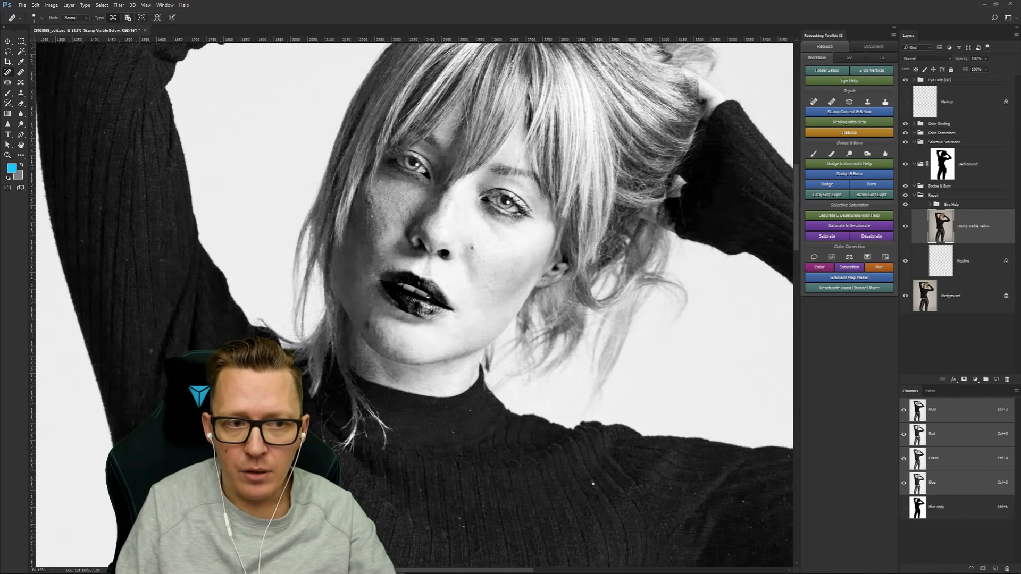
pyautogui.rightClick(455, 242)
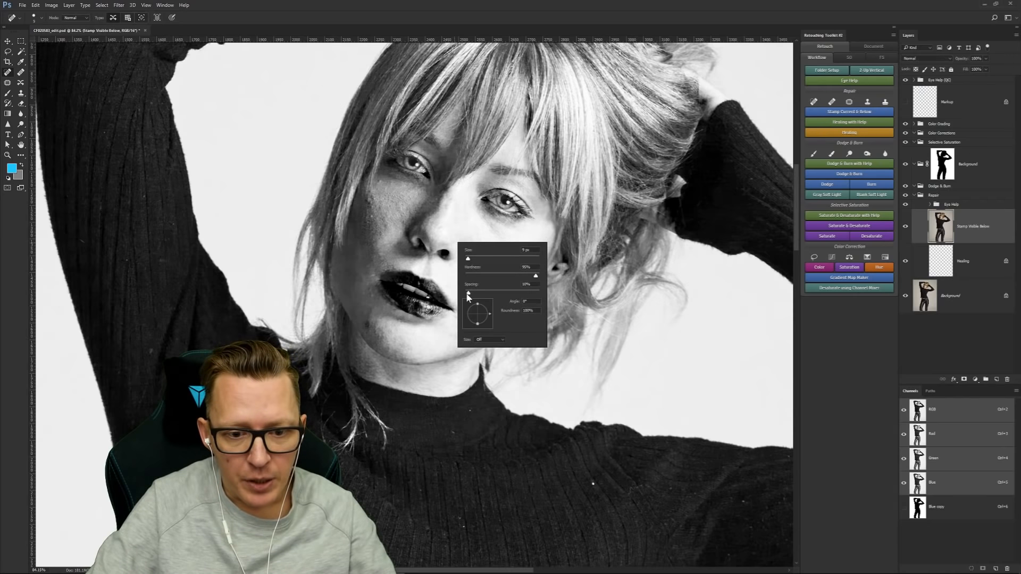
pyautogui.moveTo(469, 293); pyautogui.dragTo(465, 294)
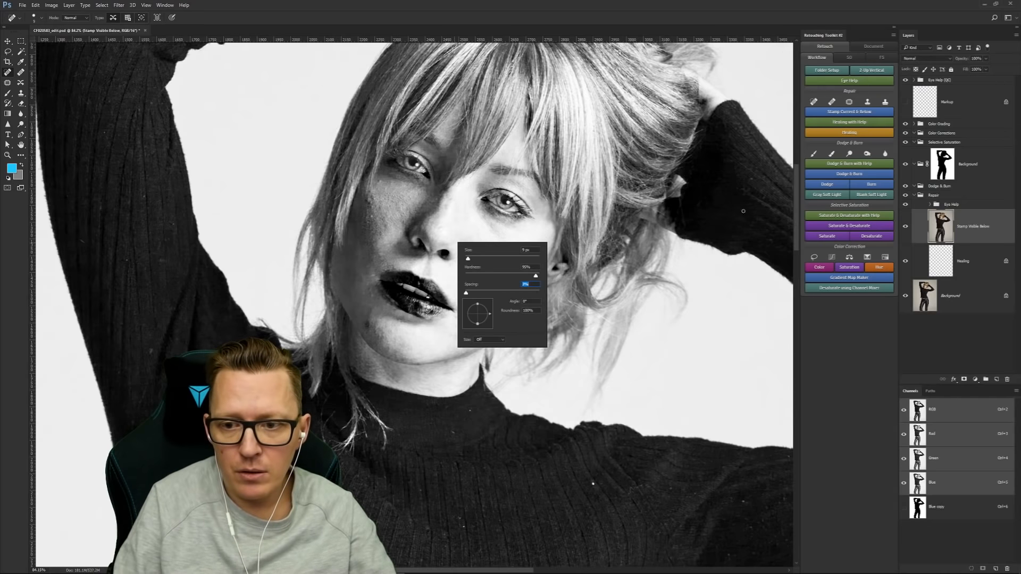
# Step: Lower the opacity of the Skin Help layer in the Repair group's Eye Help to 78% and reselect the Stamp Visible Below layer
pyautogui.click(796, 186)
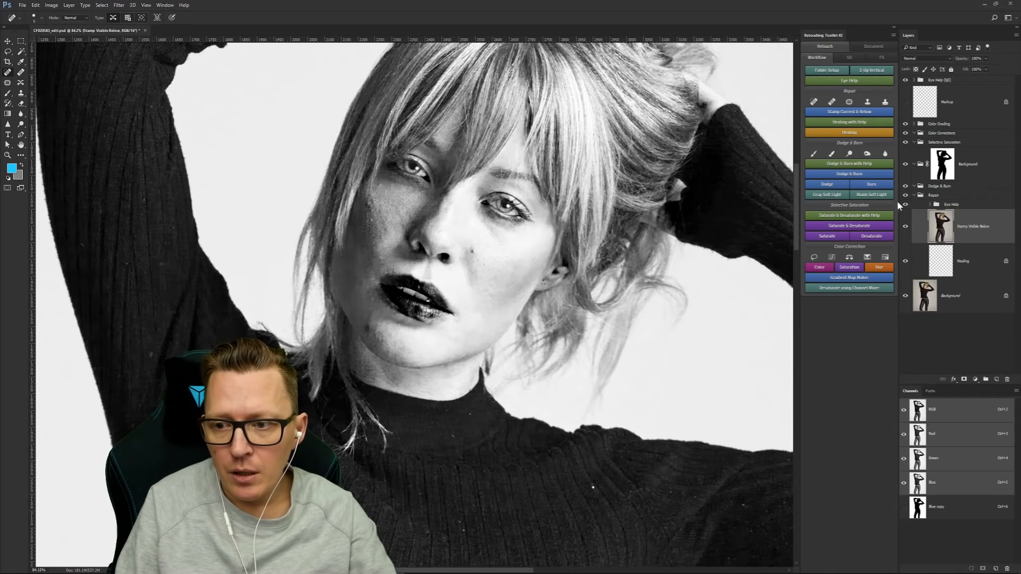
pyautogui.click(931, 204)
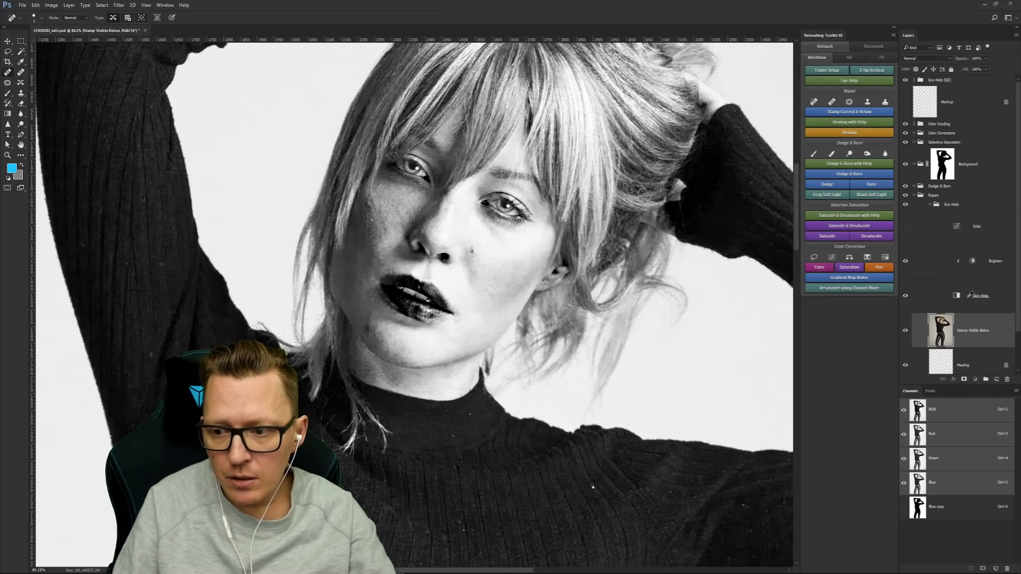
pyautogui.click(971, 295)
pyautogui.moveTo(963, 60); pyautogui.dragTo(960, 64)
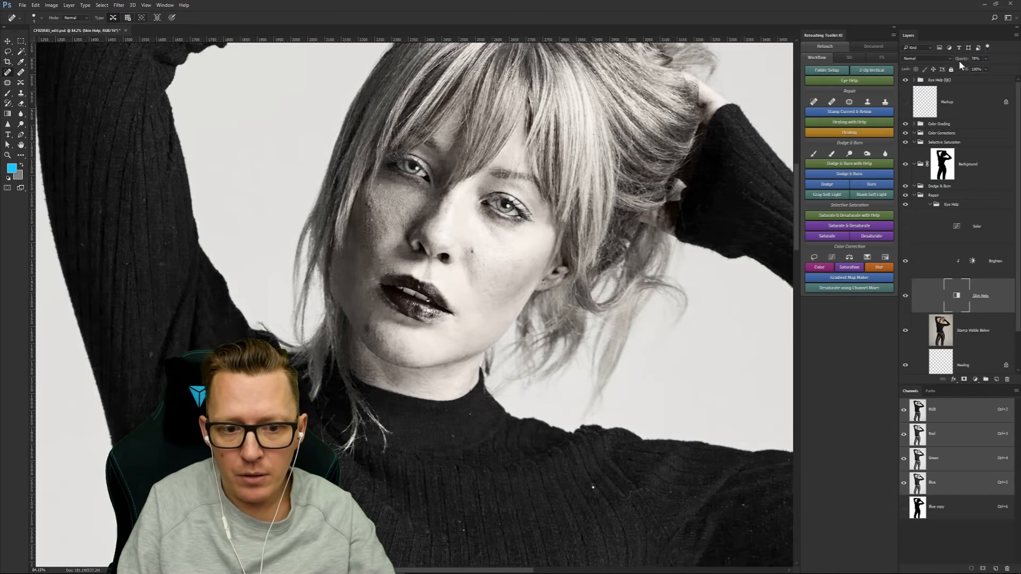
pyautogui.click(930, 205)
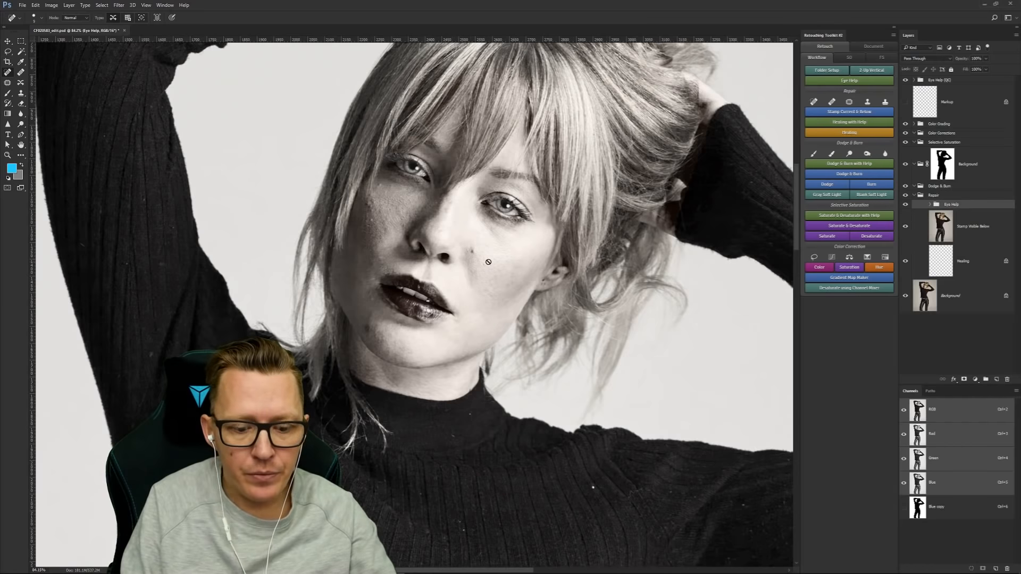
pyautogui.click(942, 229)
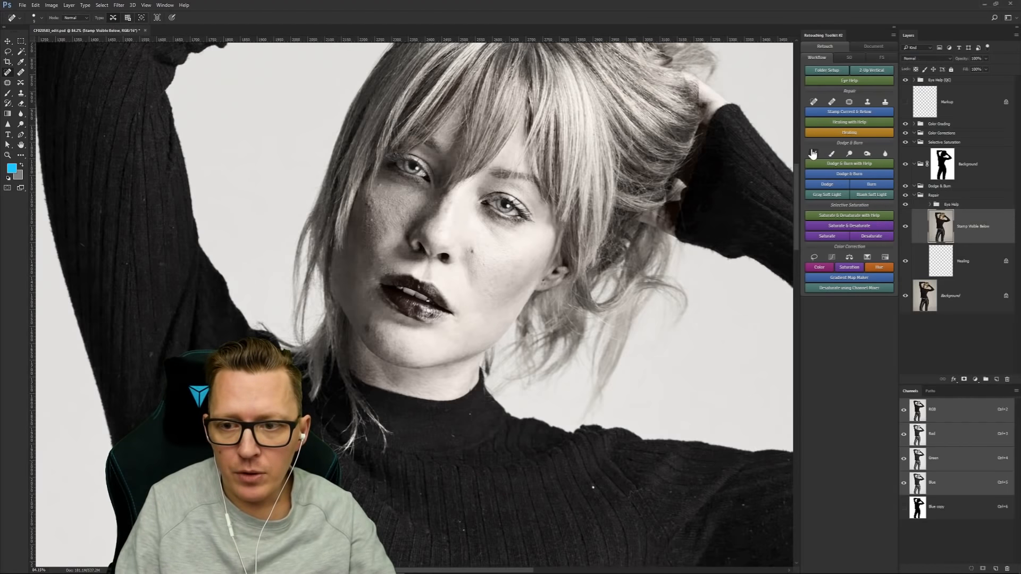
# Step: Heal the dark spot beside the nose and the small bumps on the shaded cheek with the Spot Healing Brush
pyautogui.click(471, 250)
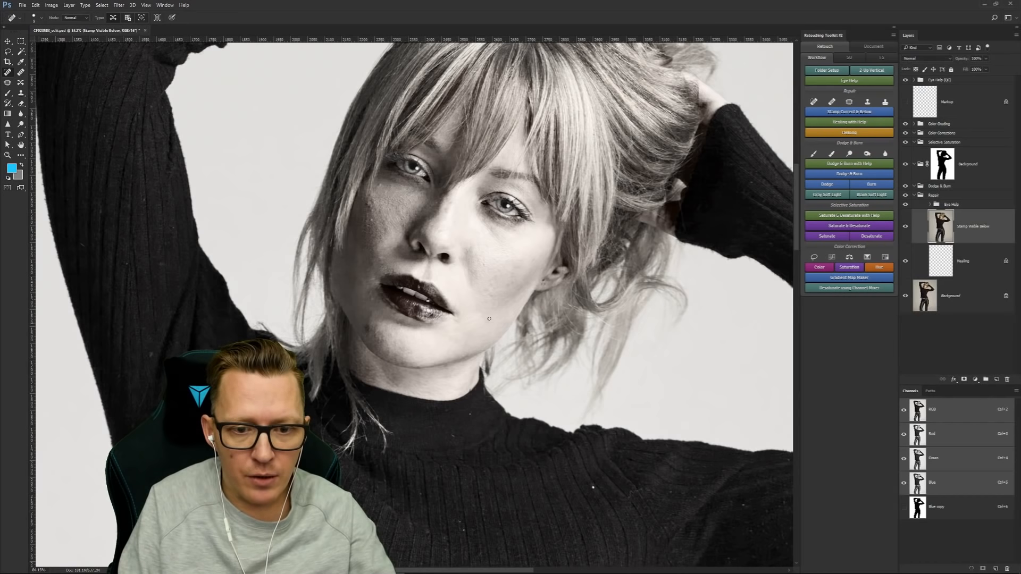
pyautogui.click(369, 206)
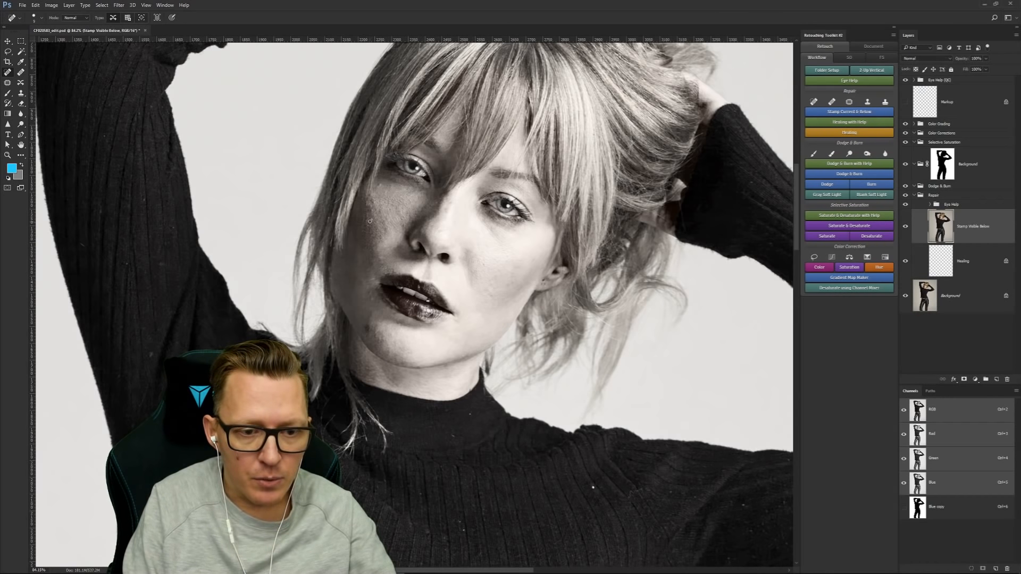
pyautogui.press('z')
pyautogui.moveTo(375, 230); pyautogui.dragTo(392, 227)
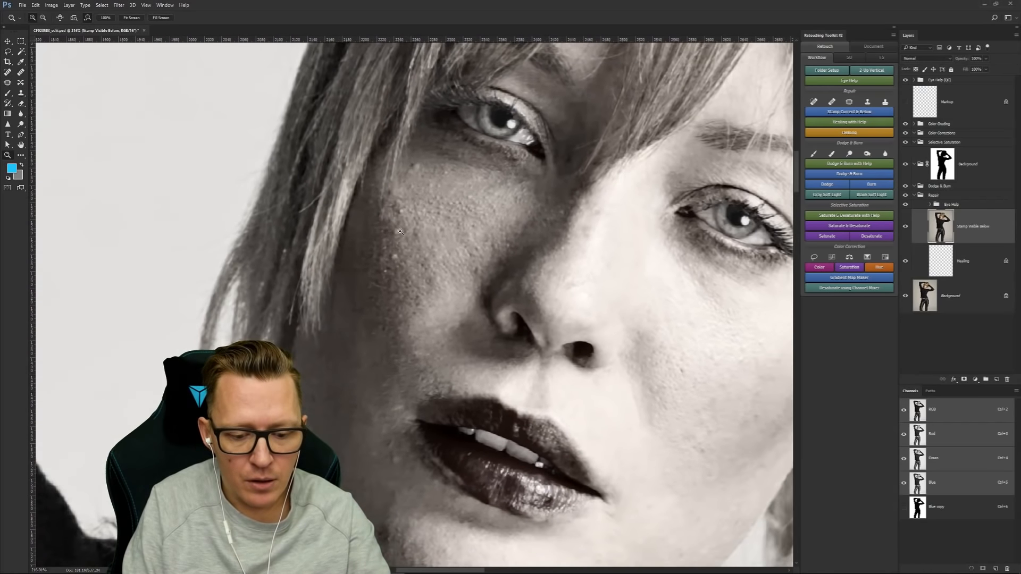
pyautogui.press('j')
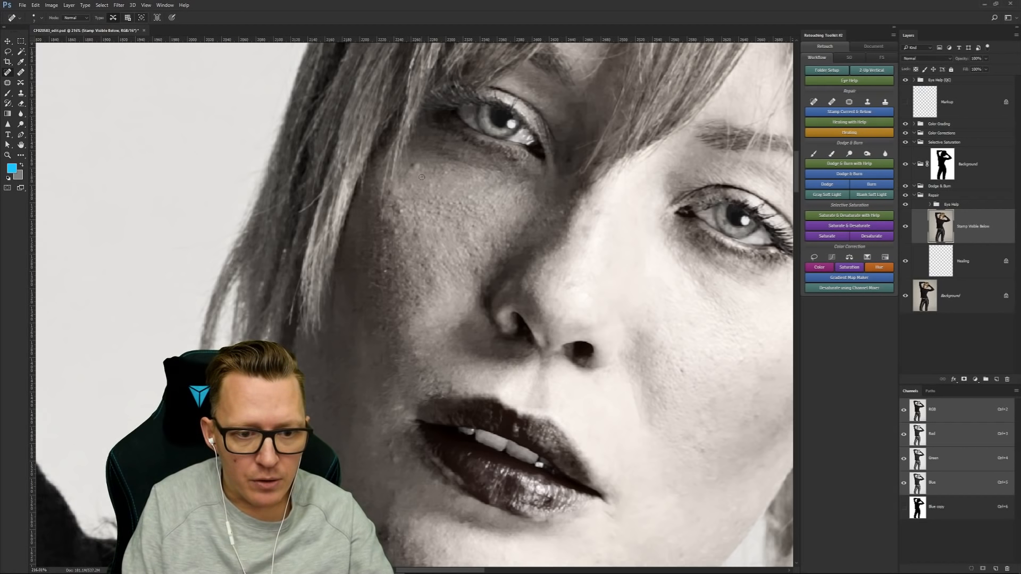
pyautogui.moveTo(418, 164); pyautogui.dragTo(412, 173)
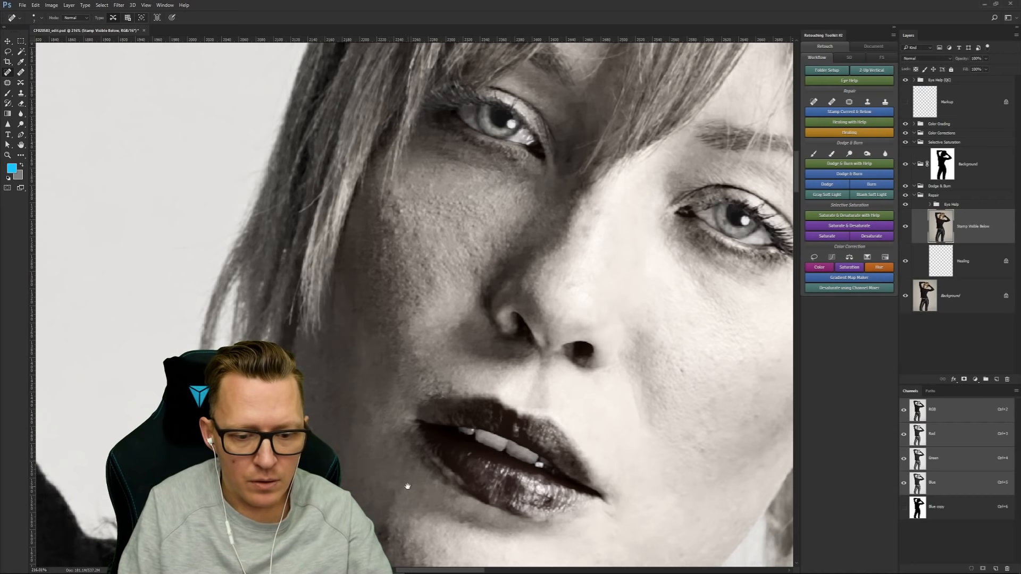
# Step: Heal the blemishes below the corner of the mouth and along the shaded side of the chin
pyautogui.moveTo(408, 486); pyautogui.dragTo(424, 342)
pyautogui.moveTo(400, 388); pyautogui.dragTo(418, 411)
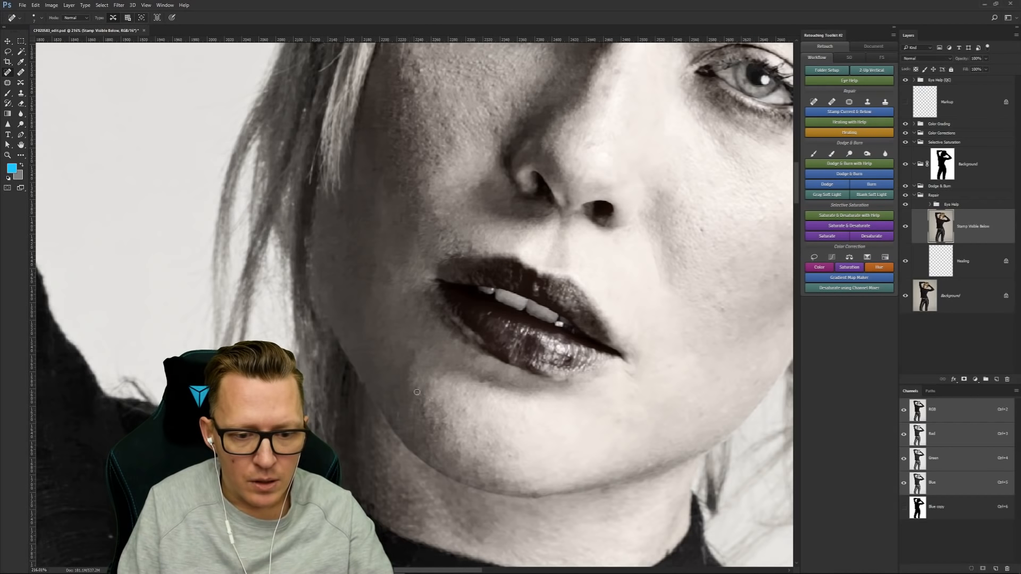
pyautogui.click(399, 384)
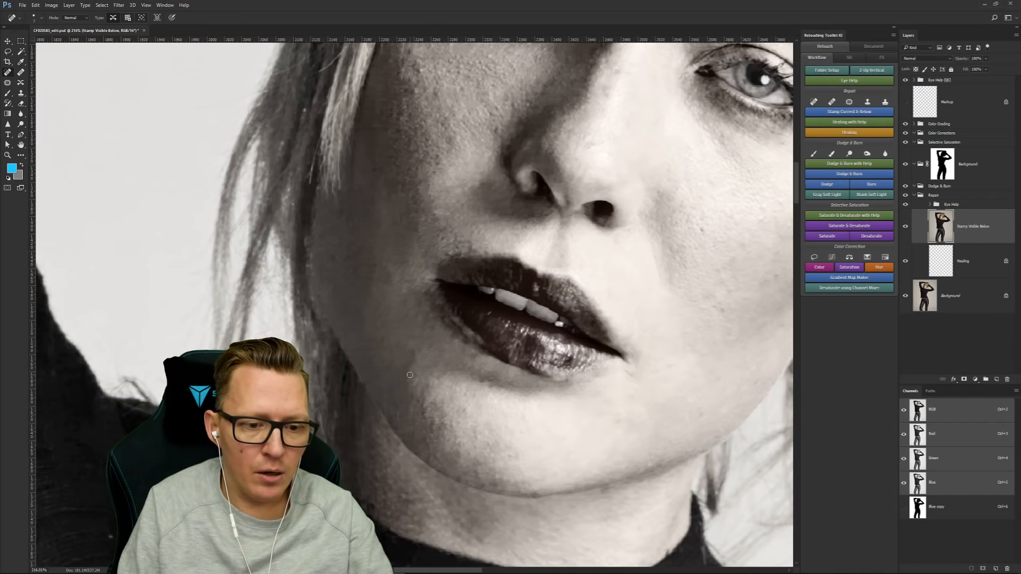
pyautogui.click(410, 375)
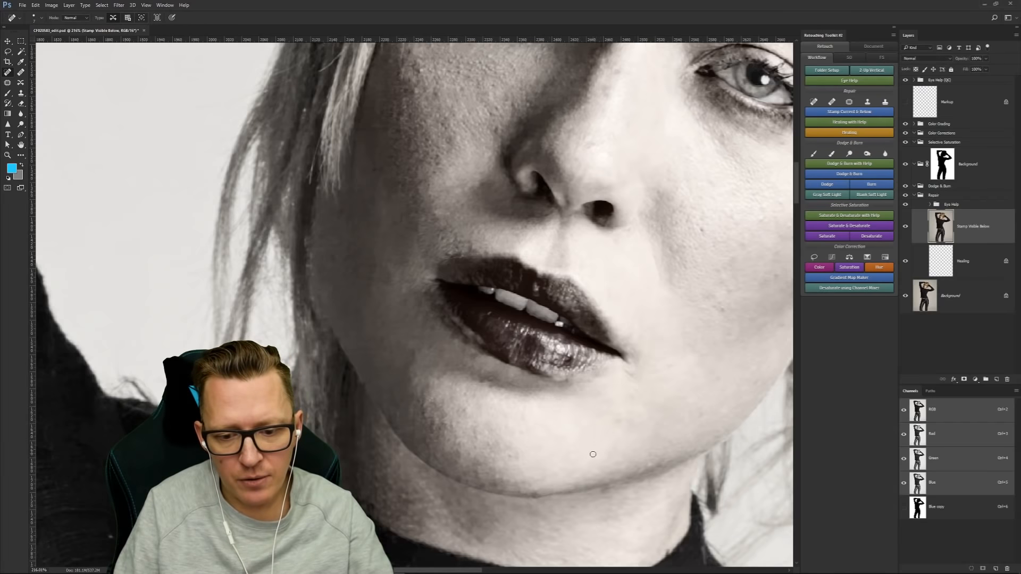
# Step: Remove the light lint specks from the turtleneck collar and clean up its edge against the neck
pyautogui.moveTo(587, 454); pyautogui.dragTo(524, 321)
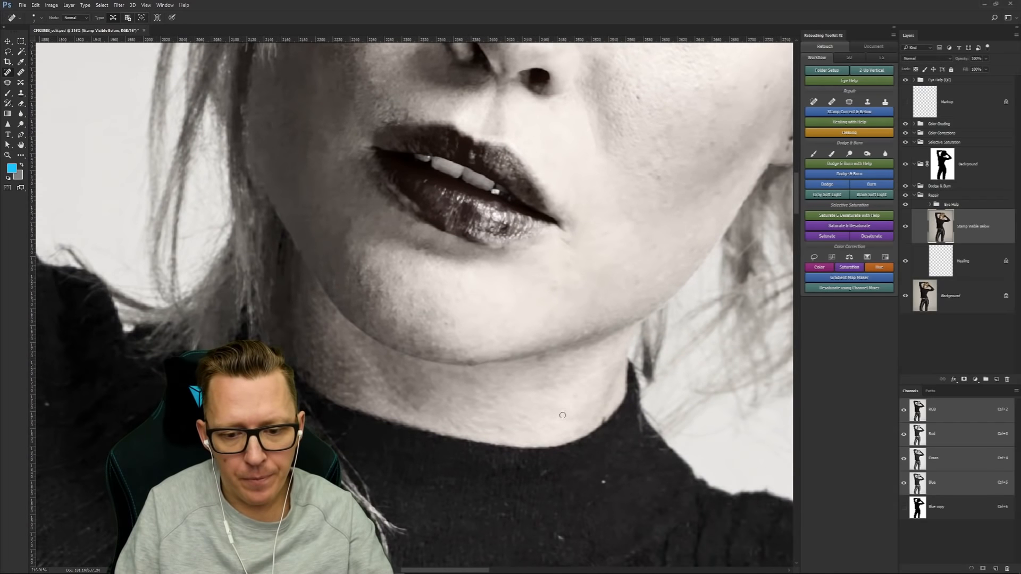
pyautogui.moveTo(592, 513); pyautogui.dragTo(540, 335)
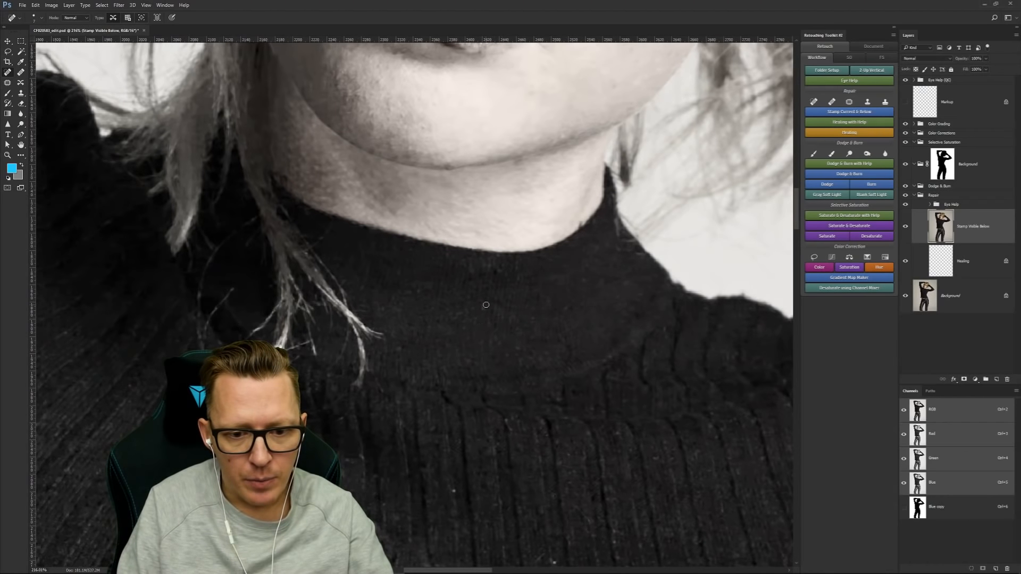
pyautogui.moveTo(583, 257); pyautogui.dragTo(589, 259)
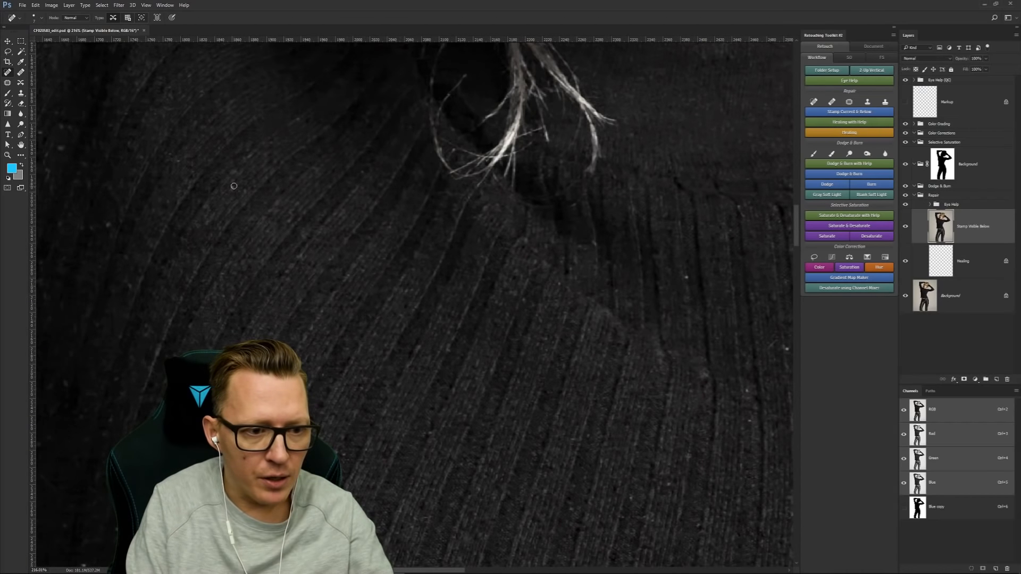
# Step: Spot-heal the remaining lint specks on the sweater's chest, shoulder and raised sleeve at a wider view
pyautogui.press('z')
pyautogui.moveTo(616, 326); pyautogui.dragTo(478, 351)
pyautogui.press('j')
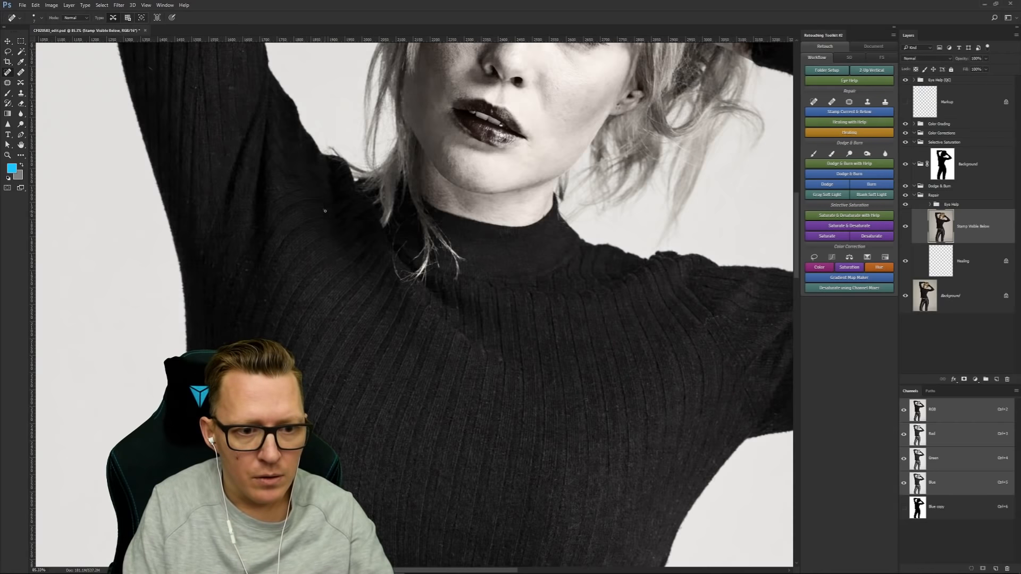
pyautogui.moveTo(273, 152); pyautogui.dragTo(412, 362)
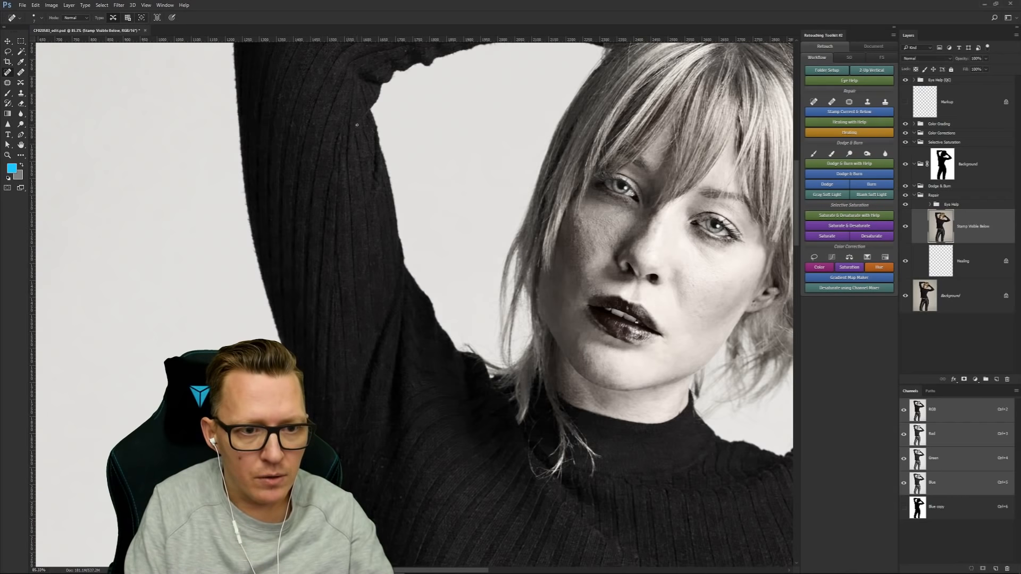
pyautogui.moveTo(413, 127); pyautogui.dragTo(430, 337)
# Step: Rotate the canvas view about a quarter turn counterclockwise and check the raised sleeve and face for remaining specks
pyautogui.press('r')
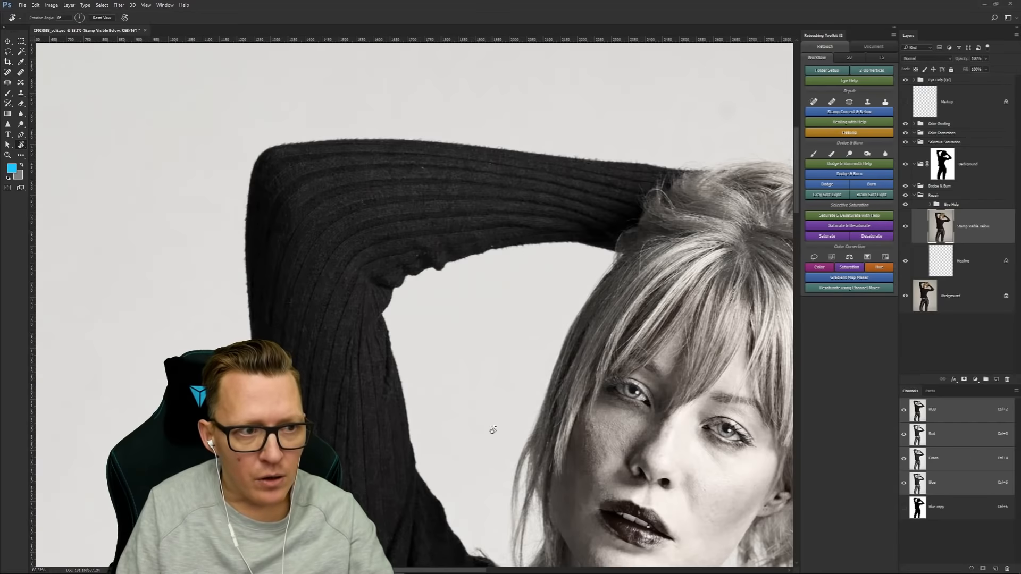
pyautogui.moveTo(494, 426)
pyautogui.mouseDown()
pyautogui.moveTo(543, 357)
pyautogui.moveTo(538, 238)
pyautogui.moveTo(535, 250)
pyautogui.mouseUp()
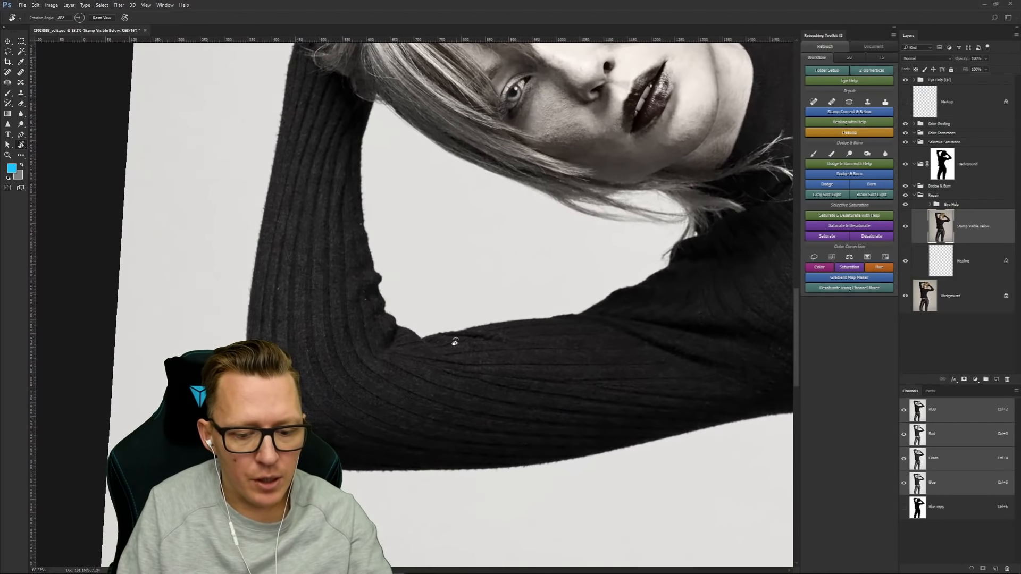
pyautogui.press('j')
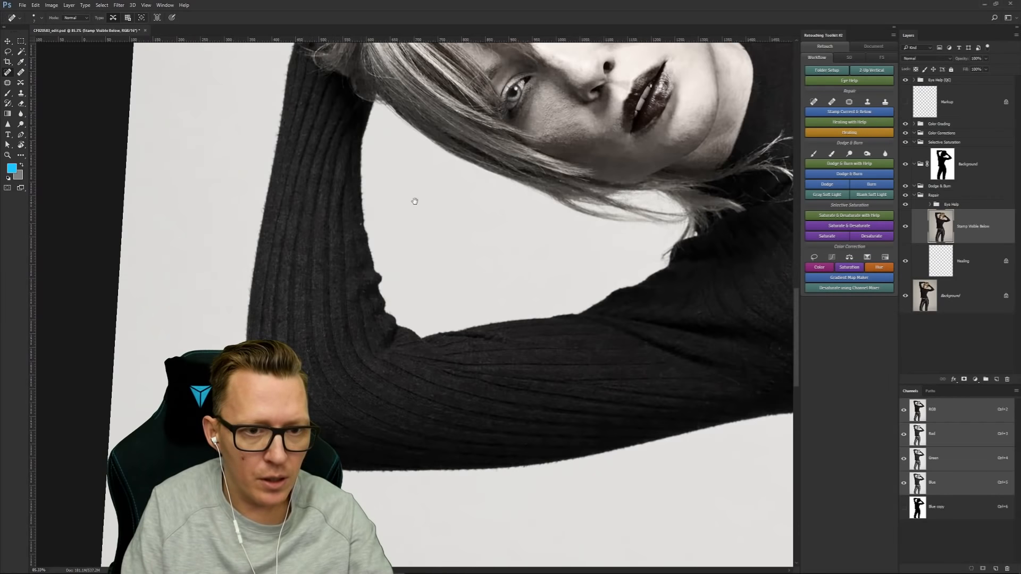
pyautogui.moveTo(412, 205); pyautogui.dragTo(338, 404)
pyautogui.moveTo(454, 283); pyautogui.dragTo(382, 341)
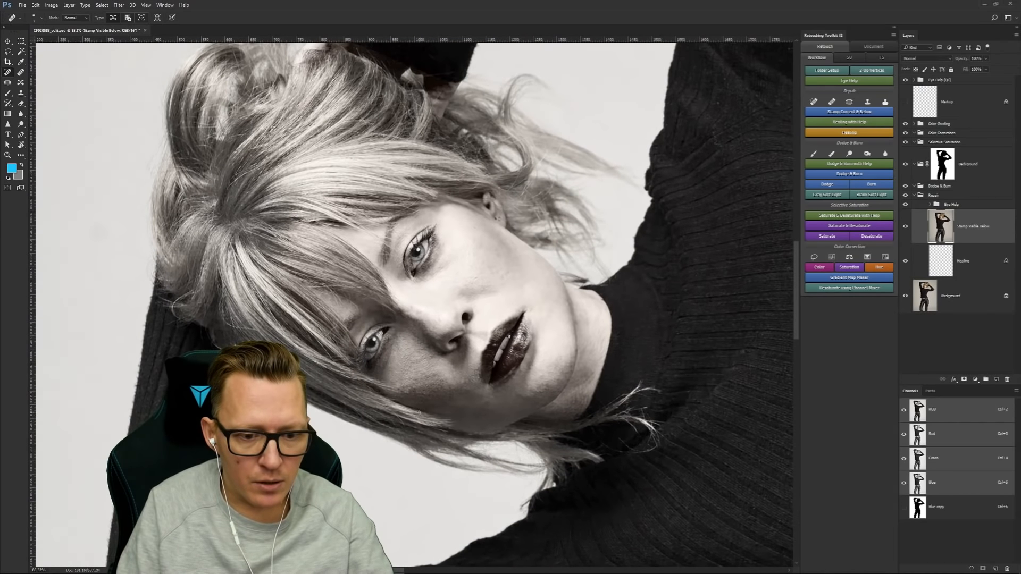
# Step: Heal the tiny bumps and uneven texture on the shaded cheek below the eye, working at close view
pyautogui.press('z')
pyautogui.moveTo(408, 392); pyautogui.dragTo(443, 399)
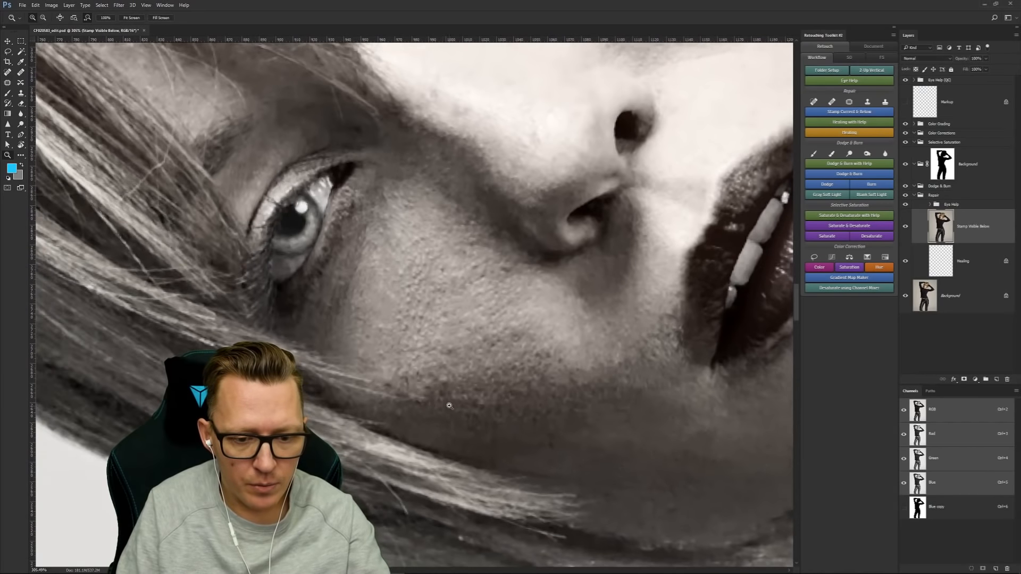
pyautogui.press('j')
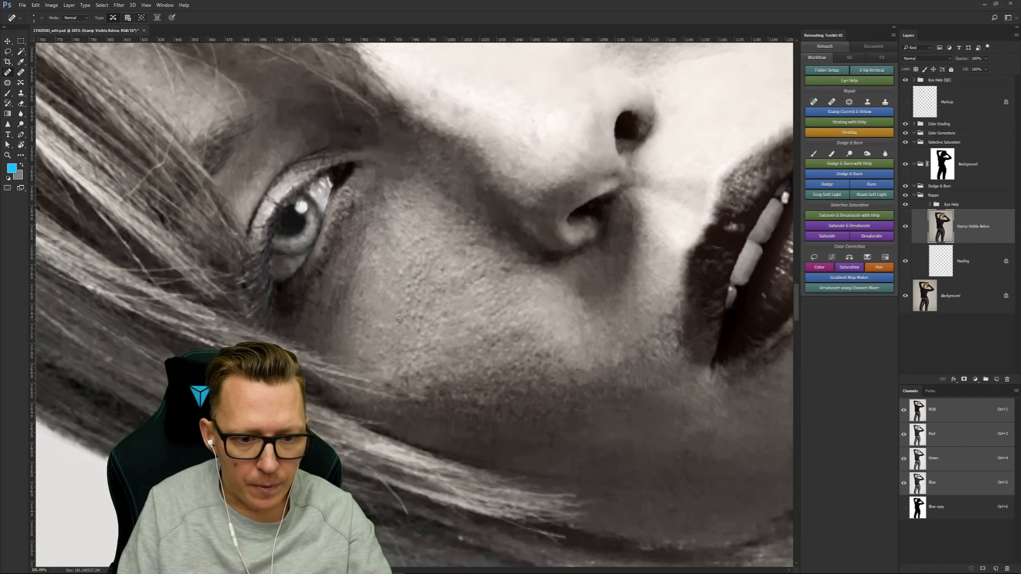
pyautogui.click(379, 328)
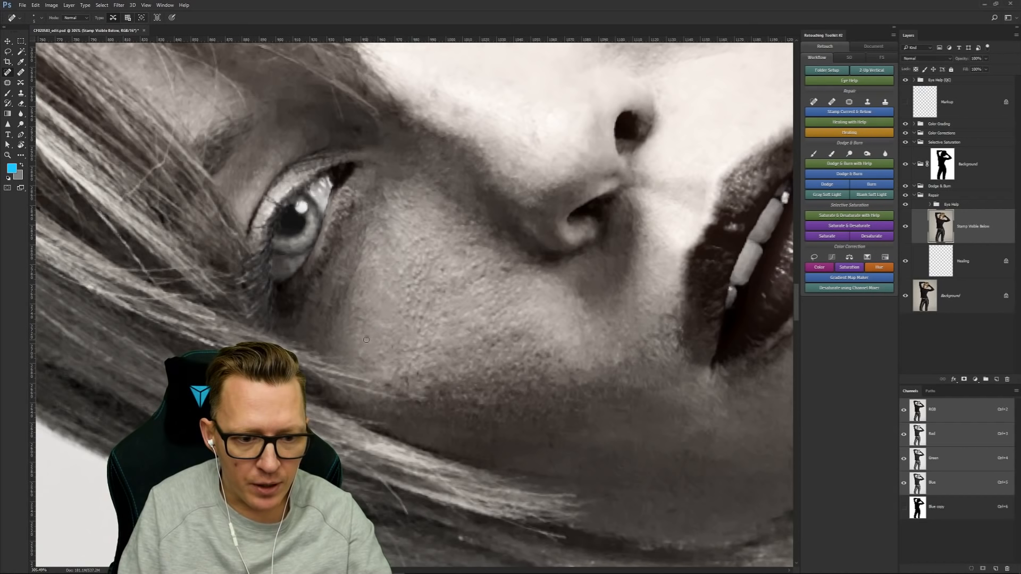
pyautogui.click(406, 301)
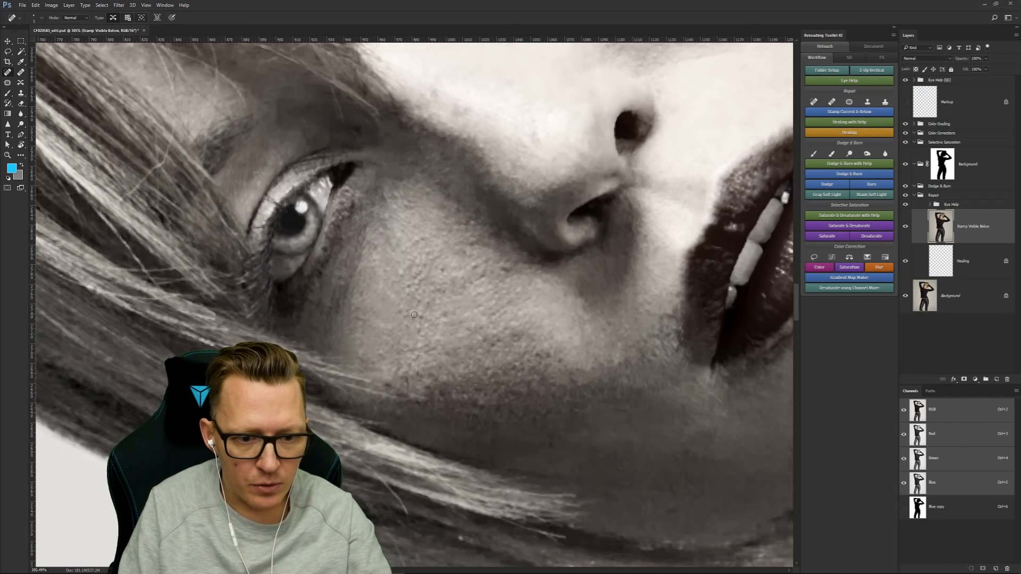
pyautogui.click(405, 317)
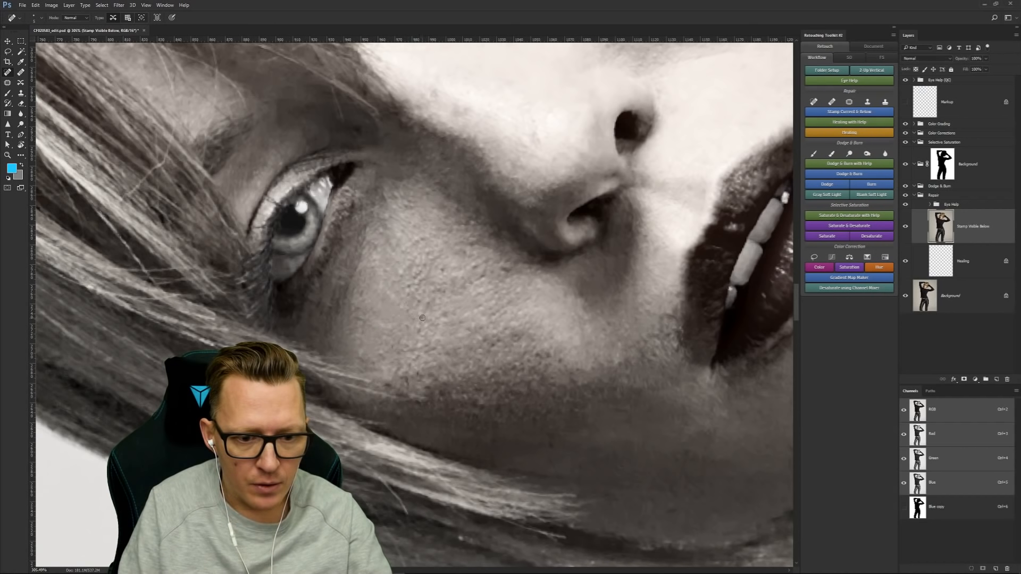
pyautogui.click(421, 317)
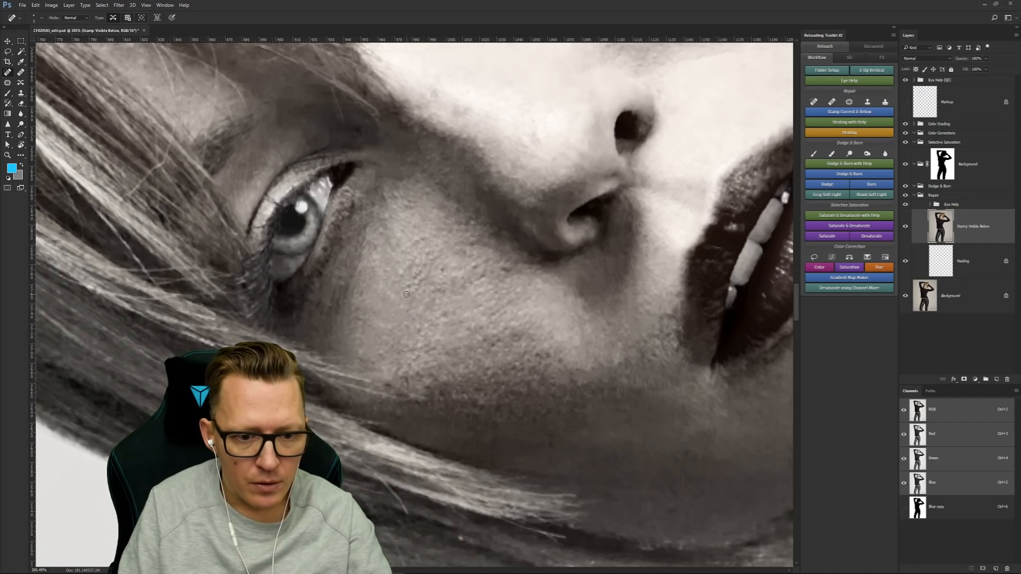
pyautogui.click(400, 277)
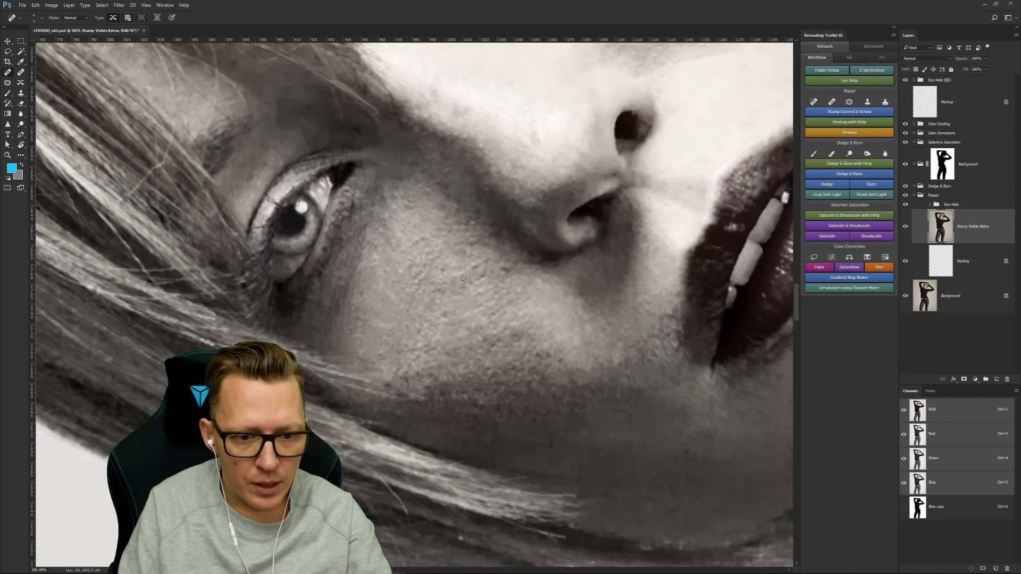
pyautogui.click(506, 270)
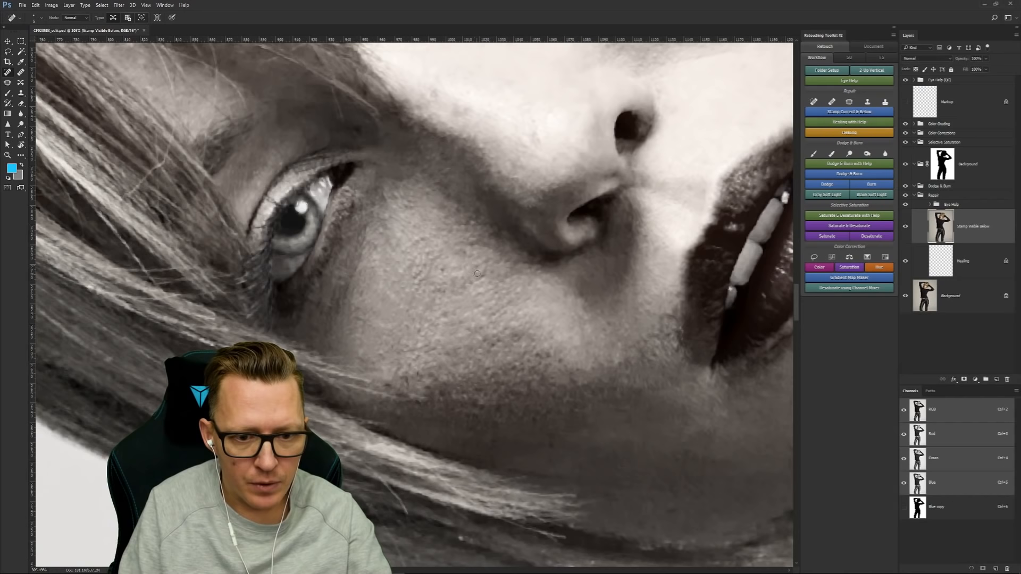
# Step: Heal the small blemishes on the bright cheek, beside the eye and toward the ear
pyautogui.moveTo(593, 278); pyautogui.dragTo(577, 398)
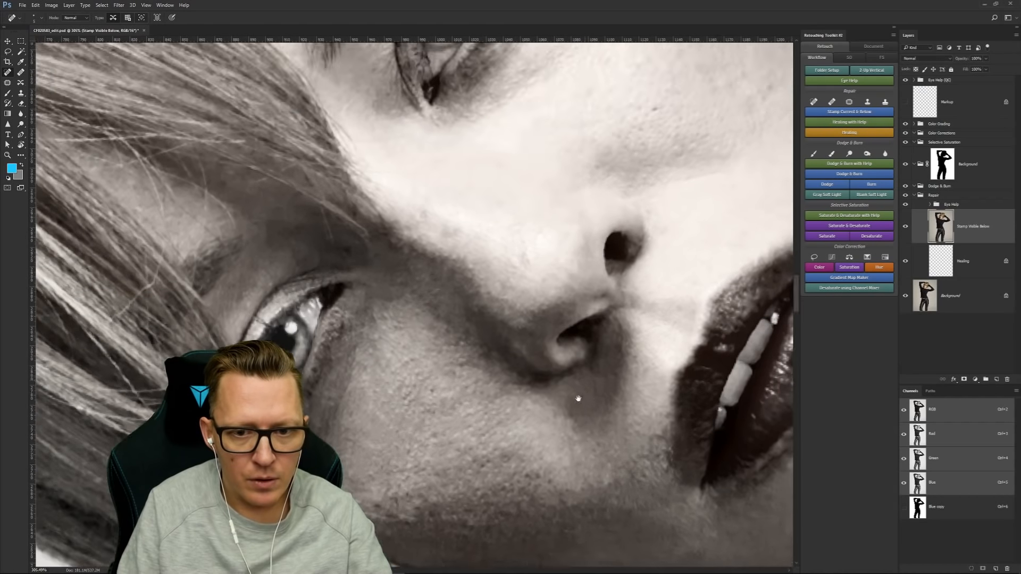
pyautogui.moveTo(583, 137); pyautogui.dragTo(565, 389)
pyautogui.click(514, 242)
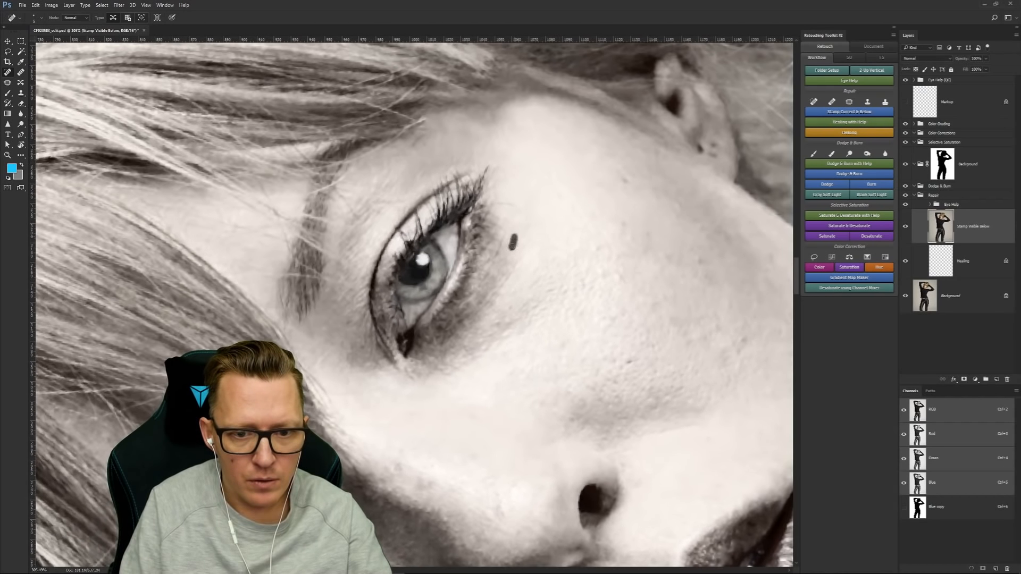
pyautogui.click(624, 180)
# Step: Hide the Skin Help layer and show the Solar curve in the Repair group's Eye Help
pyautogui.press('z')
pyautogui.moveTo(592, 276)
pyautogui.mouseDown()
pyautogui.moveTo(484, 304)
pyautogui.moveTo(448, 289)
pyautogui.mouseUp()
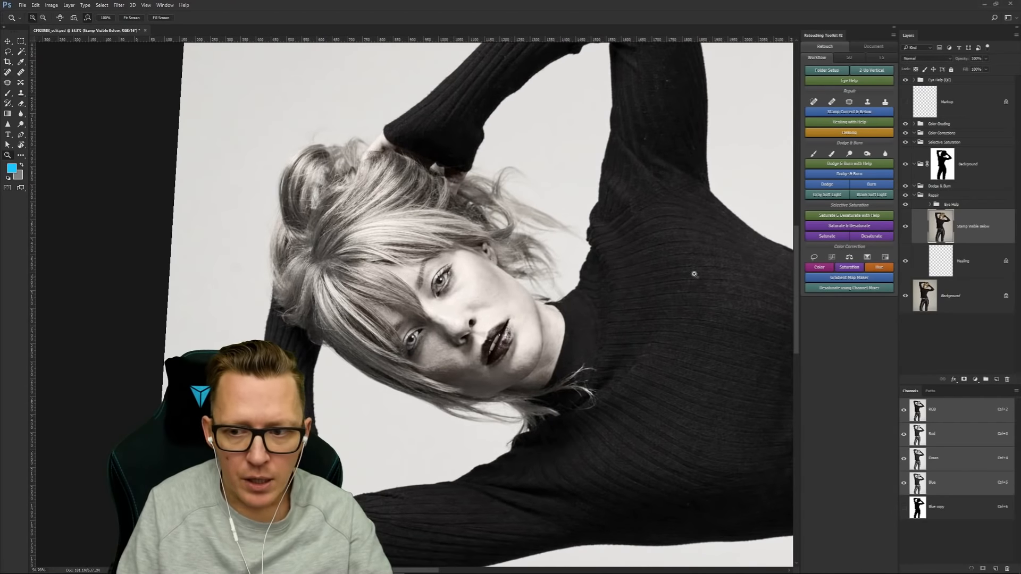
pyautogui.click(930, 205)
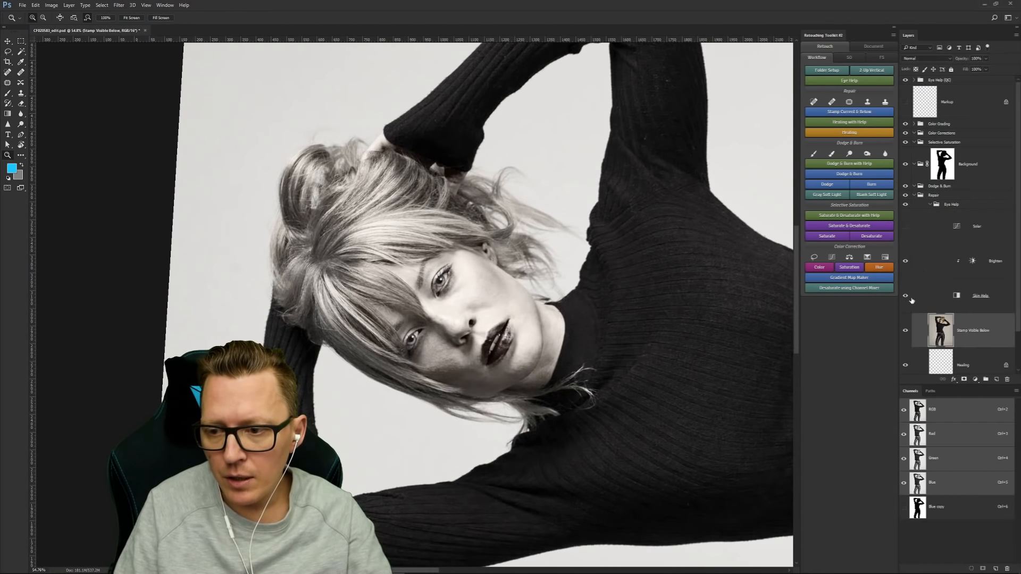
pyautogui.click(906, 295)
pyautogui.click(906, 226)
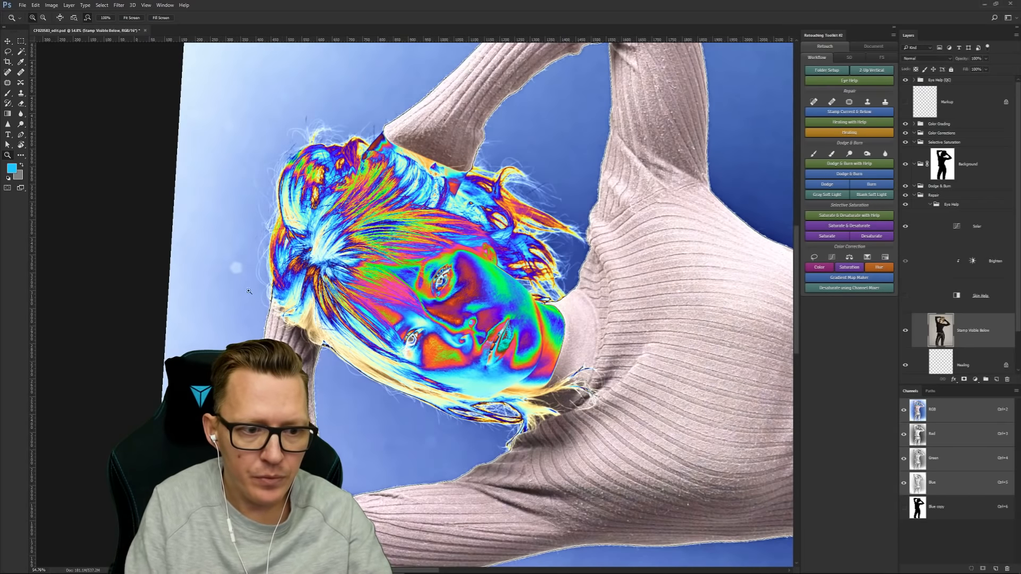
# Step: Reset the canvas rotation to upright and bring the whole figure and backdrop into view
pyautogui.press('r')
pyautogui.press('Escape')
pyautogui.press('z')
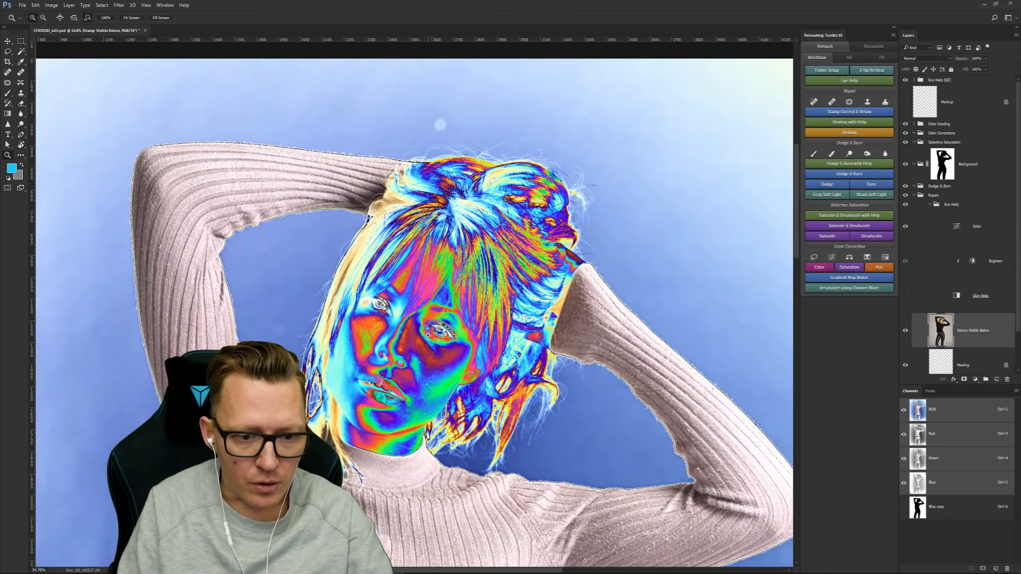
pyautogui.moveTo(428, 332); pyautogui.dragTo(294, 331)
pyautogui.moveTo(419, 504)
pyautogui.mouseDown()
pyautogui.moveTo(416, 351)
pyautogui.moveTo(426, 343)
pyautogui.mouseUp()
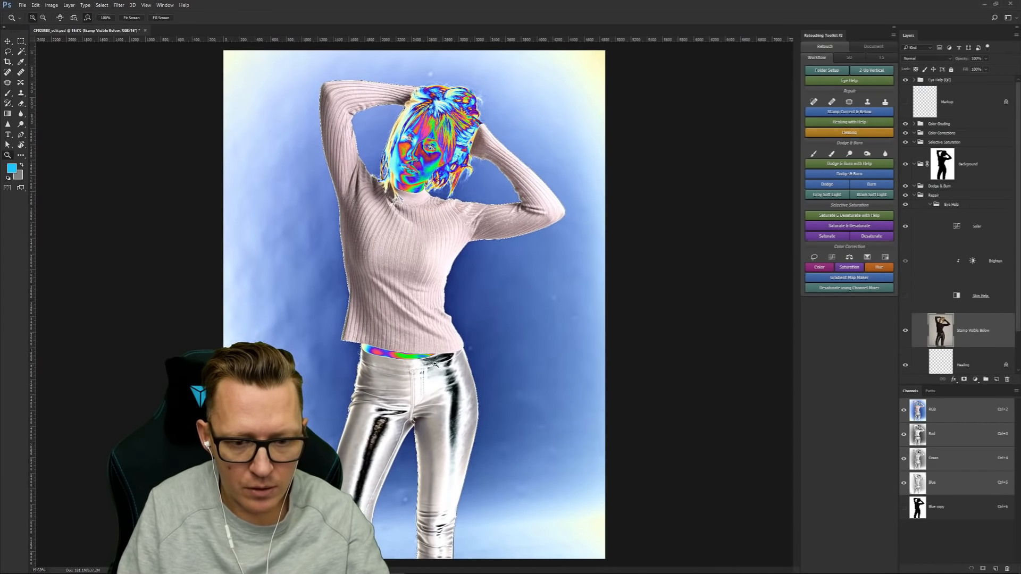
# Step: Heal the spots on the backdrop beside the sweater's waist and below the bent elbow, using a much larger healing brush
pyautogui.press('j')
pyautogui.press(']')
pyautogui.press(']')
pyautogui.press(']')
pyautogui.press(']')
pyautogui.press(']')
pyautogui.press(']')
pyautogui.press(']')
pyautogui.press(']')
pyautogui.press(']')
pyautogui.press(']')
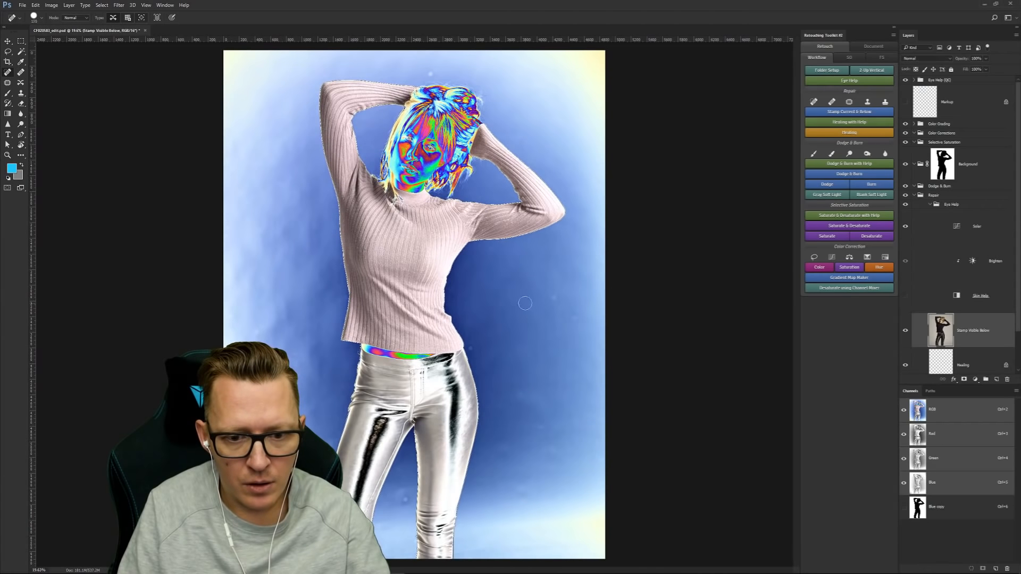
pyautogui.click(553, 297)
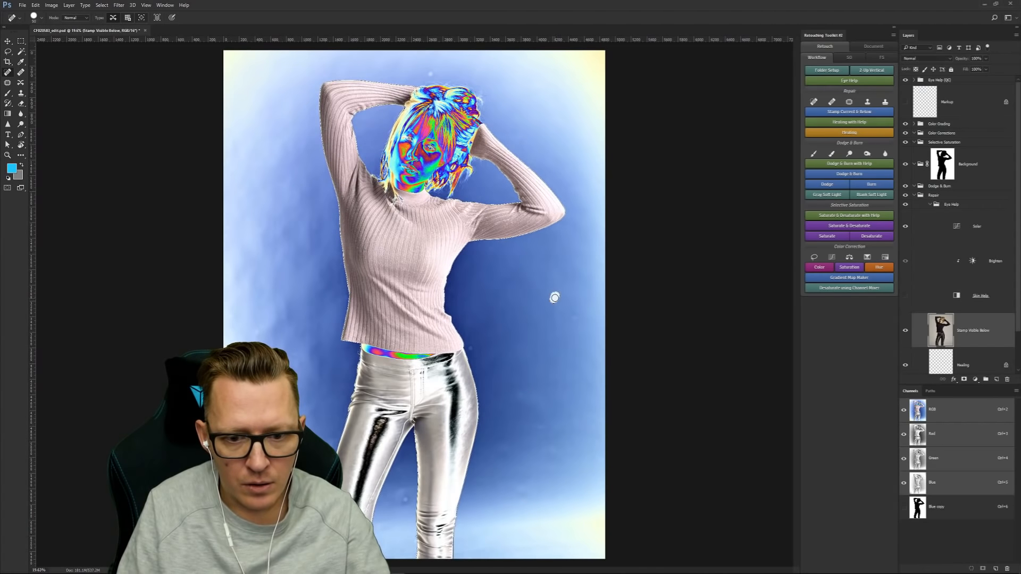
pyautogui.click(575, 317)
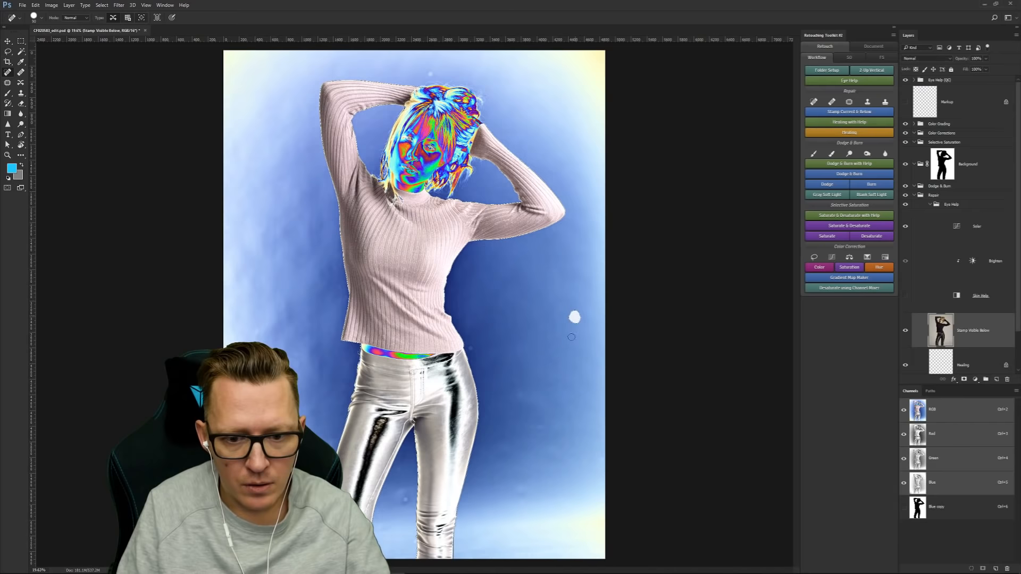
pyautogui.click(470, 348)
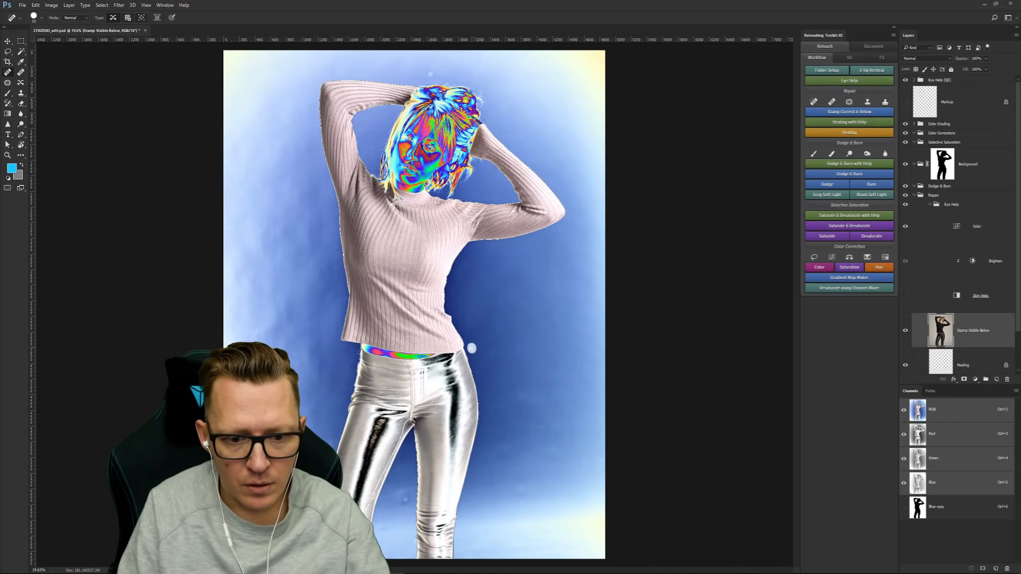
# Step: Heal the remaining backdrop spots beside and between the legs and the one just above the head
pyautogui.click(590, 450)
pyautogui.click(540, 427)
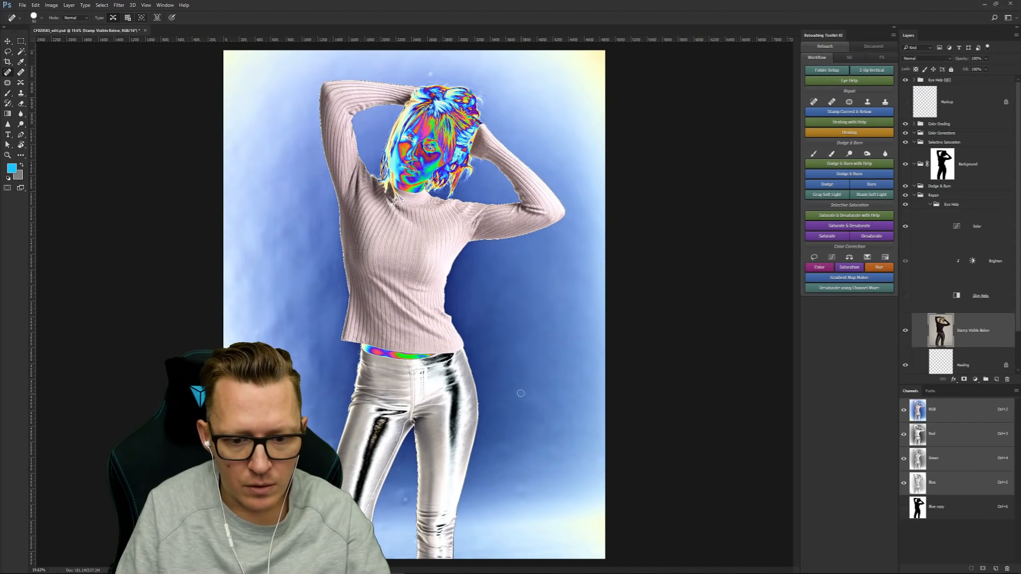
pyautogui.moveTo(522, 402); pyautogui.dragTo(518, 392)
pyautogui.click(515, 384)
pyautogui.click(524, 504)
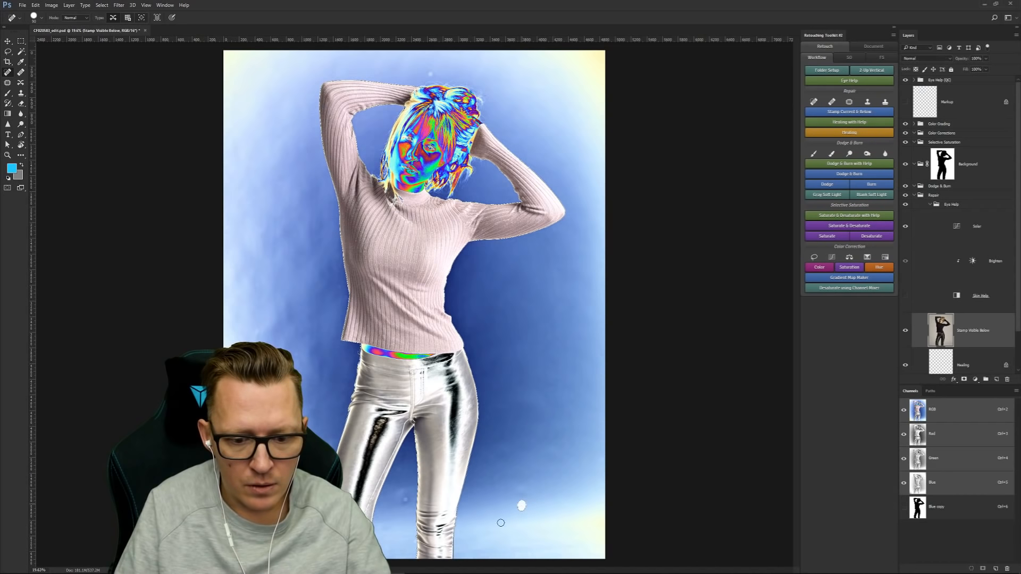
pyautogui.moveTo(405, 494); pyautogui.dragTo(405, 508)
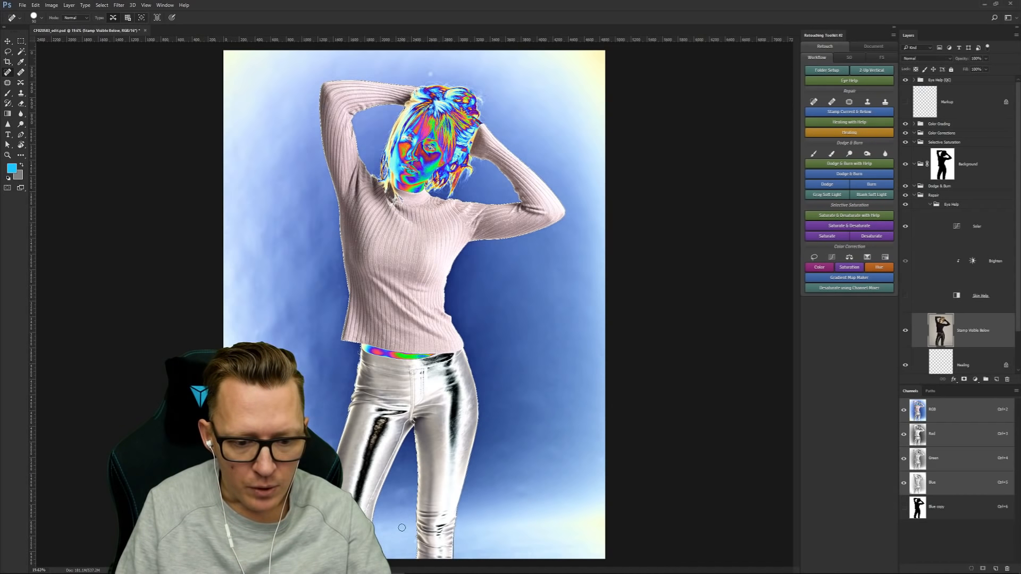
pyautogui.click(402, 502)
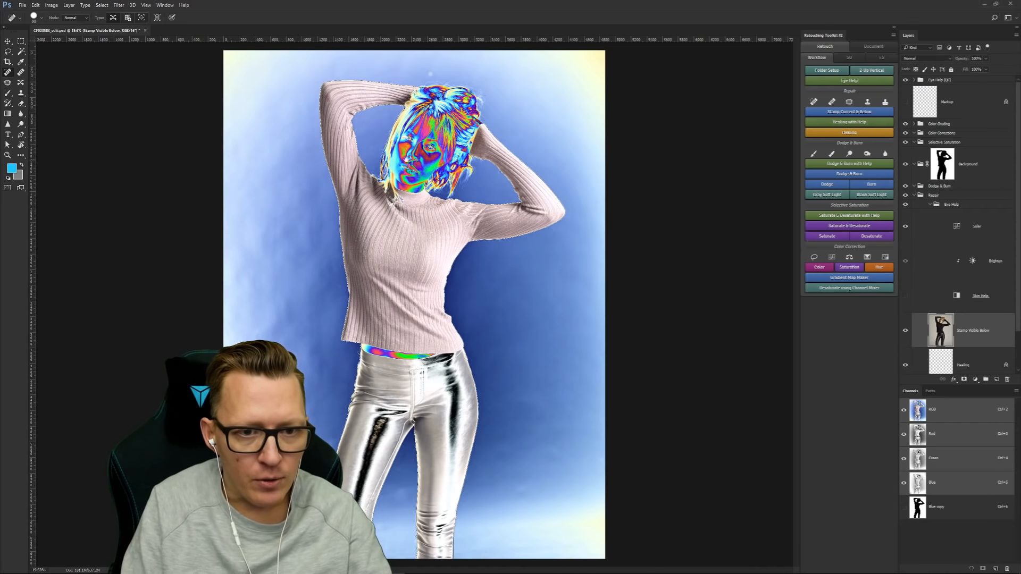
pyautogui.click(430, 74)
# Step: Remove the stray hairs sticking out beside the bun and above the adjacent sleeve, using a small healing brush
pyautogui.press('z')
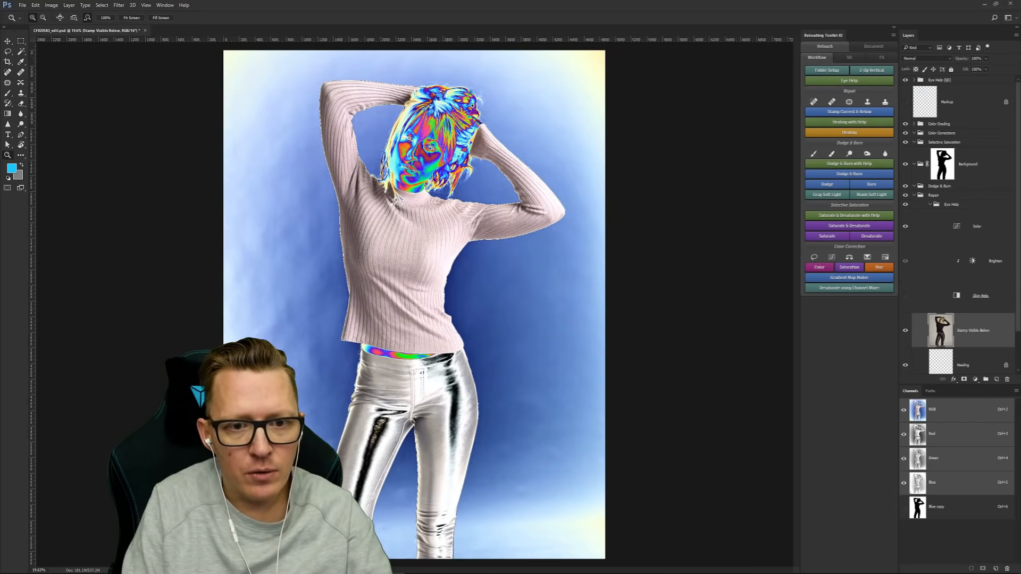
pyautogui.moveTo(473, 106); pyautogui.dragTo(492, 262)
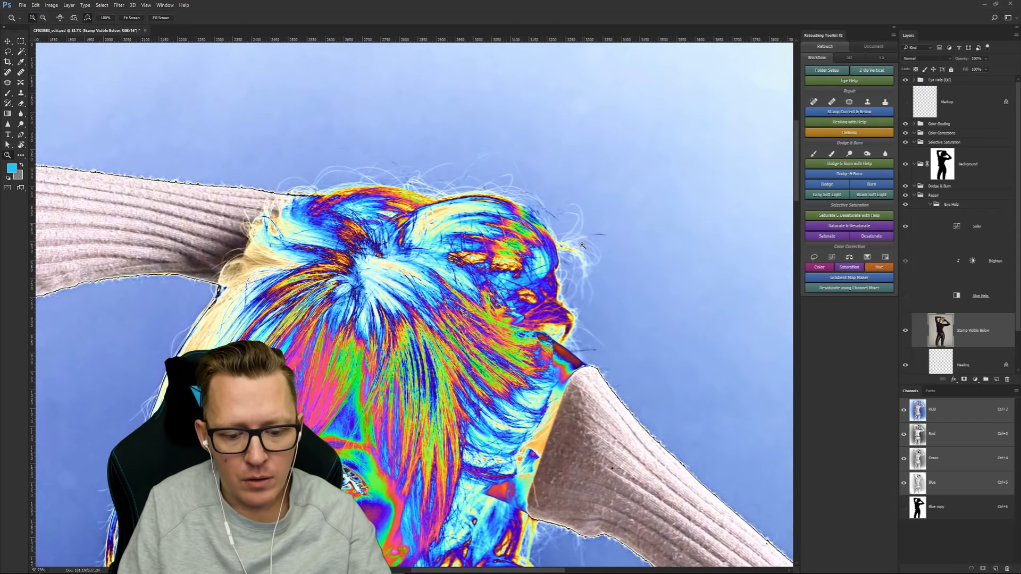
pyautogui.press('j')
pyautogui.press('[')
pyautogui.press('[')
pyautogui.press('[')
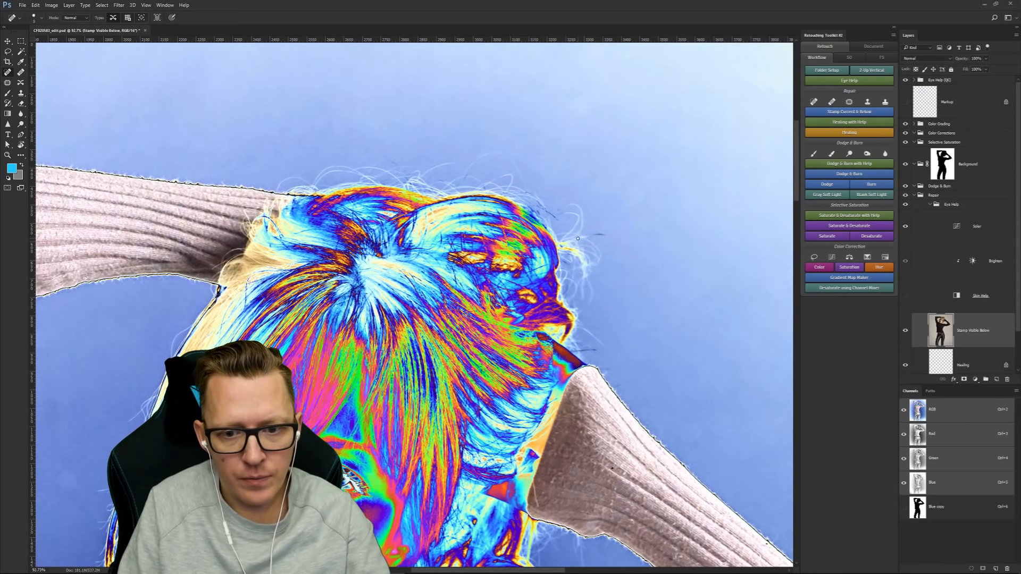
pyautogui.moveTo(574, 241); pyautogui.dragTo(606, 235)
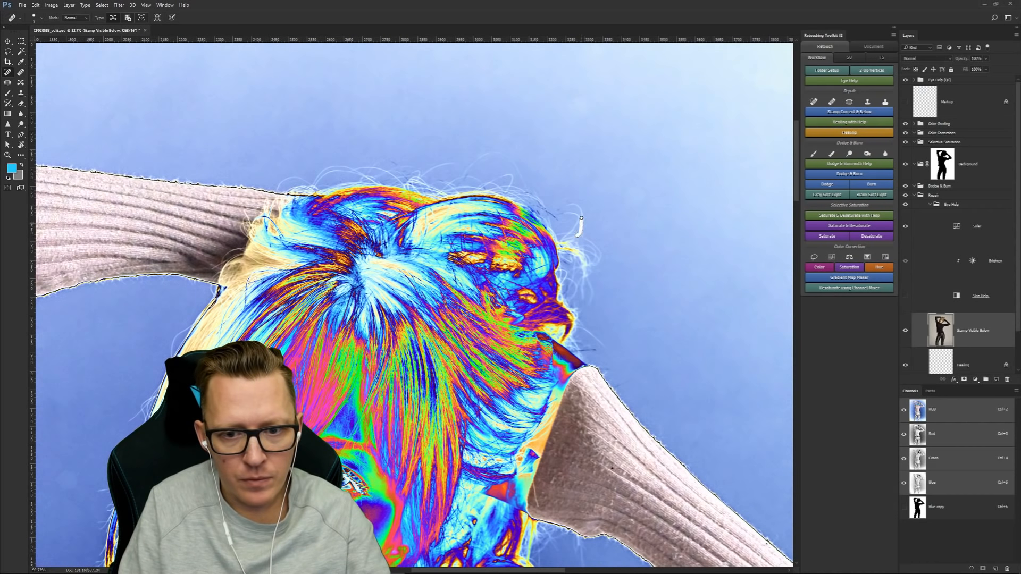
pyautogui.moveTo(568, 204); pyautogui.dragTo(570, 206)
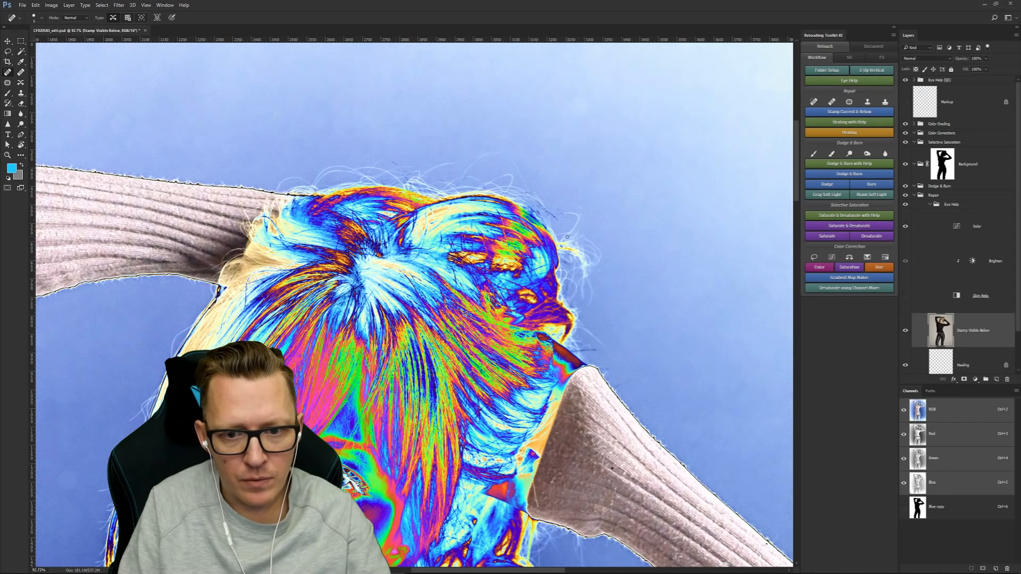
pyautogui.moveTo(561, 239)
pyautogui.mouseDown()
pyautogui.moveTo(579, 216)
pyautogui.moveTo(557, 214)
pyautogui.moveTo(579, 219)
pyautogui.mouseUp()
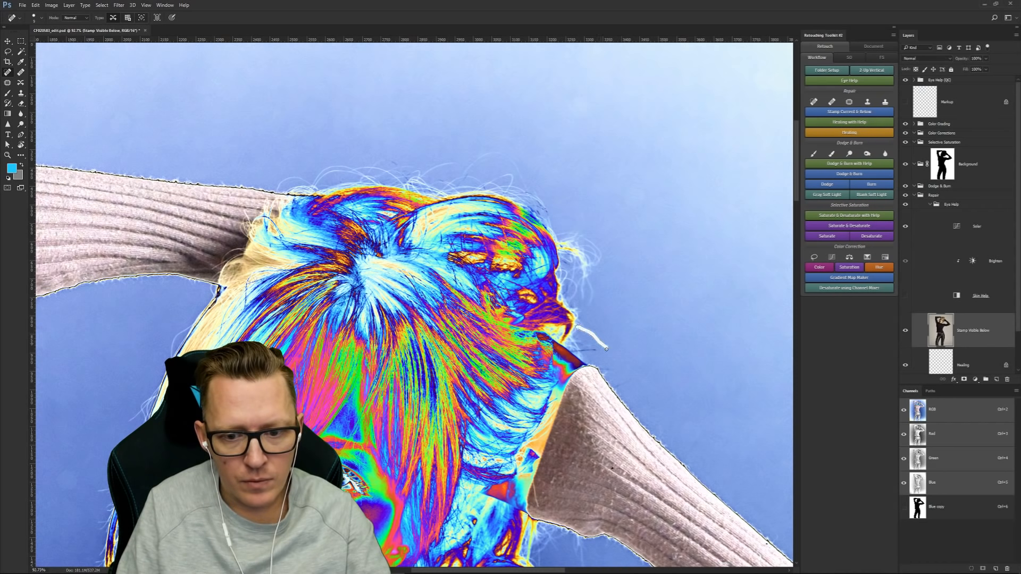
pyautogui.moveTo(577, 326)
pyautogui.mouseDown()
pyautogui.moveTo(606, 349)
pyautogui.moveTo(598, 351)
pyautogui.mouseUp()
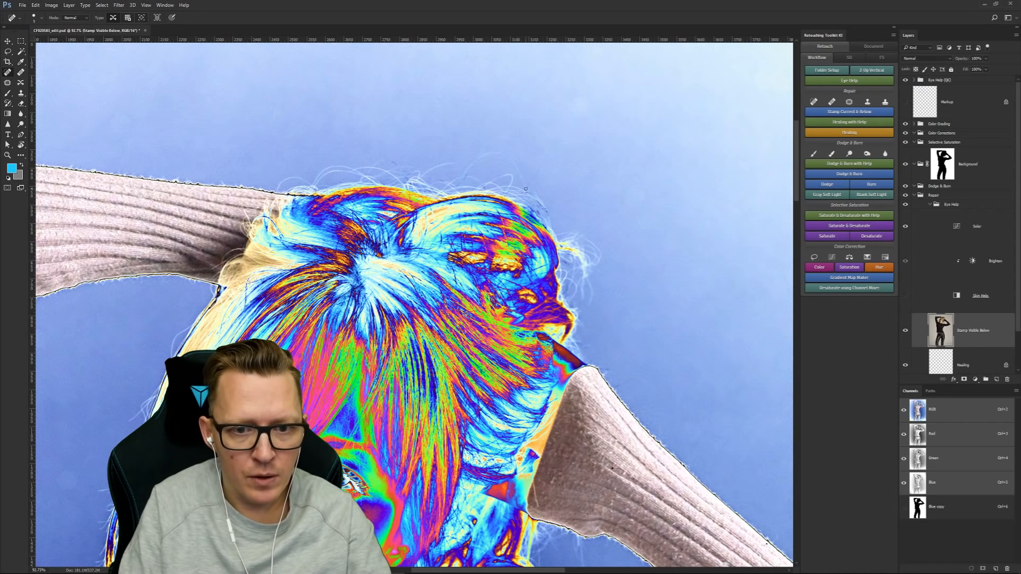
# Step: Remove the looping flyaway hairs and small specks against the backdrop along the top of the head
pyautogui.moveTo(526, 189); pyautogui.dragTo(507, 158)
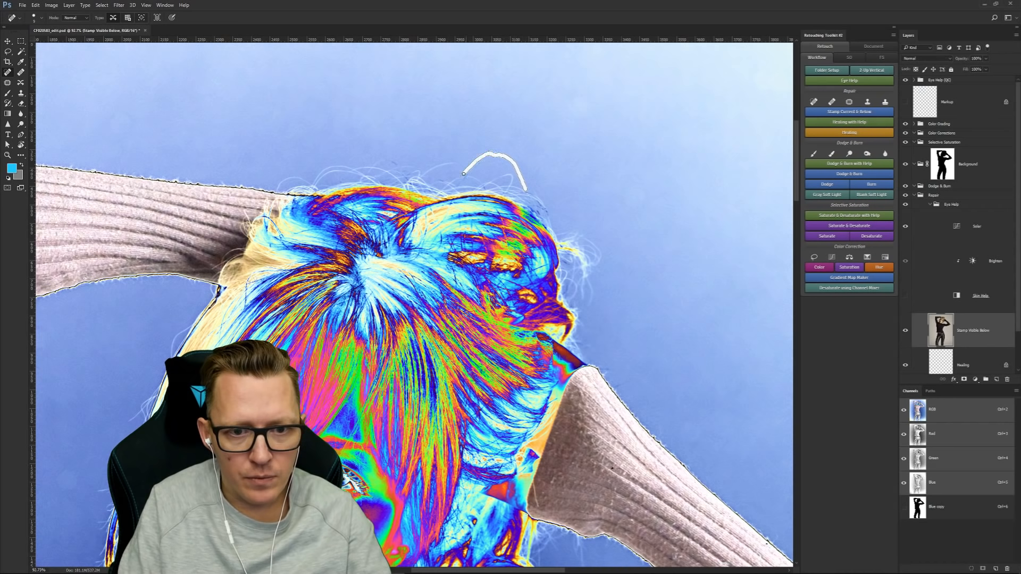
pyautogui.moveTo(463, 173); pyautogui.dragTo(504, 155)
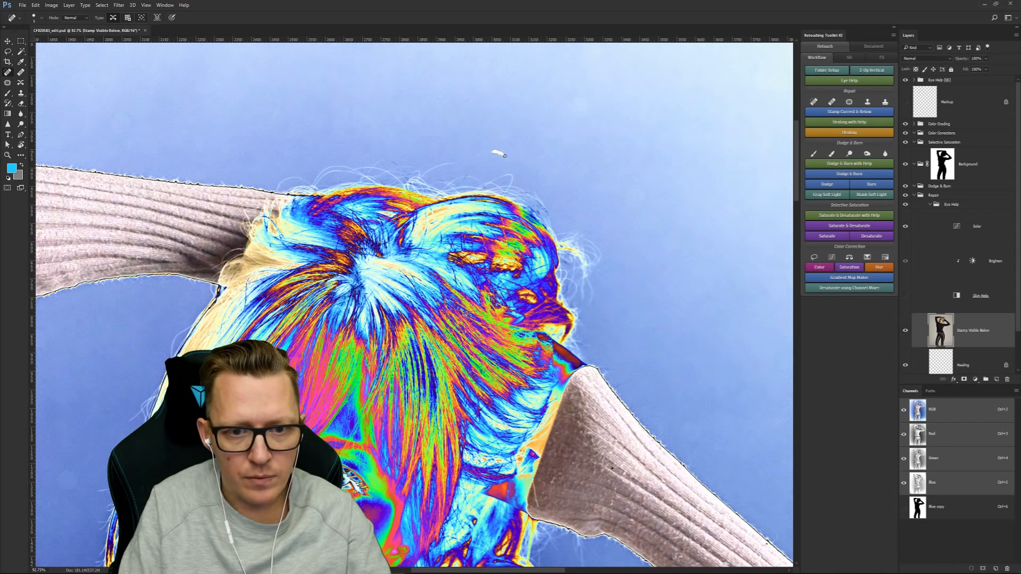
pyautogui.moveTo(424, 174); pyautogui.dragTo(445, 166)
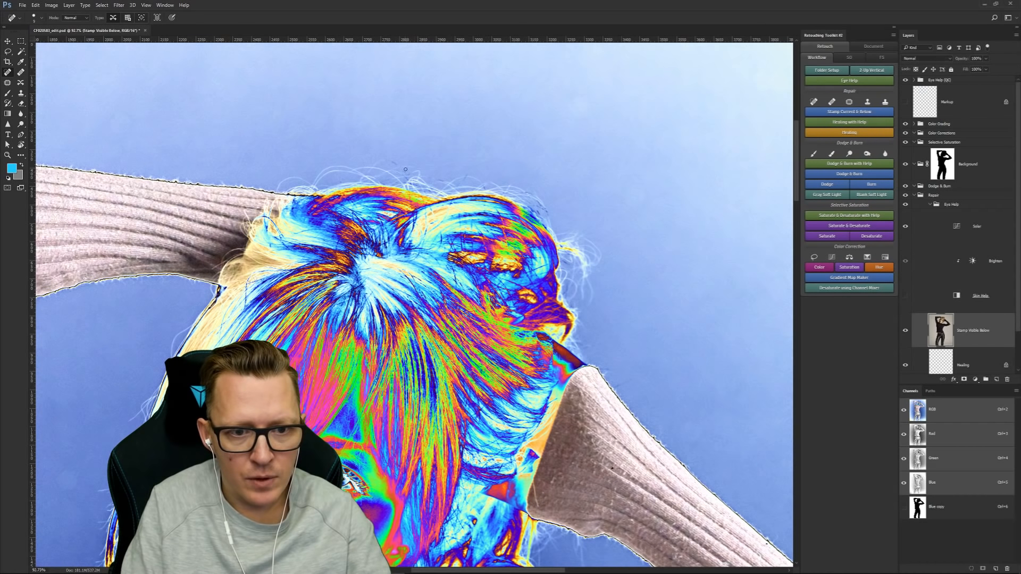
pyautogui.moveTo(415, 172); pyautogui.dragTo(394, 171)
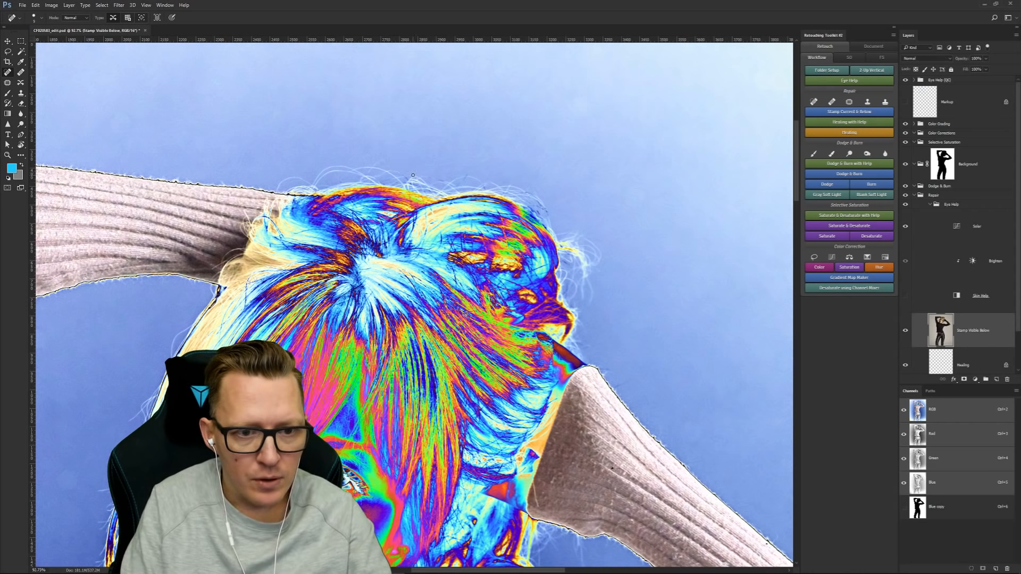
pyautogui.click(371, 170)
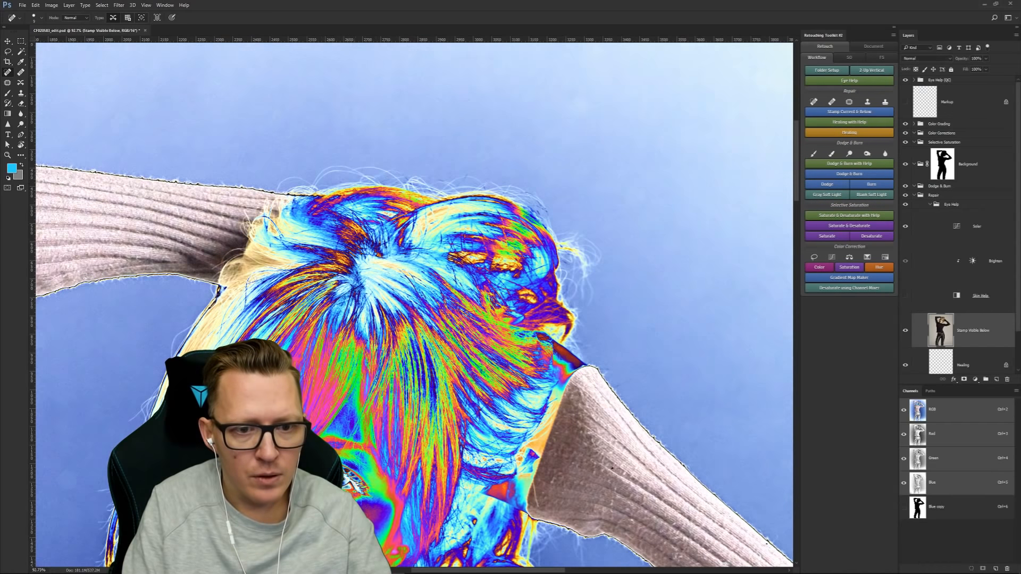
# Step: Remove the flyaway hairs along the outer edge of the blonde hair, inside the gap framed by the raised arm
pyautogui.moveTo(392, 284); pyautogui.dragTo(508, 189)
pyautogui.moveTo(295, 222); pyautogui.dragTo(418, 175)
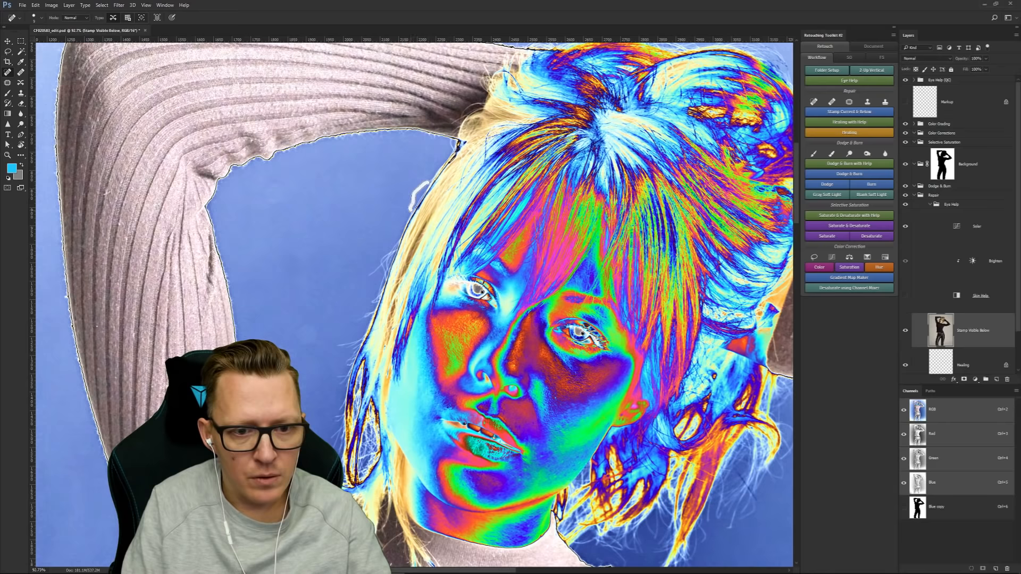
pyautogui.moveTo(411, 208); pyautogui.dragTo(412, 210)
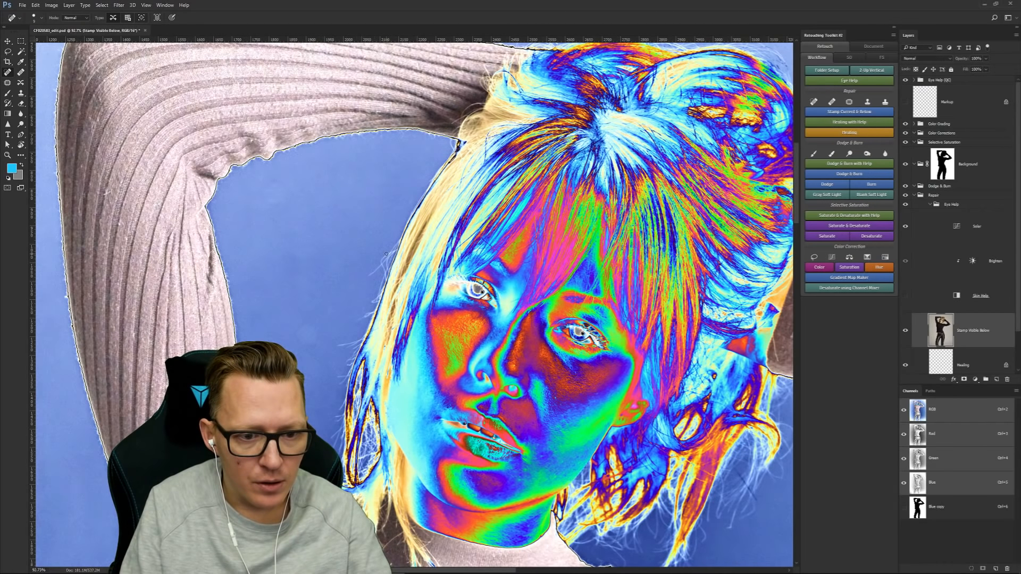
pyautogui.moveTo(394, 247)
pyautogui.mouseDown()
pyautogui.moveTo(366, 276)
pyautogui.moveTo(380, 265)
pyautogui.mouseUp()
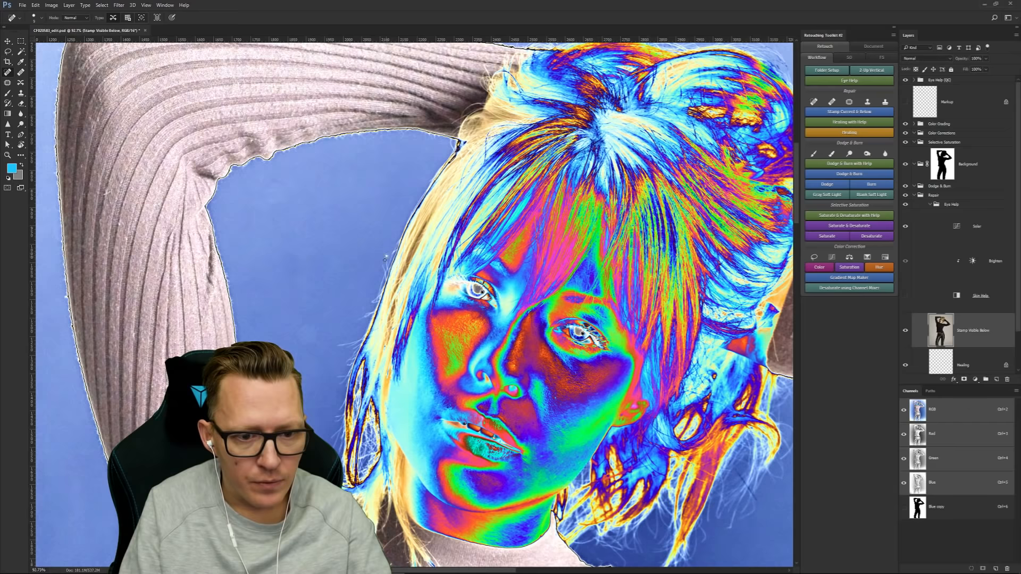
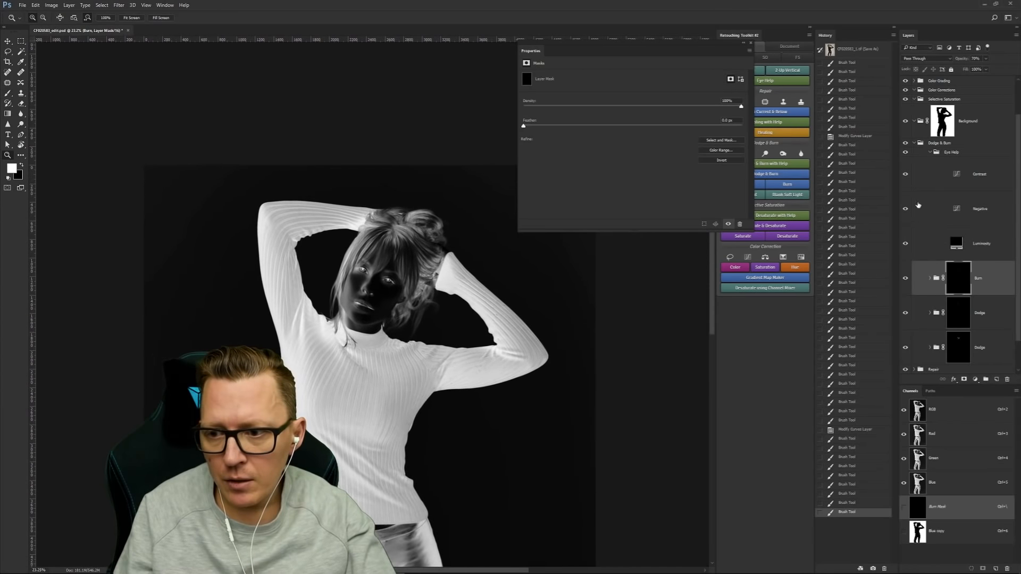
# Step: Hide the Eye Help group inside Dodge & Burn and bring the face into close view
pyautogui.click(905, 153)
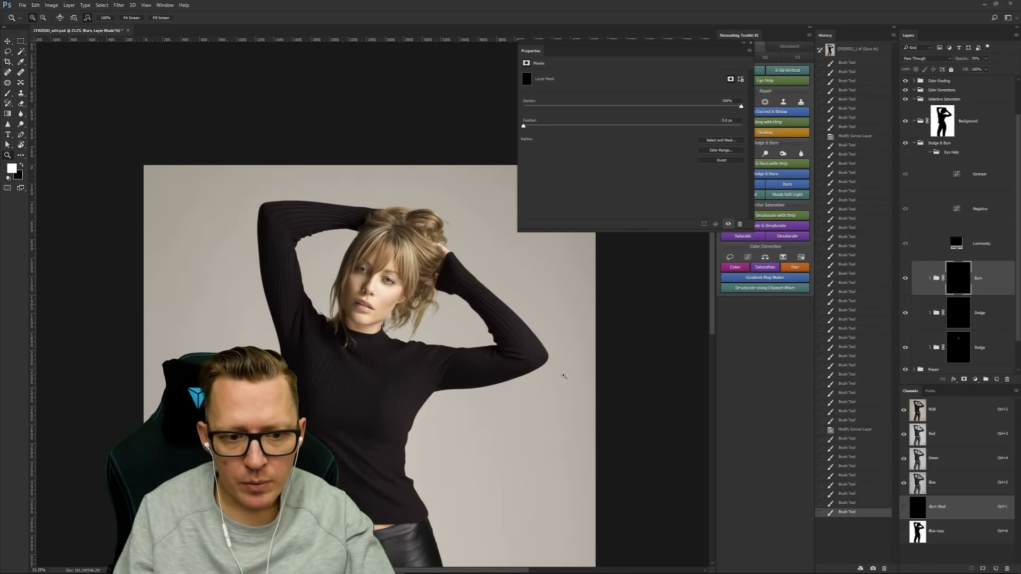
pyautogui.moveTo(366, 320); pyautogui.dragTo(437, 350)
pyautogui.moveTo(424, 310); pyautogui.dragTo(475, 363)
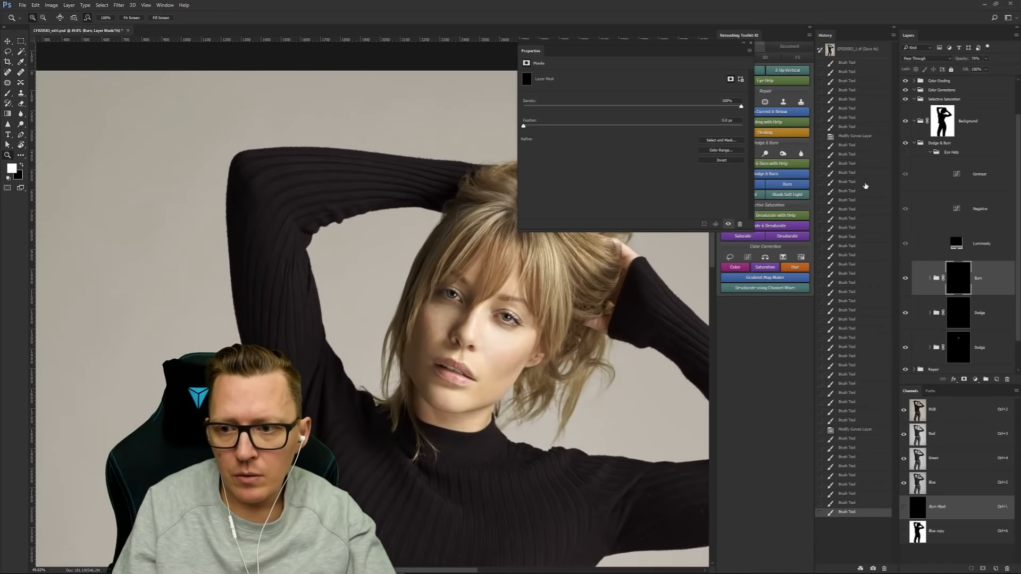
# Step: Compare the portrait with and without the Dodge & Burn group by switching its visibility repeatedly, leaving it visible
pyautogui.click(905, 144)
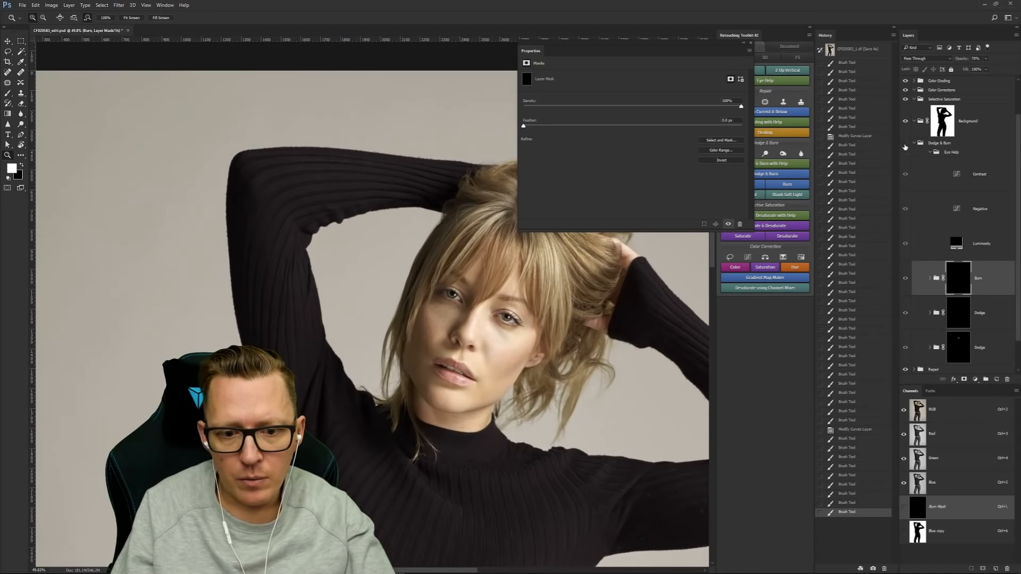
pyautogui.click(904, 144)
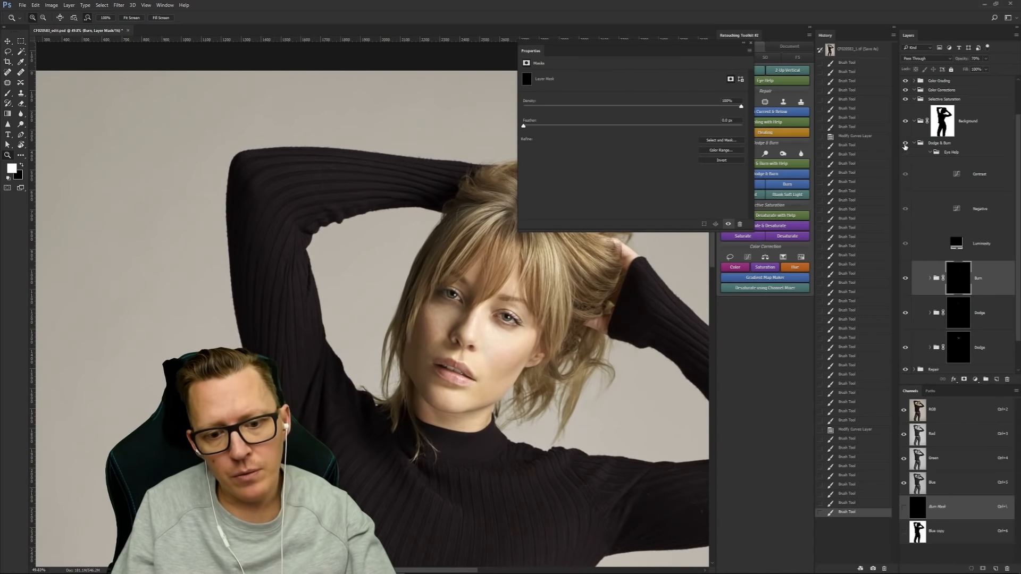
pyautogui.click(905, 144)
pyautogui.click(904, 144)
pyautogui.click(905, 144)
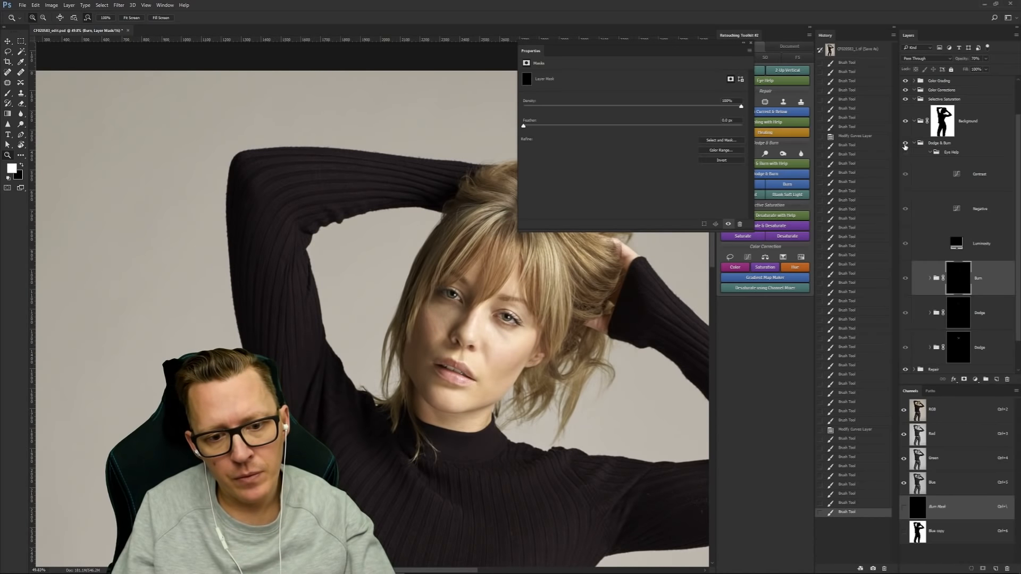
pyautogui.click(905, 145)
pyautogui.click(905, 144)
pyautogui.click(904, 144)
pyautogui.click(905, 144)
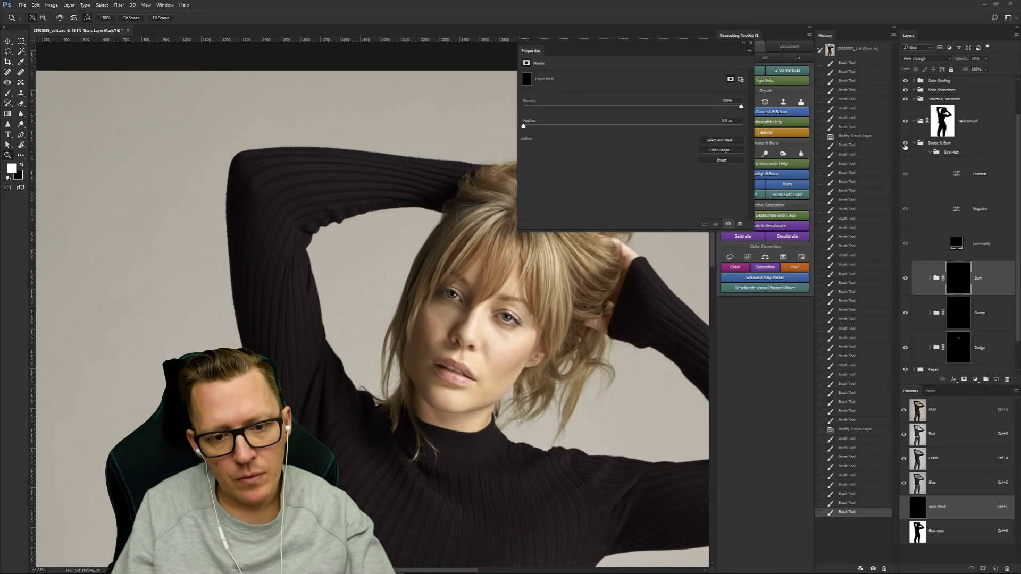
pyautogui.click(904, 144)
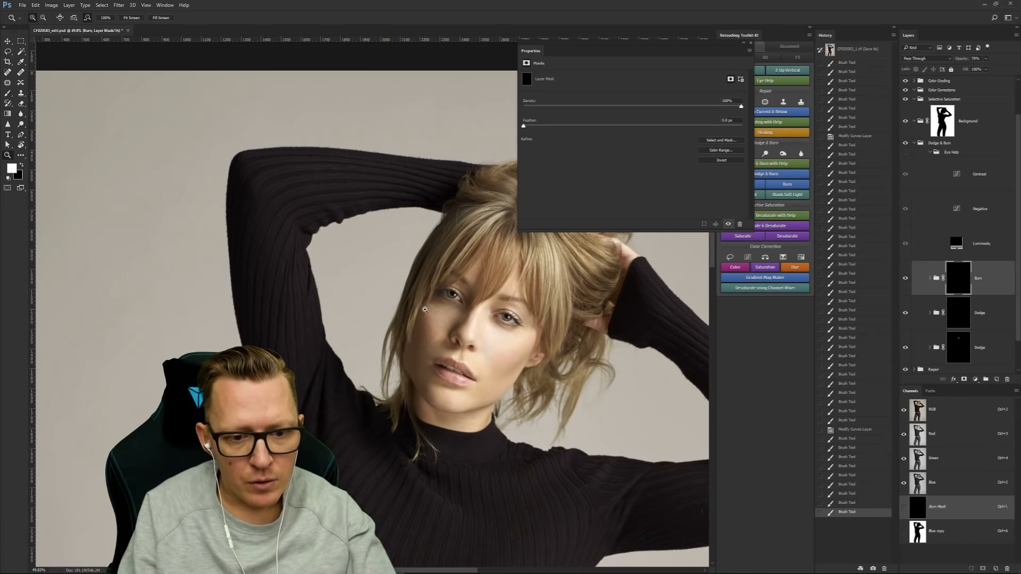
# Step: Enlarge the brush and paint on the Burn group's mask to darken the shaded cheek just below the eye
pyautogui.press('b')
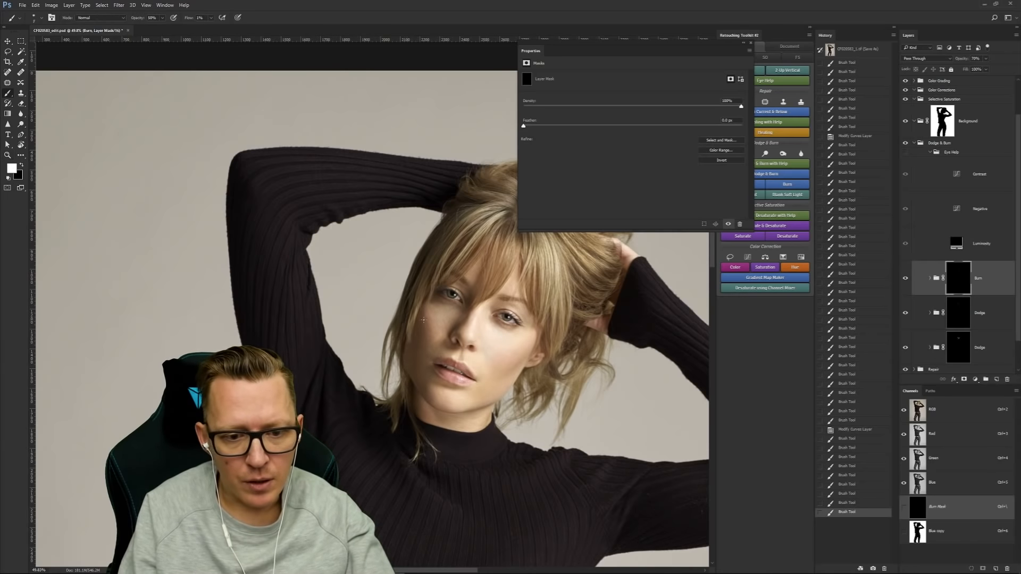
pyautogui.press(']')
pyautogui.press(']')
pyautogui.press(']')
pyautogui.press(']')
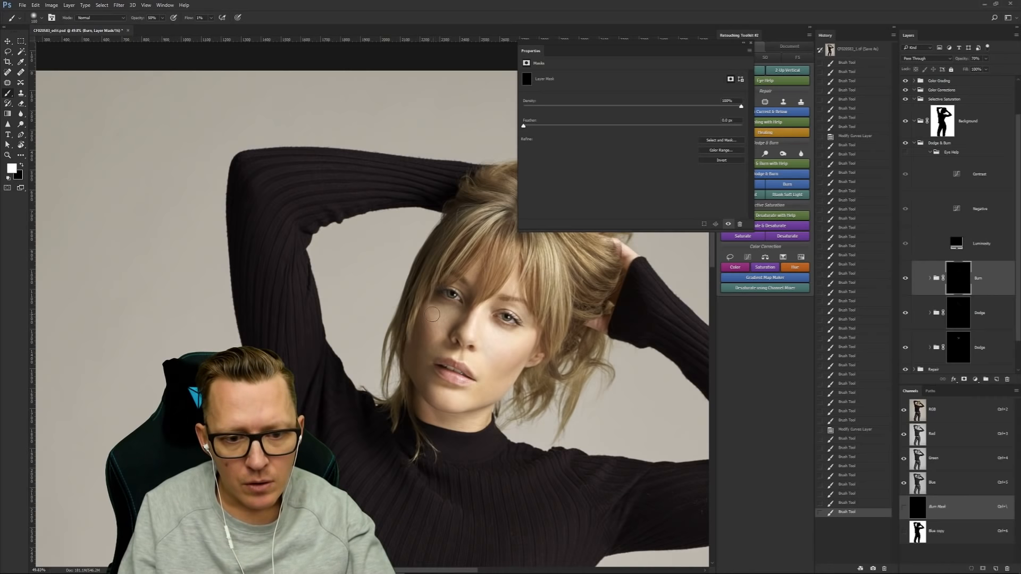
pyautogui.moveTo(428, 311)
pyautogui.mouseDown()
pyautogui.moveTo(429, 348)
pyautogui.moveTo(430, 321)
pyautogui.mouseUp()
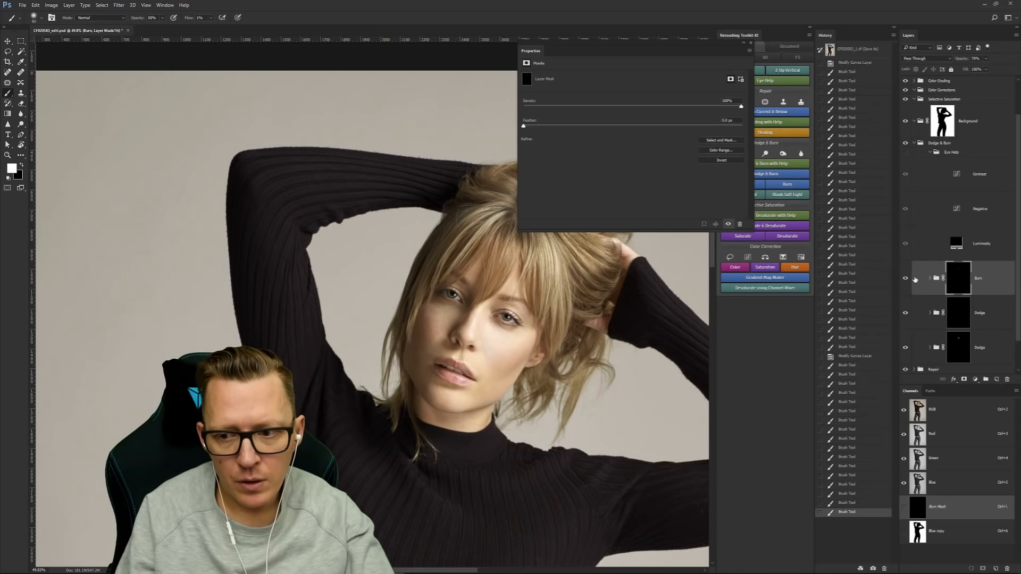
# Step: Compare the burned cheek with and without the Dodge & Burn group, leaving the group visible
pyautogui.click(905, 143)
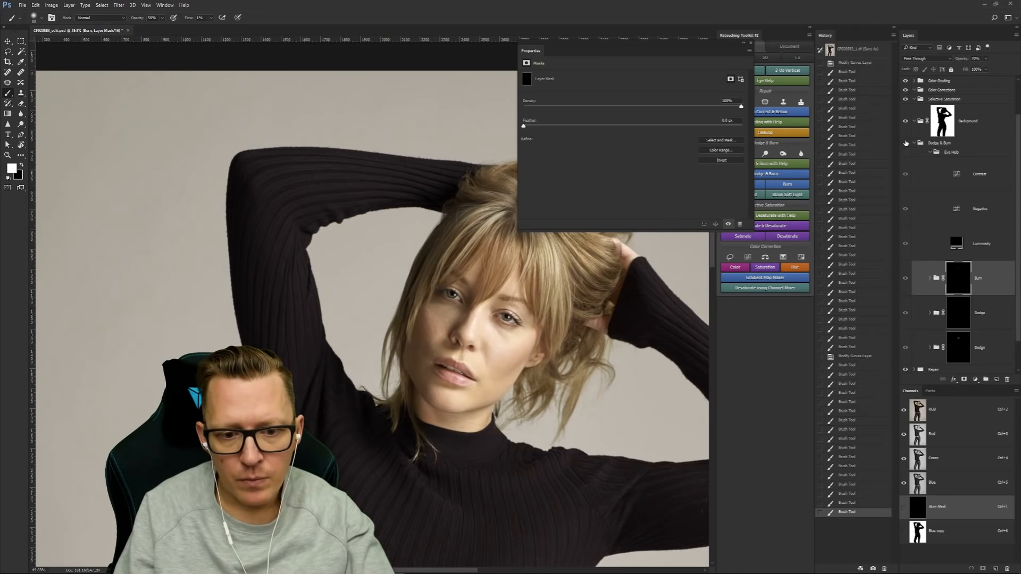
pyautogui.click(906, 143)
pyautogui.click(905, 143)
pyautogui.click(905, 143)
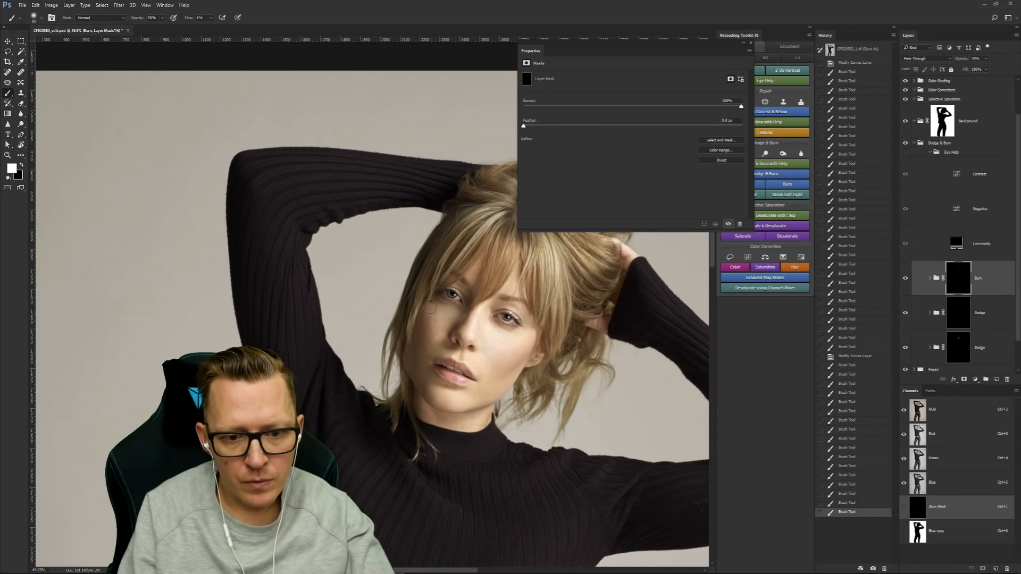
# Step: Paint more burn strokes on the shaded cheek, beside the nose and around the corner of the mouth
pyautogui.moveTo(431, 310)
pyautogui.mouseDown()
pyautogui.moveTo(464, 339)
pyautogui.moveTo(430, 316)
pyautogui.mouseUp()
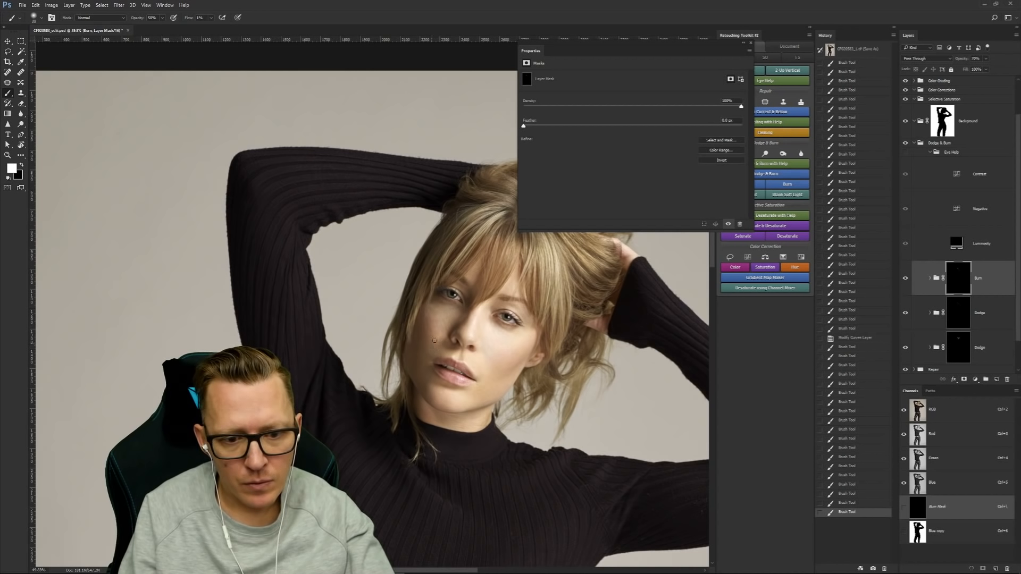
pyautogui.moveTo(434, 341); pyautogui.dragTo(424, 363)
pyautogui.click(452, 330)
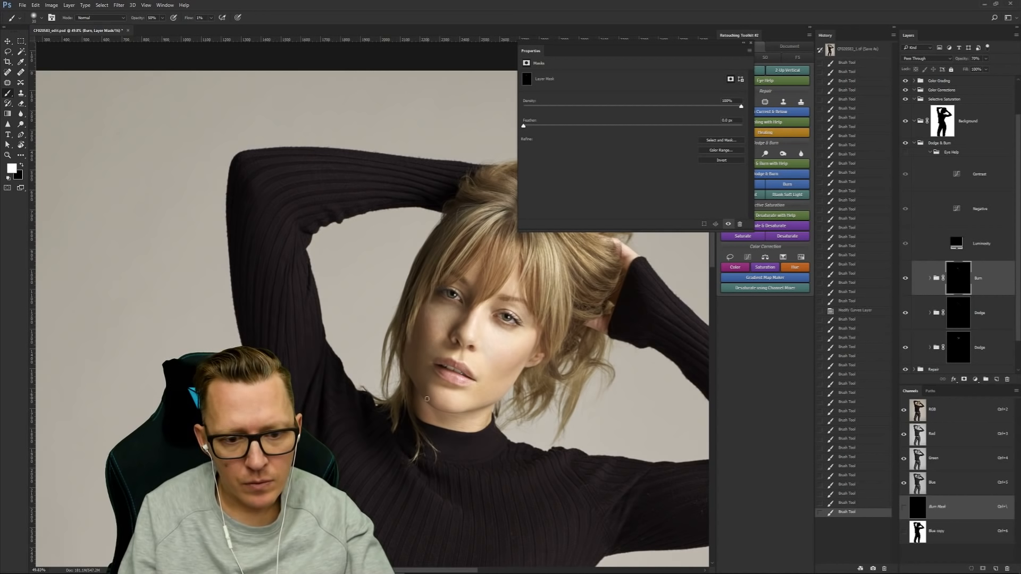
pyautogui.click(428, 362)
pyautogui.click(432, 367)
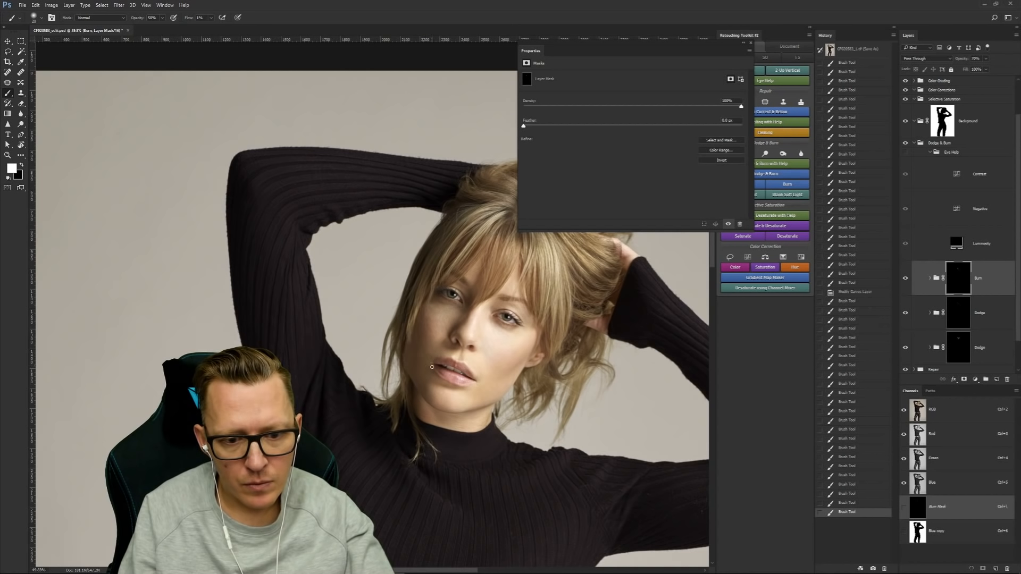
pyautogui.moveTo(429, 369); pyautogui.dragTo(431, 363)
pyautogui.click(430, 363)
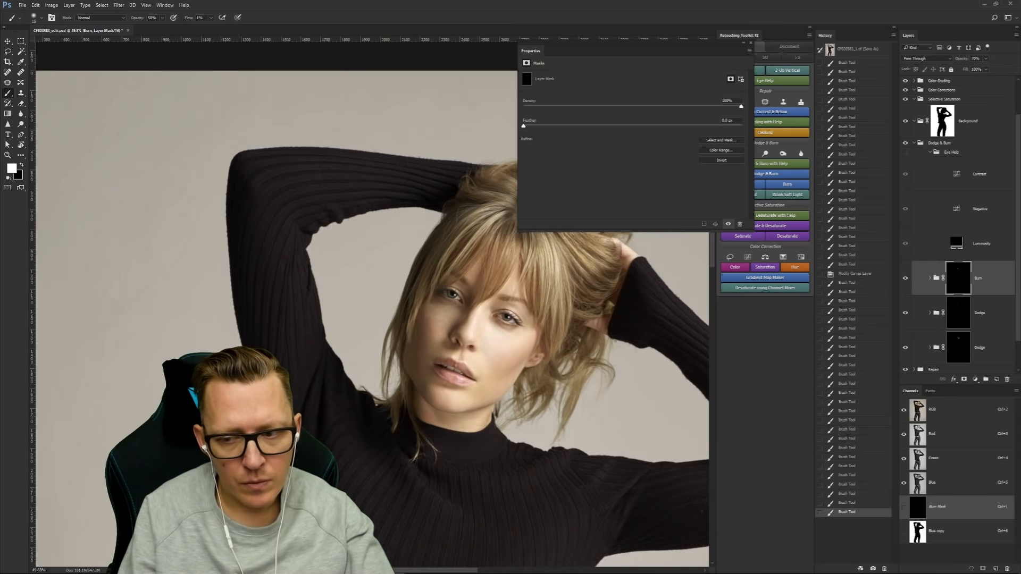
# Step: Lighten the skin below the lips, the chin and the jaw on the mask of the upper Dodge group
pyautogui.click(957, 313)
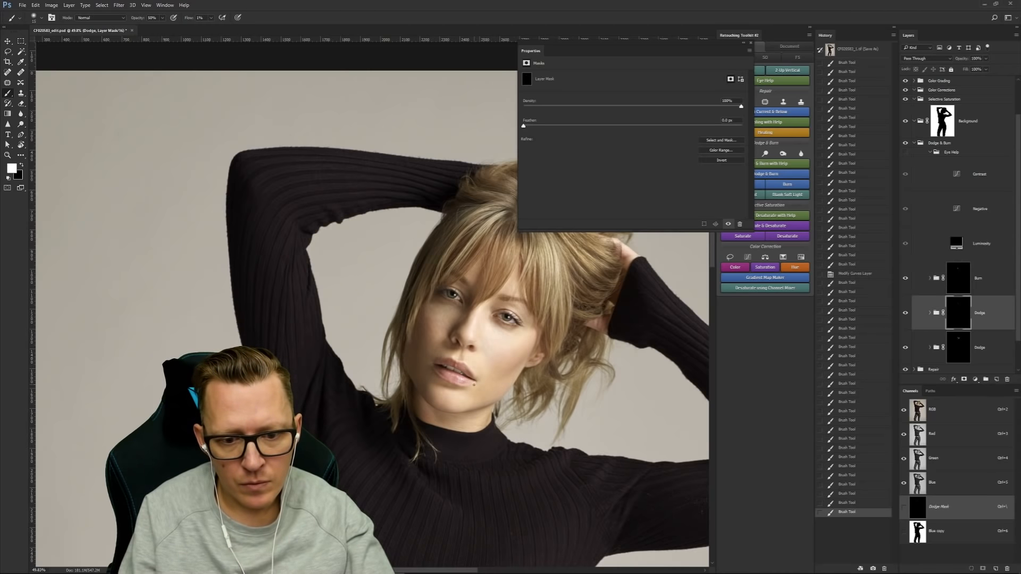
pyautogui.moveTo(479, 374); pyautogui.dragTo(448, 417)
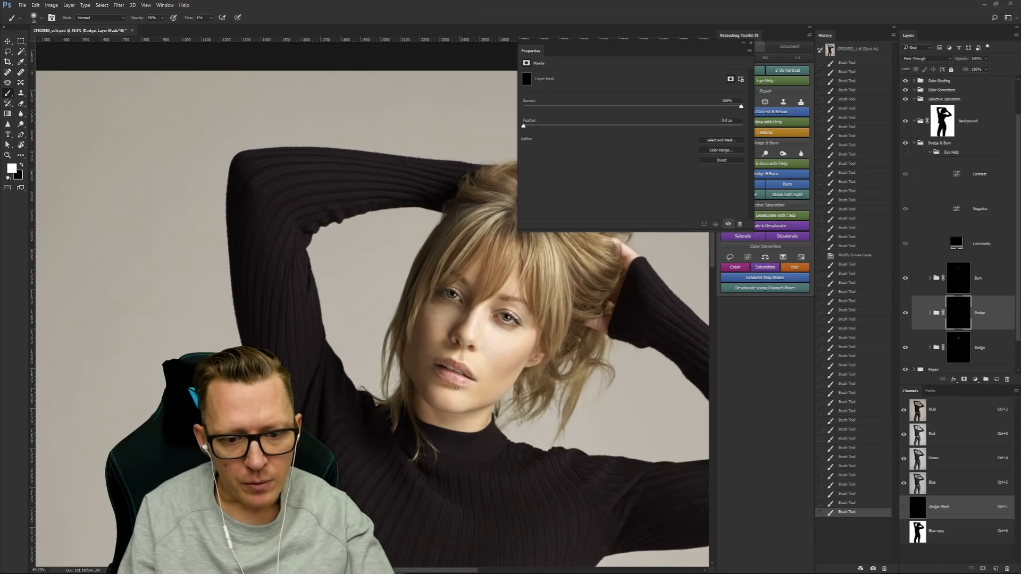
pyautogui.moveTo(464, 388); pyautogui.dragTo(416, 383)
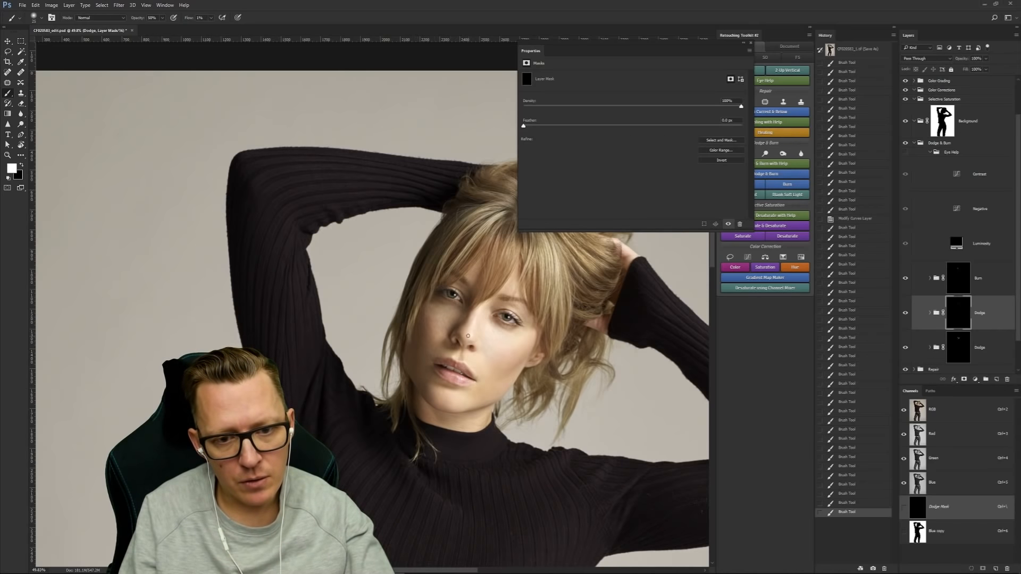
pyautogui.press('z')
pyautogui.keyDown('alt'); pyautogui.click(462, 356); pyautogui.keyUp('alt')
pyautogui.keyDown('alt'); pyautogui.click(462, 359); pyautogui.keyUp('alt')
pyautogui.moveTo(485, 438); pyautogui.dragTo(430, 351)
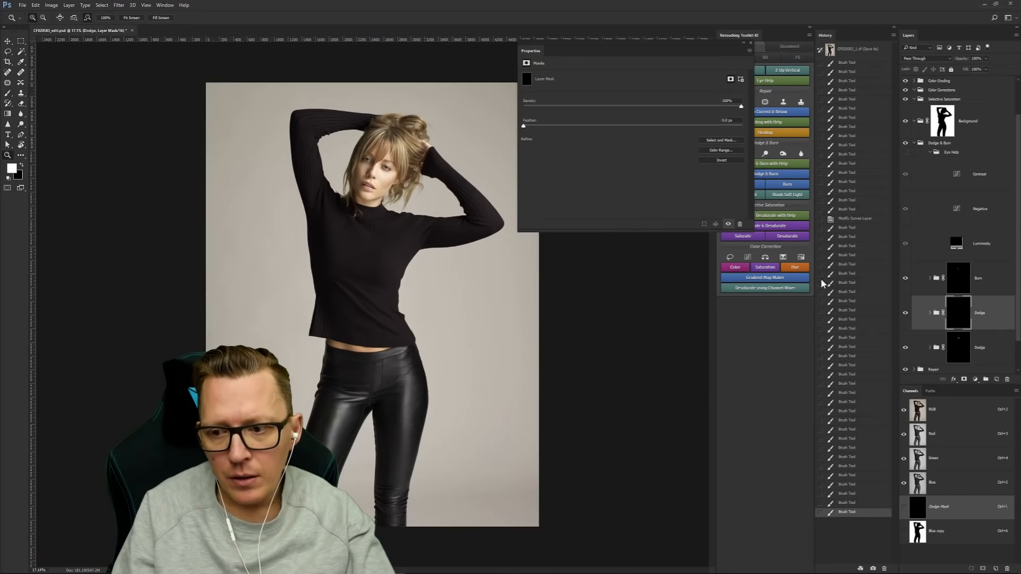
# Step: Select the Burn group's mask, collapse the Eye Help group in Dodge & Burn, and bring the eyes into close view
pyautogui.click(958, 278)
pyautogui.click(929, 152)
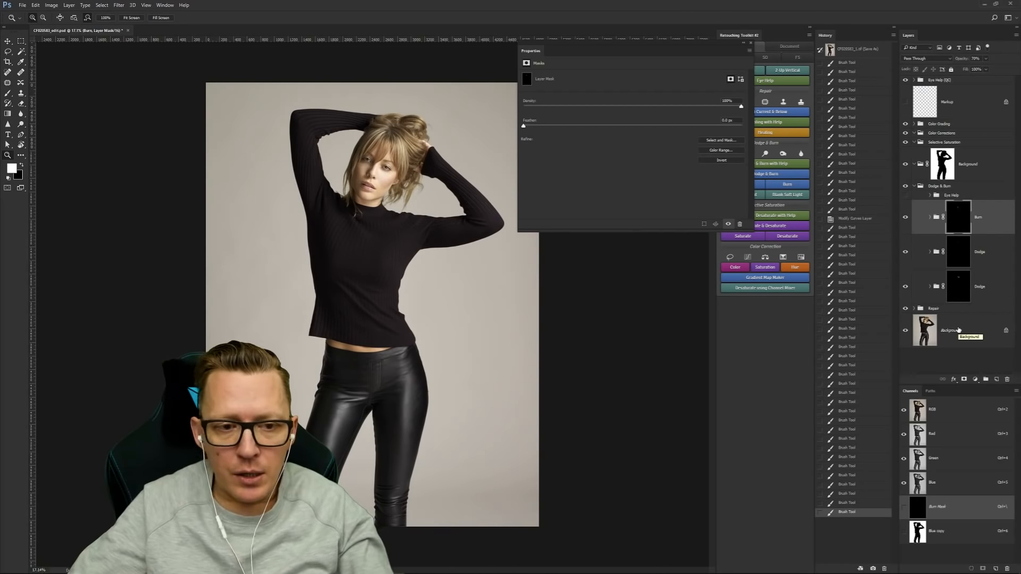
pyautogui.moveTo(373, 170); pyautogui.dragTo(441, 169)
pyautogui.moveTo(319, 227); pyautogui.dragTo(228, 356)
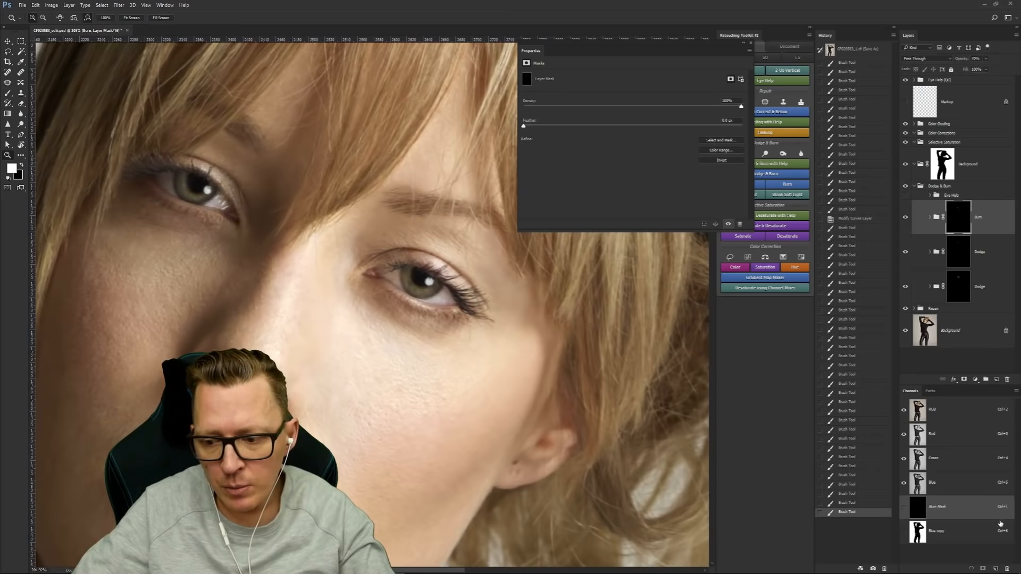
# Step: Delete the Healing layer from the Repair group, keeping Stamp Visible Below selected, and close the layer properties
pyautogui.click(914, 309)
pyautogui.scroll(-1, 983, 337)
pyautogui.scroll(-3, 983, 338)
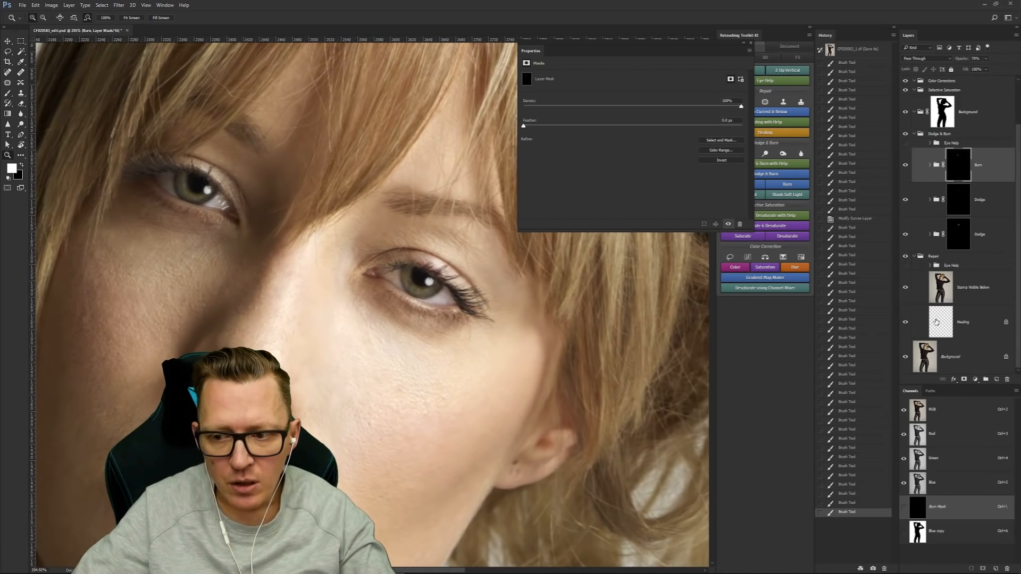
pyautogui.click(945, 289)
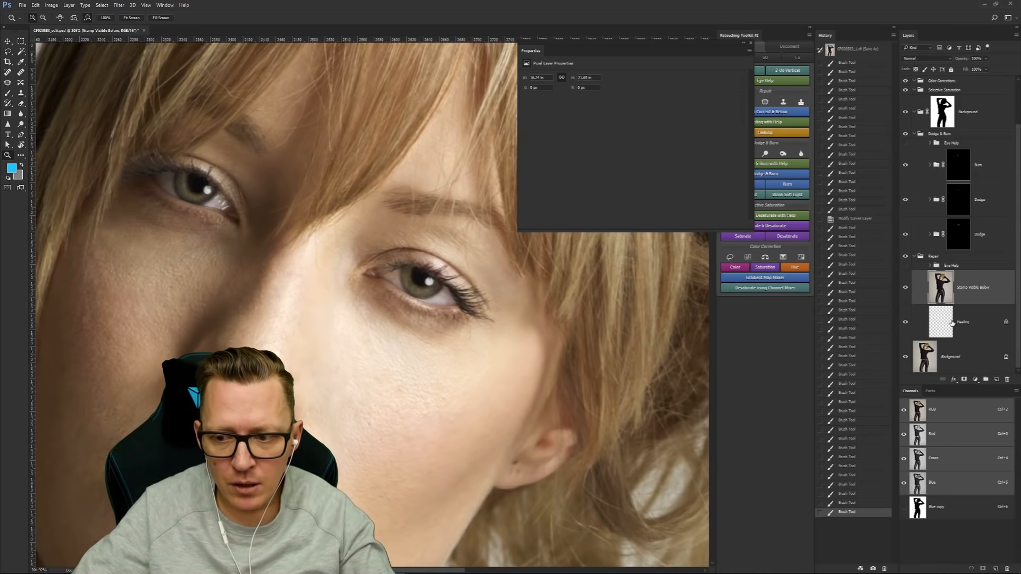
pyautogui.moveTo(952, 323); pyautogui.dragTo(1008, 379)
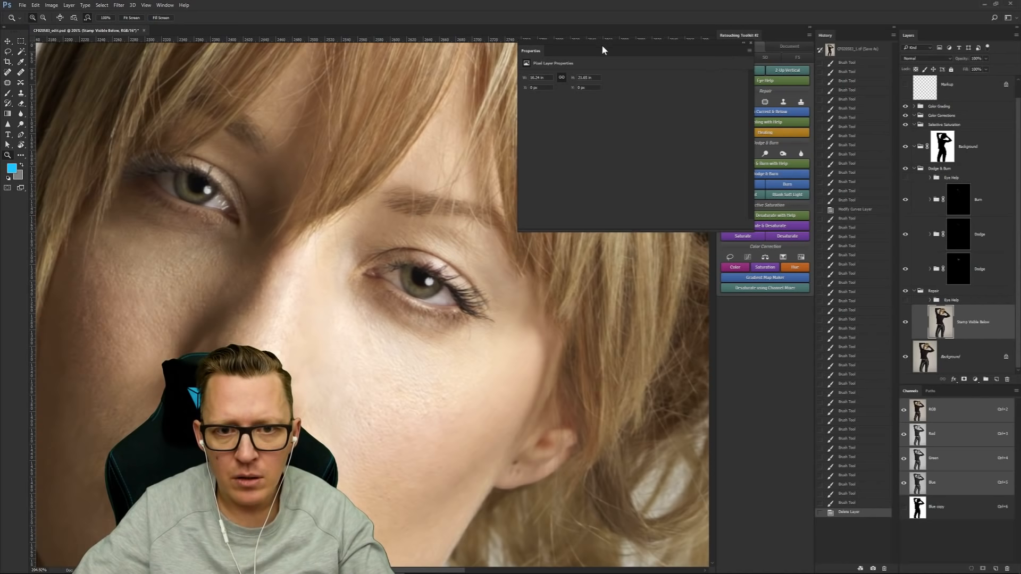
pyautogui.click(751, 42)
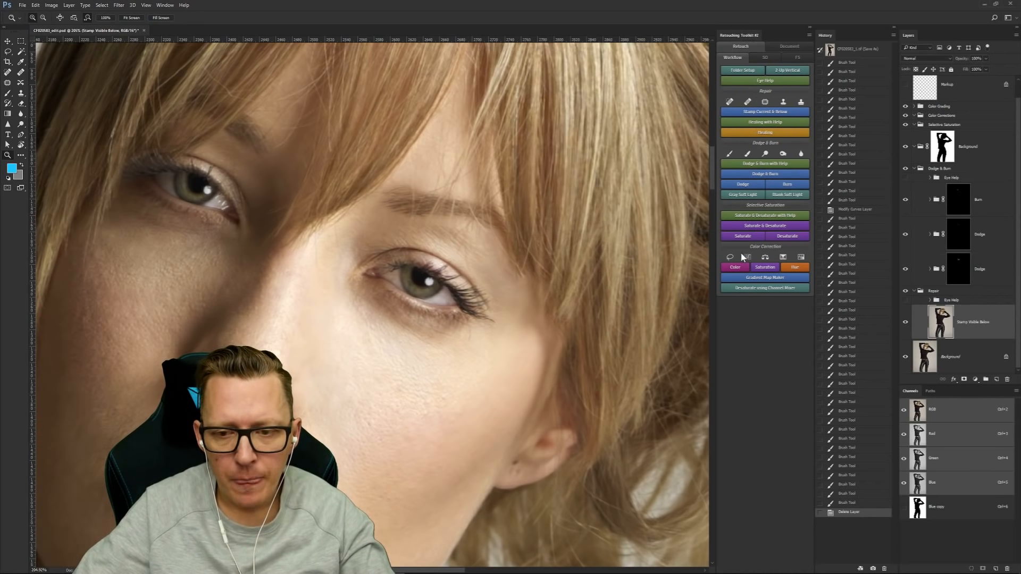
# Step: Remove stray hairs from the eyelid below the brow and around the nose bridge with the Spot Healing Brush on Stamp Visible Below
pyautogui.click(729, 154)
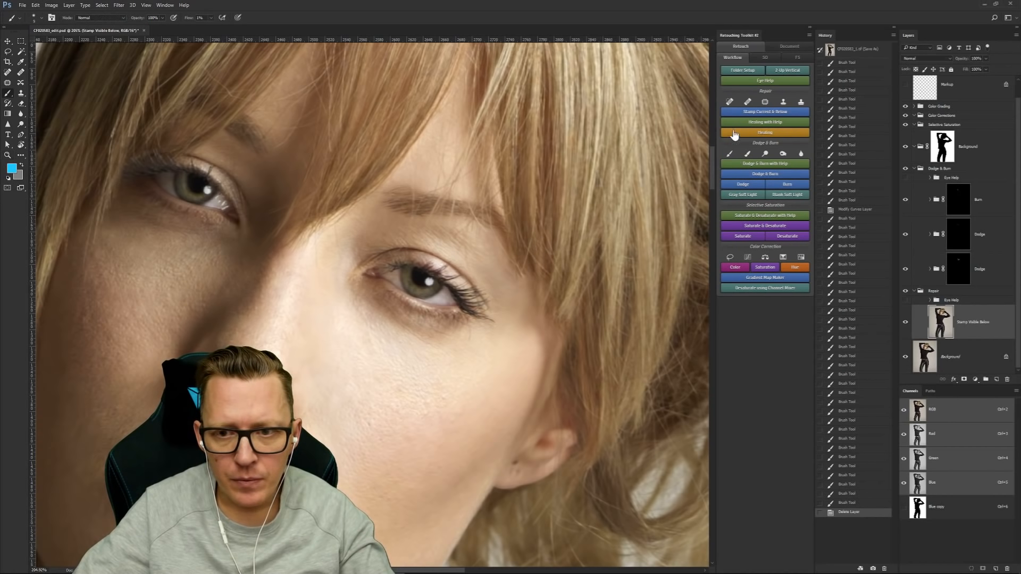
pyautogui.click(730, 102)
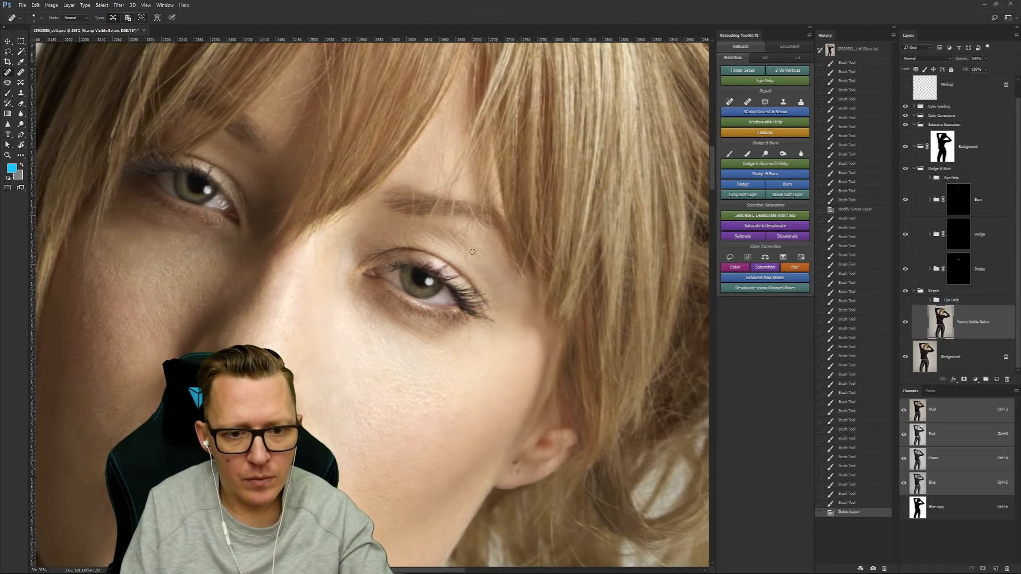
pyautogui.moveTo(467, 245)
pyautogui.mouseDown()
pyautogui.moveTo(470, 274)
pyautogui.moveTo(457, 246)
pyautogui.moveTo(466, 234)
pyautogui.mouseUp()
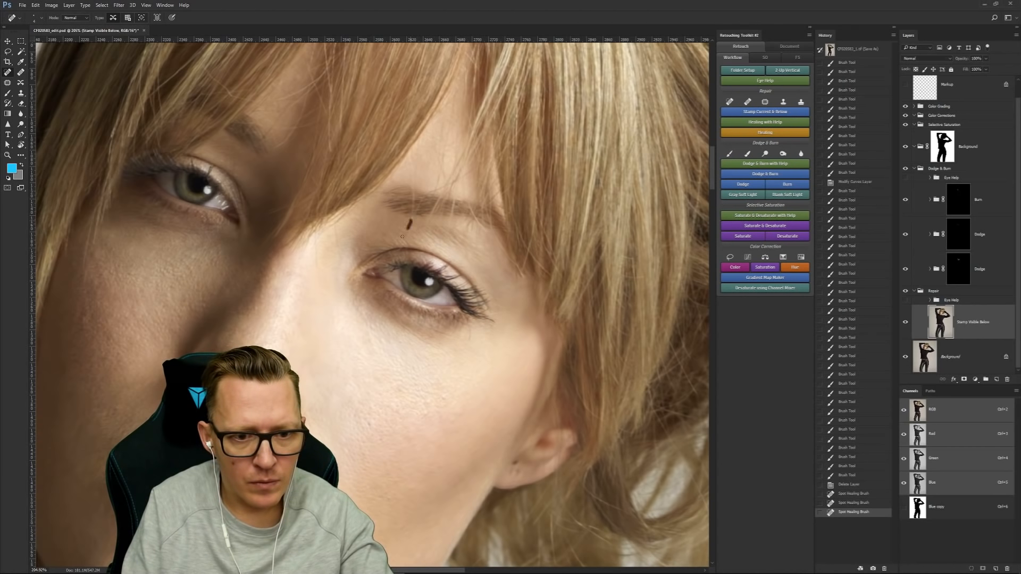
pyautogui.moveTo(336, 233)
pyautogui.mouseDown()
pyautogui.moveTo(340, 260)
pyautogui.moveTo(319, 269)
pyautogui.mouseUp()
pyautogui.moveTo(285, 208); pyautogui.dragTo(286, 209)
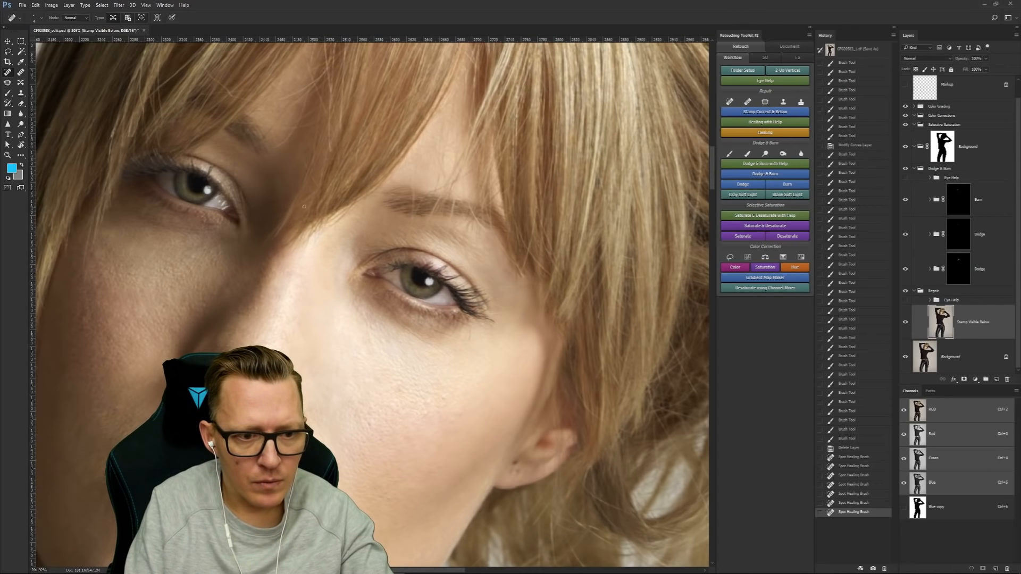
# Step: Rotate the canvas sideways and heal the stray hairs crossing the fringe above the shaded eye
pyautogui.moveTo(388, 182)
pyautogui.mouseDown()
pyautogui.moveTo(477, 213)
pyautogui.moveTo(518, 288)
pyautogui.moveTo(519, 349)
pyautogui.mouseUp()
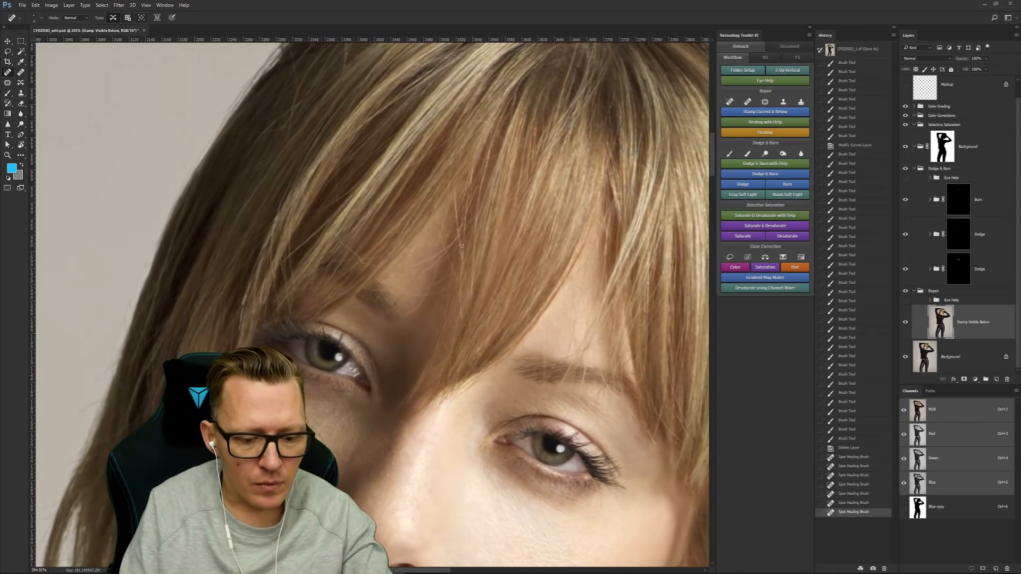
pyautogui.press('r')
pyautogui.moveTo(445, 331)
pyautogui.mouseDown()
pyautogui.moveTo(452, 313)
pyautogui.moveTo(462, 327)
pyautogui.moveTo(447, 354)
pyautogui.mouseUp()
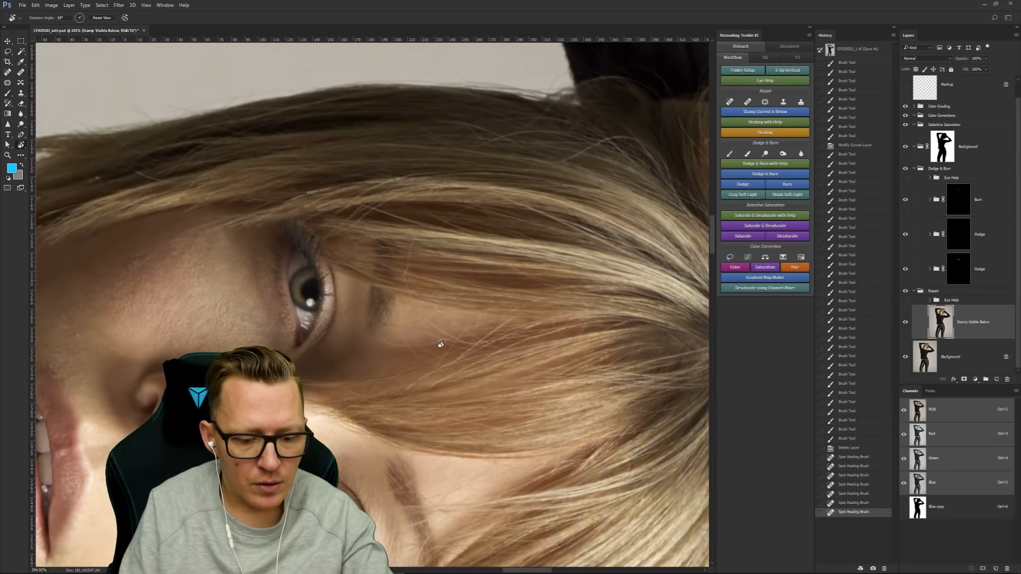
pyautogui.press('j')
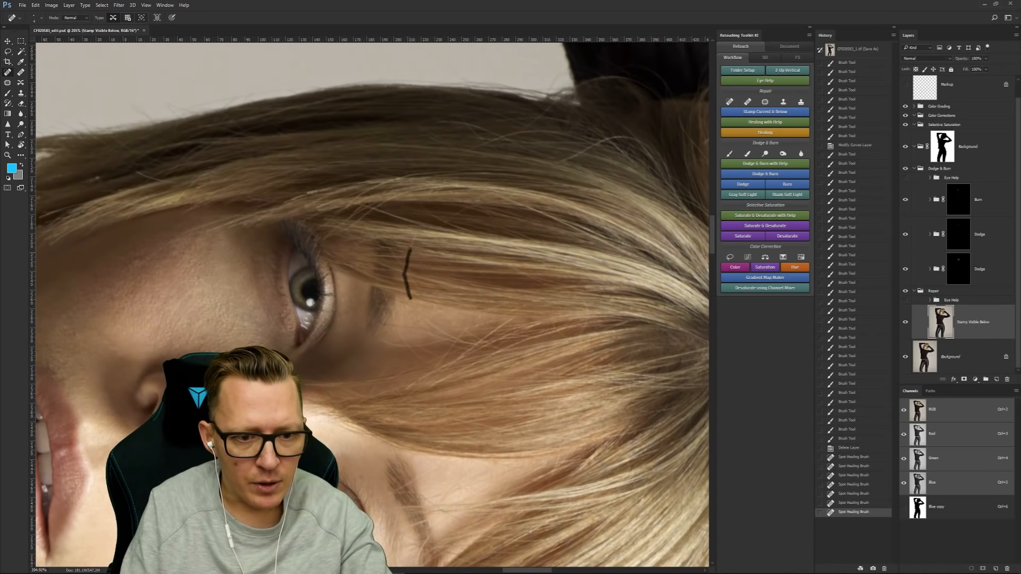
pyautogui.moveTo(410, 249); pyautogui.dragTo(410, 238)
pyautogui.moveTo(410, 290); pyautogui.dragTo(415, 296)
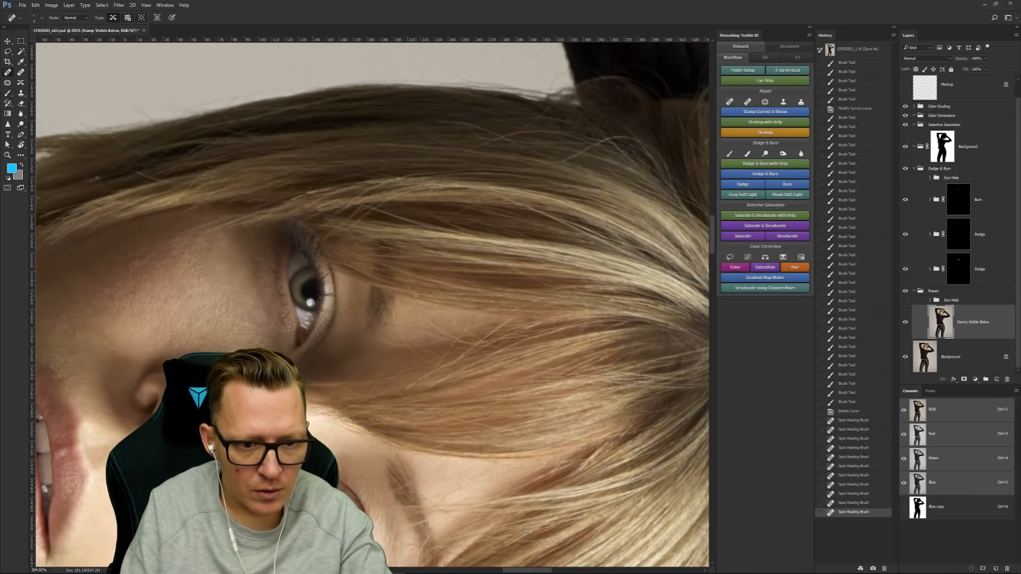
pyautogui.click(405, 285)
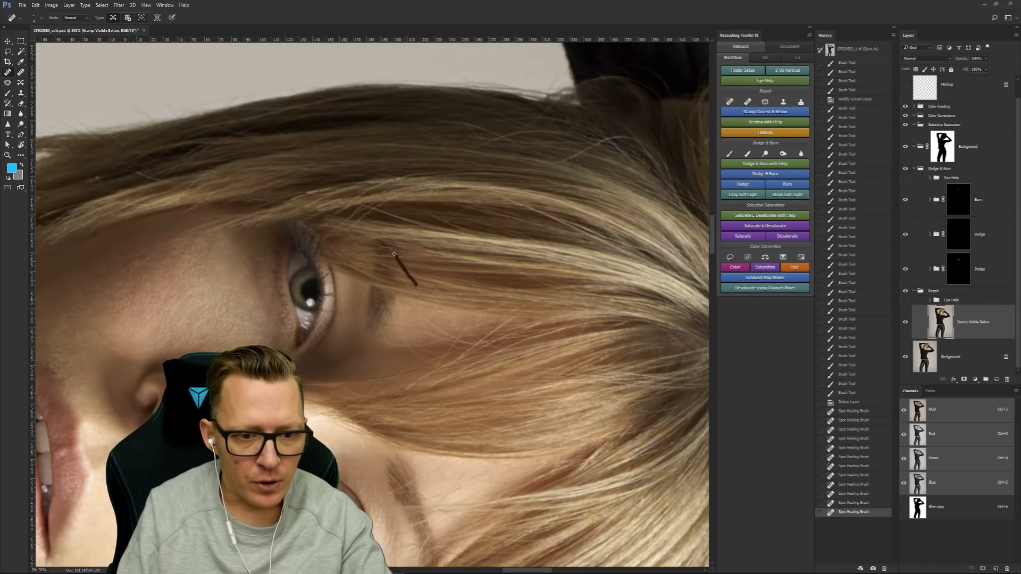
pyautogui.moveTo(394, 254); pyautogui.dragTo(388, 246)
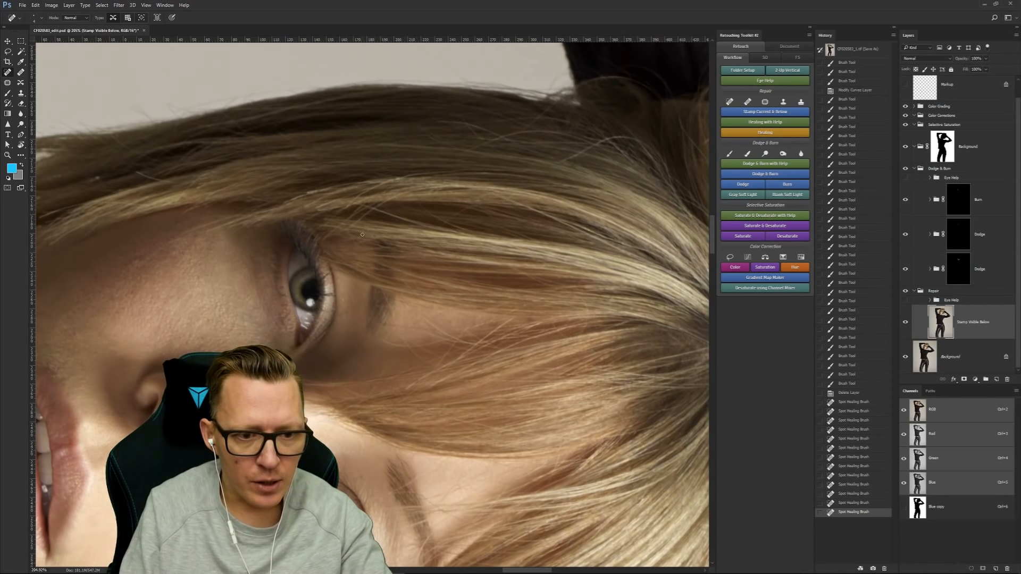
pyautogui.moveTo(348, 230); pyautogui.dragTo(357, 245)
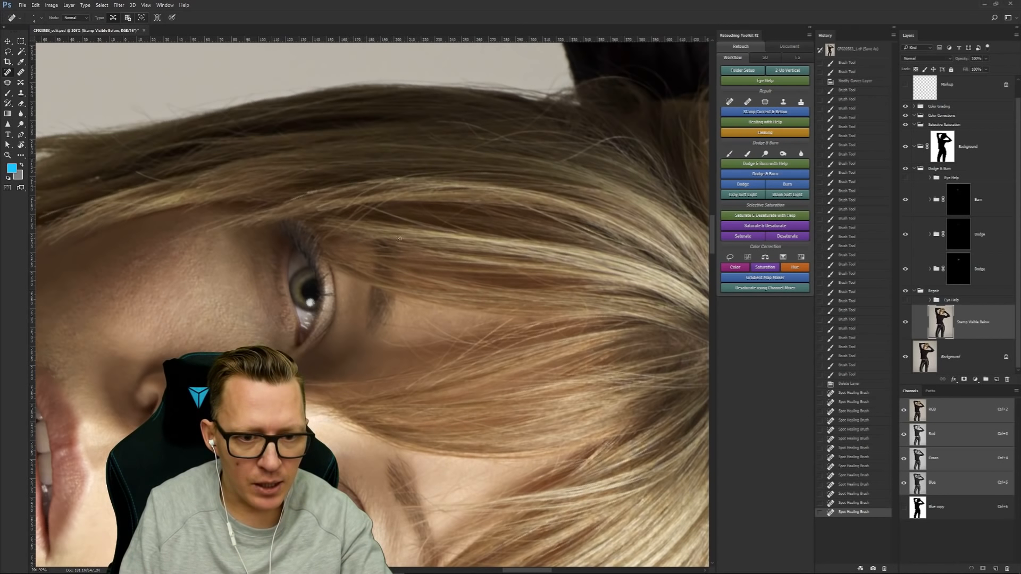
# Step: Heal the stray hairs and specks in the hair strands bordering the shaded cheek
pyautogui.moveTo(273, 246)
pyautogui.mouseDown()
pyautogui.moveTo(317, 237)
pyautogui.moveTo(477, 287)
pyautogui.mouseUp()
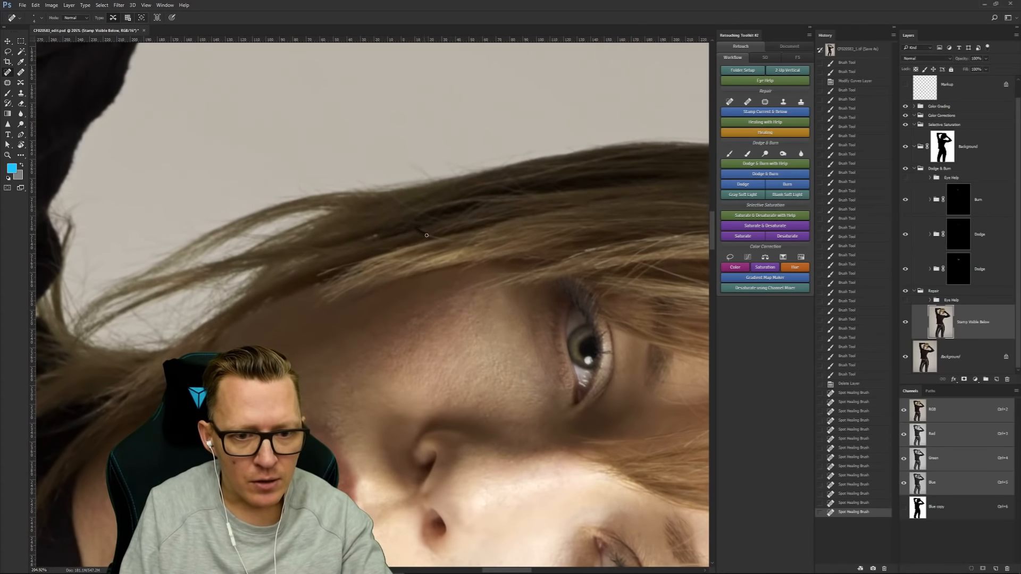
pyautogui.moveTo(451, 241); pyautogui.dragTo(451, 242)
pyautogui.click(415, 231)
pyautogui.moveTo(376, 234); pyautogui.dragTo(355, 246)
pyautogui.click(367, 240)
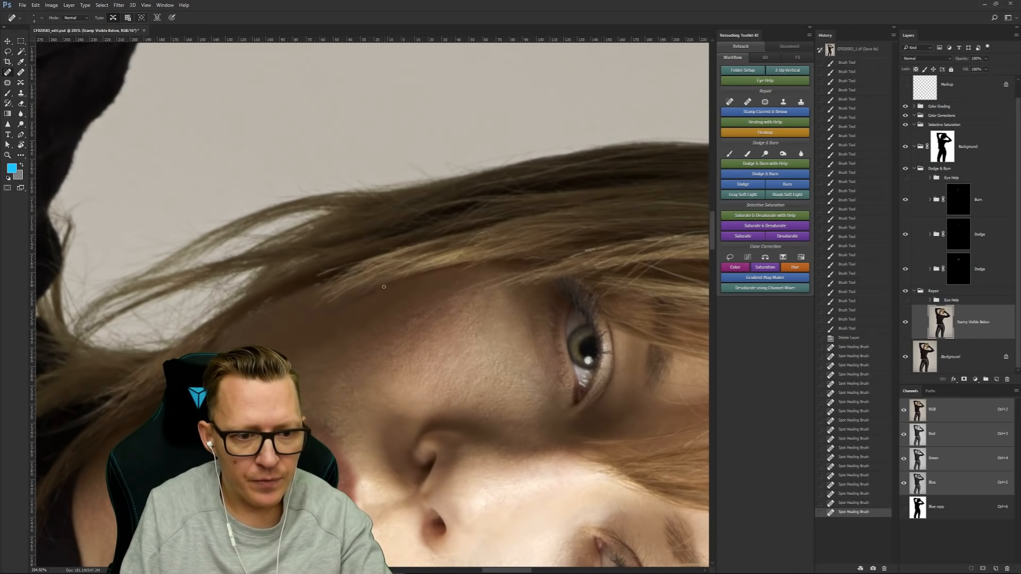
pyautogui.moveTo(321, 282); pyautogui.dragTo(307, 289)
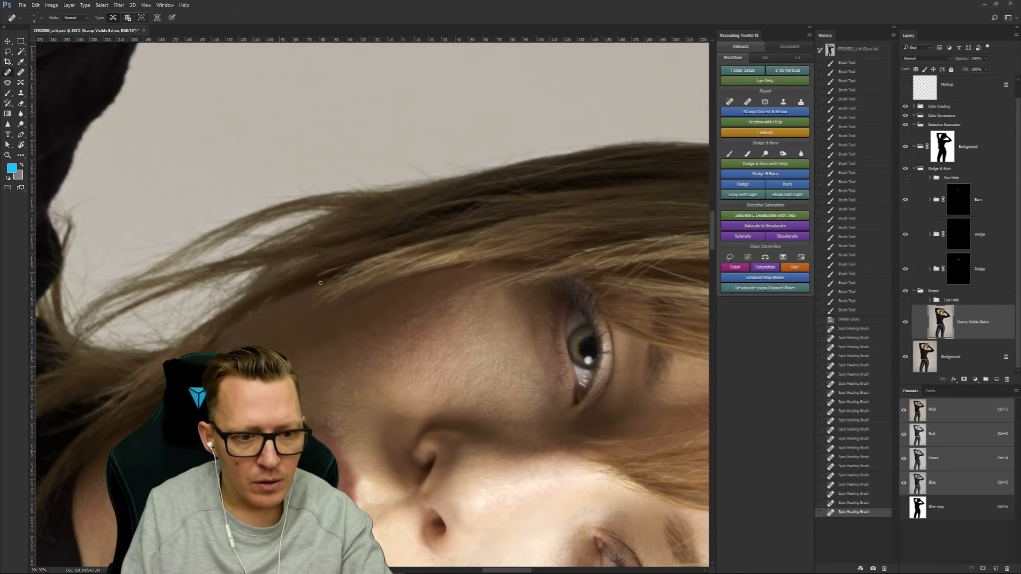
pyautogui.moveTo(320, 282); pyautogui.dragTo(316, 288)
pyautogui.click(280, 326)
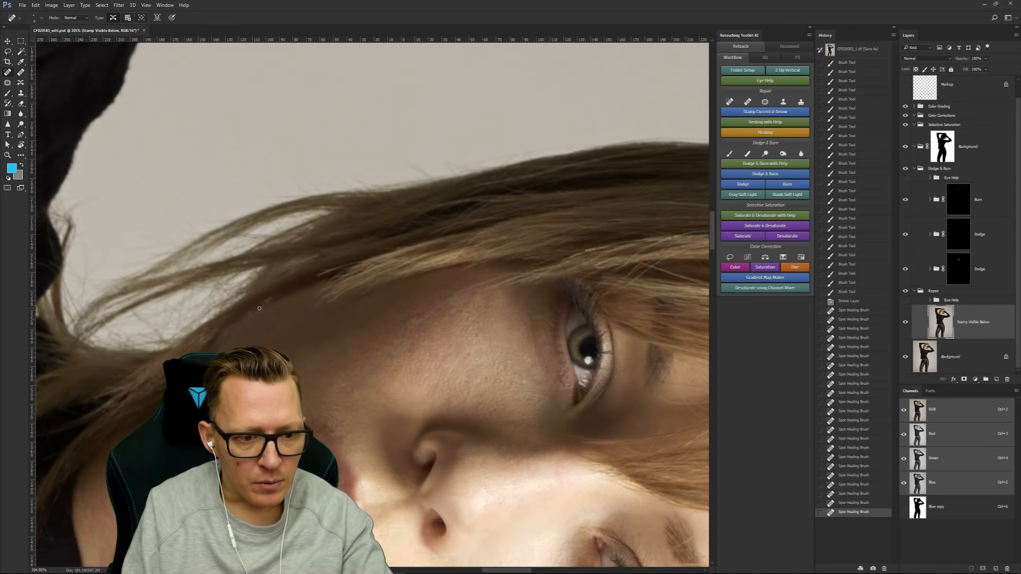
pyautogui.press('r')
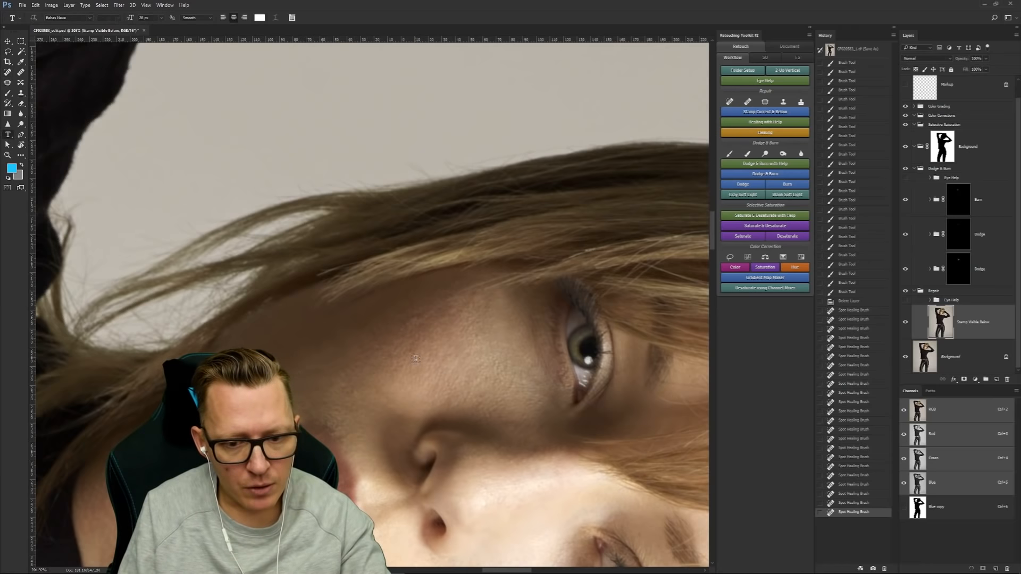
# Step: Reset the canvas rotation and zoom out to review the whole figure
pyautogui.press('Escape')
pyautogui.press('z')
pyautogui.scroll(-5, 450, 332)
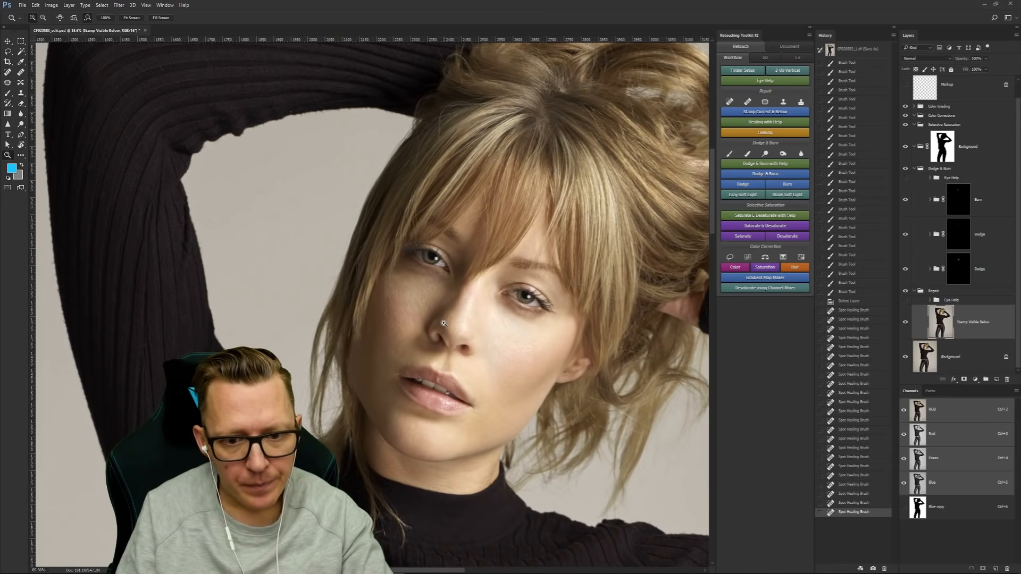
pyautogui.moveTo(534, 348); pyautogui.dragTo(468, 348)
pyautogui.moveTo(515, 387); pyautogui.dragTo(466, 243)
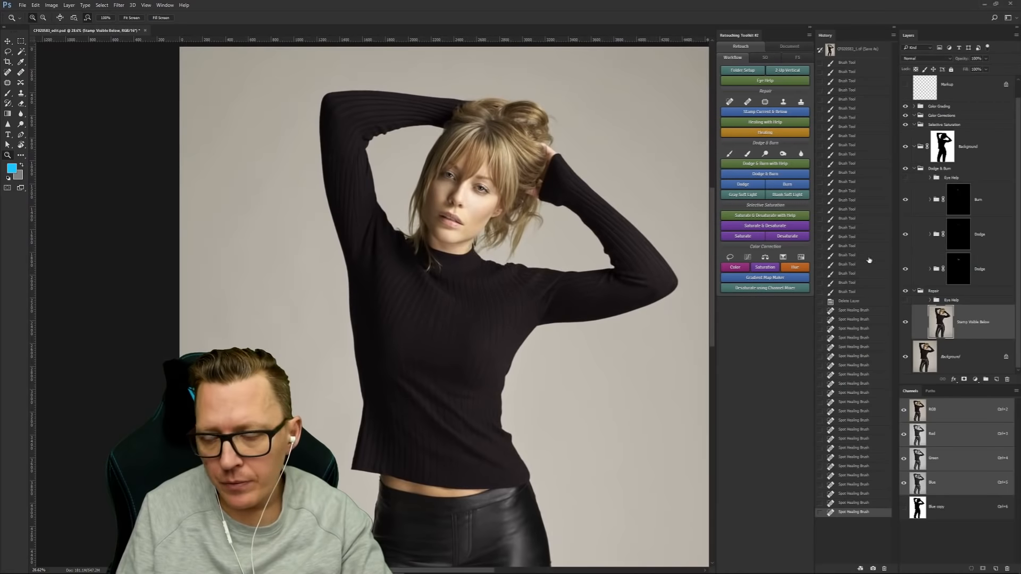
pyautogui.click(958, 198)
pyautogui.press('d')
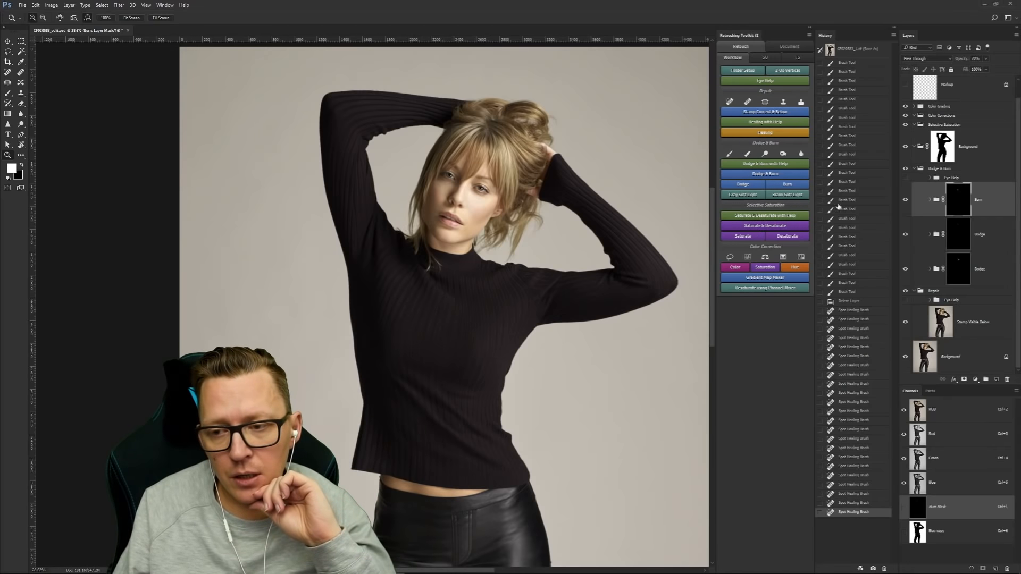
pyautogui.click(945, 172)
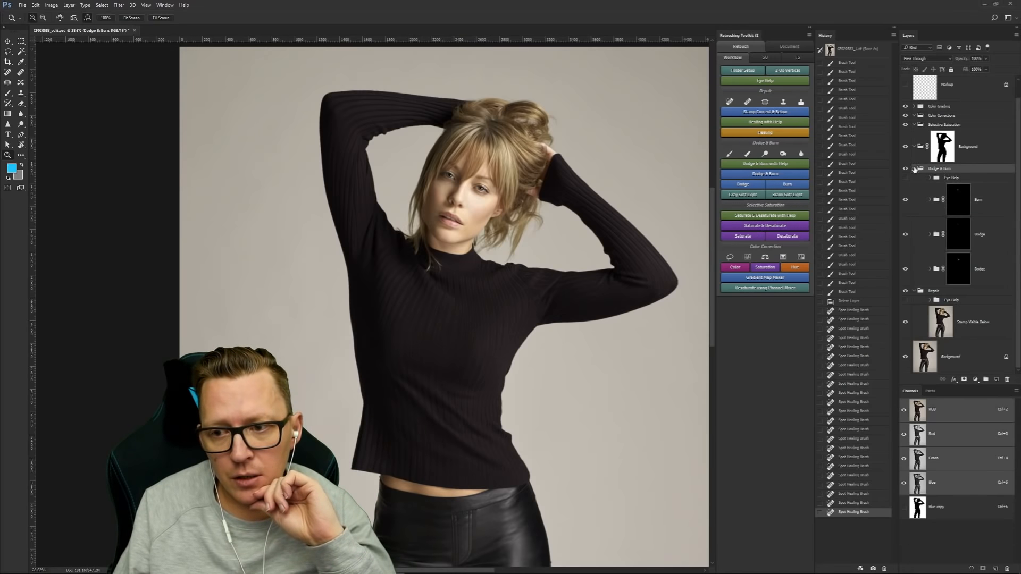
pyautogui.click(914, 168)
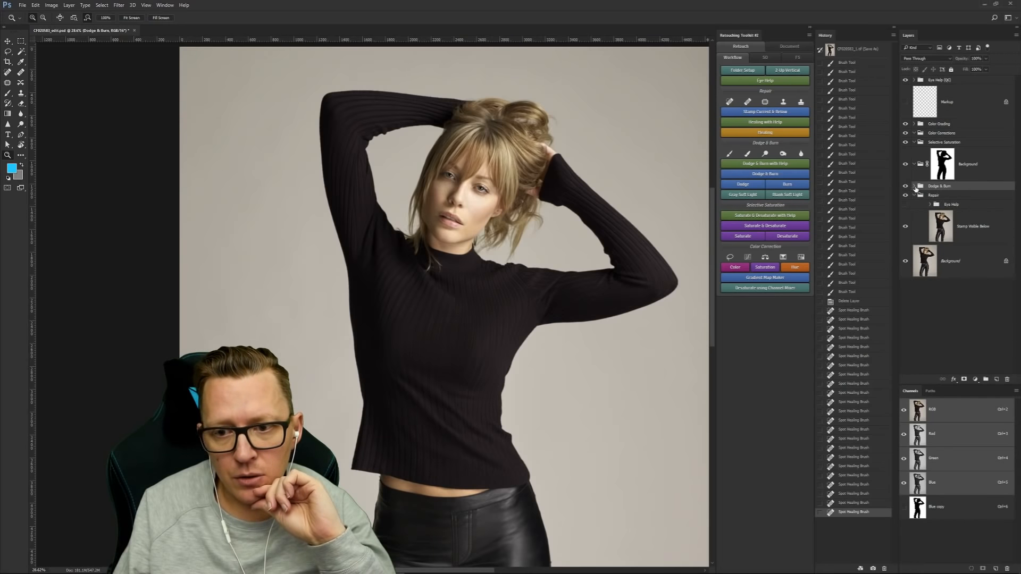
pyautogui.click(777, 174)
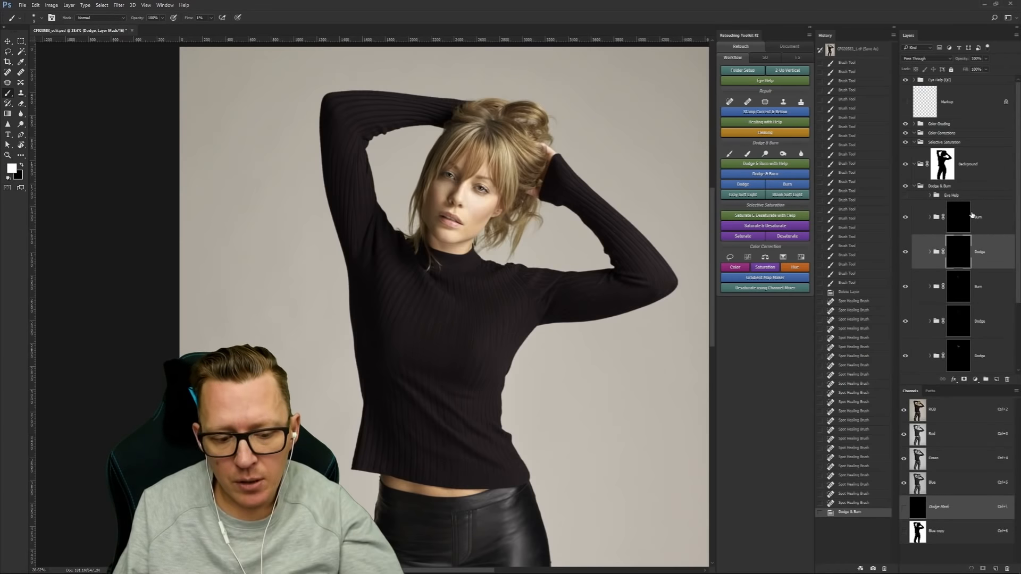
pyautogui.hotkey('ctrl', 'z')
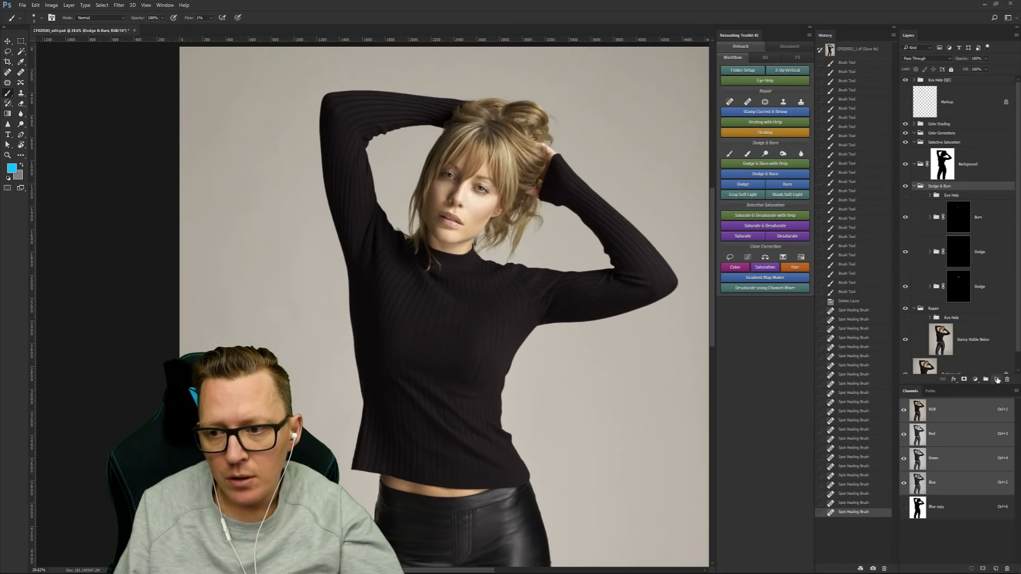
# Step: Generate a second Dodge & Burn group from a temporary blank layer above the existing one, delete that layer and move the group out of Background
pyautogui.click(996, 380)
pyautogui.moveTo(954, 205); pyautogui.dragTo(954, 181)
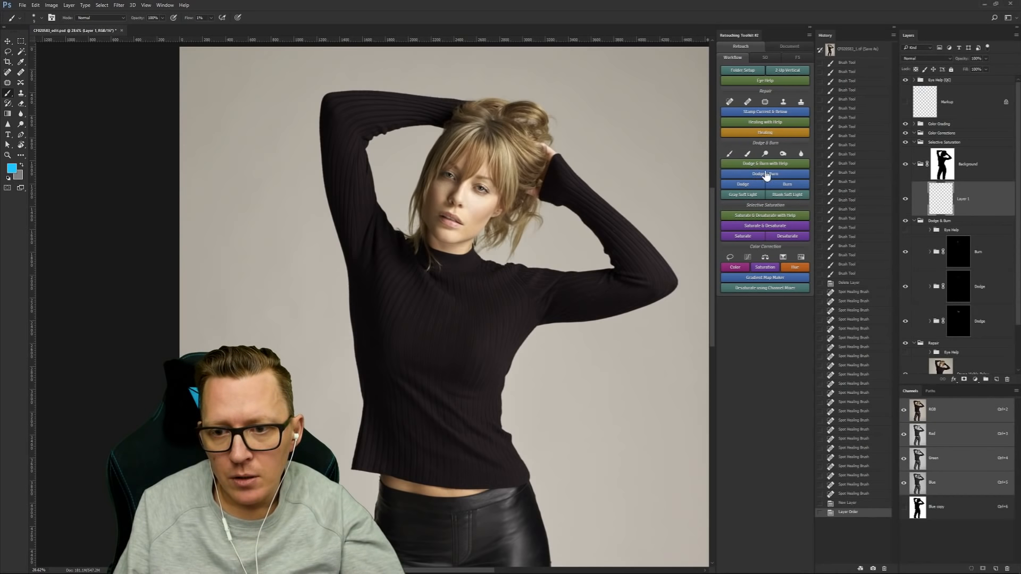
pyautogui.click(765, 174)
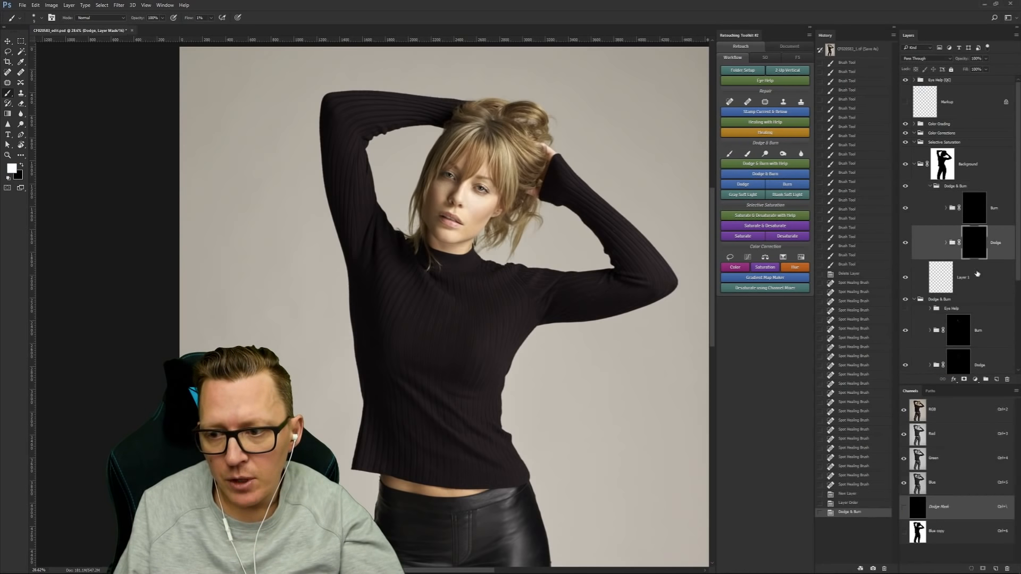
pyautogui.moveTo(977, 273)
pyautogui.mouseDown()
pyautogui.moveTo(979, 342)
pyautogui.moveTo(1007, 378)
pyautogui.mouseUp()
pyautogui.moveTo(938, 265); pyautogui.dragTo(926, 260)
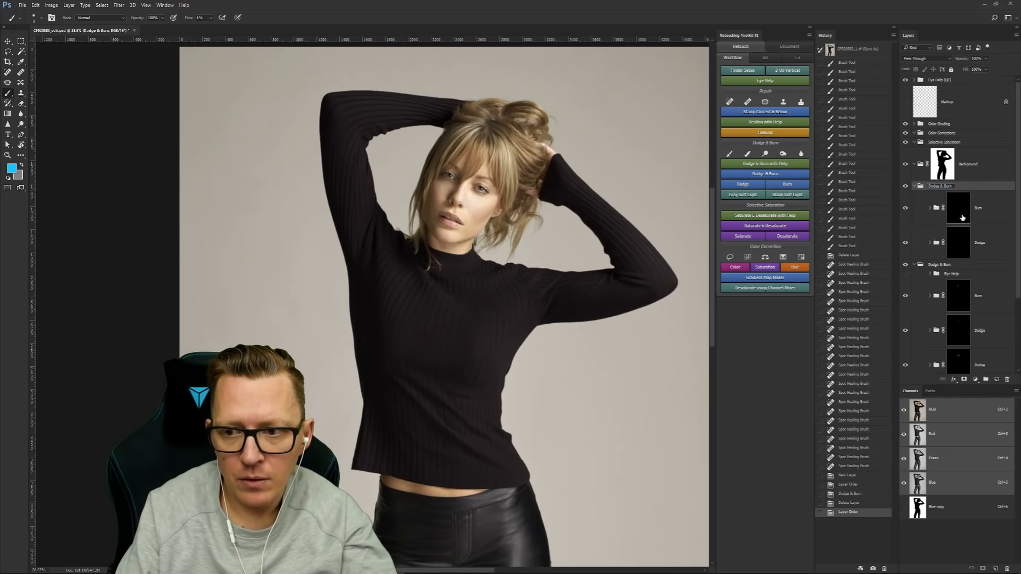
# Step: Rename the new upper Dodge & Burn group as Dodge & Burn Contour
pyautogui.press('BackSpace')
pyautogui.press('BackSpace')
pyautogui.press('BackSpace')
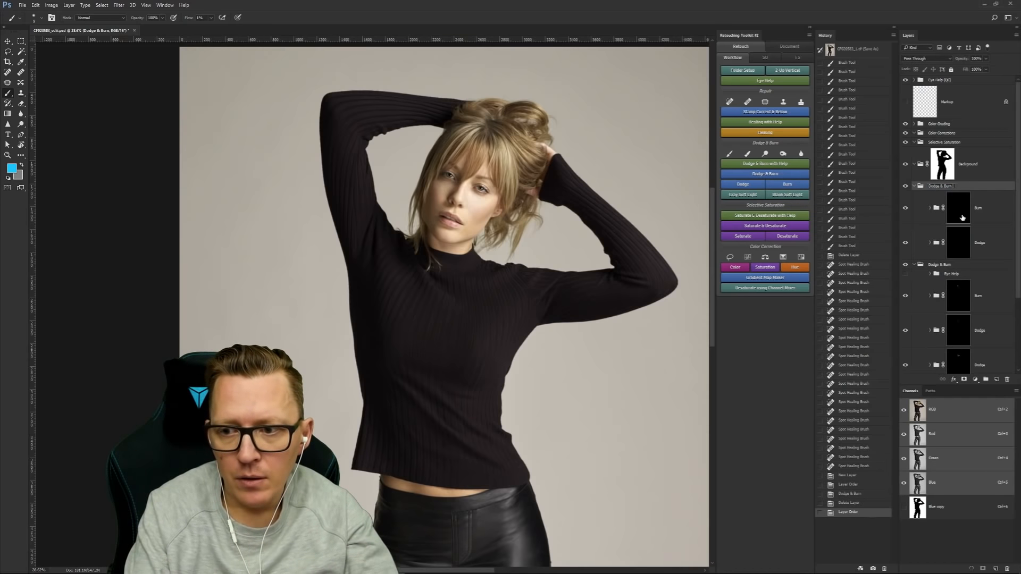
pyautogui.write('Contou')
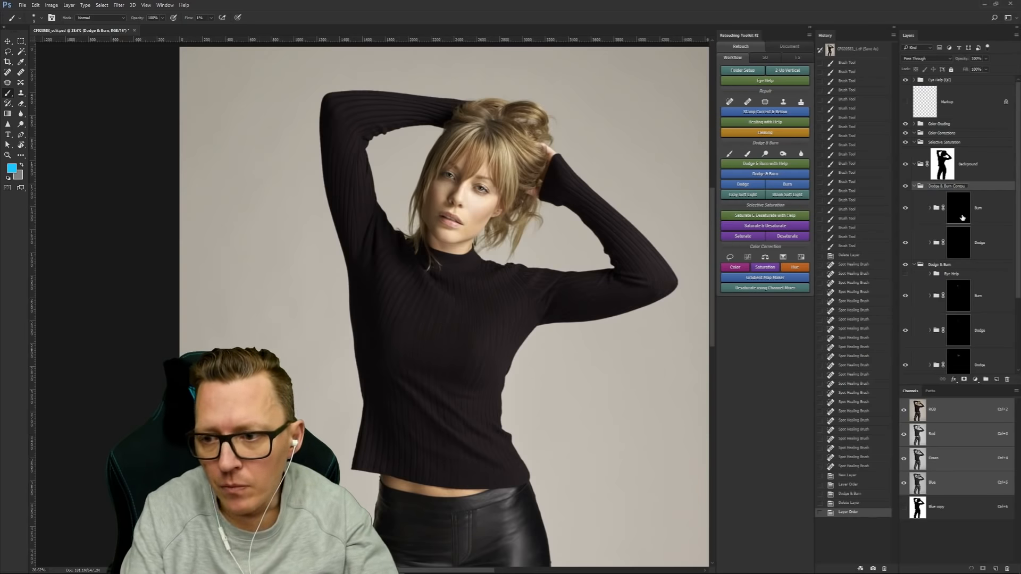
pyautogui.write('r')
pyautogui.press('Return')
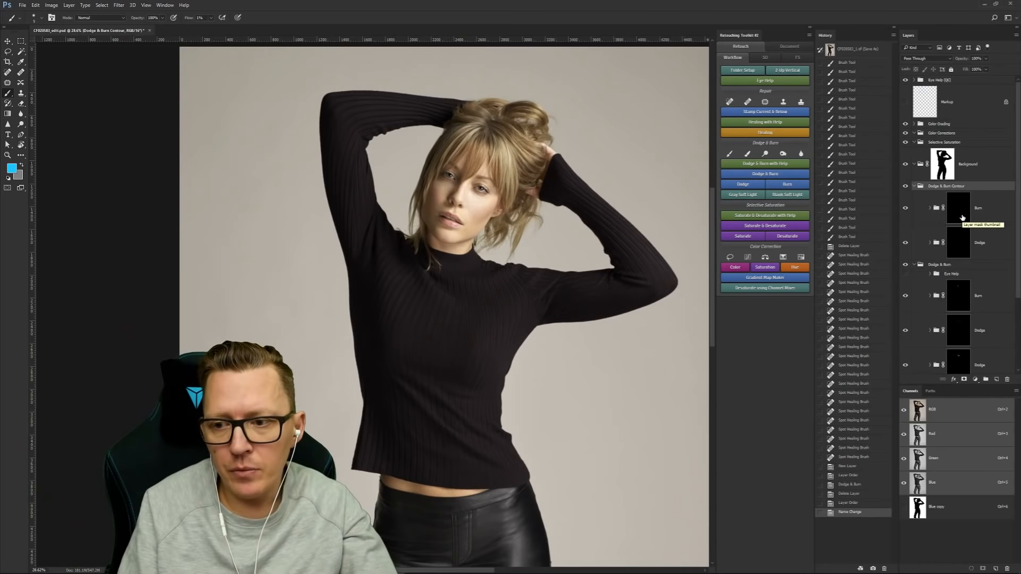
# Step: Brighten the nose, the area under the shaded eye and the chin with a small 1% flow white brush on the contour group's Dodge mask
pyautogui.click(961, 252)
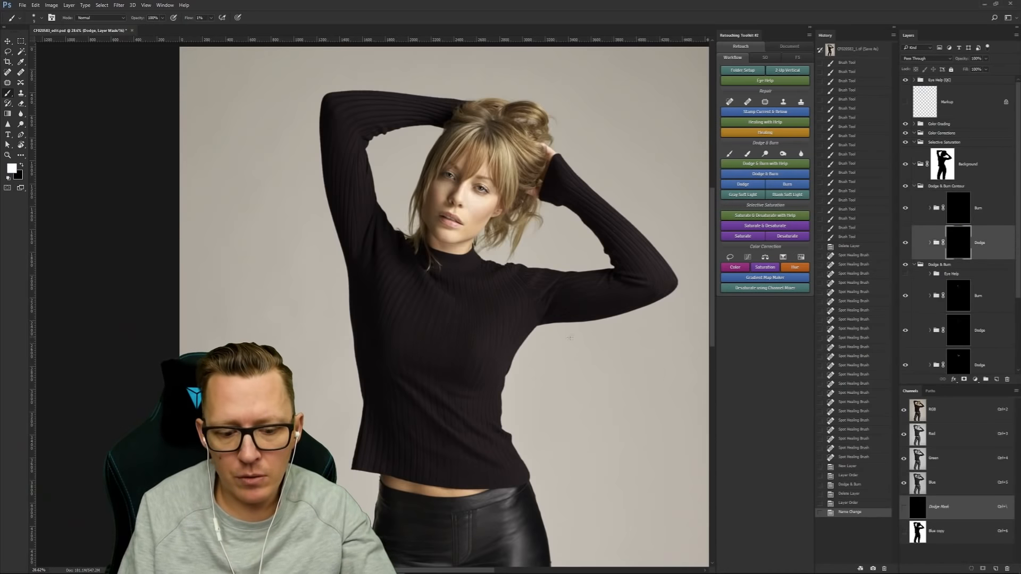
pyautogui.moveTo(433, 288)
pyautogui.mouseDown()
pyautogui.moveTo(469, 295)
pyautogui.moveTo(426, 362)
pyautogui.moveTo(436, 307)
pyautogui.moveTo(425, 311)
pyautogui.mouseUp()
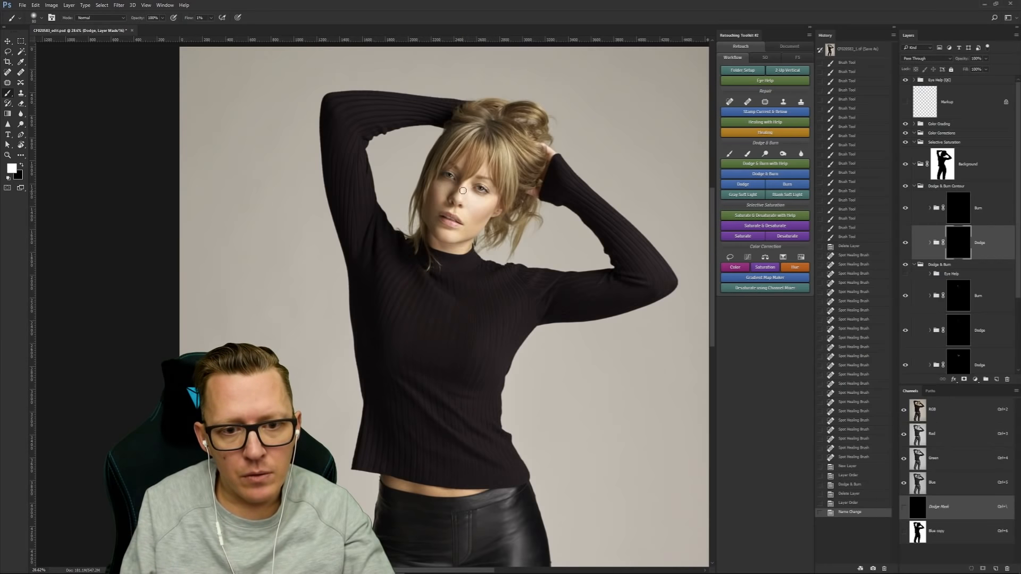
pyautogui.press('[')
pyautogui.press('[')
pyautogui.press('[')
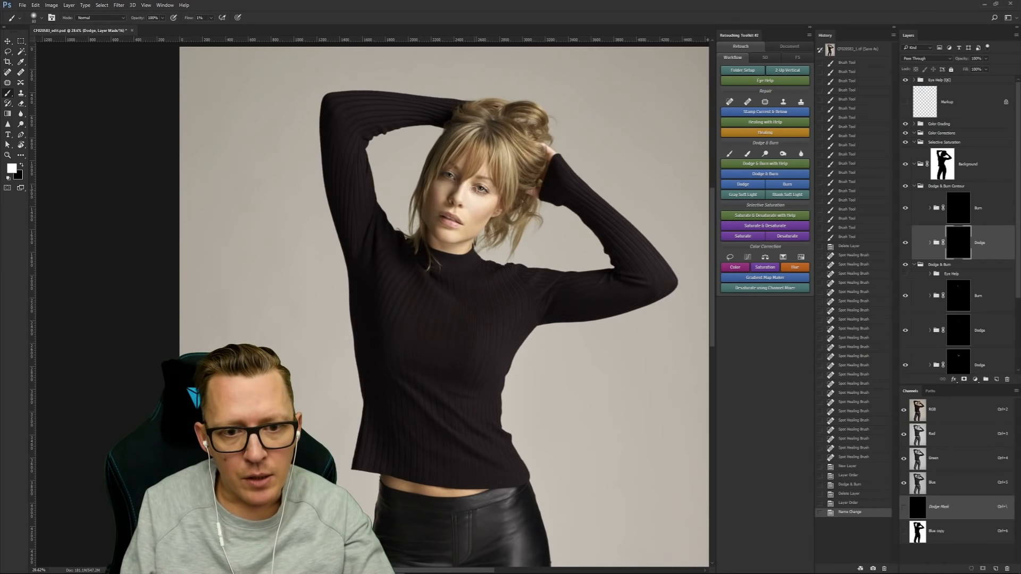
pyautogui.moveTo(476, 189)
pyautogui.mouseDown()
pyautogui.moveTo(484, 195)
pyautogui.moveTo(441, 176)
pyautogui.moveTo(487, 193)
pyautogui.moveTo(460, 189)
pyautogui.mouseUp()
pyautogui.moveTo(455, 200); pyautogui.dragTo(466, 179)
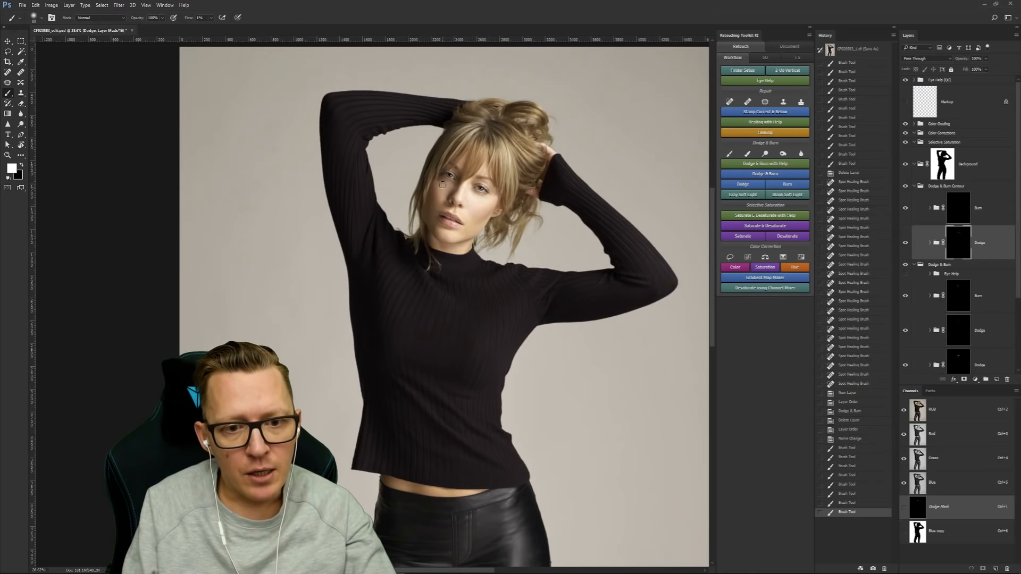
pyautogui.moveTo(434, 180)
pyautogui.mouseDown()
pyautogui.moveTo(486, 205)
pyautogui.moveTo(460, 174)
pyautogui.mouseUp()
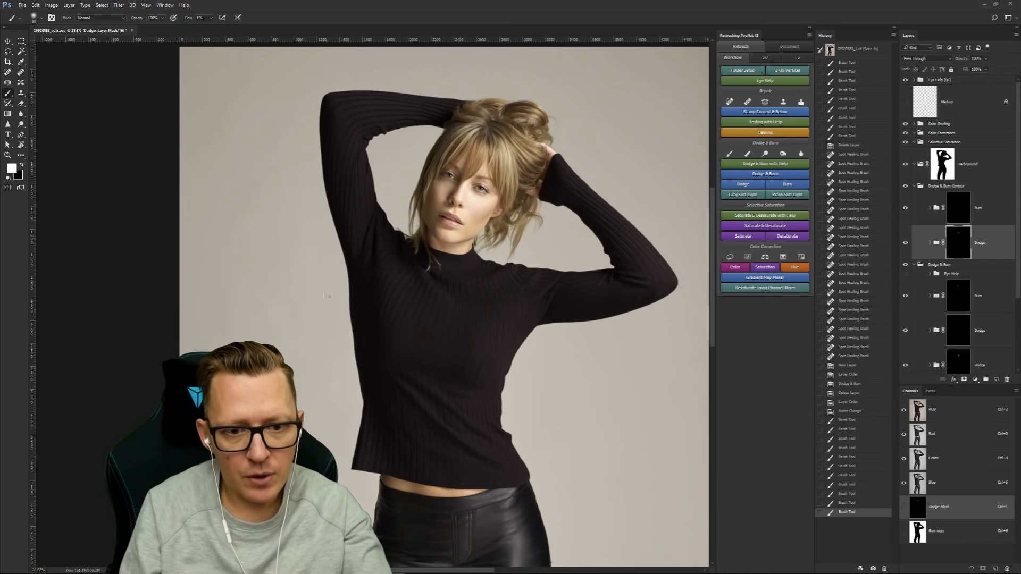
pyautogui.moveTo(437, 232); pyautogui.dragTo(458, 242)
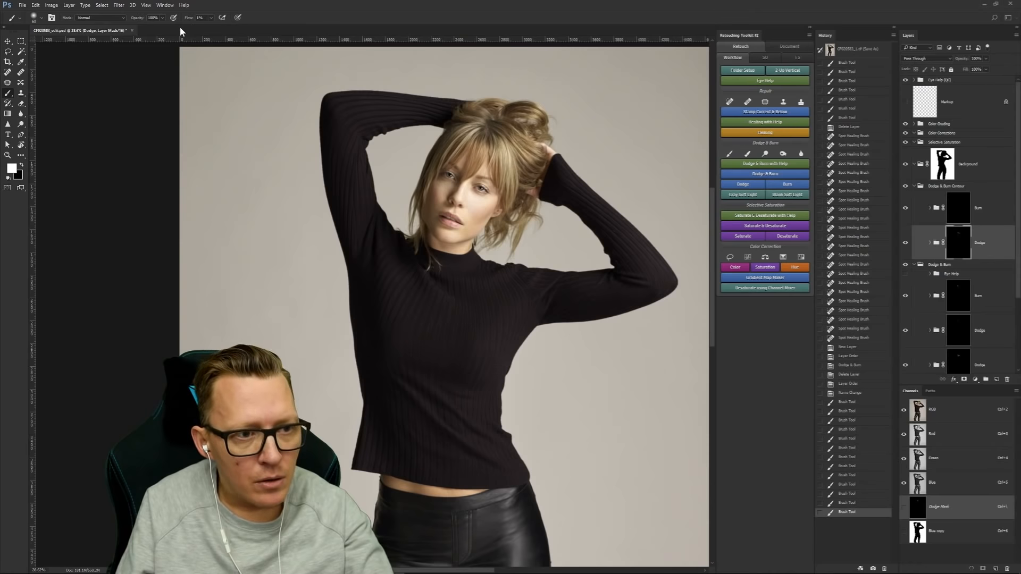
# Step: Create a new 3000 x 2000 px document at 72 ppi with a gray background
pyautogui.hotkey('ctrl', 'n')
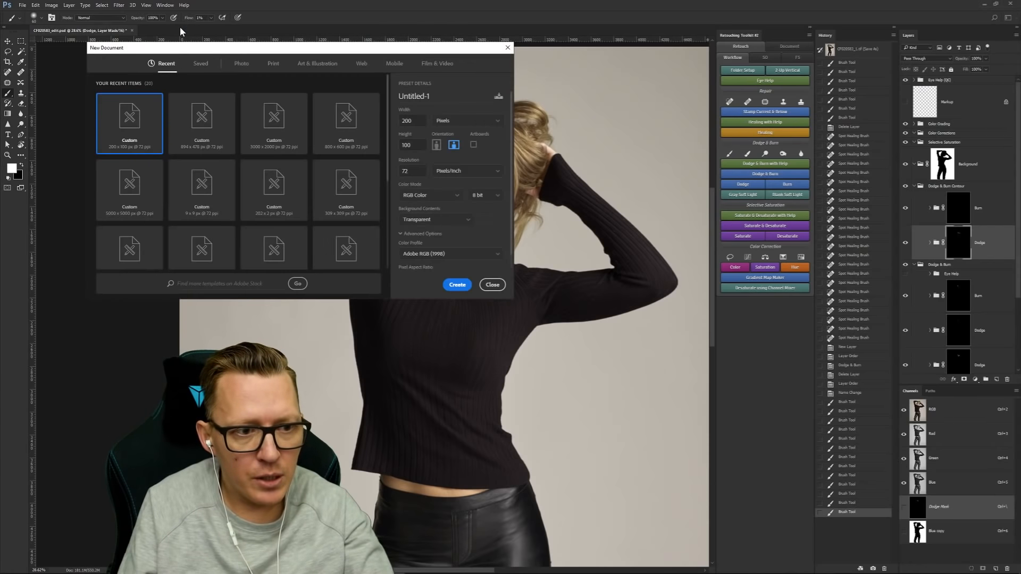
pyautogui.click(273, 118)
pyautogui.click(437, 220)
pyautogui.click(436, 248)
pyautogui.click(457, 285)
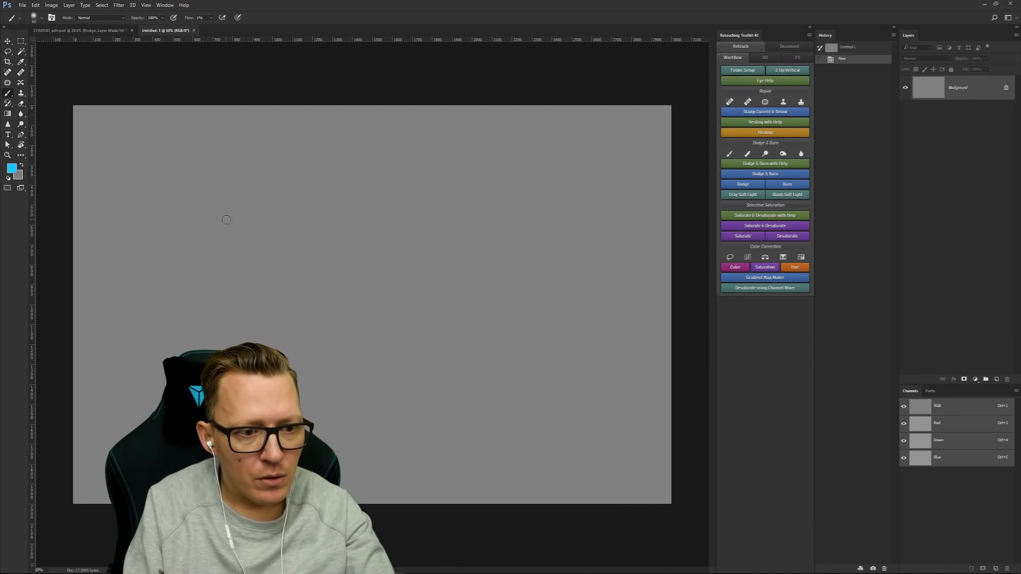
# Step: Paint one large blue dot about 1000 px wide and one tiny dot beside it, with the brush flow at 100%
pyautogui.moveTo(226, 220)
pyautogui.mouseDown()
pyautogui.moveTo(370, 223)
pyautogui.moveTo(355, 62)
pyautogui.moveTo(341, 65)
pyautogui.mouseUp()
pyautogui.moveTo(470, 272)
pyautogui.mouseDown()
pyautogui.moveTo(424, 262)
pyautogui.moveTo(442, 335)
pyautogui.moveTo(439, 440)
pyautogui.moveTo(442, 408)
pyautogui.mouseUp()
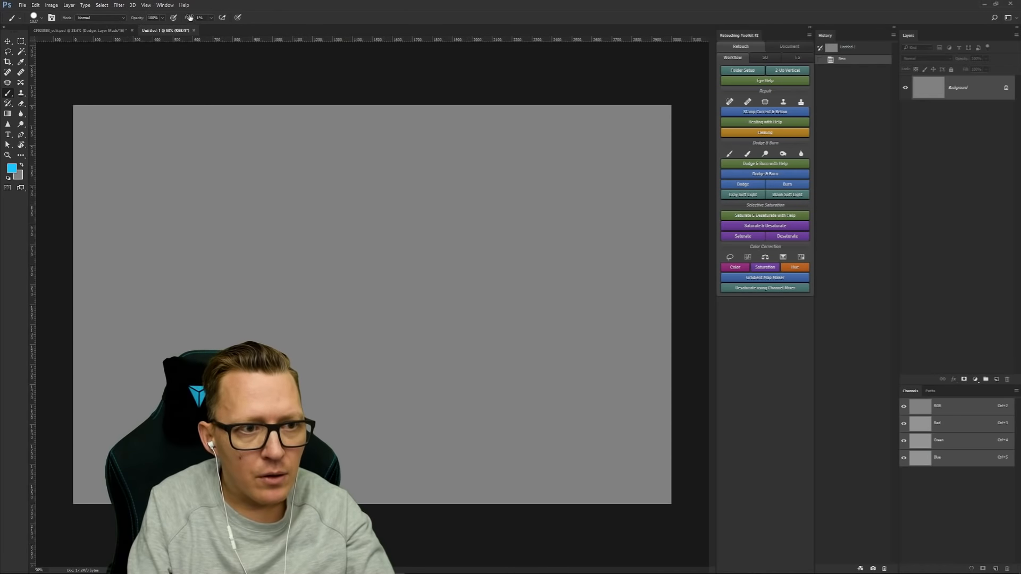
pyautogui.moveTo(189, 18); pyautogui.dragTo(216, 18)
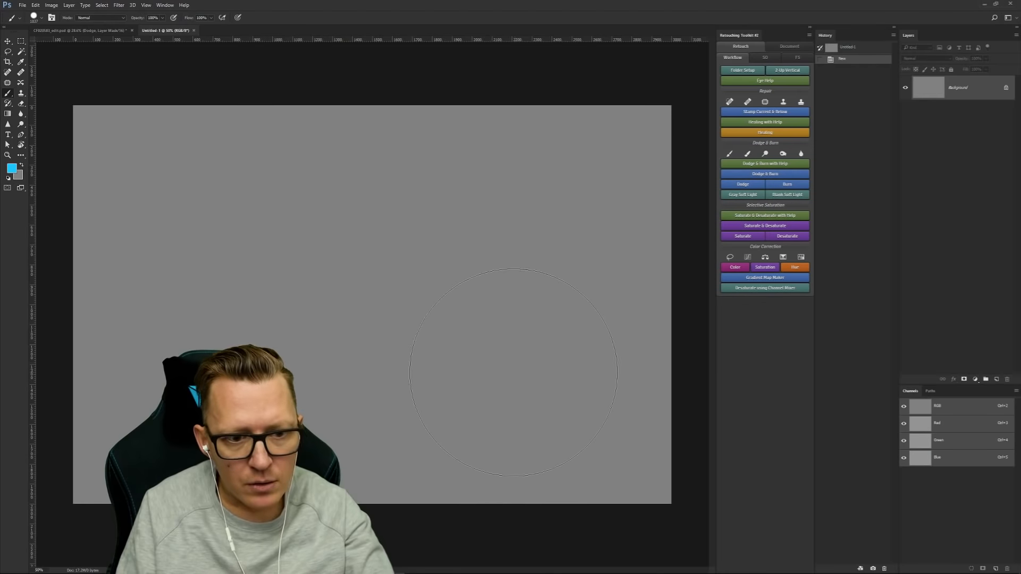
pyautogui.click(519, 274)
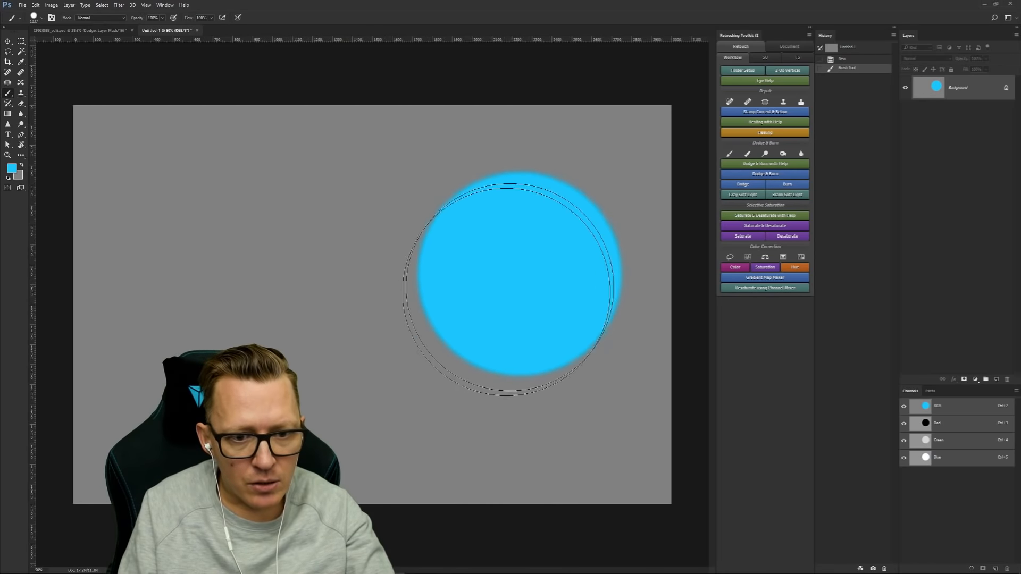
pyautogui.moveTo(315, 254)
pyautogui.mouseDown()
pyautogui.moveTo(314, 264)
pyautogui.moveTo(237, 283)
pyautogui.moveTo(197, 278)
pyautogui.mouseUp()
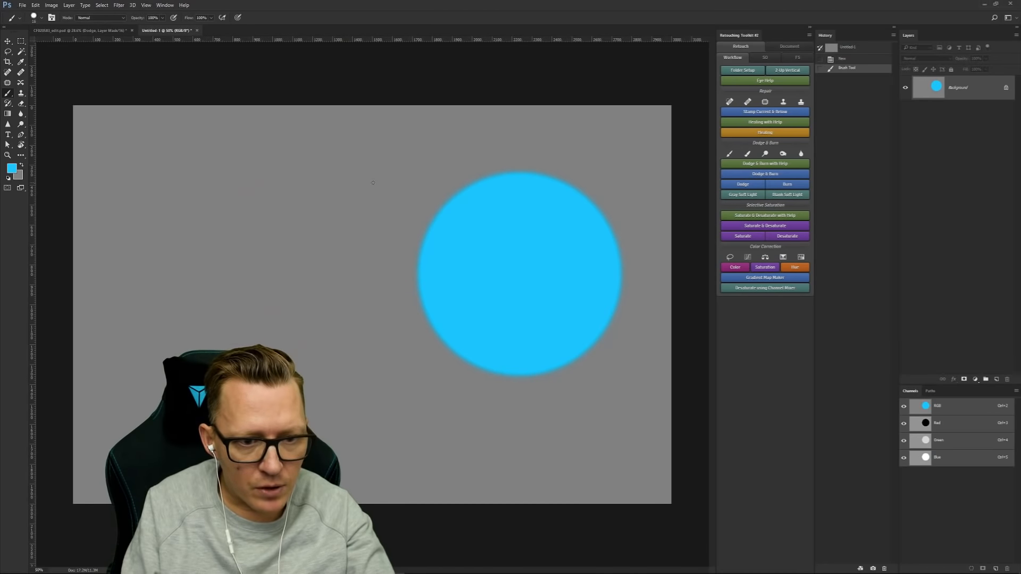
pyautogui.click(360, 223)
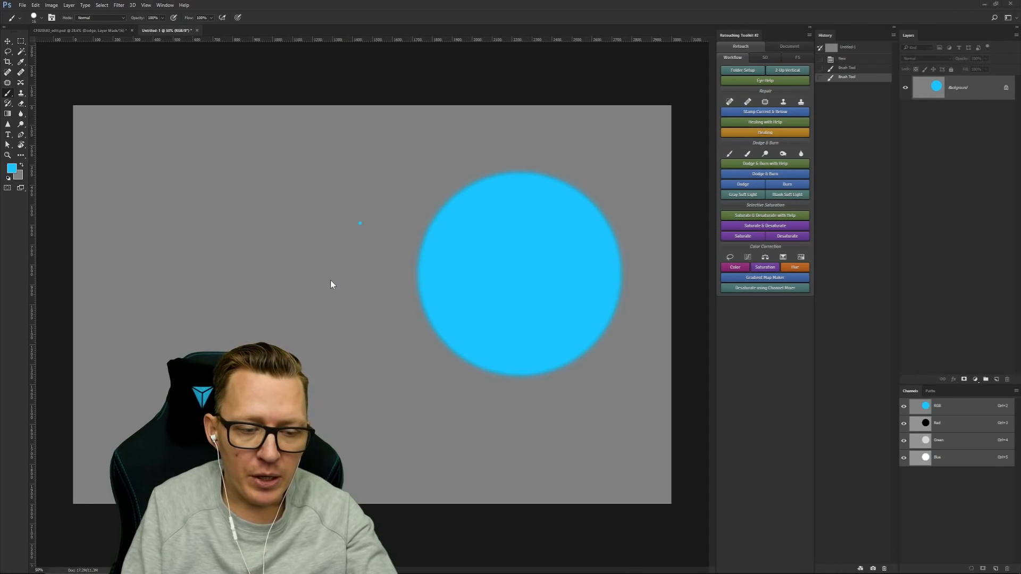
# Step: Examine the size and hardness settings of the small brush and of the toolkit's hard and soft Clone Stamp presets
pyautogui.keyDown('alt'); pyautogui.rightClick(265, 271); pyautogui.keyUp('alt')
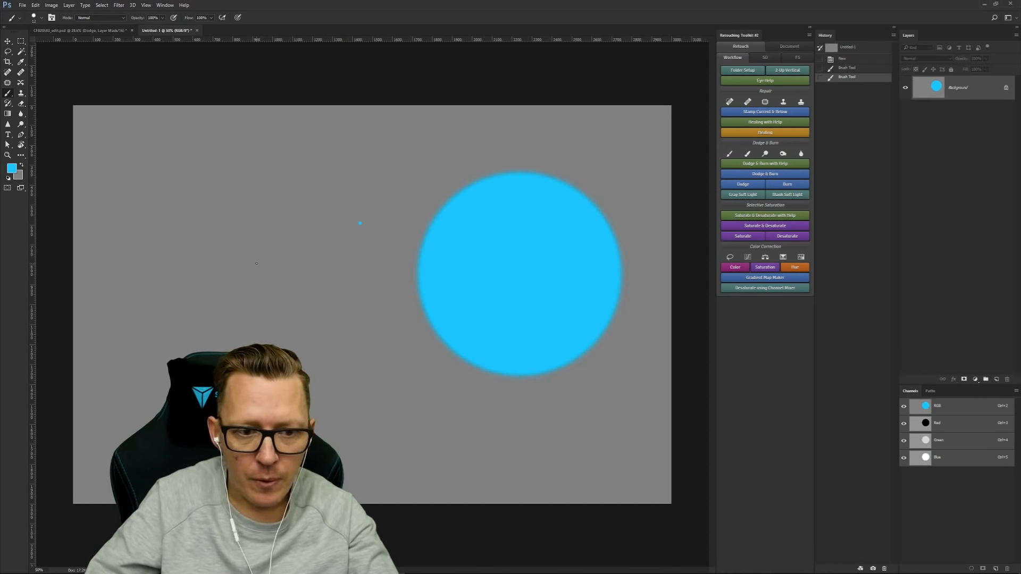
pyautogui.rightClick(256, 263)
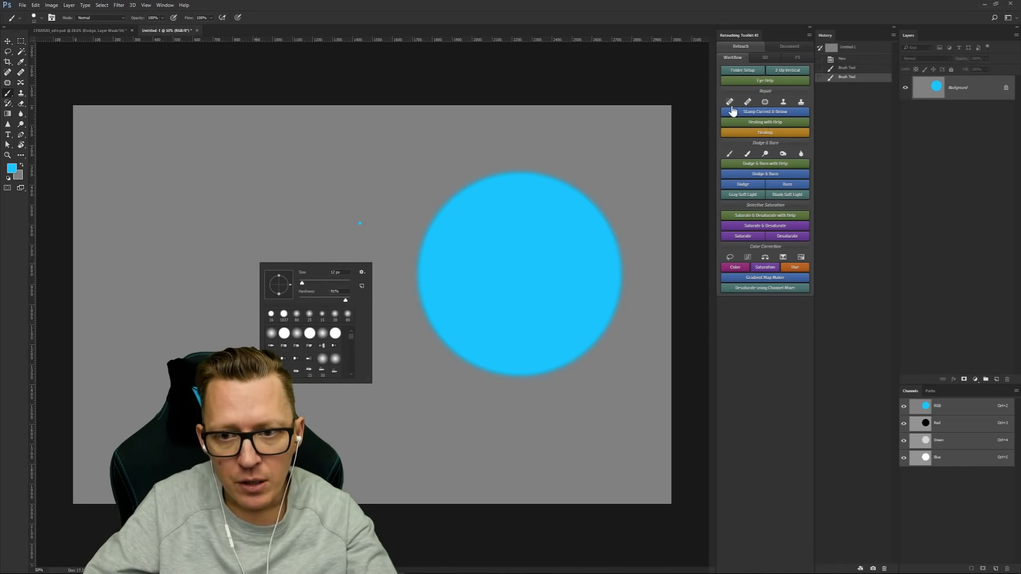
pyautogui.click(783, 103)
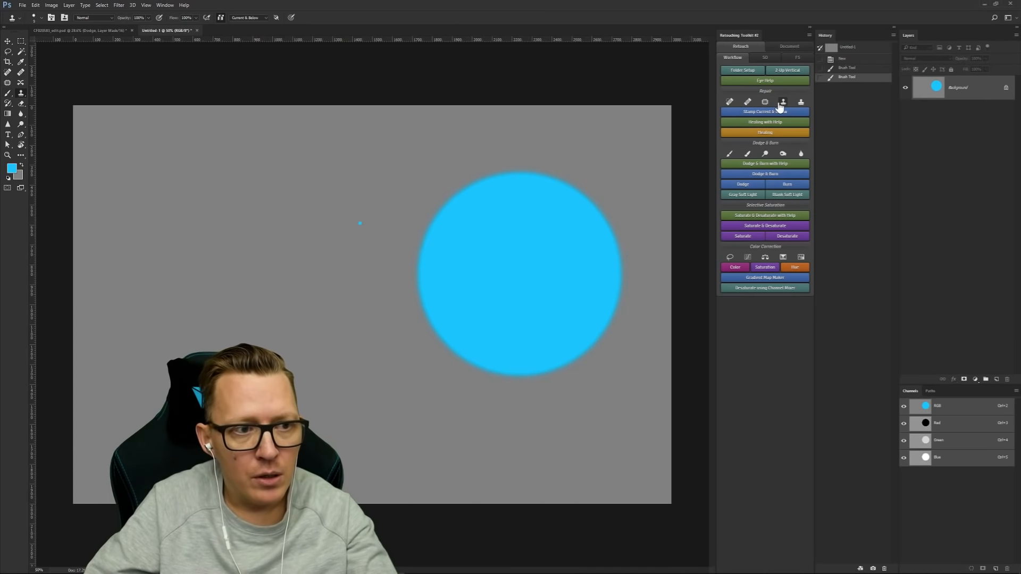
pyautogui.rightClick(186, 199)
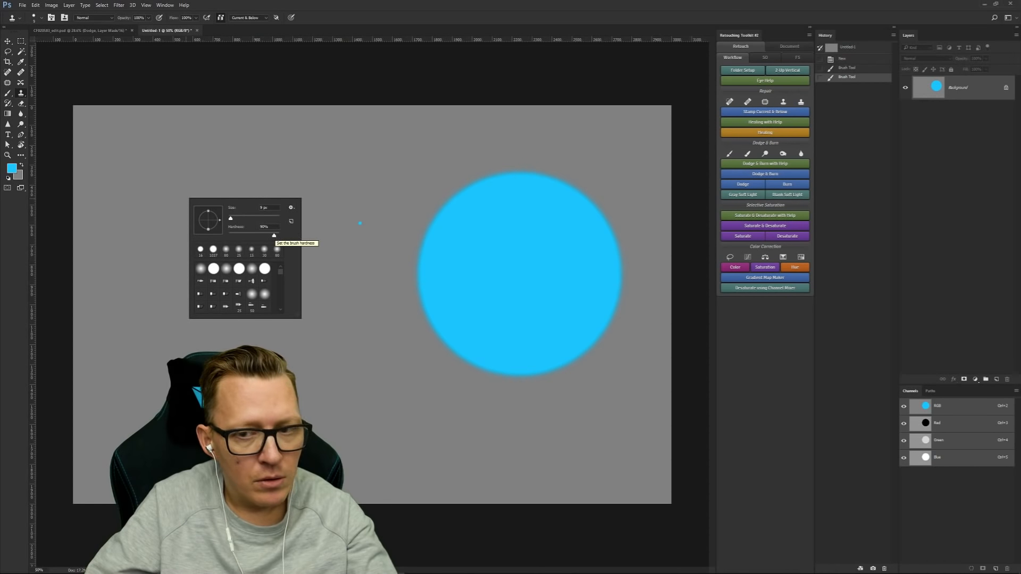
pyautogui.click(802, 103)
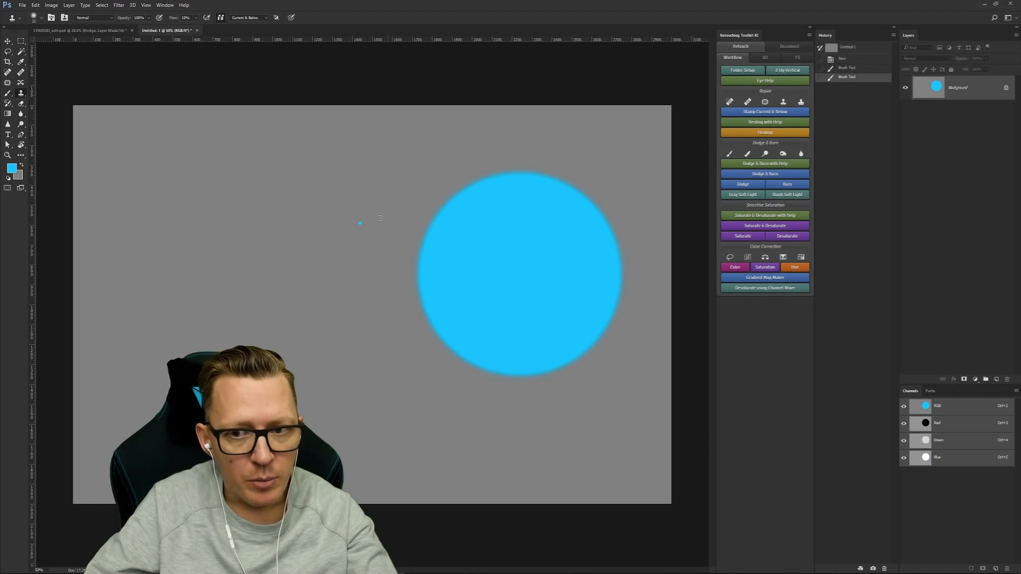
pyautogui.rightClick(245, 268)
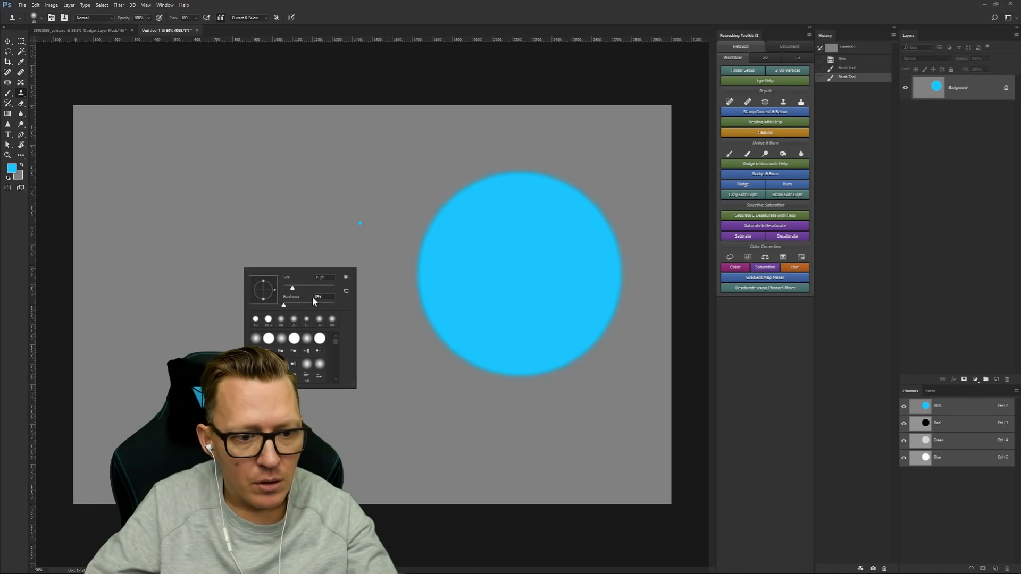
pyautogui.click(782, 105)
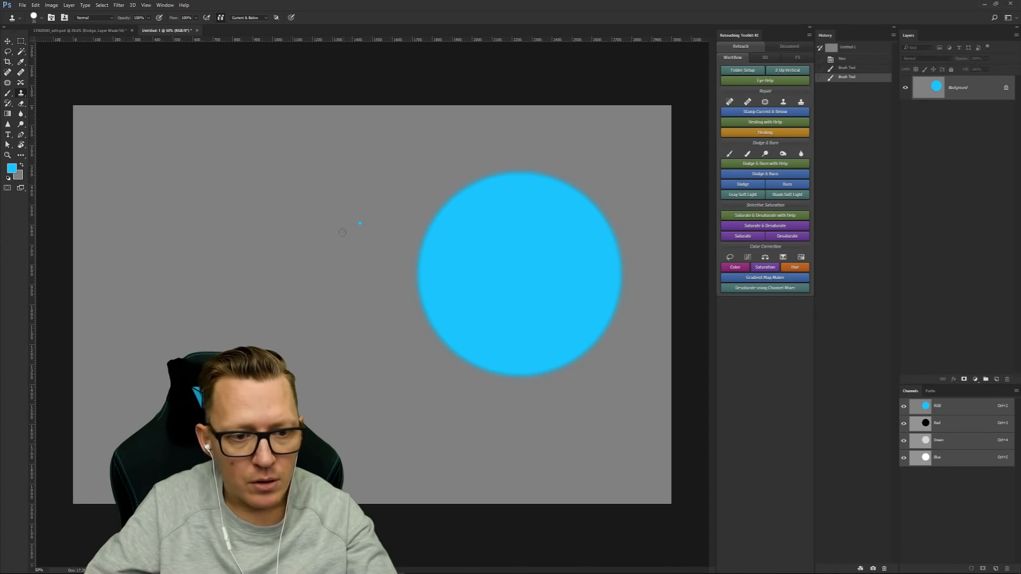
pyautogui.rightClick(258, 257)
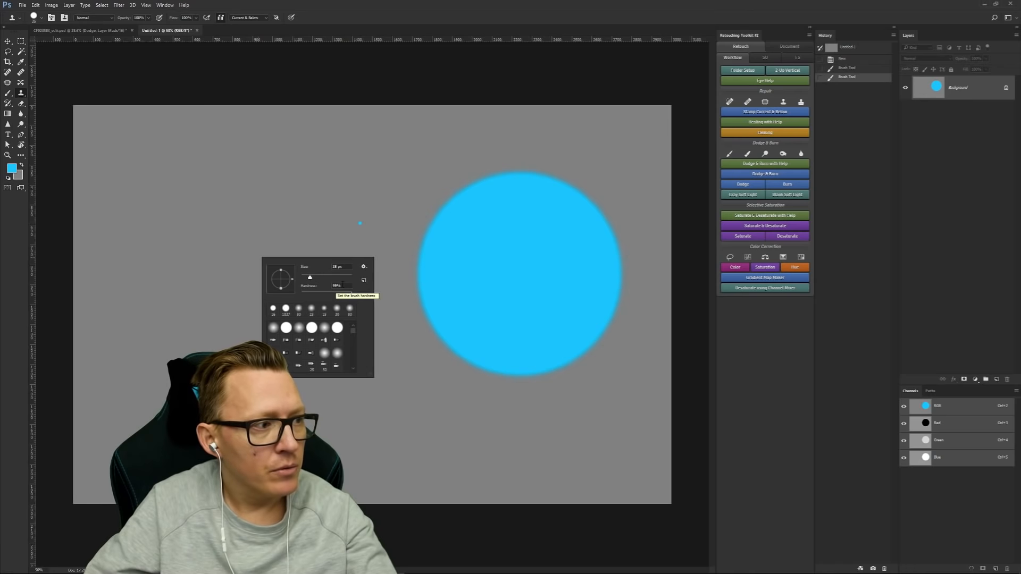
pyautogui.click(425, 76)
pyautogui.click(502, 217)
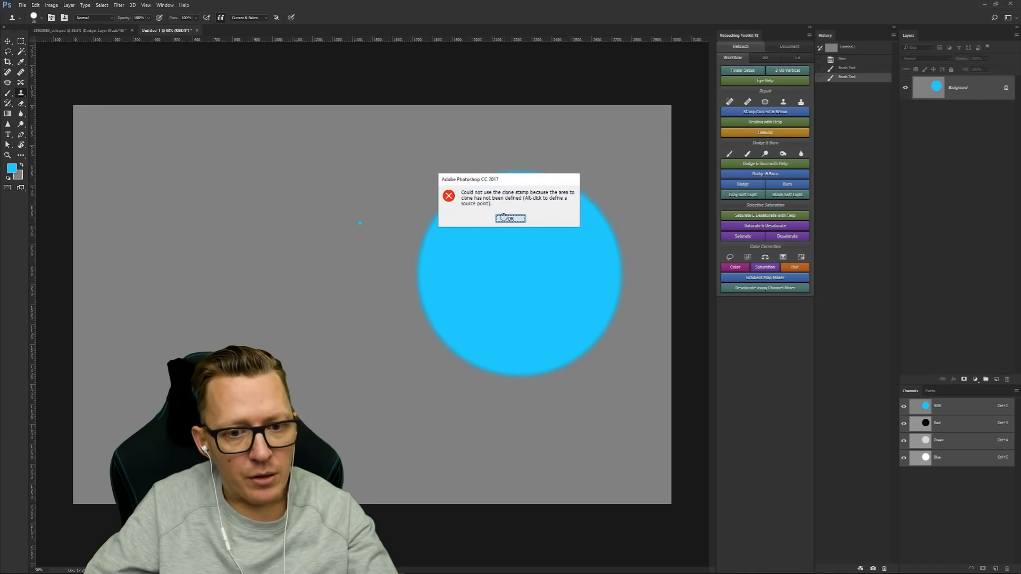
# Step: Switch back to the portrait document and select the Dodge & Burn Contour group
pyautogui.click(92, 31)
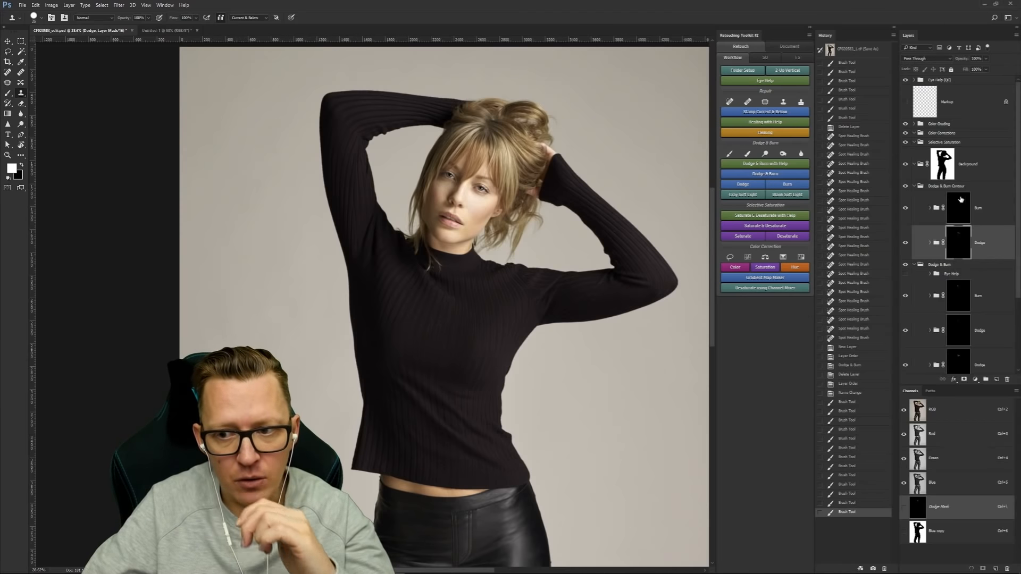
pyautogui.click(950, 187)
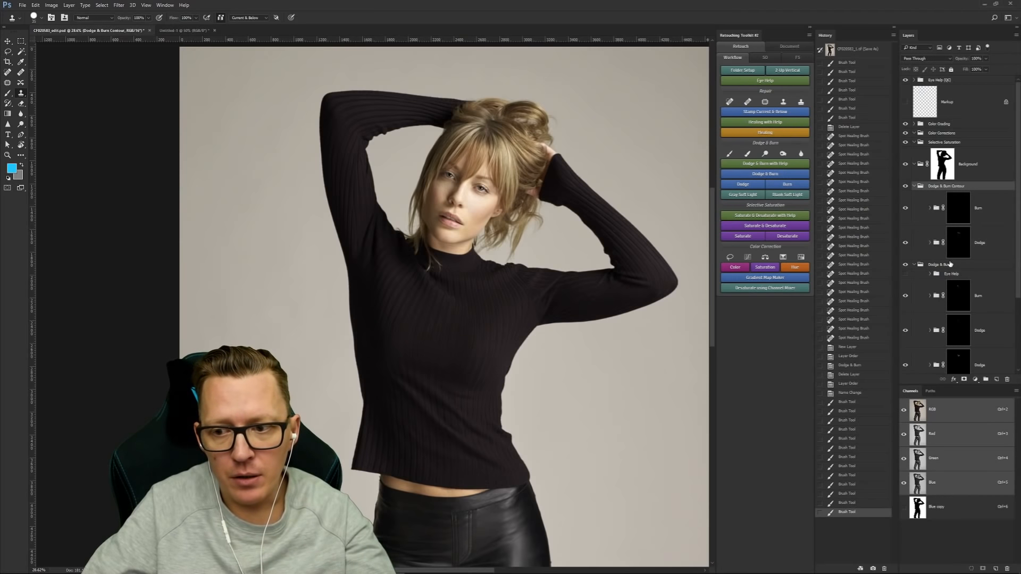
# Step: Rename the original Dodge & Burn group as Dodge & Burn 2
pyautogui.doubleClick(946, 264)
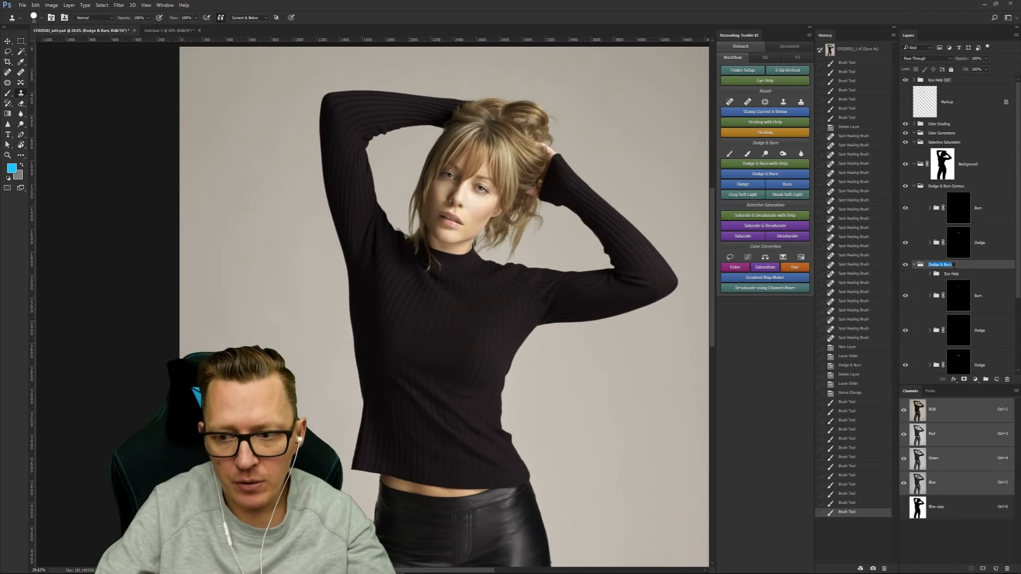
pyautogui.write('2')
pyautogui.press('Return')
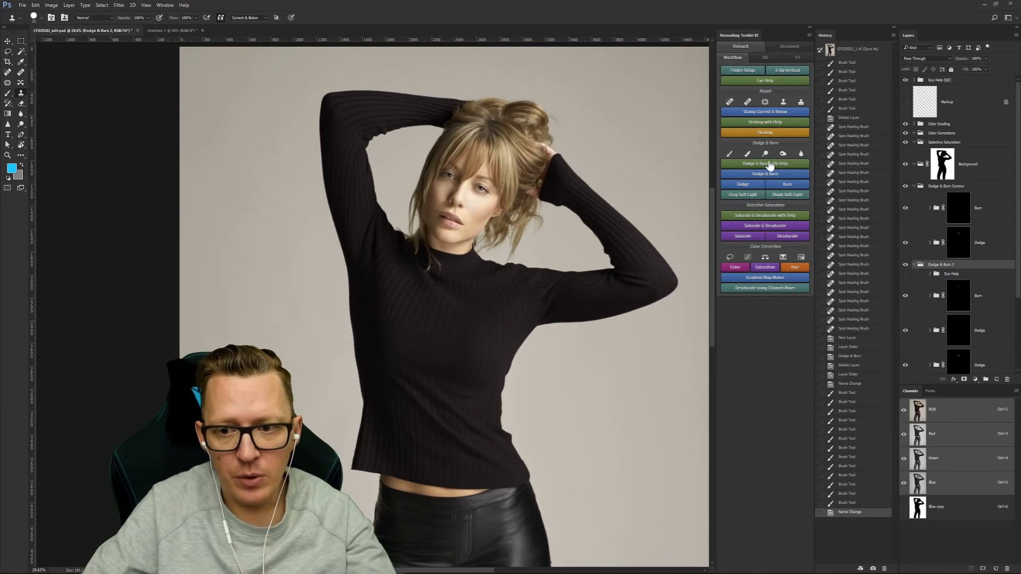
# Step: Add another Dodge & Burn group from the retouching toolkit and delete it again
pyautogui.click(777, 175)
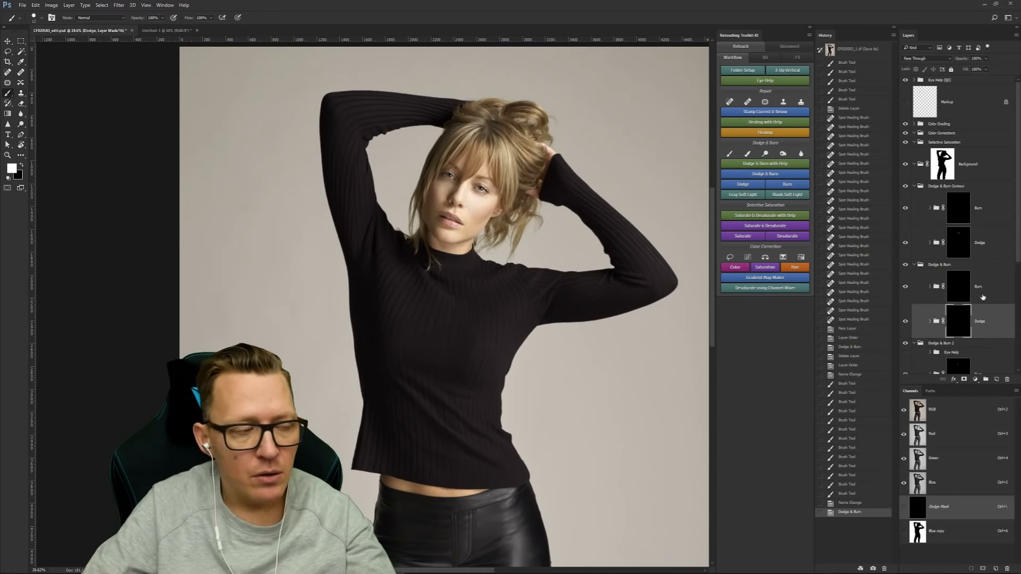
pyautogui.click(961, 265)
pyautogui.press('Delete')
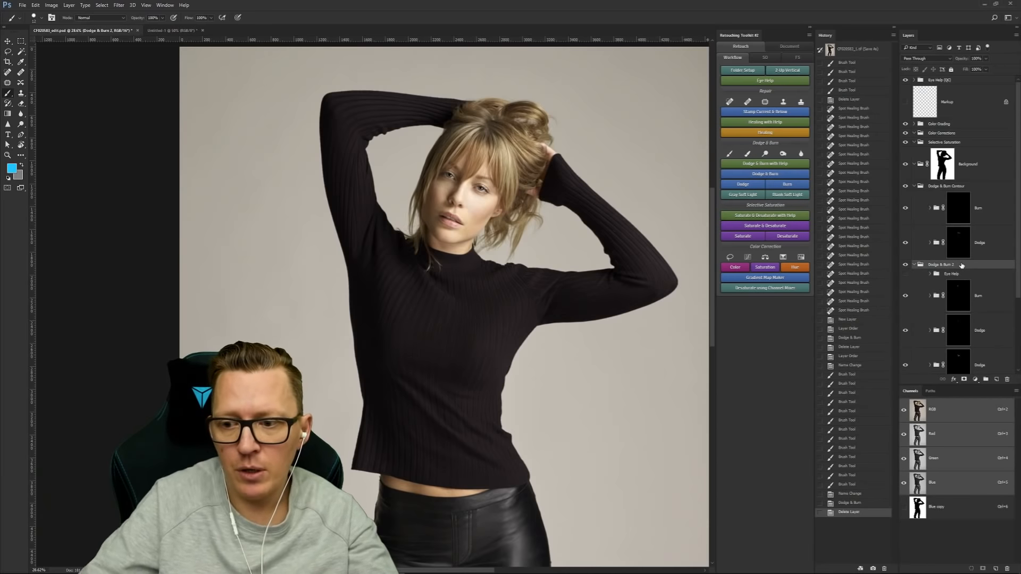
# Step: Rename the Dodge & Burn 2 group back to Dodge & Burn
pyautogui.scroll(-3, 960, 268)
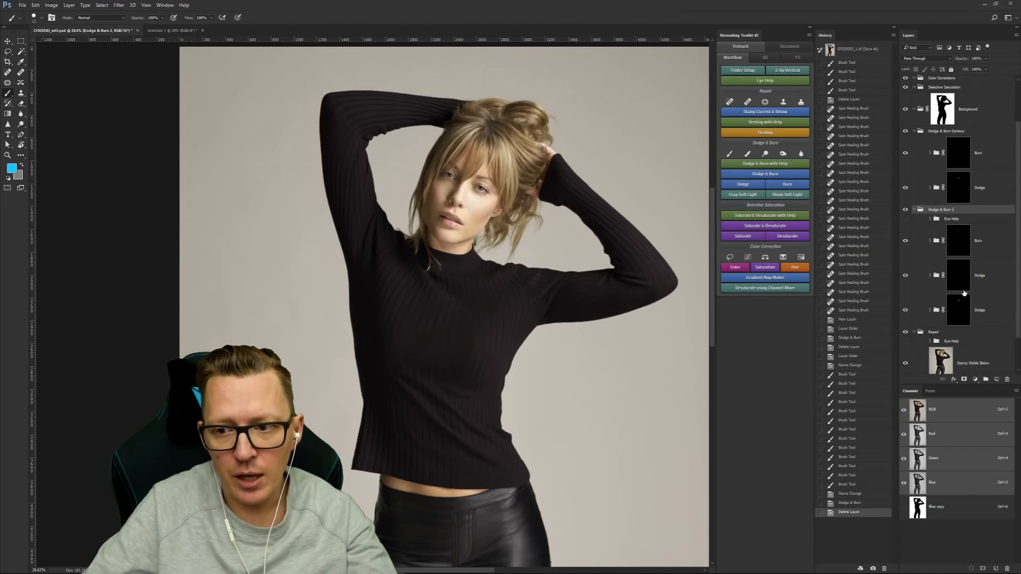
pyautogui.doubleClick(956, 211)
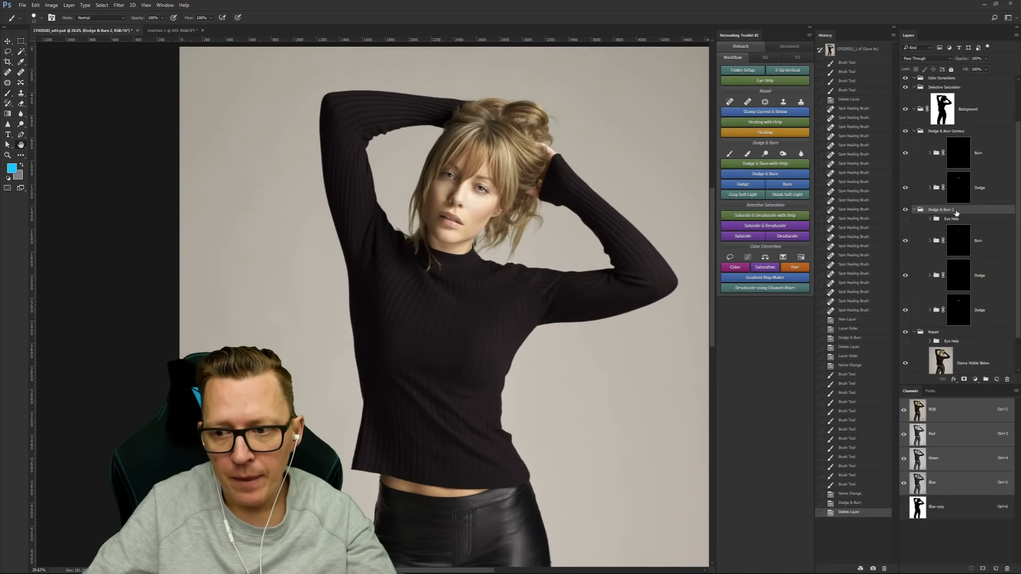
pyautogui.press('Escape')
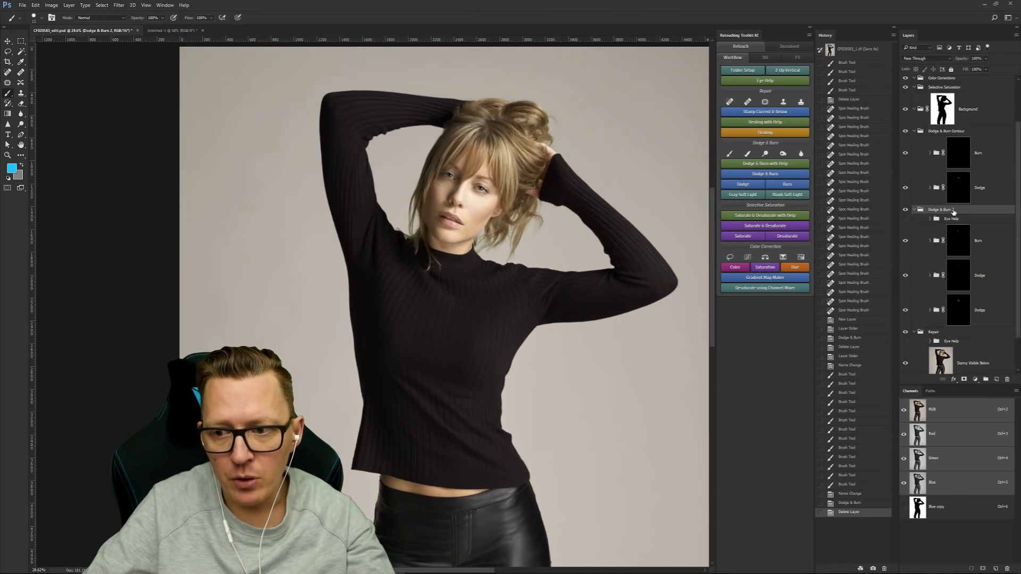
pyautogui.doubleClick(947, 210)
pyautogui.press('Return')
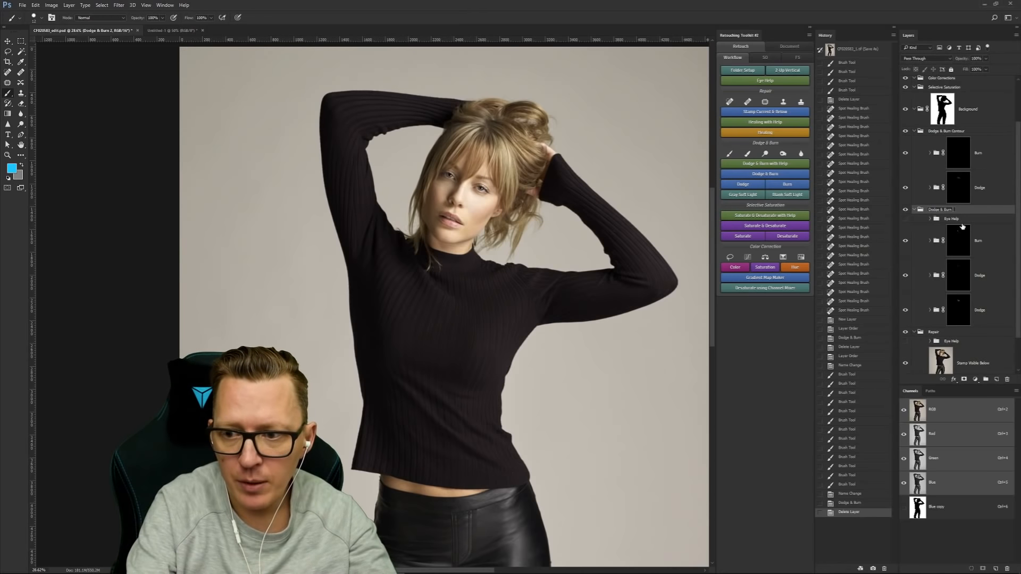
pyautogui.press('Return')
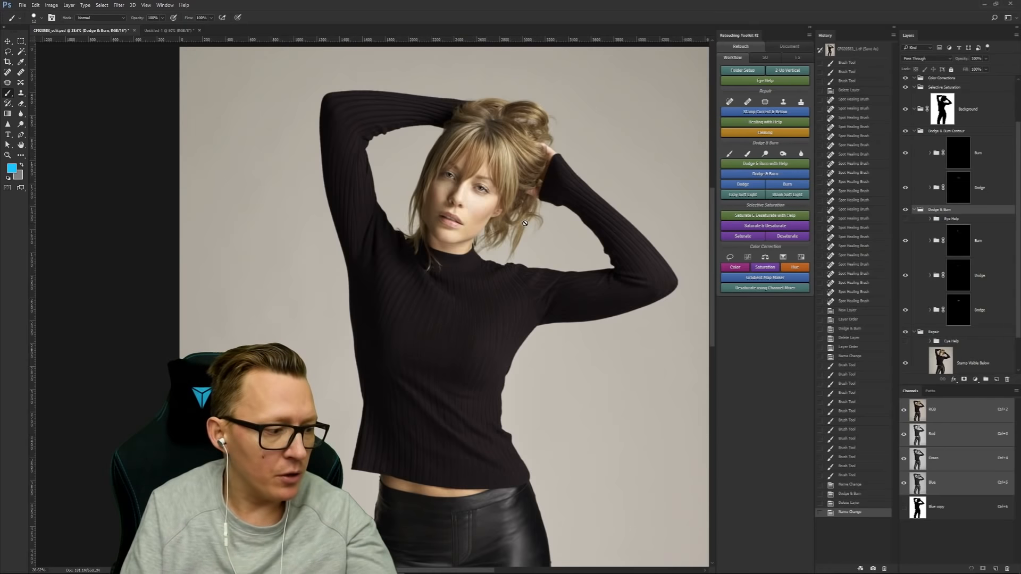
# Step: Brighten the highlights in the fringe and pinned-up hair on the contour group's Dodge mask with a small soft white brush at 10% flow
pyautogui.click(960, 187)
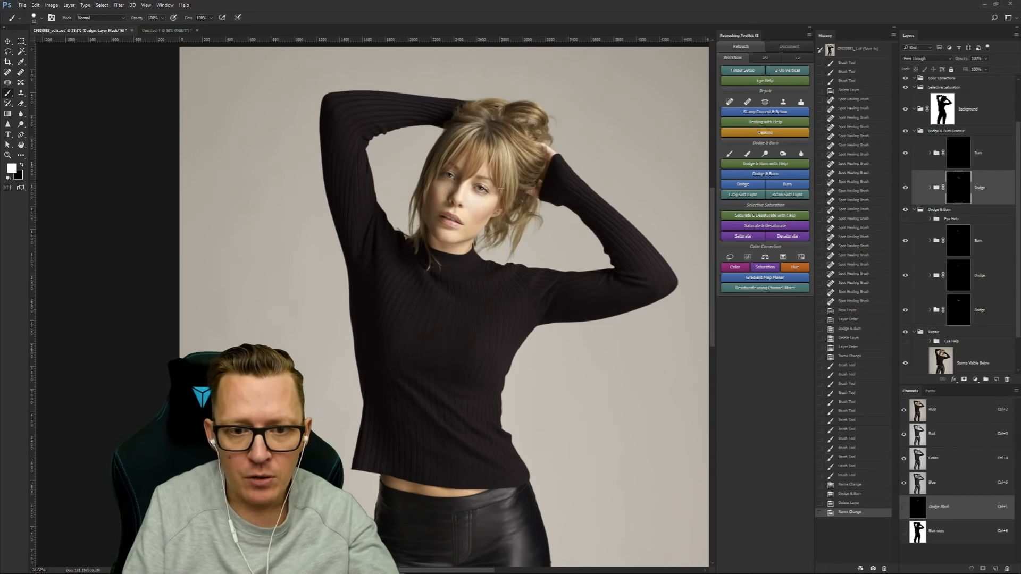
pyautogui.press(']')
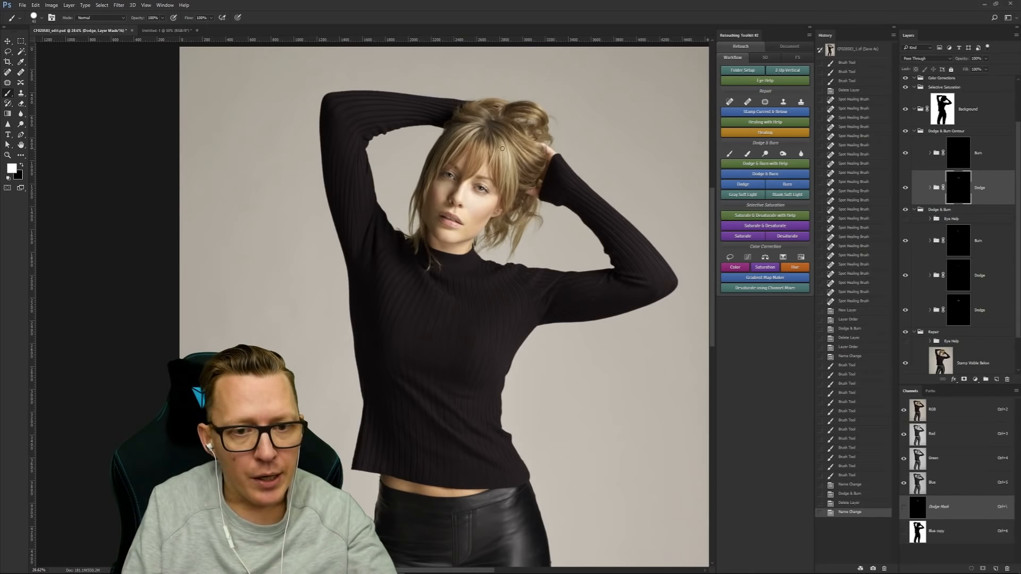
pyautogui.moveTo(502, 149)
pyautogui.keyDown('alt'); pyautogui.mouseDown()
pyautogui.moveTo(524, 69)
pyautogui.moveTo(520, 1)
pyautogui.mouseUp(); pyautogui.keyUp('alt')
pyautogui.keyDown('alt'); pyautogui.moveTo(487, 290); pyautogui.dragTo(489, 267); pyautogui.keyUp('alt')
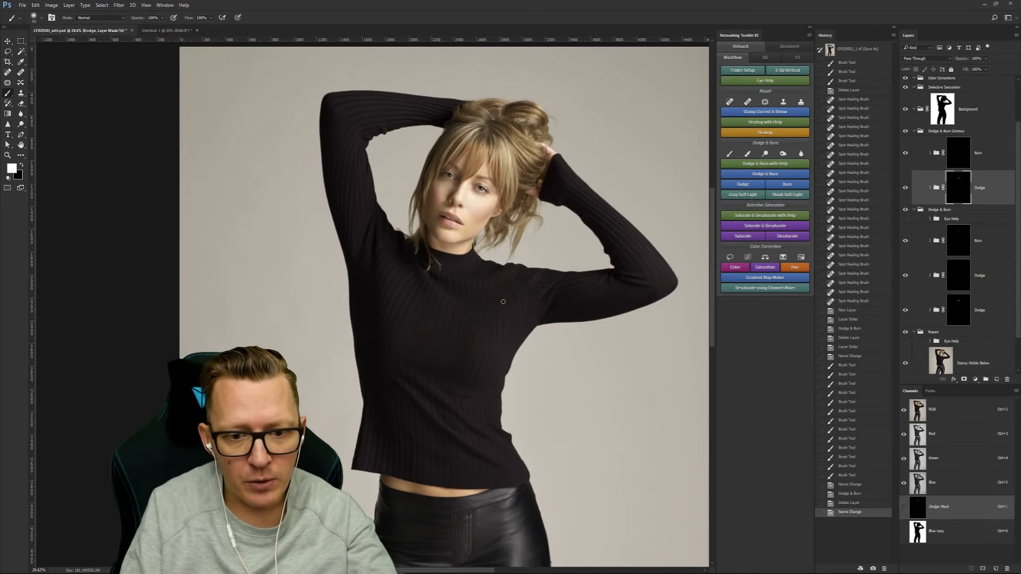
pyautogui.moveTo(503, 301)
pyautogui.keyDown('alt'); pyautogui.mouseDown()
pyautogui.moveTo(501, 251)
pyautogui.moveTo(520, 205)
pyautogui.moveTo(524, 218)
pyautogui.moveTo(515, 208)
pyautogui.mouseUp(); pyautogui.keyUp('alt')
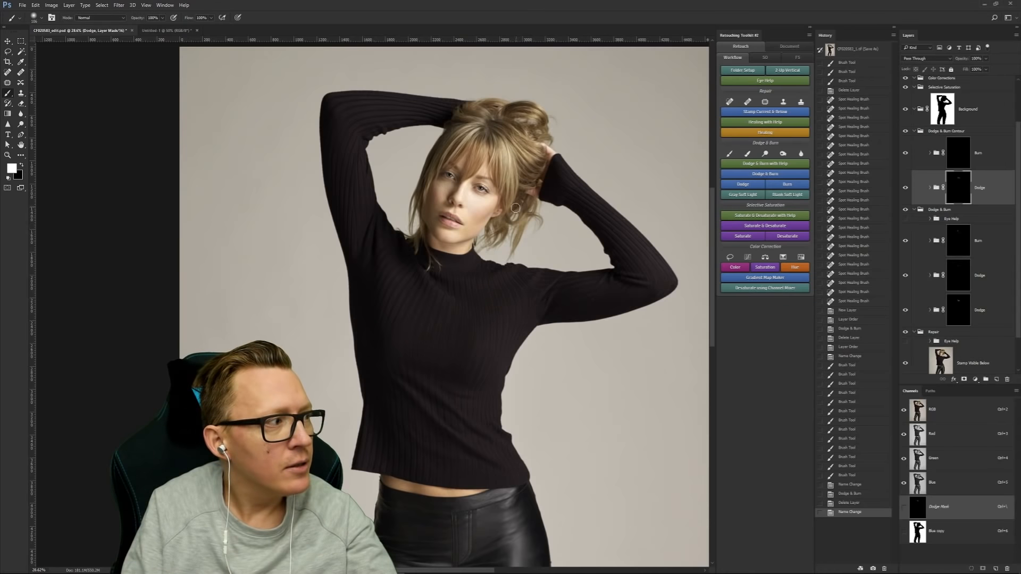
pyautogui.press('[')
pyautogui.press('[')
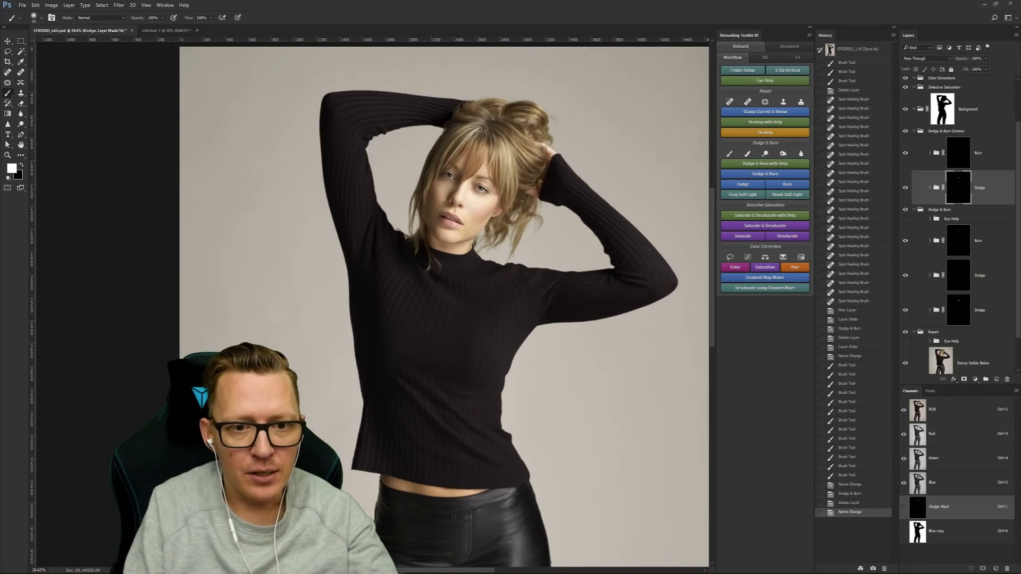
pyautogui.hotkey('shift', '1')
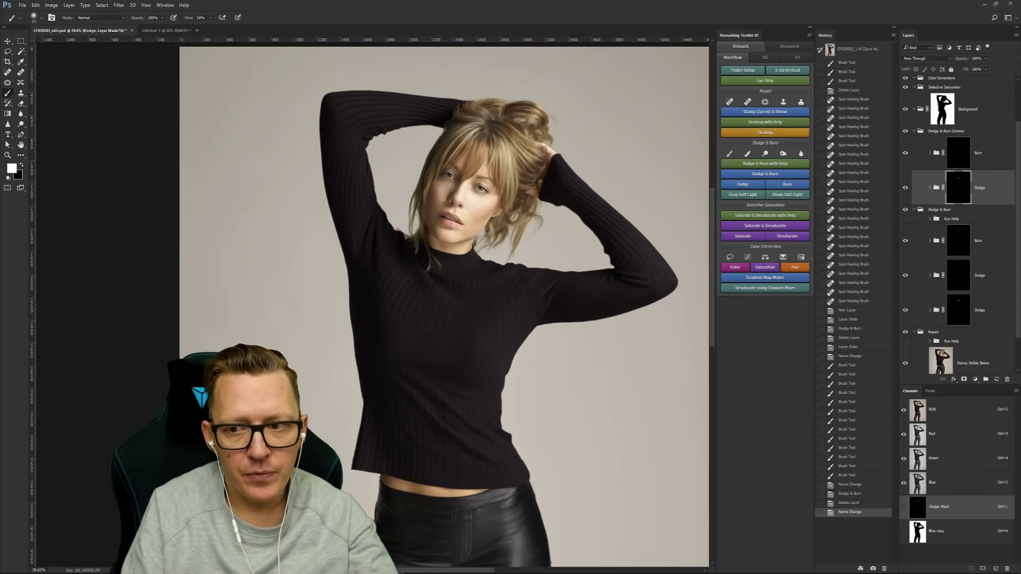
pyautogui.moveTo(474, 129); pyautogui.dragTo(452, 164)
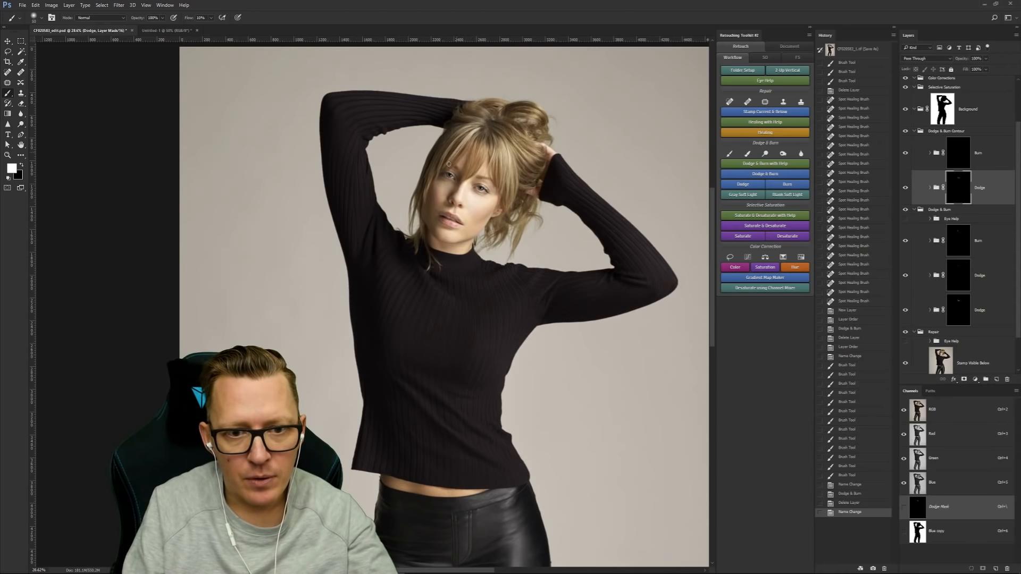
pyautogui.moveTo(472, 124); pyautogui.dragTo(435, 177)
pyautogui.moveTo(496, 130)
pyautogui.mouseDown()
pyautogui.moveTo(494, 165)
pyautogui.moveTo(502, 162)
pyautogui.moveTo(476, 165)
pyautogui.moveTo(505, 183)
pyautogui.mouseUp()
pyautogui.moveTo(496, 124)
pyautogui.mouseDown()
pyautogui.moveTo(521, 152)
pyautogui.moveTo(531, 144)
pyautogui.moveTo(502, 122)
pyautogui.moveTo(539, 147)
pyautogui.mouseUp()
pyautogui.moveTo(513, 115)
pyautogui.mouseDown()
pyautogui.moveTo(531, 118)
pyautogui.moveTo(472, 102)
pyautogui.moveTo(474, 118)
pyautogui.moveTo(456, 118)
pyautogui.moveTo(428, 183)
pyautogui.mouseUp()
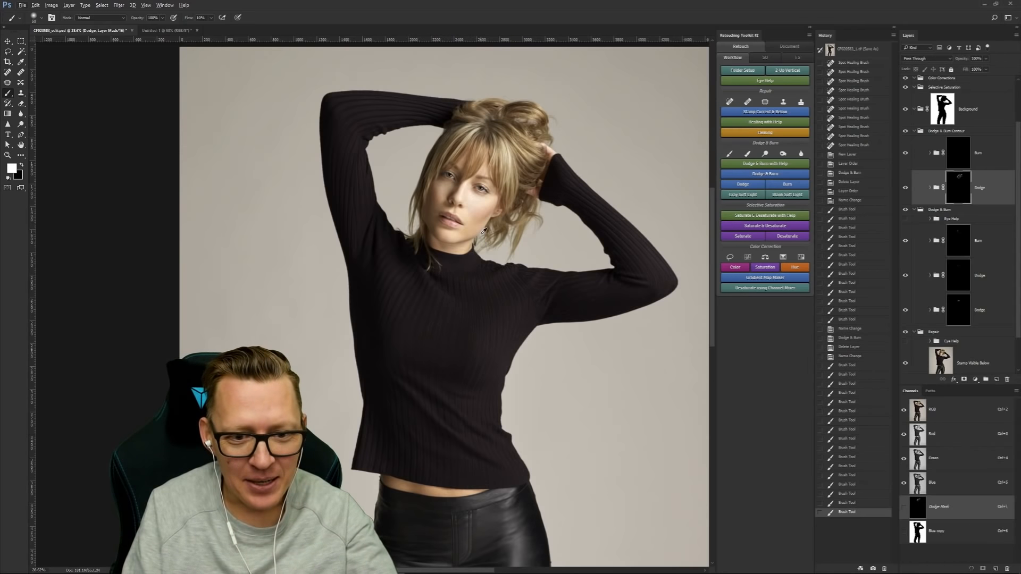
pyautogui.press('Tab')
pyautogui.press('Tab')
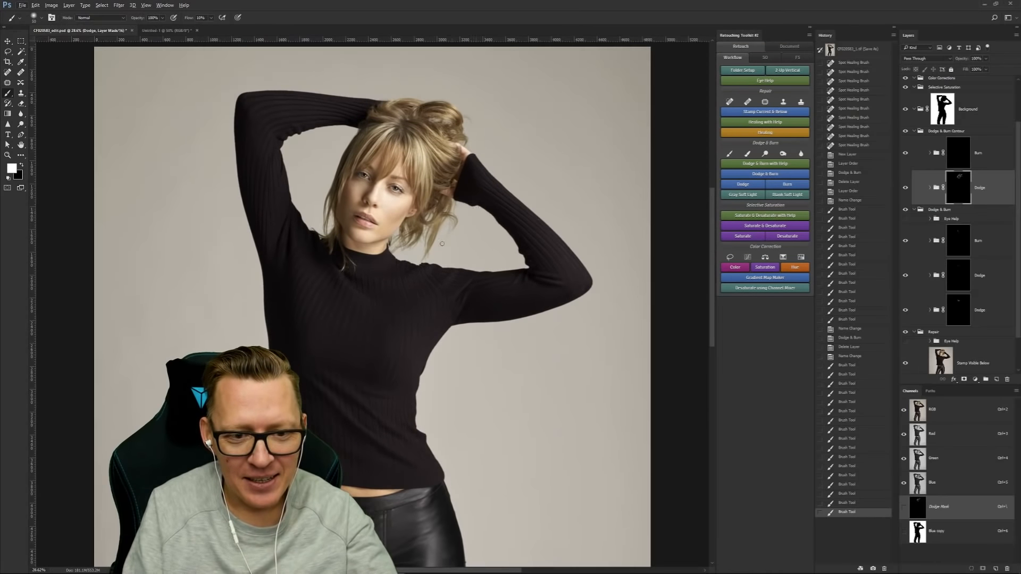
# Step: Strengthen the highlights along both legs of the leather trousers with a larger white brush at 5% flow on the contour Dodge mask
pyautogui.moveTo(301, 514)
pyautogui.mouseDown()
pyautogui.moveTo(397, 448)
pyautogui.moveTo(469, 346)
pyautogui.moveTo(471, 306)
pyautogui.moveTo(414, 170)
pyautogui.mouseUp()
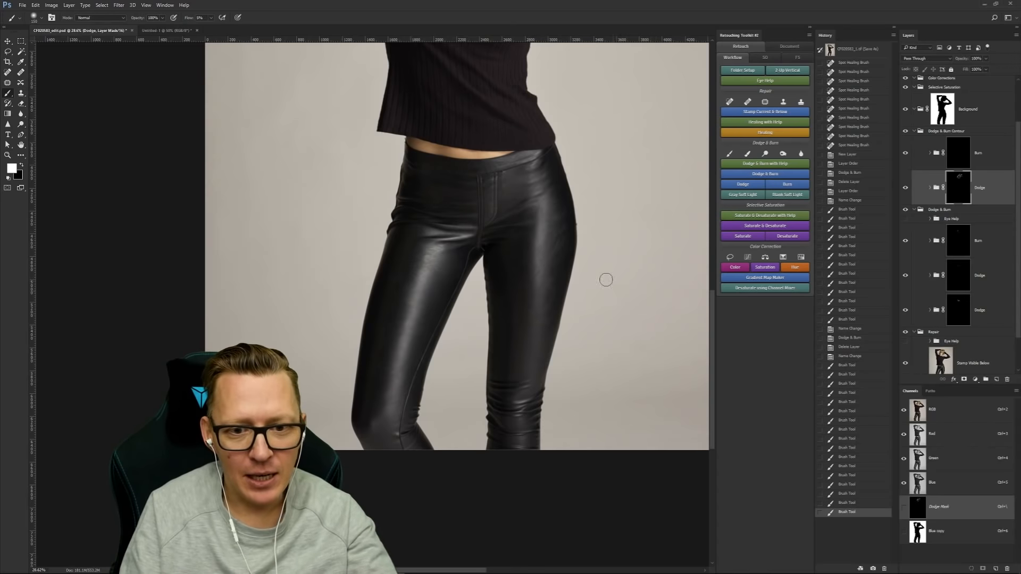
pyautogui.hotkey('shift', '0')
pyautogui.hotkey('shift', '5')
pyautogui.moveTo(532, 219); pyautogui.dragTo(543, 220)
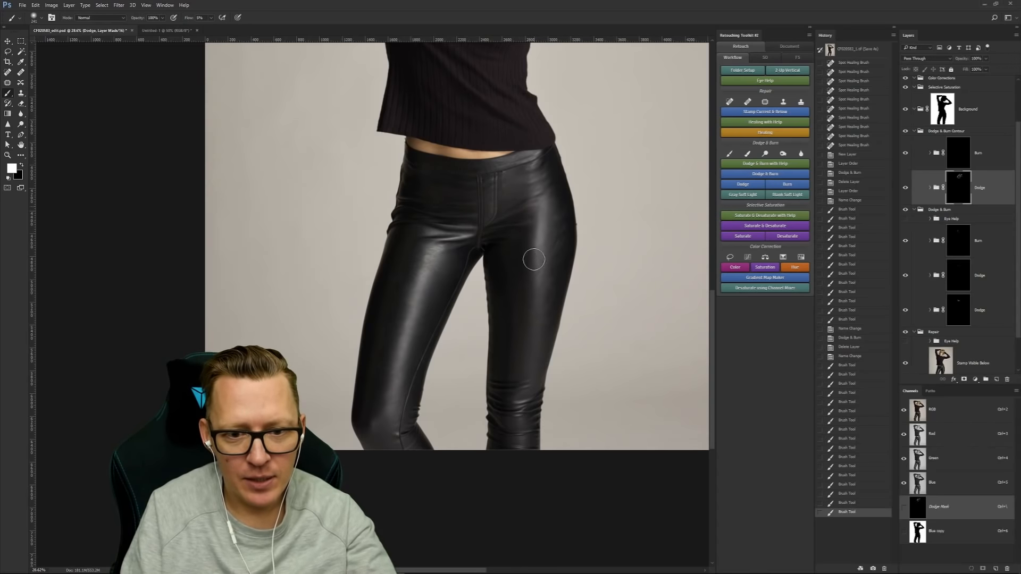
pyautogui.moveTo(529, 334); pyautogui.dragTo(543, 216)
pyautogui.moveTo(517, 355)
pyautogui.mouseDown()
pyautogui.moveTo(537, 222)
pyautogui.moveTo(503, 234)
pyautogui.mouseUp()
pyautogui.moveTo(425, 253)
pyautogui.mouseDown()
pyautogui.moveTo(394, 448)
pyautogui.moveTo(420, 257)
pyautogui.moveTo(441, 215)
pyautogui.mouseUp()
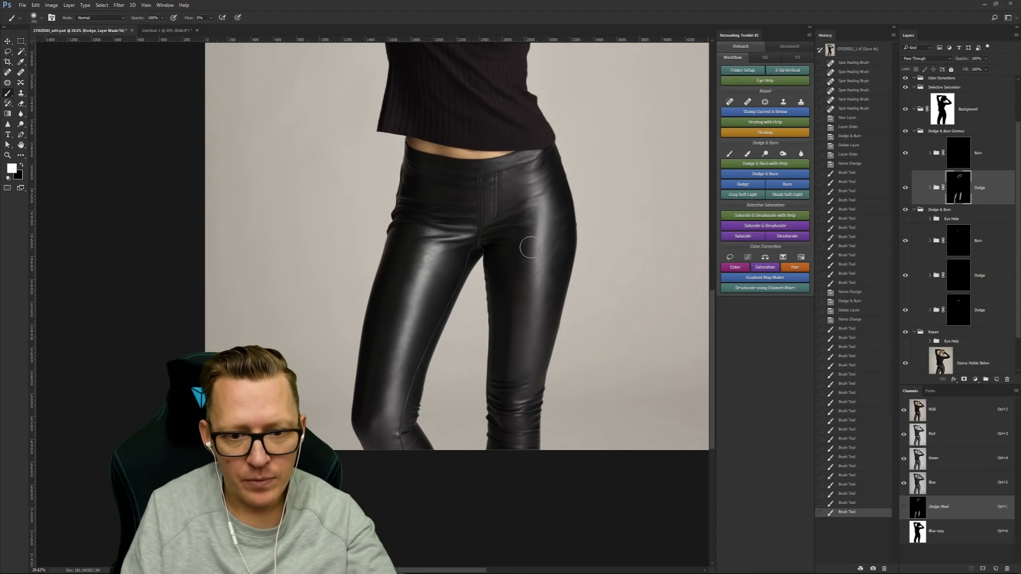
pyautogui.moveTo(521, 367)
pyautogui.mouseDown()
pyautogui.moveTo(535, 190)
pyautogui.moveTo(536, 355)
pyautogui.mouseUp()
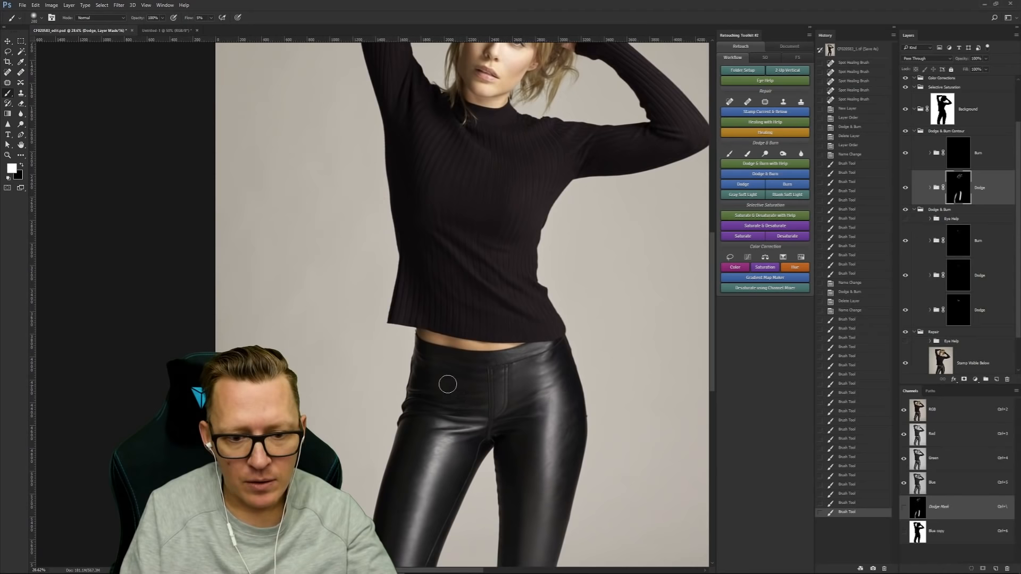
# Step: Try brightening the trouser front below the waistband, beside the fly, with a smaller brush, and undo these strokes
pyautogui.press('[')
pyautogui.press('[')
pyautogui.press('[')
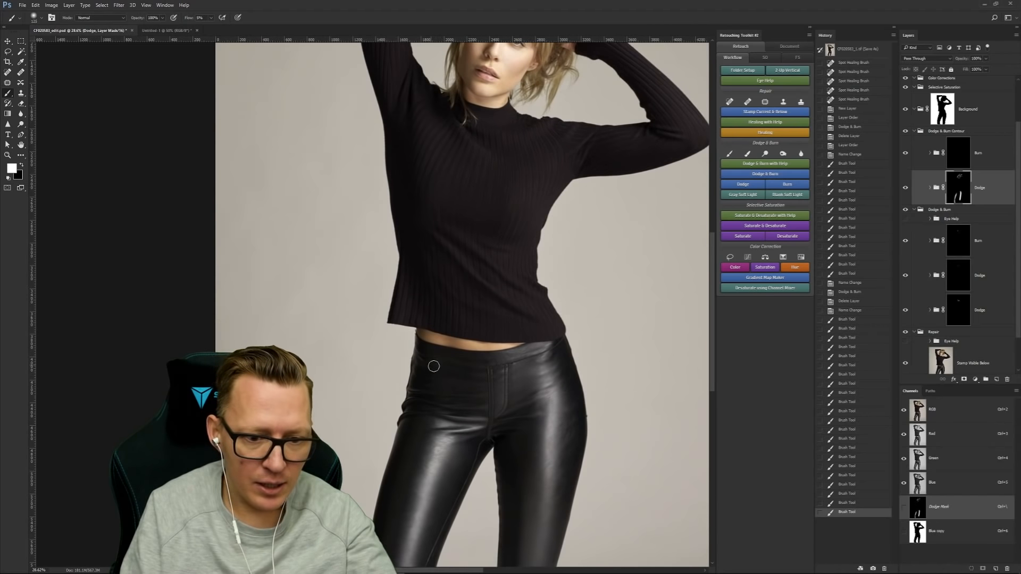
pyautogui.moveTo(435, 372)
pyautogui.mouseDown()
pyautogui.moveTo(472, 374)
pyautogui.moveTo(513, 410)
pyautogui.moveTo(494, 409)
pyautogui.mouseUp()
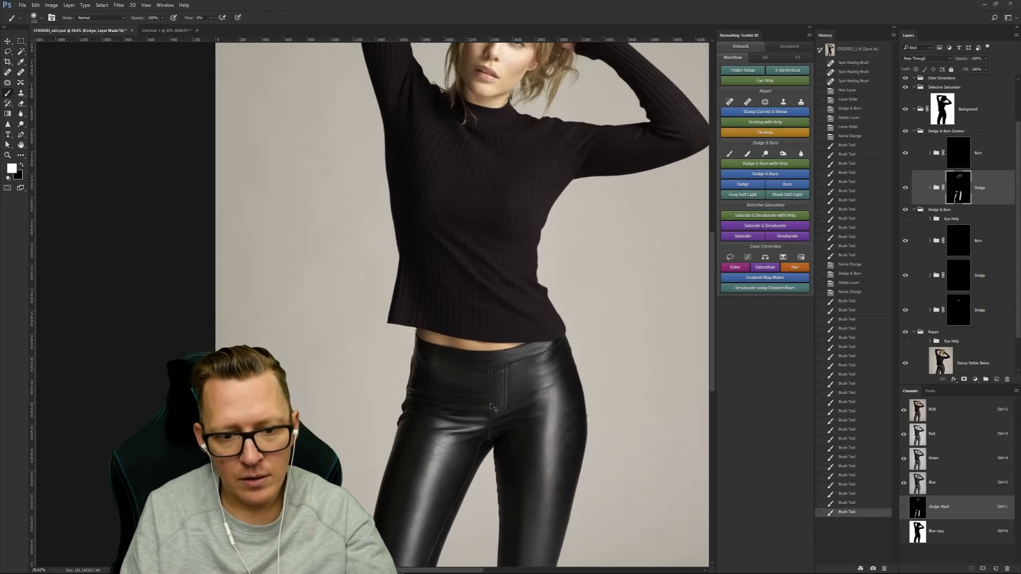
pyautogui.hotkey('ctrl', 'z')
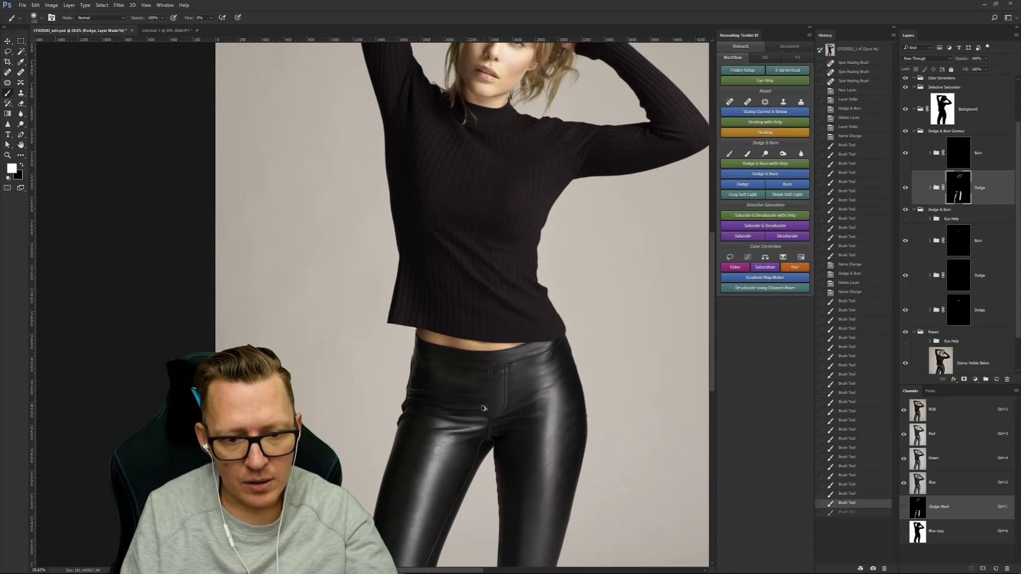
pyautogui.click(441, 371)
pyautogui.moveTo(418, 361); pyautogui.dragTo(461, 376)
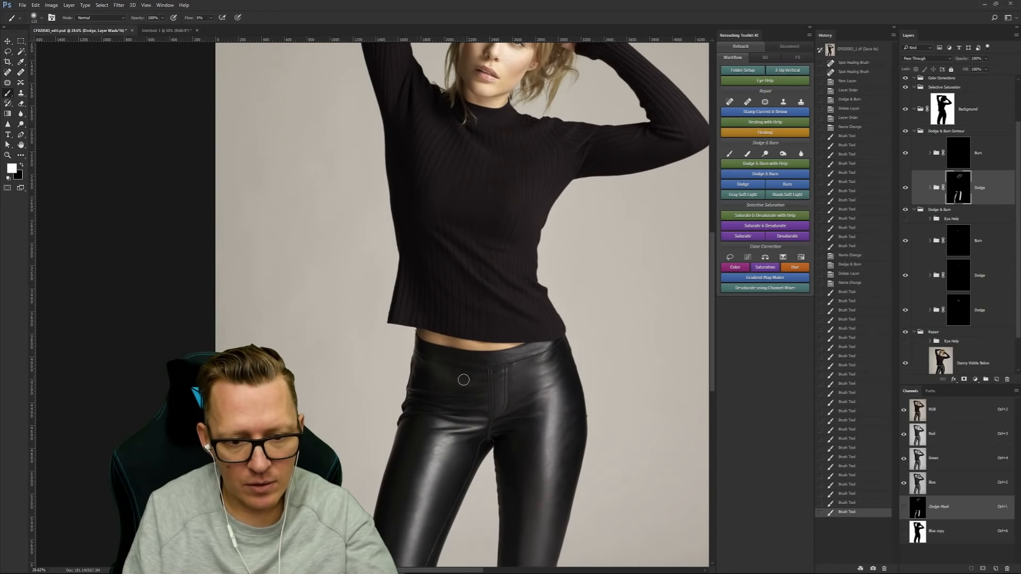
pyautogui.hotkey('ctrl', 'z')
pyautogui.hotkey('ctrl', 'z')
pyautogui.hotkey('ctrl', 'z')
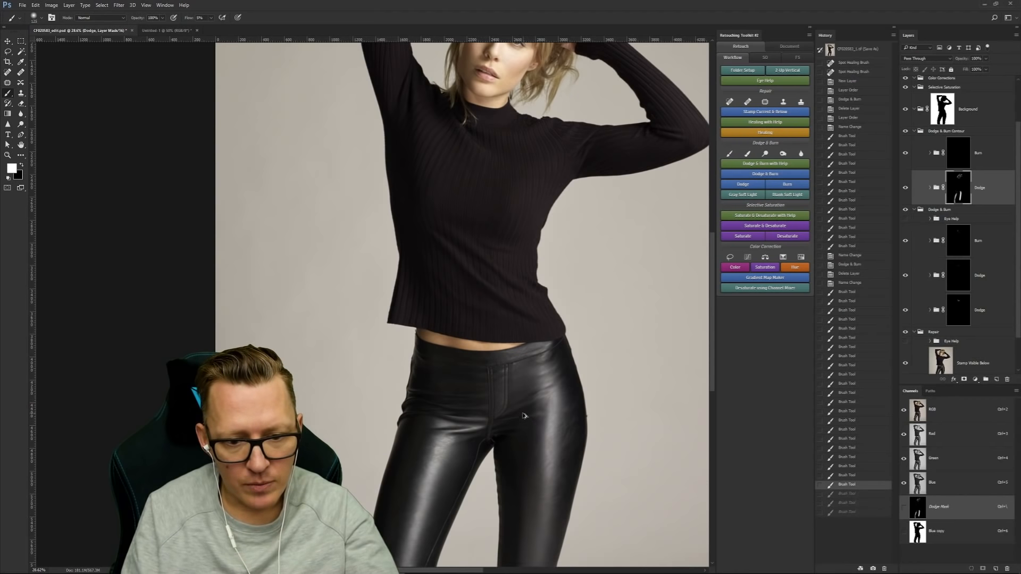
# Step: Brighten the creases on the hip at the shinier side of the trousers, and reduce the brush size
pyautogui.moveTo(525, 375)
pyautogui.mouseDown()
pyautogui.moveTo(537, 362)
pyautogui.moveTo(564, 380)
pyautogui.mouseUp()
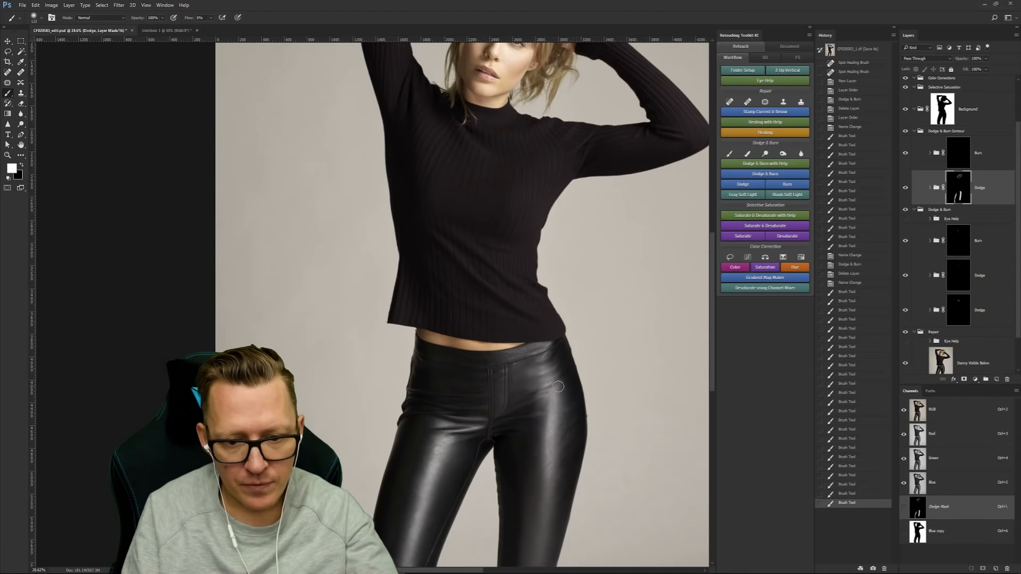
pyautogui.press('[')
pyautogui.press('[')
pyautogui.press('[')
pyautogui.press('[')
pyautogui.press('[')
pyautogui.press('[')
# Step: Try brightening the lip edge at the corner of the mouth with a small brush on the contour Dodge mask, and undo the stroke
pyautogui.moveTo(509, 247); pyautogui.dragTo(514, 427)
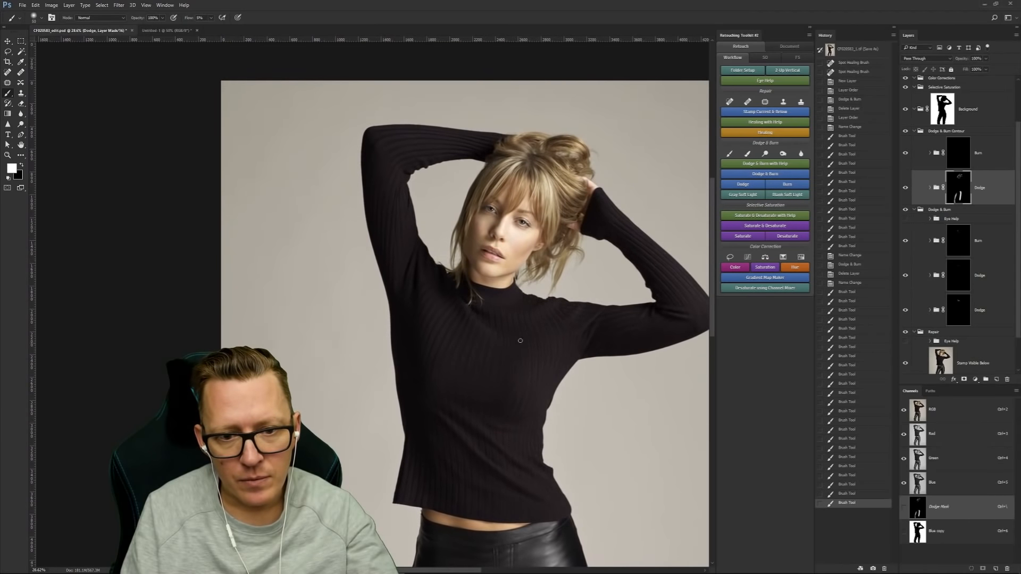
pyautogui.press(']')
pyautogui.press(']')
pyautogui.press(']')
pyautogui.press(']')
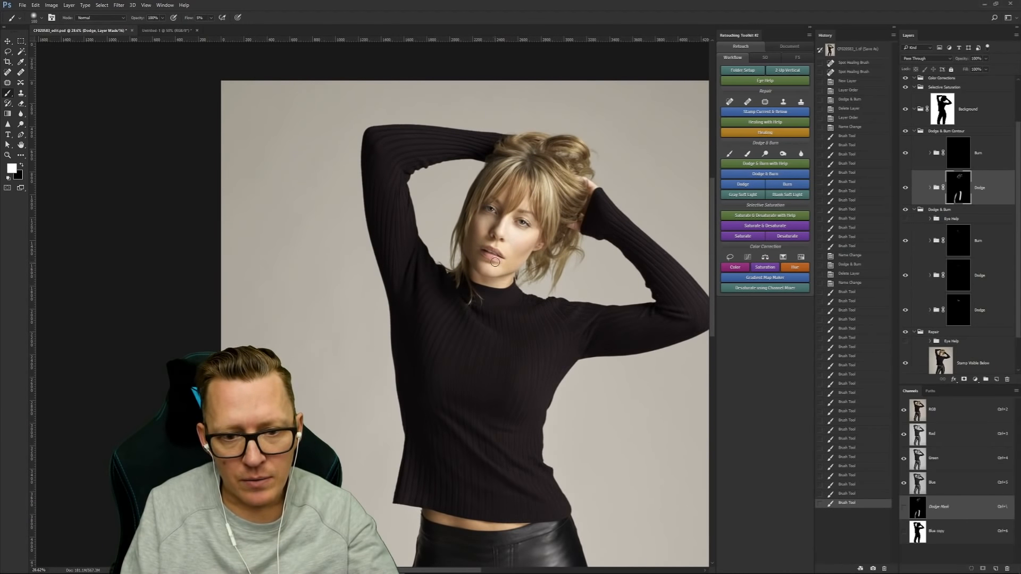
pyautogui.press('z')
pyautogui.moveTo(485, 250); pyautogui.dragTo(485, 332)
pyautogui.press('b')
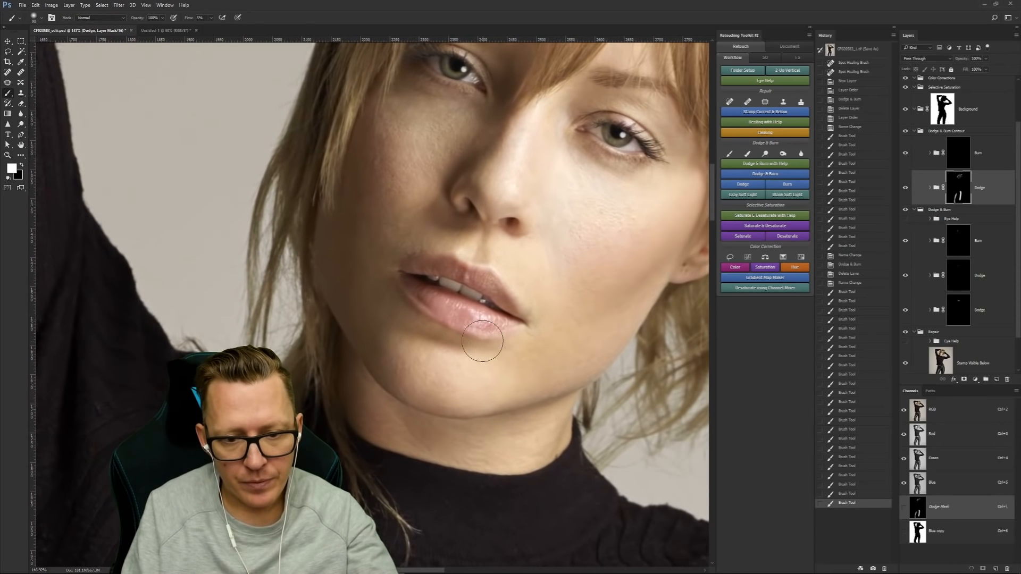
pyautogui.press('[')
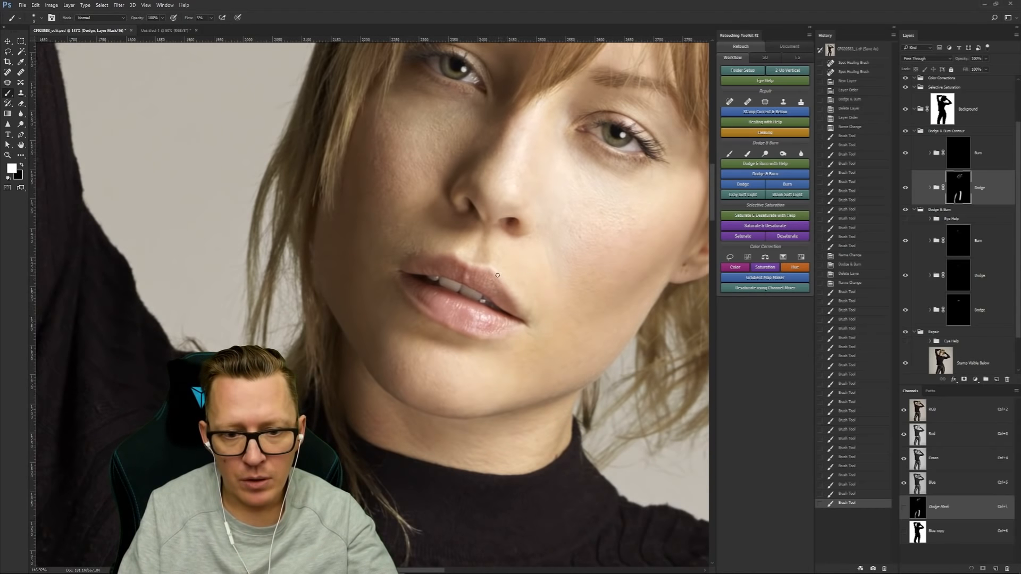
pyautogui.moveTo(521, 308); pyautogui.dragTo(531, 325)
pyautogui.hotkey('ctrl', 'z')
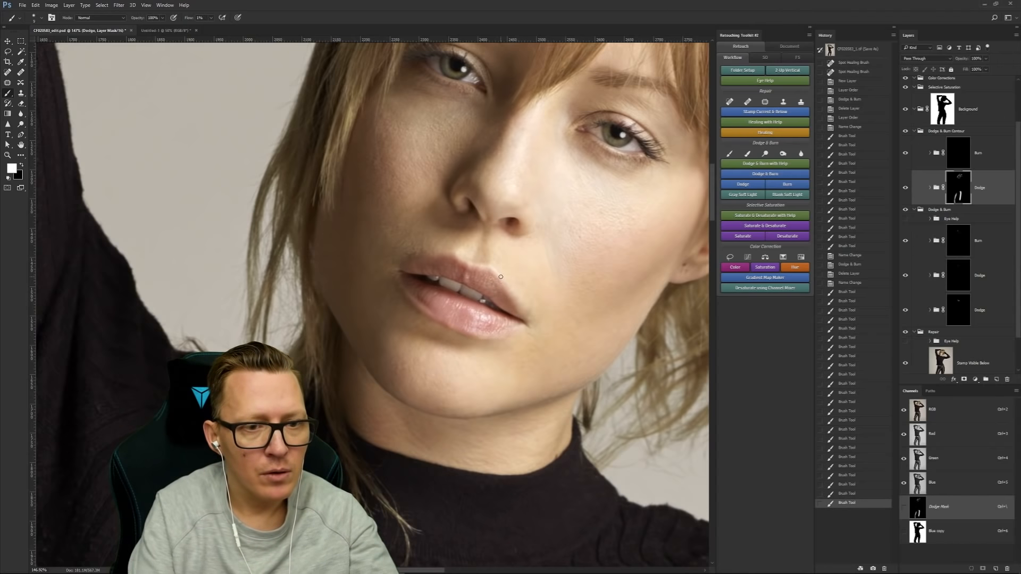
# Step: Brighten the edge of the upper lip at the opposite corner of the mouth with the small brush at 1% flow
pyautogui.hotkey('shift', '0')
pyautogui.hotkey('shift', '1')
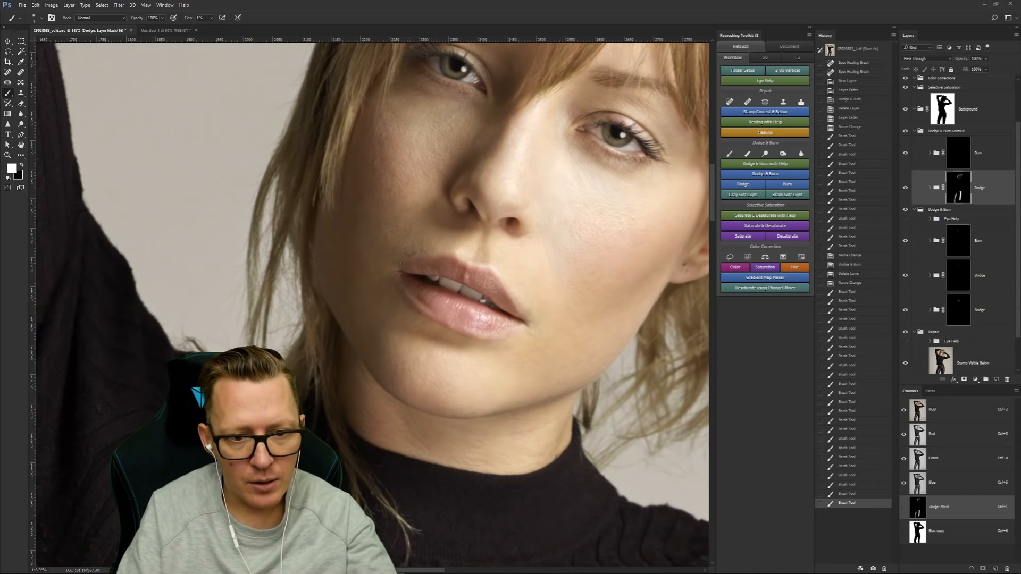
pyautogui.moveTo(409, 260); pyautogui.dragTo(425, 289)
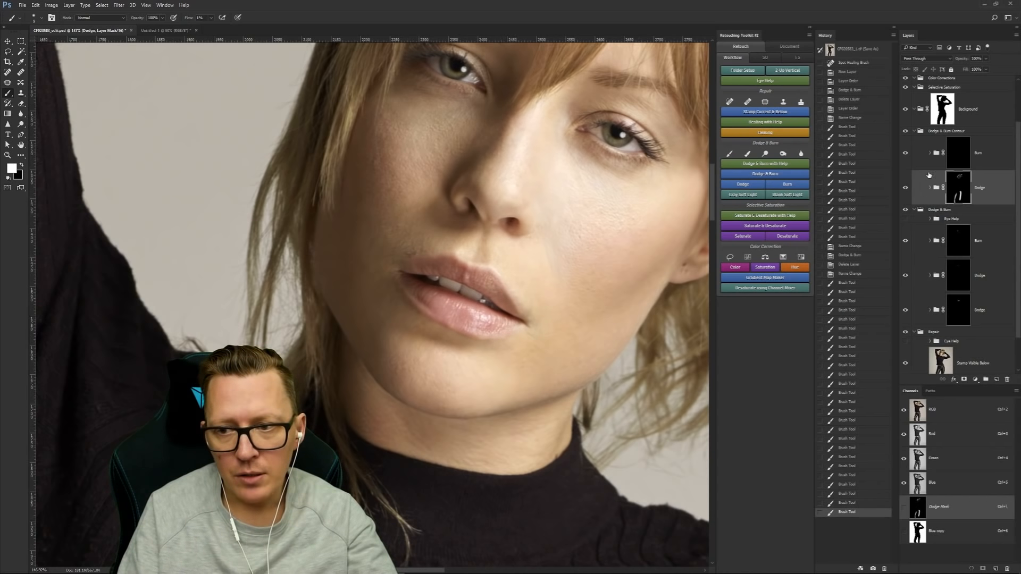
# Step: Darken the upper lip along its outline on the contour group's Burn mask, using a small and then a slightly larger white brush
pyautogui.click(958, 153)
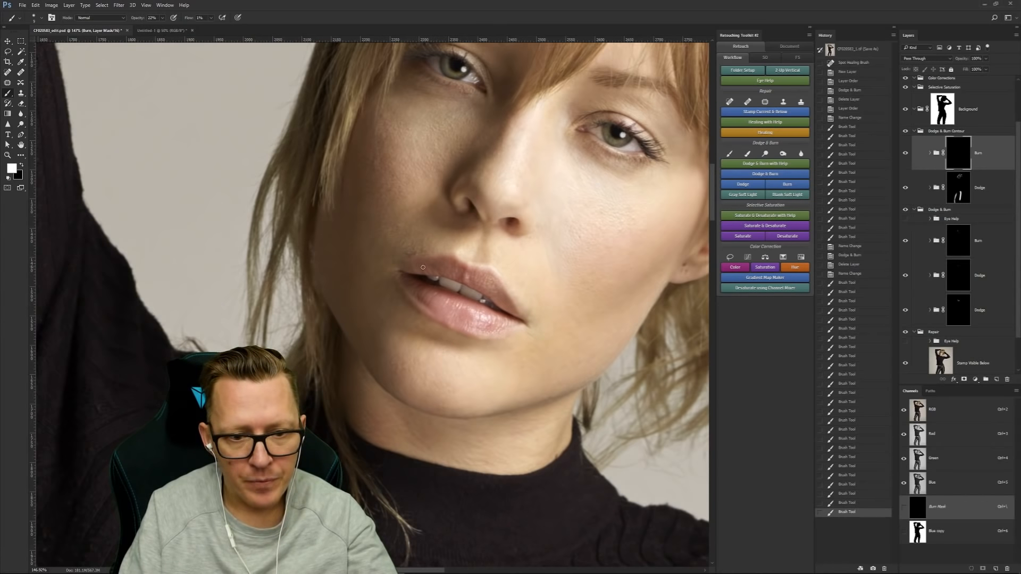
pyautogui.press('[')
pyautogui.press('[')
pyautogui.press('[')
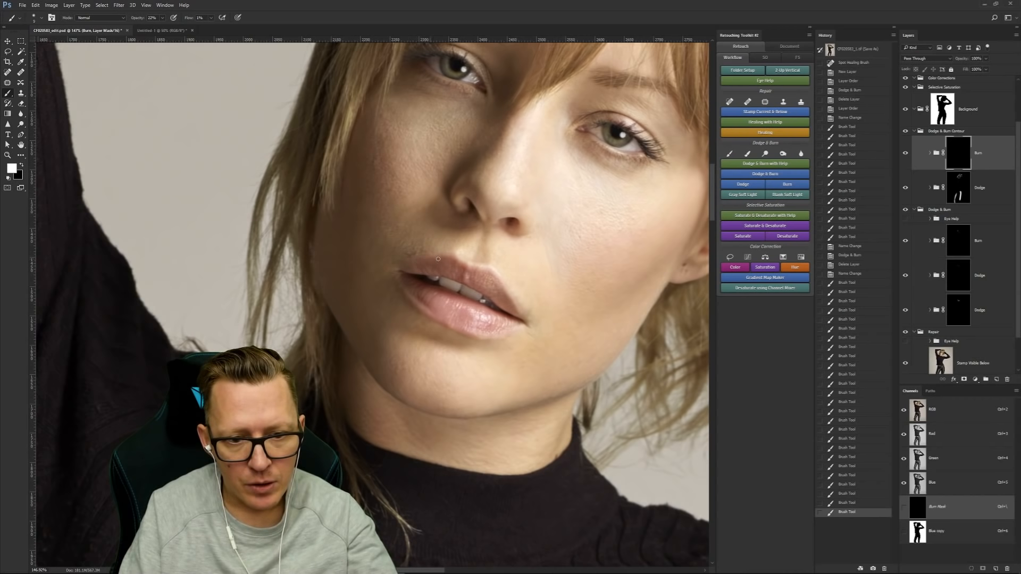
pyautogui.click(438, 259)
pyautogui.press(']')
pyautogui.press(']')
pyautogui.press(']')
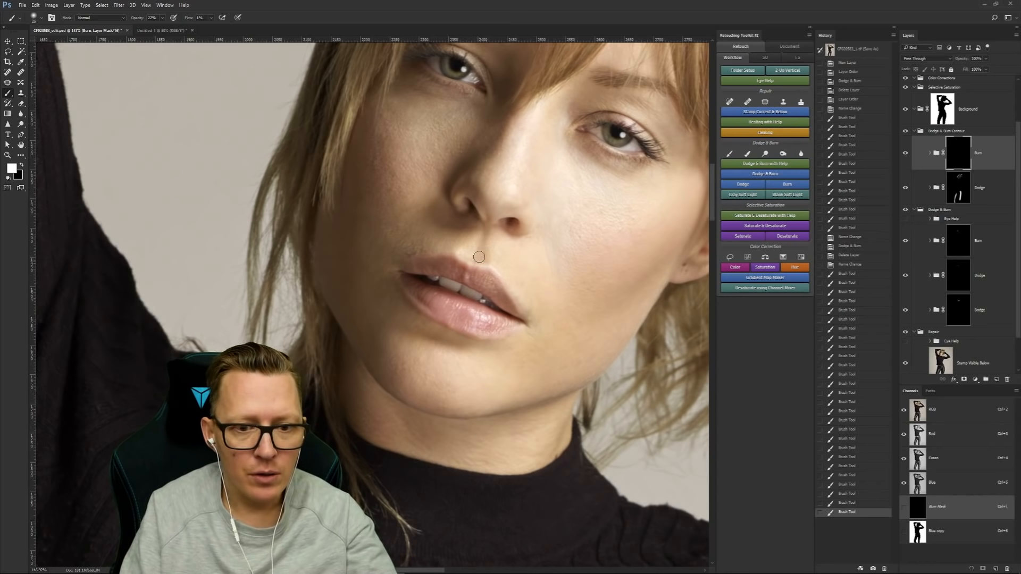
pyautogui.moveTo(475, 276)
pyautogui.mouseDown()
pyautogui.moveTo(483, 237)
pyautogui.moveTo(477, 271)
pyautogui.moveTo(500, 291)
pyautogui.moveTo(497, 234)
pyautogui.moveTo(517, 312)
pyautogui.moveTo(480, 247)
pyautogui.moveTo(452, 248)
pyautogui.mouseUp()
# Step: Brighten the skin just above the upper lip with short strokes on the contour Dodge mask, and reduce the brush size
pyautogui.click(957, 187)
pyautogui.click(452, 249)
pyautogui.click(452, 249)
pyautogui.click(452, 249)
pyautogui.click(452, 249)
pyautogui.press('[')
pyautogui.press('[')
pyautogui.press('[')
pyautogui.press('[')
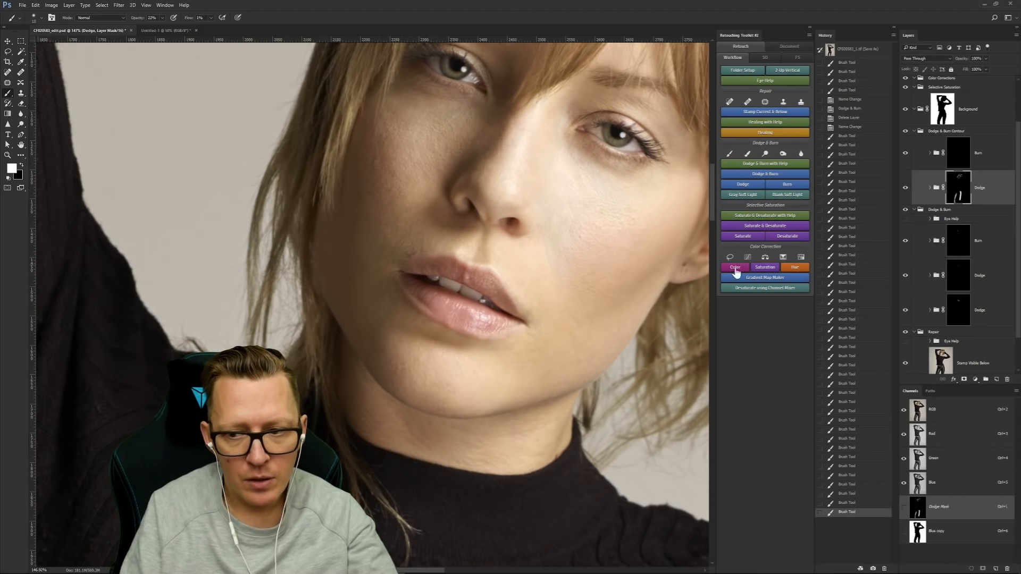
# Step: Brighten the skin beside the mouth corner with small brush strokes on the middle Dodge mask in the Dodge & Burn group
pyautogui.click(958, 310)
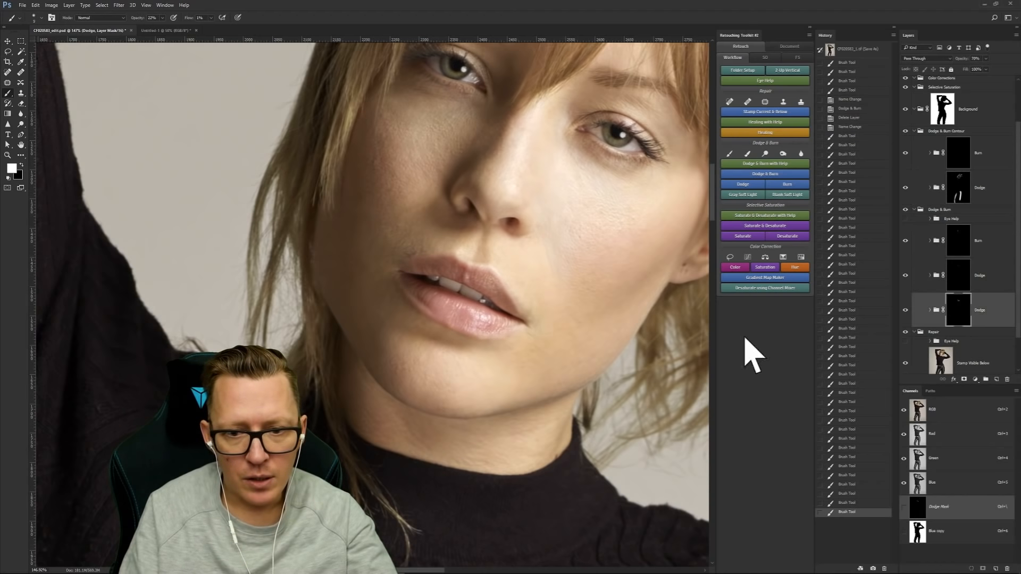
pyautogui.click(409, 254)
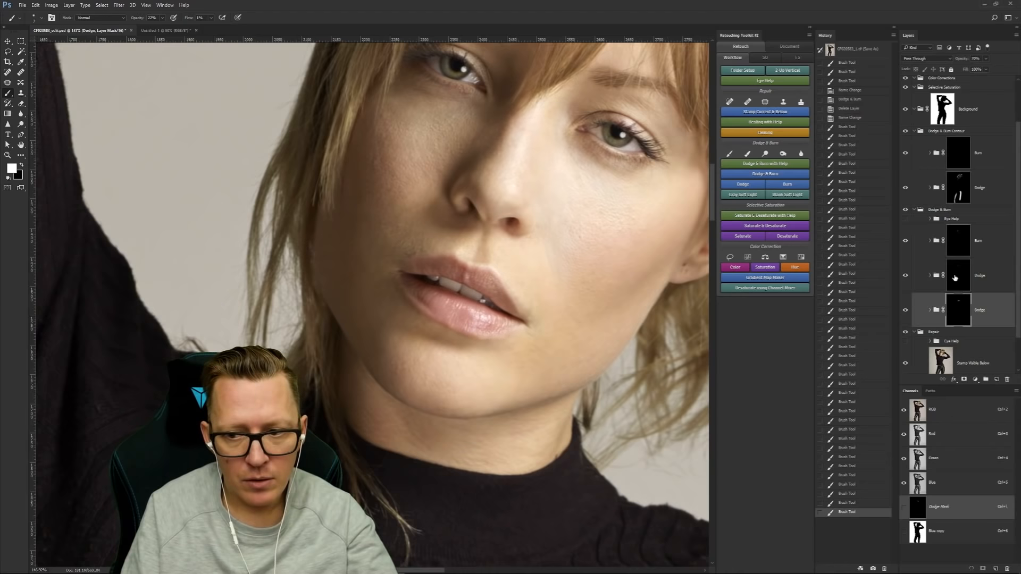
pyautogui.click(955, 278)
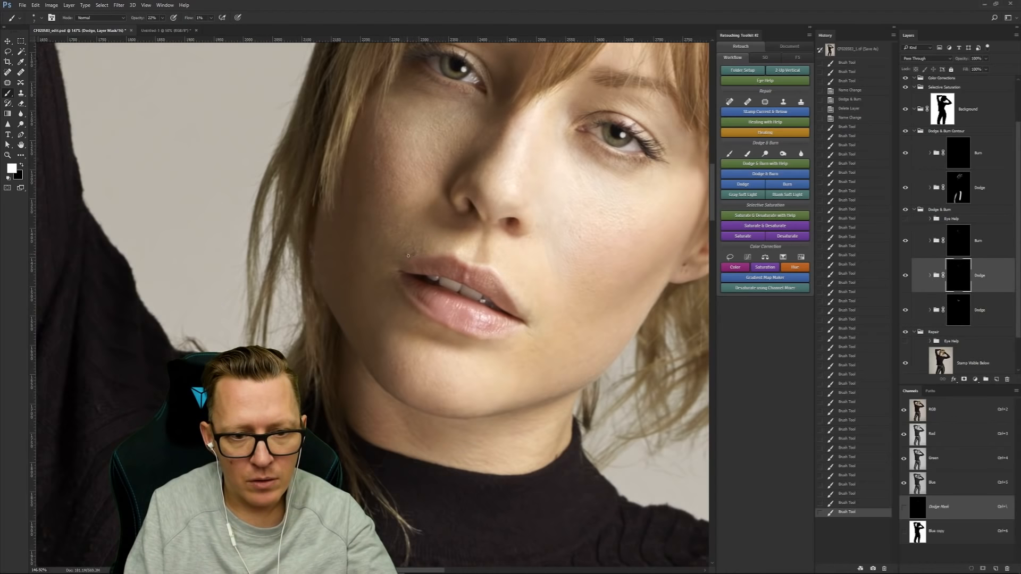
pyautogui.moveTo(408, 256); pyautogui.dragTo(414, 254)
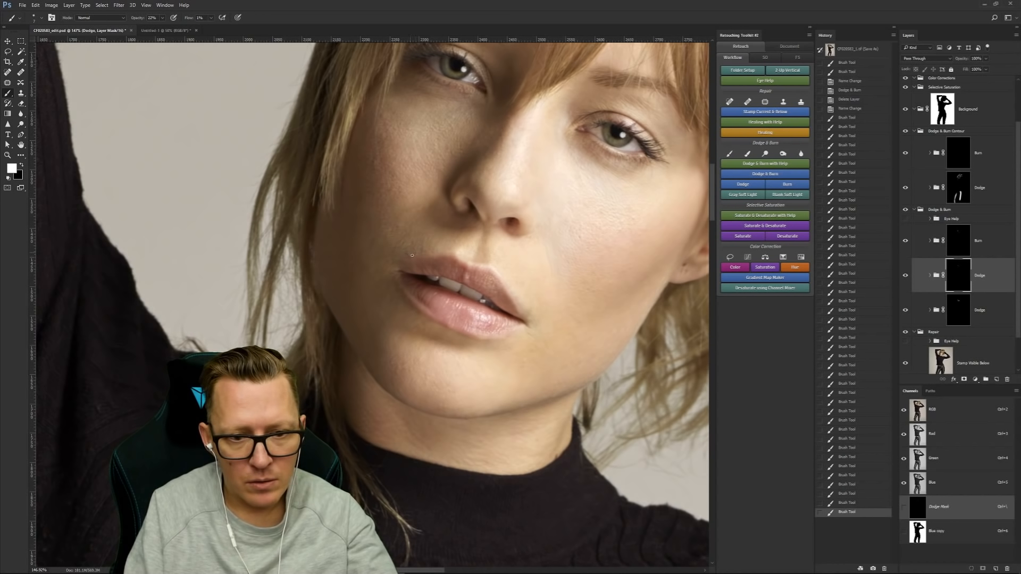
pyautogui.moveTo(422, 245); pyautogui.dragTo(392, 276)
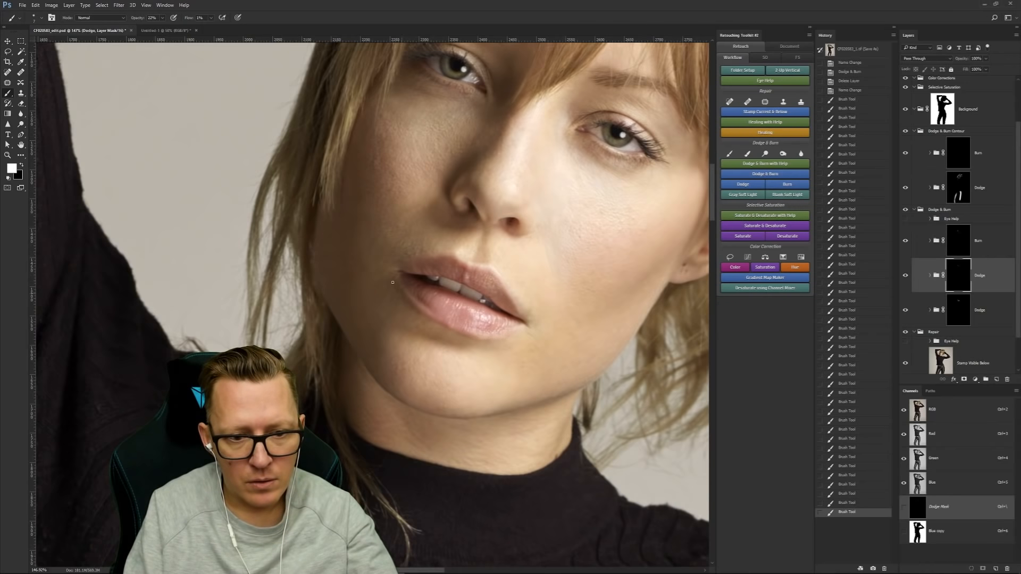
pyautogui.click(393, 283)
# Step: Spot-heal the mark beneath the outer corner of the brightly lit eye on the Stamp Visible Below layer
pyautogui.press('z')
pyautogui.moveTo(488, 299); pyautogui.dragTo(415, 299)
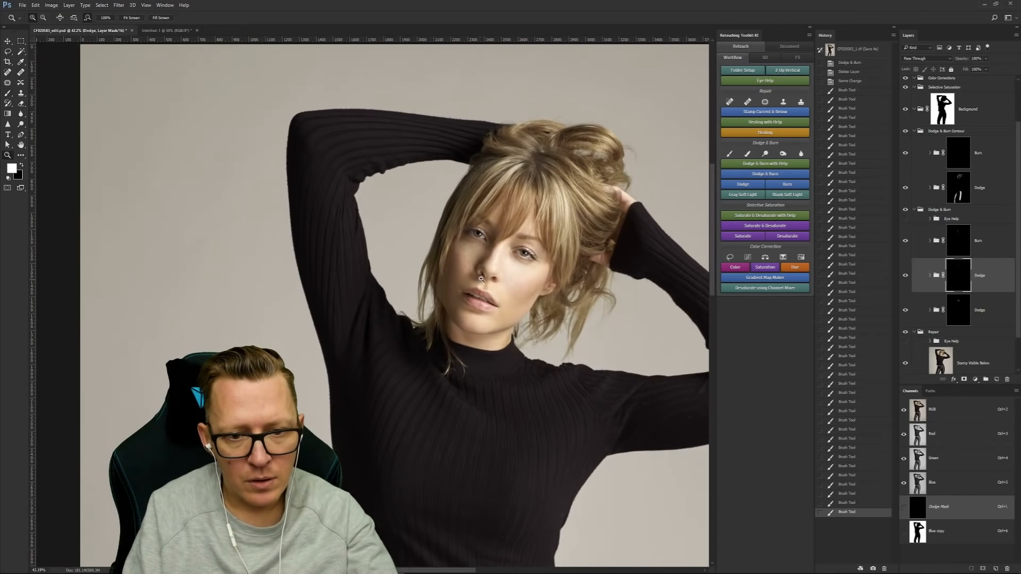
pyautogui.moveTo(481, 279); pyautogui.dragTo(440, 297)
pyautogui.moveTo(463, 302); pyautogui.dragTo(450, 306)
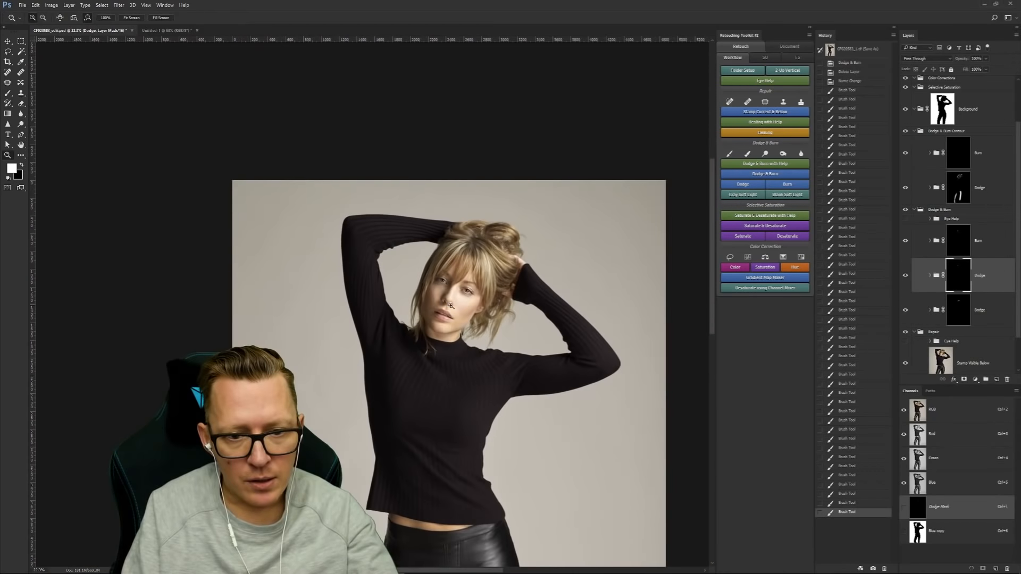
pyautogui.moveTo(489, 430); pyautogui.dragTo(464, 319)
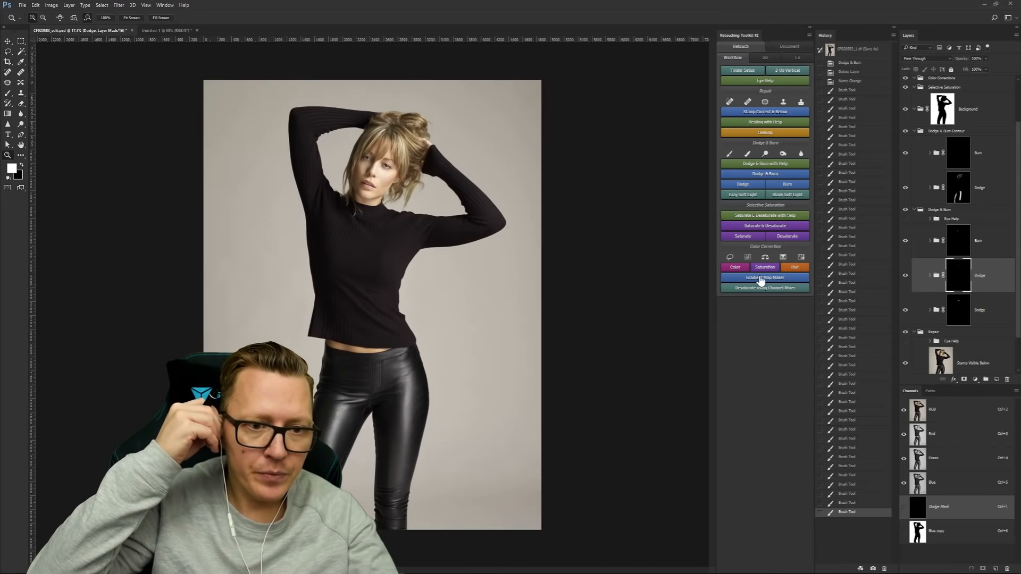
pyautogui.moveTo(393, 161); pyautogui.dragTo(617, 165)
pyautogui.moveTo(322, 291); pyautogui.dragTo(536, 365)
pyautogui.moveTo(480, 341); pyautogui.dragTo(547, 382)
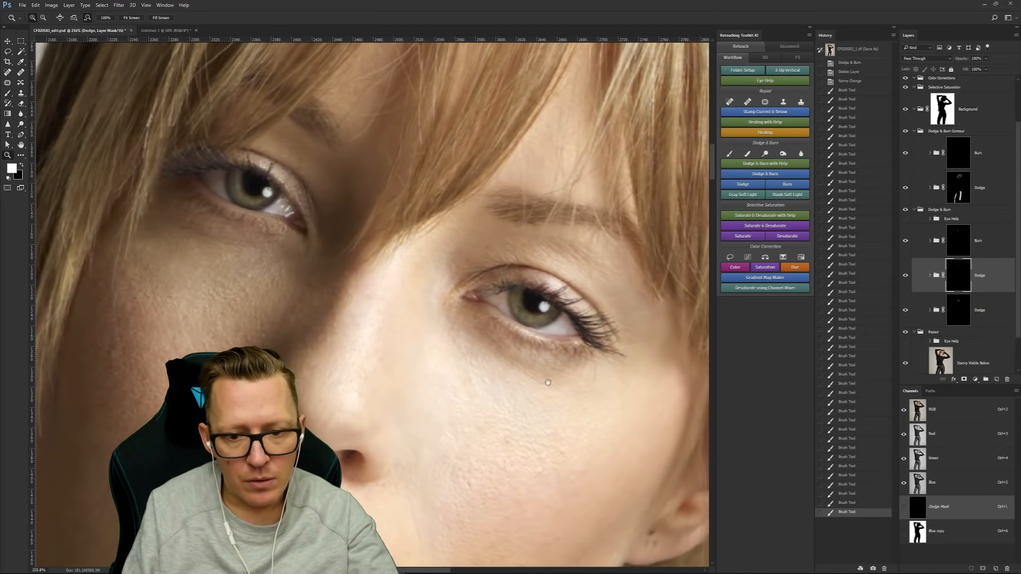
pyautogui.scroll(-2, 1017, 287)
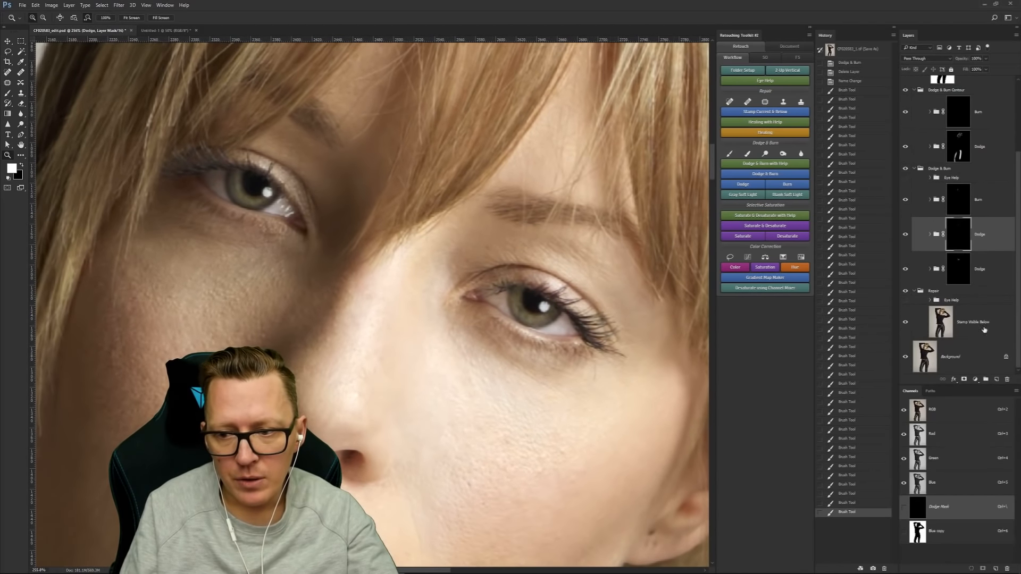
pyautogui.click(973, 322)
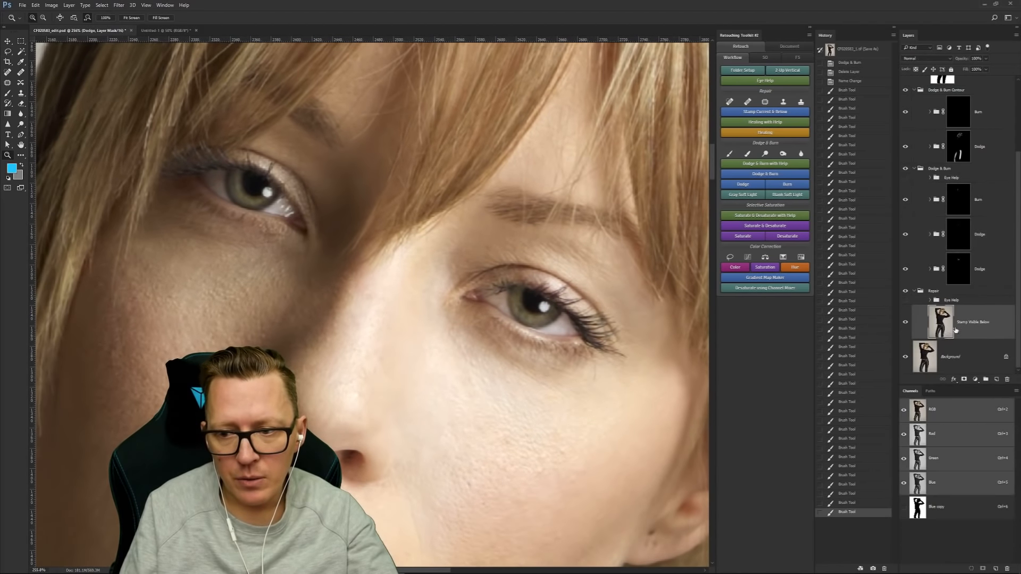
pyautogui.click(729, 102)
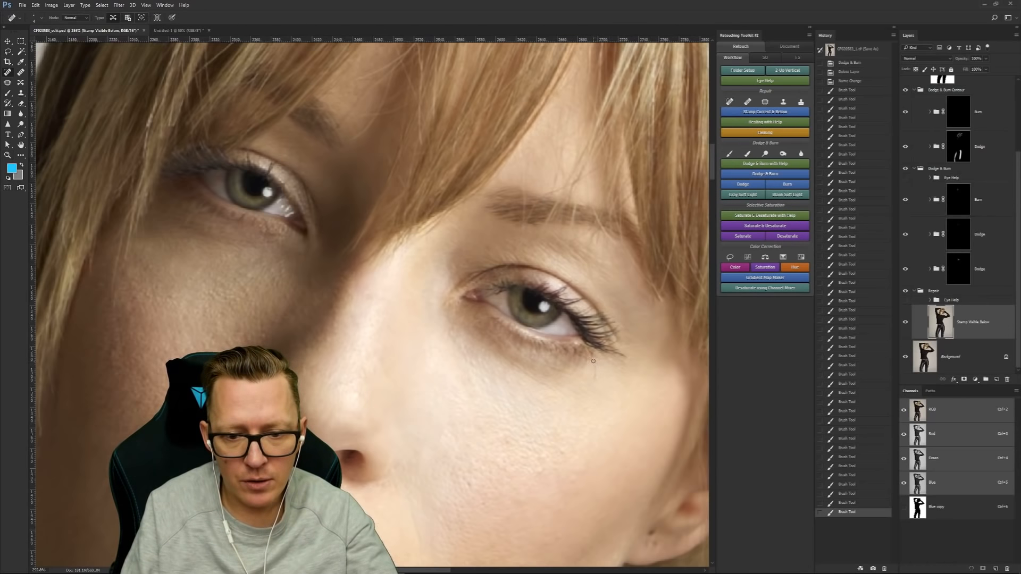
pyautogui.moveTo(595, 380); pyautogui.dragTo(595, 382)
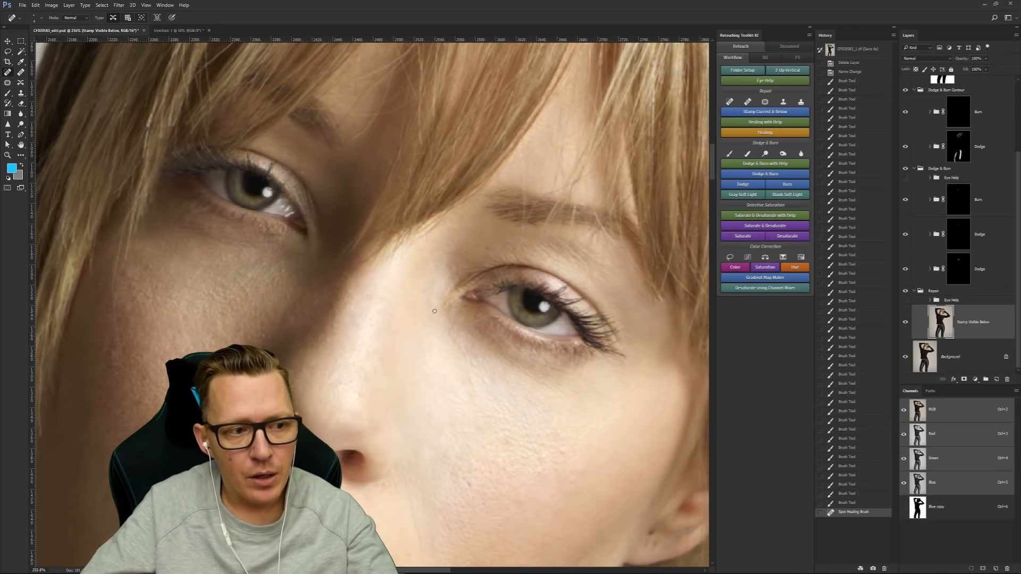
# Step: Enable Shape Dynamics for the Brush tool and set the size control to Fade
pyautogui.rightClick(396, 267)
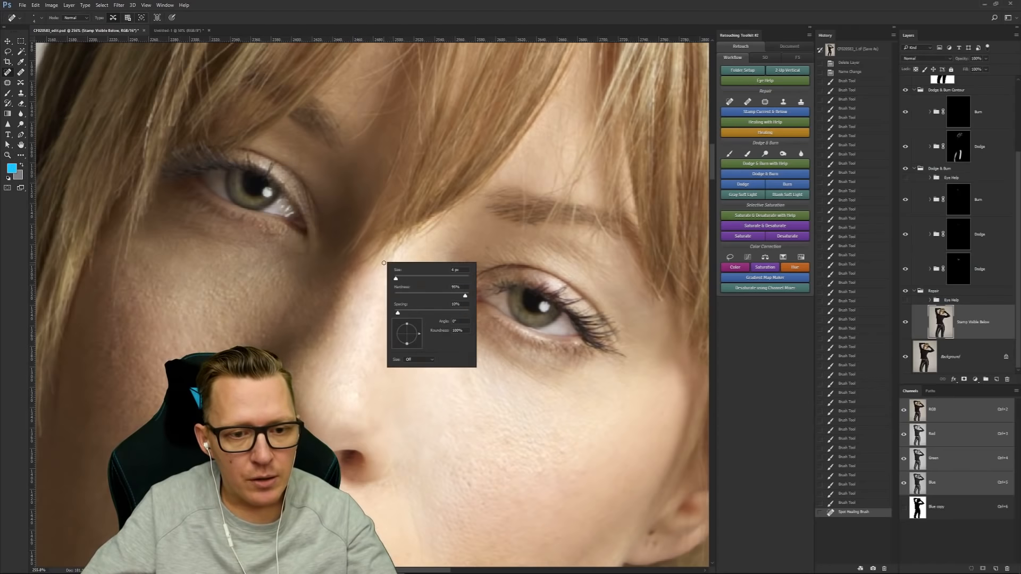
pyautogui.press('Escape')
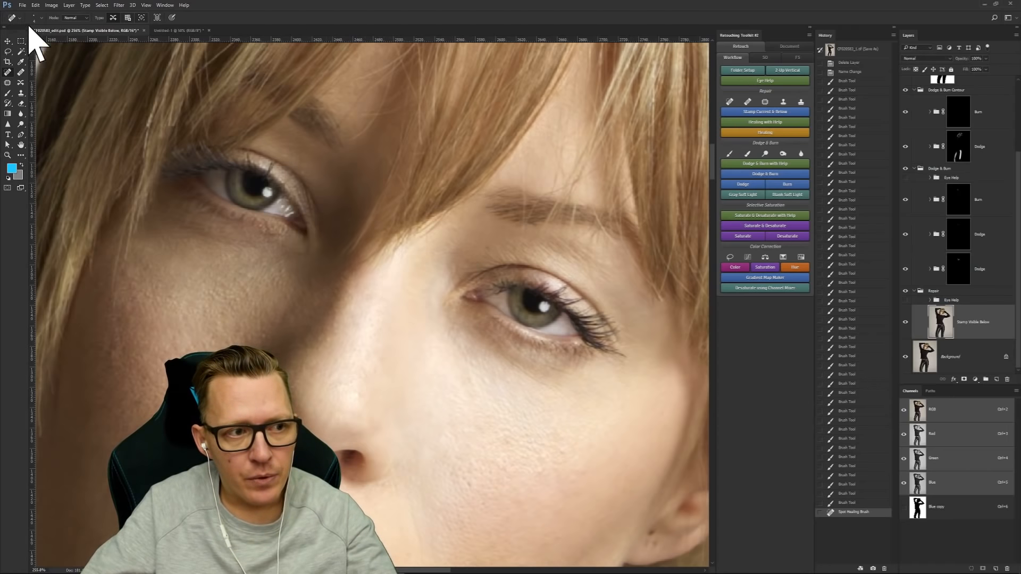
pyautogui.press('b')
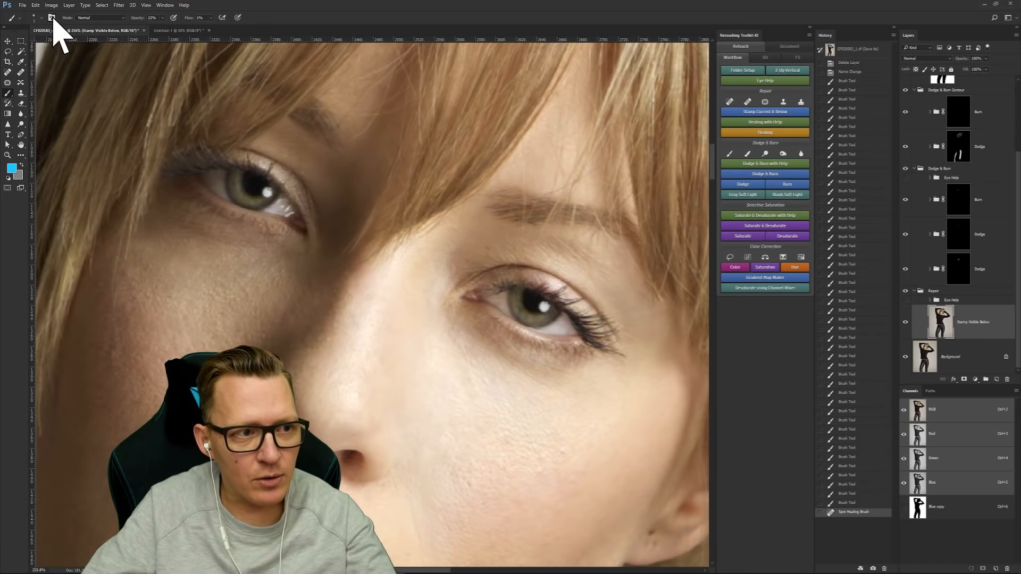
pyautogui.press('F5')
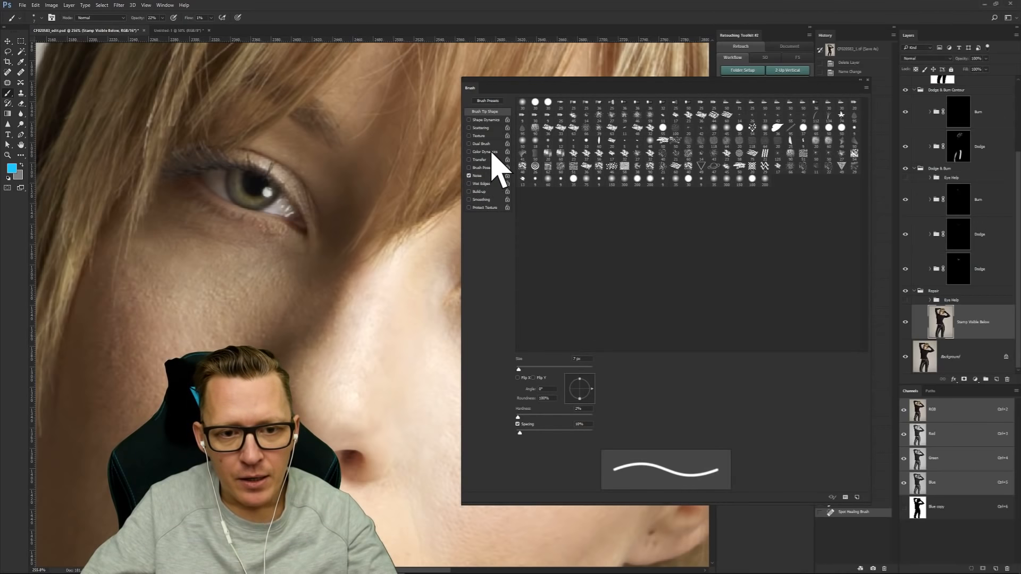
pyautogui.click(469, 120)
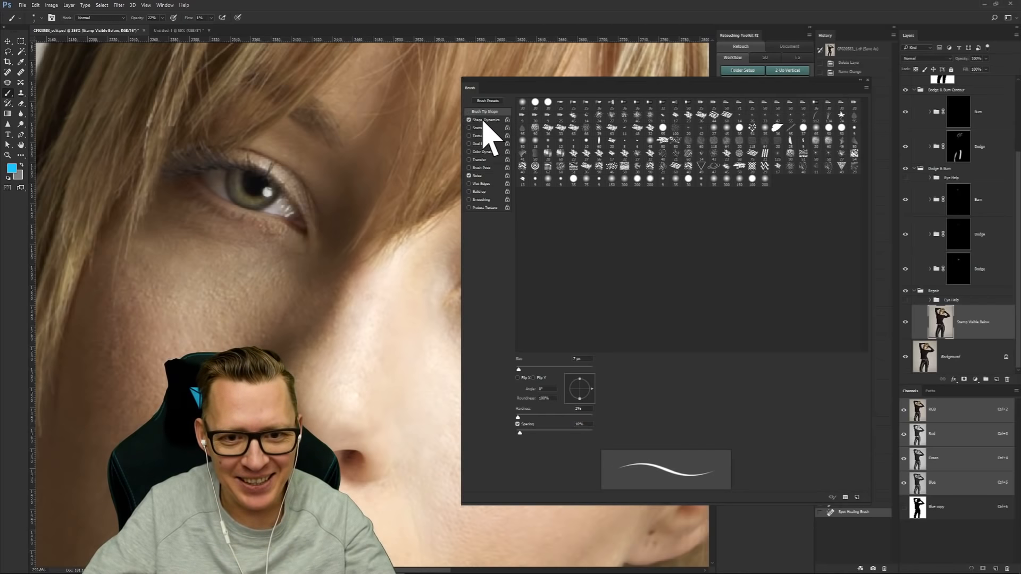
pyautogui.click(484, 120)
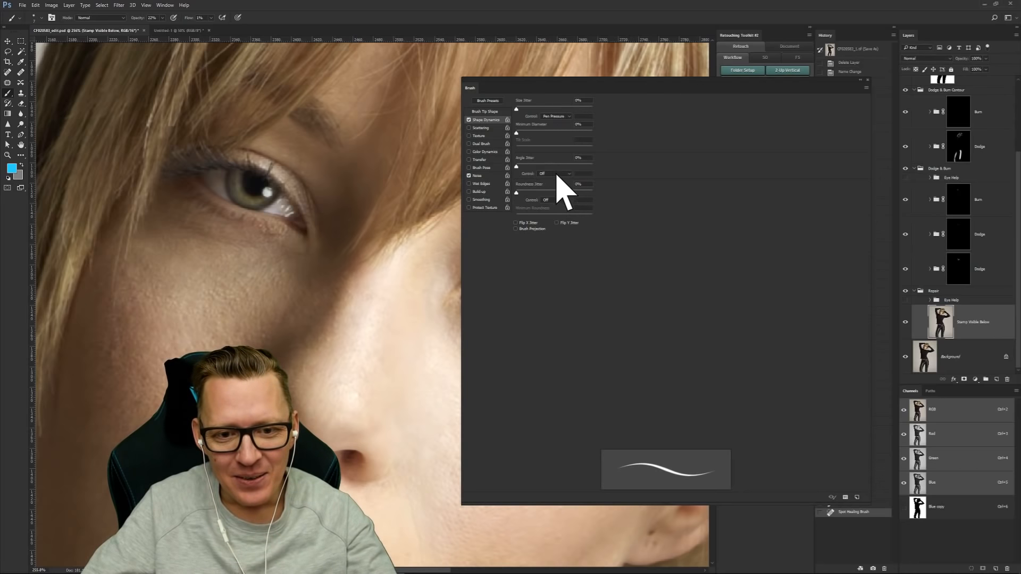
pyautogui.click(561, 116)
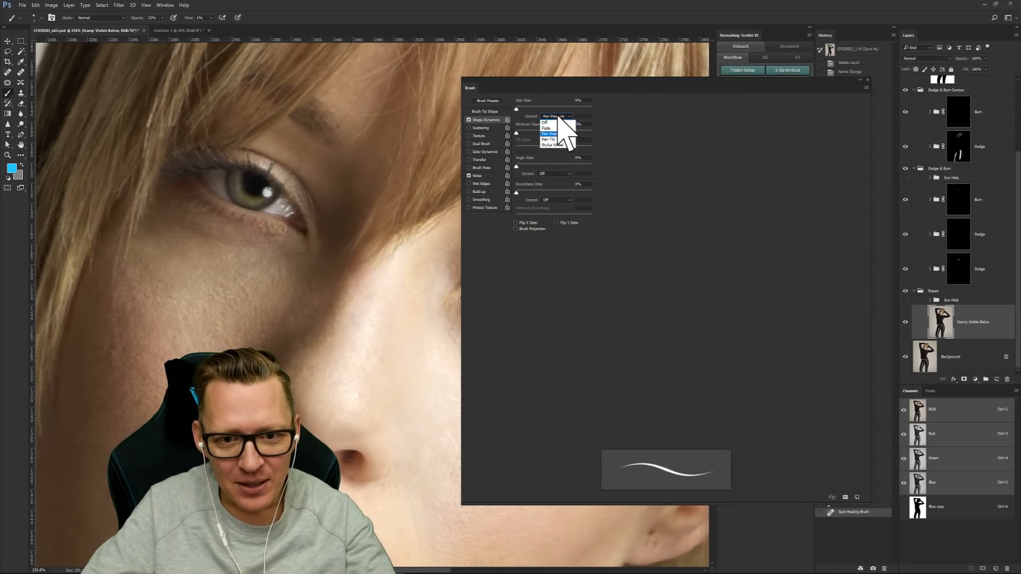
pyautogui.click(547, 128)
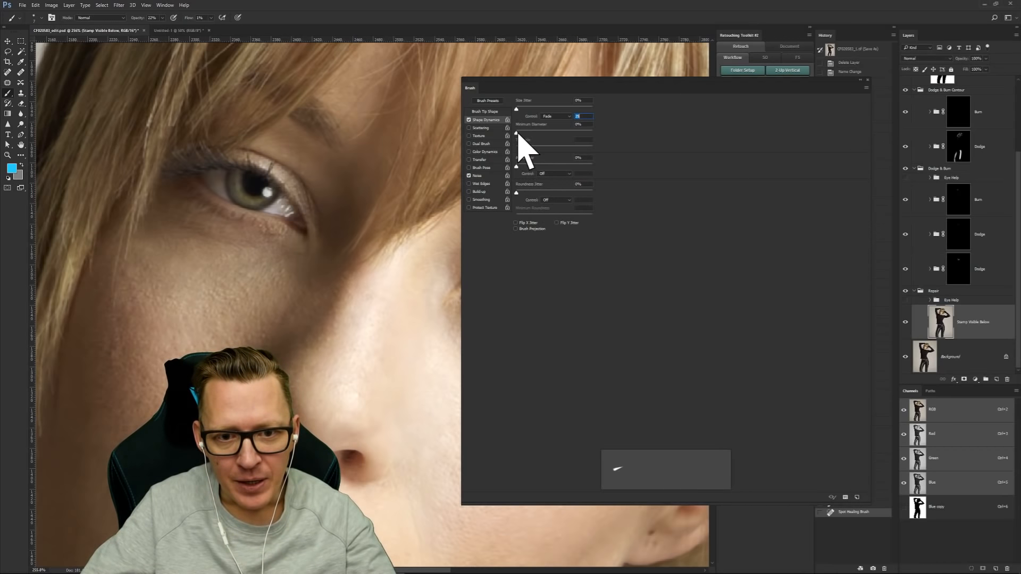
# Step: Set the brush's size jitter to 5% and its minimum diameter to 0%
pyautogui.moveTo(517, 133); pyautogui.dragTo(528, 134)
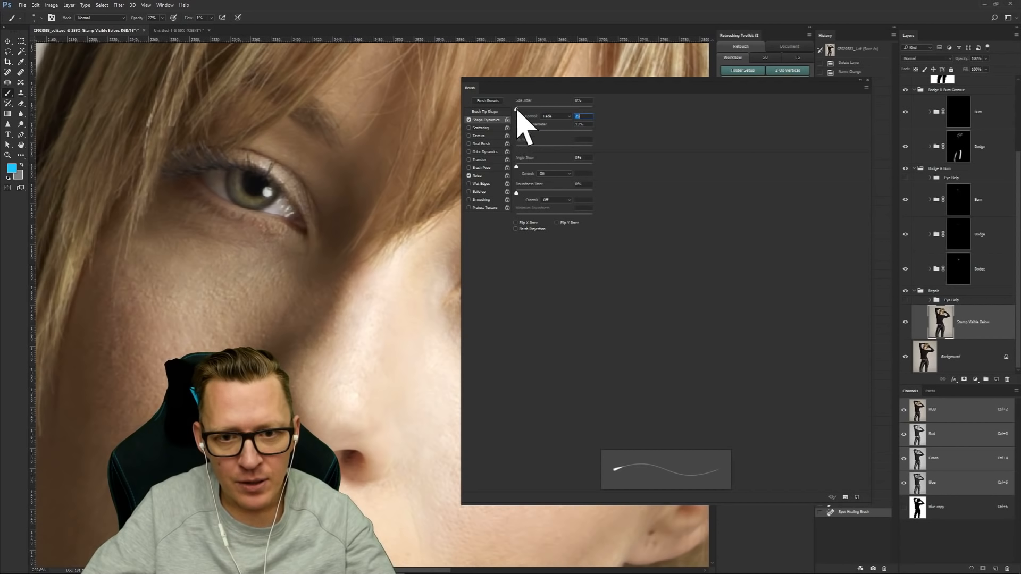
pyautogui.moveTo(518, 109); pyautogui.dragTo(520, 109)
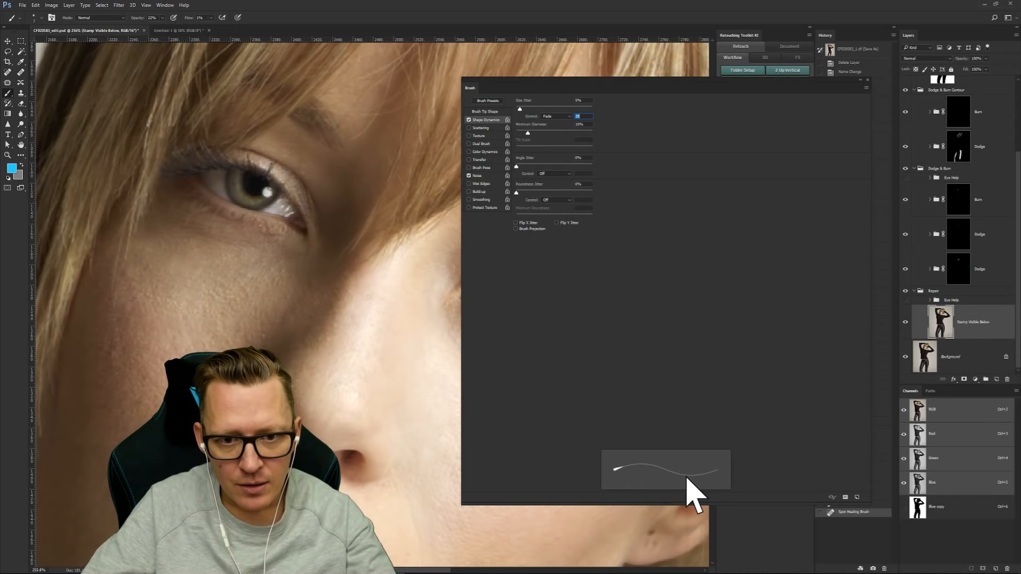
pyautogui.click(521, 132)
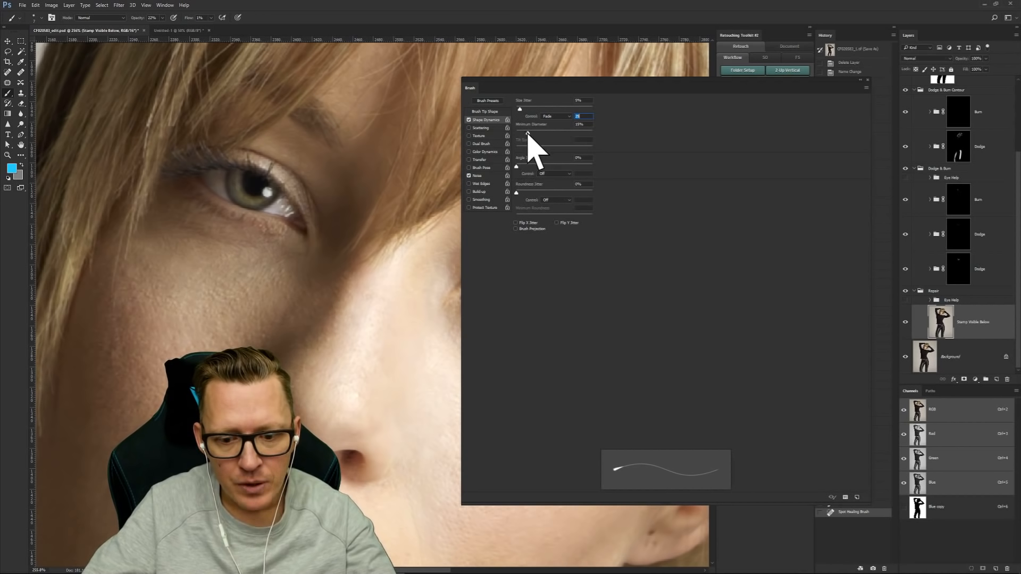
pyautogui.moveTo(522, 133); pyautogui.dragTo(516, 130)
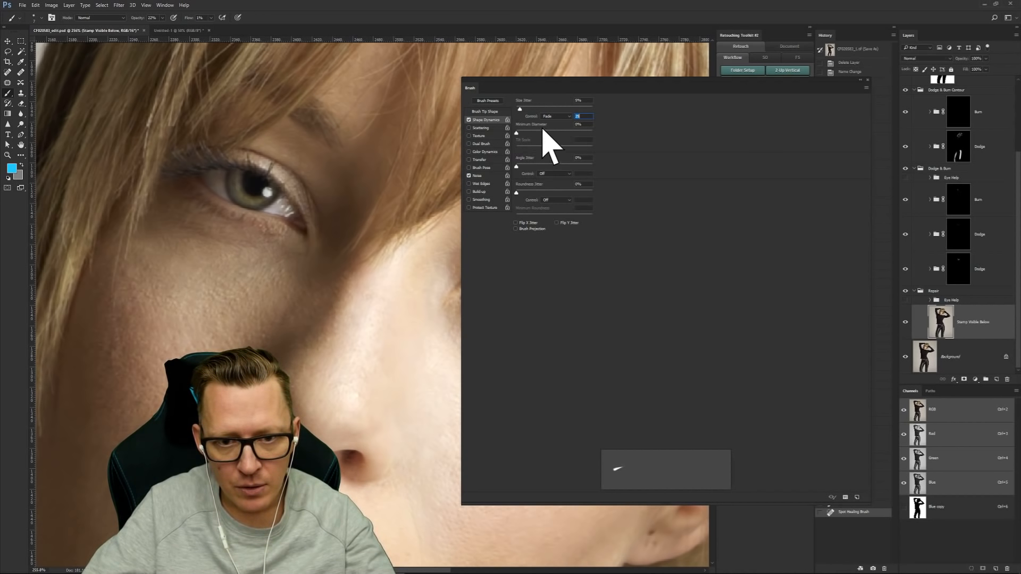
# Step: Set the brush size to 2 px and the size Fade length to 70, and close the brush settings
pyautogui.rightClick(258, 224)
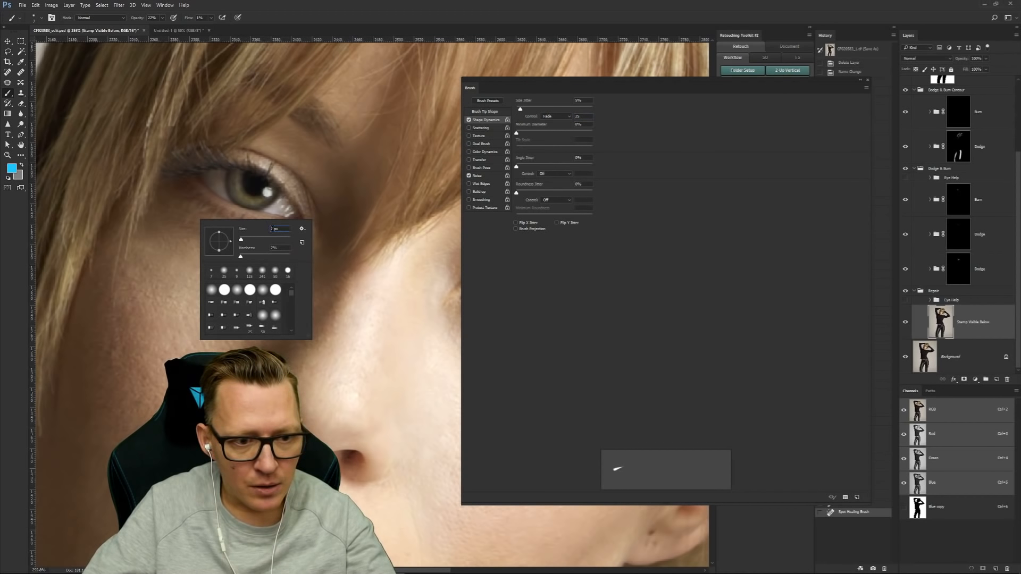
pyautogui.write('2')
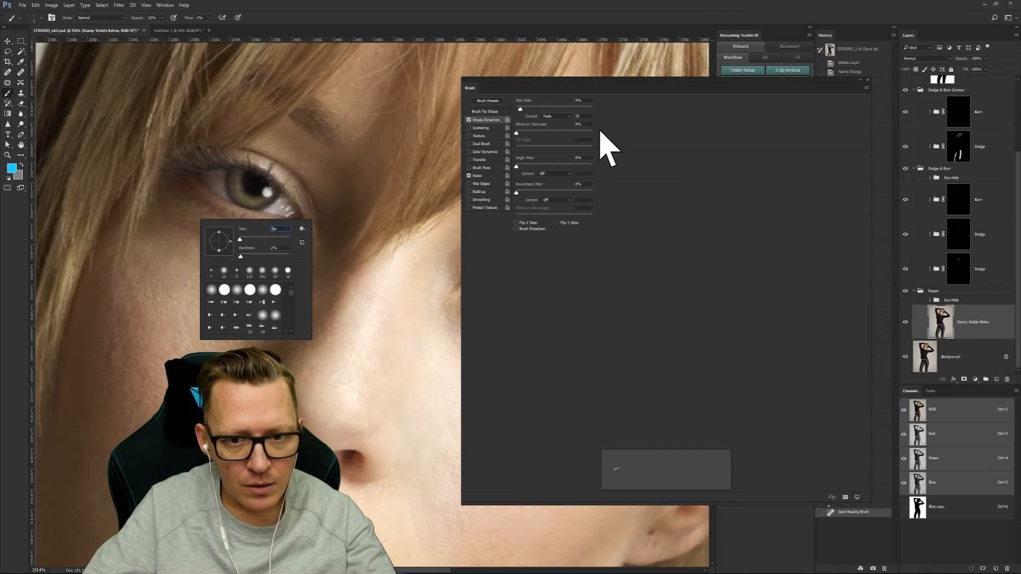
pyautogui.press('Return')
pyautogui.write('4')
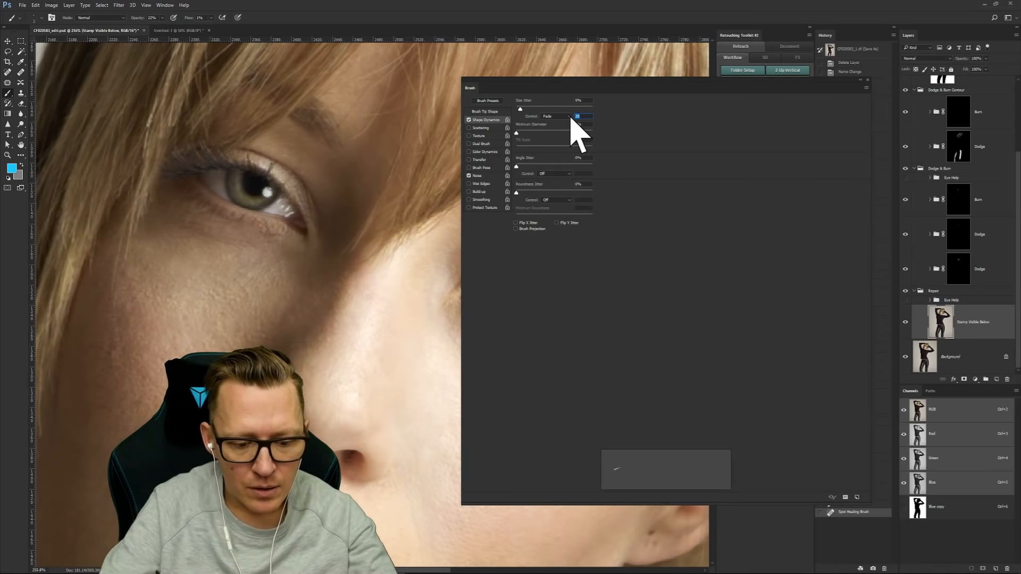
pyautogui.write('5')
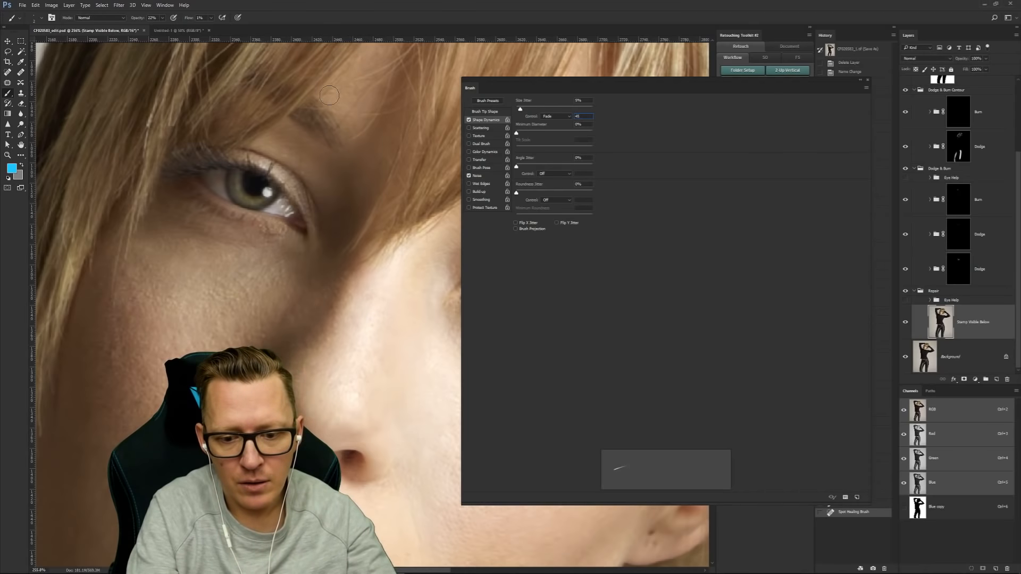
pyautogui.write('5')
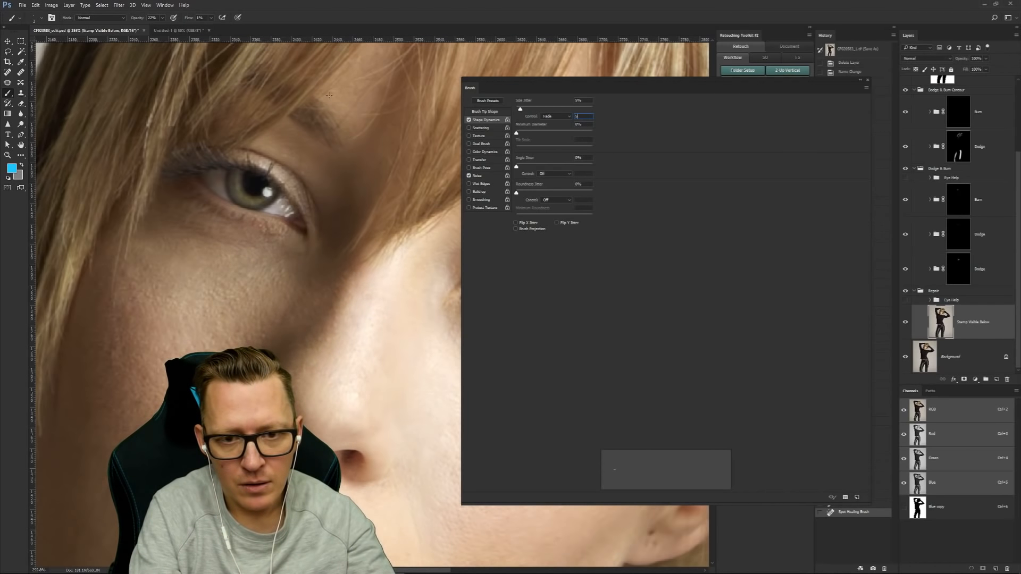
pyautogui.write('60')
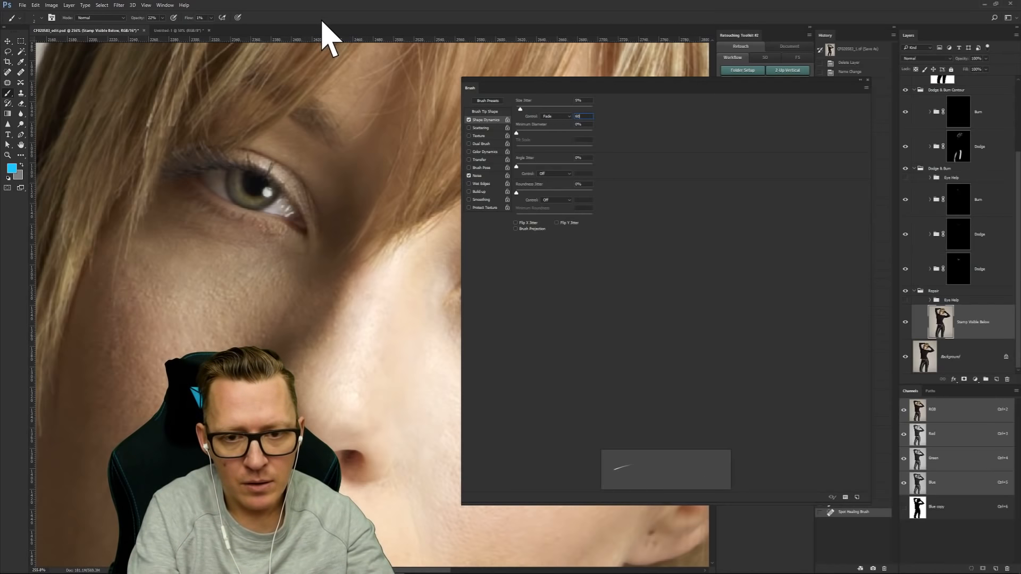
pyautogui.write('70')
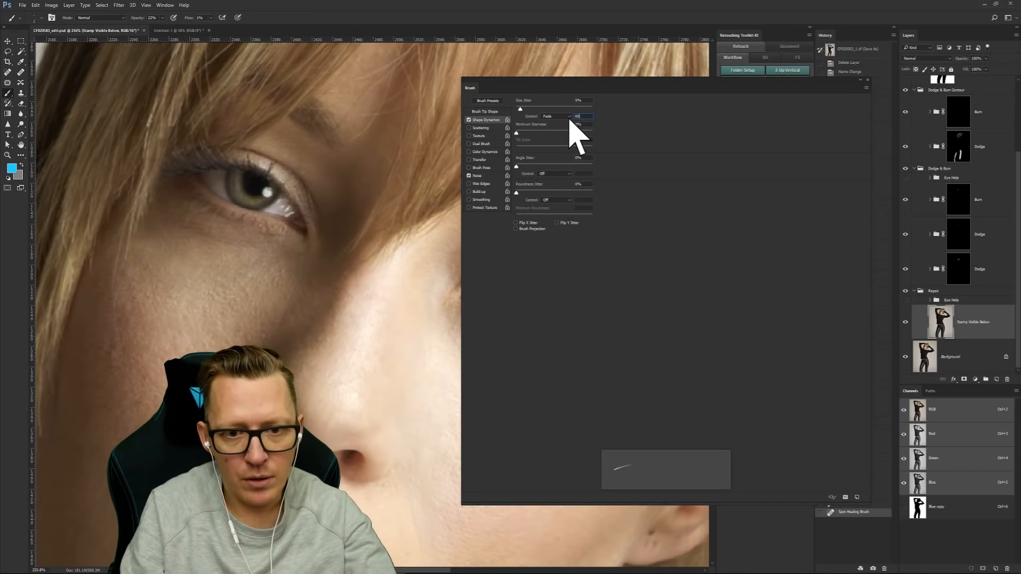
pyautogui.moveTo(865, 80); pyautogui.dragTo(866, 82)
pyautogui.click(868, 82)
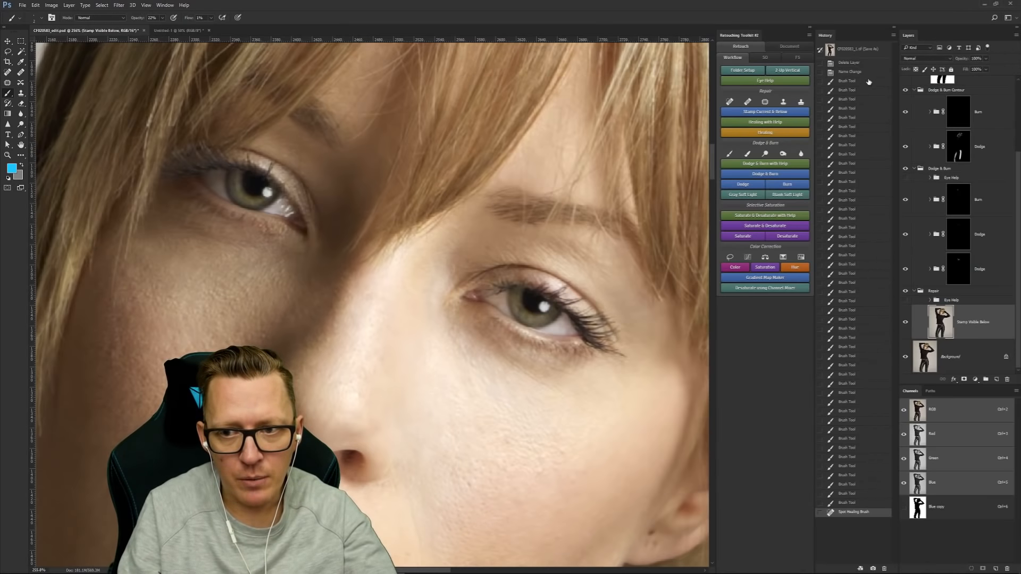
# Step: Sample the dark lash color as the foreground and add a Healing layer above Stamp Visible Below
pyautogui.keyDown('alt'); pyautogui.click(577, 321); pyautogui.keyUp('alt')
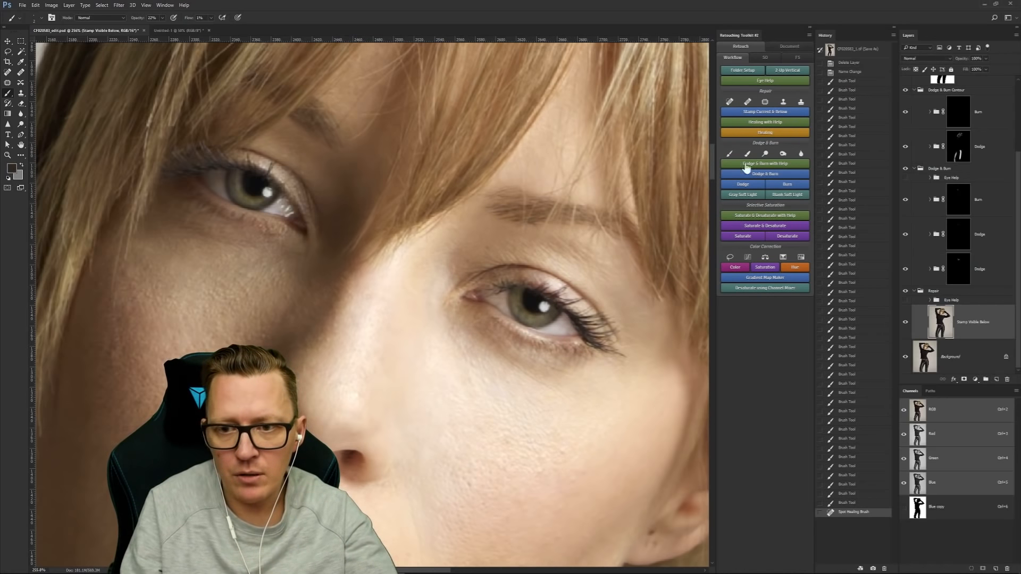
pyautogui.click(766, 133)
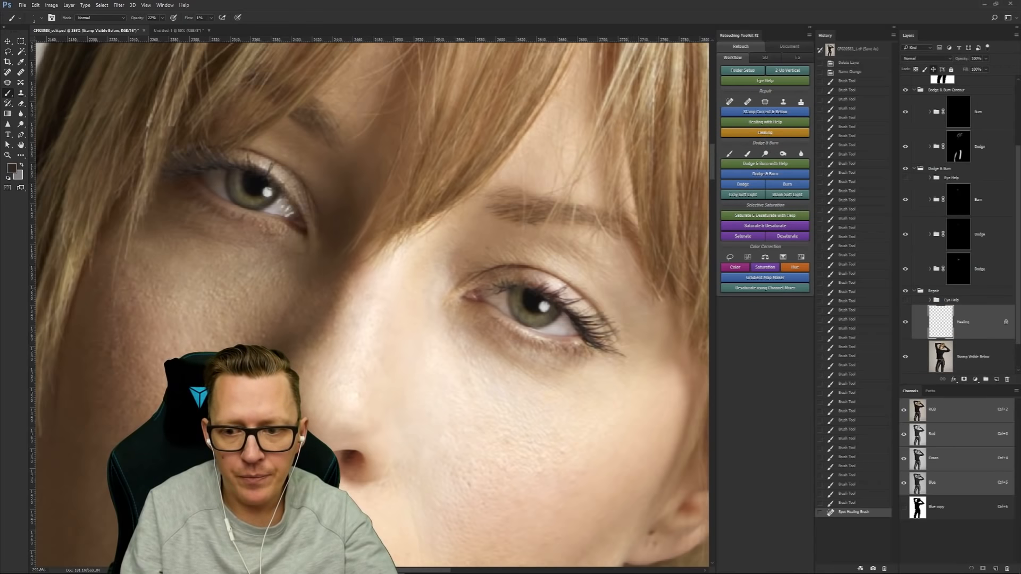
# Step: Set the Brush tool's opacity and flow to 100% and try a lash stroke on the brighter eye's upper lid
pyautogui.click(556, 301)
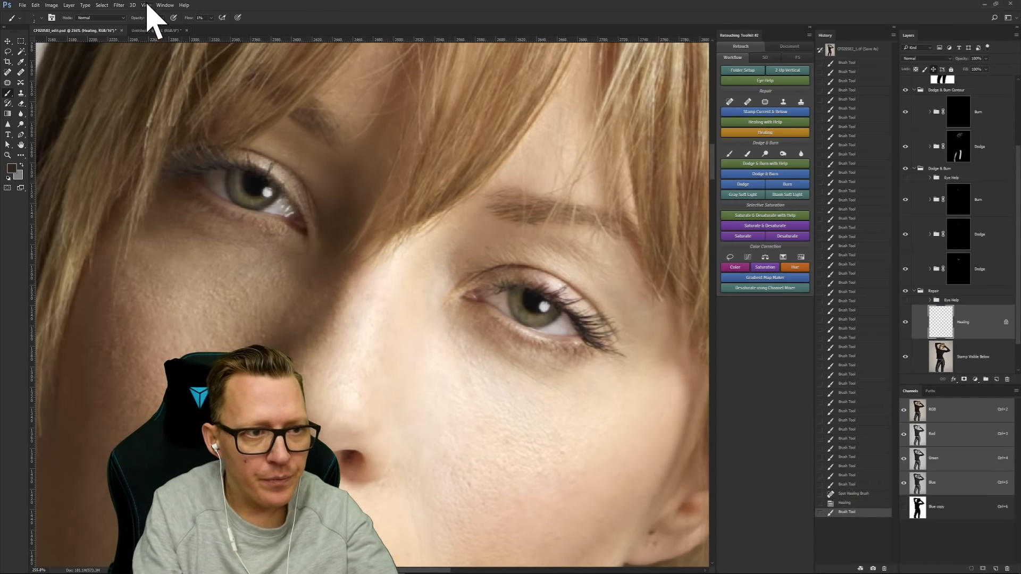
pyautogui.moveTo(176, 17); pyautogui.dragTo(195, 15)
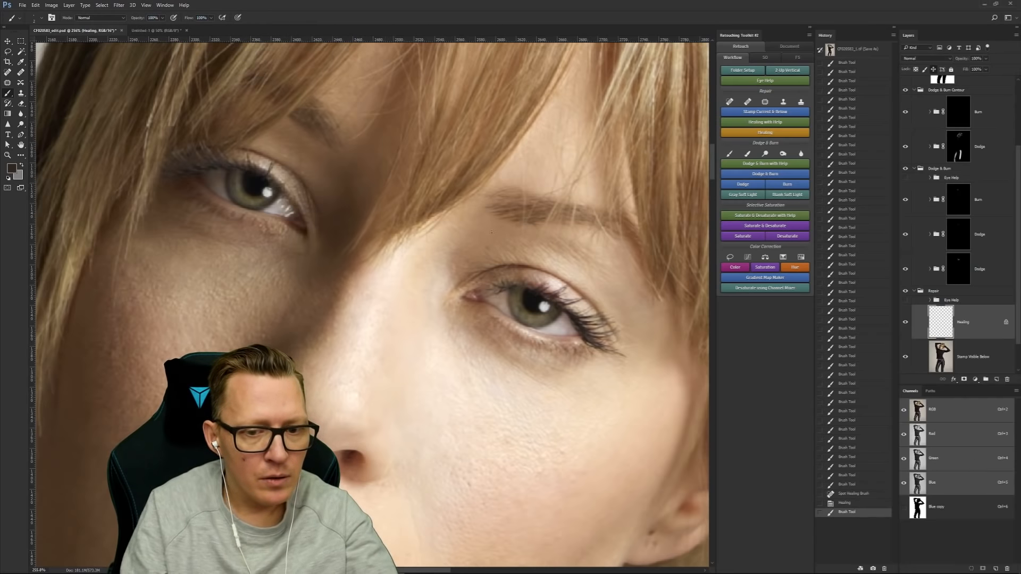
pyautogui.moveTo(555, 300); pyautogui.dragTo(591, 285)
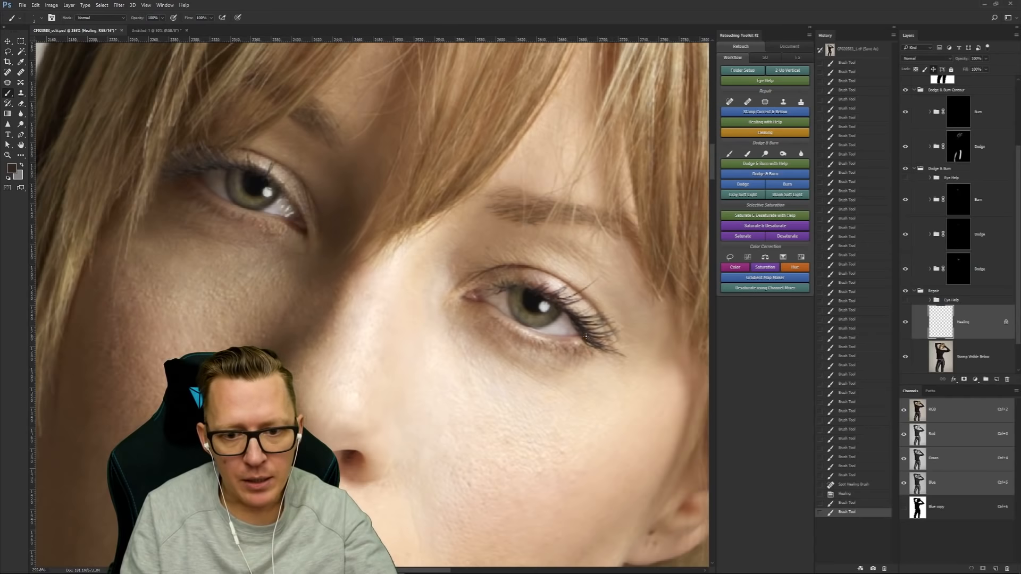
pyautogui.hotkey('ctrl', 'z')
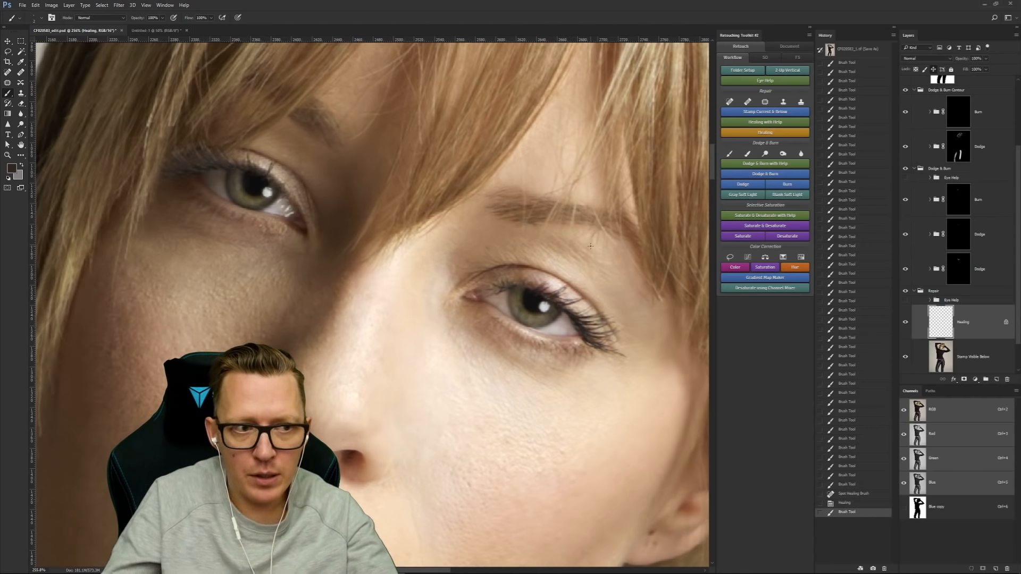
# Step: Set the brush's size Fade length to 45 and try lash strokes at the brighter eye's outer corner
pyautogui.click(51, 17)
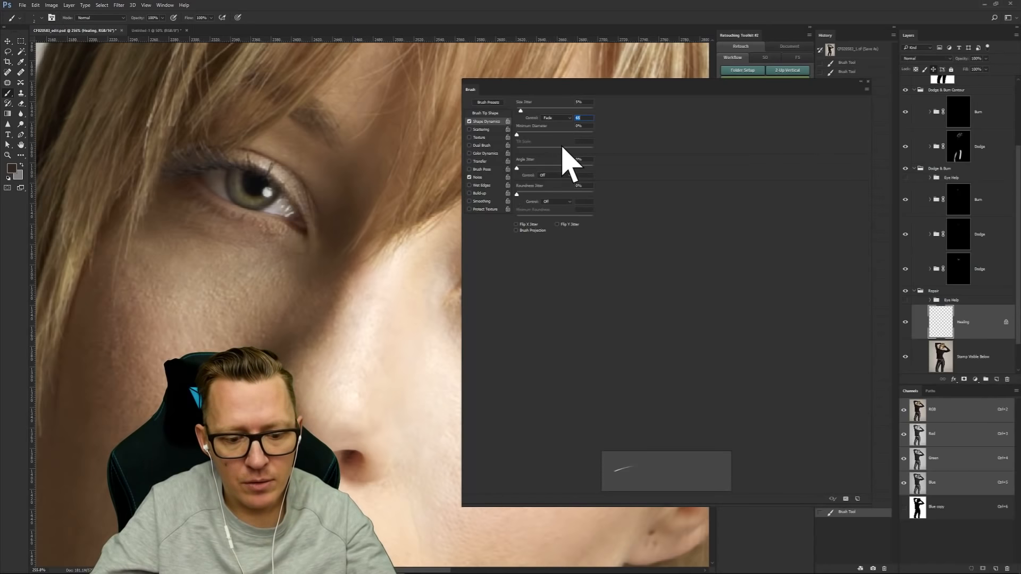
pyautogui.write('45')
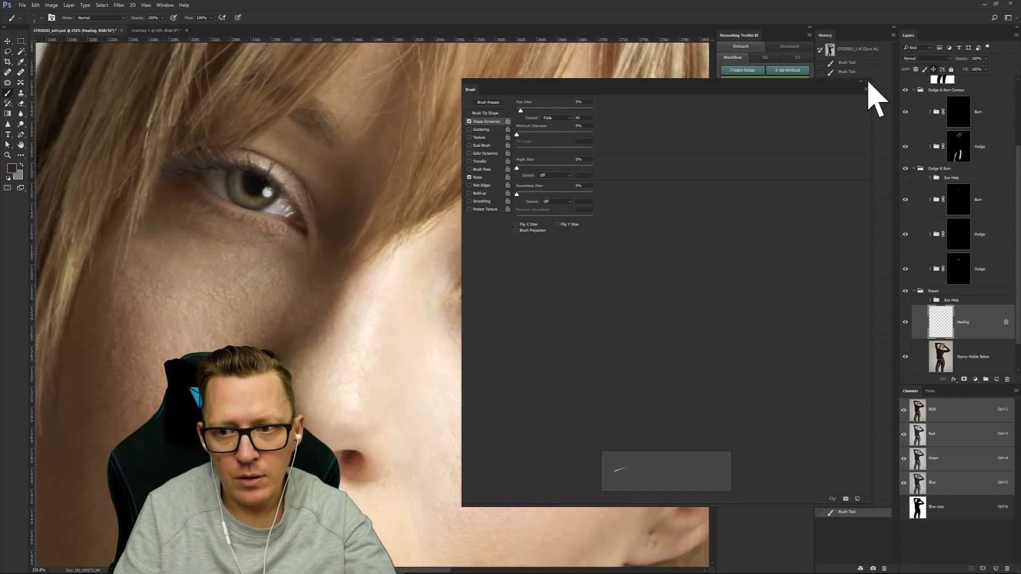
pyautogui.click(868, 82)
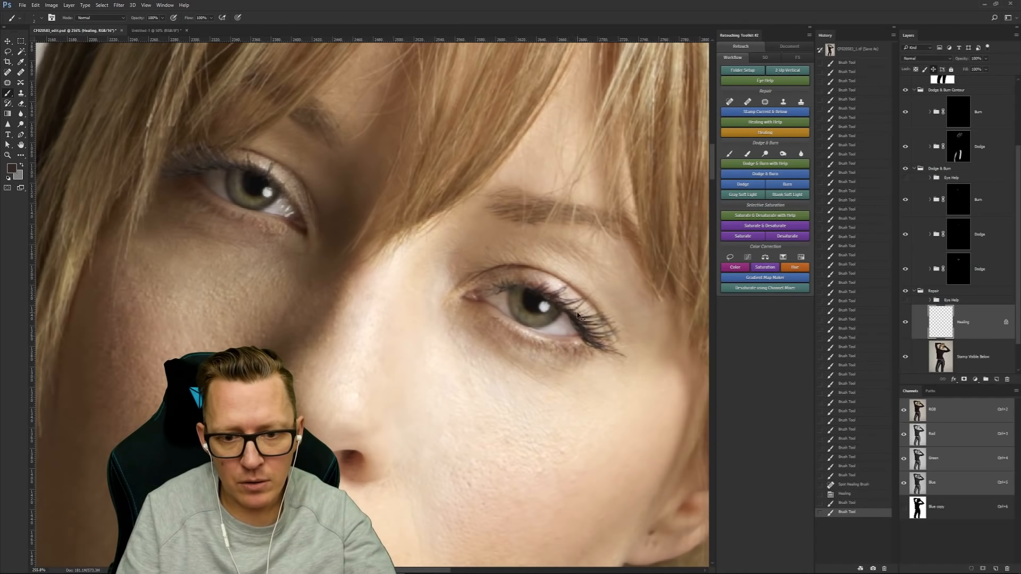
pyautogui.moveTo(582, 306); pyautogui.dragTo(647, 257)
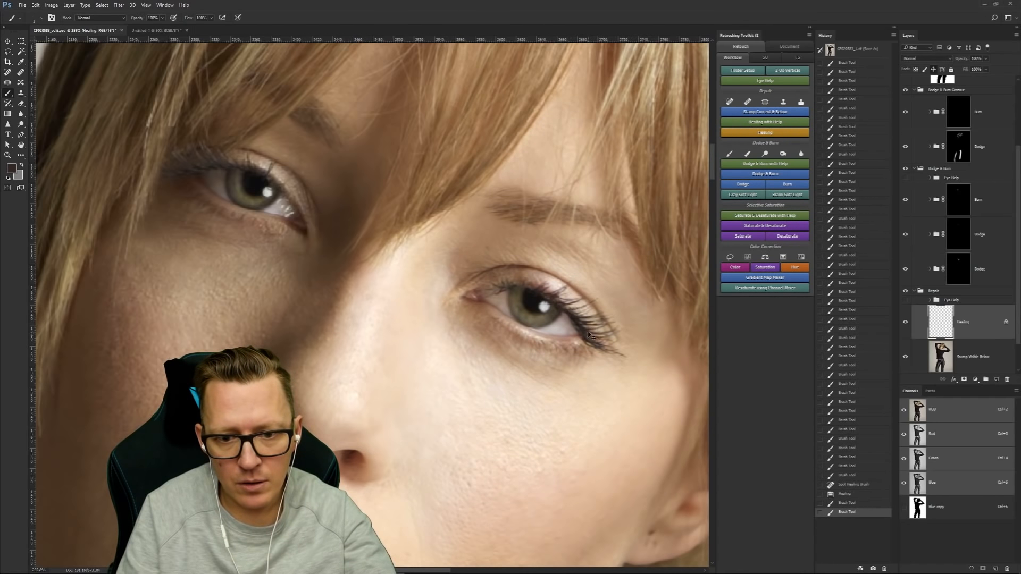
pyautogui.click(589, 334)
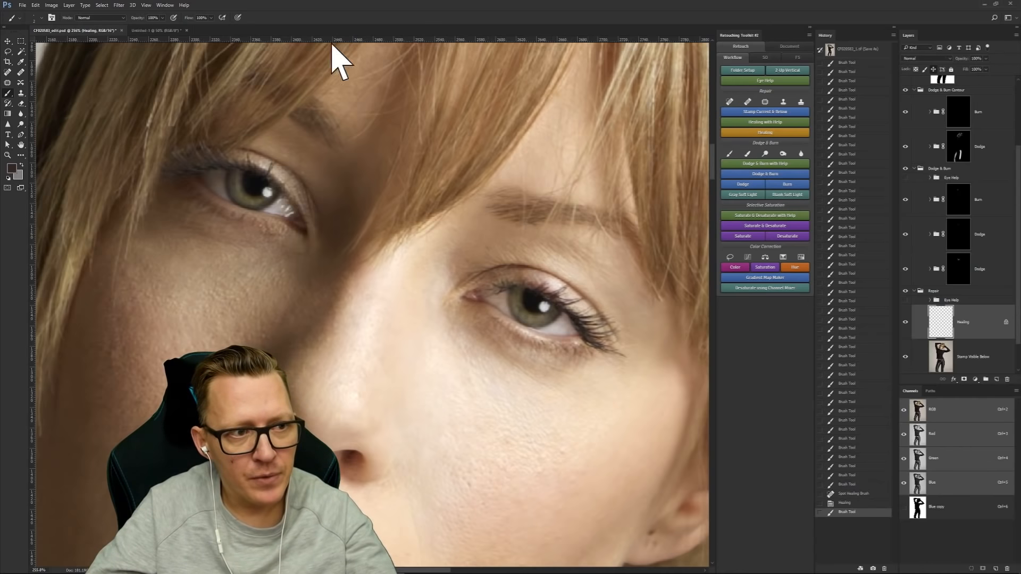
# Step: Set the brush's size Fade length to 30 and paint fine lashes near the brighter eye's outer corner
pyautogui.click(51, 18)
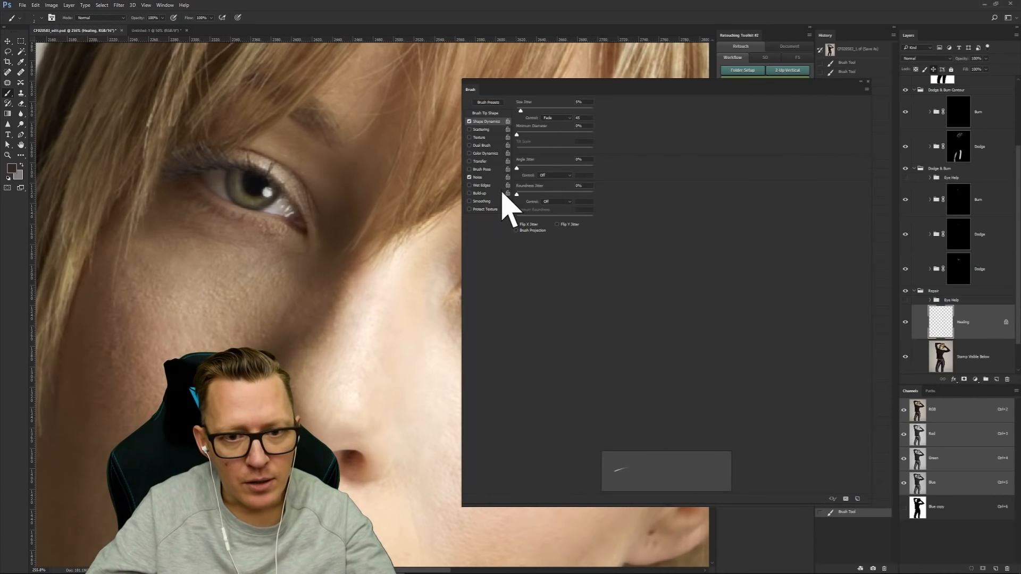
pyautogui.click(580, 118)
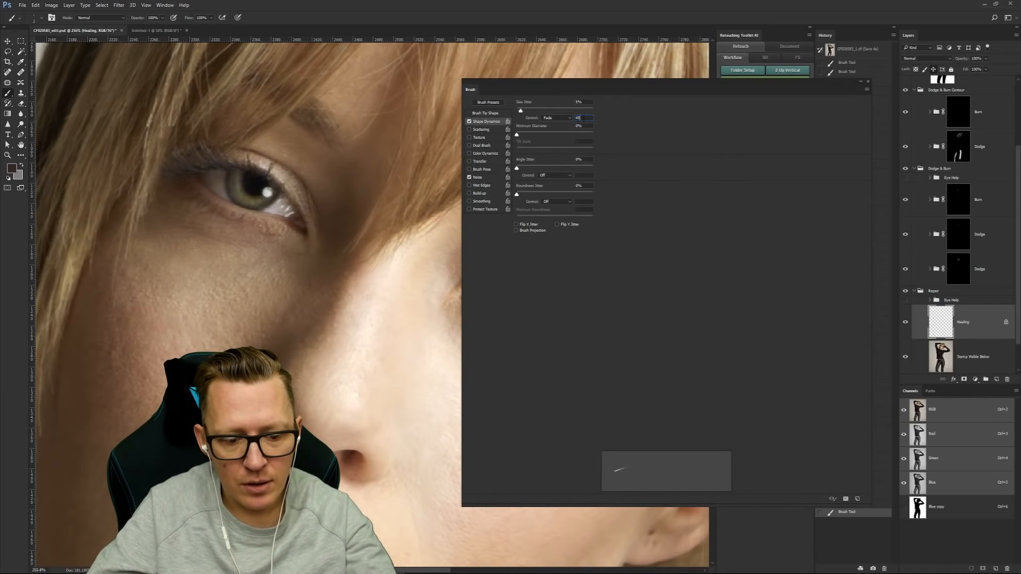
pyautogui.press('Return')
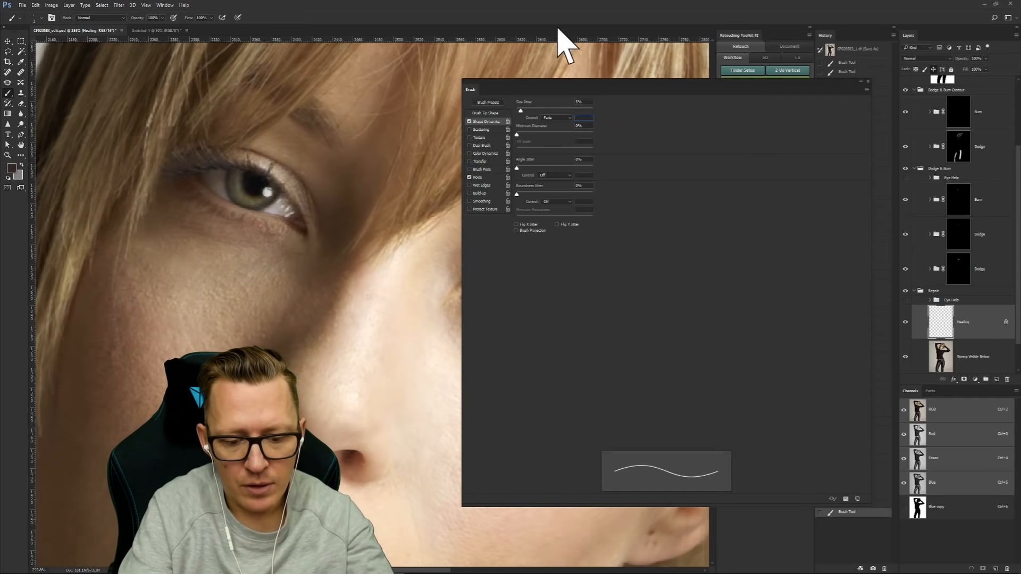
pyautogui.write('30')
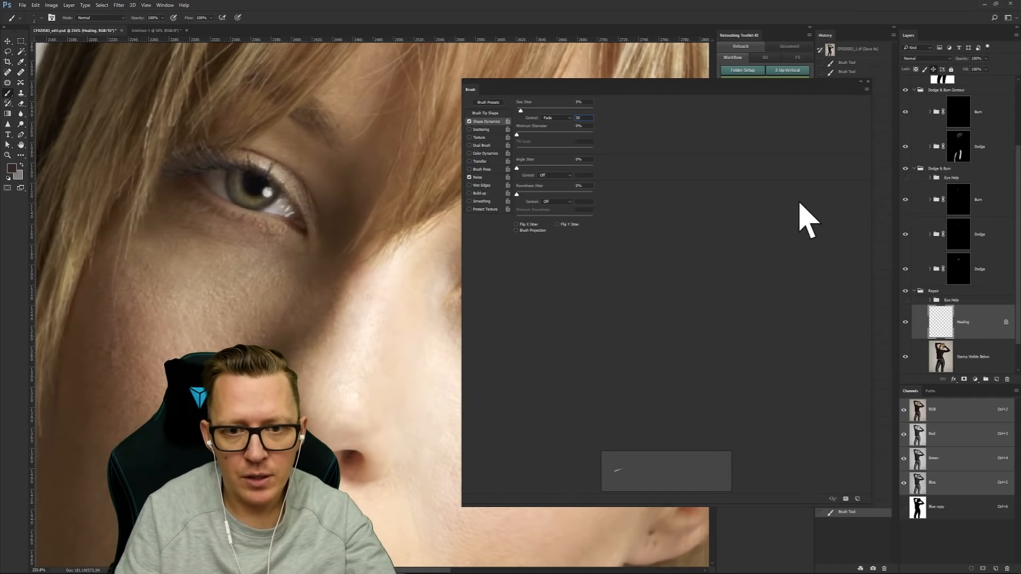
pyautogui.click(868, 81)
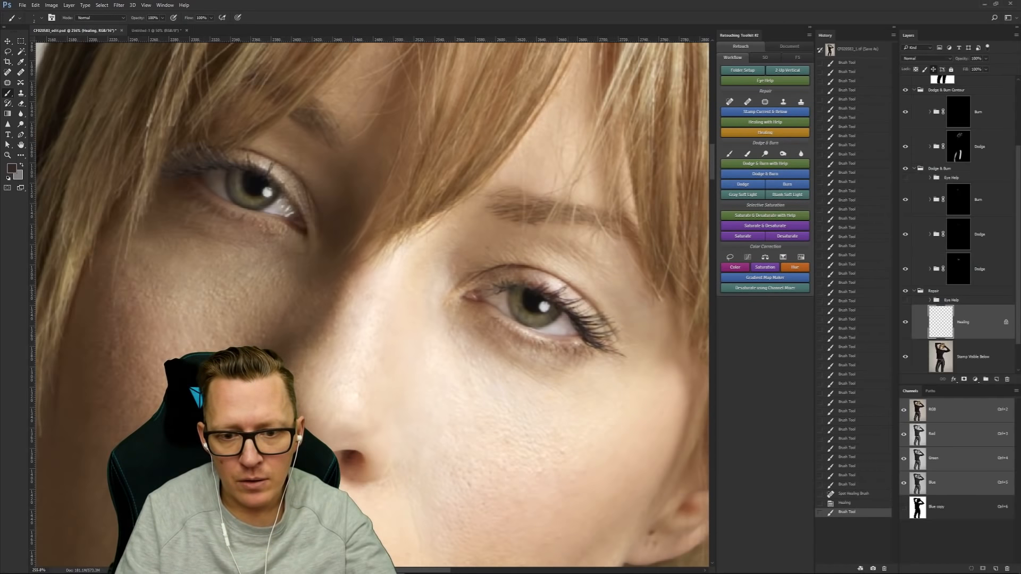
pyautogui.moveTo(570, 319)
pyautogui.mouseDown()
pyautogui.moveTo(598, 332)
pyautogui.moveTo(581, 321)
pyautogui.moveTo(605, 314)
pyautogui.mouseUp()
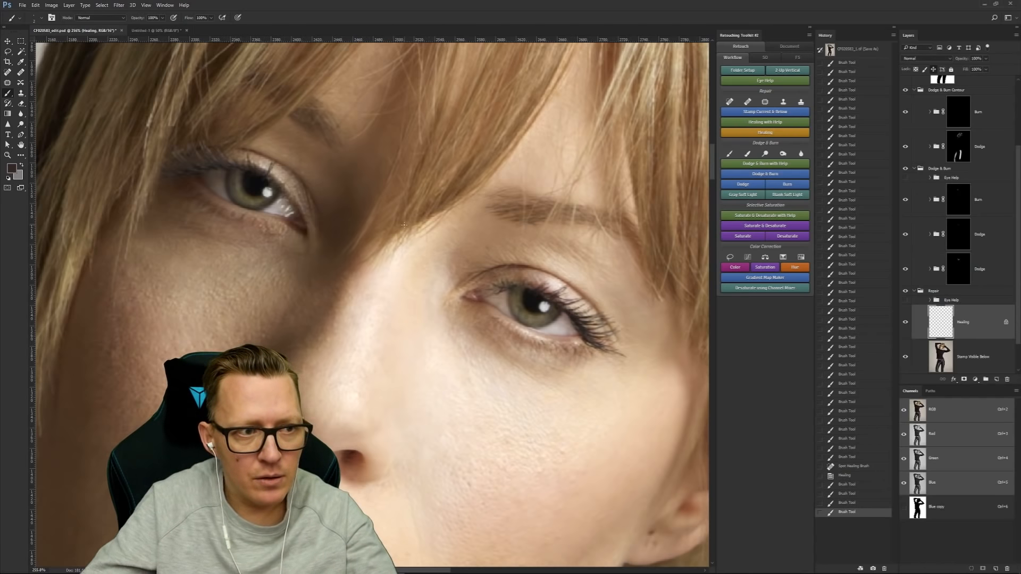
# Step: Set the brush's size jitter to 0% and paint more lashes along the brighter eye's upper lid
pyautogui.click(52, 18)
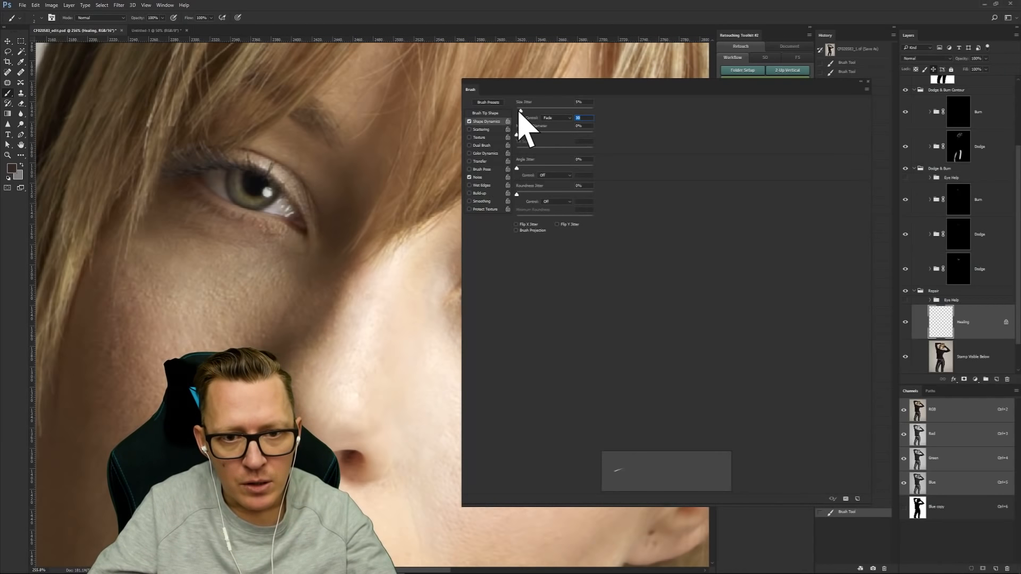
pyautogui.moveTo(520, 112); pyautogui.dragTo(518, 112)
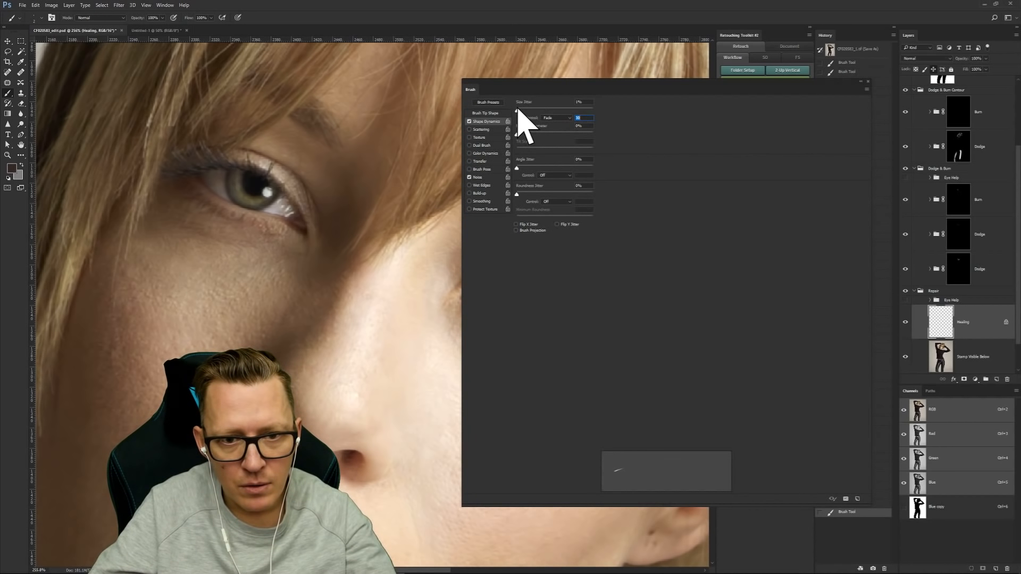
pyautogui.moveTo(518, 112); pyautogui.dragTo(509, 111)
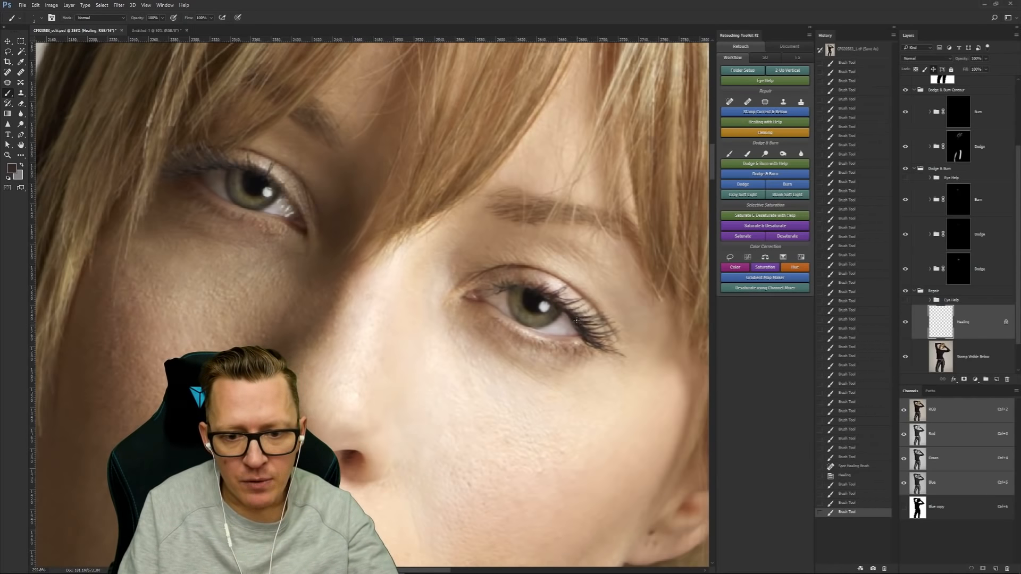
pyautogui.moveTo(557, 299)
pyautogui.mouseDown()
pyautogui.moveTo(575, 292)
pyautogui.moveTo(595, 339)
pyautogui.mouseUp()
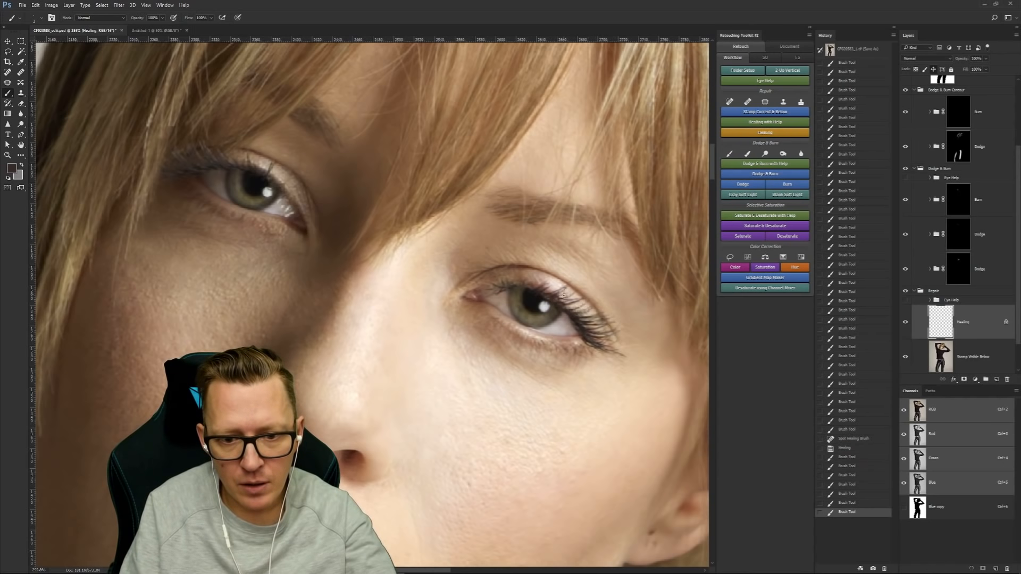
pyautogui.moveTo(542, 292); pyautogui.dragTo(526, 287)
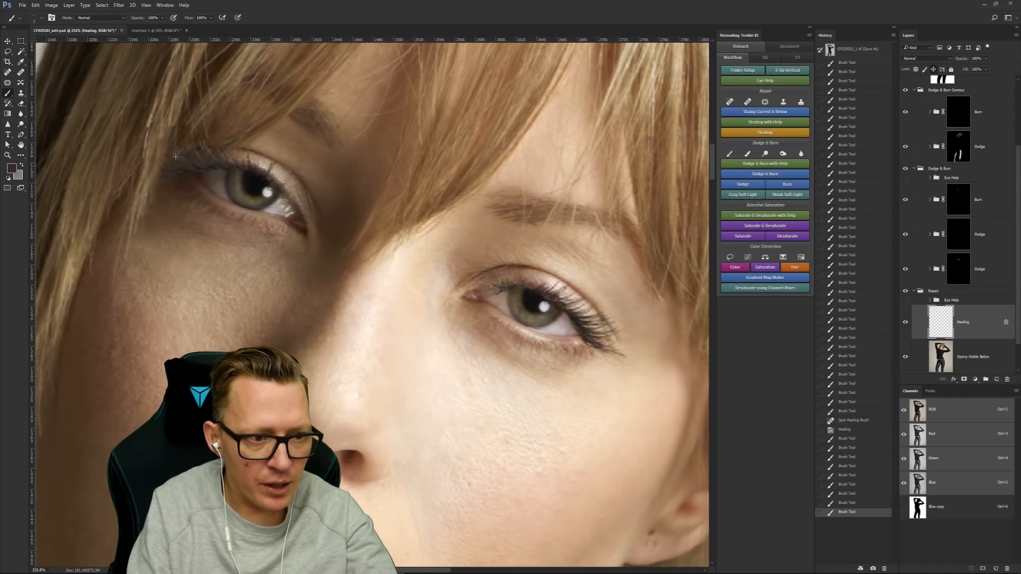
# Step: Sample the dark lash color on the shaded eye and paint fine lashes along its upper lid
pyautogui.keyDown('alt'); pyautogui.click(209, 166); pyautogui.keyUp('alt')
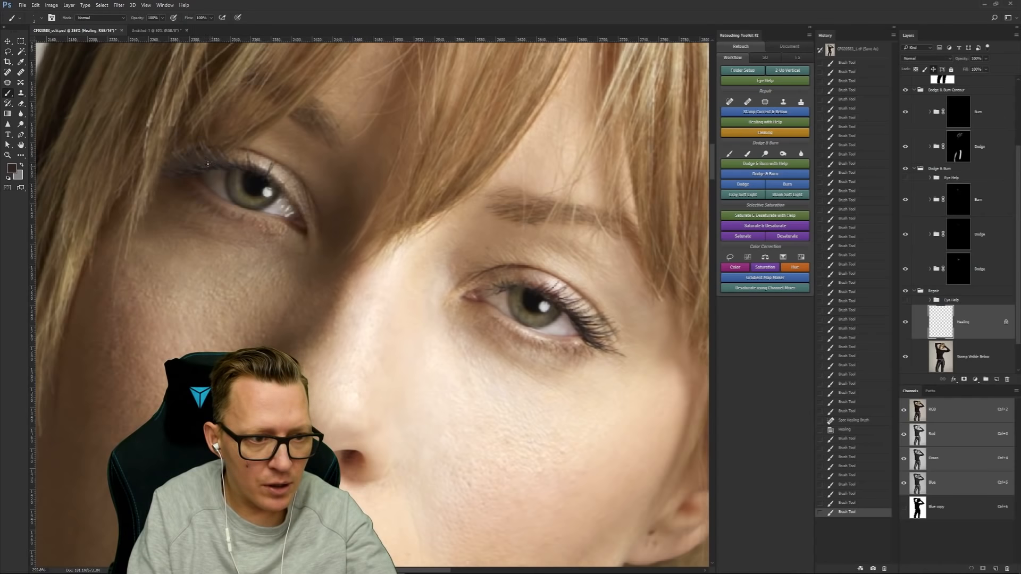
pyautogui.click(207, 164)
pyautogui.click(211, 148)
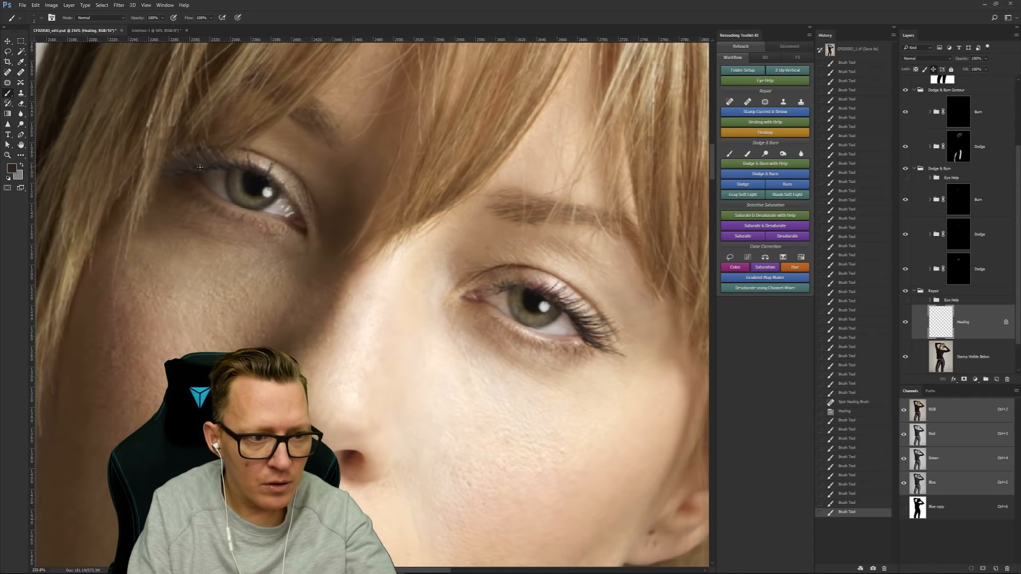
pyautogui.click(189, 141)
pyautogui.moveTo(207, 163); pyautogui.dragTo(205, 151)
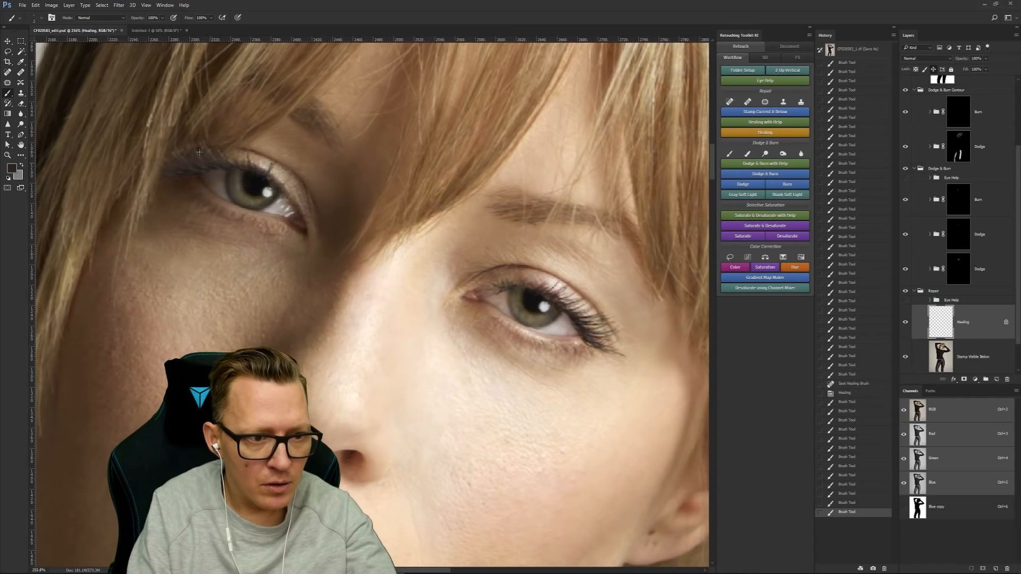
pyautogui.click(207, 163)
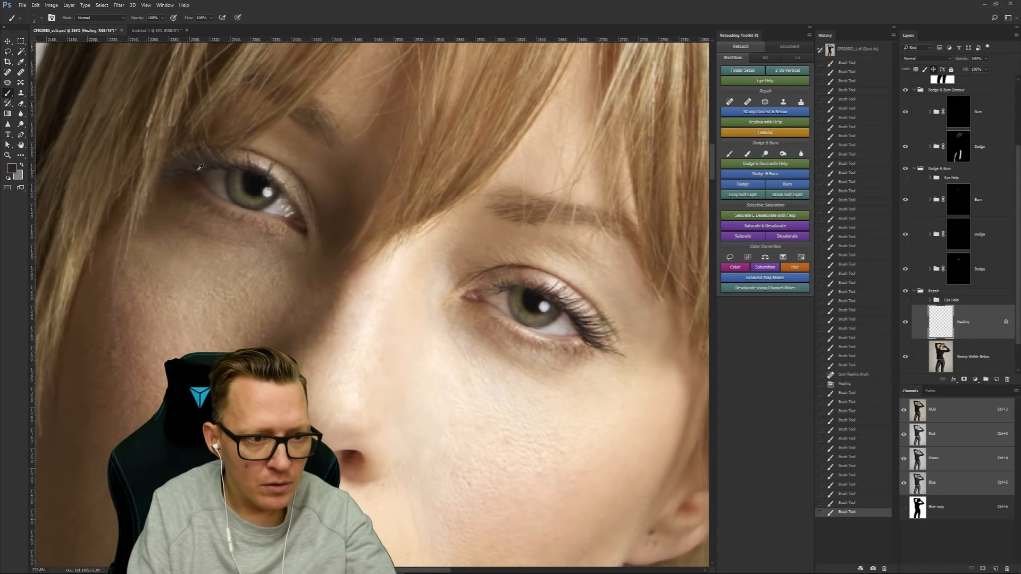
pyautogui.moveTo(219, 160)
pyautogui.mouseDown()
pyautogui.moveTo(264, 163)
pyautogui.moveTo(252, 153)
pyautogui.moveTo(259, 162)
pyautogui.mouseUp()
pyautogui.click(235, 164)
pyautogui.hotkey('ctrl', 'z')
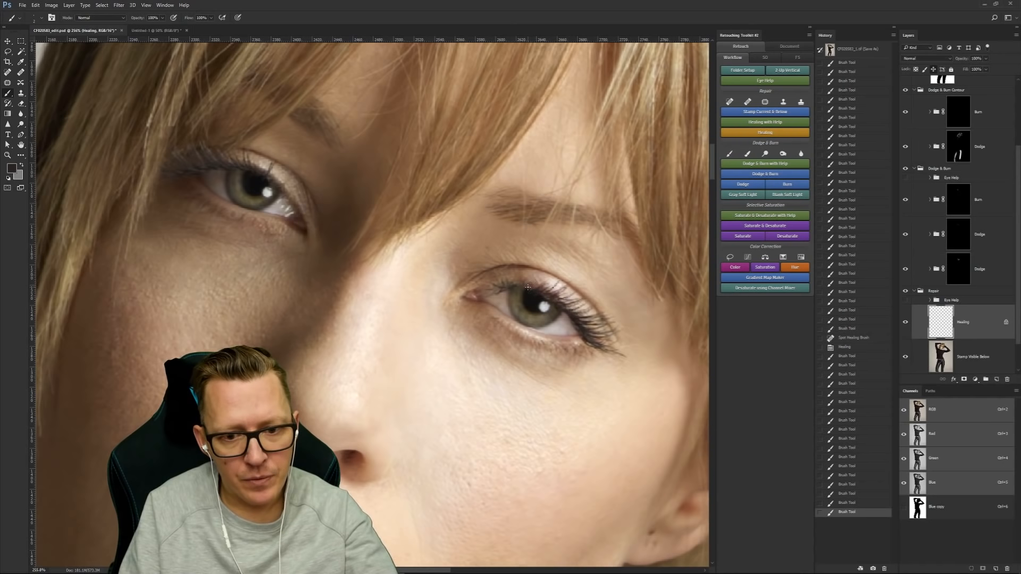
# Step: Add lash strokes above the iris on the brighter eye's upper lid, undoing the last stray stroke
pyautogui.moveTo(536, 286); pyautogui.dragTo(520, 284)
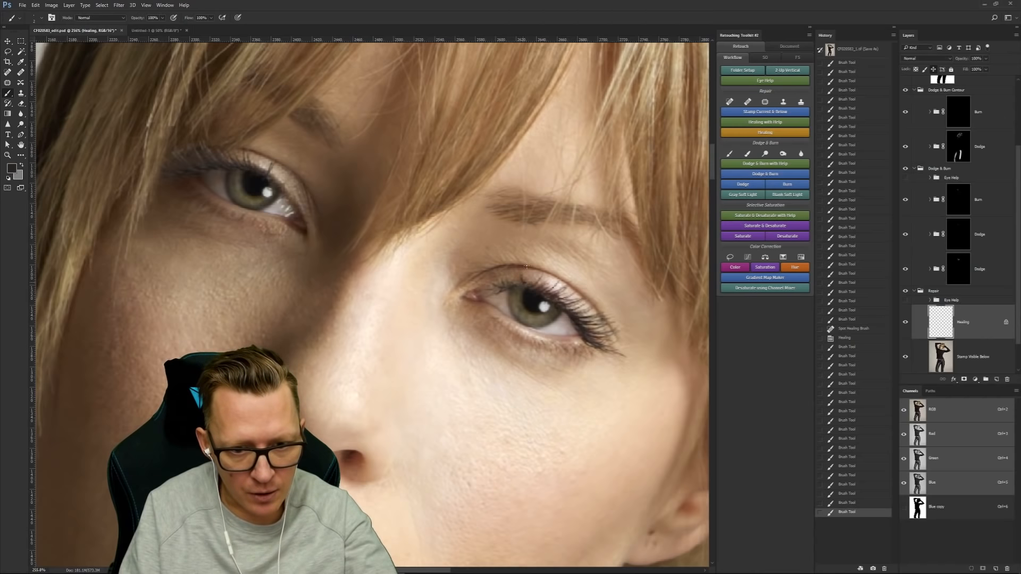
pyautogui.moveTo(526, 266); pyautogui.dragTo(541, 283)
pyautogui.hotkey('ctrl', 'z')
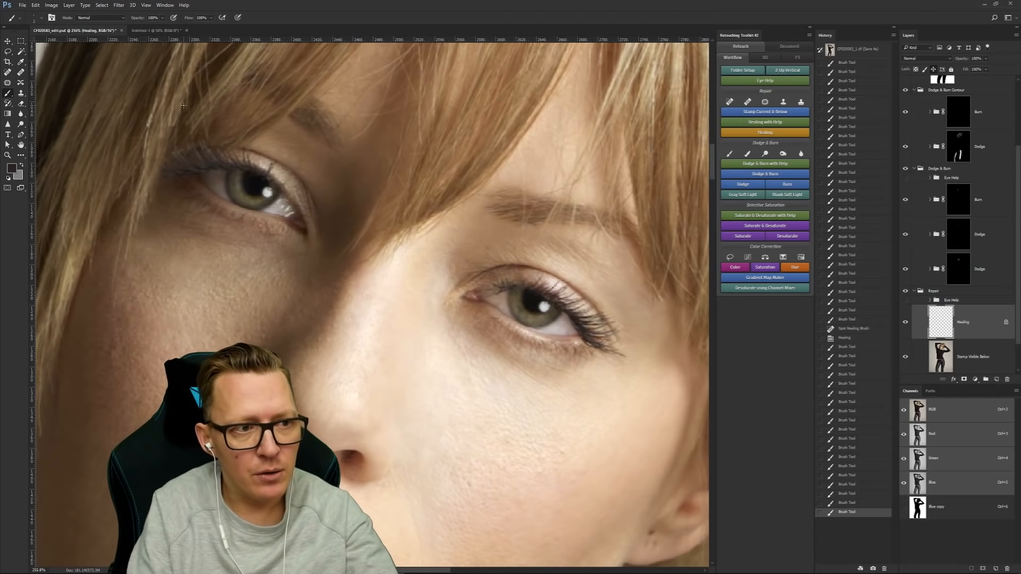
# Step: Set the brush's size Fade length to 20 and close the brush settings
pyautogui.click(52, 18)
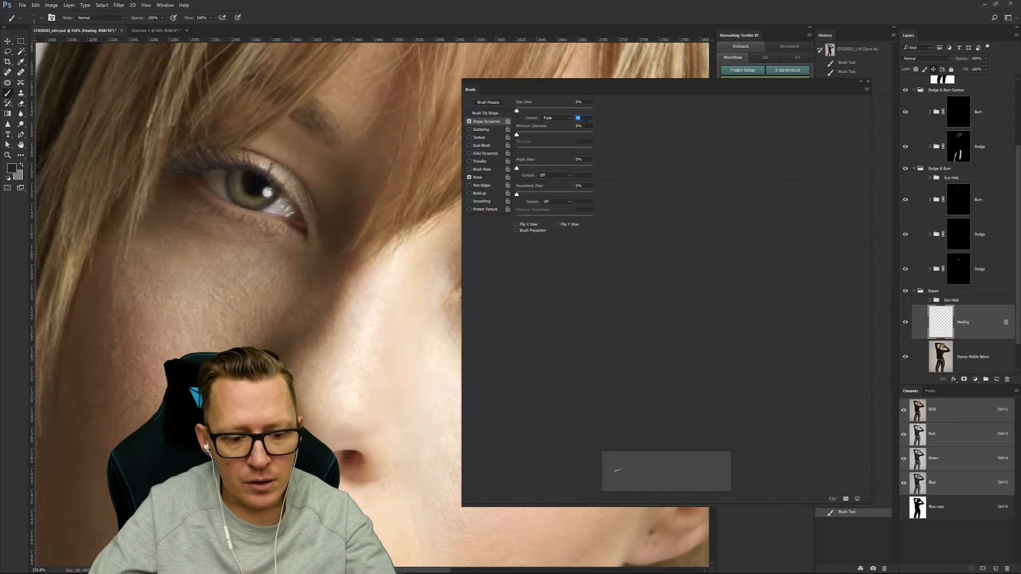
pyautogui.write('20')
pyautogui.press('Return')
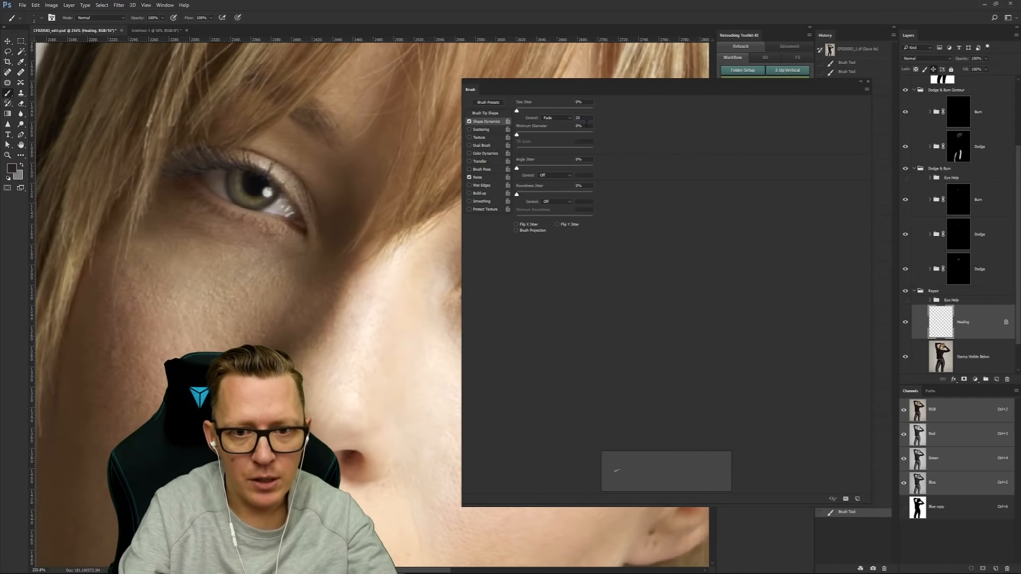
pyautogui.click(867, 83)
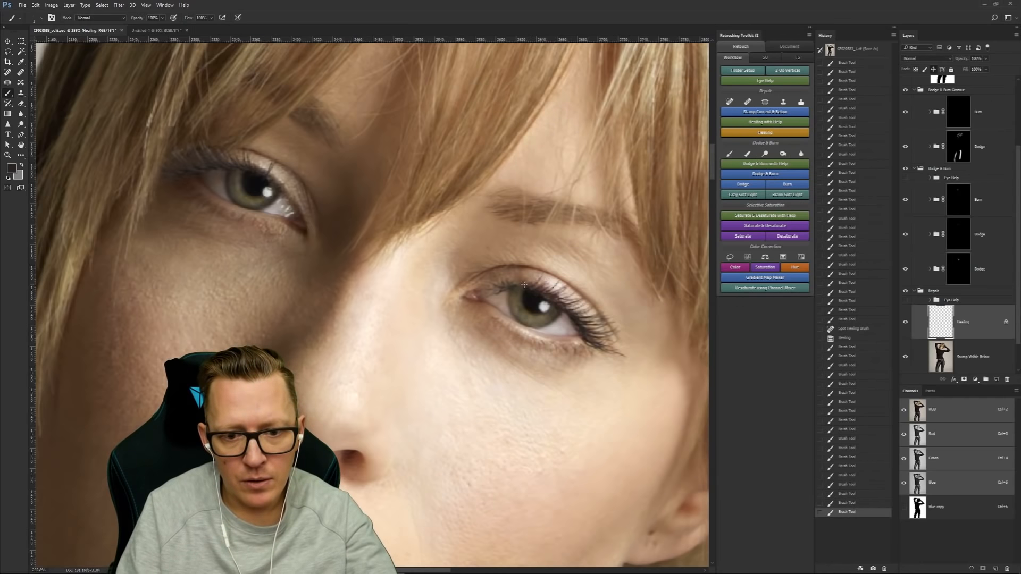
# Step: Resample the dark lash color and paint short lashes toward the inner part of the brighter eye's upper lid
pyautogui.click(525, 285)
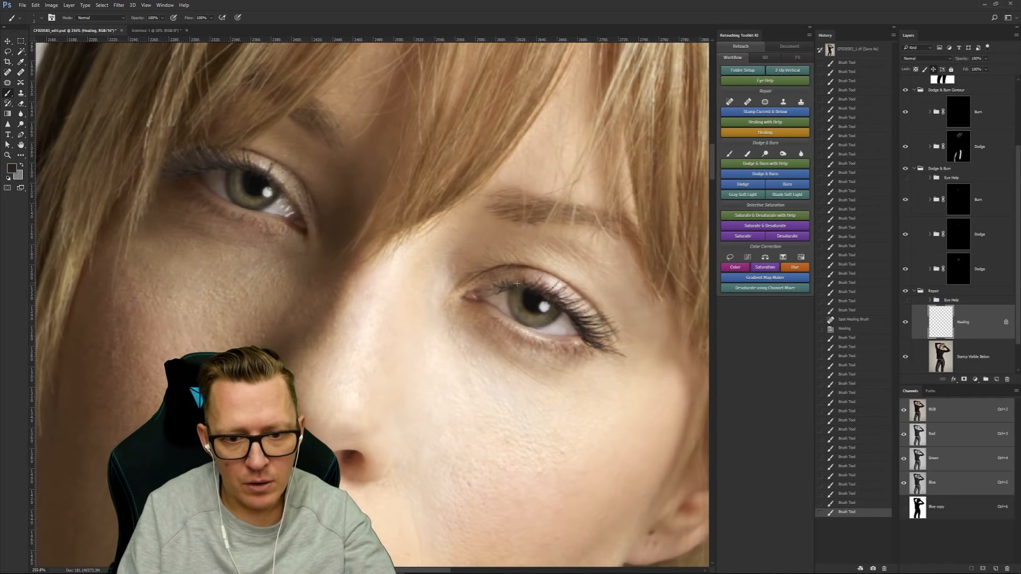
pyautogui.keyDown('alt'); pyautogui.click(510, 284); pyautogui.keyUp('alt')
pyautogui.moveTo(518, 283)
pyautogui.mouseDown()
pyautogui.moveTo(526, 269)
pyautogui.moveTo(514, 276)
pyautogui.mouseUp()
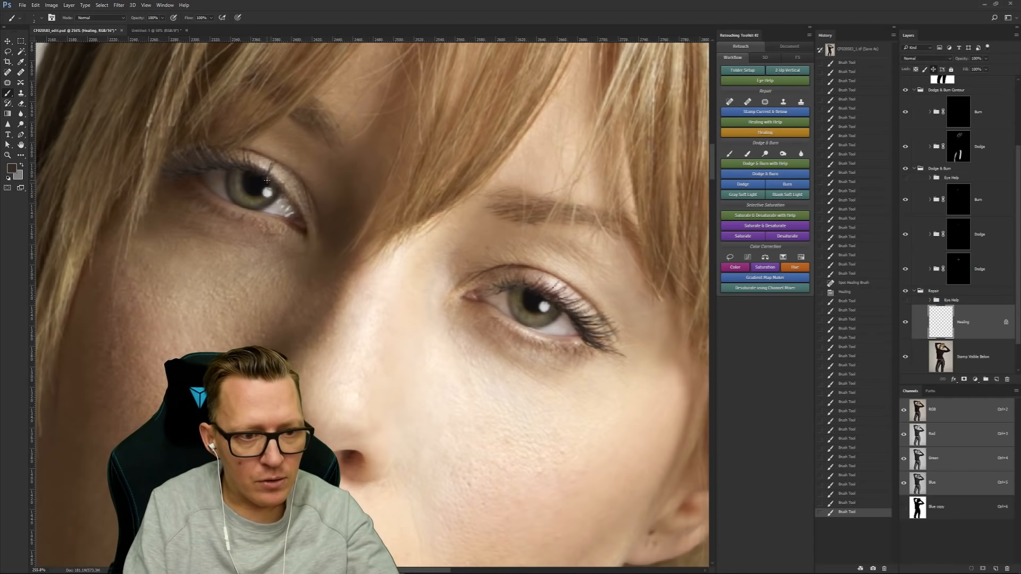
# Step: Paint short lashes toward the inner part of the shaded eye's upper lid, undoing the last stray stroke
pyautogui.moveTo(258, 171)
pyautogui.mouseDown()
pyautogui.moveTo(288, 181)
pyautogui.moveTo(270, 179)
pyautogui.moveTo(291, 194)
pyautogui.mouseUp()
pyautogui.hotkey('ctrl', 'z')
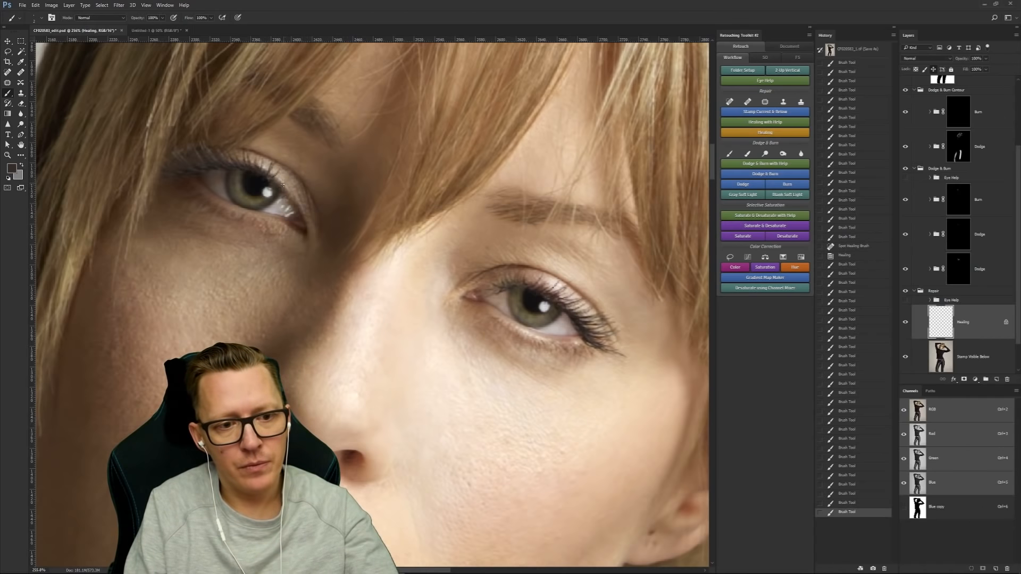
pyautogui.press('z')
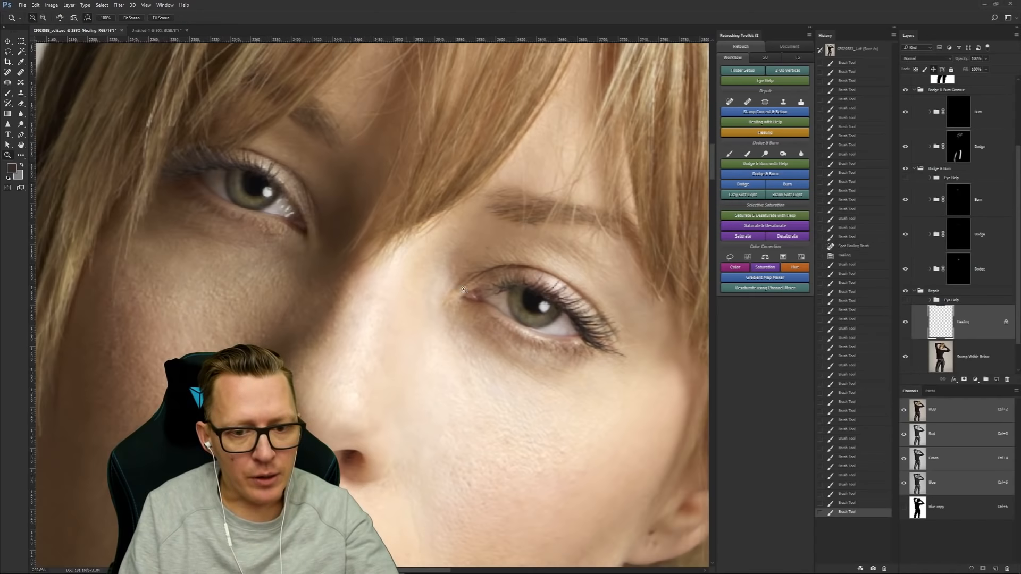
pyautogui.moveTo(461, 288); pyautogui.dragTo(435, 294)
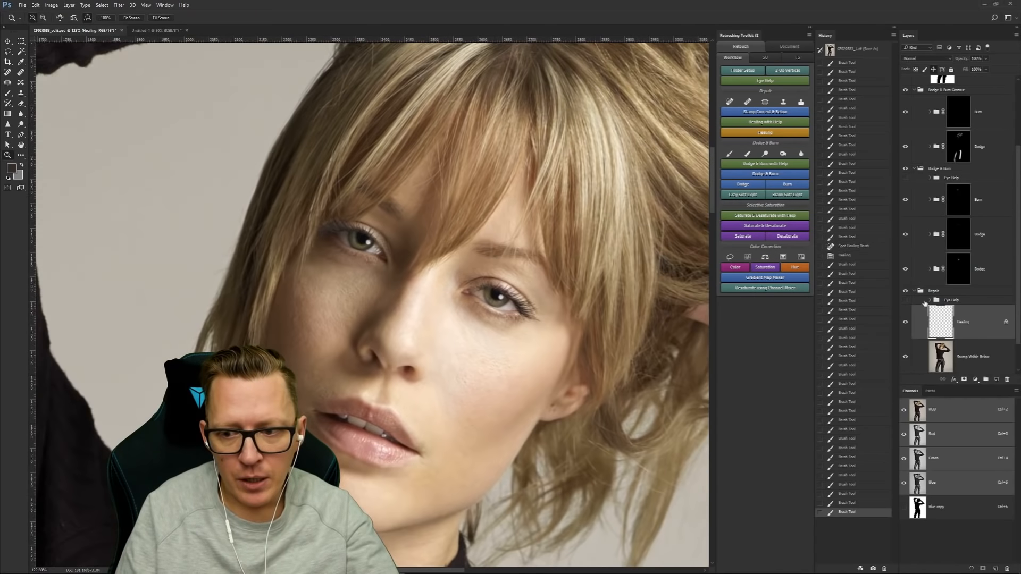
# Step: Toggle the Healing layer's visibility repeatedly to compare the face before and after the painted lashes
pyautogui.click(905, 323)
pyautogui.click(905, 323)
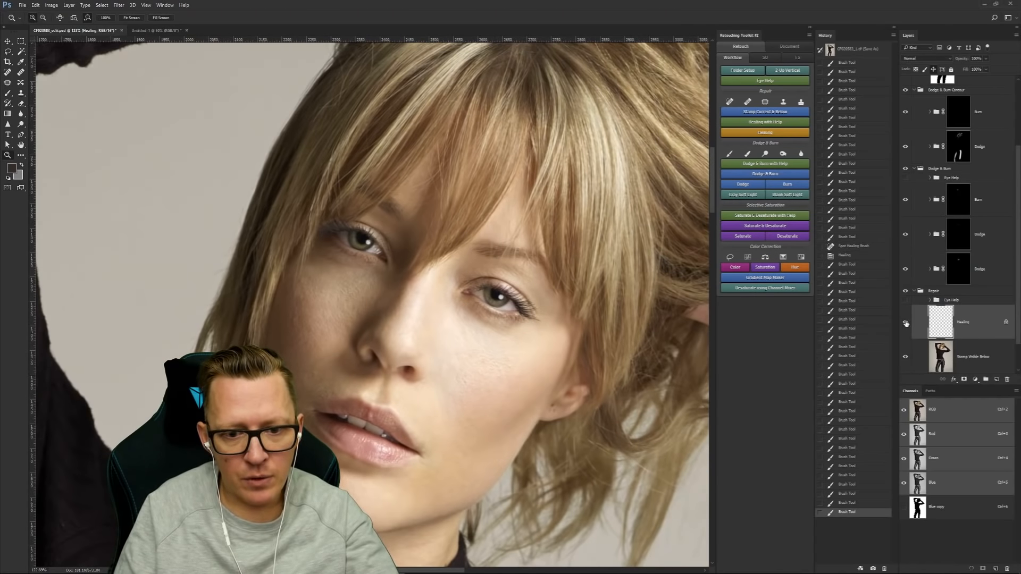
pyautogui.click(906, 323)
pyautogui.click(905, 323)
pyautogui.click(906, 323)
pyautogui.click(906, 323)
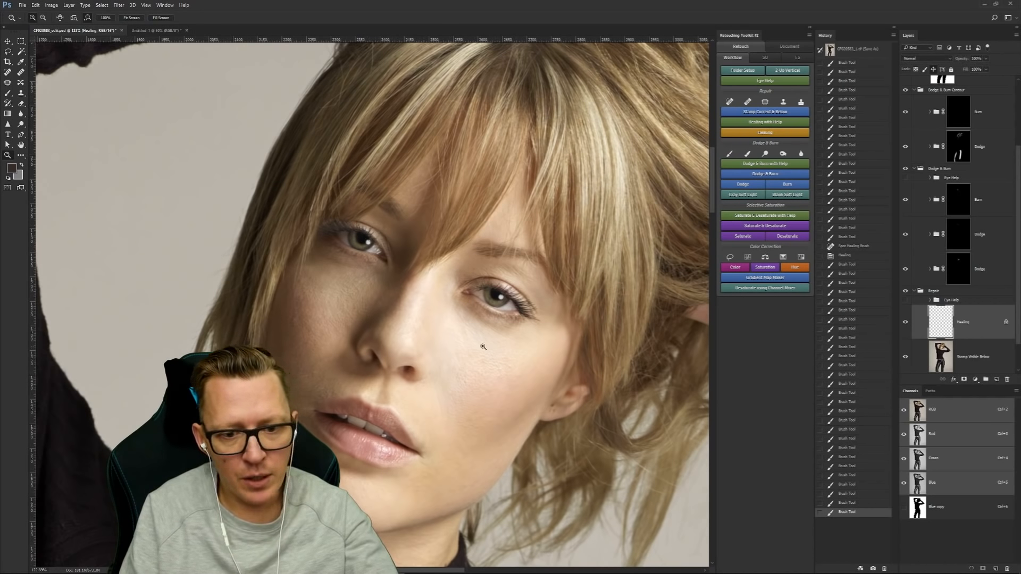
pyautogui.scroll(-6, 420, 303)
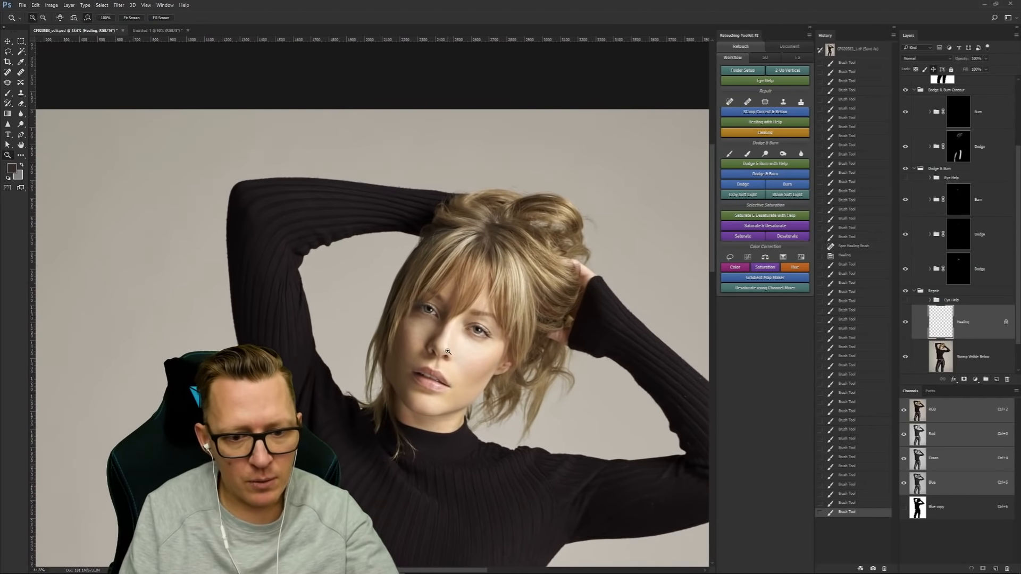
# Step: Remove the piercing marks on the earlobe with the Spot Healing Brush on the Stamp Visible Below layer
pyautogui.scroll(5, 542, 397)
pyautogui.scroll(4, 541, 397)
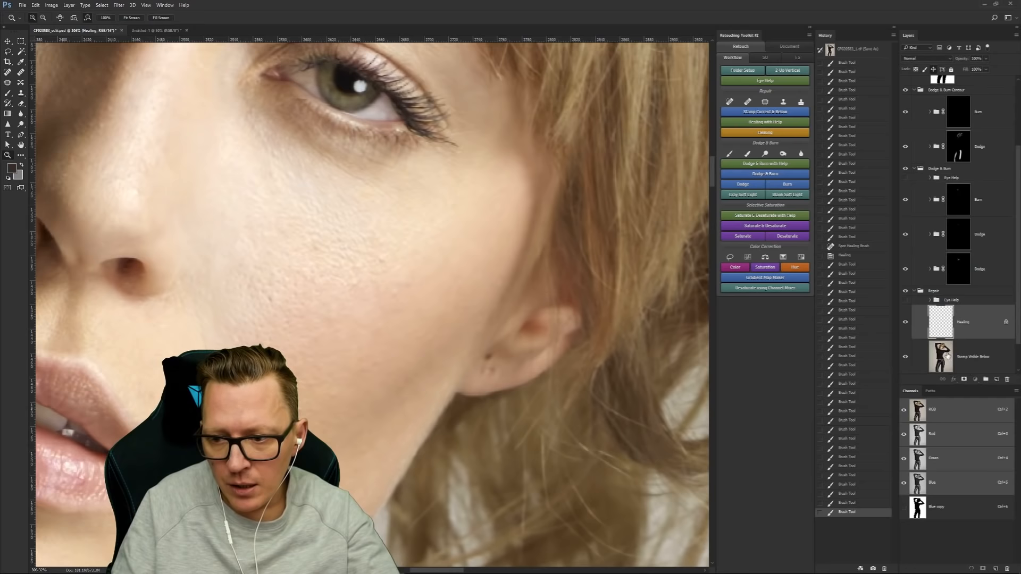
pyautogui.click(948, 357)
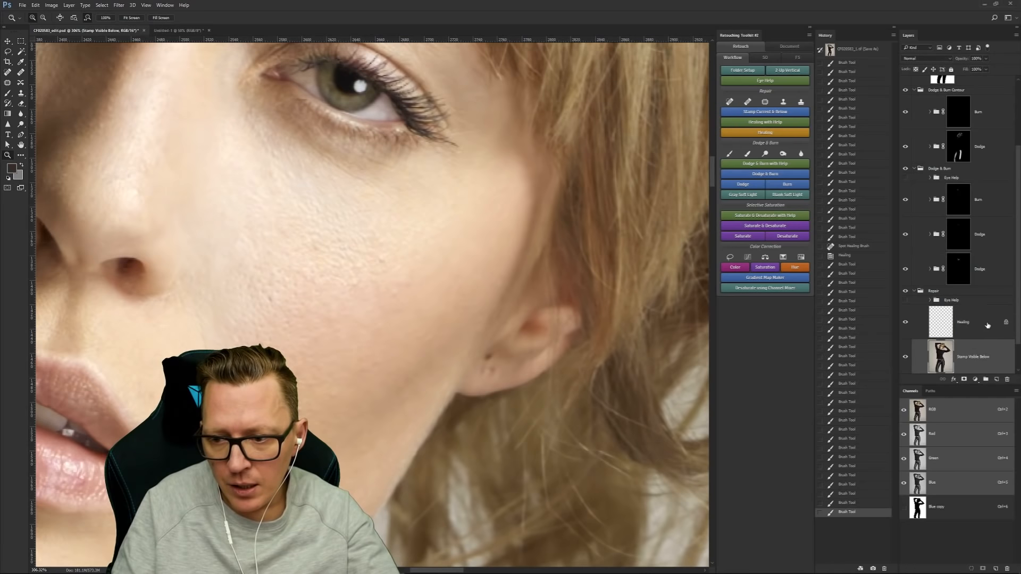
pyautogui.click(730, 102)
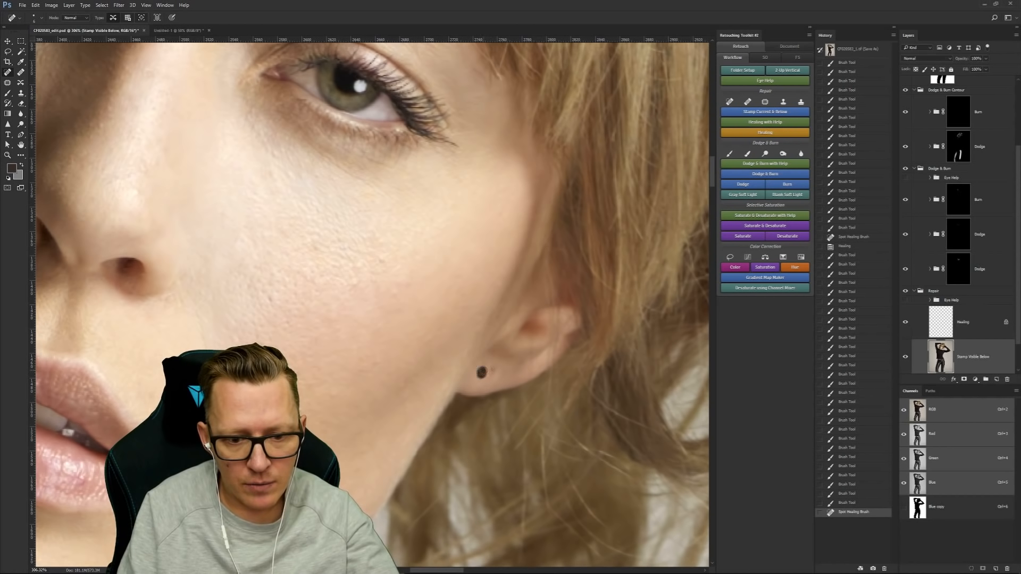
pyautogui.click(490, 355)
pyautogui.click(481, 367)
pyautogui.click(488, 367)
pyautogui.click(500, 370)
# Step: Save the retouched portrait and close the Untitled-1 document without saving its changes
pyautogui.press('z')
pyautogui.moveTo(484, 351); pyautogui.dragTo(457, 374)
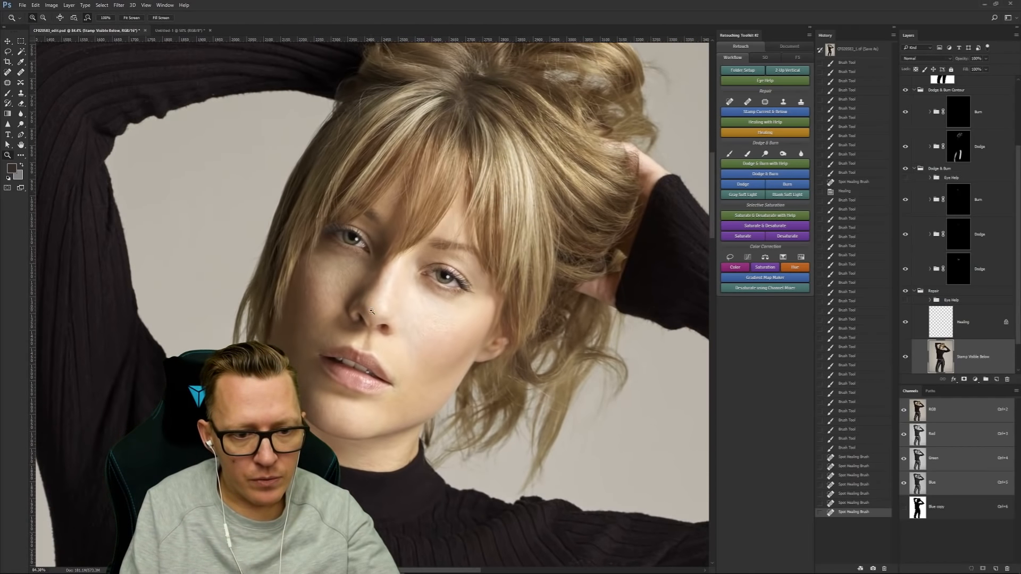
pyautogui.moveTo(409, 343); pyautogui.dragTo(364, 337)
pyautogui.moveTo(388, 468); pyautogui.dragTo(453, 282)
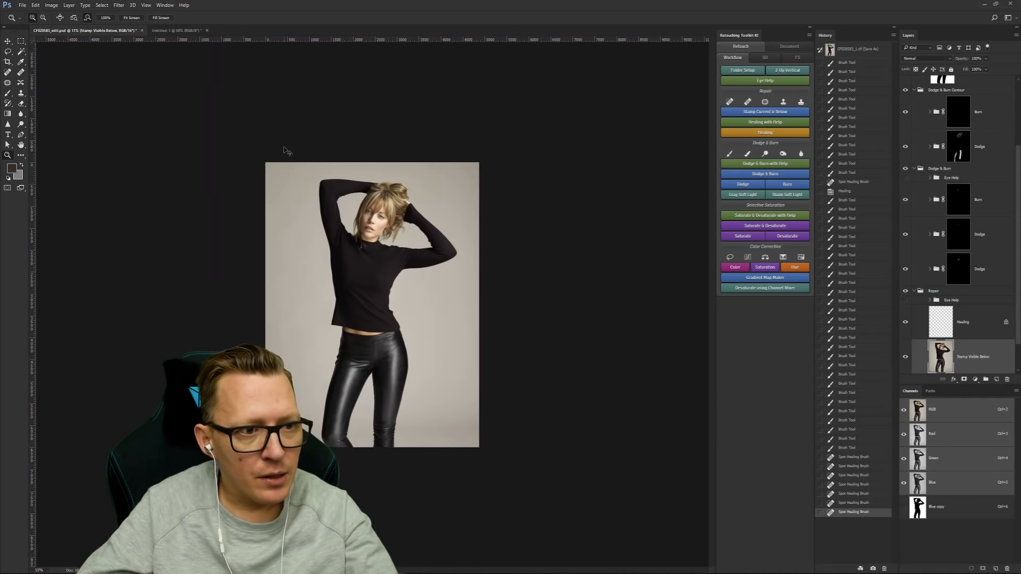
pyautogui.hotkey('ctrl', 's')
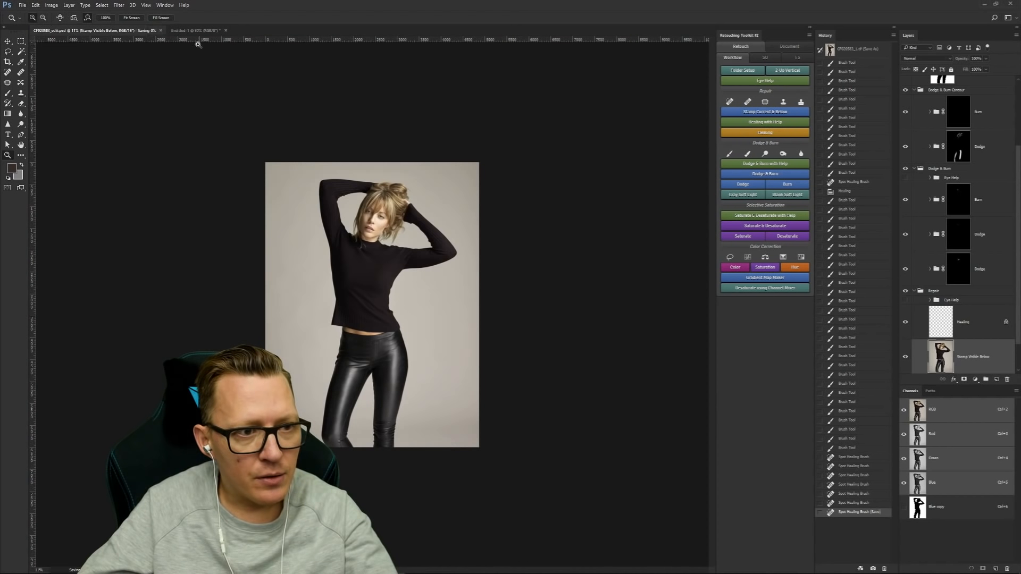
pyautogui.click(227, 31)
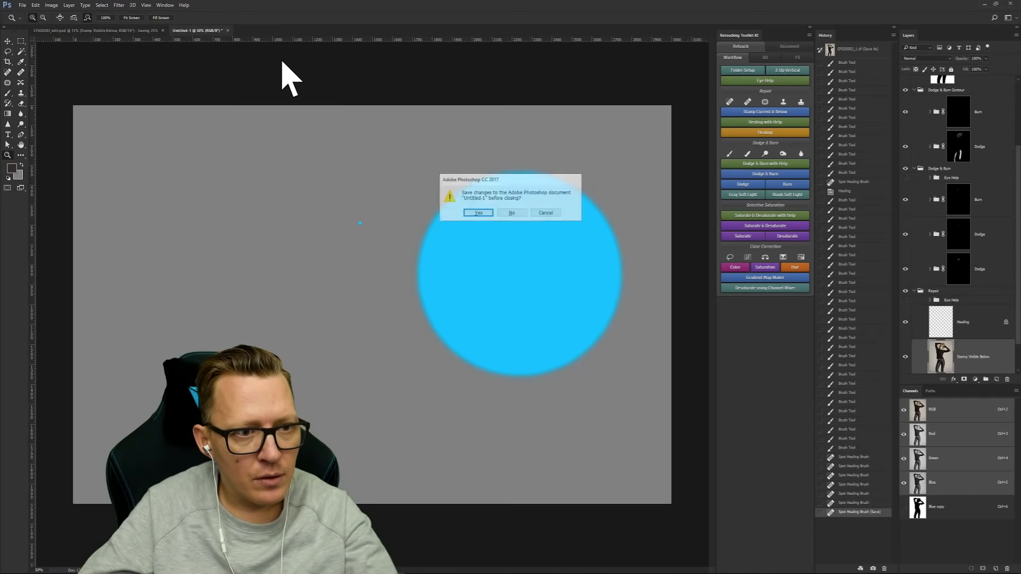
pyautogui.click(512, 213)
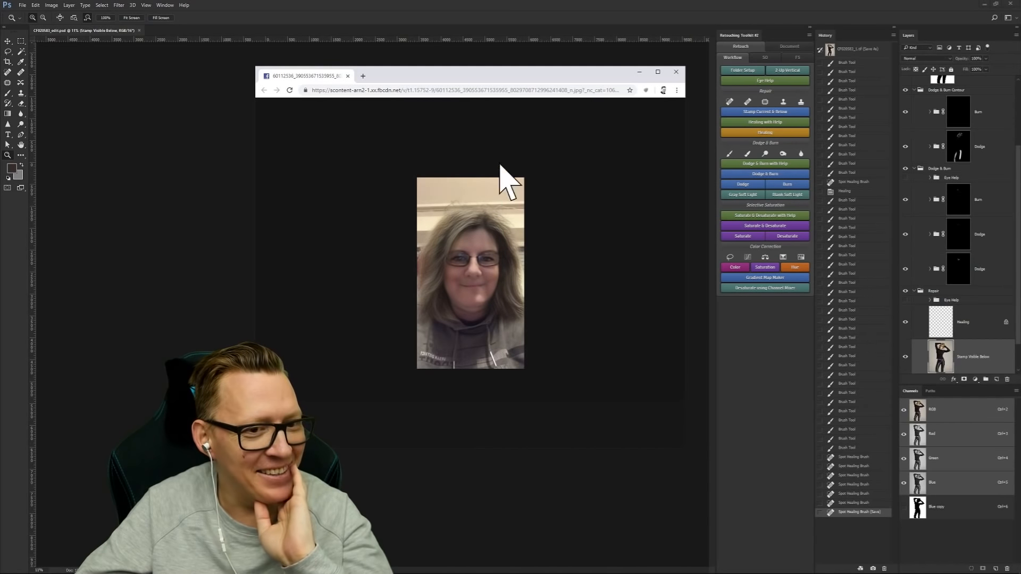
# Step: Close the browser window showing the photo and hide the edit history to free up canvas space
pyautogui.click(680, 74)
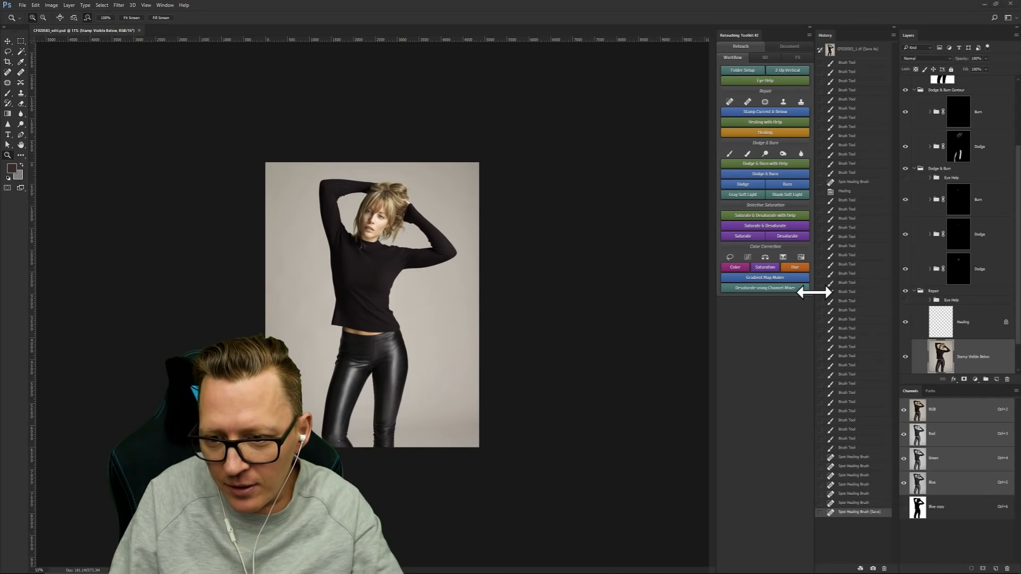
pyautogui.click(893, 36)
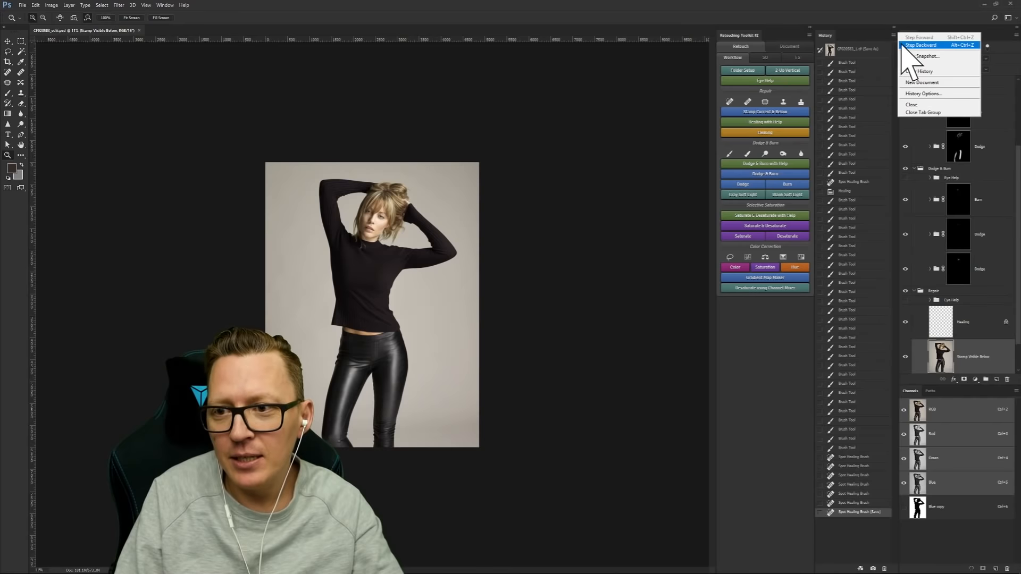
pyautogui.click(934, 112)
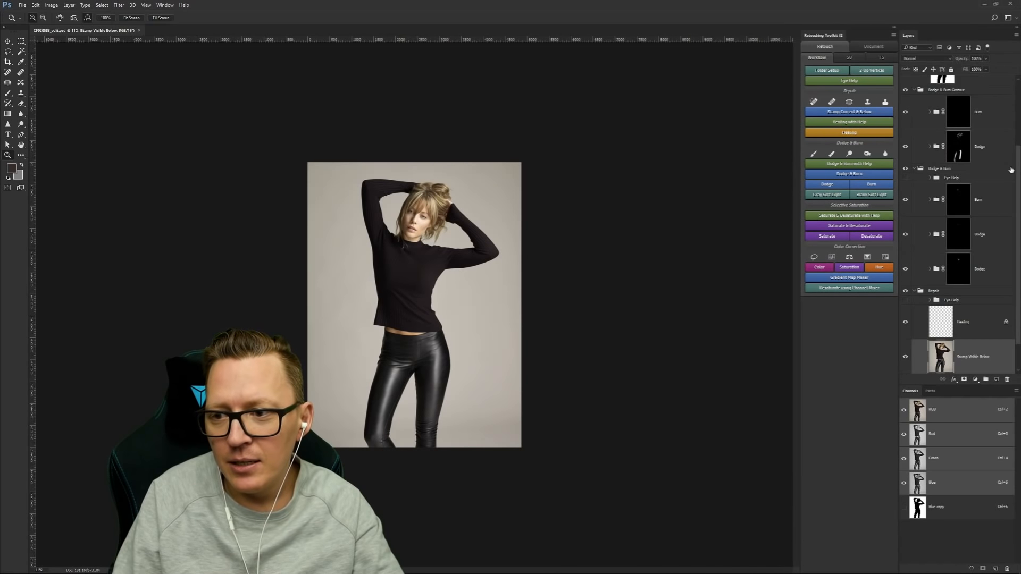
# Step: Select the masked Background group's mask and collapse the Dodge & Burn Contour, Dodge & Burn and Repair groups
pyautogui.moveTo(1018, 192); pyautogui.dragTo(1017, 111)
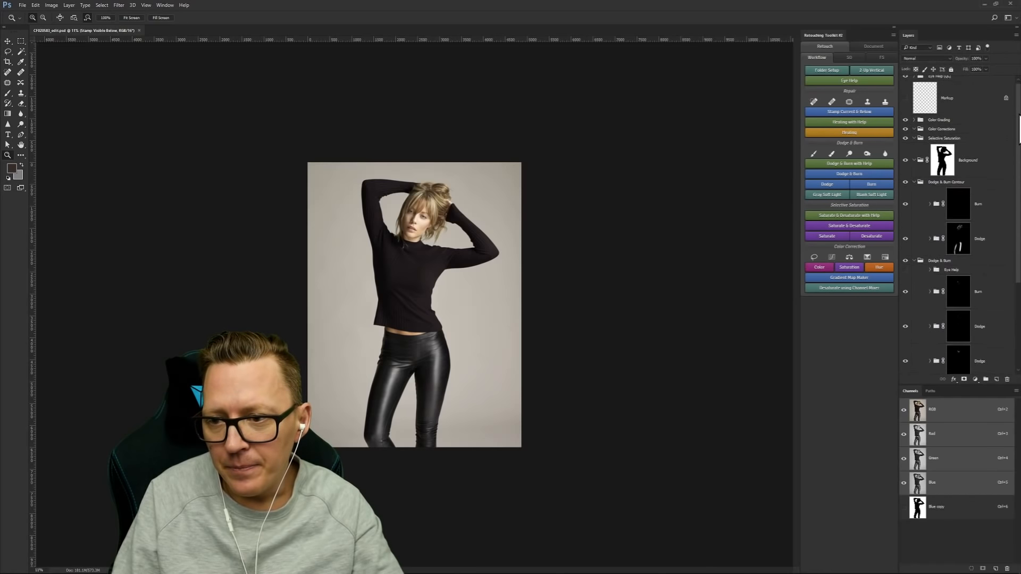
pyautogui.click(944, 164)
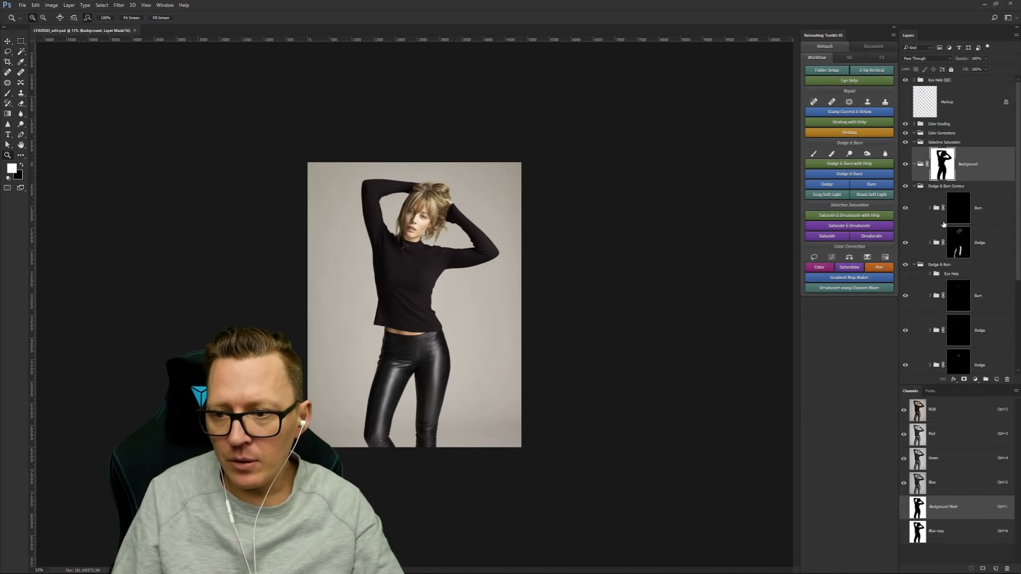
pyautogui.click(914, 186)
pyautogui.click(914, 195)
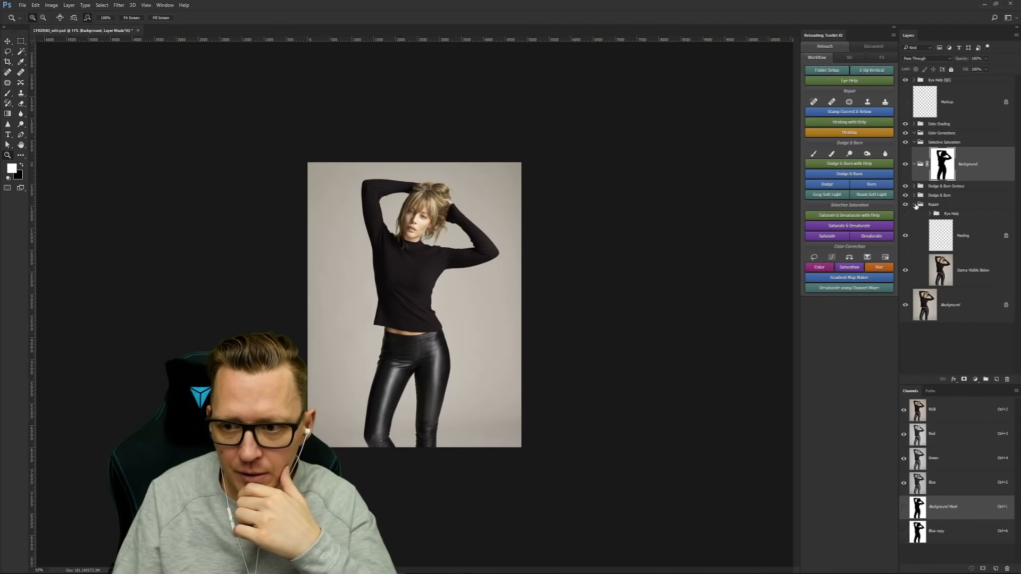
pyautogui.click(914, 205)
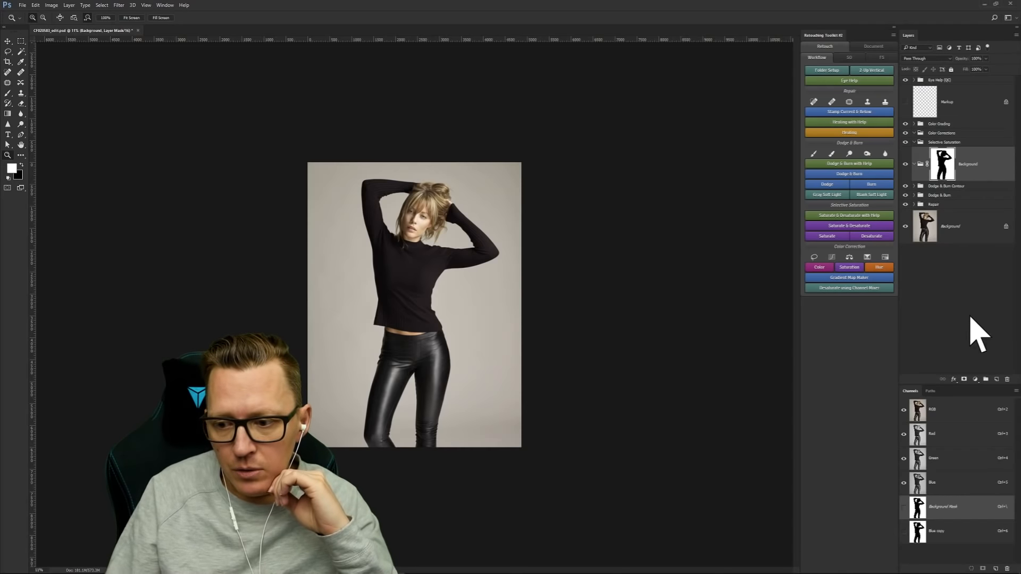
# Step: Add a Curves adjustment to the Background group, try darkening the backdrop with it, and reset the curve to a straight line
pyautogui.click(832, 257)
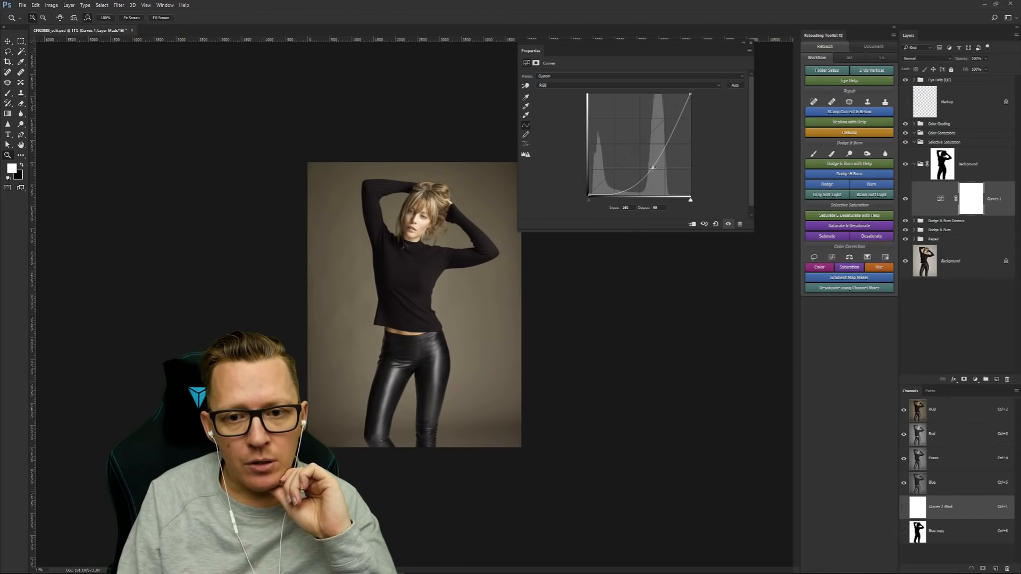
pyautogui.moveTo(652, 167); pyautogui.dragTo(427, 408)
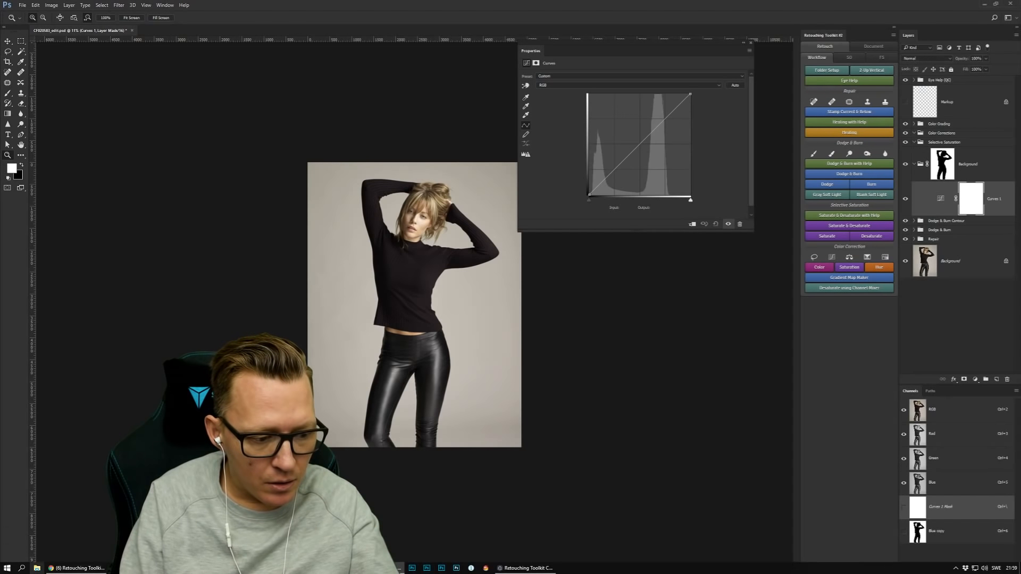
# Step: Place the RAWexchange_backdrop01_14.tif texture from the Desktop folder into the Background group above the Curves layer
pyautogui.click(22, 567)
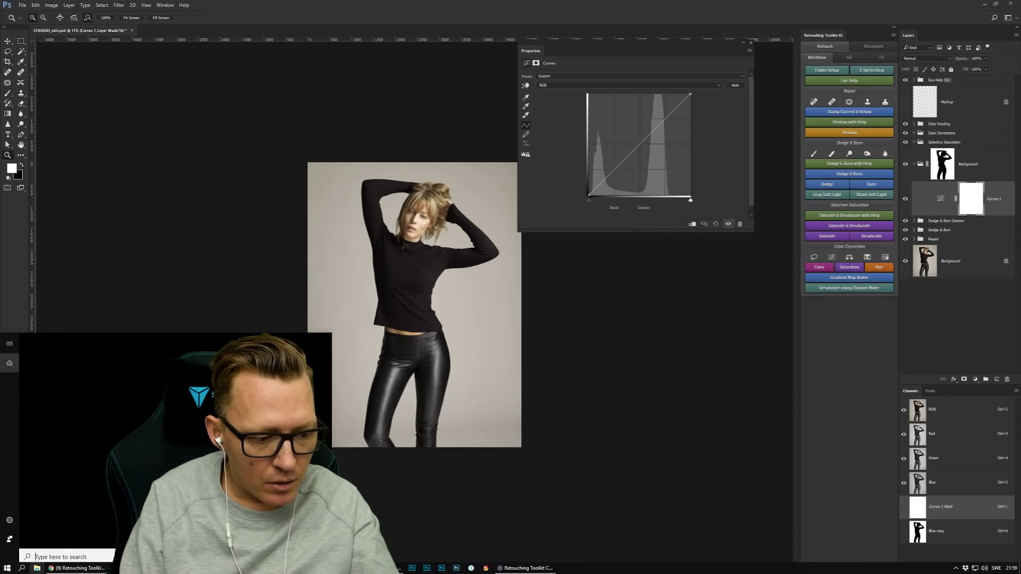
pyautogui.click(117, 290)
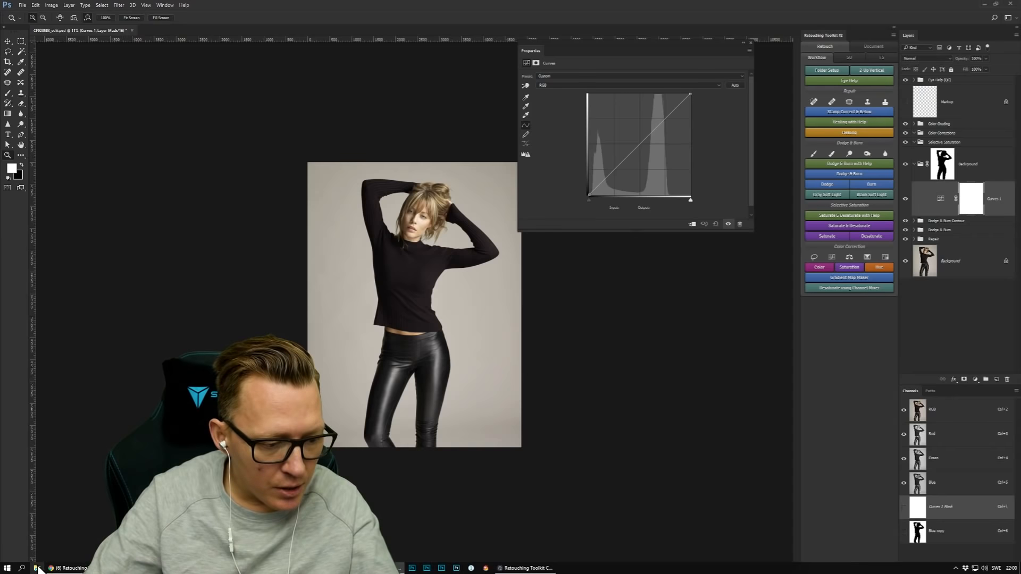
pyautogui.click(37, 568)
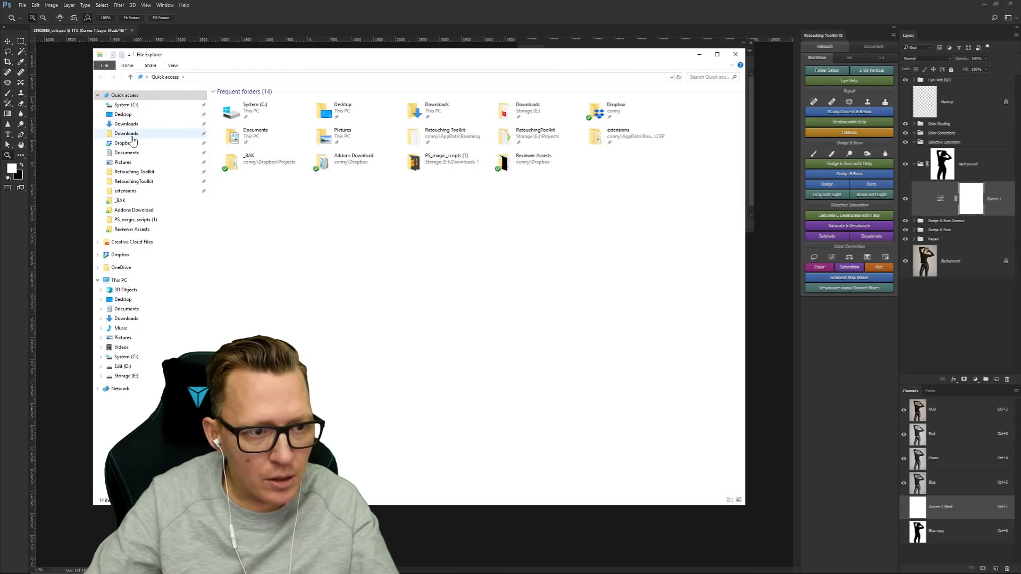
pyautogui.click(139, 115)
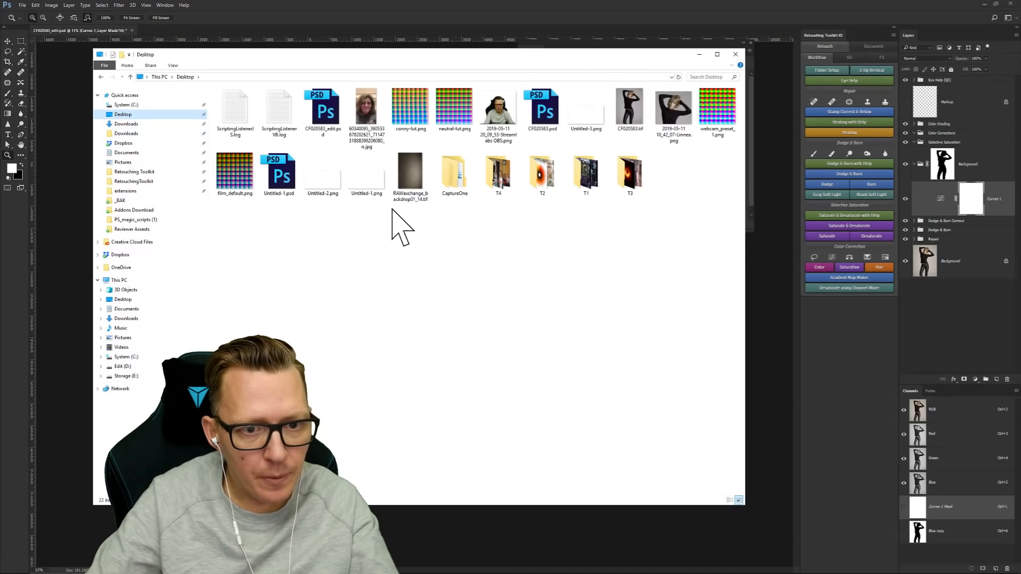
pyautogui.moveTo(418, 183); pyautogui.dragTo(561, 547)
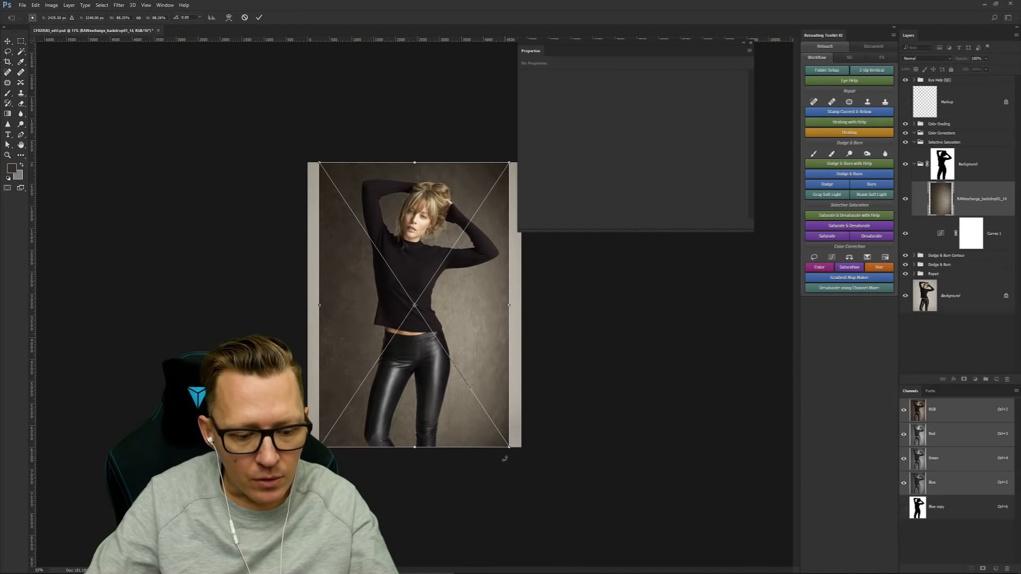
# Step: Enlarge the placed backdrop texture proportionally to about 108% so it covers the whole canvas, and commit the placement
pyautogui.moveTo(509, 448); pyautogui.dragTo(531, 480)
pyautogui.moveTo(321, 166); pyautogui.dragTo(299, 133)
pyautogui.moveTo(432, 301); pyautogui.dragTo(433, 299)
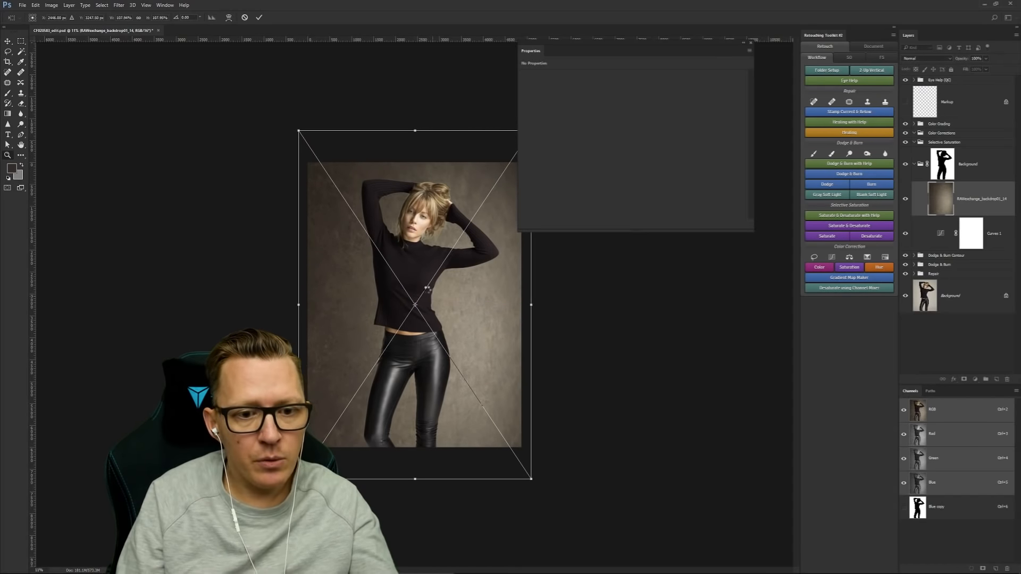
pyautogui.press('Return')
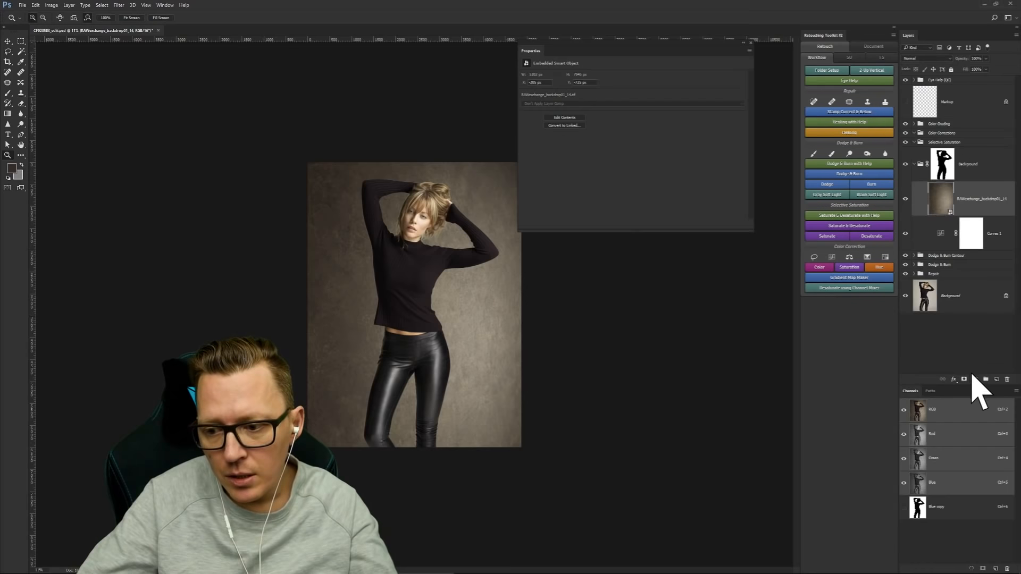
# Step: Clip a monochrome Channel Mixer desaturation to the backdrop texture and set the texture layer's blend mode to Overlay
pyautogui.click(853, 288)
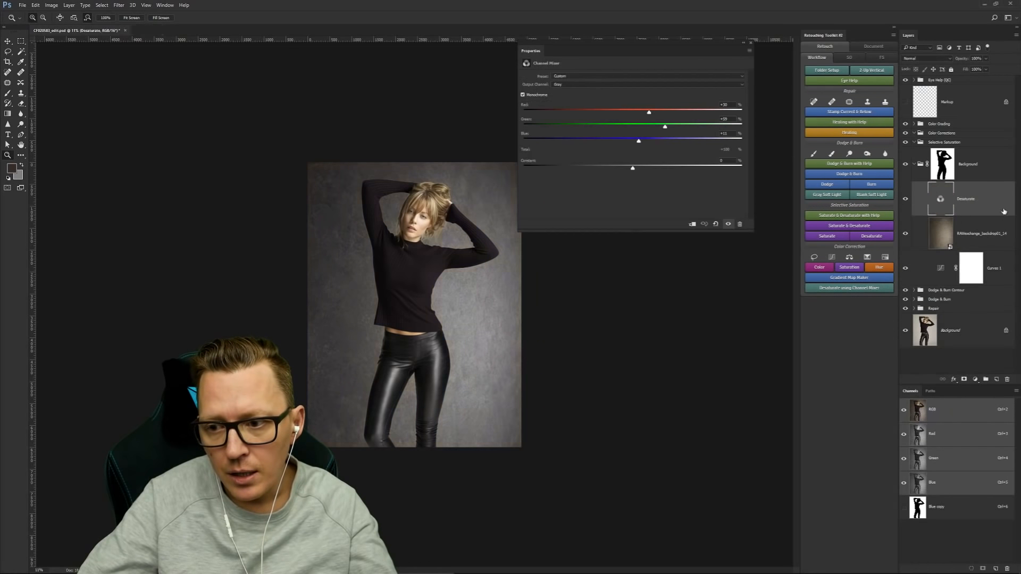
pyautogui.keyDown('alt'); pyautogui.click(989, 213); pyautogui.keyUp('alt')
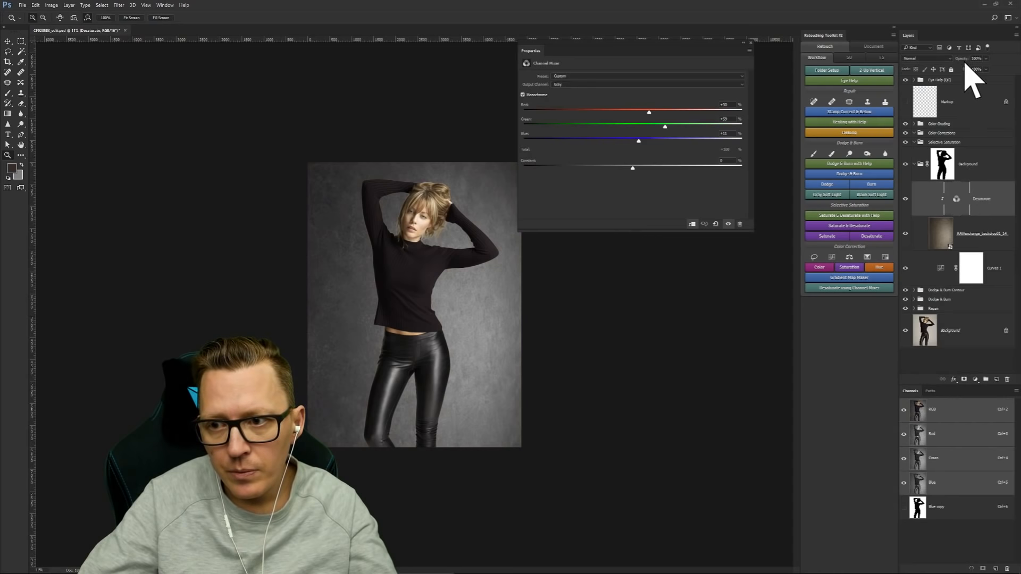
pyautogui.click(945, 230)
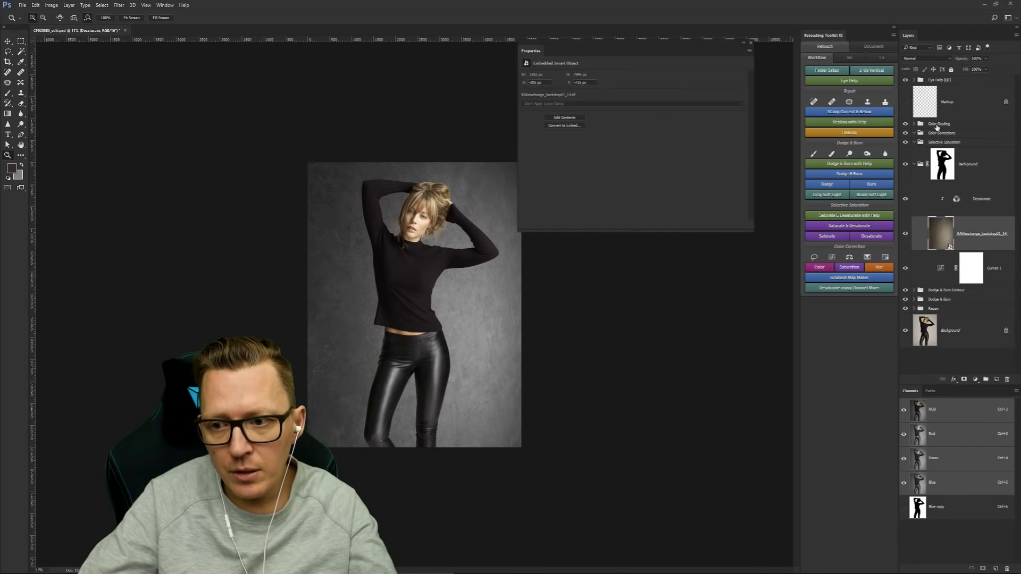
pyautogui.click(935, 59)
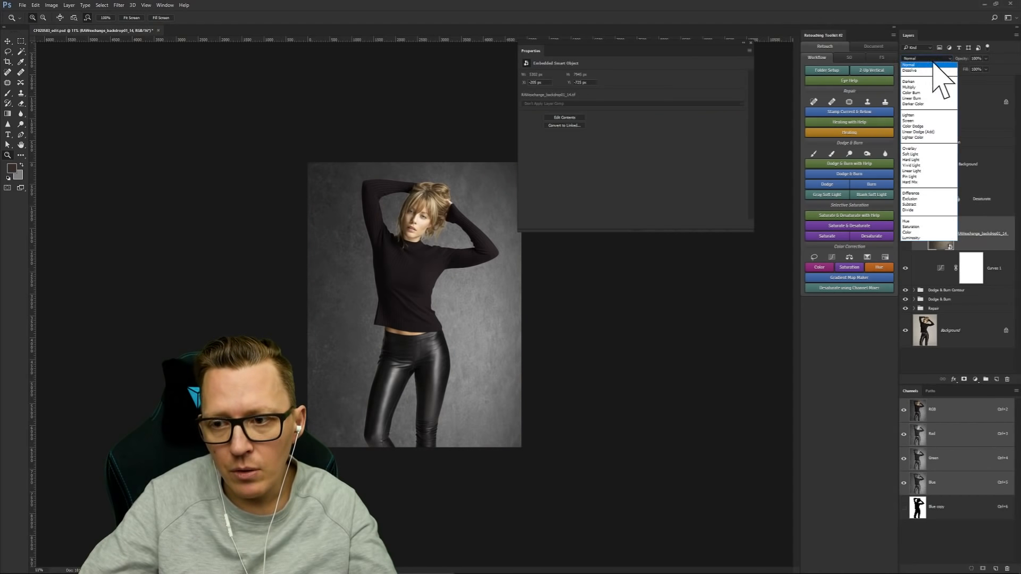
pyautogui.click(922, 149)
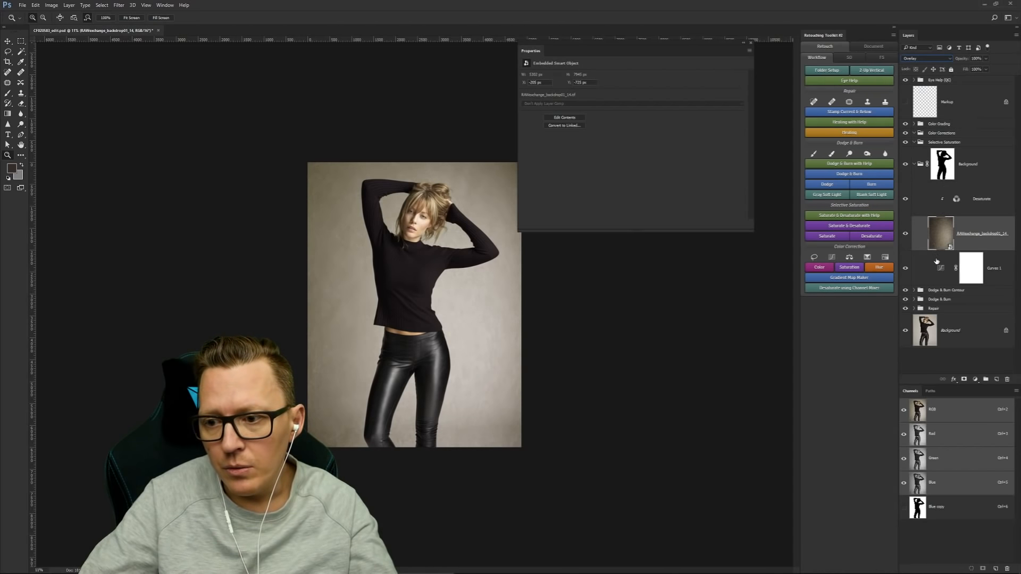
# Step: Lower the opacity of the clipped Desaturate layer to bring back part of the backdrop texture's warm color
pyautogui.click(947, 200)
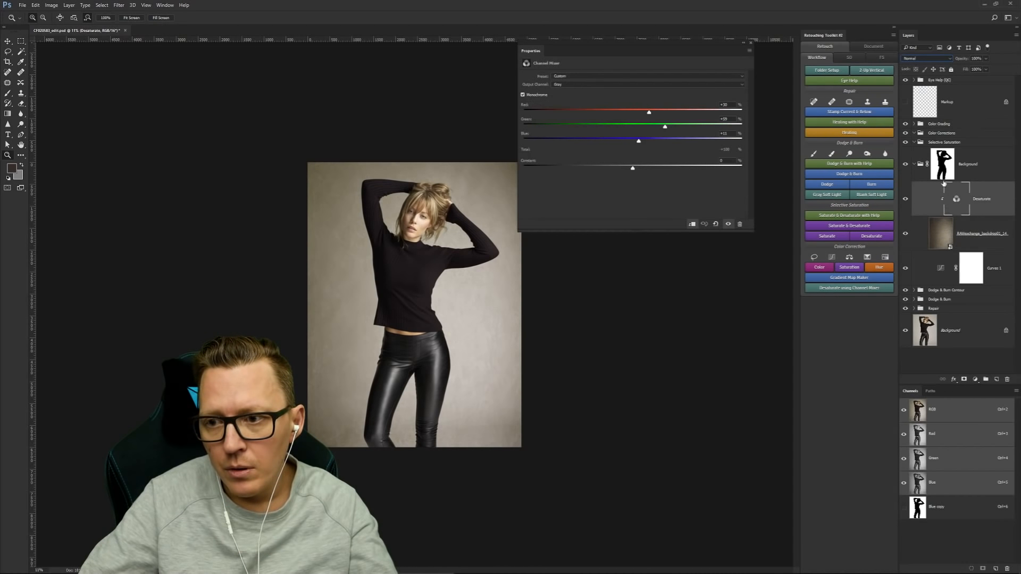
pyautogui.moveTo(956, 59)
pyautogui.mouseDown()
pyautogui.moveTo(964, 59)
pyautogui.moveTo(952, 57)
pyautogui.mouseUp()
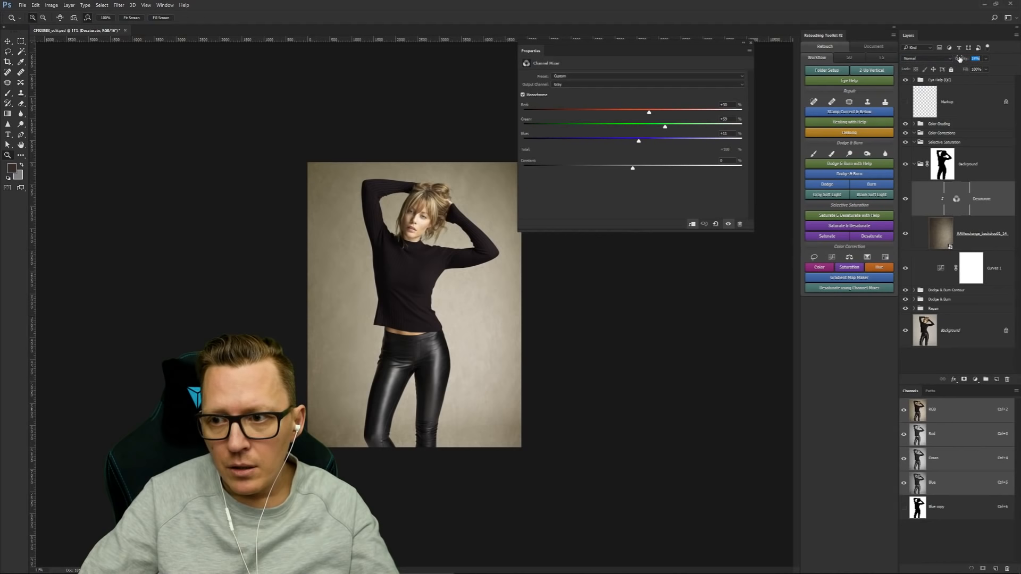
pyautogui.press('Return')
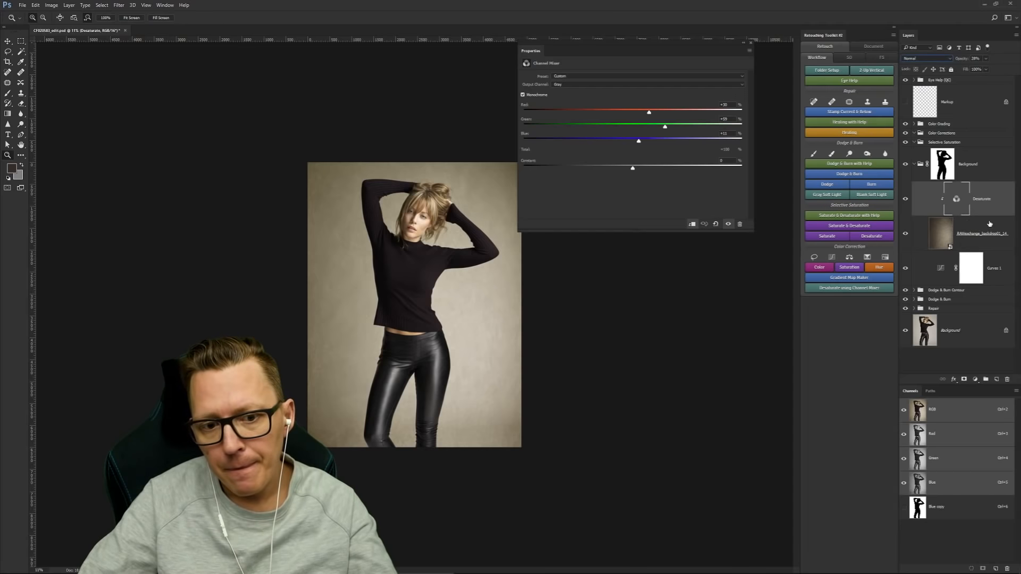
# Step: Add a new empty layer above the clipped Desaturate layer in the Background group
pyautogui.click(751, 43)
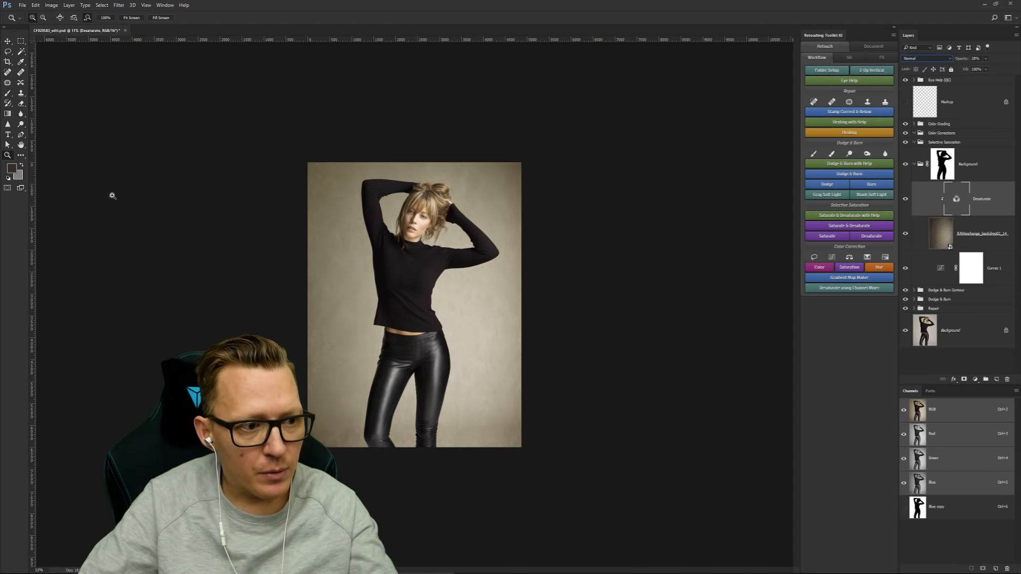
pyautogui.click(940, 234)
pyautogui.click(955, 199)
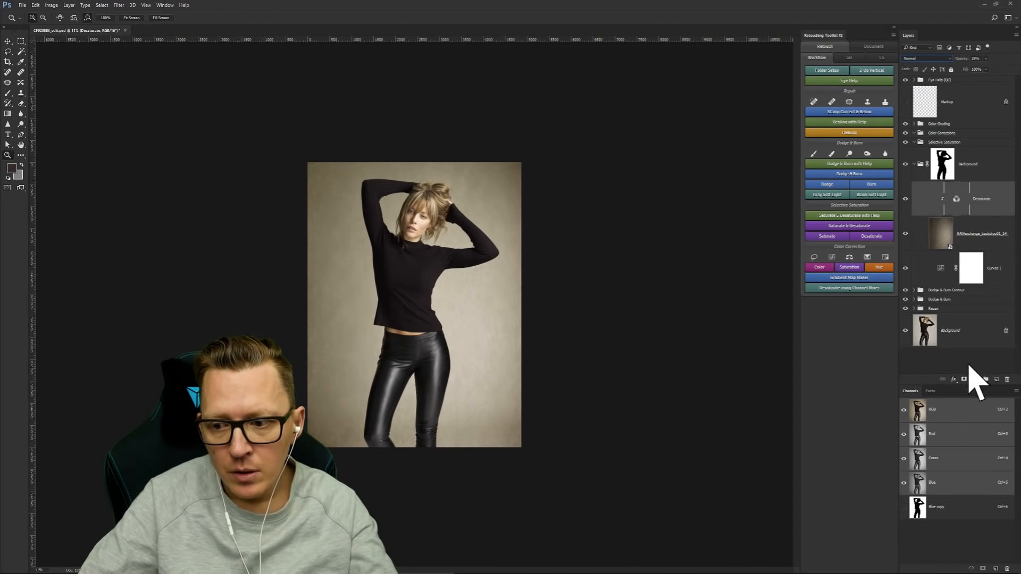
pyautogui.click(997, 379)
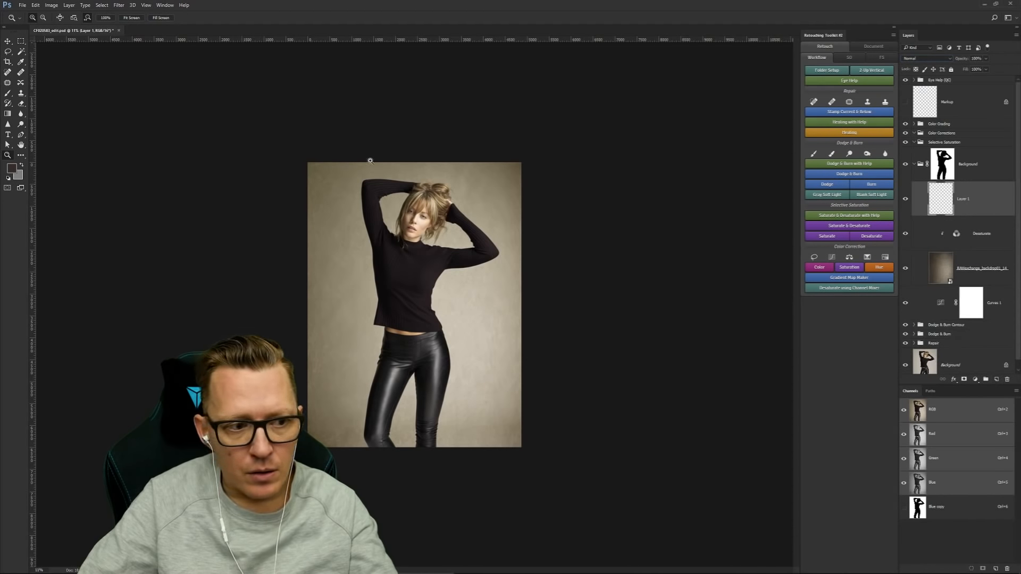
# Step: Reset the default colors and set the foreground color to a neutral gray with 50% brightness, keeping black as the background color
pyautogui.press('d')
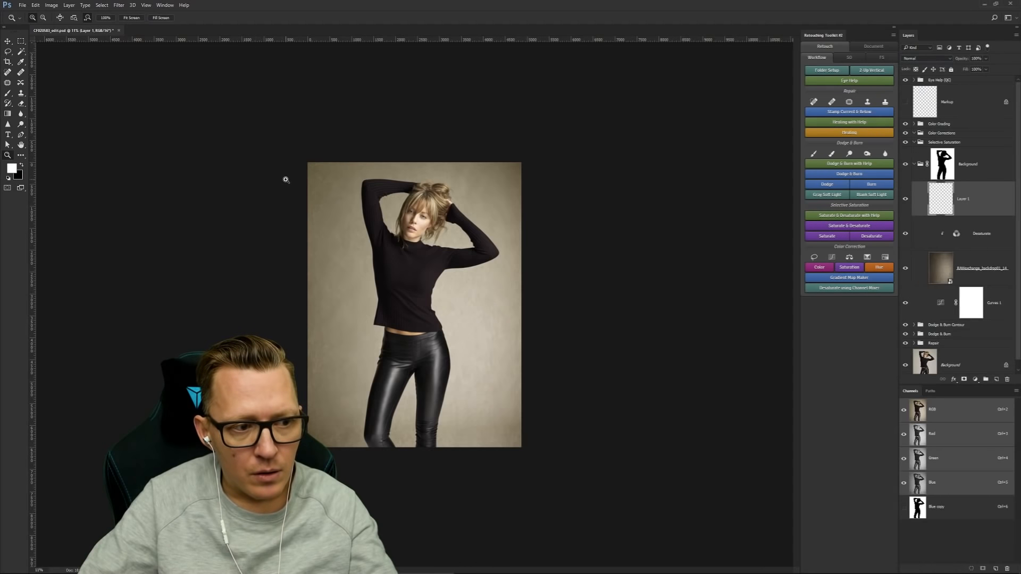
pyautogui.press('x')
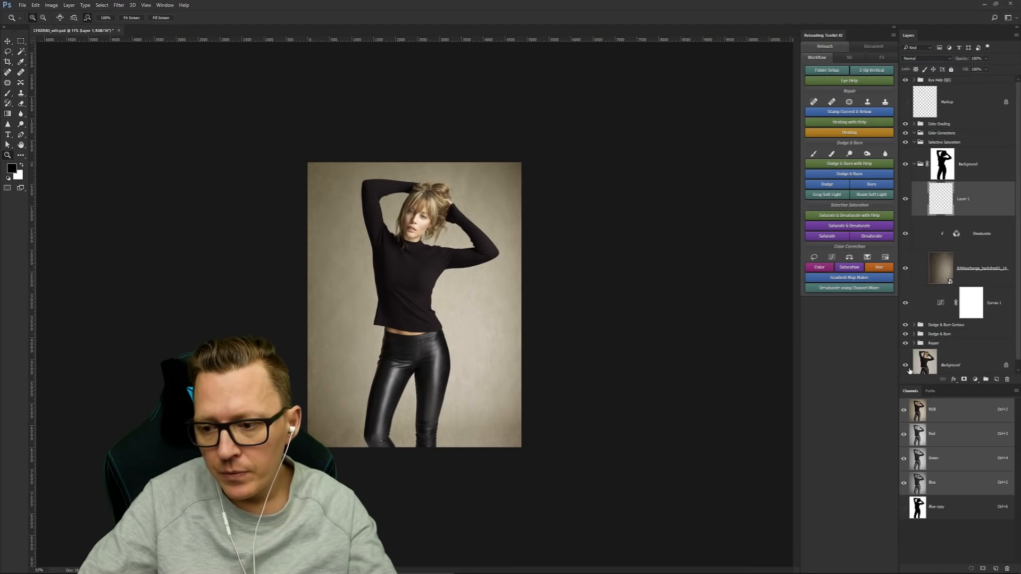
pyautogui.press('x')
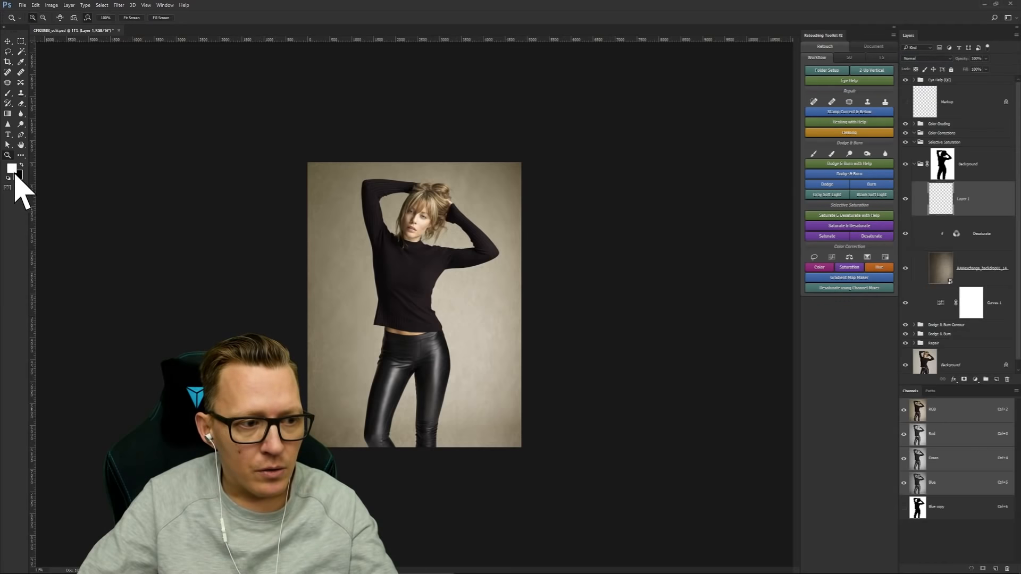
pyautogui.click(11, 170)
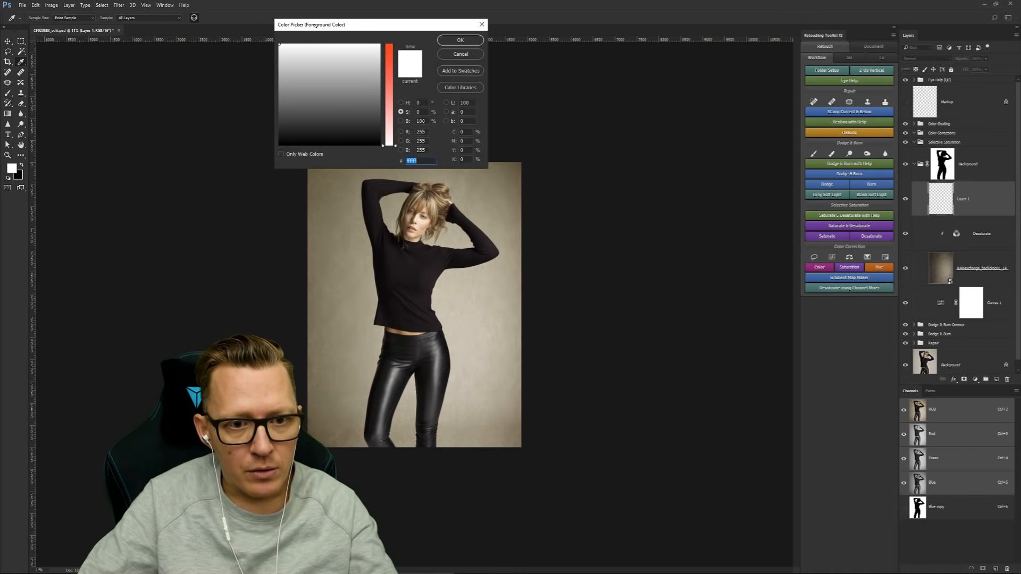
pyautogui.click(418, 121)
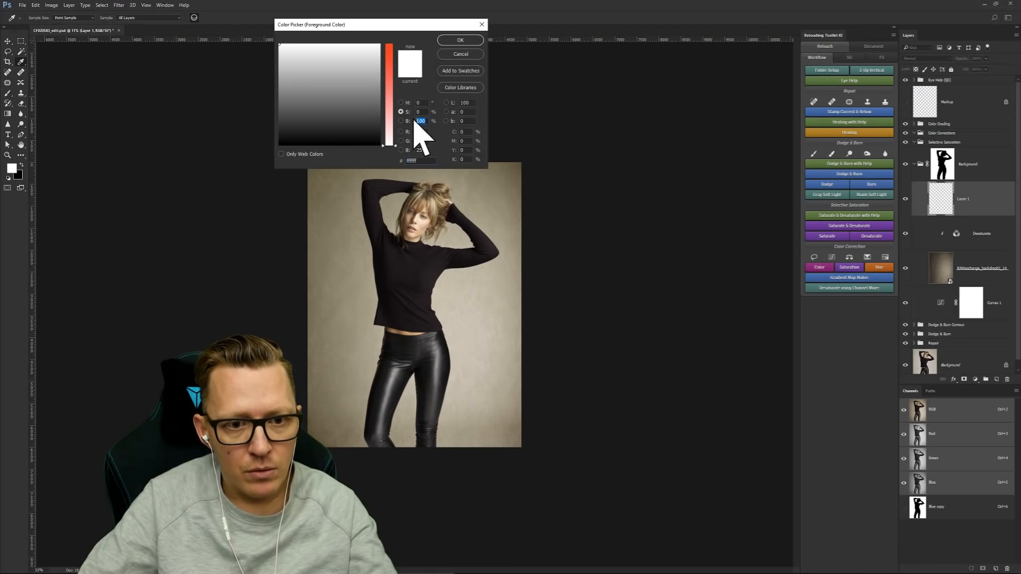
pyautogui.write('50')
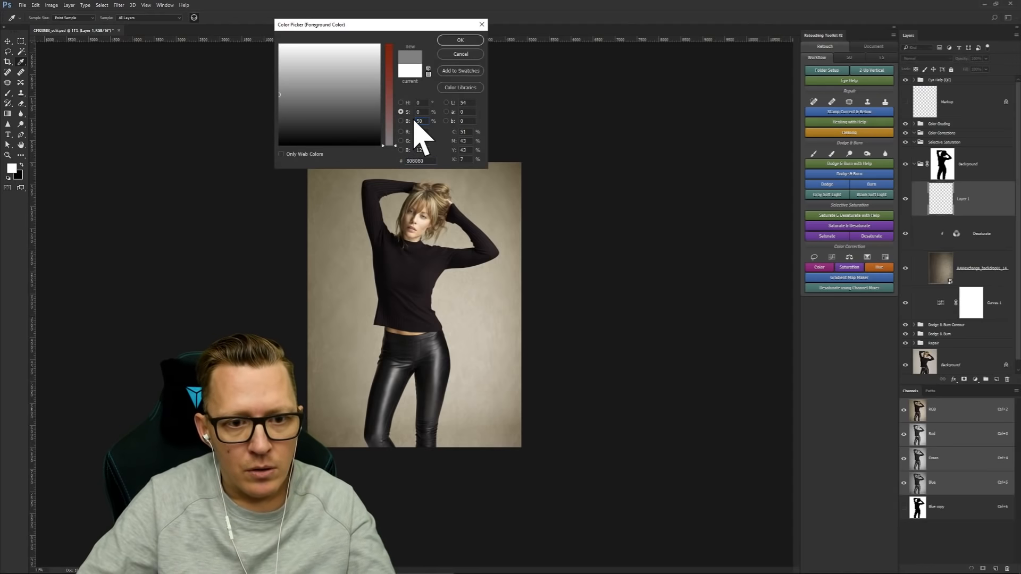
pyautogui.click(461, 40)
pyautogui.press('z')
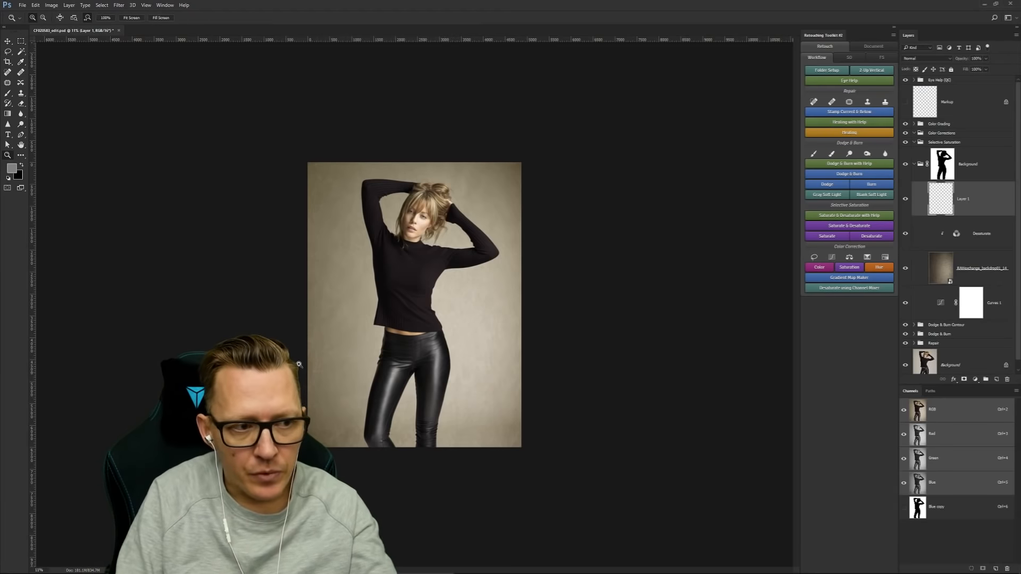
# Step: Activate the Gradient tool and set the new layer's blend mode to Overlay
pyautogui.click(7, 114)
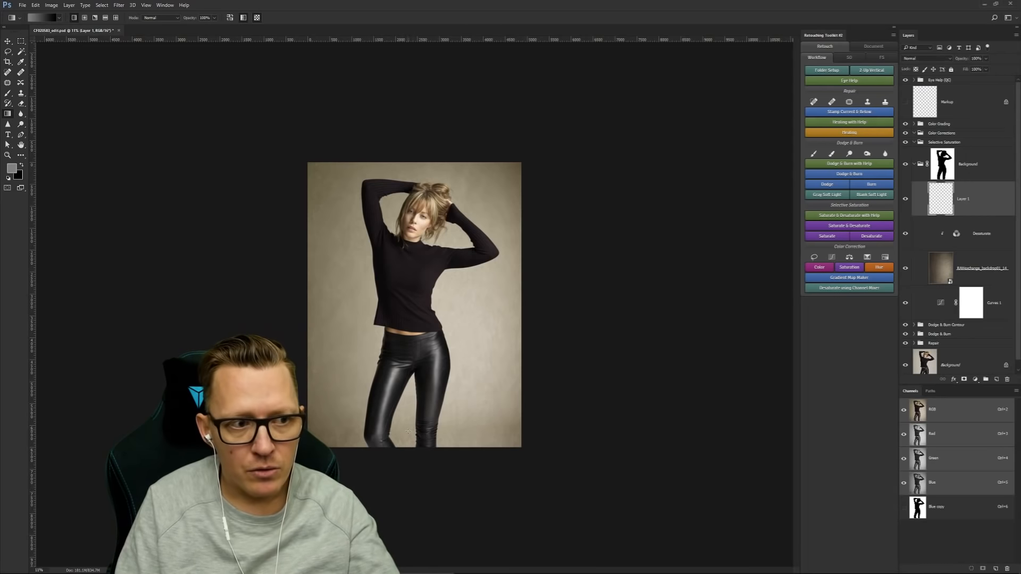
pyautogui.click(948, 59)
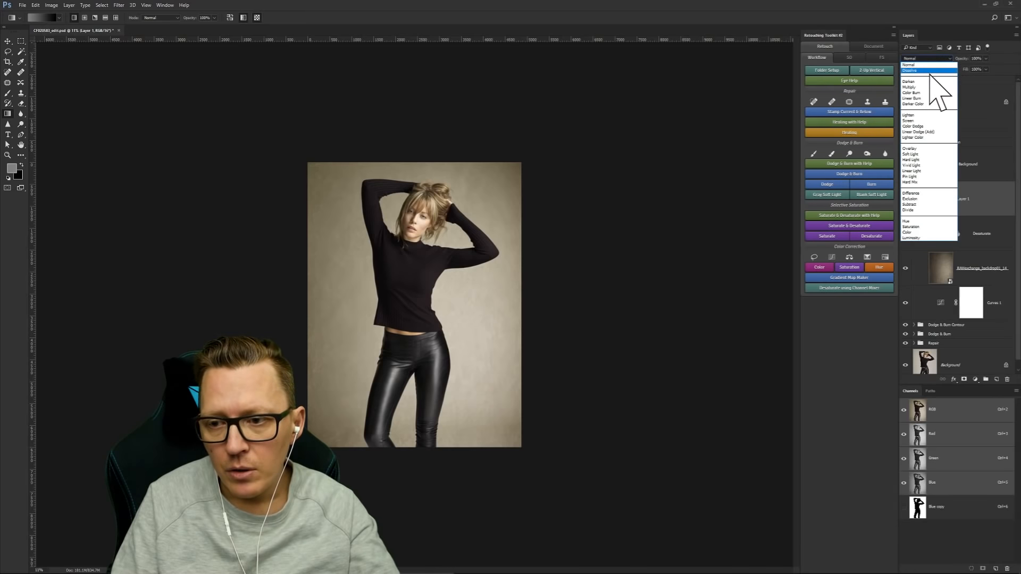
pyautogui.click(920, 149)
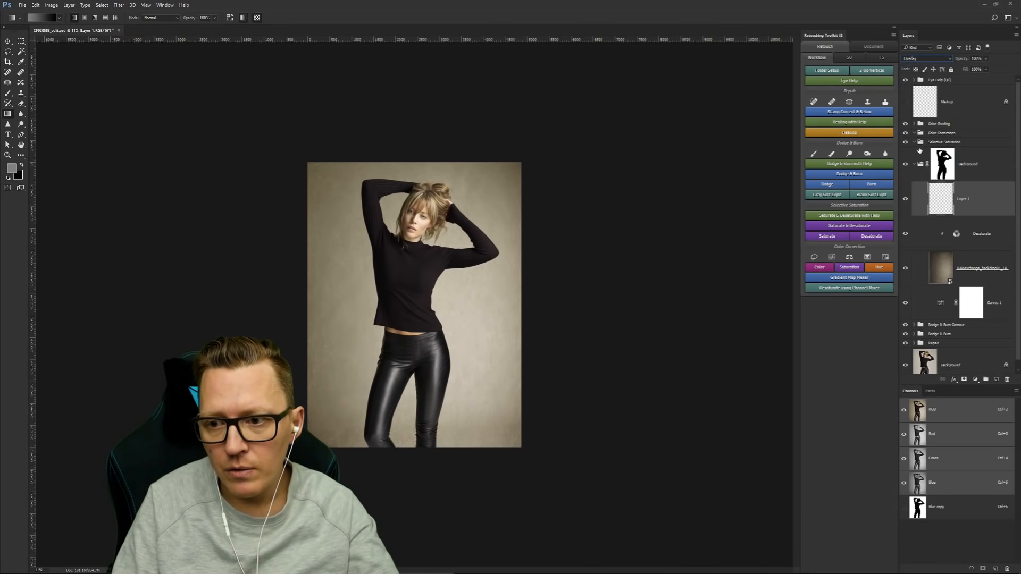
# Step: Try a gray-to-black linear gradient running upward from below the canvas to the model's head, and undo it
pyautogui.moveTo(403, 462); pyautogui.dragTo(415, 258)
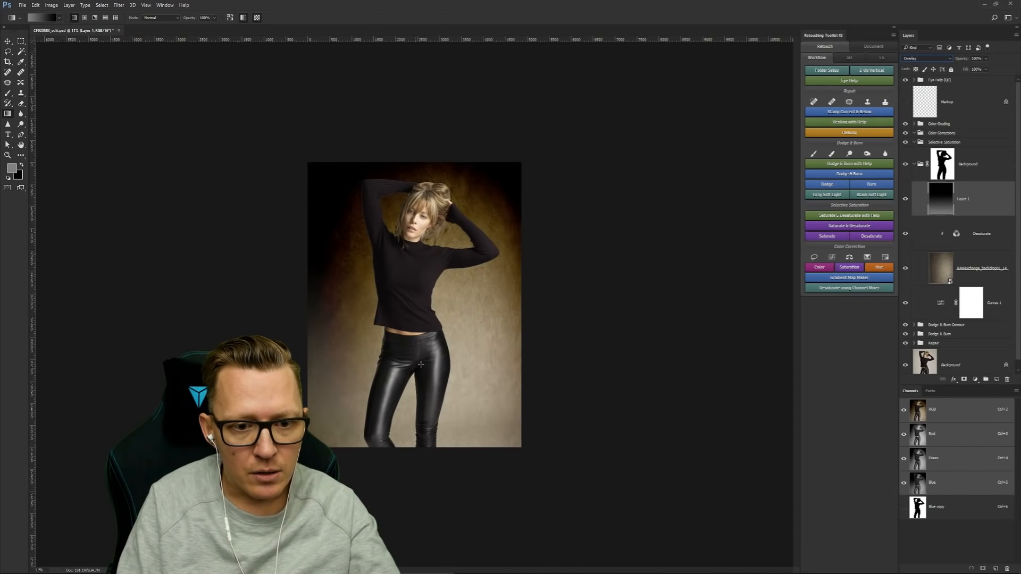
pyautogui.hotkey('ctrl', 'z')
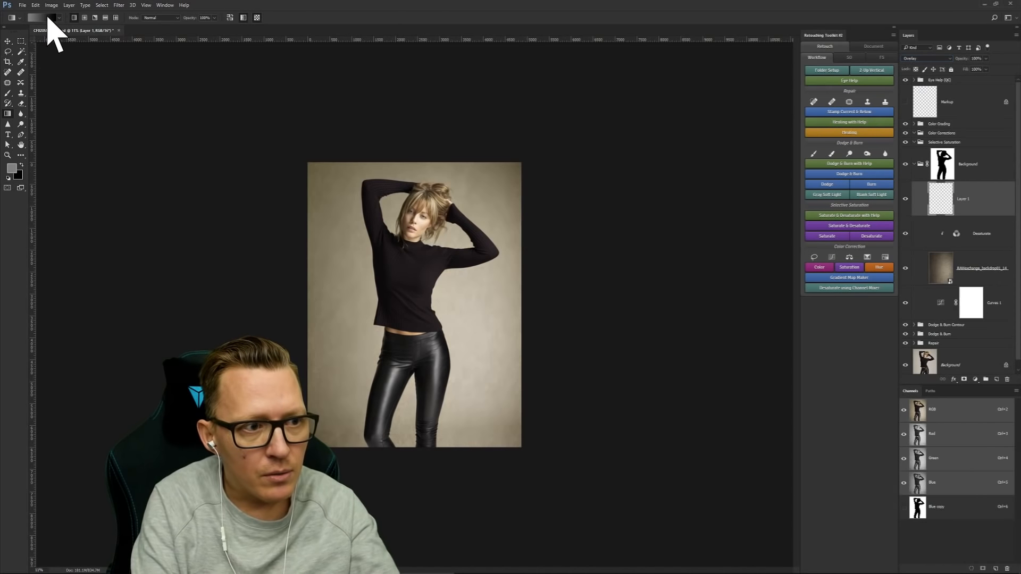
pyautogui.click(47, 18)
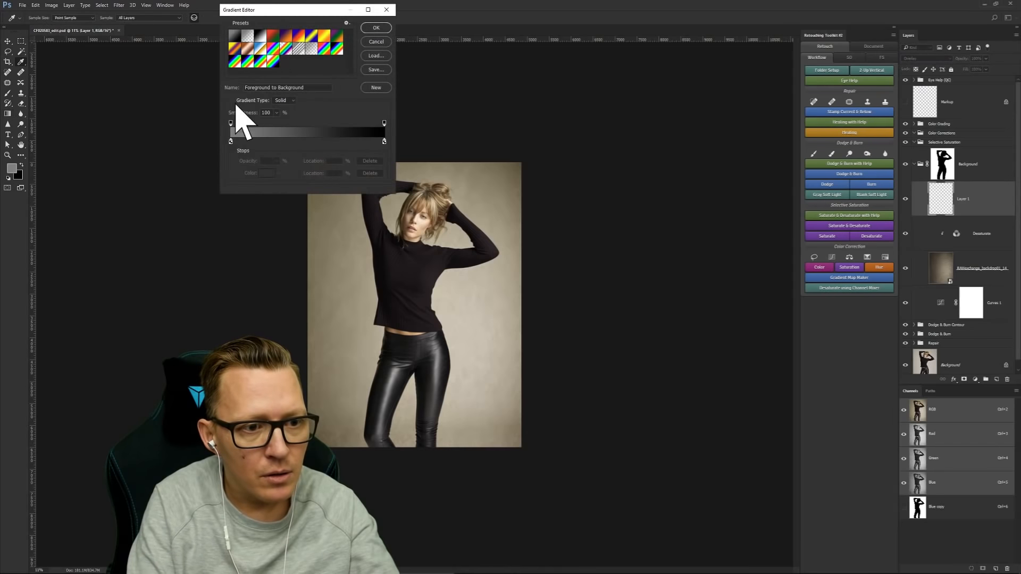
pyautogui.click(375, 27)
pyautogui.moveTo(460, 458); pyautogui.dragTo(455, 241)
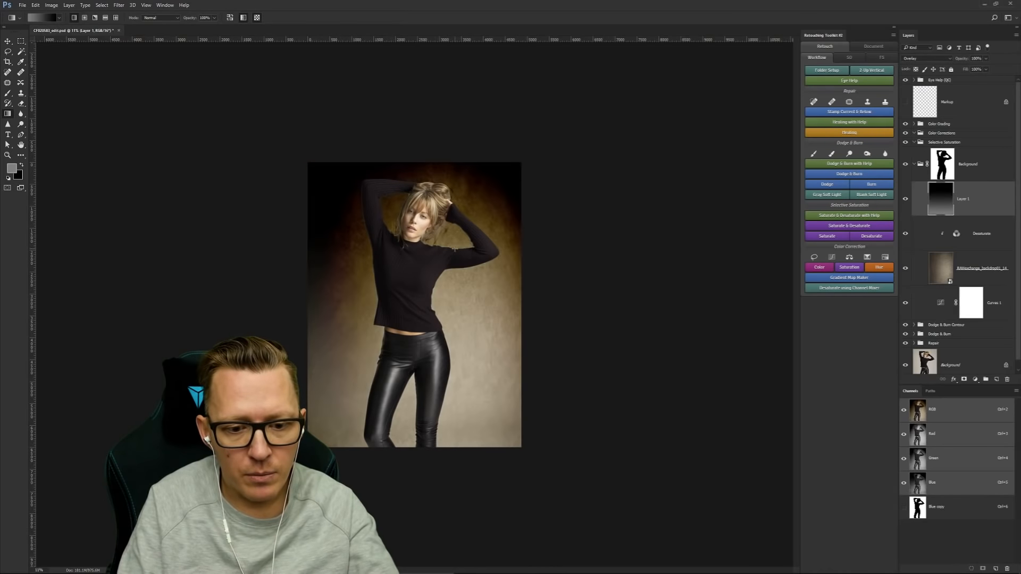
pyautogui.hotkey('ctrl', 'z')
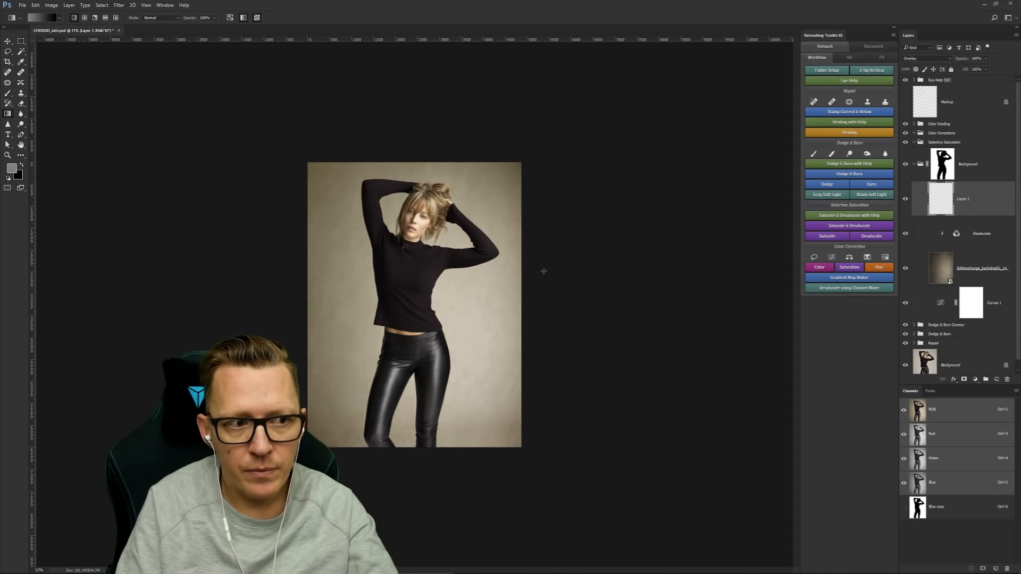
# Step: Set the new layer to Soft Light and fill it with a black-to-gray linear gradient running from below the canvas to above its top edge
pyautogui.press('x')
pyautogui.moveTo(461, 458); pyautogui.dragTo(460, 255)
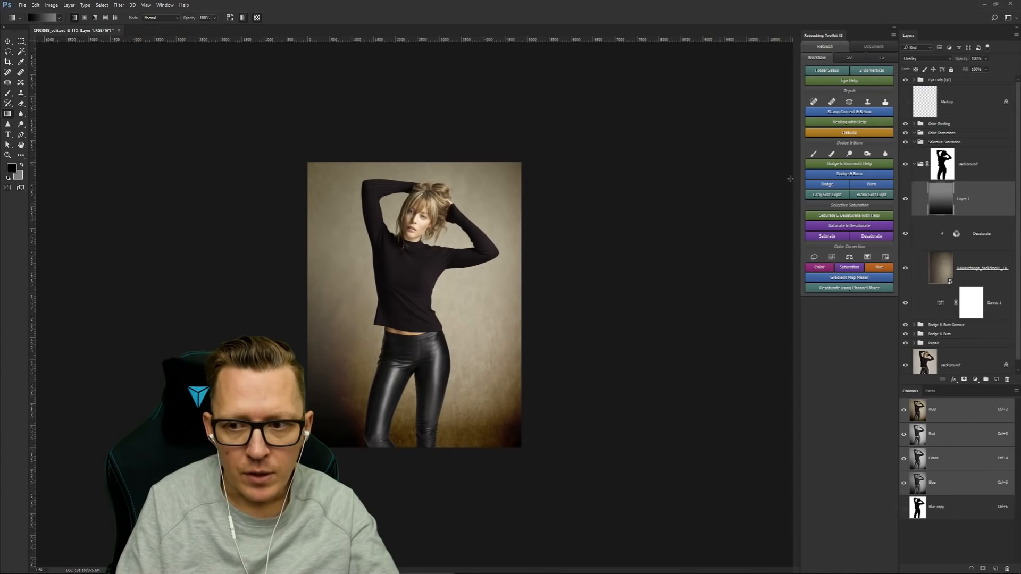
pyautogui.click(938, 59)
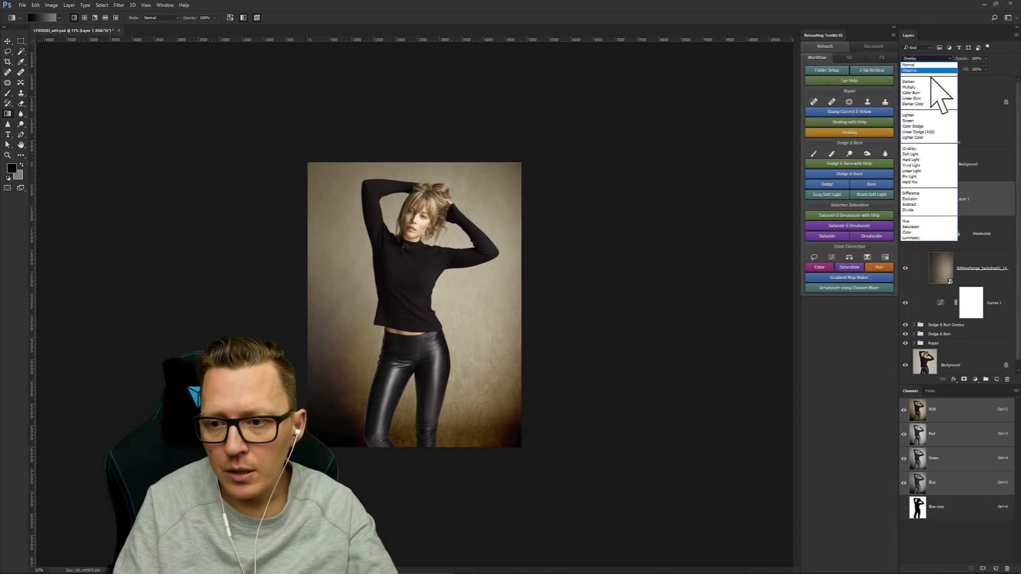
pyautogui.click(922, 154)
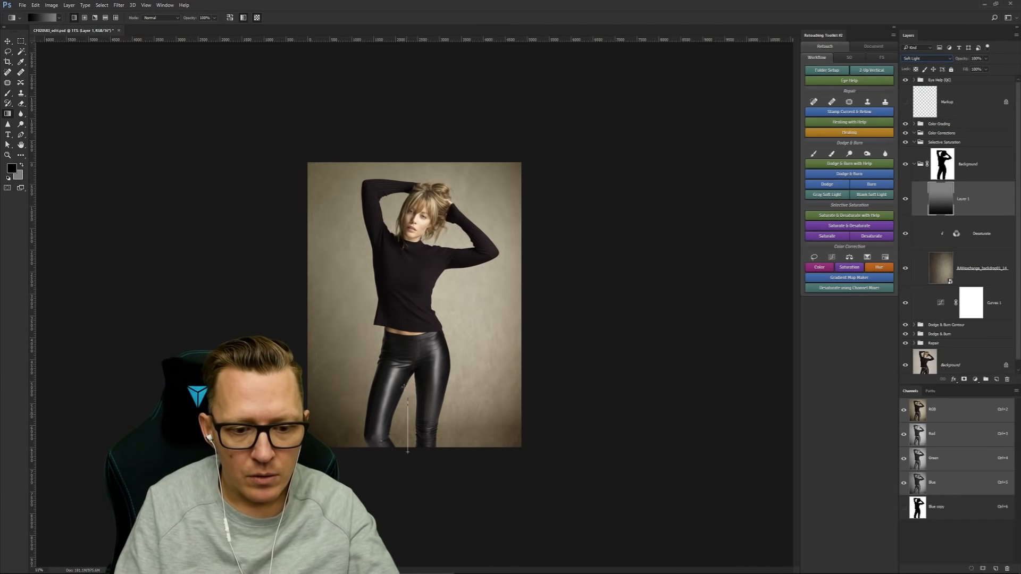
pyautogui.moveTo(408, 447); pyautogui.dragTo(406, 305)
pyautogui.moveTo(403, 445); pyautogui.dragTo(395, 298)
pyautogui.moveTo(390, 460); pyautogui.dragTo(392, 123)
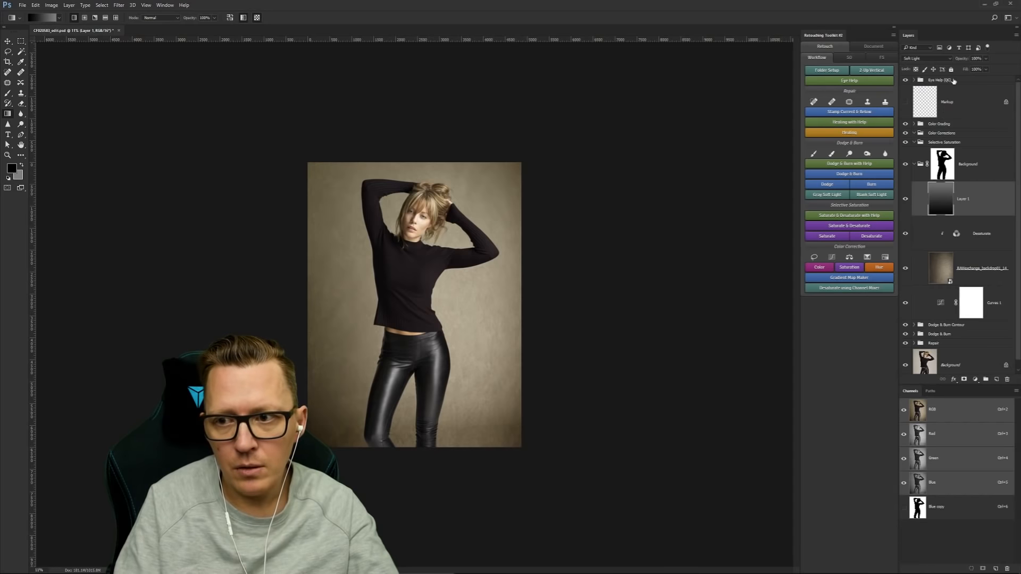
# Step: Lower the gradient layer's opacity to about 84% and compare the backdrop with and without the gradient
pyautogui.moveTo(961, 59); pyautogui.dragTo(957, 80)
pyautogui.click(904, 201)
pyautogui.click(905, 202)
pyautogui.click(903, 205)
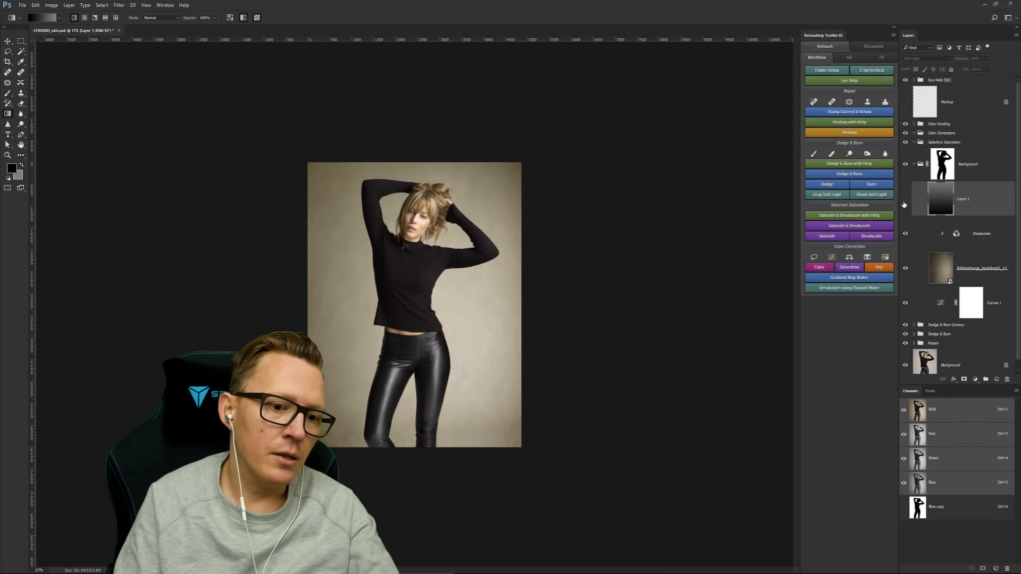
pyautogui.click(904, 204)
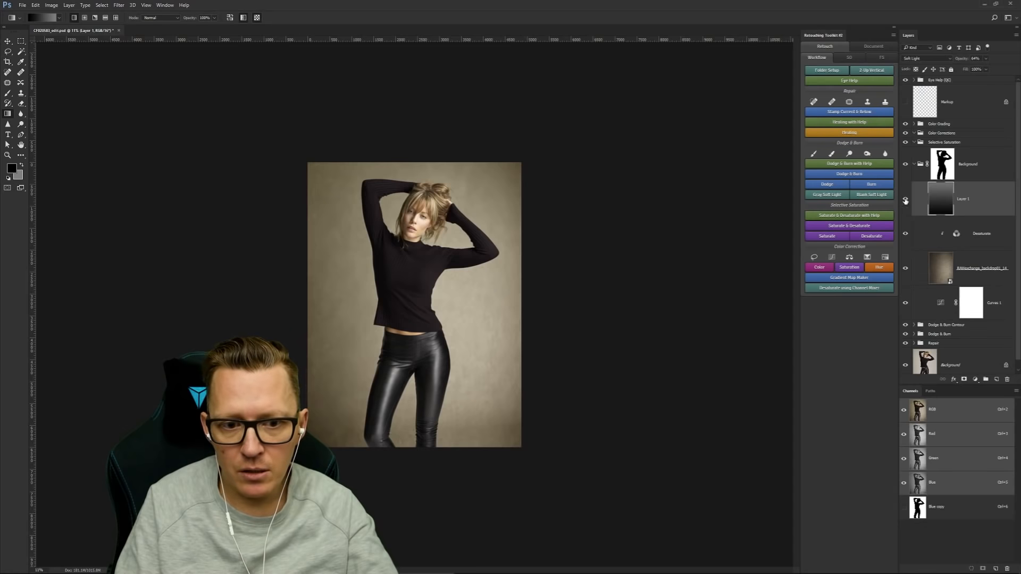
pyautogui.click(905, 200)
pyautogui.click(904, 200)
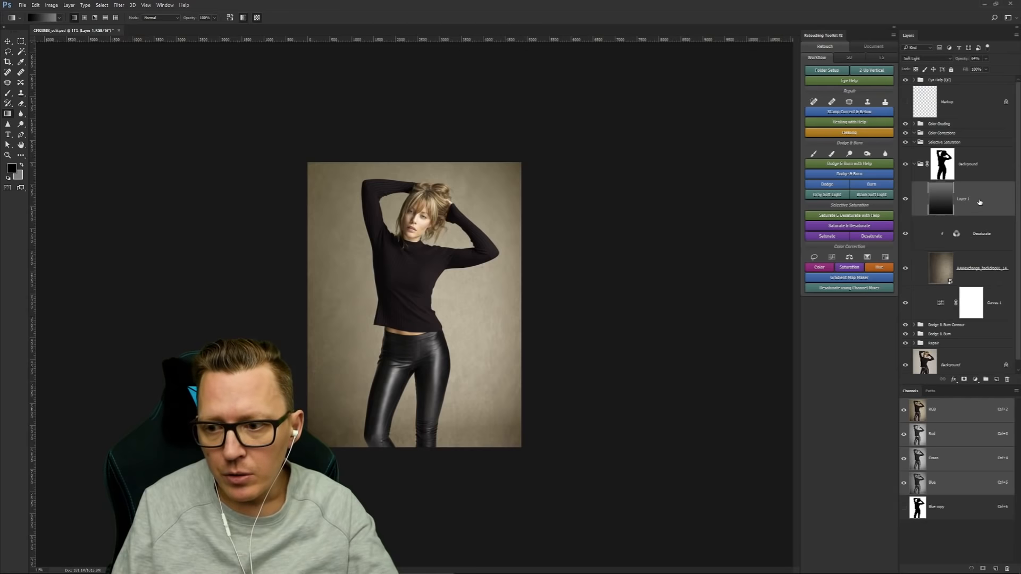
# Step: Move the gradient layer to the bottom of the Background group and delete the unadjusted Curves 1 layer
pyautogui.moveTo(980, 203); pyautogui.dragTo(958, 296)
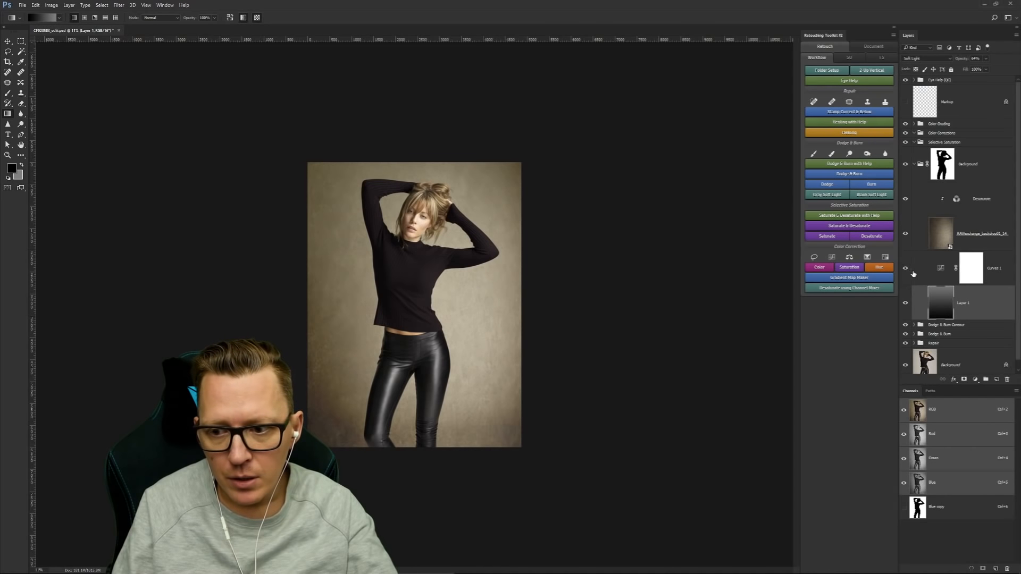
pyautogui.doubleClick(940, 270)
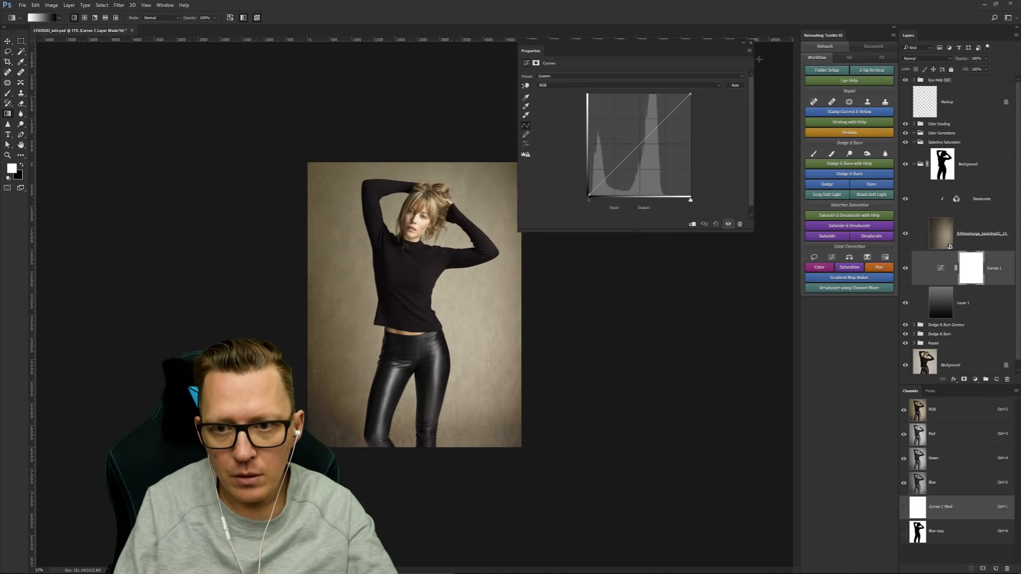
pyautogui.click(749, 43)
pyautogui.press('Delete')
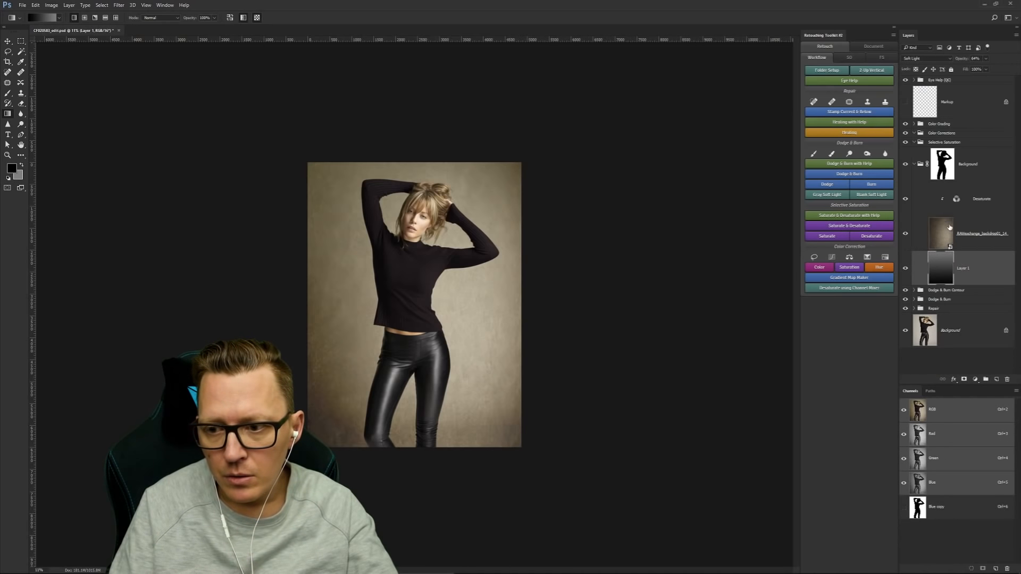
# Step: Clip a Color Balance adjustment to the backdrop texture, place it above the Desaturate layer, and delete its layer mask
pyautogui.click(944, 232)
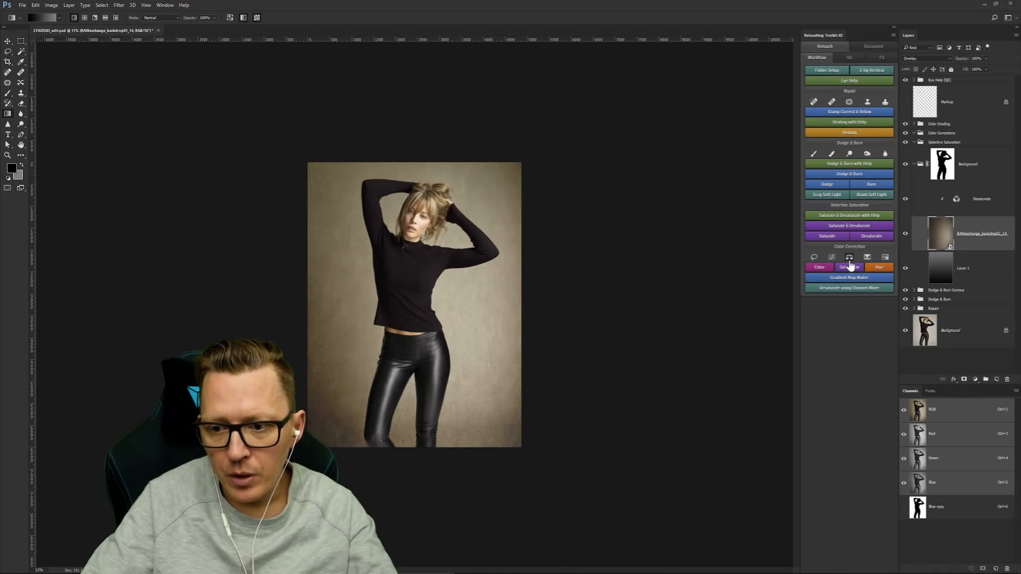
pyautogui.click(849, 260)
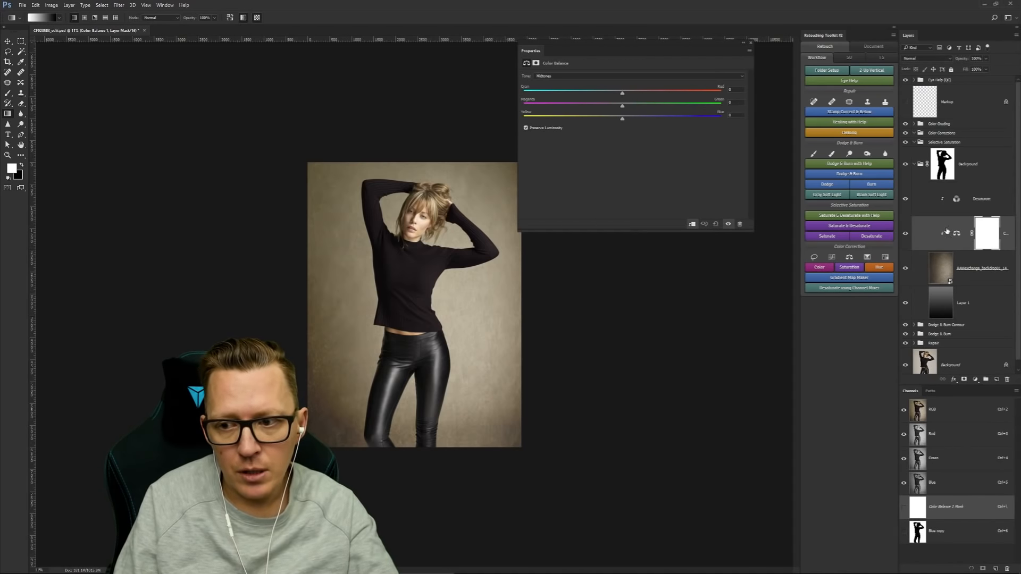
pyautogui.moveTo(984, 237); pyautogui.dragTo(977, 211)
pyautogui.hotkey('ctrl', 'z')
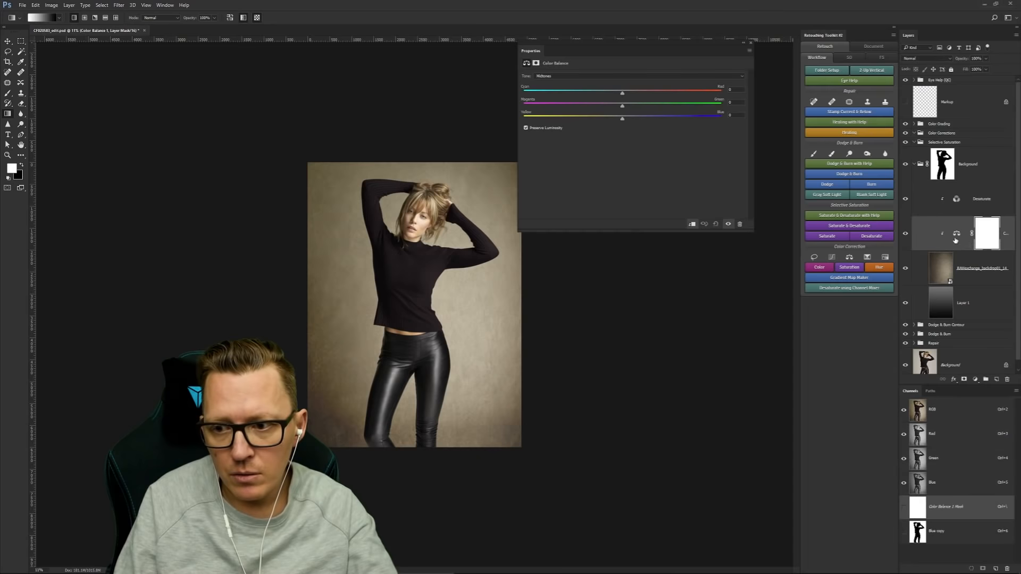
pyautogui.moveTo(956, 209); pyautogui.dragTo(951, 253)
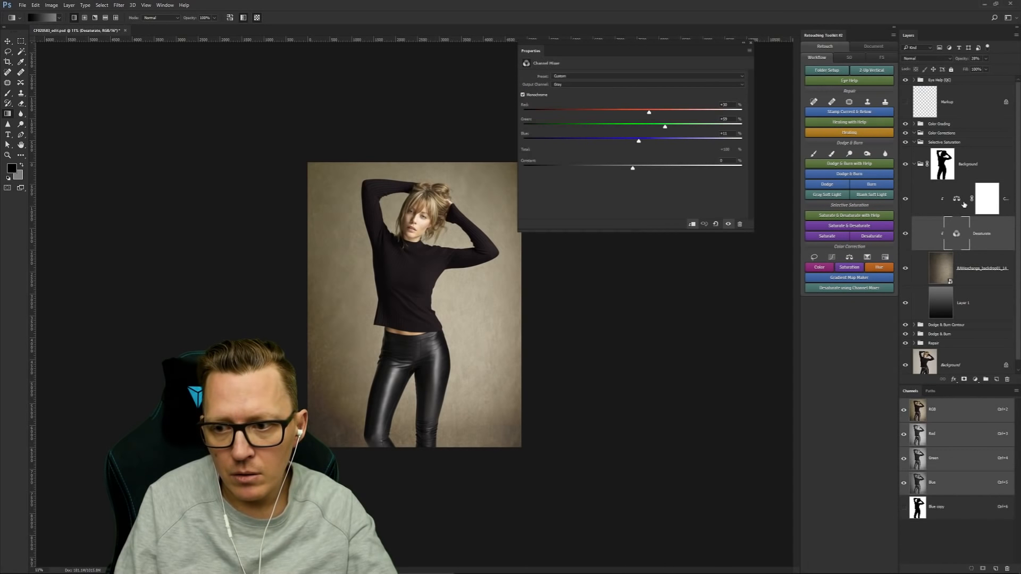
pyautogui.moveTo(986, 199); pyautogui.dragTo(1005, 380)
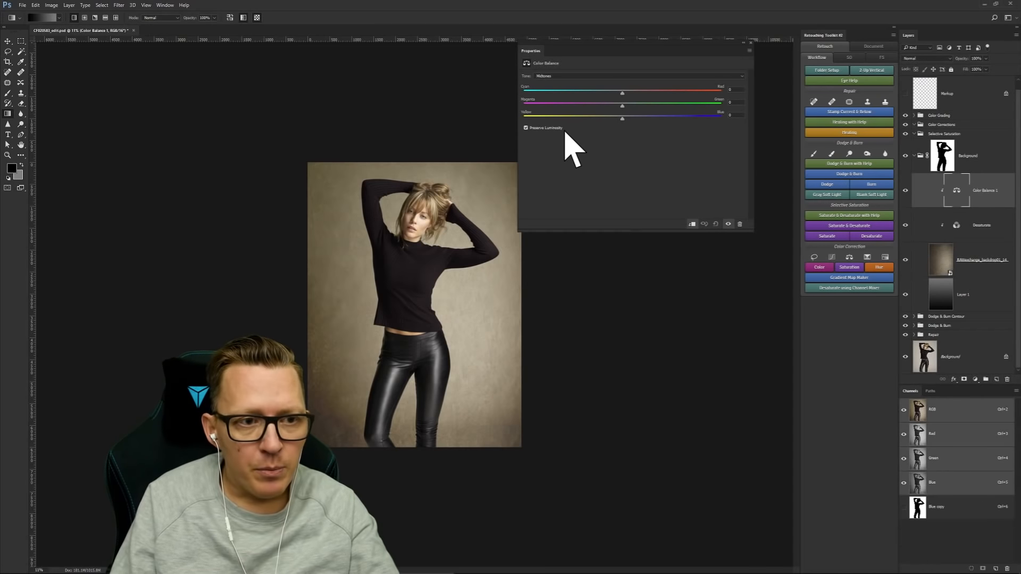
# Step: Display the list of available adjustment layer types
pyautogui.click(165, 5)
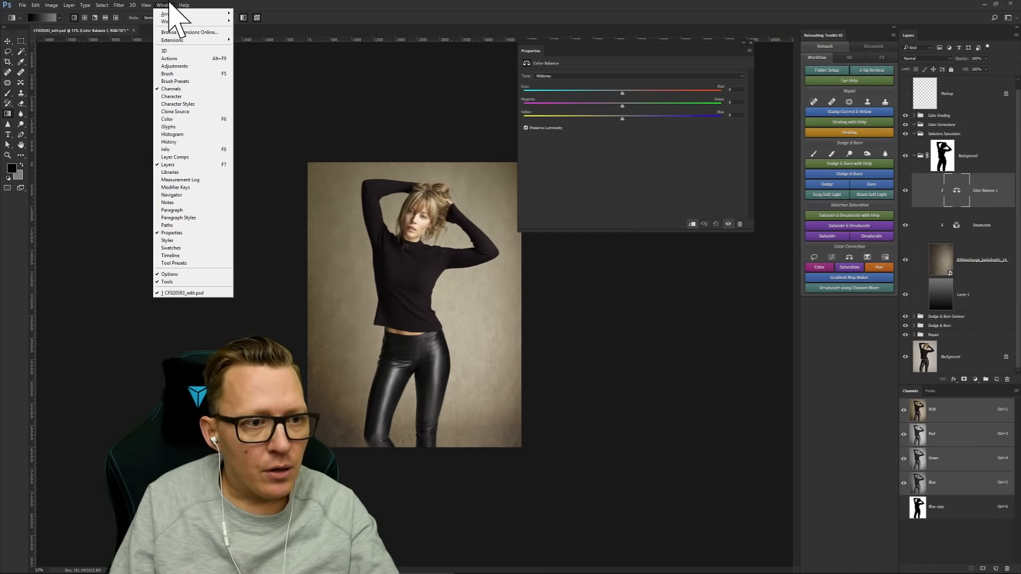
pyautogui.click(201, 67)
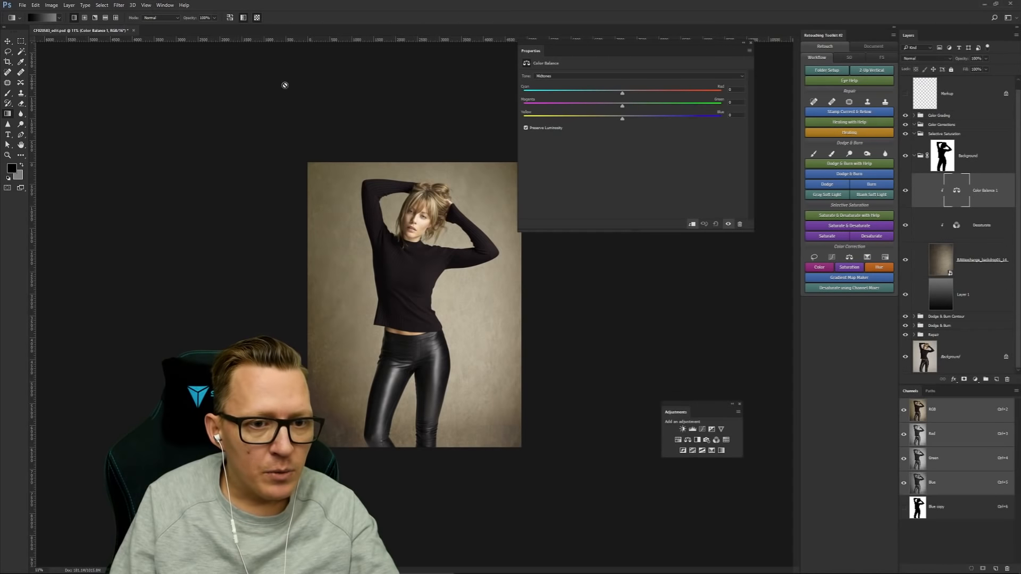
pyautogui.click(737, 412)
pyautogui.click(781, 375)
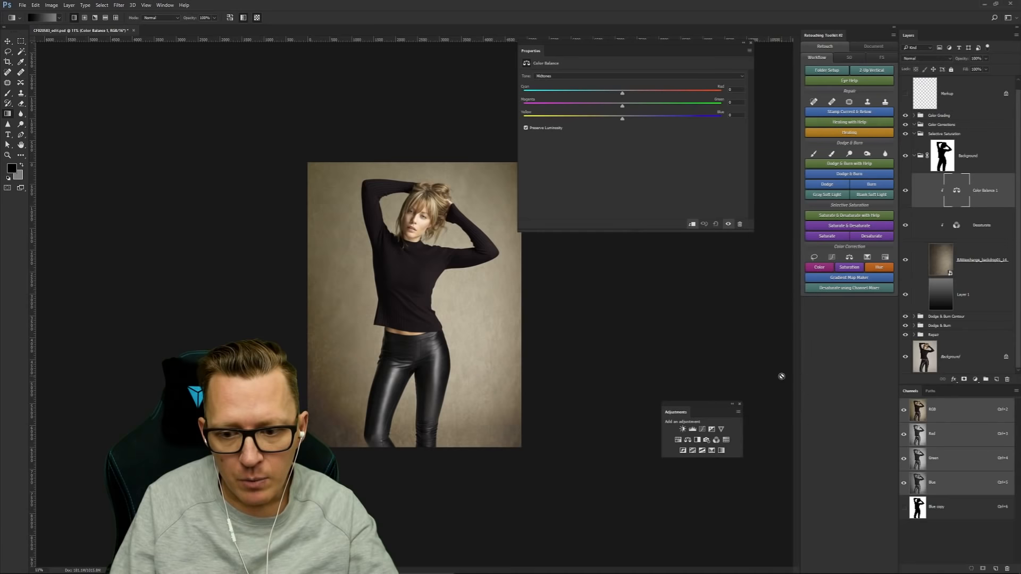
pyautogui.click(738, 412)
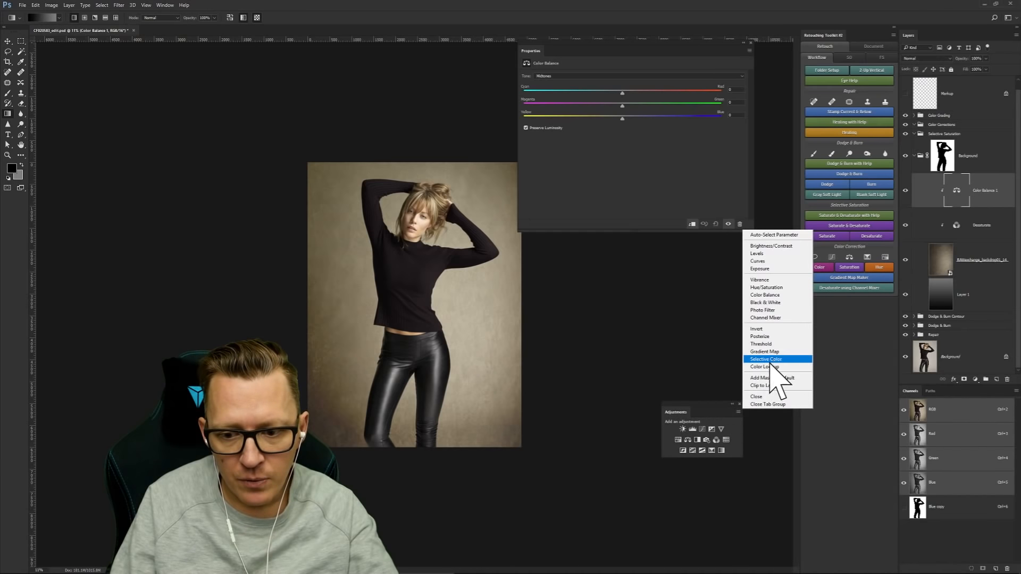
pyautogui.click(738, 405)
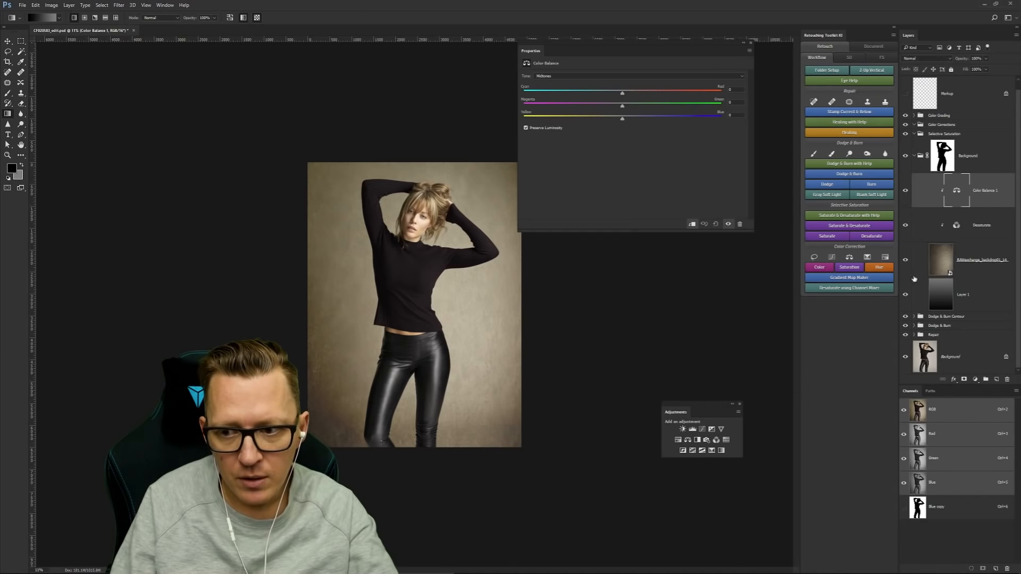
pyautogui.click(739, 404)
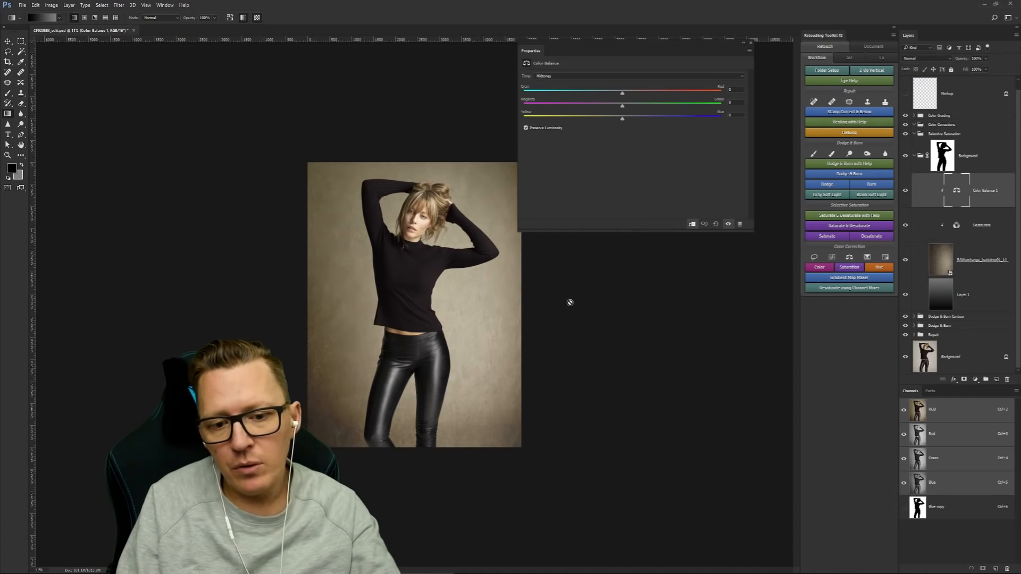
# Step: Shift the Color Balance midtones slightly toward cyan, with green +2 and blue +11, and compare the image with and without the Background group
pyautogui.moveTo(622, 118)
pyautogui.mouseDown()
pyautogui.moveTo(640, 119)
pyautogui.moveTo(624, 106)
pyautogui.mouseUp()
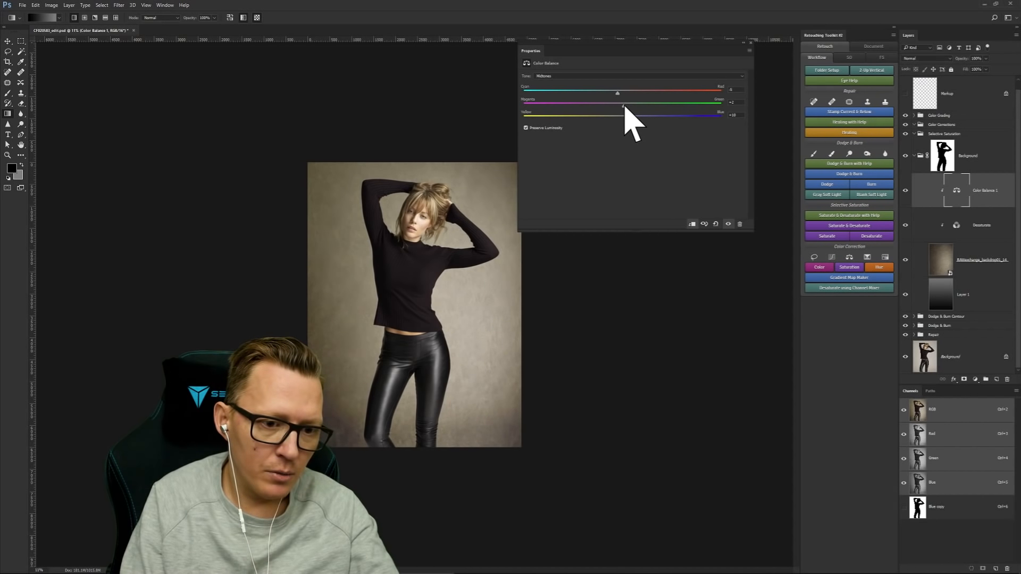
pyautogui.moveTo(631, 119); pyautogui.dragTo(632, 120)
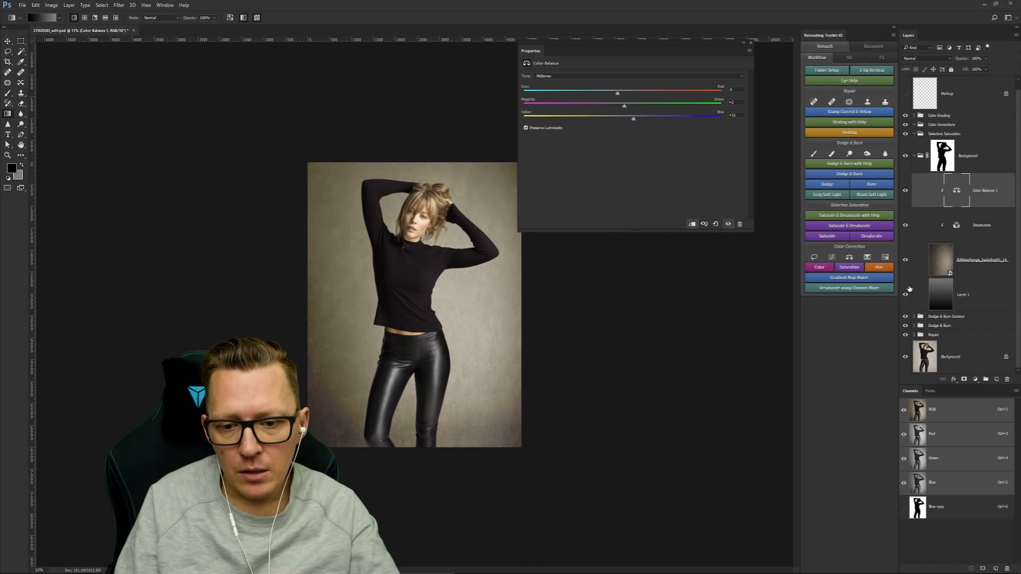
pyautogui.scroll(1, 1013, 191)
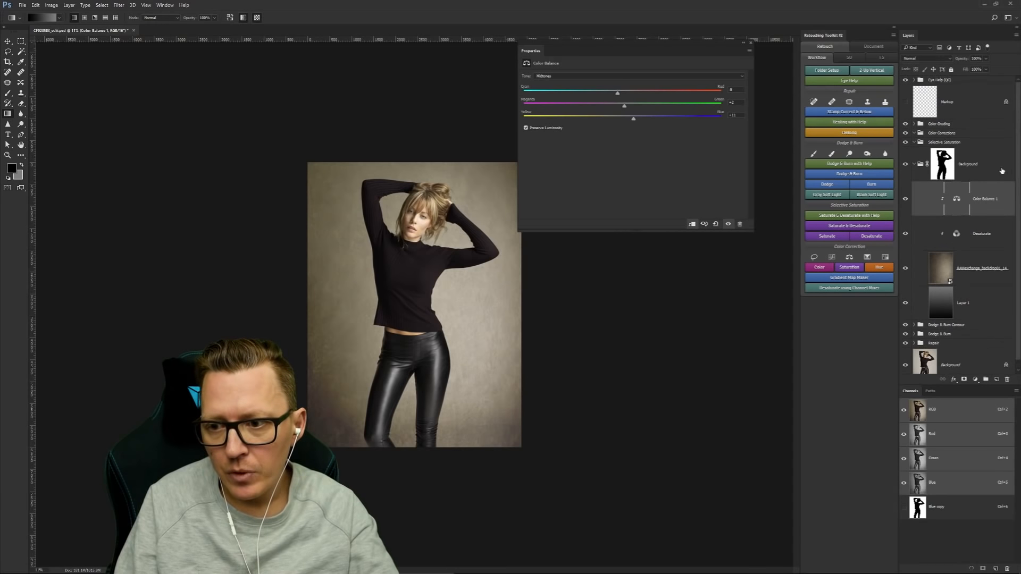
pyautogui.click(905, 164)
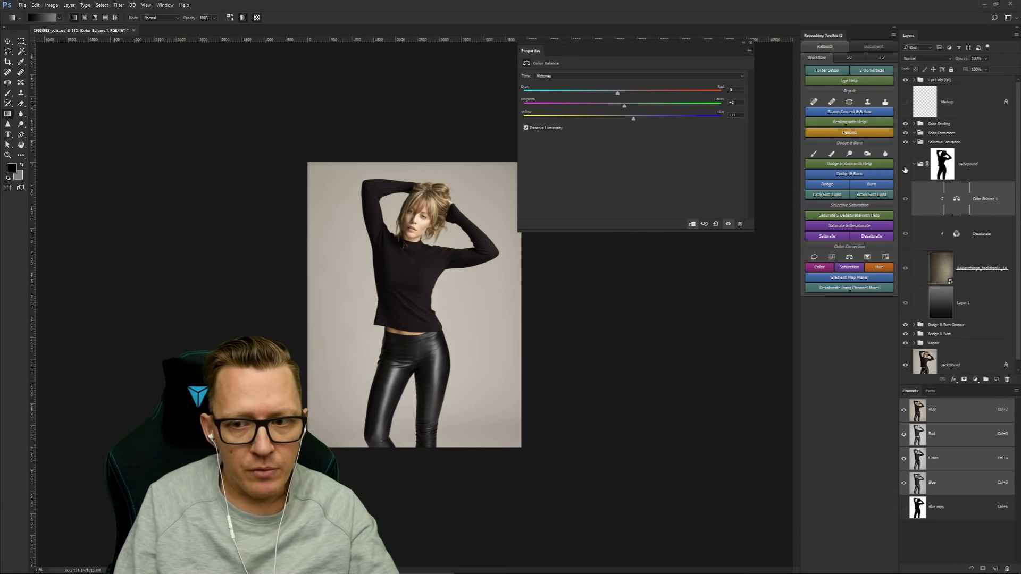
pyautogui.click(906, 164)
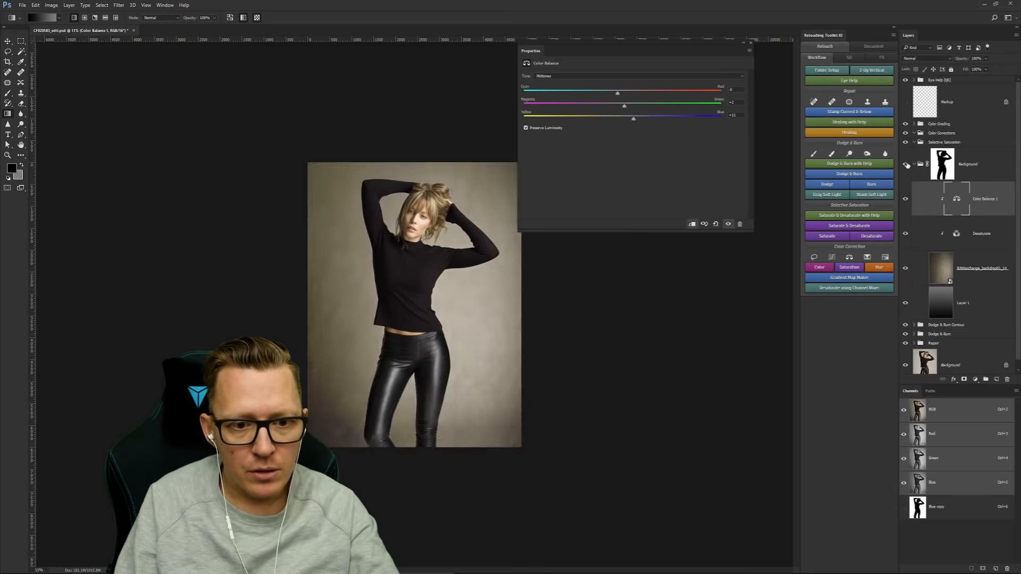
pyautogui.click(906, 165)
pyautogui.click(905, 165)
# Step: Expand the Repair group and select its Stamp Visible Below layer for healing the area around the waist
pyautogui.press('z')
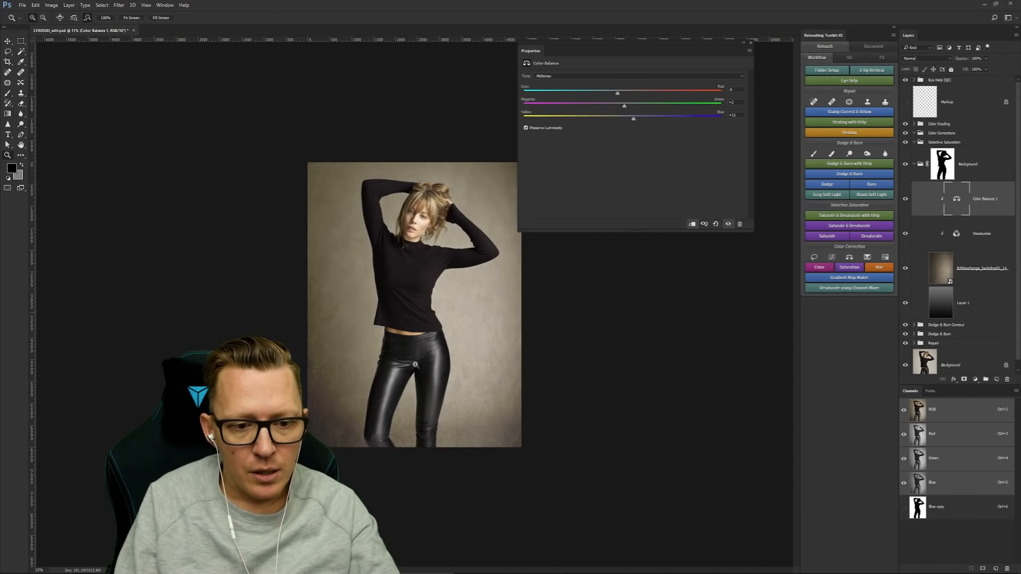
pyautogui.moveTo(365, 365); pyautogui.dragTo(447, 267)
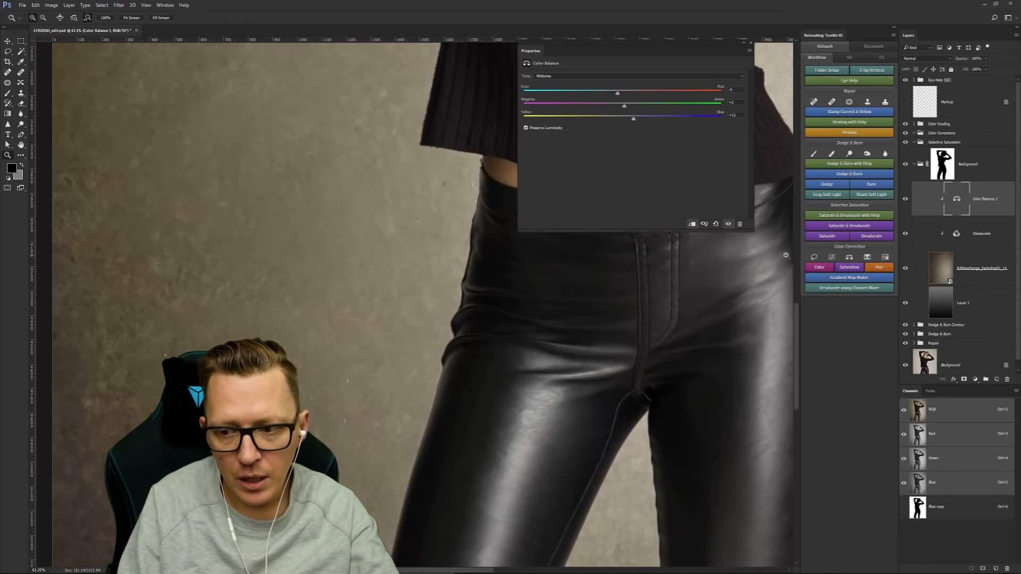
pyautogui.scroll(-1, 1017, 244)
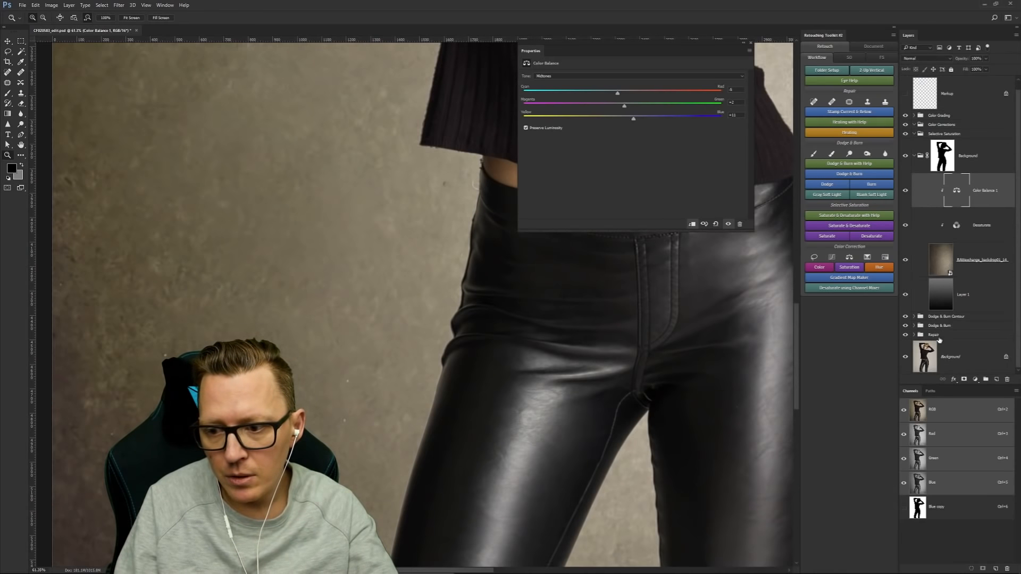
pyautogui.click(915, 336)
pyautogui.click(943, 361)
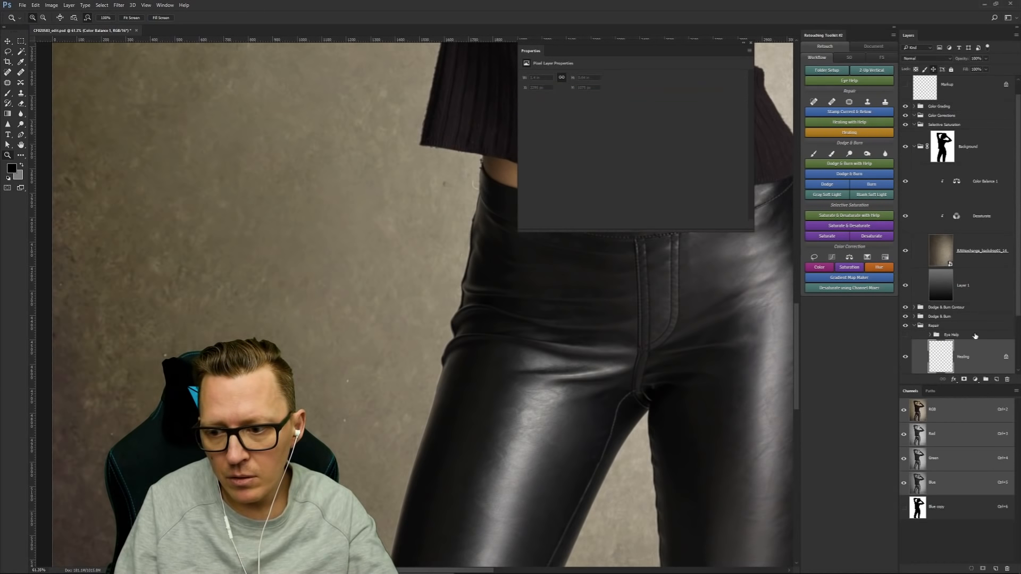
pyautogui.scroll(-3, 1017, 337)
pyautogui.scroll(-2, 1017, 338)
pyautogui.click(946, 326)
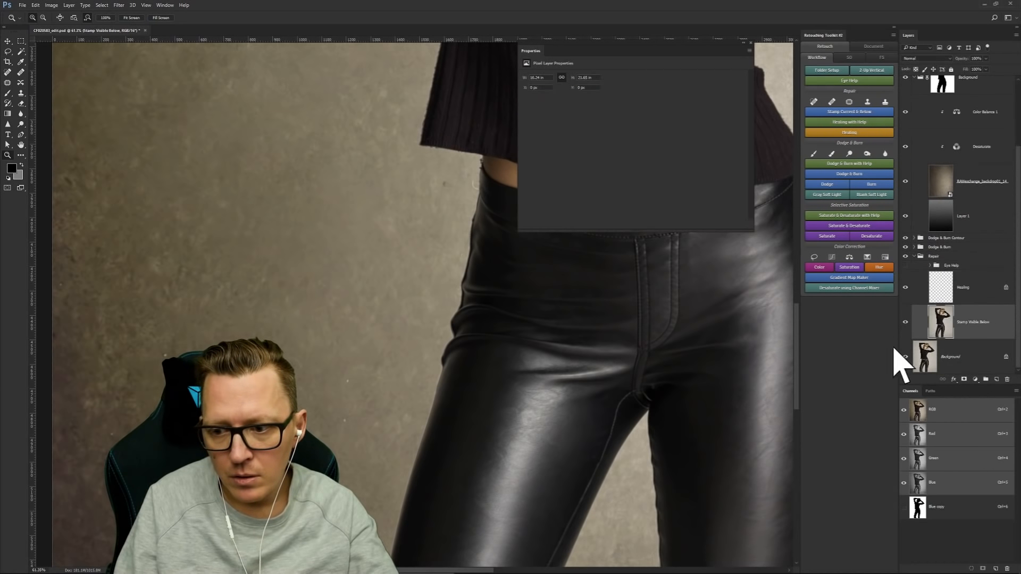
pyautogui.press('j')
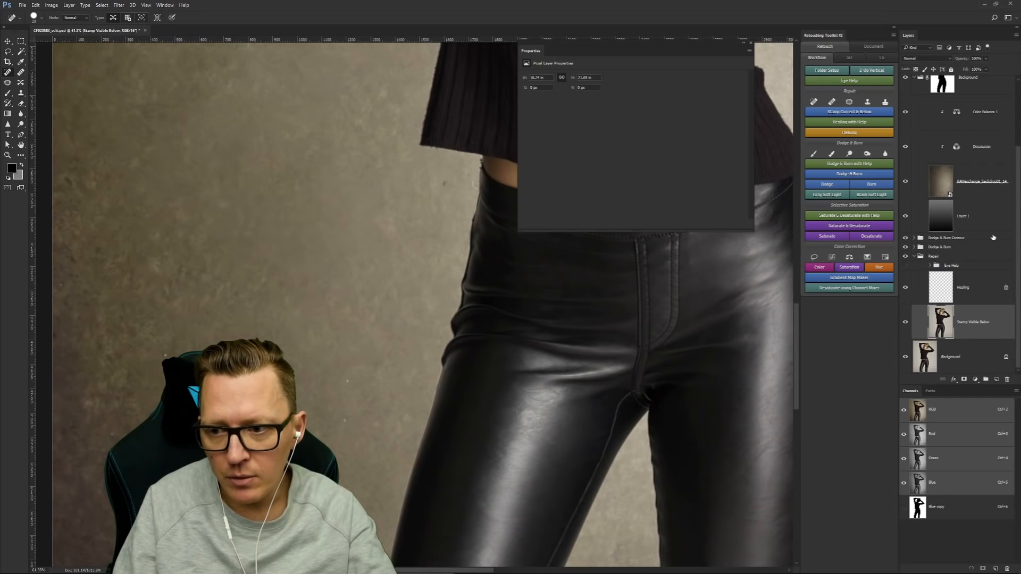
# Step: Add a clipped Healing layer above the backdrop texture and try to heal the stray mark beside the waistband
pyautogui.click(948, 185)
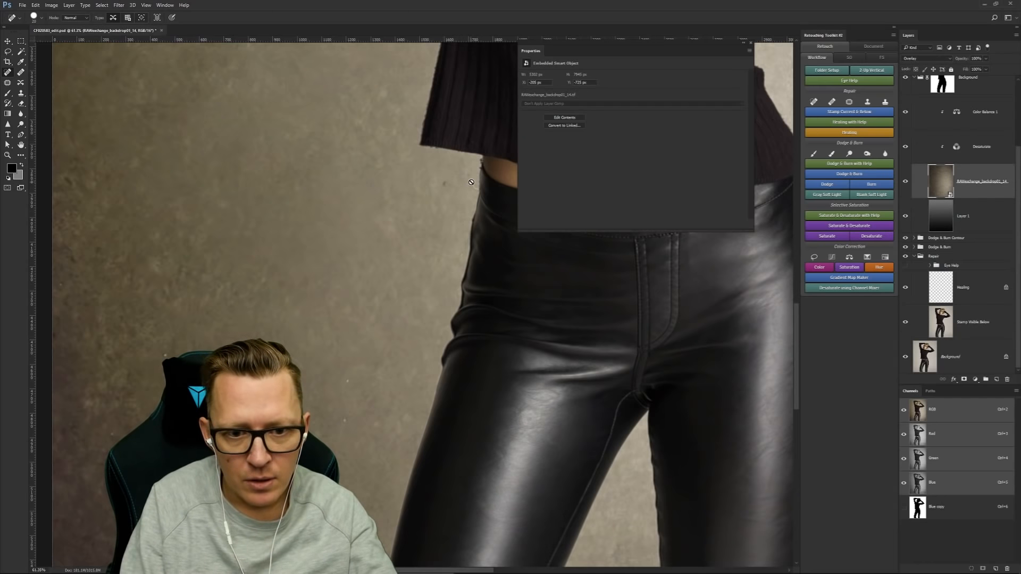
pyautogui.rightClick(937, 180)
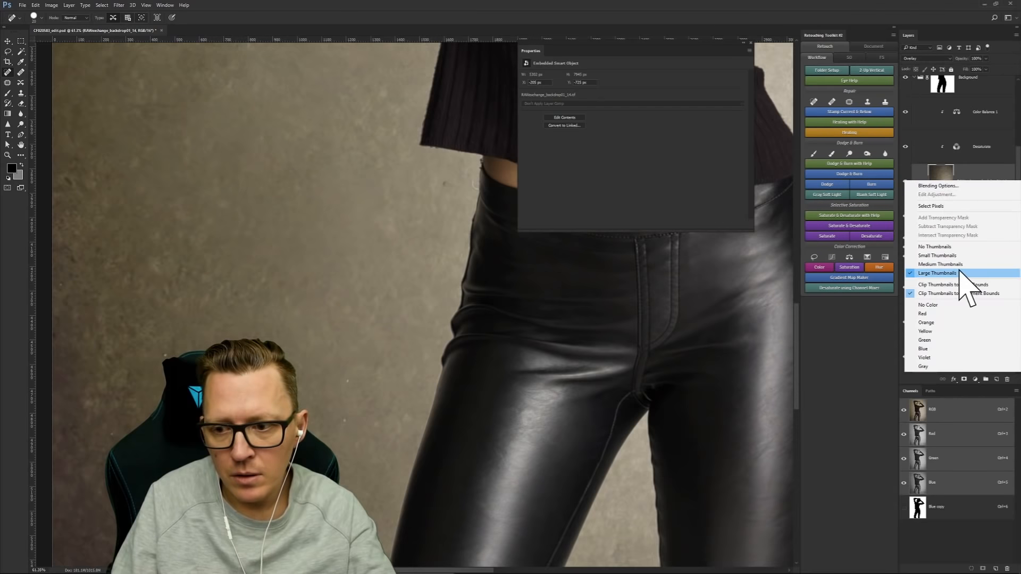
pyautogui.click(972, 170)
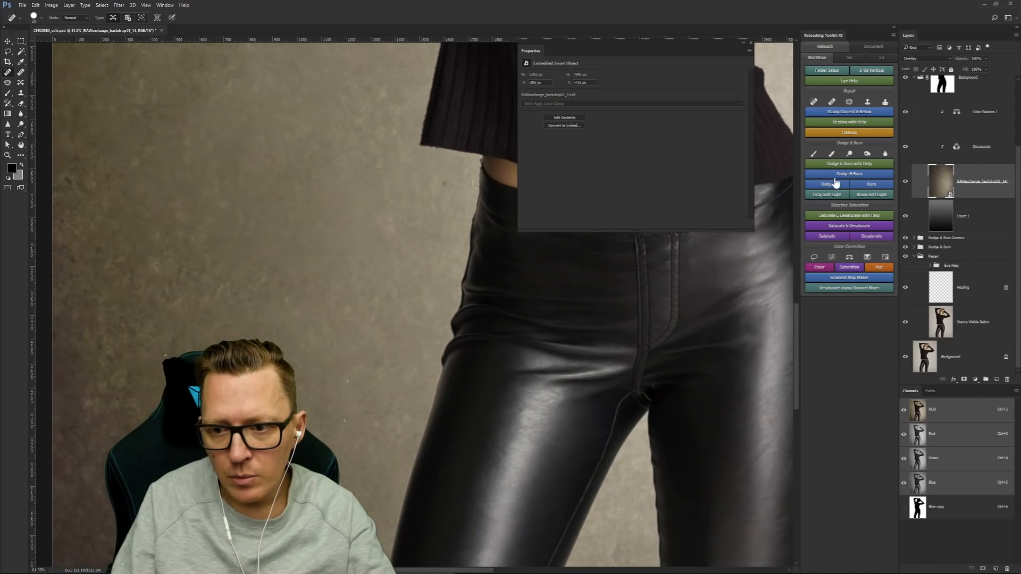
pyautogui.click(850, 134)
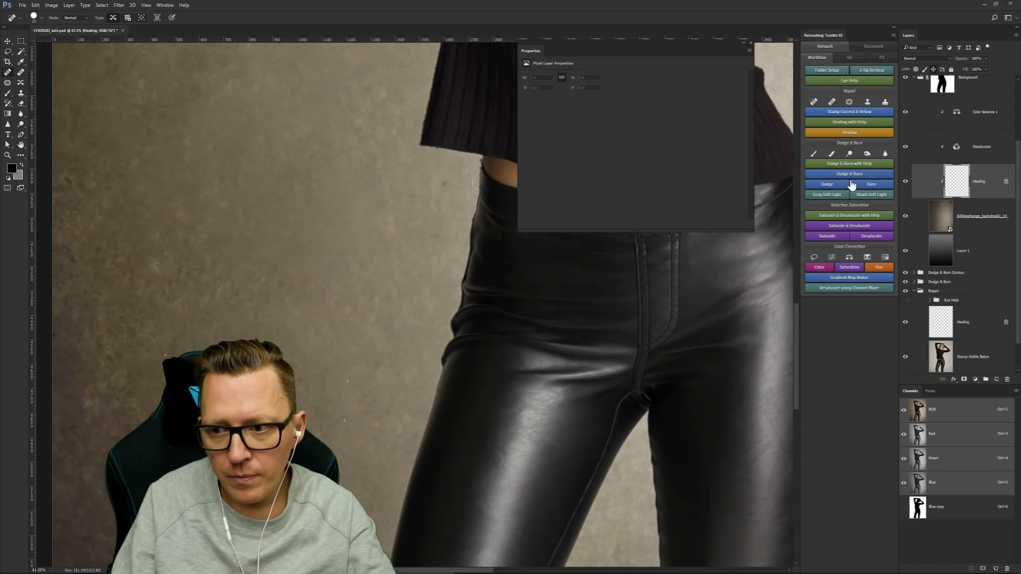
pyautogui.click(849, 102)
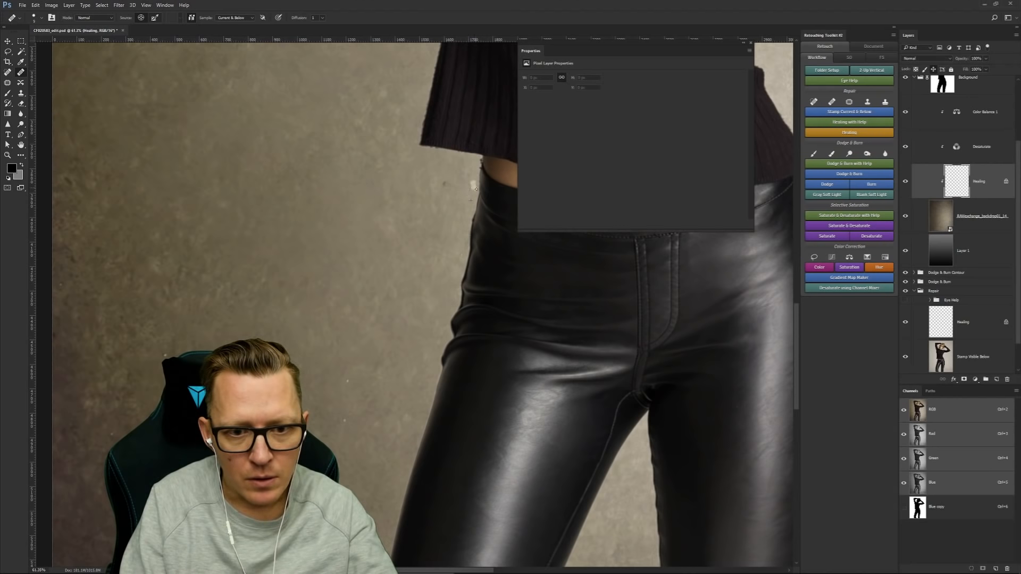
pyautogui.click(474, 185)
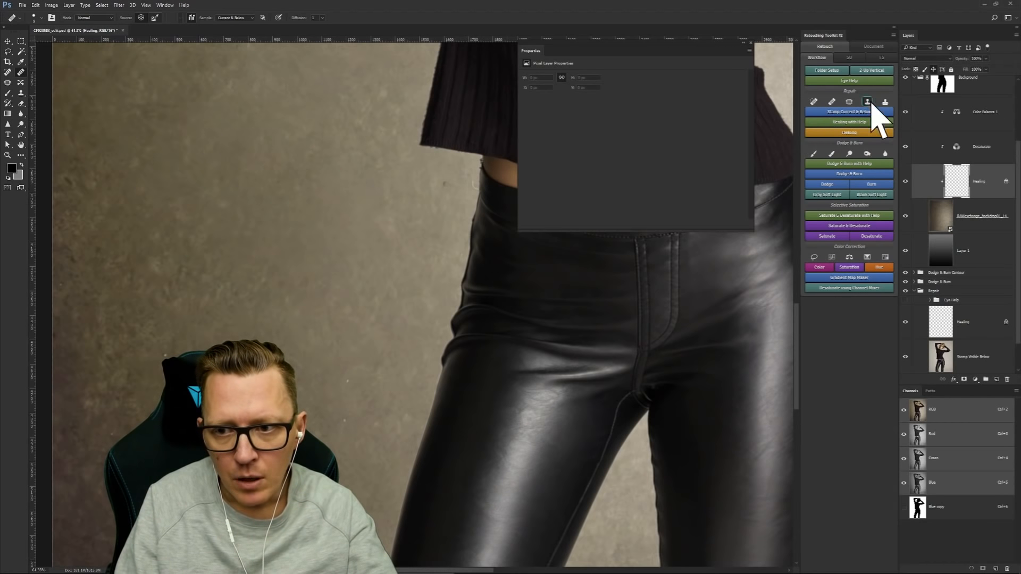
pyautogui.click(869, 103)
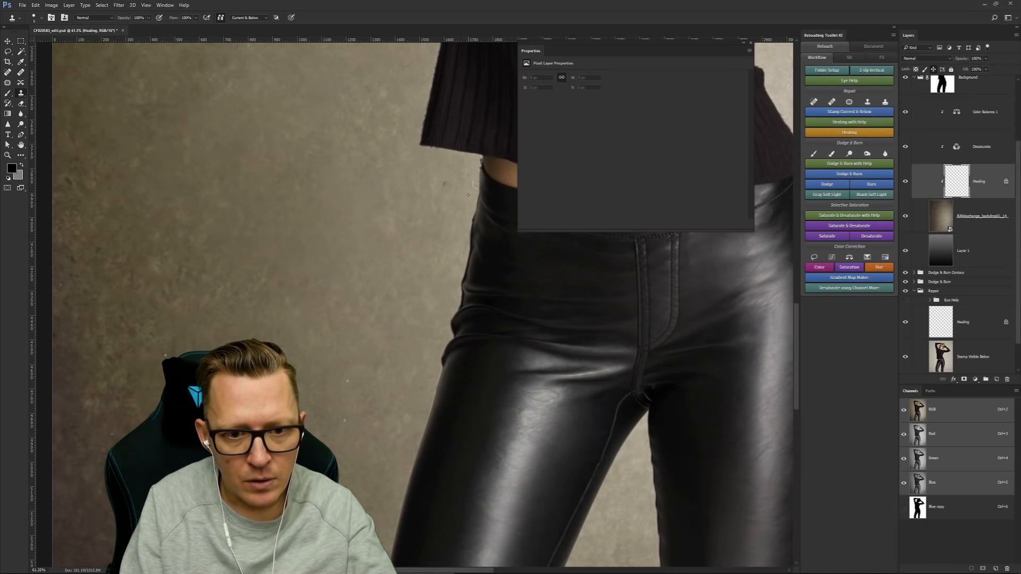
# Step: Hide the Color Grading, Color Corrections and Selective Saturation groups and the clipped layers above the backdrop texture, including Healing
pyautogui.scroll(4, 951, 224)
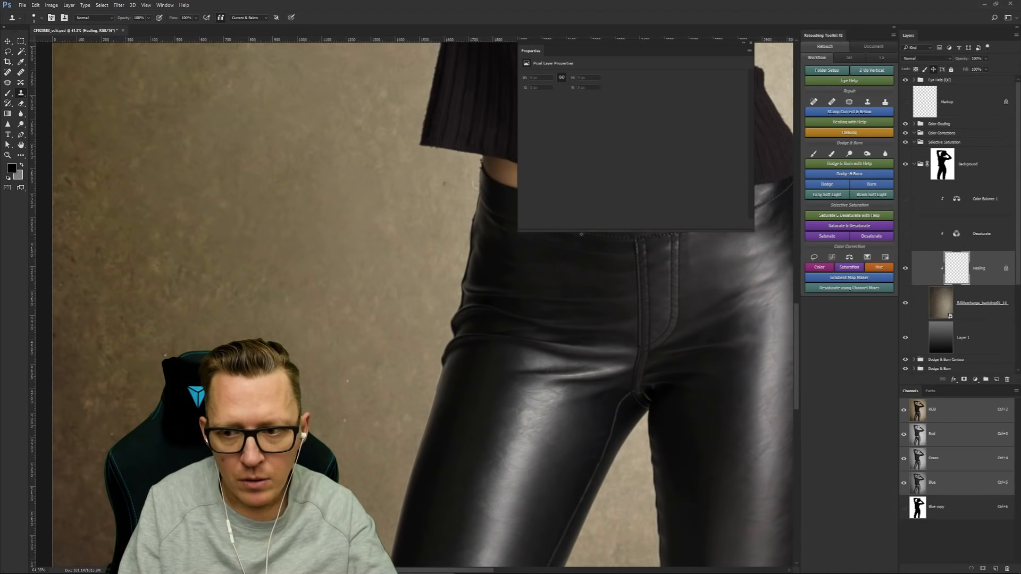
pyautogui.moveTo(905, 142); pyautogui.dragTo(905, 126)
pyautogui.click(905, 163)
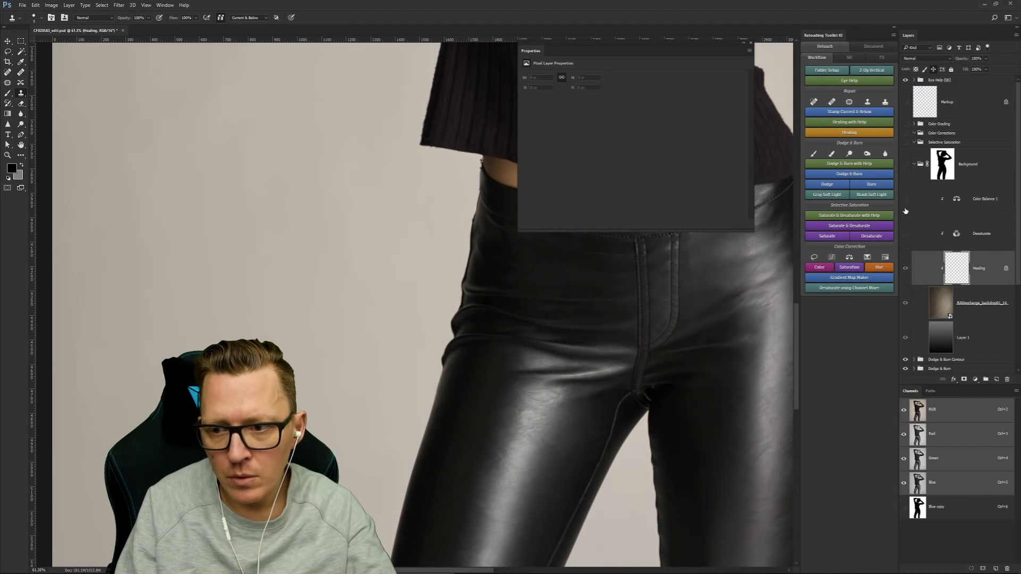
pyautogui.click(905, 269)
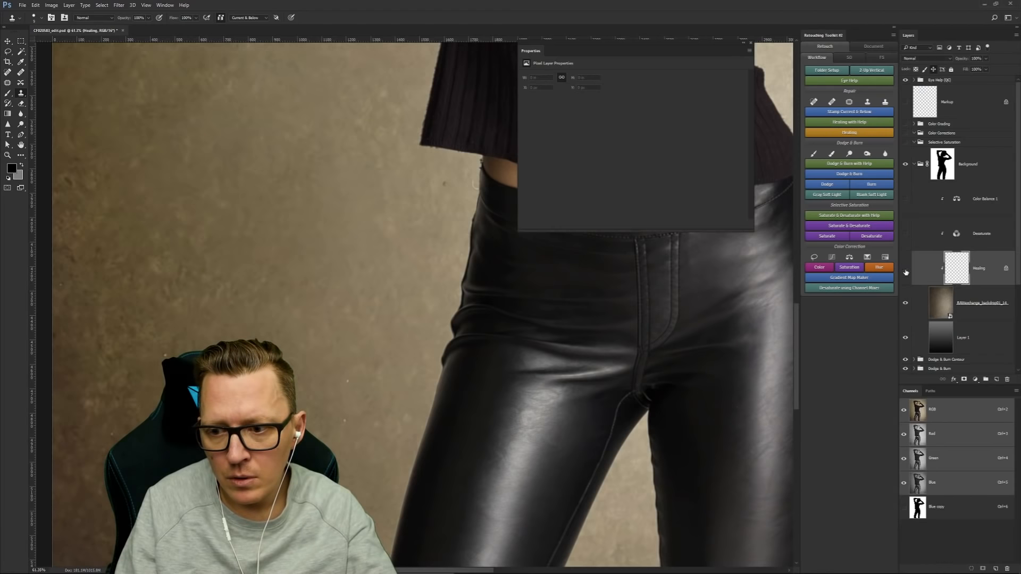
# Step: Rasterize the backdrop texture smart object in the Background group
pyautogui.click(936, 308)
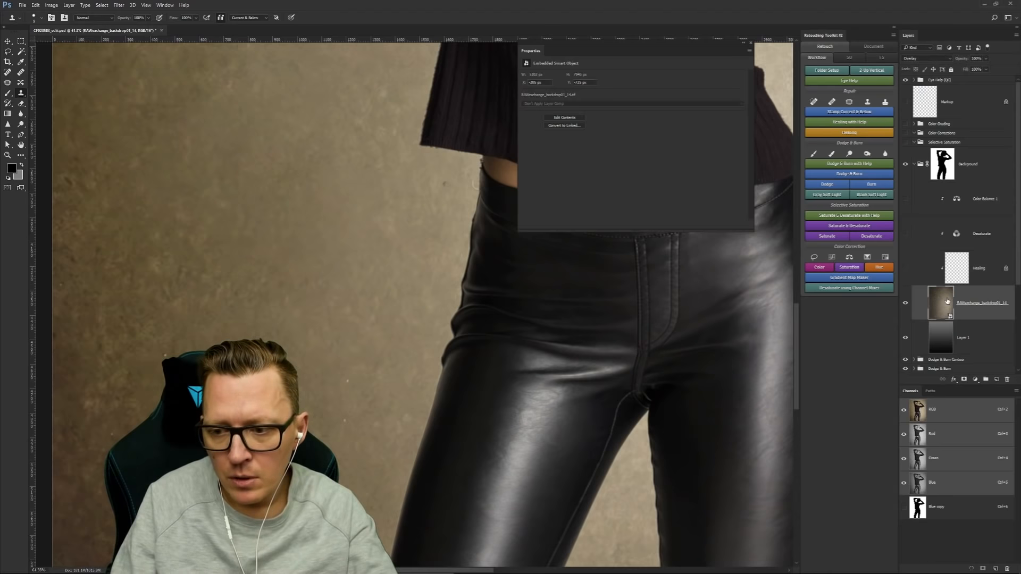
pyautogui.rightClick(945, 299)
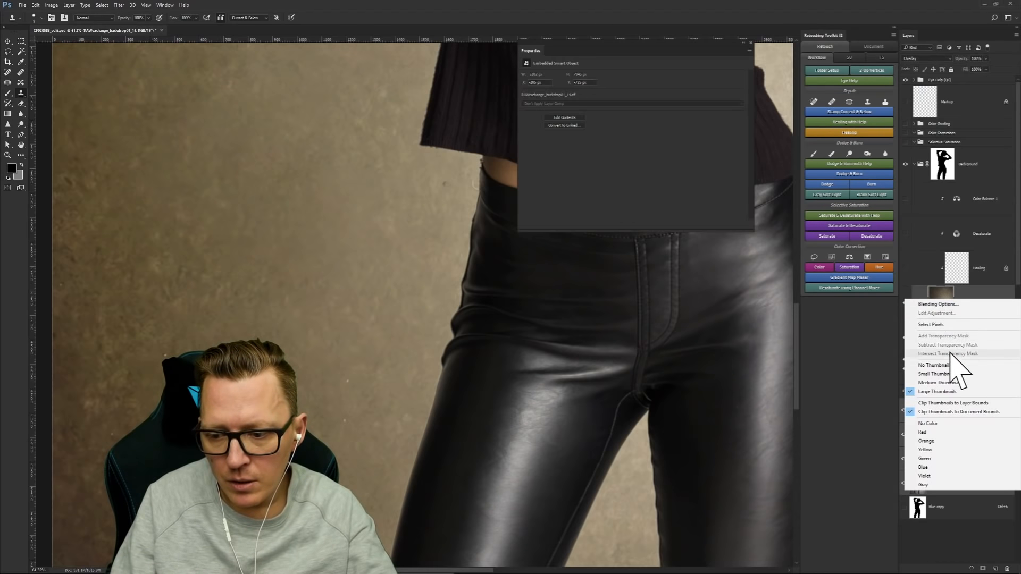
pyautogui.click(973, 292)
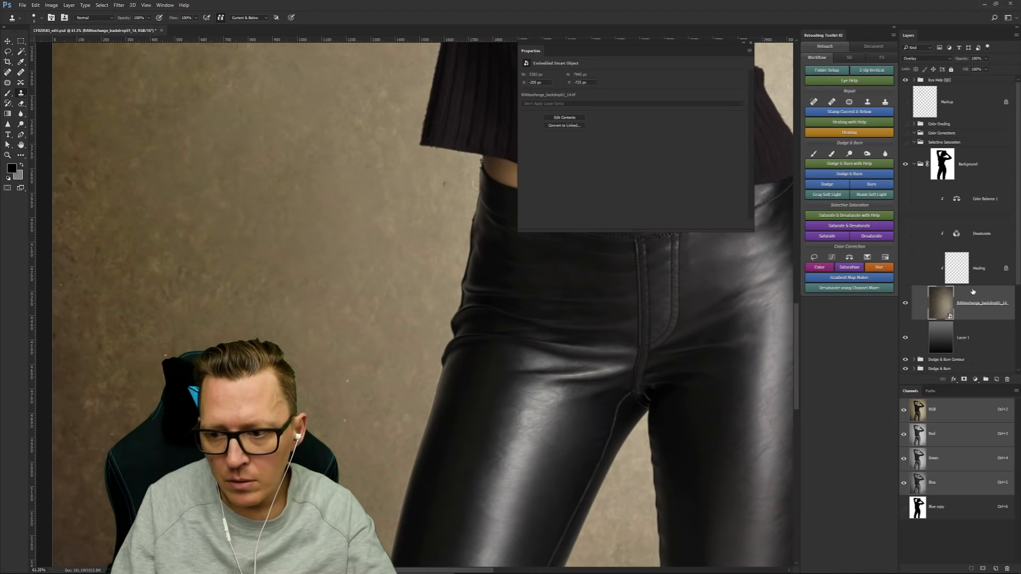
pyautogui.rightClick(975, 313)
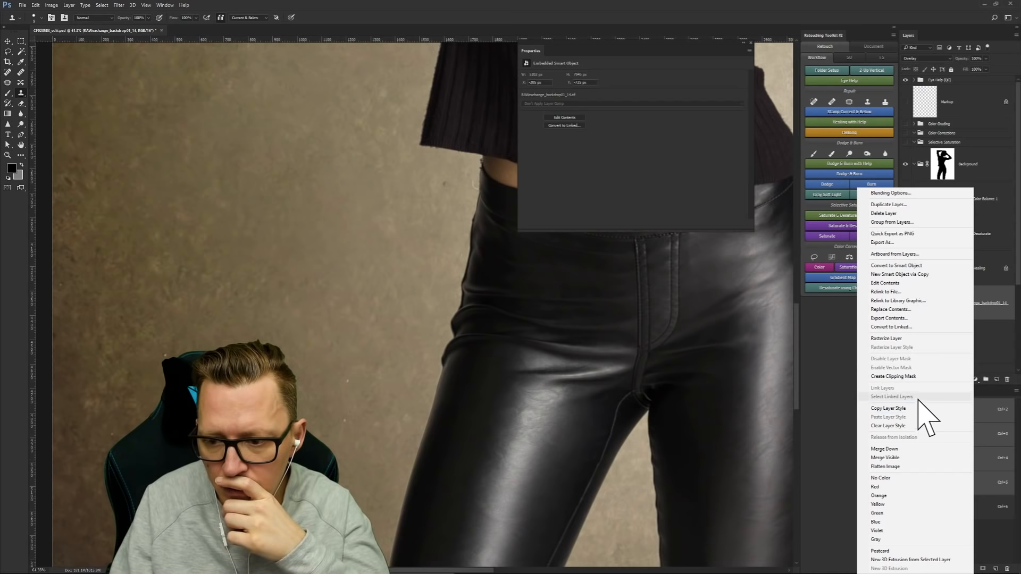
pyautogui.click(911, 338)
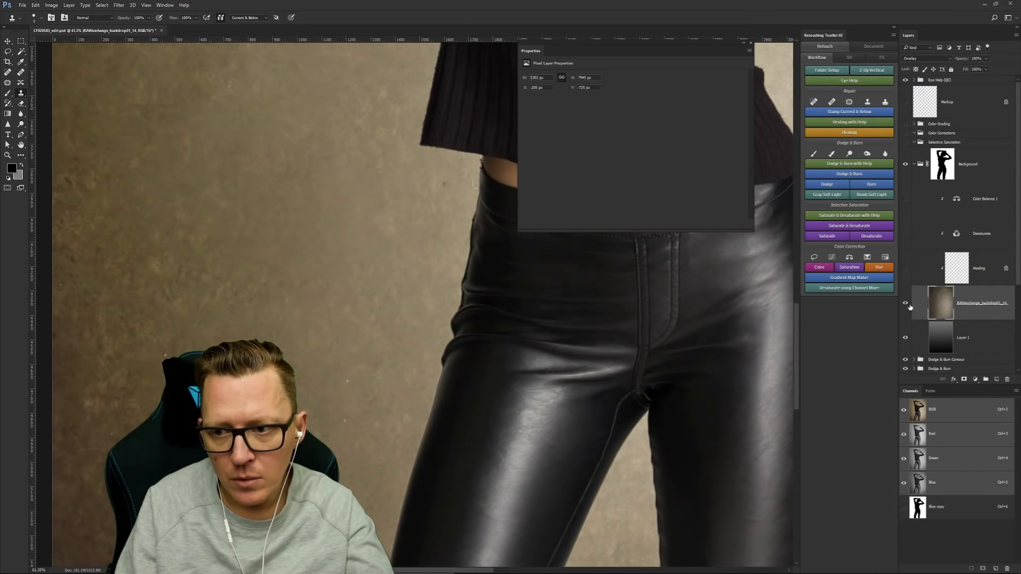
# Step: Hide the Dodge & Burn Contour, Dodge & Burn and Repair groups, the layers inside Repair, and the base Background layer
pyautogui.scroll(-5, 1013, 245)
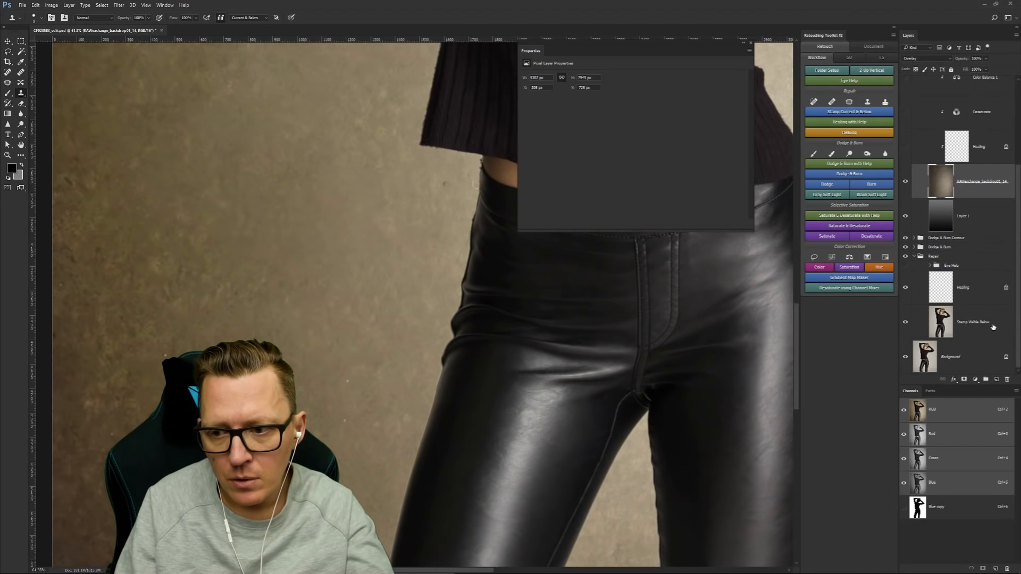
pyautogui.moveTo(906, 239); pyautogui.dragTo(904, 326)
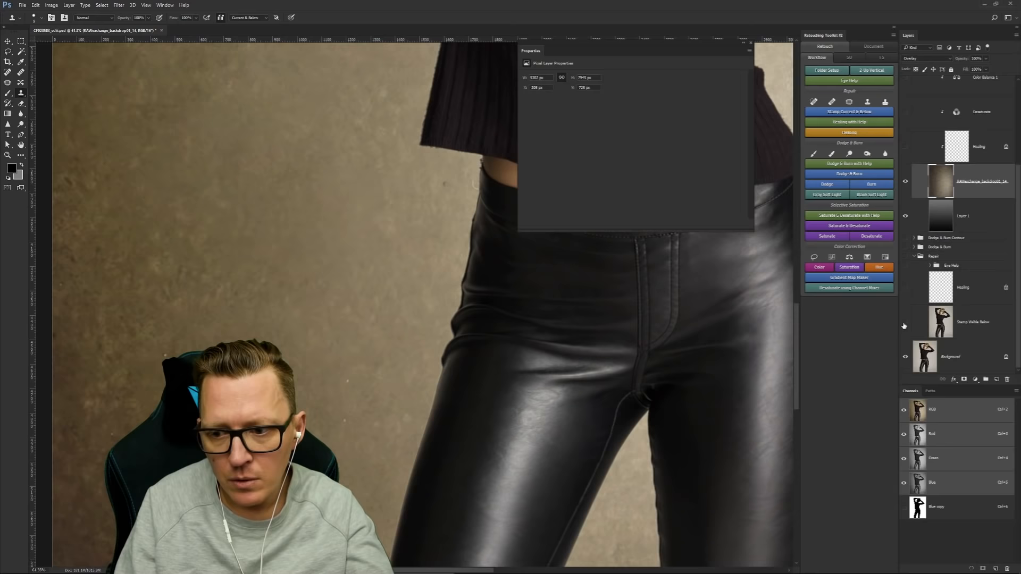
pyautogui.click(904, 363)
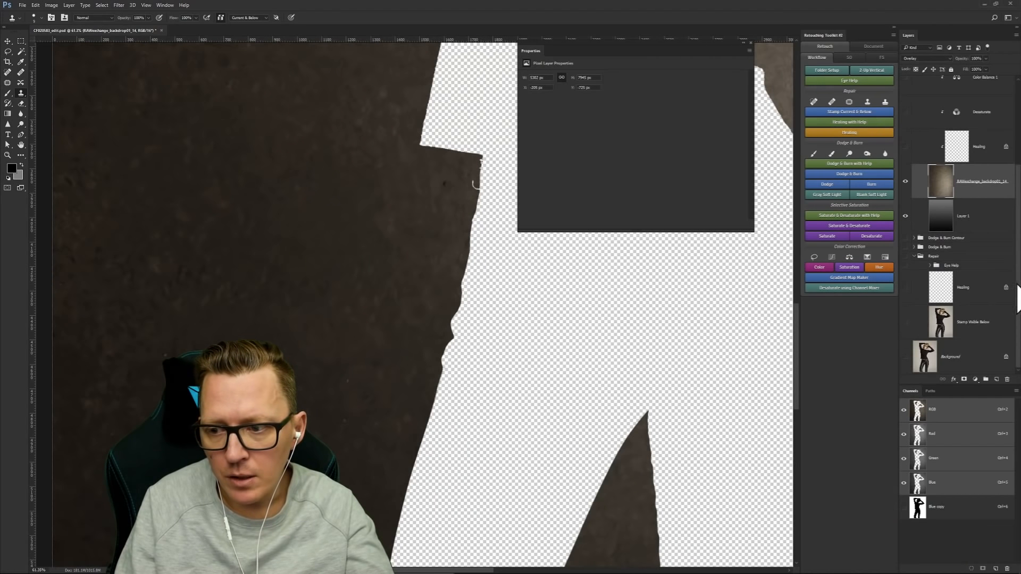
# Step: Paint white on the Background group's mask to remove the stray mark beside the waistband, and close the mask properties
pyautogui.scroll(3, 957, 223)
pyautogui.click(942, 171)
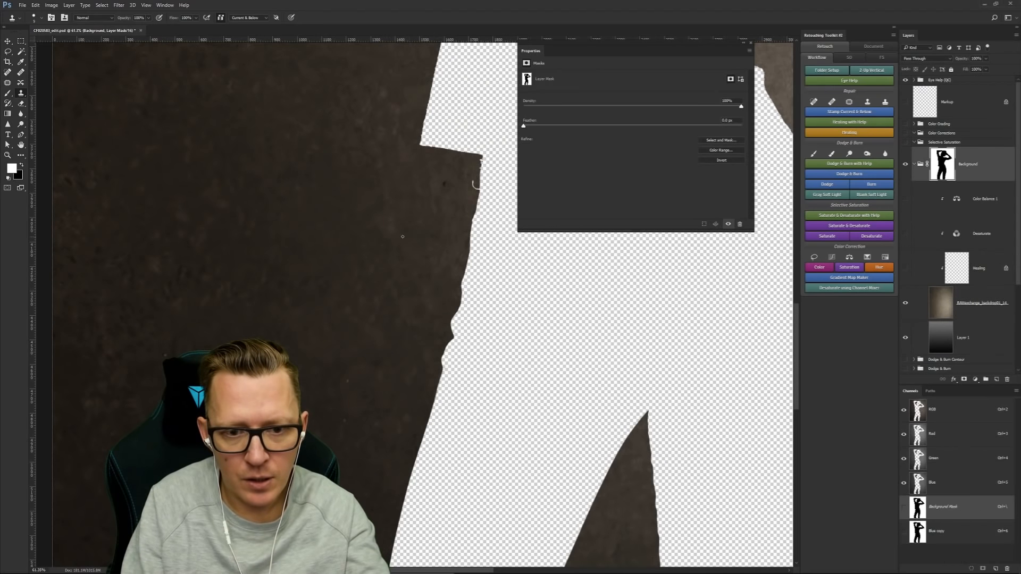
pyautogui.press('b')
pyautogui.press('x')
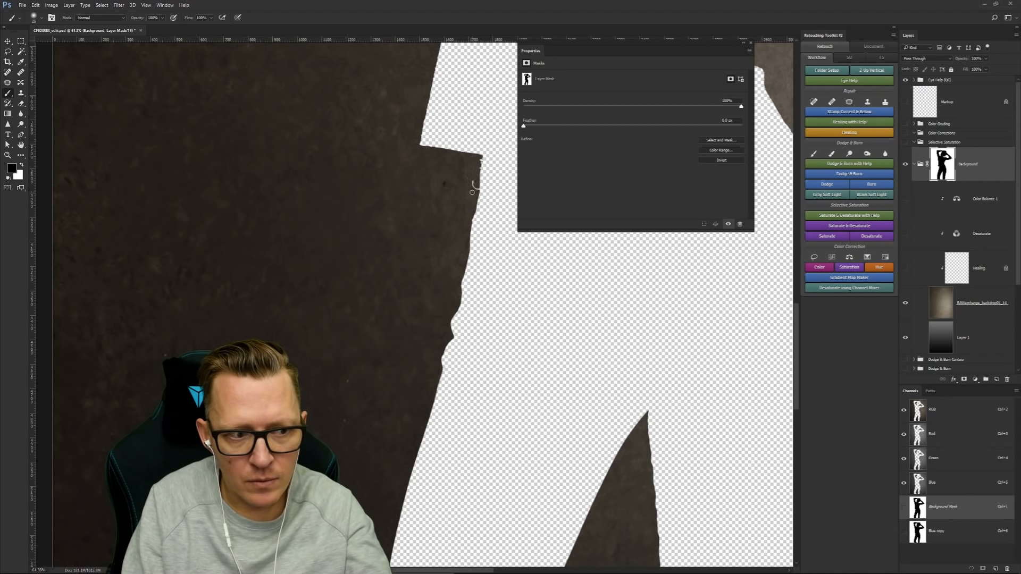
pyautogui.press('x')
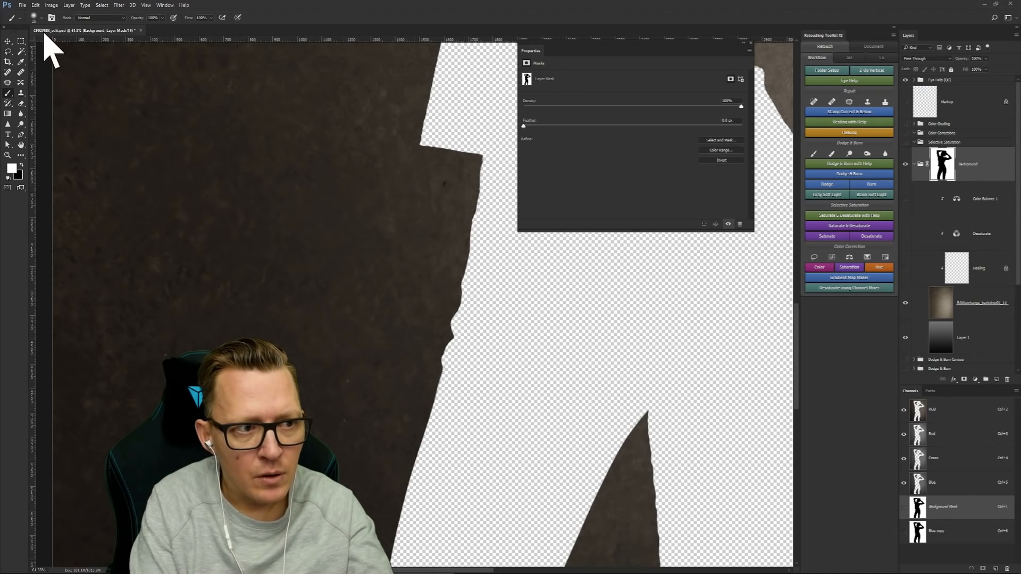
pyautogui.click(813, 154)
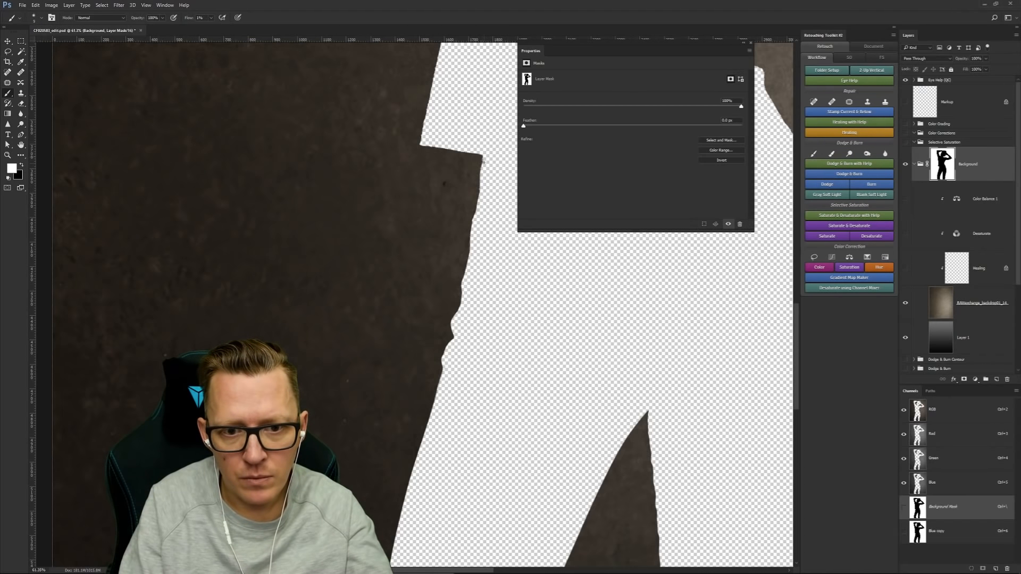
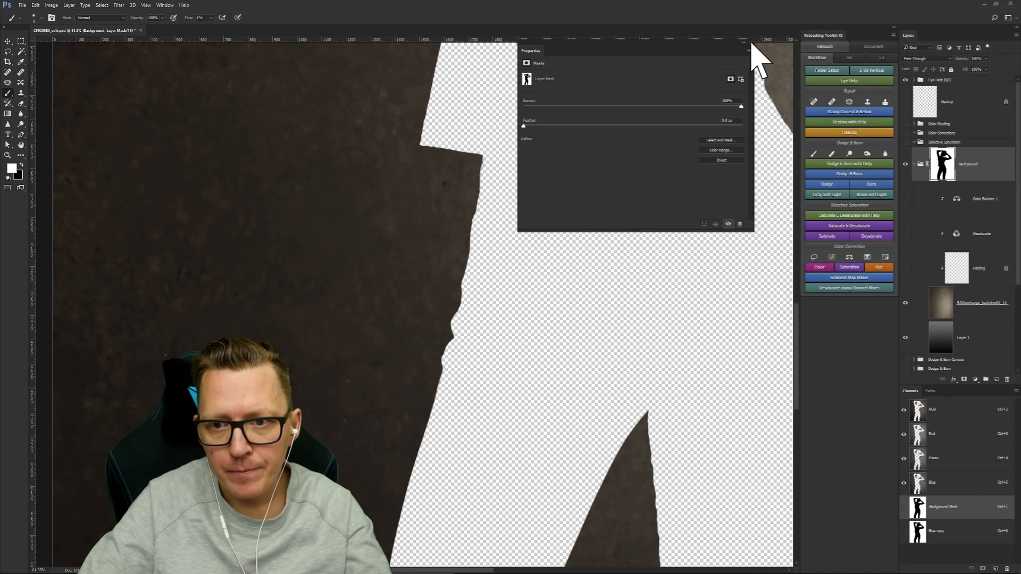
pyautogui.click(751, 42)
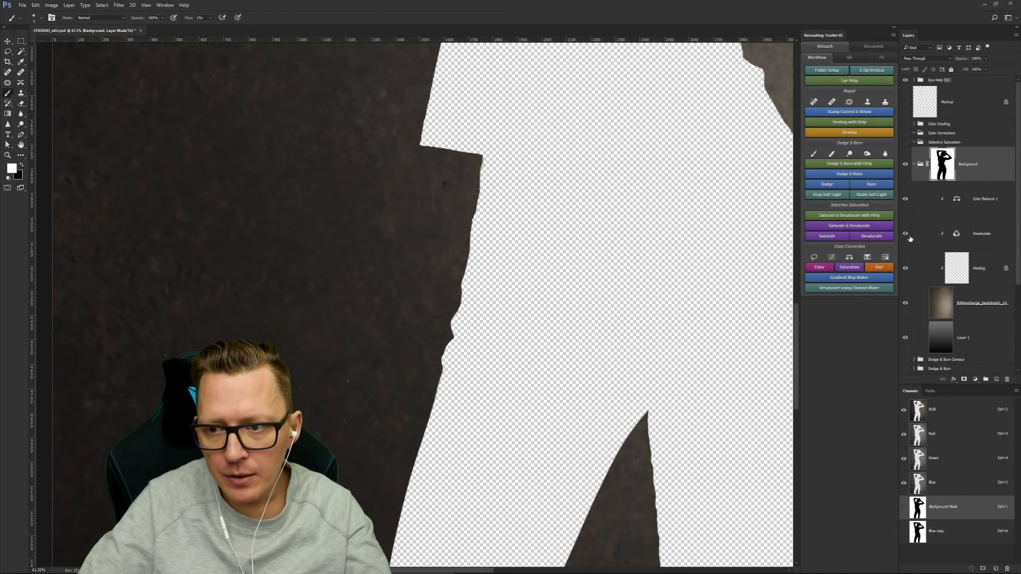
# Step: Show the Dodge & Burn groups, the Repair group with its layers and the base Background layer, keeping Repair's Eye Help hidden
pyautogui.scroll(-4, 916, 210)
pyautogui.moveTo(905, 259); pyautogui.dragTo(911, 388)
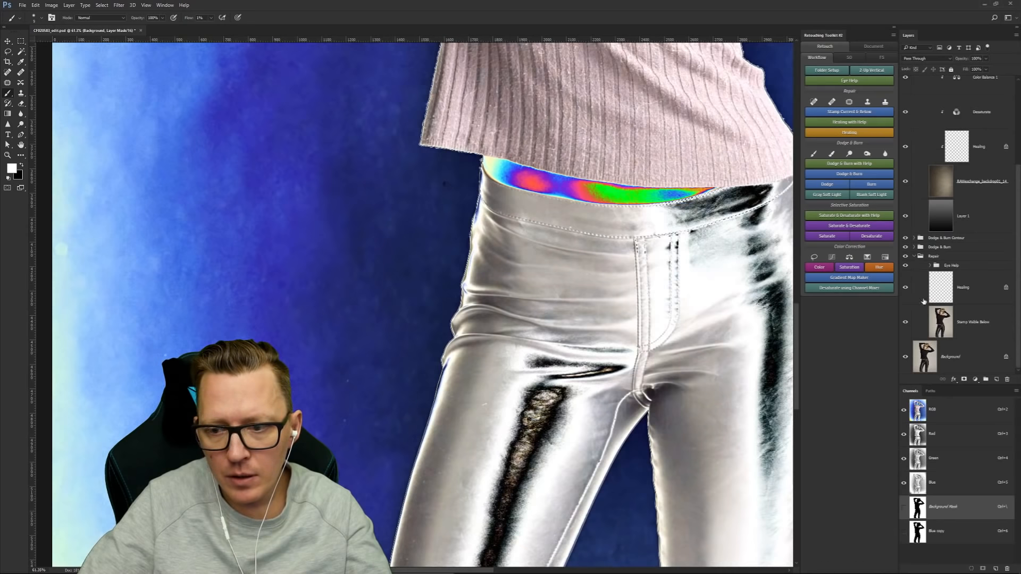
pyautogui.click(905, 266)
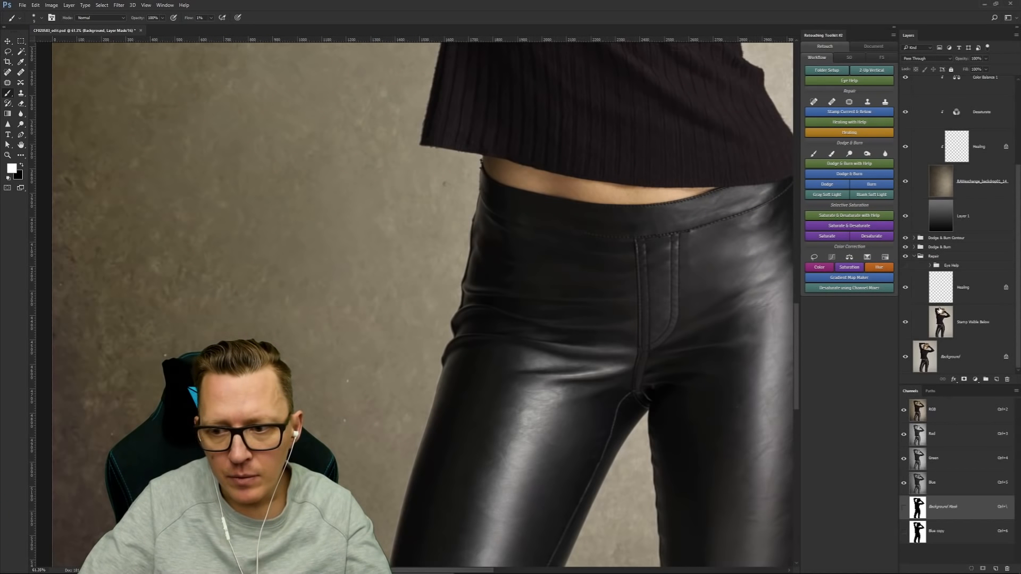
# Step: Heal the dark spot and small specks in the backdrop texture layer beside the waist and legs with the Spot Healing Brush
pyautogui.scroll(1, 939, 310)
pyautogui.scroll(1, 969, 228)
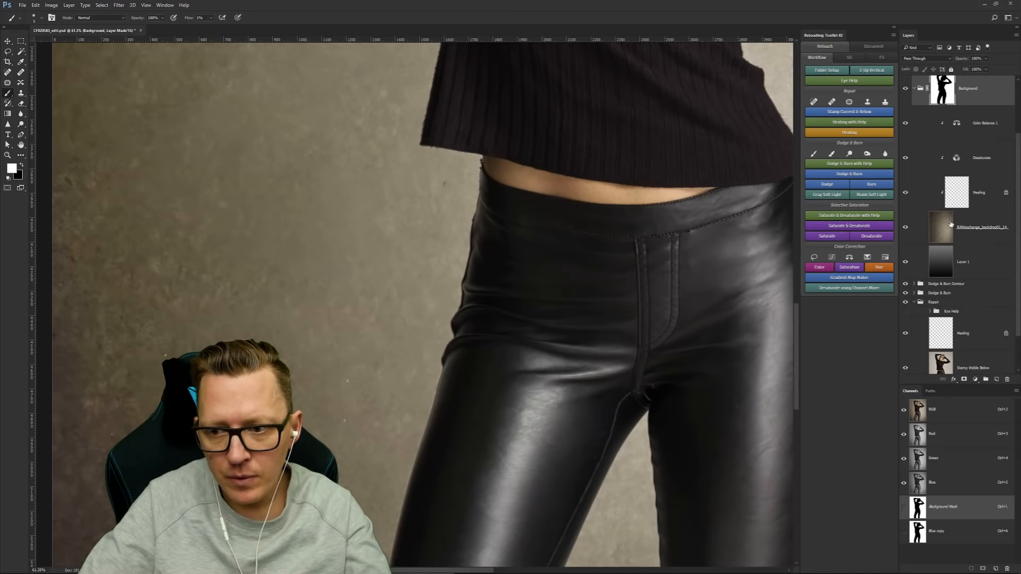
pyautogui.click(951, 224)
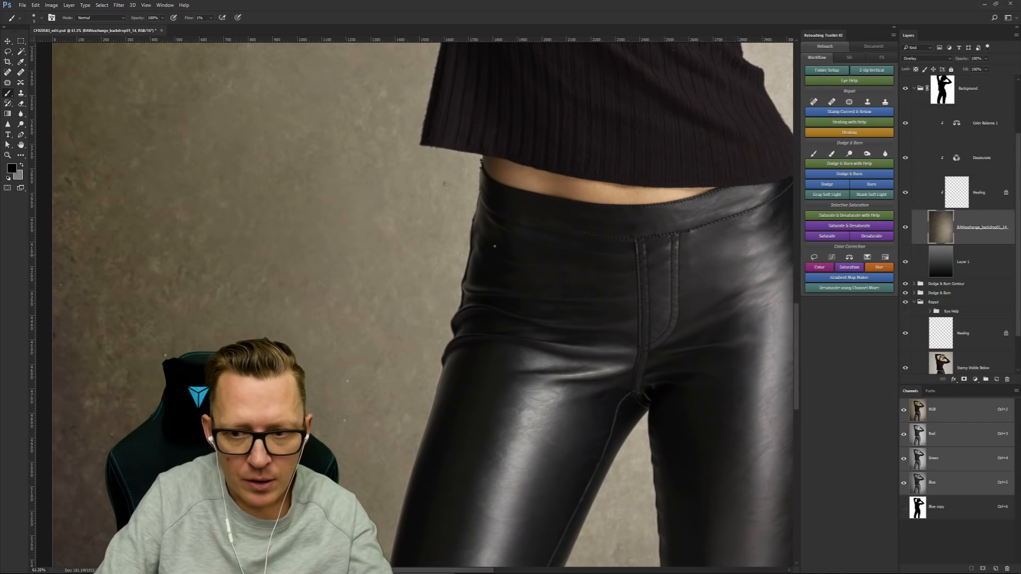
pyautogui.click(813, 101)
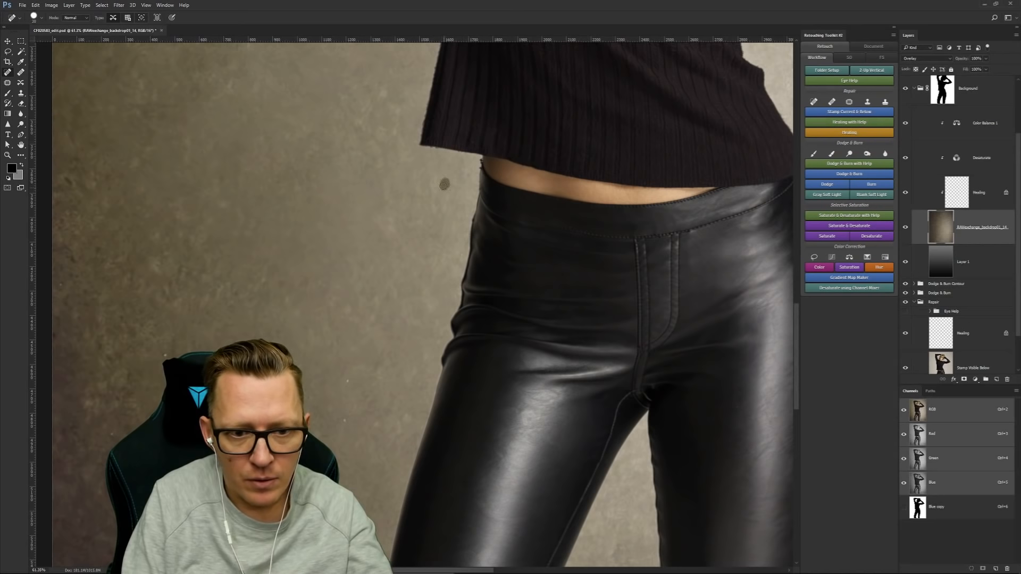
pyautogui.press('z')
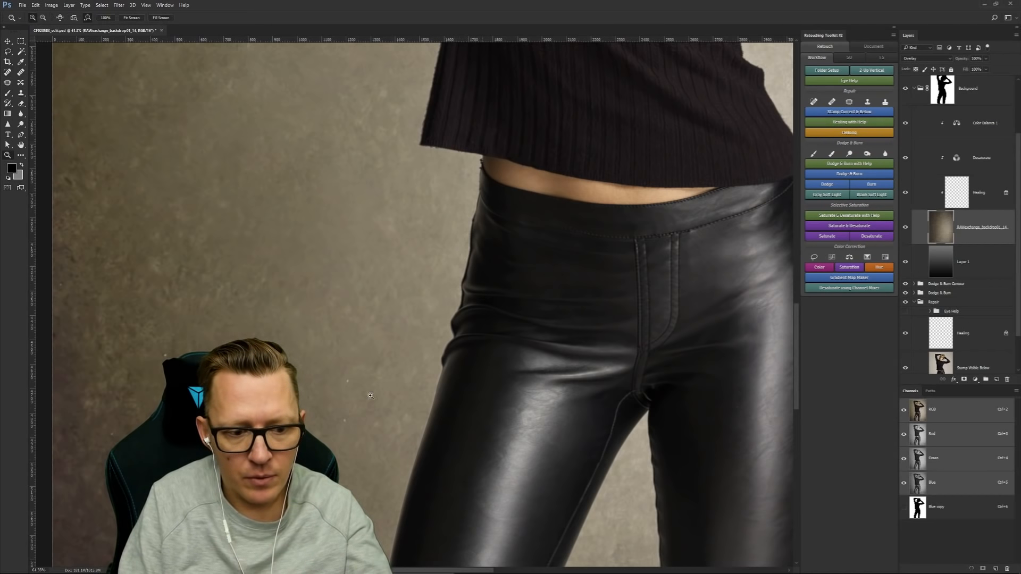
pyautogui.press('j')
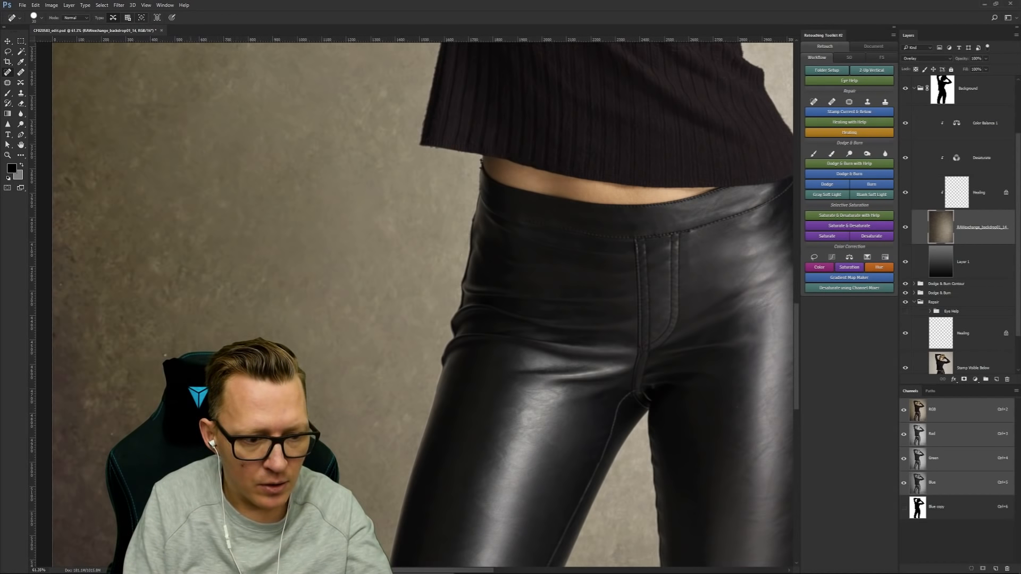
pyautogui.press('z')
pyautogui.moveTo(328, 389); pyautogui.dragTo(229, 390)
pyautogui.moveTo(451, 217); pyautogui.dragTo(445, 218)
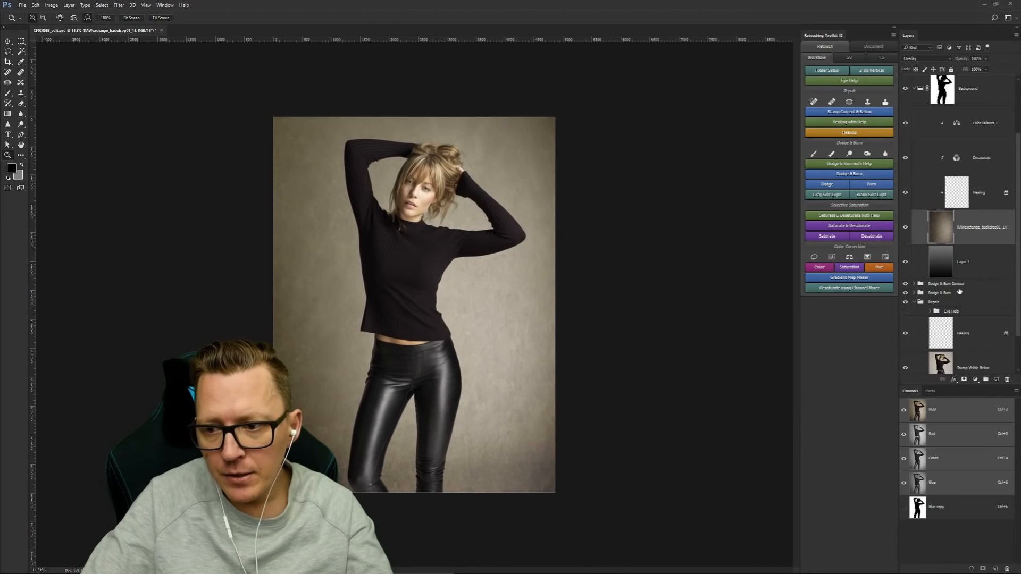
# Step: Collapse the Background and Repair groups and create Saturate and Desaturate layers with an Eye Help group inside Selective Saturation
pyautogui.scroll(2, 977, 250)
pyautogui.scroll(1, 977, 250)
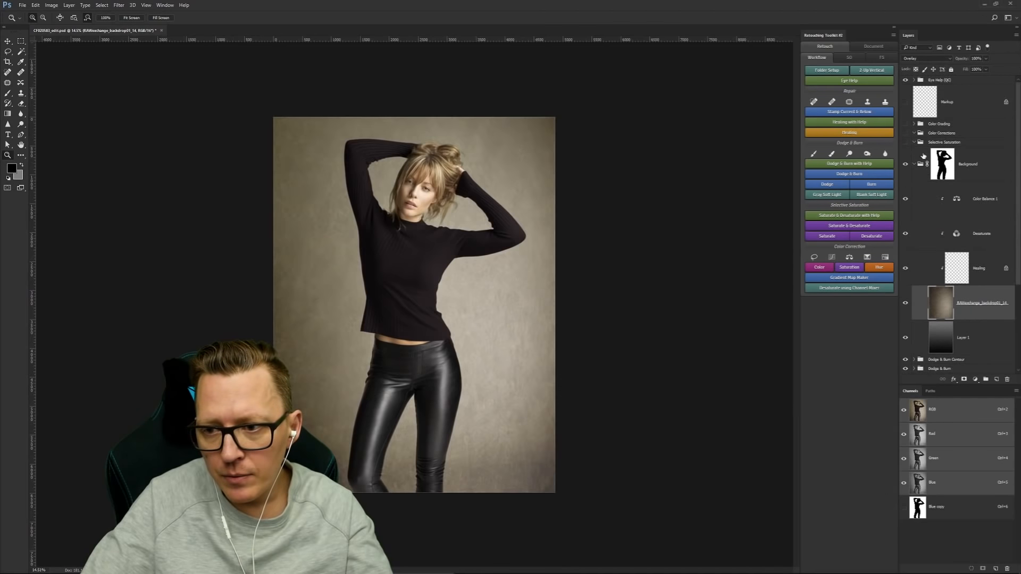
pyautogui.click(914, 165)
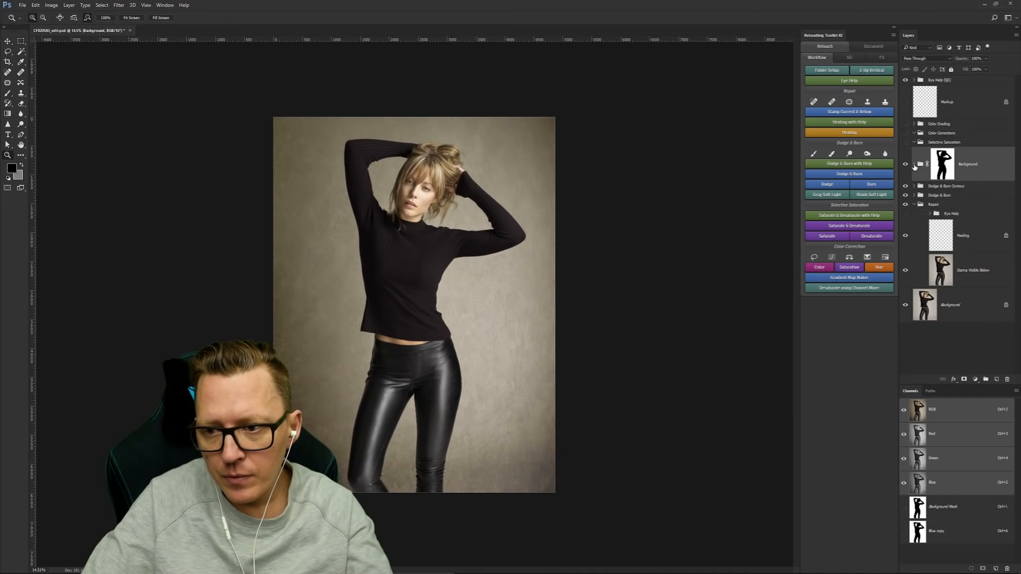
pyautogui.click(914, 205)
pyautogui.click(957, 144)
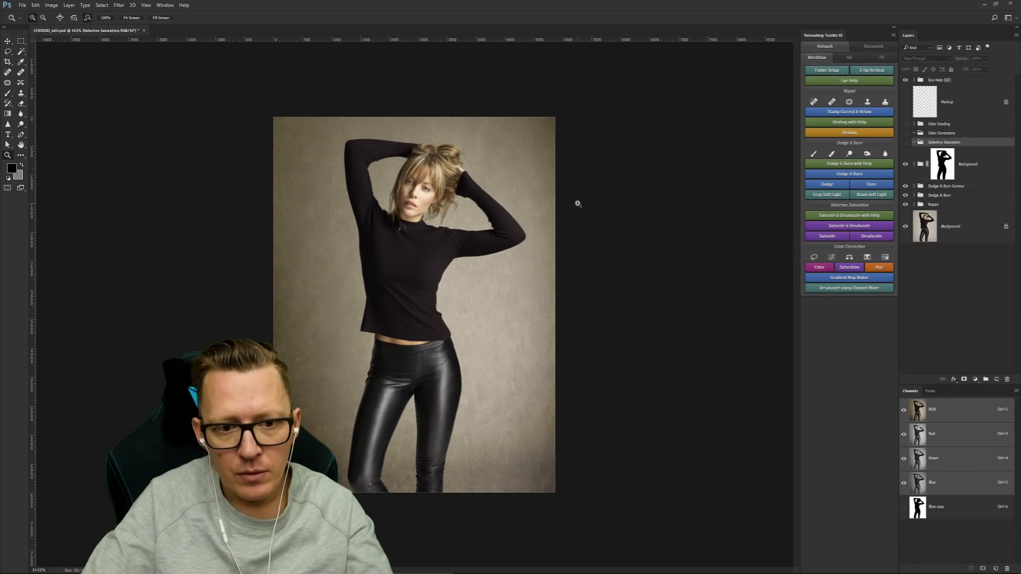
pyautogui.click(839, 216)
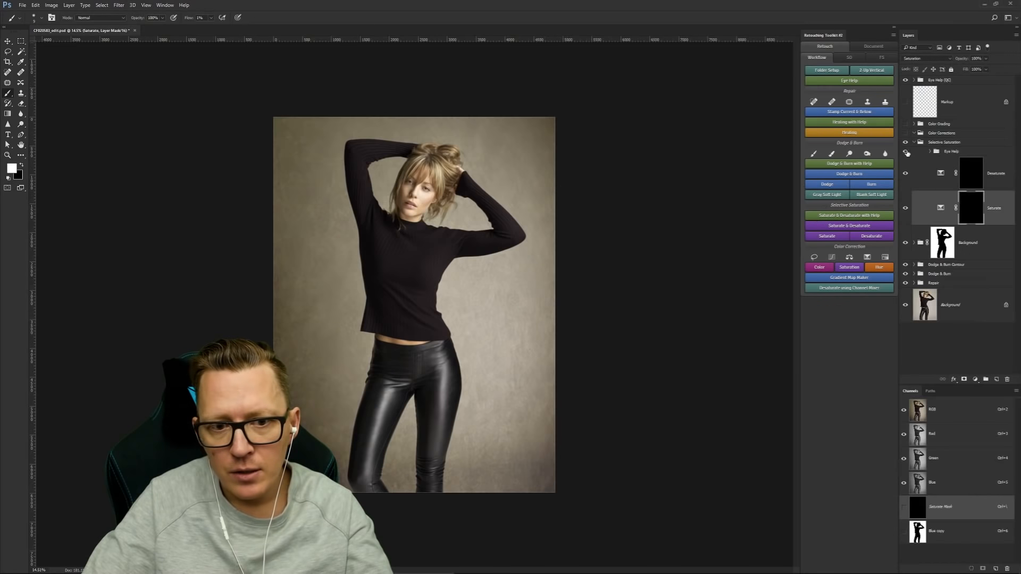
# Step: Examine the saturation map of the face up close, comparing it with the color image through Selective Saturation's Eye Help
pyautogui.moveTo(396, 180); pyautogui.dragTo(464, 210)
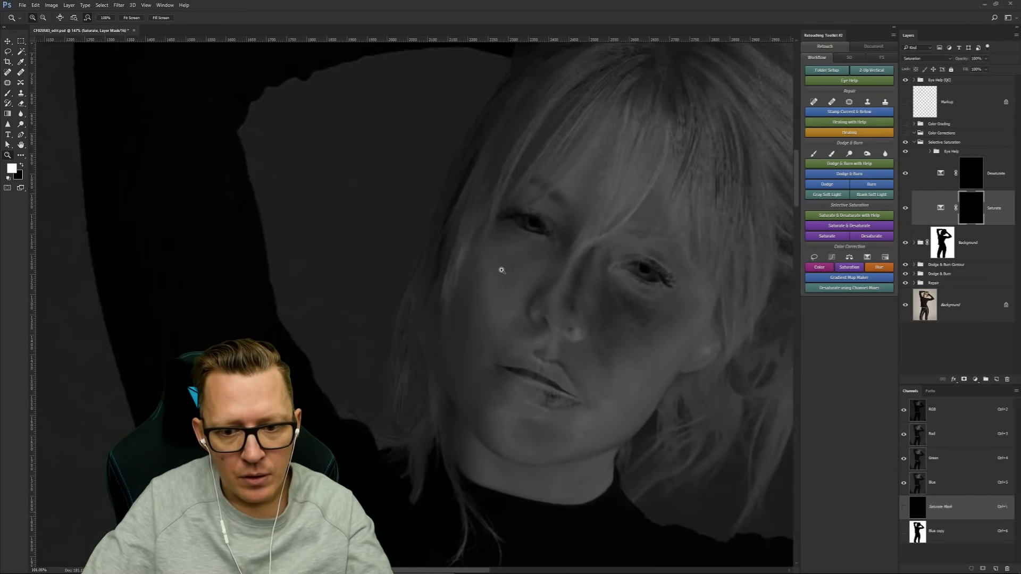
pyautogui.moveTo(538, 278); pyautogui.dragTo(456, 238)
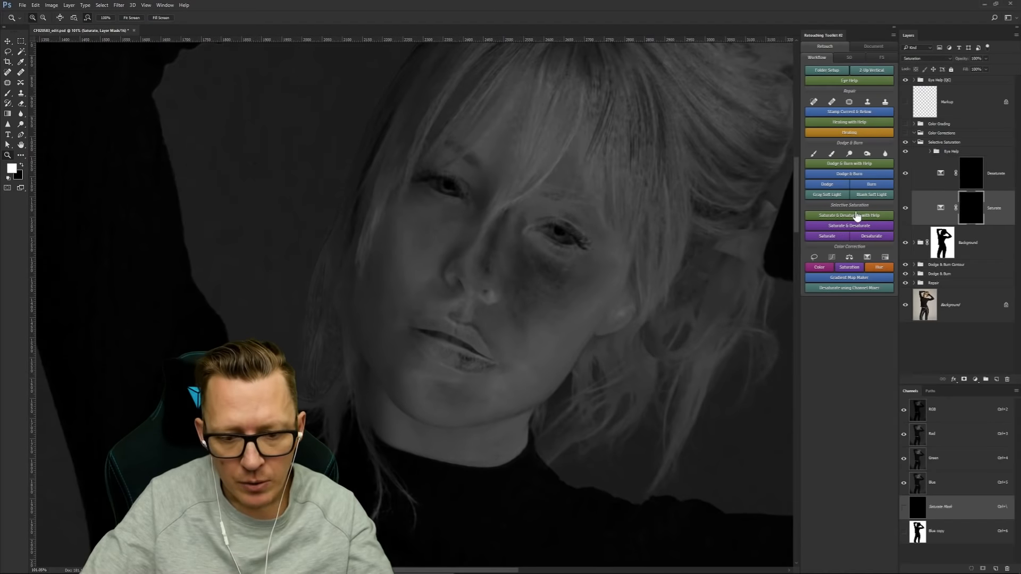
pyautogui.press('b')
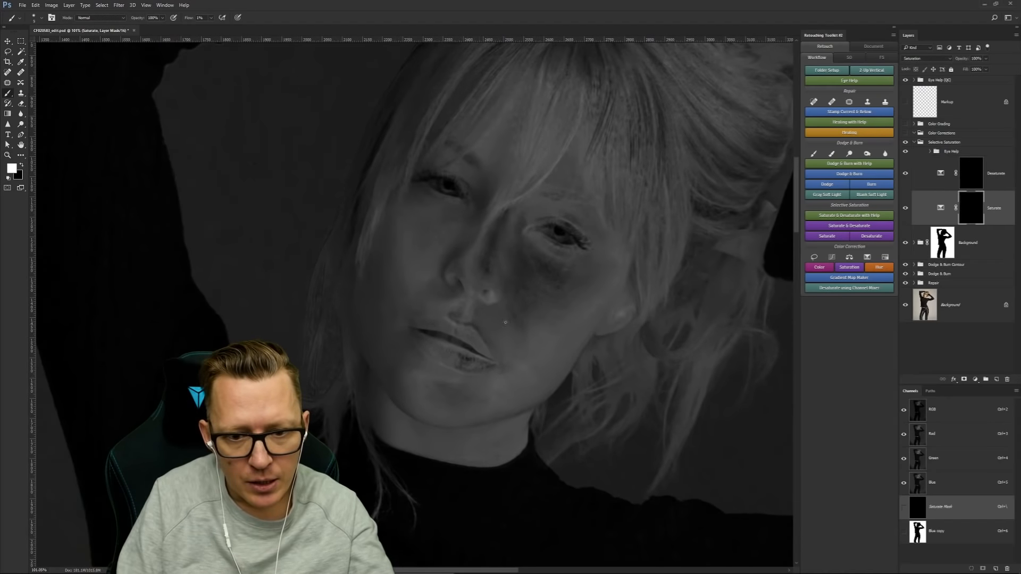
pyautogui.click(905, 152)
pyautogui.click(905, 152)
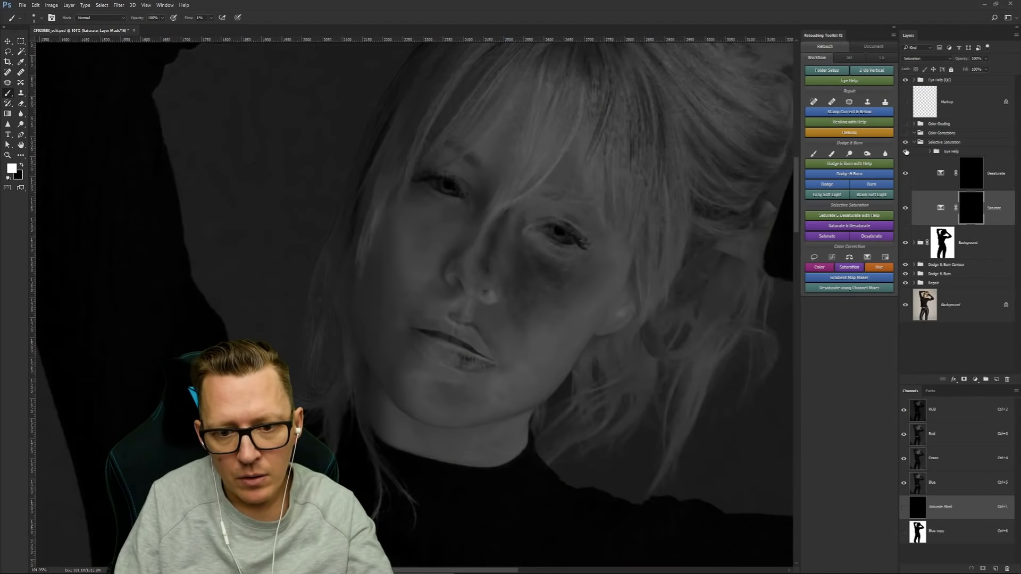
pyautogui.click(905, 152)
pyautogui.click(905, 152)
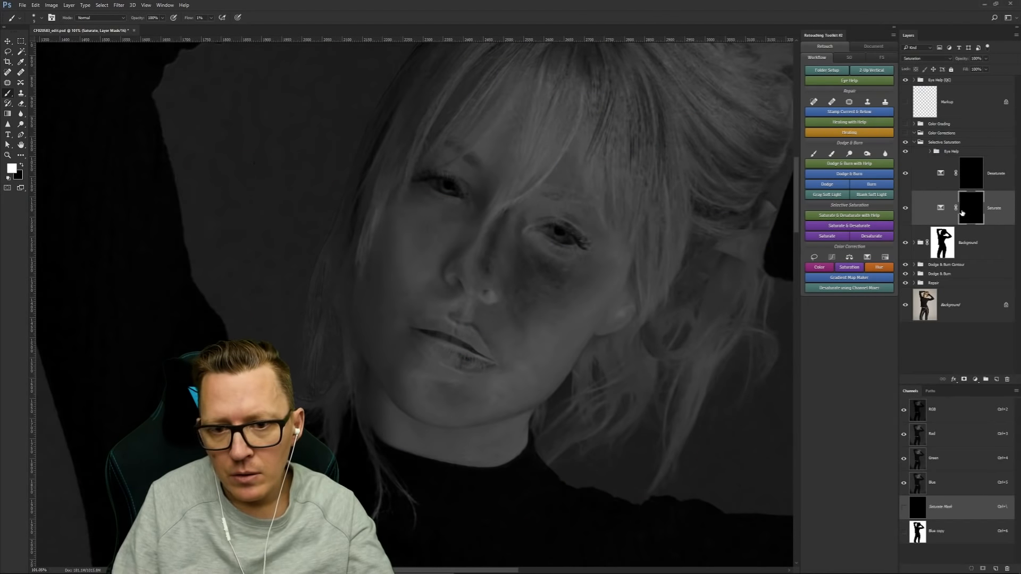
pyautogui.click(905, 152)
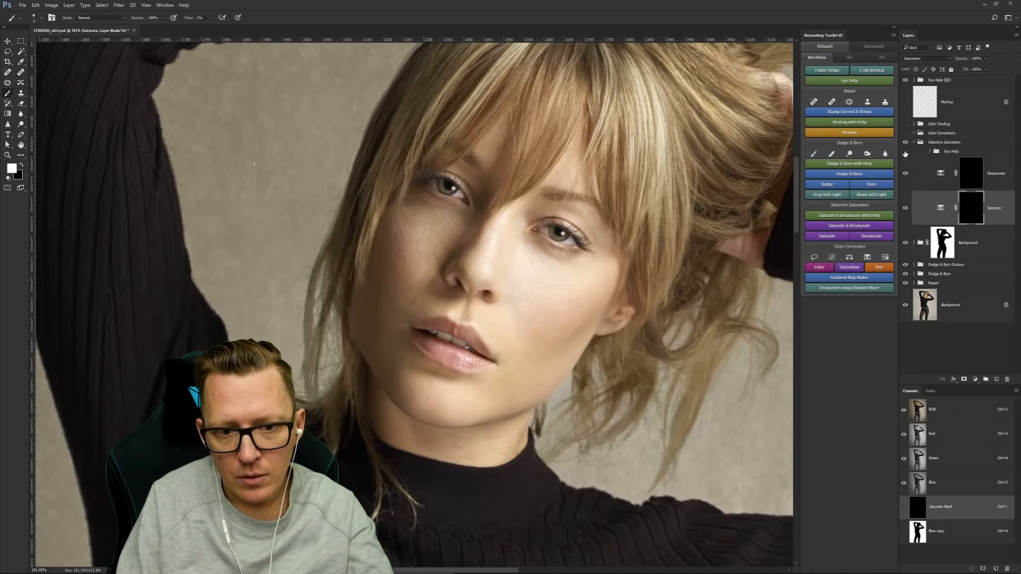
pyautogui.click(905, 152)
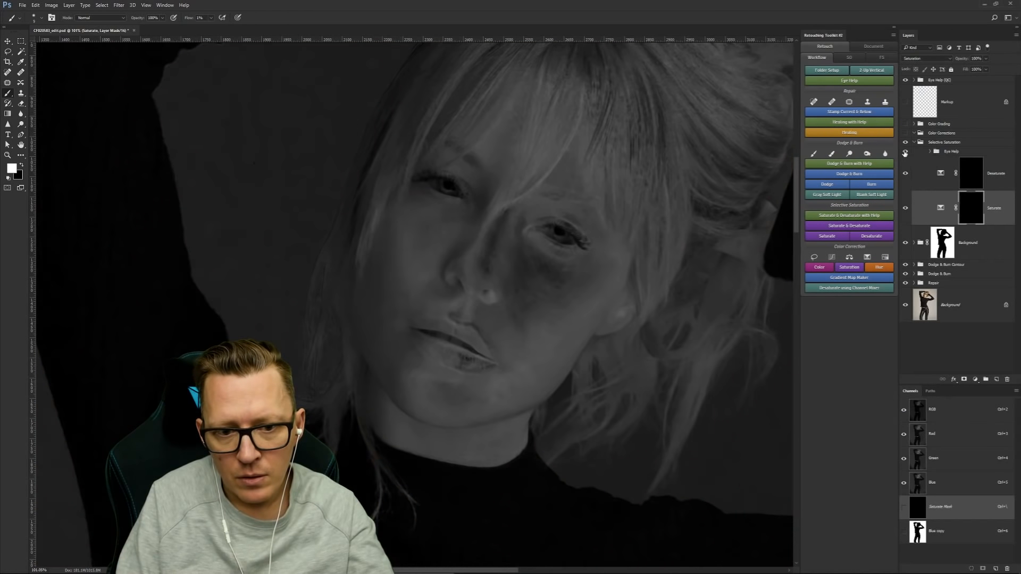
pyautogui.click(905, 152)
pyautogui.click(904, 153)
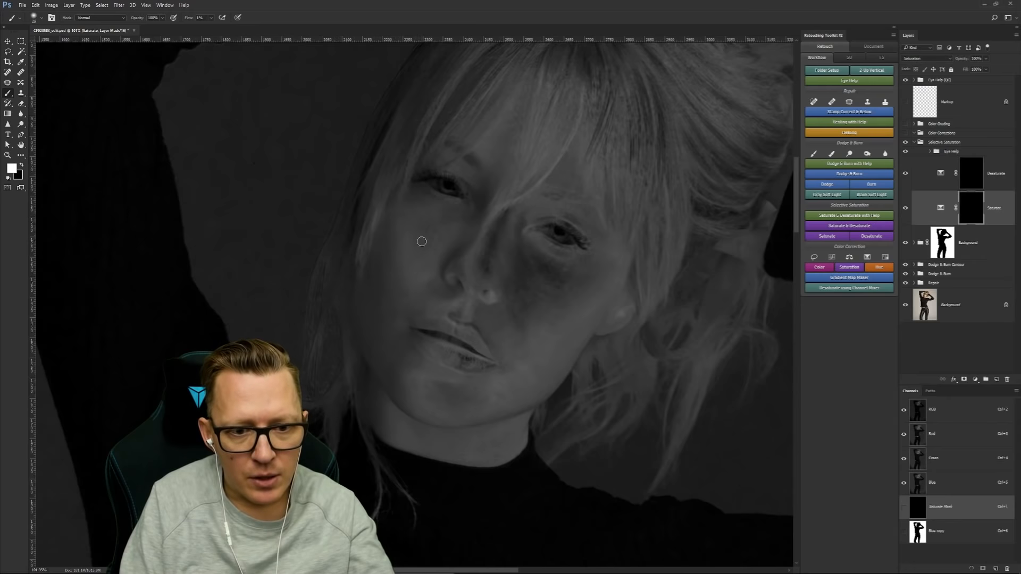
# Step: Enlarge the brush and recheck uneven saturation on the cheeks and jaw against the color image
pyautogui.press(']')
pyautogui.press(']')
pyautogui.press(']')
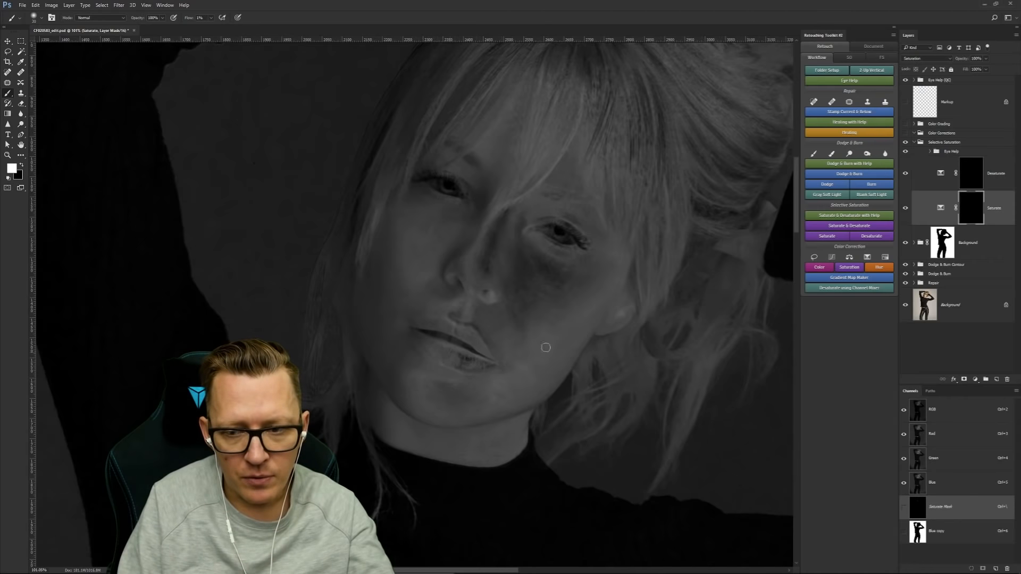
pyautogui.click(905, 152)
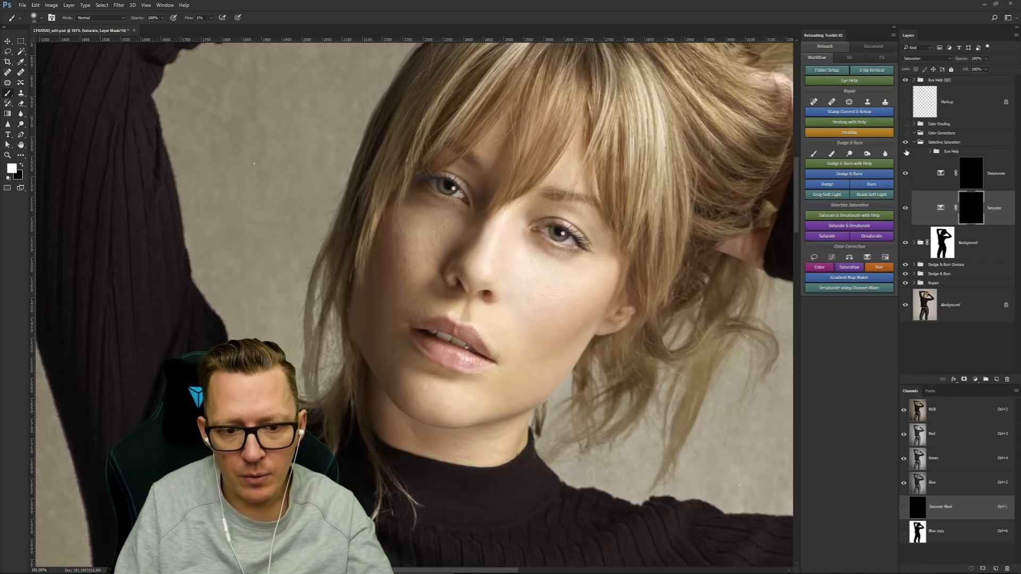
pyautogui.click(905, 153)
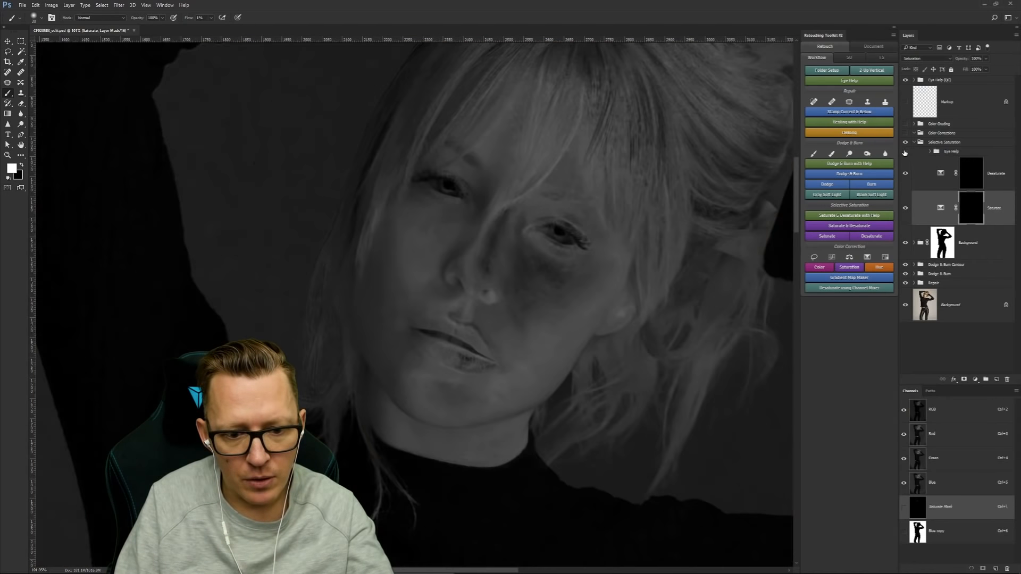
pyautogui.click(906, 152)
pyautogui.click(905, 152)
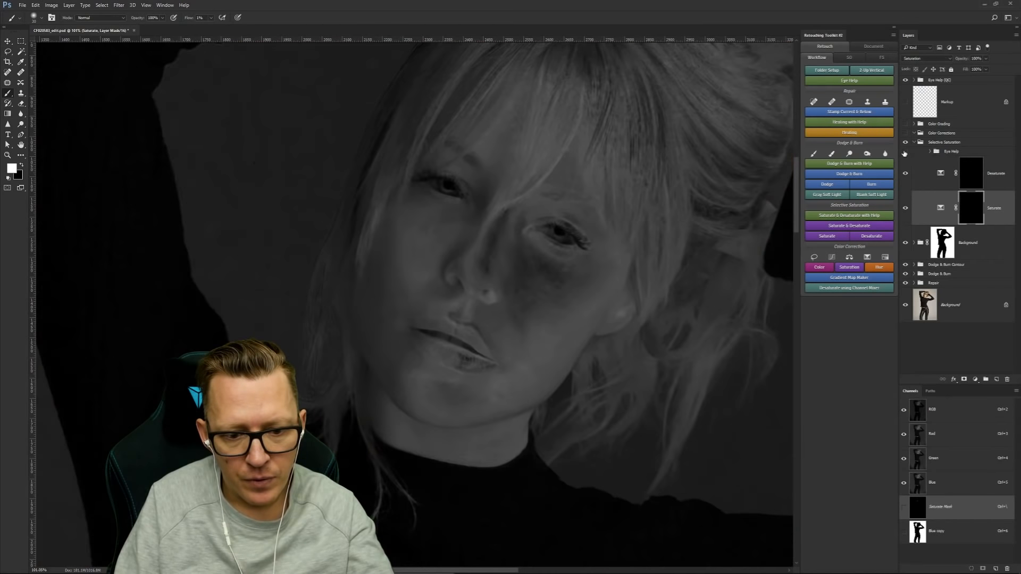
pyautogui.click(906, 152)
pyautogui.click(906, 152)
# Step: Hide Selective Saturation's Eye Help and paint white on the Saturate layer's mask along the jawline below the mouth
pyautogui.click(910, 175)
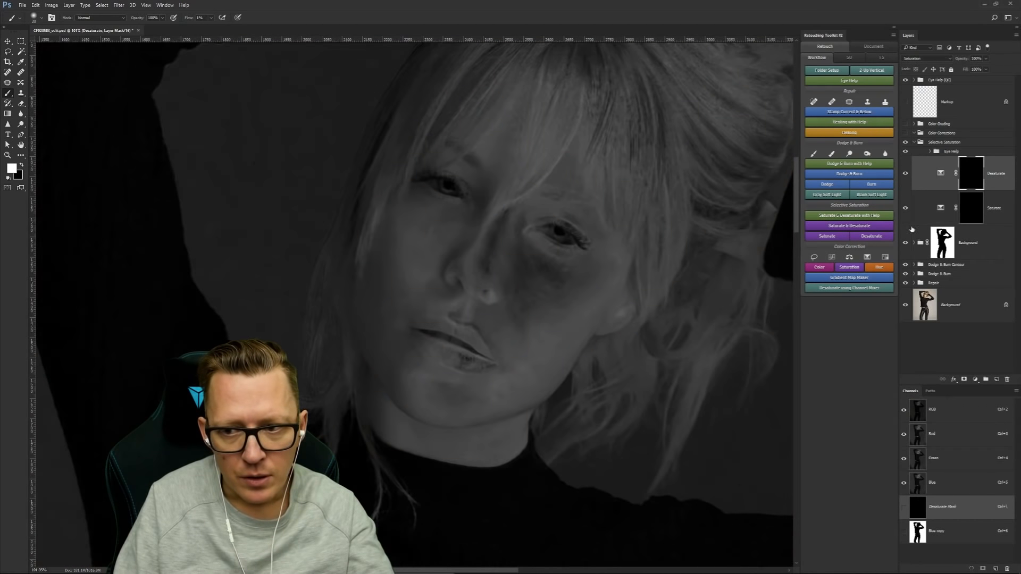
pyautogui.click(906, 152)
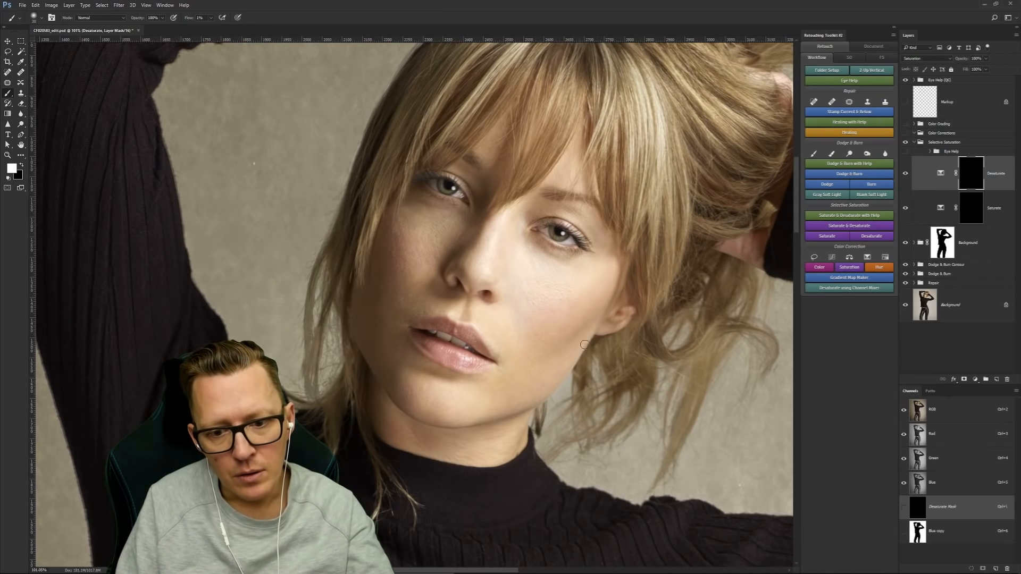
pyautogui.click(971, 208)
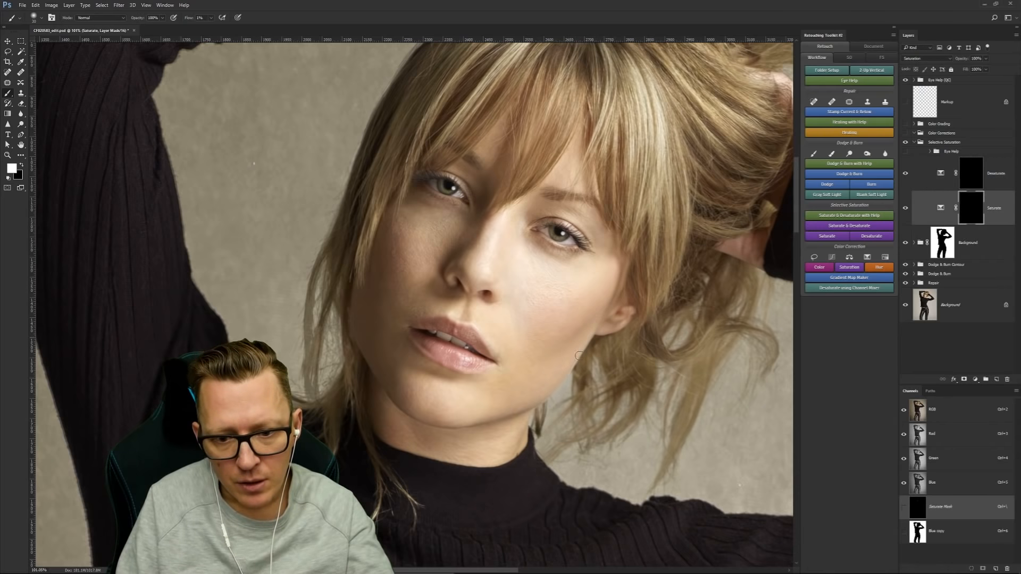
pyautogui.moveTo(541, 395); pyautogui.dragTo(507, 412)
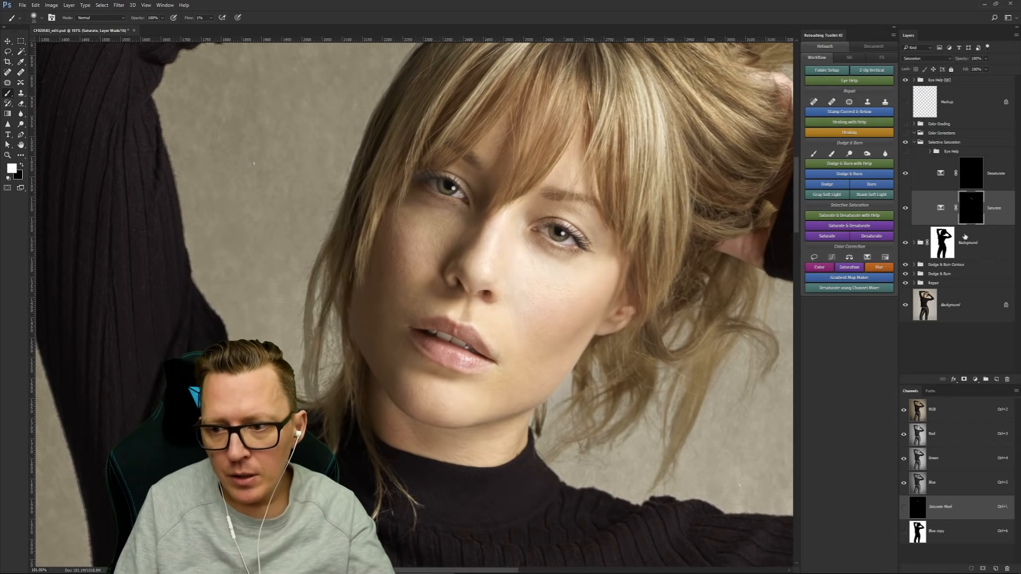
# Step: Expand the Dodge & Burn group, target the upper Dodge mask, and prepare a smaller brush at 50% opacity and 1% flow
pyautogui.click(915, 274)
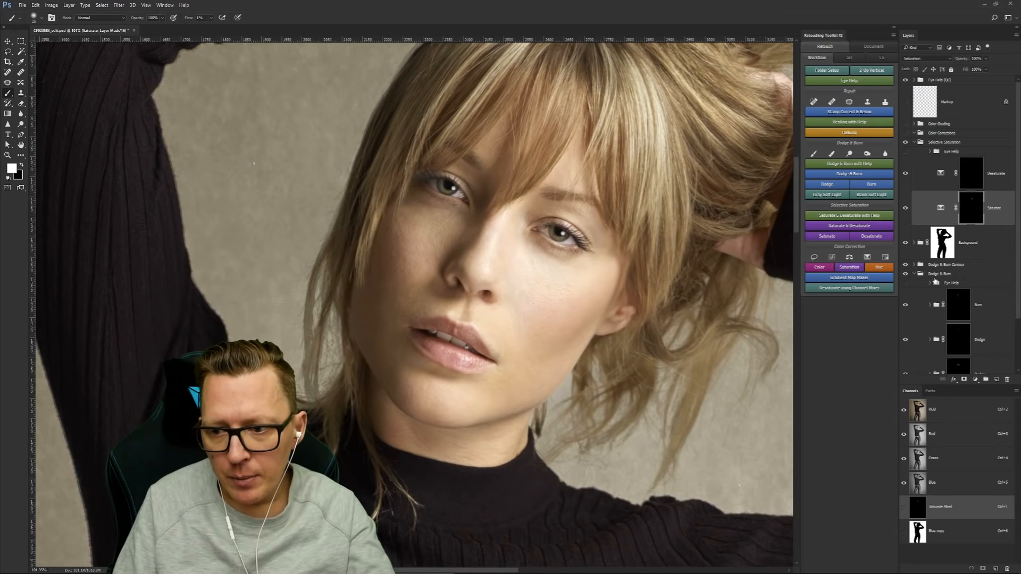
pyautogui.scroll(-3, 1014, 240)
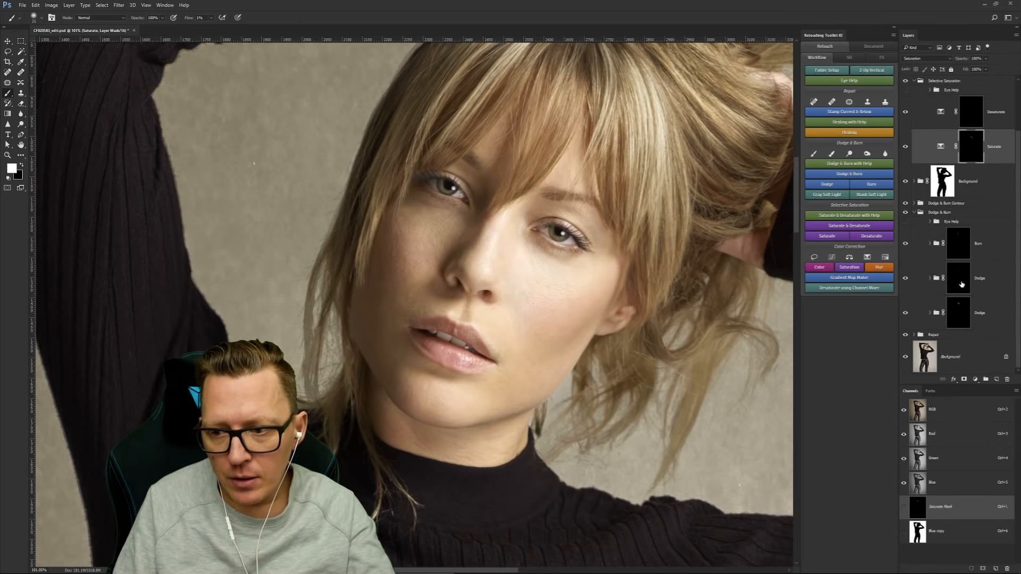
pyautogui.click(961, 284)
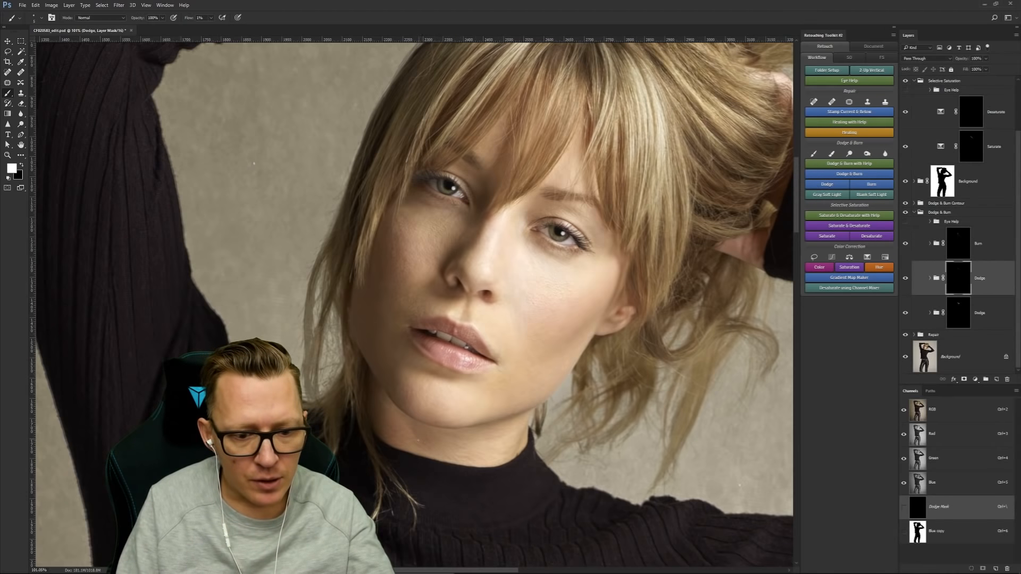
pyautogui.press('[')
pyautogui.press('[')
pyautogui.press('[')
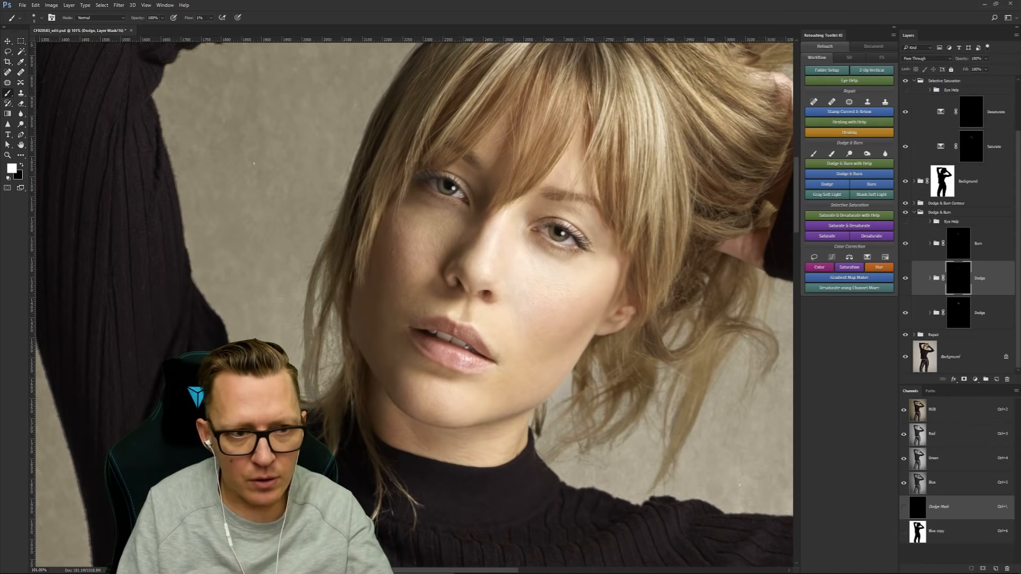
pyautogui.hotkey('shift', '5')
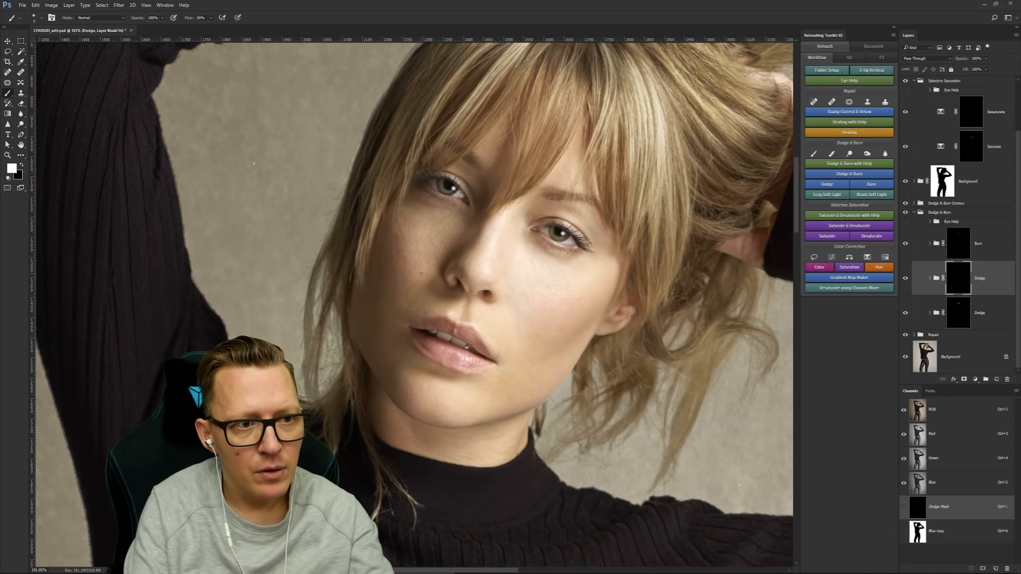
pyautogui.press('5')
pyautogui.hotkey('shift', '0')
pyautogui.hotkey('shift', '1')
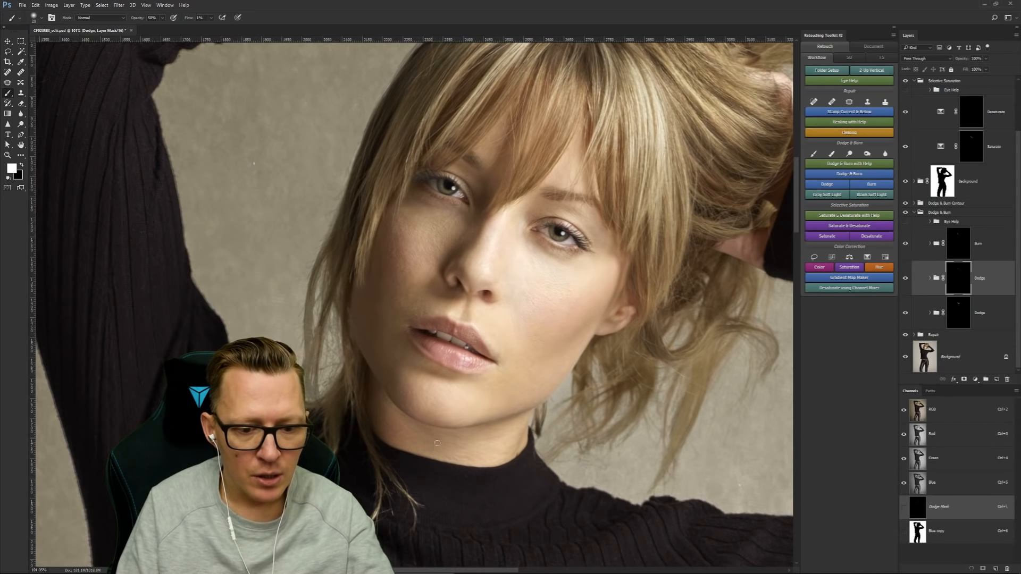
# Step: Return to the Saturate layer's mask and enlarge the white brush at 100% opacity for the cheek beside the nose
pyautogui.press('z')
pyautogui.keyDown('alt'); pyautogui.click(452, 375); pyautogui.keyUp('alt')
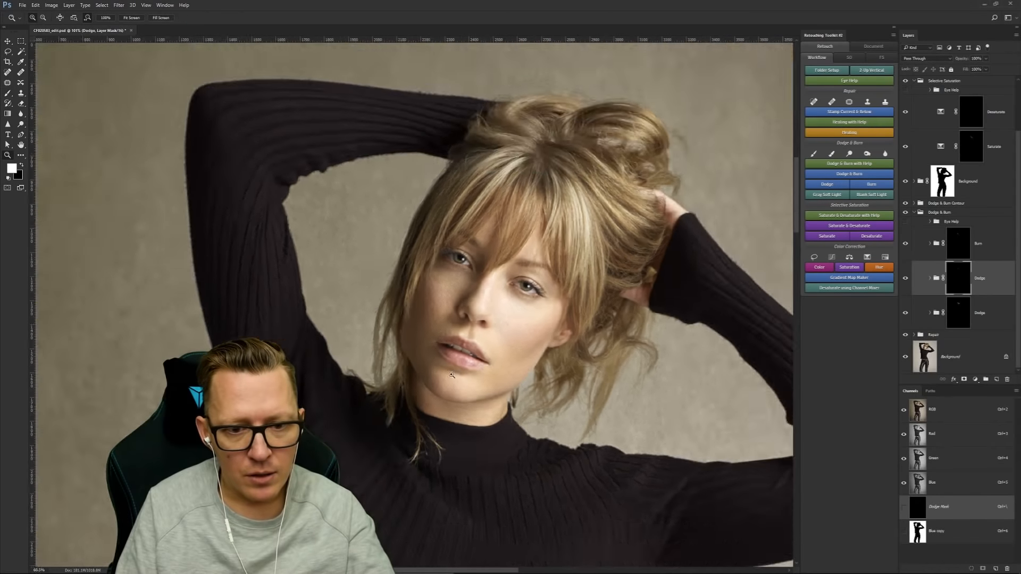
pyautogui.moveTo(451, 374); pyautogui.dragTo(436, 372)
pyautogui.moveTo(460, 334); pyautogui.dragTo(488, 332)
pyautogui.scroll(1, 995, 178)
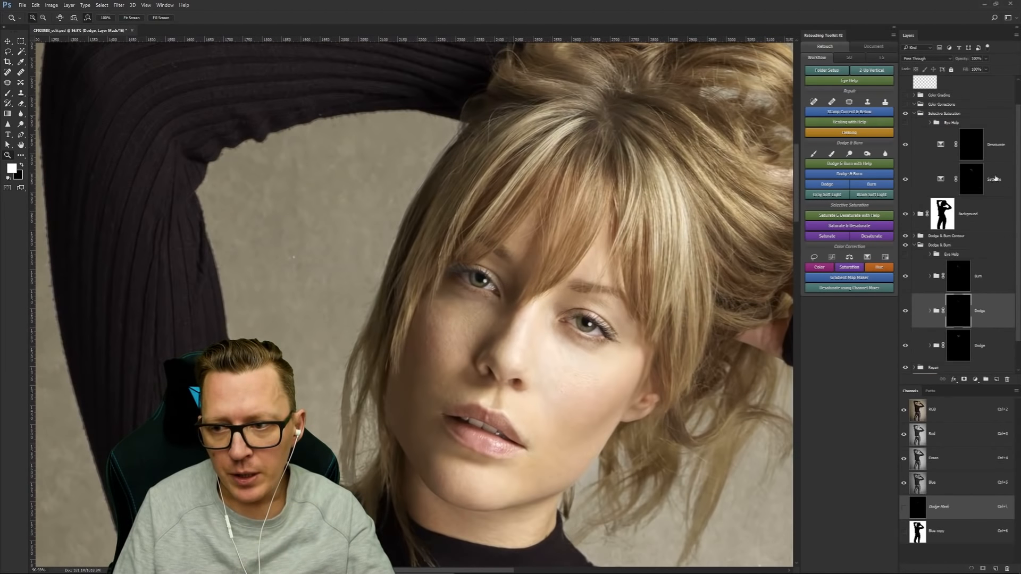
pyautogui.click(964, 193)
pyautogui.press('b')
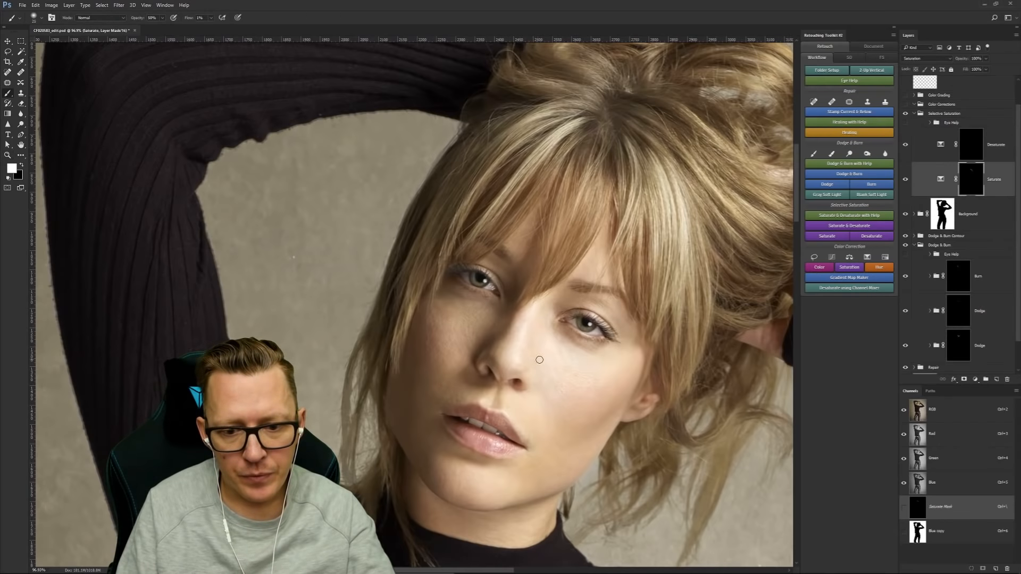
pyautogui.press(']')
pyautogui.press(']')
pyautogui.press(']')
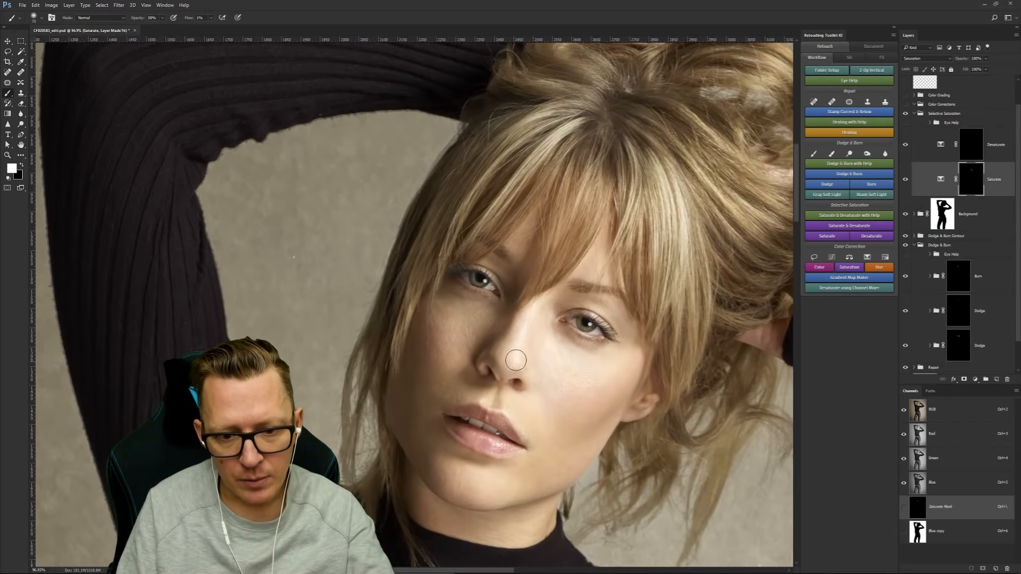
pyautogui.press('0')
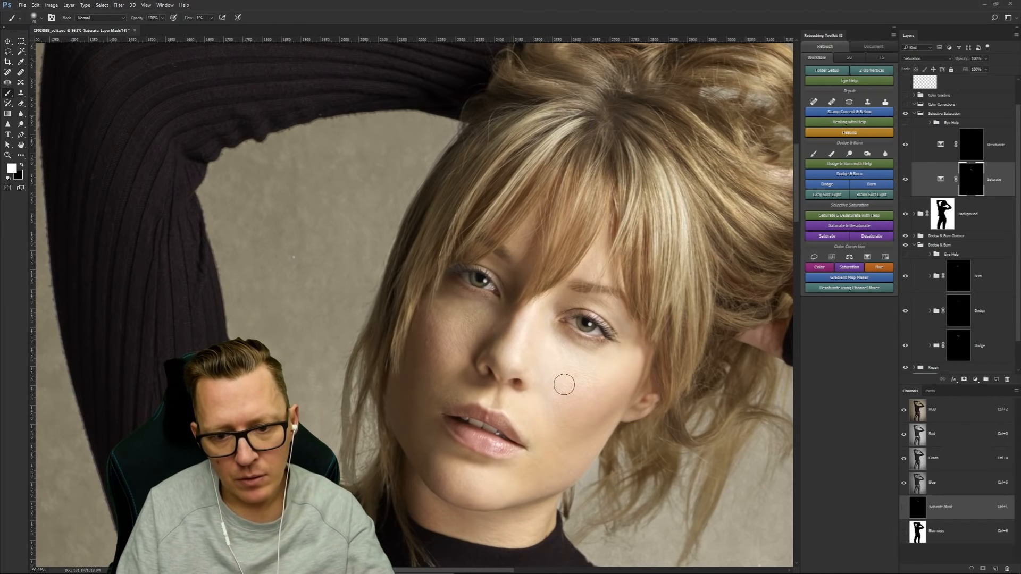
# Step: Build up saturation across the face on the Saturate mask with white while viewing the figure, then shrink the brush
pyautogui.press('z')
pyautogui.moveTo(573, 408); pyautogui.dragTo(556, 421)
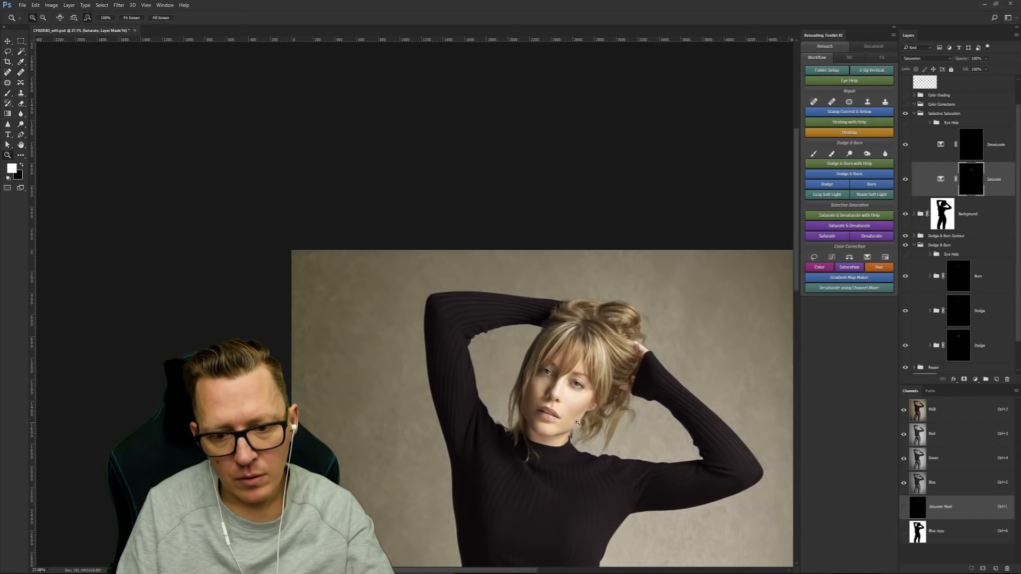
pyautogui.press('b')
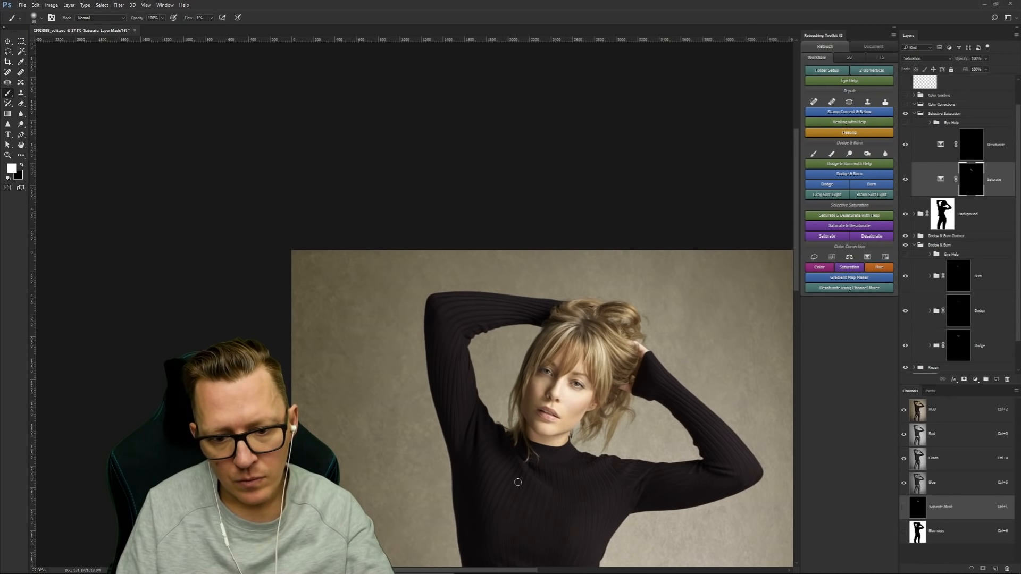
pyautogui.press('[')
pyautogui.press('[')
pyautogui.press('[')
pyautogui.press('[')
pyautogui.press('[')
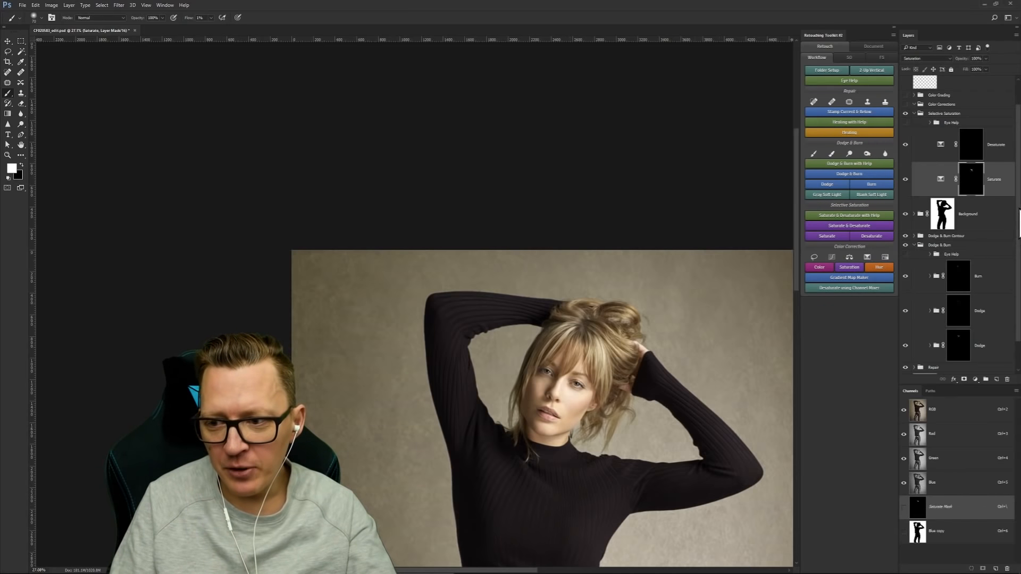
# Step: Target the upper Dodge mask and examine the skin around the eyes and cheeks up close and within the whole portrait
pyautogui.scroll(-2, 1016, 223)
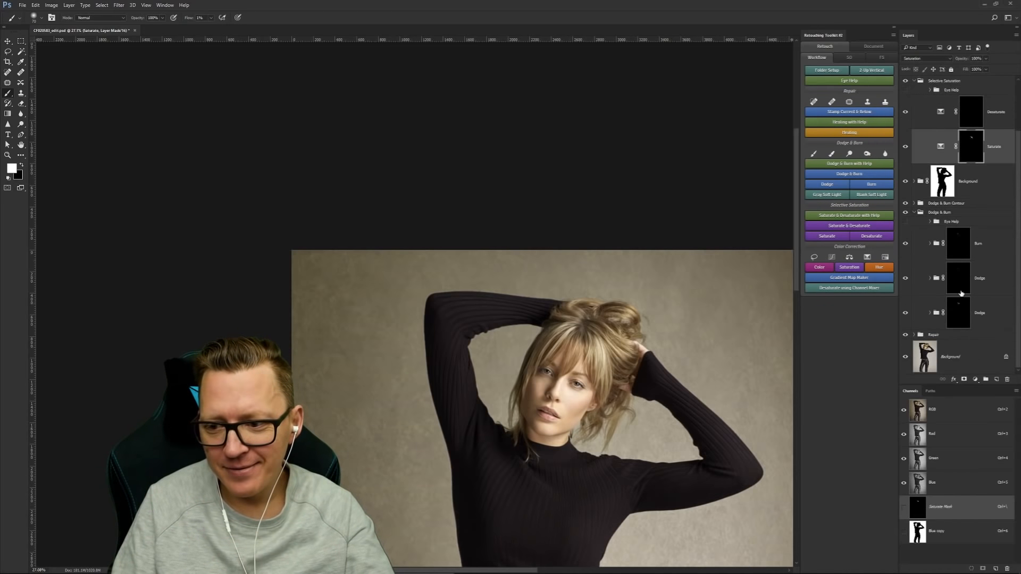
pyautogui.click(963, 292)
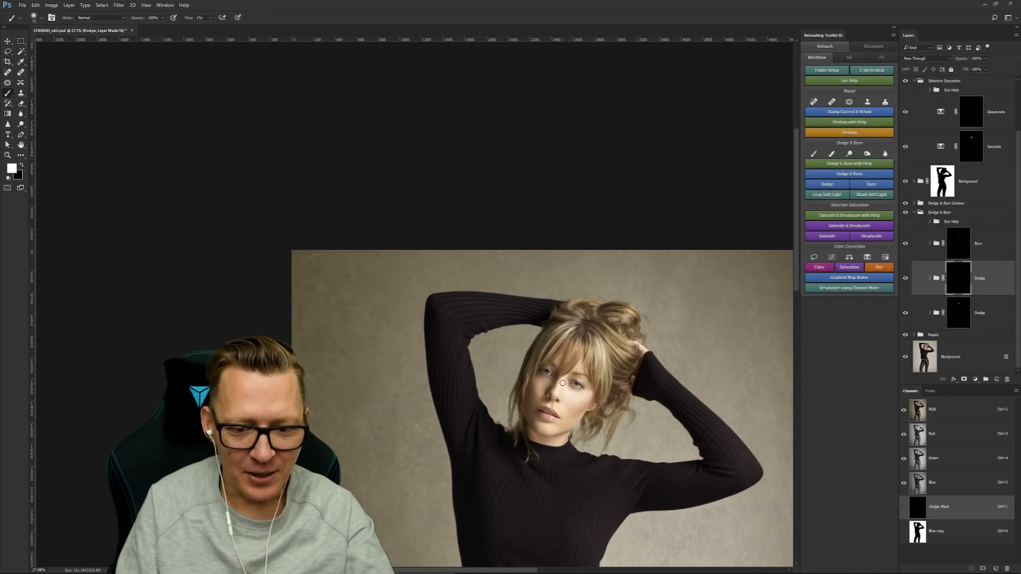
pyautogui.press('z')
pyautogui.moveTo(577, 388); pyautogui.dragTo(624, 432)
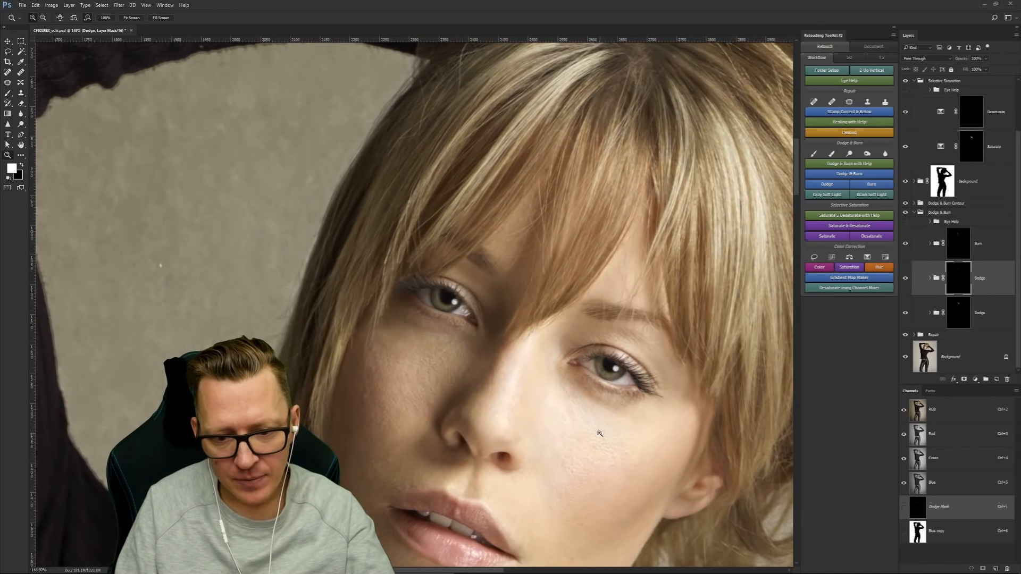
pyautogui.moveTo(581, 398); pyautogui.dragTo(553, 308)
pyautogui.scroll(-5, 553, 308)
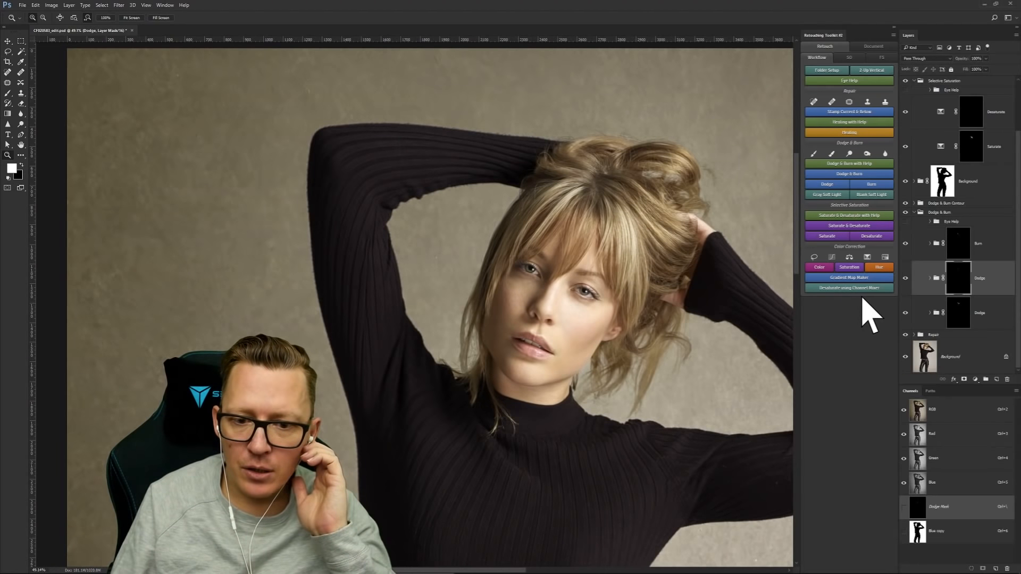
# Step: Collapse the Dodge & Burn and Selective Saturation groups and make the Color Corrections group active
pyautogui.click(914, 213)
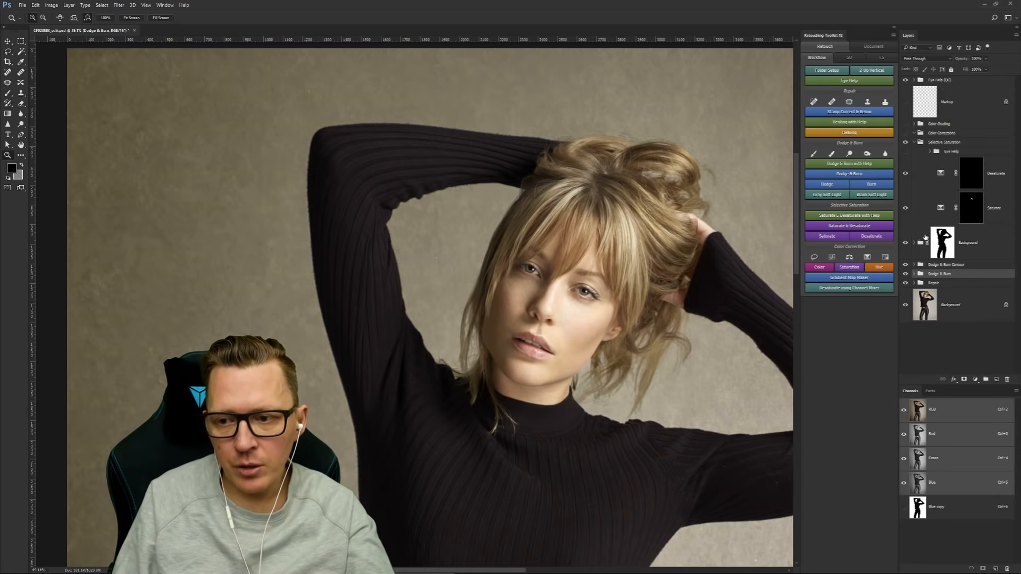
pyautogui.click(914, 143)
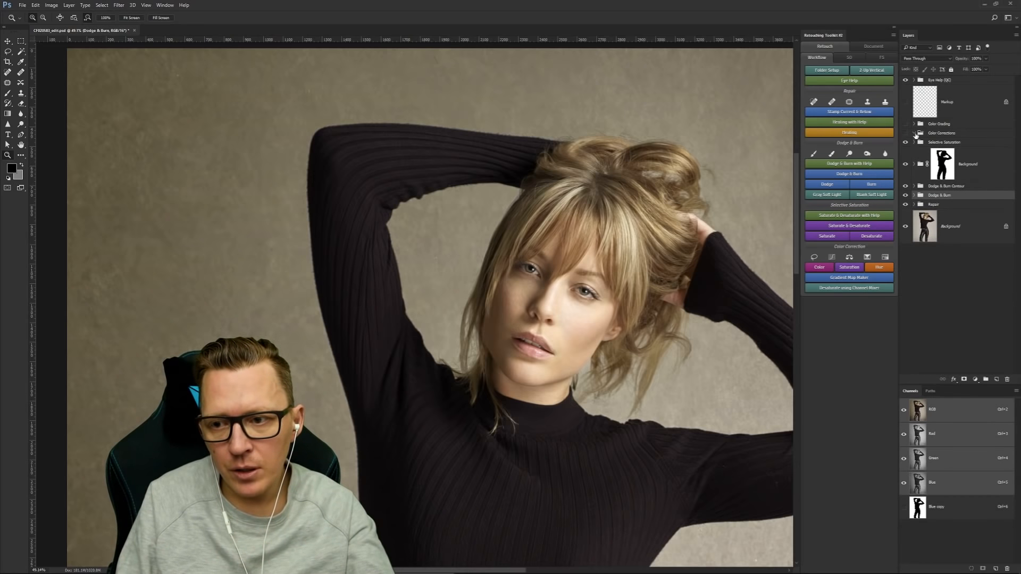
pyautogui.click(917, 136)
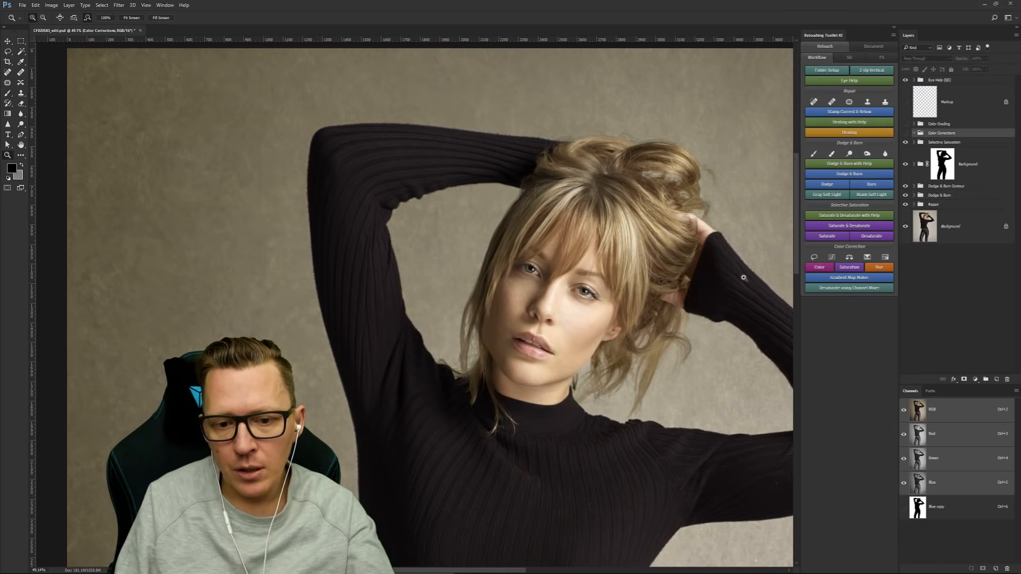
# Step: Set the Lasso feather to 3 px and select the cheek area under the eye on the shadowed side of the face
pyautogui.press('l')
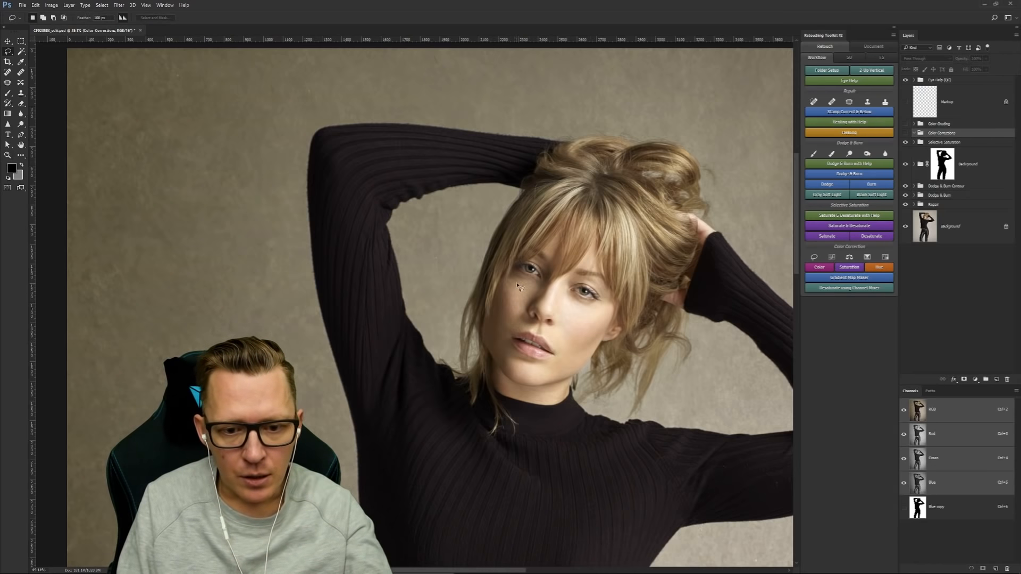
pyautogui.moveTo(530, 302)
pyautogui.mouseDown()
pyautogui.moveTo(533, 281)
pyautogui.moveTo(513, 283)
pyautogui.mouseUp()
pyautogui.click(512, 213)
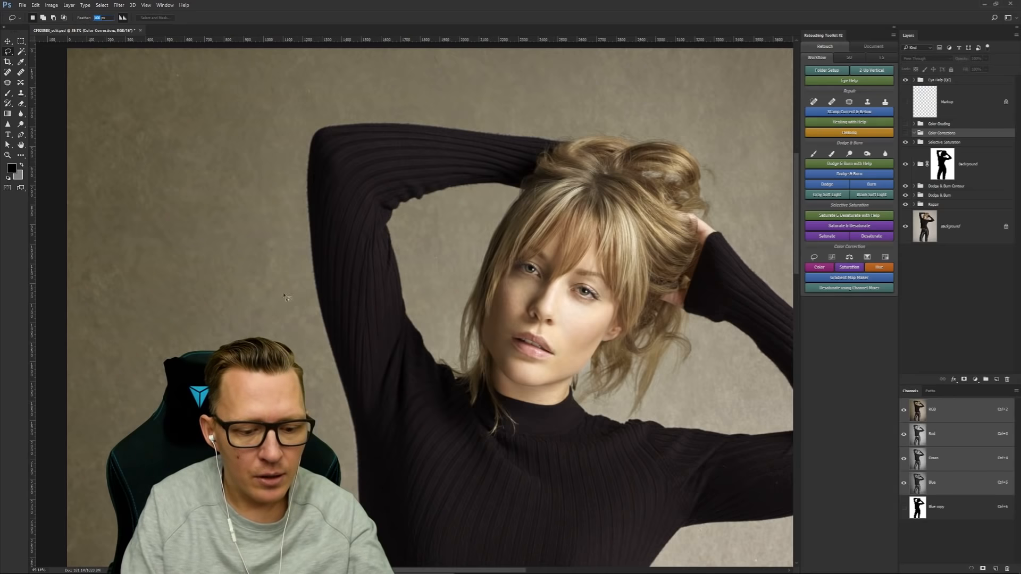
pyautogui.write('3')
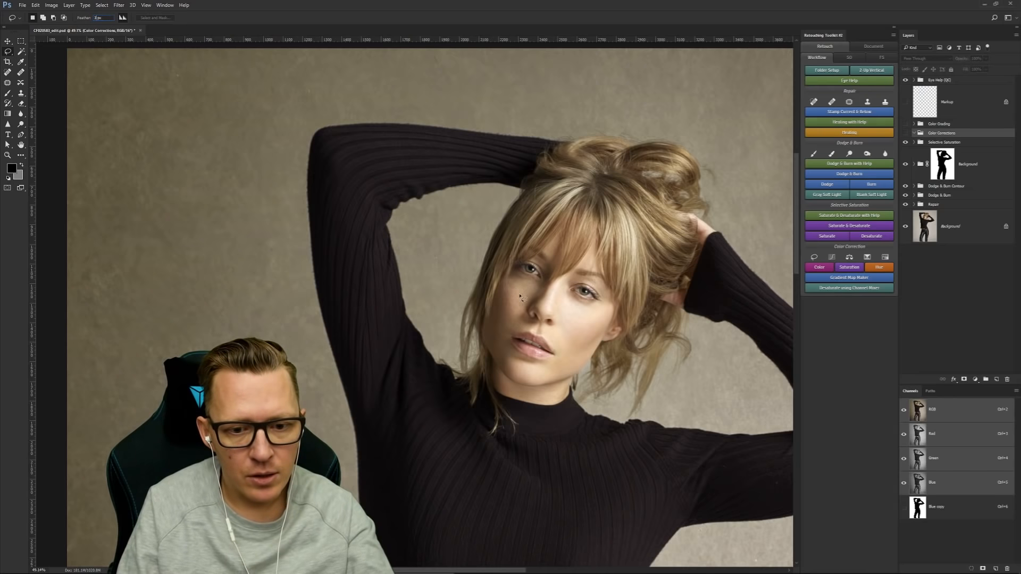
pyautogui.moveTo(522, 311); pyautogui.dragTo(520, 308)
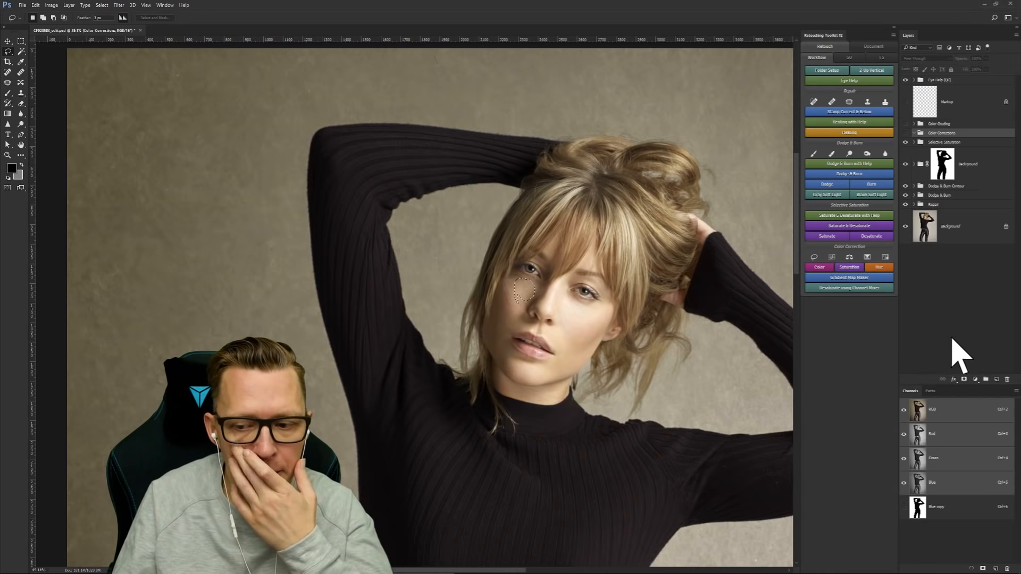
# Step: Open the Toolkit Color Wheels extension and move it closer to the model's face
pyautogui.click(975, 380)
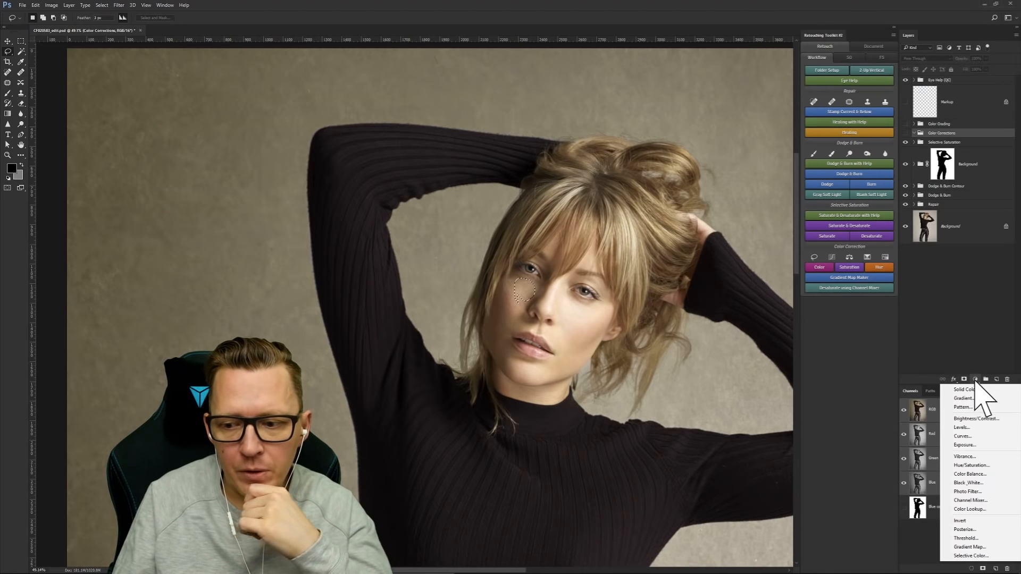
pyautogui.press('Escape')
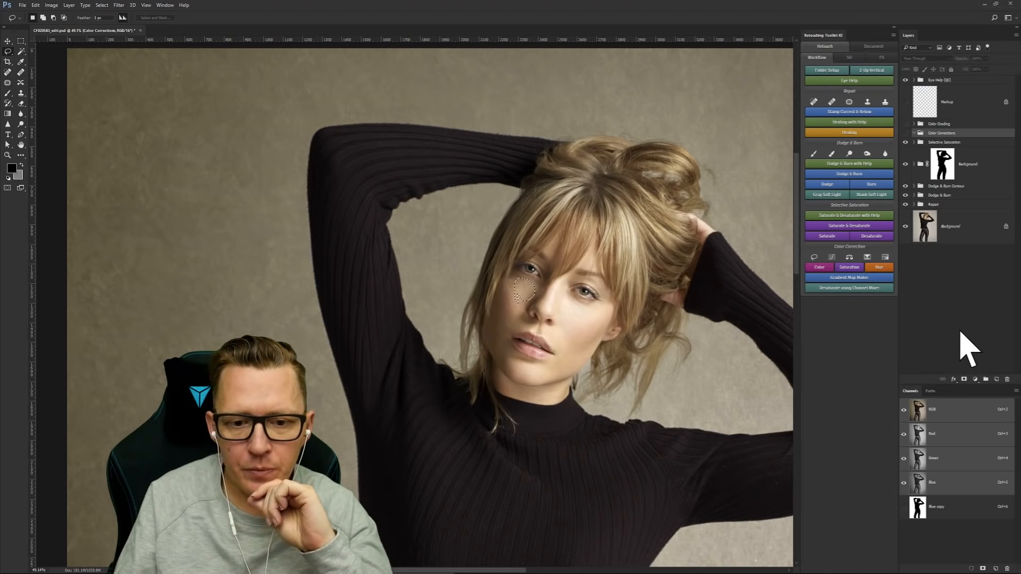
pyautogui.click(159, 5)
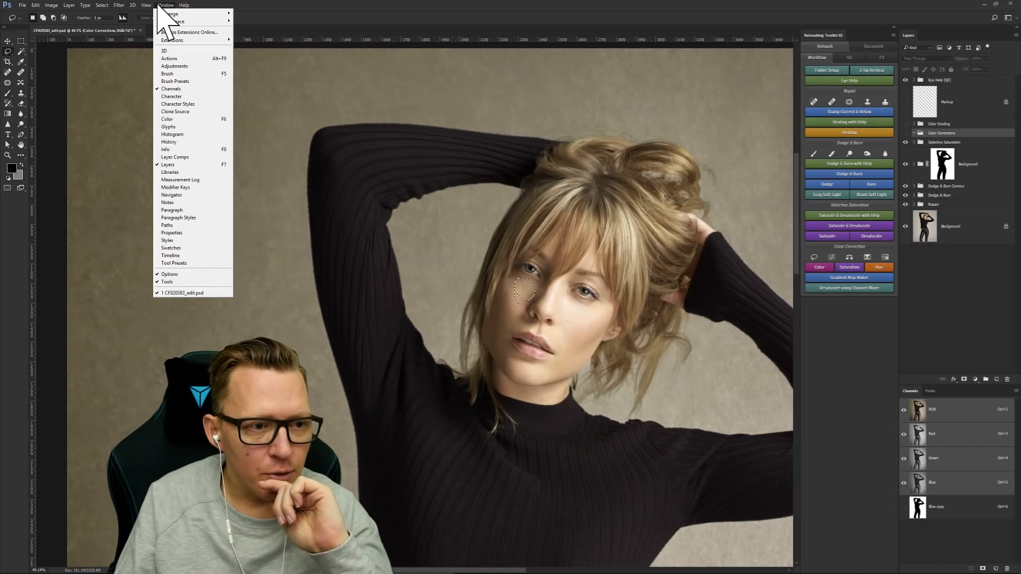
pyautogui.moveTo(213, 43)
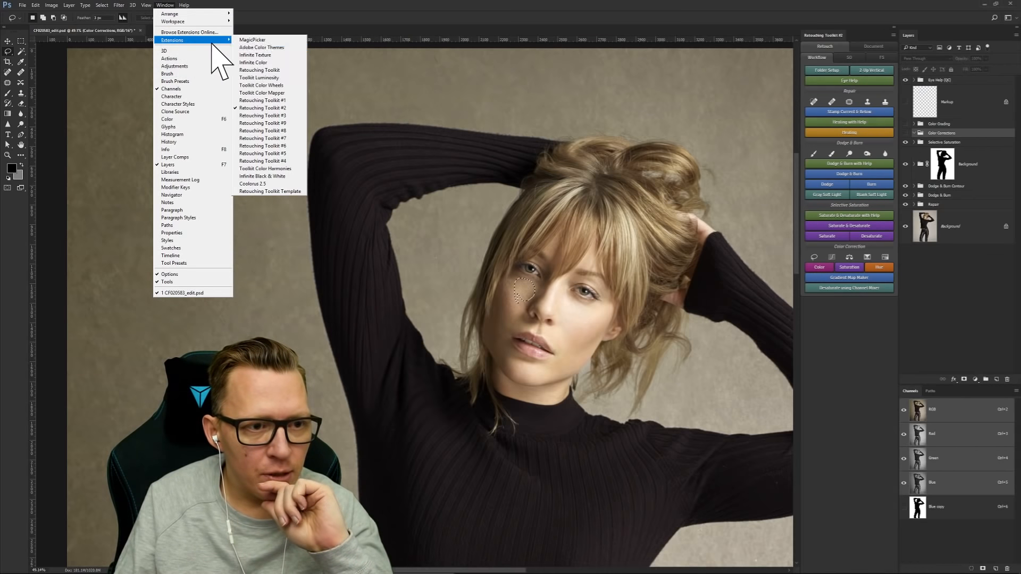
pyautogui.click(271, 85)
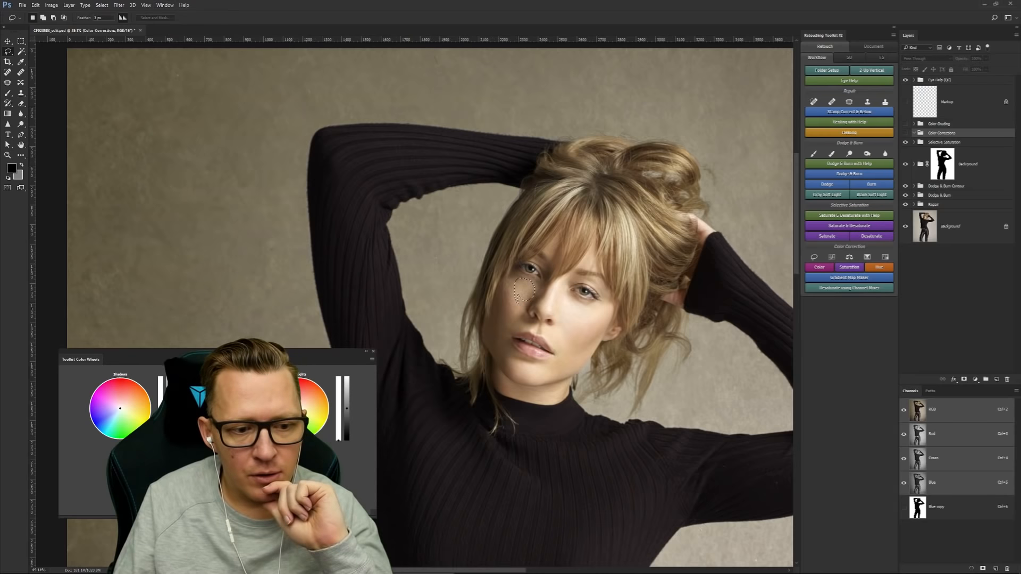
pyautogui.moveTo(225, 361); pyautogui.dragTo(414, 366)
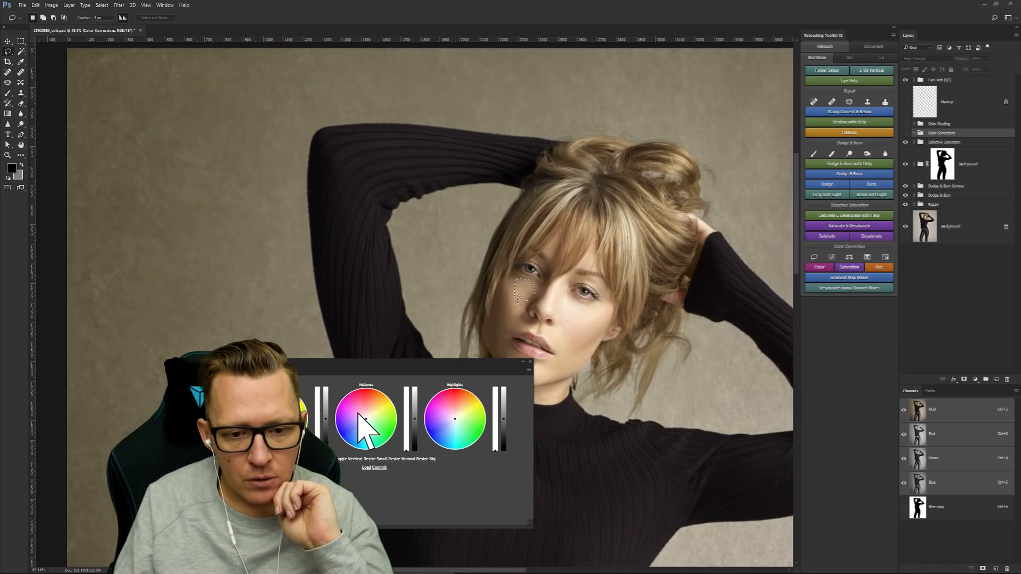
# Step: Add a Curves adjustment in Color Corrections masked to the cheek selection and shift its midtones toward magenta
pyautogui.click(358, 412)
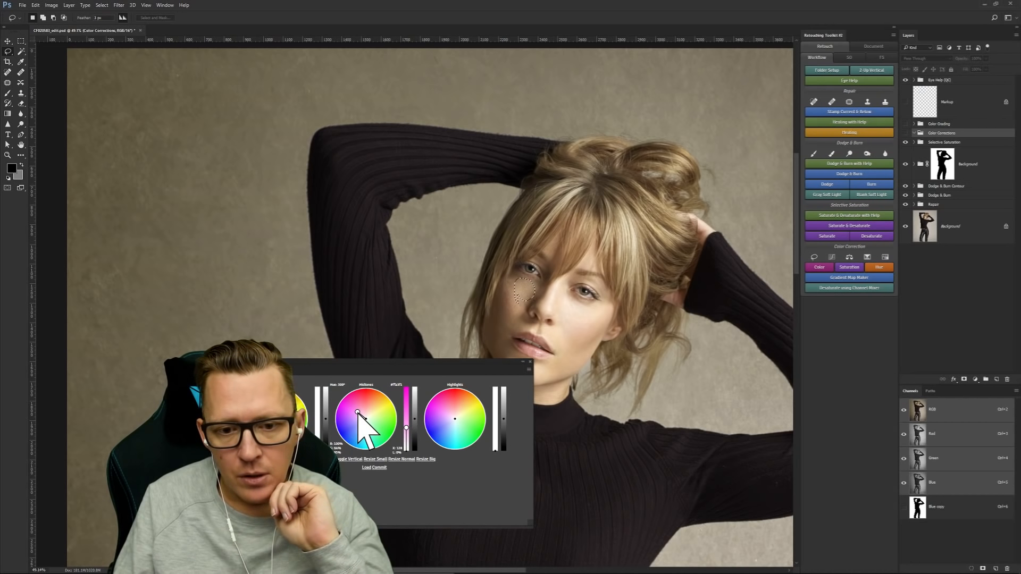
pyautogui.click(974, 380)
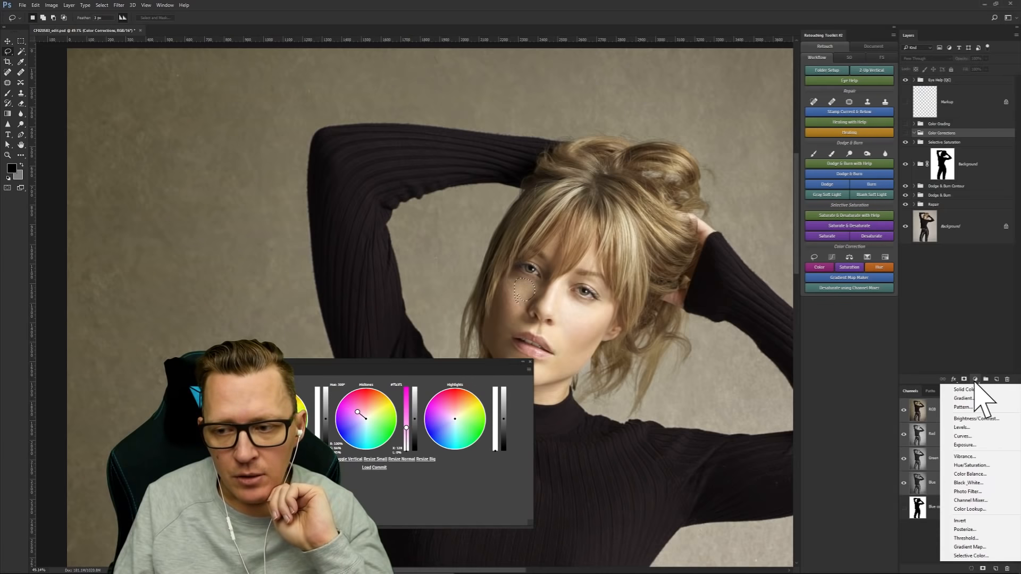
pyautogui.click(962, 436)
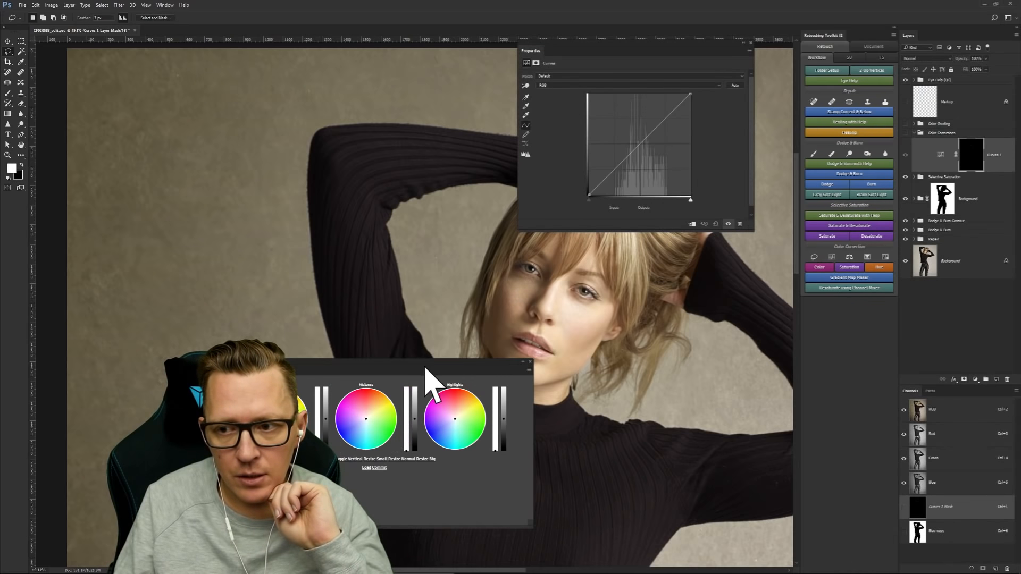
pyautogui.click(359, 412)
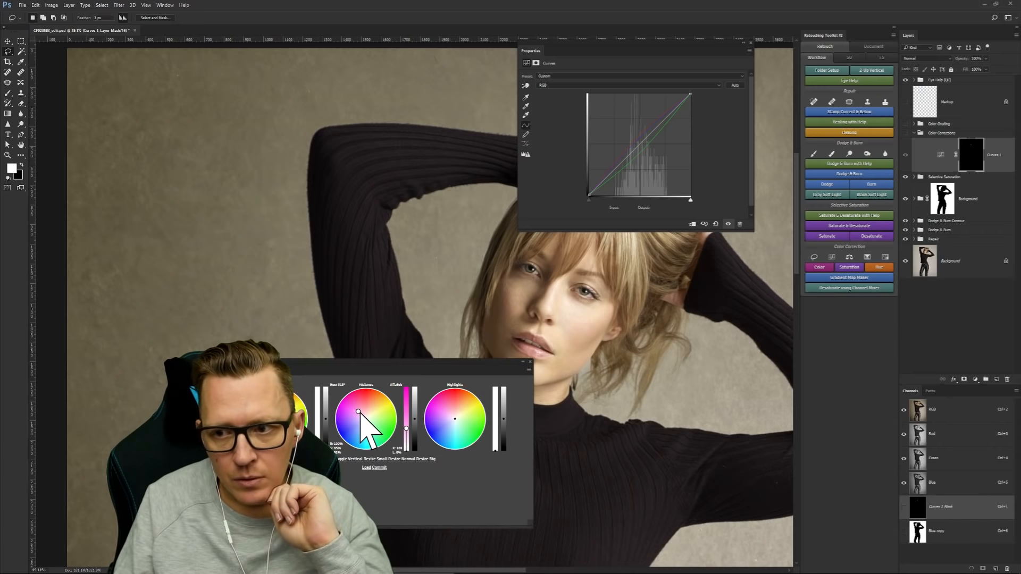
# Step: Push the cheek Curves adjustment's midtones to a stronger magenta, close the color wheels and make the Curves layer visible
pyautogui.moveTo(359, 412); pyautogui.dragTo(347, 400)
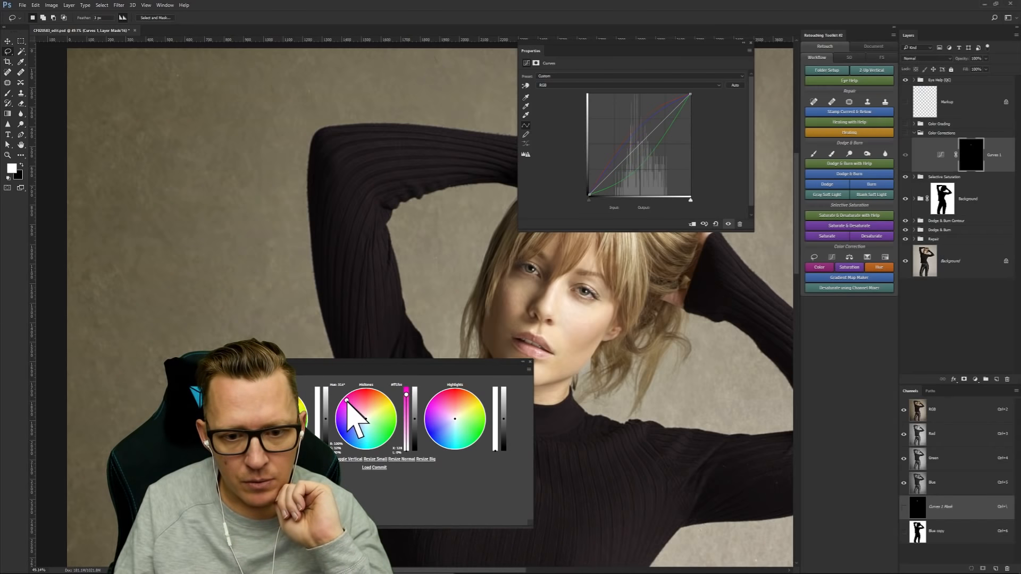
pyautogui.click(530, 361)
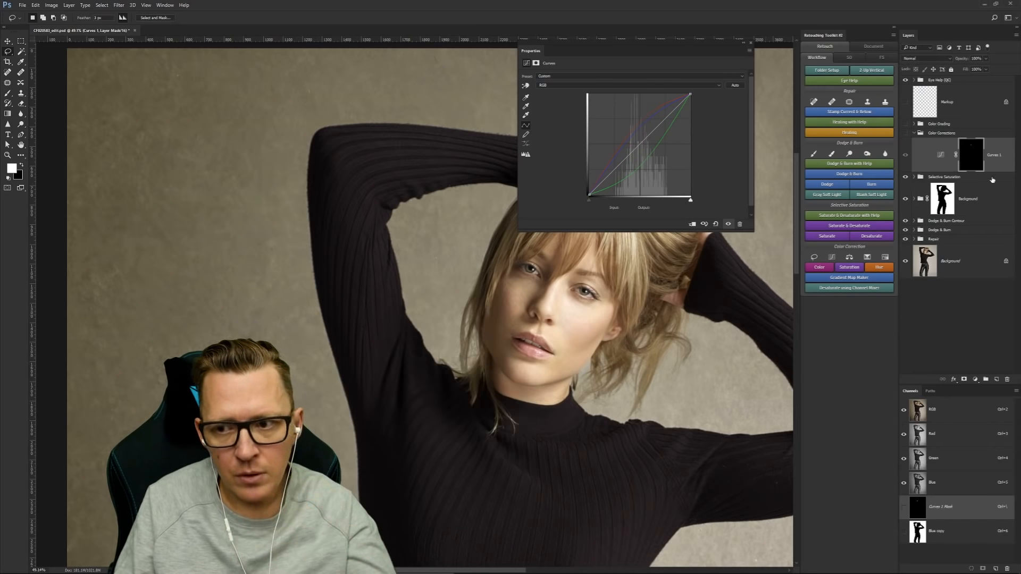
pyautogui.keyDown('alt'); pyautogui.click(970, 156); pyautogui.keyUp('alt')
pyautogui.keyDown('alt'); pyautogui.click(964, 161); pyautogui.keyUp('alt')
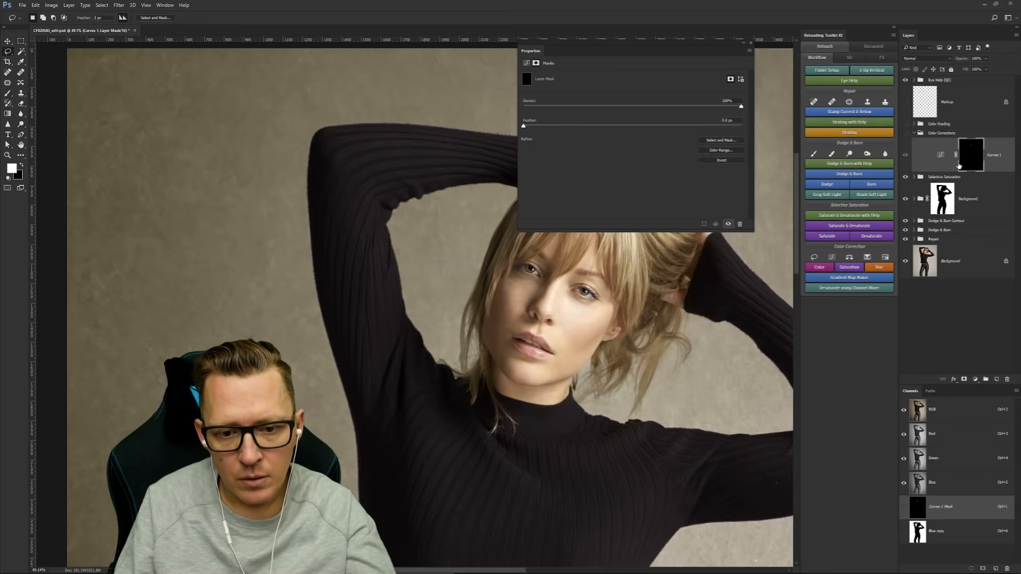
pyautogui.click(940, 156)
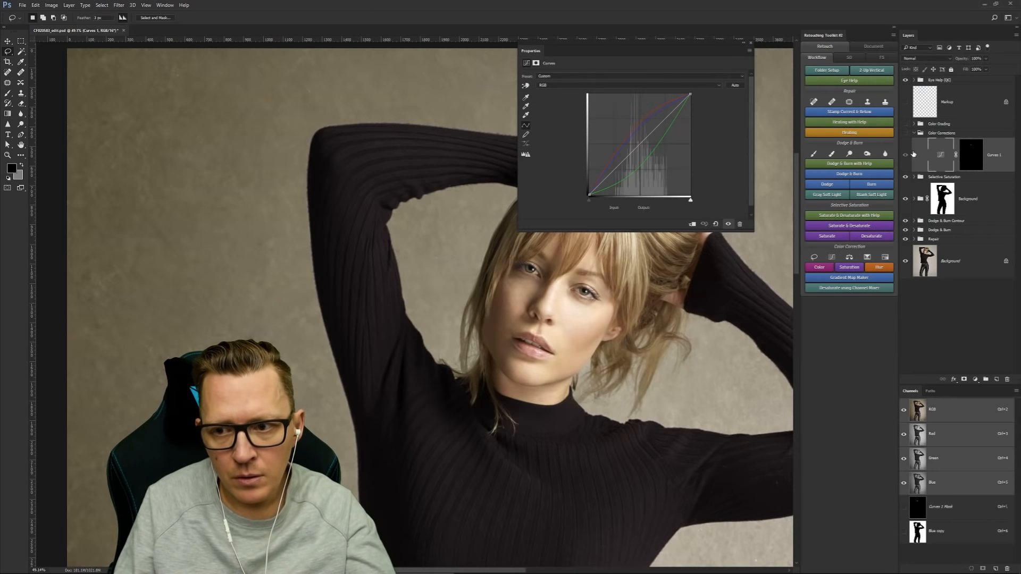
pyautogui.click(905, 156)
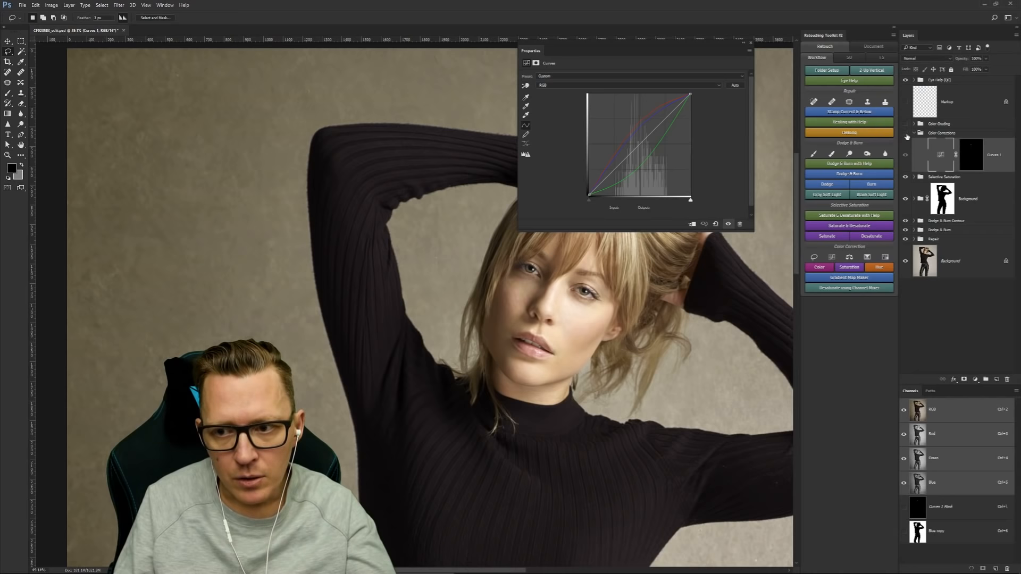
pyautogui.click(906, 154)
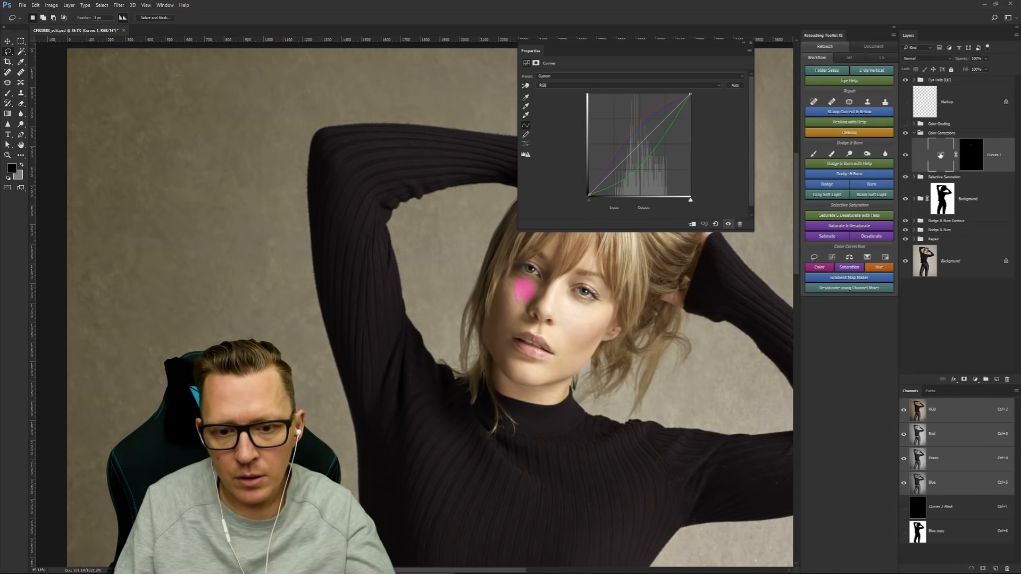
# Step: Reopen the Toolkit Color Wheels extension and reduce the masked Curves layer's midtone tint to a milder magenta
pyautogui.click(165, 6)
pyautogui.moveTo(202, 41)
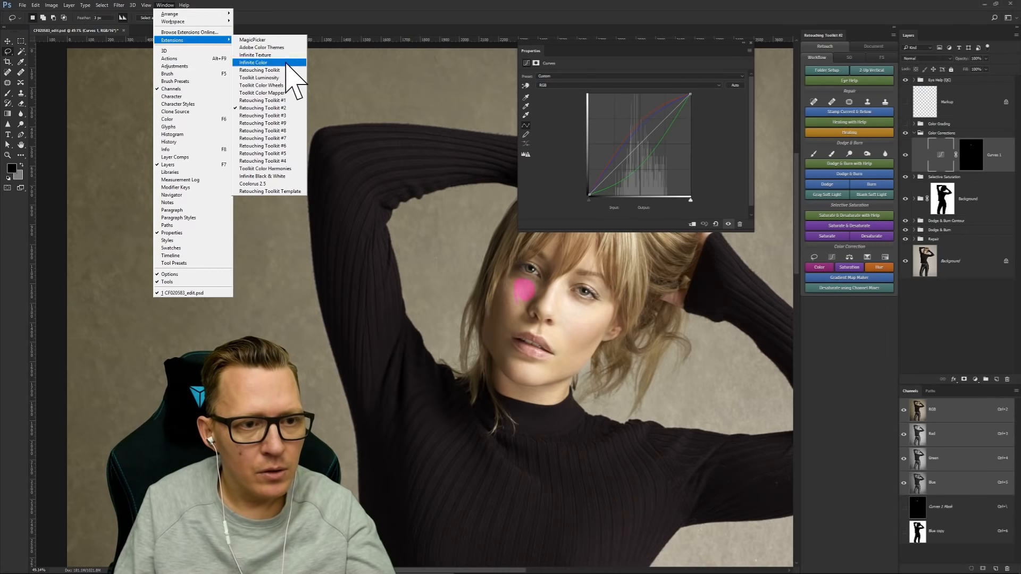
pyautogui.click(282, 86)
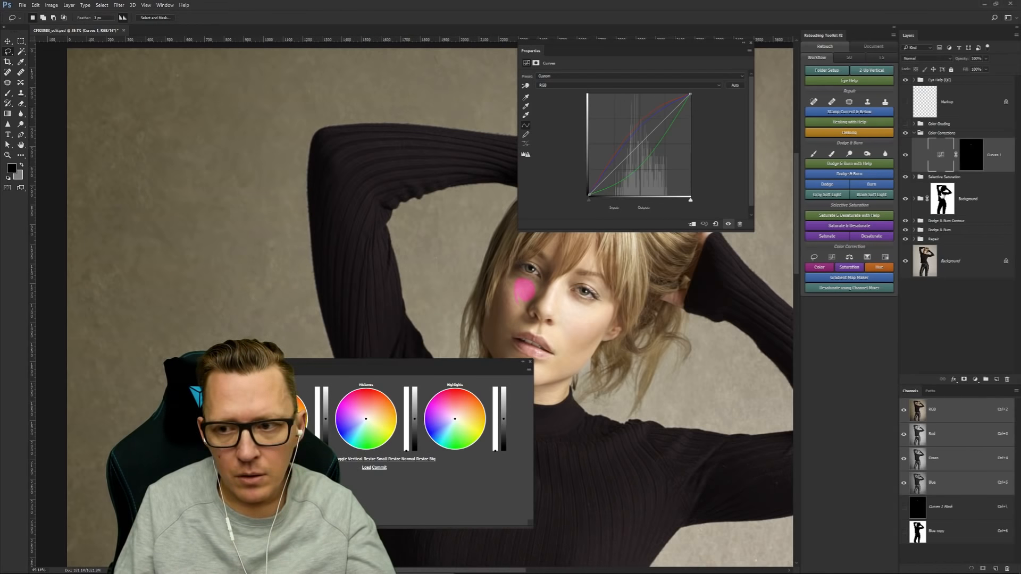
pyautogui.click(942, 196)
pyautogui.click(970, 154)
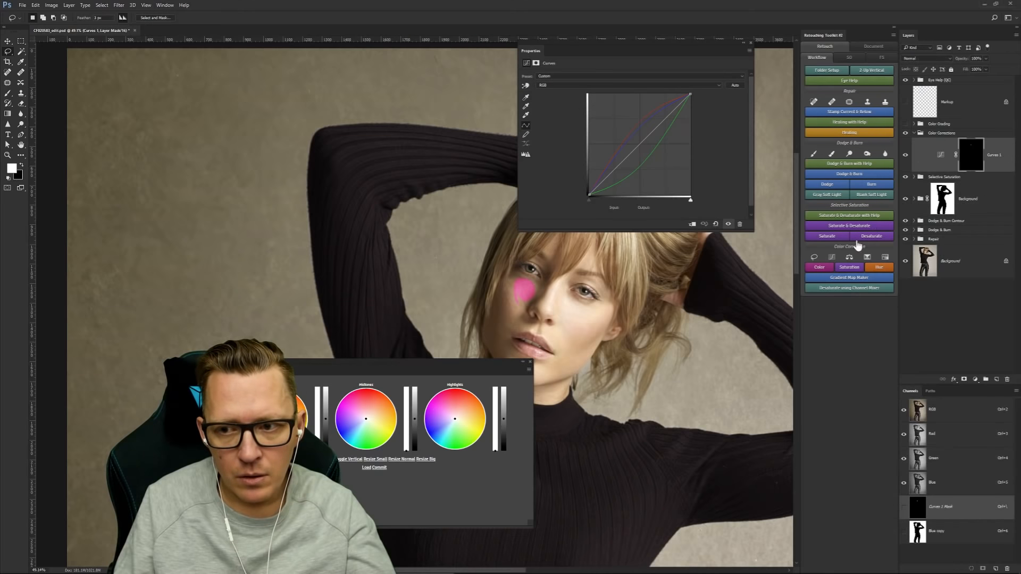
pyautogui.click(357, 410)
pyautogui.moveTo(358, 410); pyautogui.dragTo(359, 412)
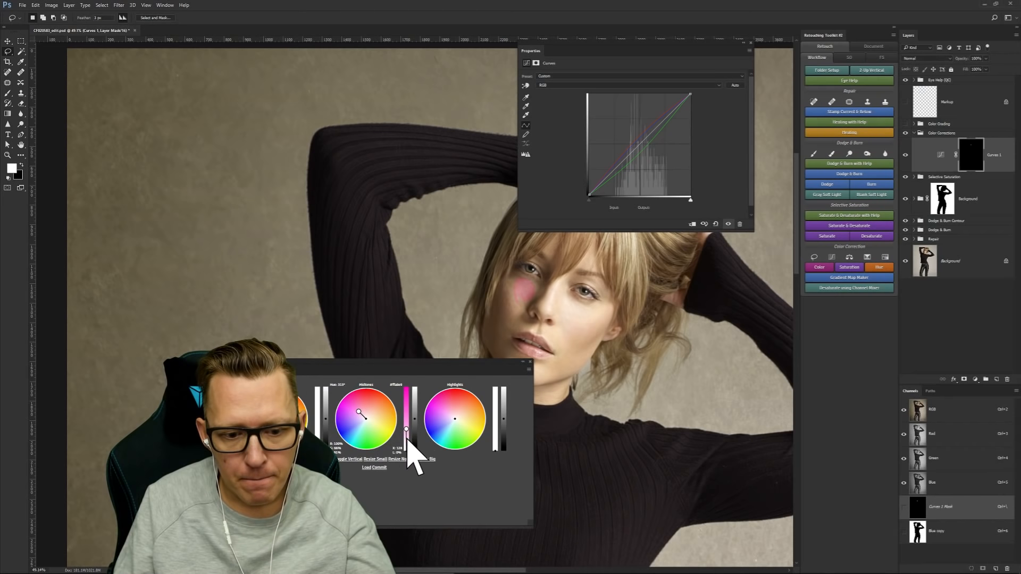
pyautogui.moveTo(406, 429); pyautogui.dragTo(406, 439)
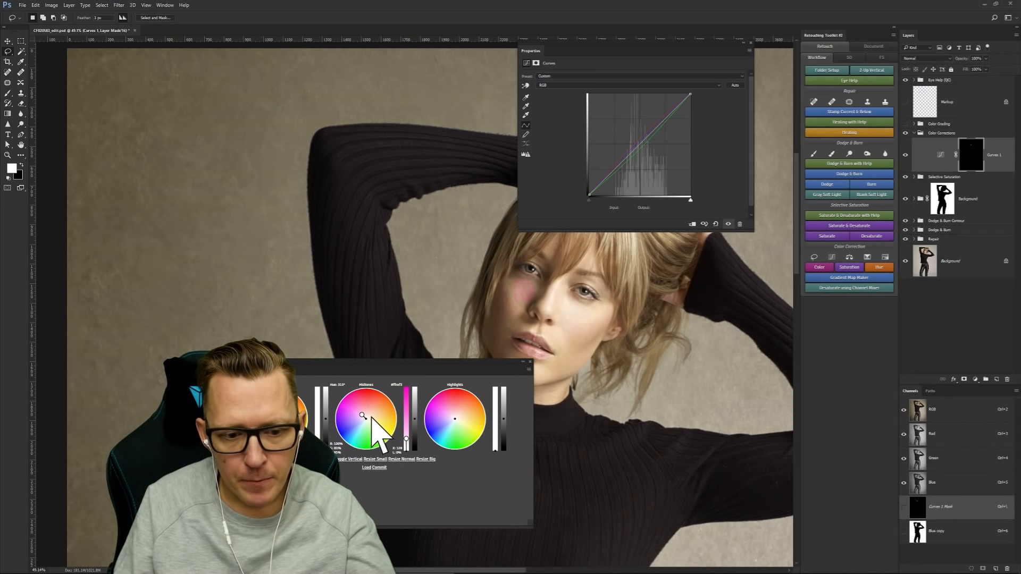
pyautogui.click(356, 410)
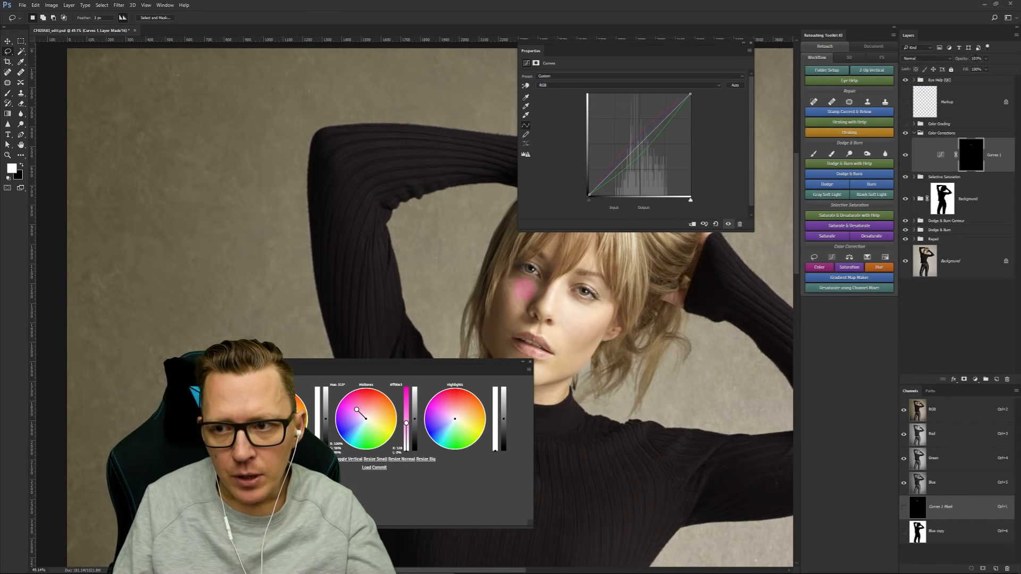
# Step: Lower the Curves layer's opacity to 10%, raise it to 29%, and push its midtones to a strong pinkish red
pyautogui.write('10')
pyautogui.press('Return')
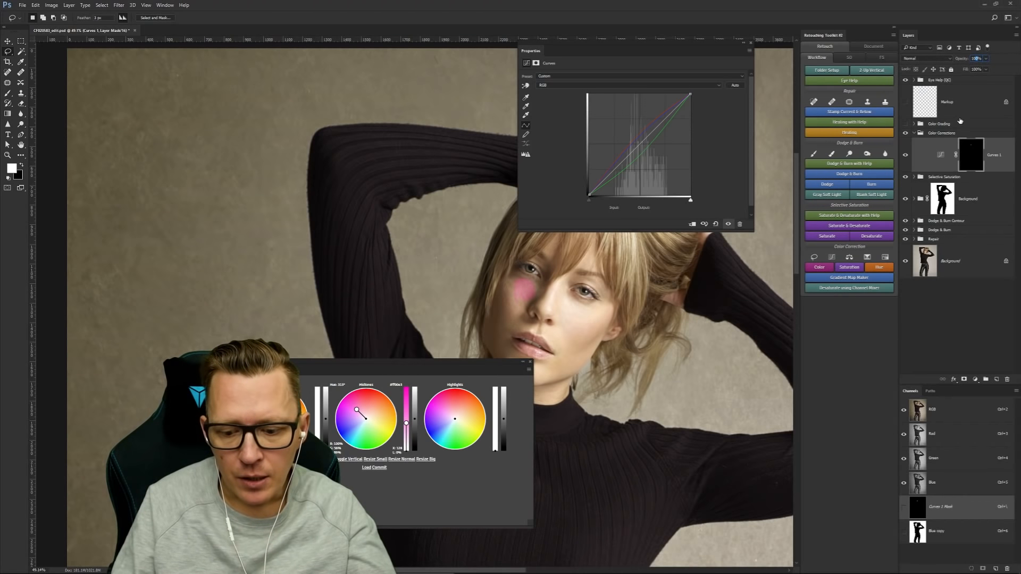
pyautogui.click(349, 400)
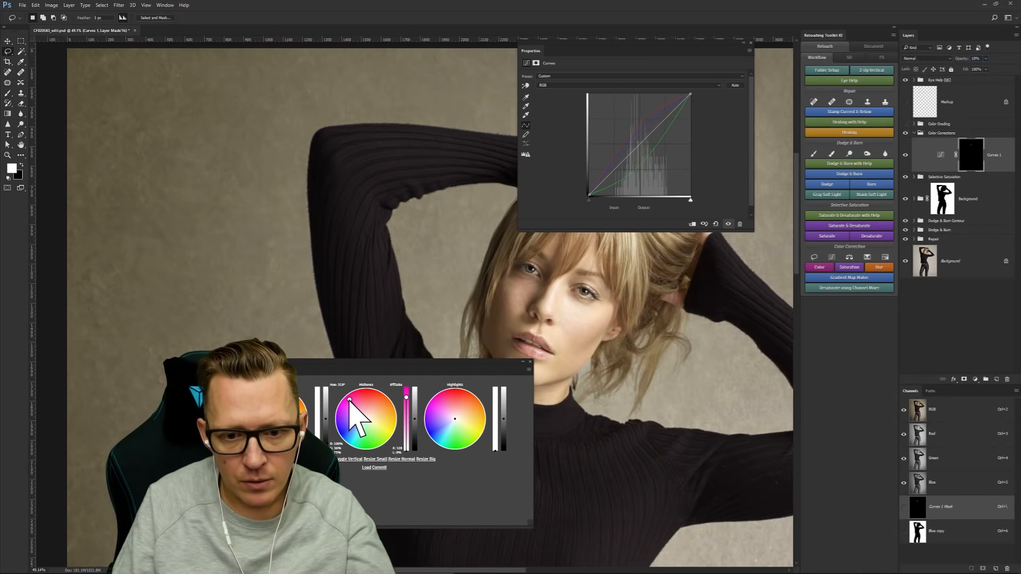
pyautogui.moveTo(349, 400); pyautogui.dragTo(348, 397)
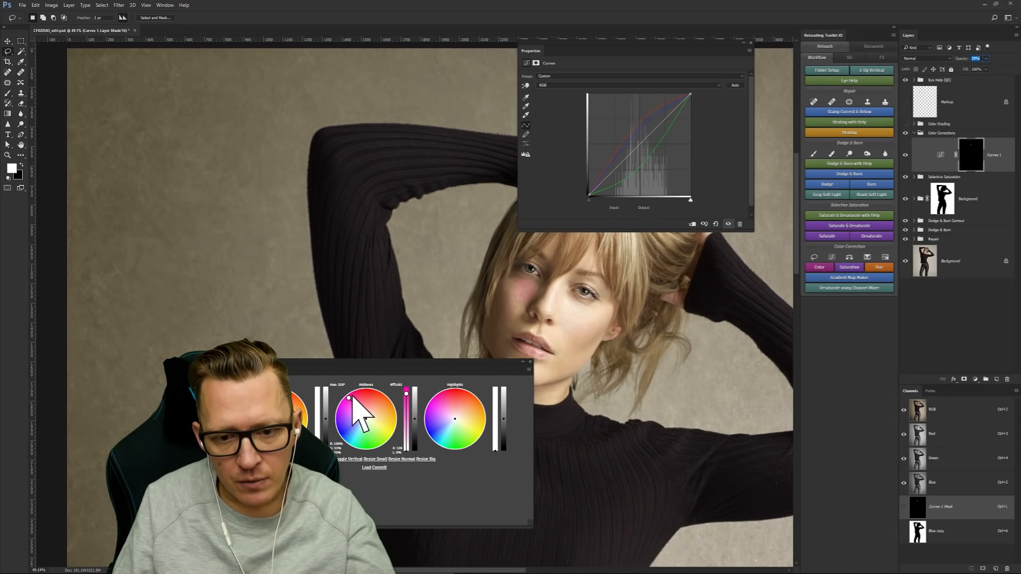
pyautogui.moveTo(351, 394)
pyautogui.mouseDown()
pyautogui.moveTo(390, 391)
pyautogui.moveTo(371, 393)
pyautogui.mouseUp()
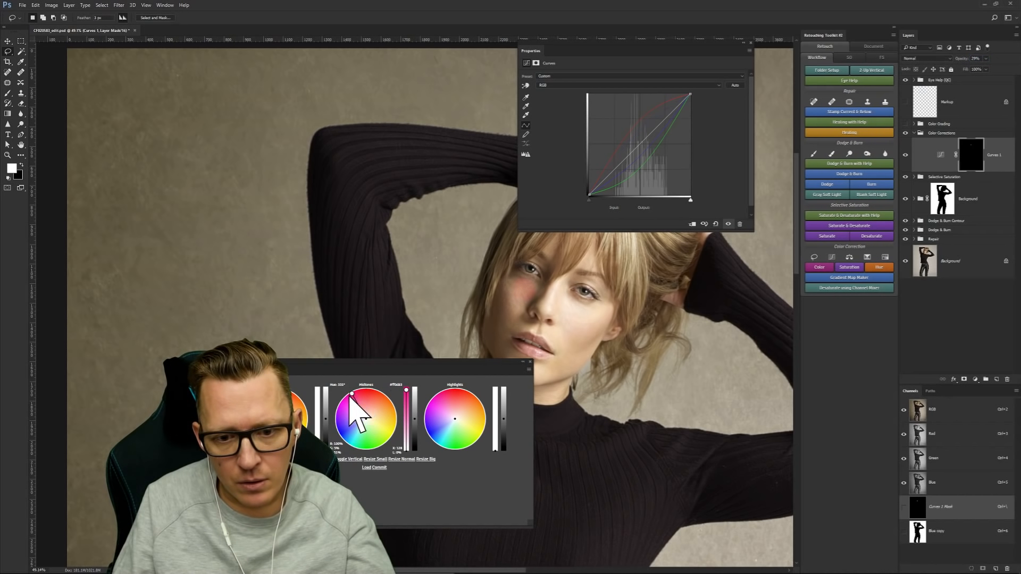
pyautogui.click(351, 394)
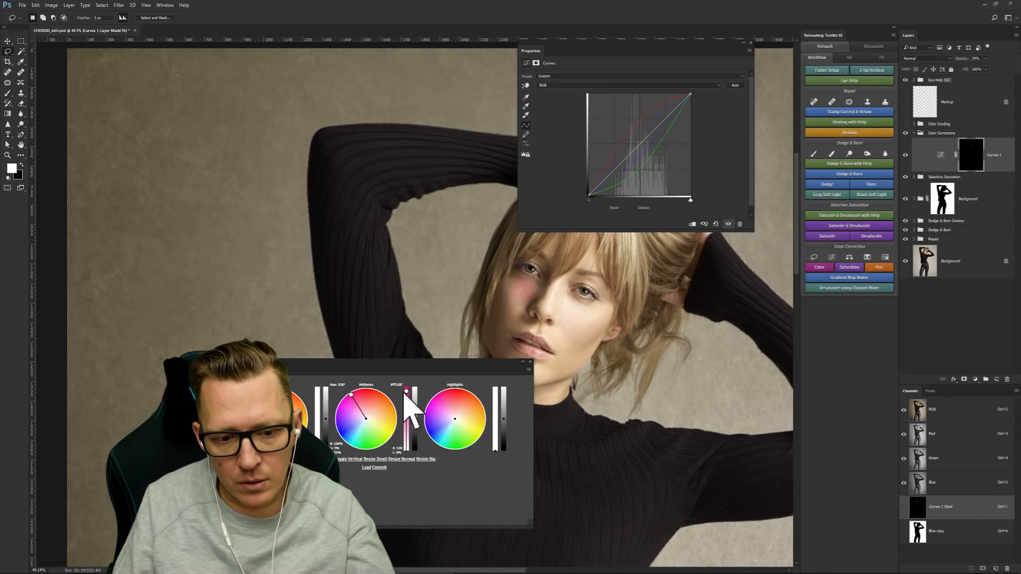
pyautogui.click(529, 362)
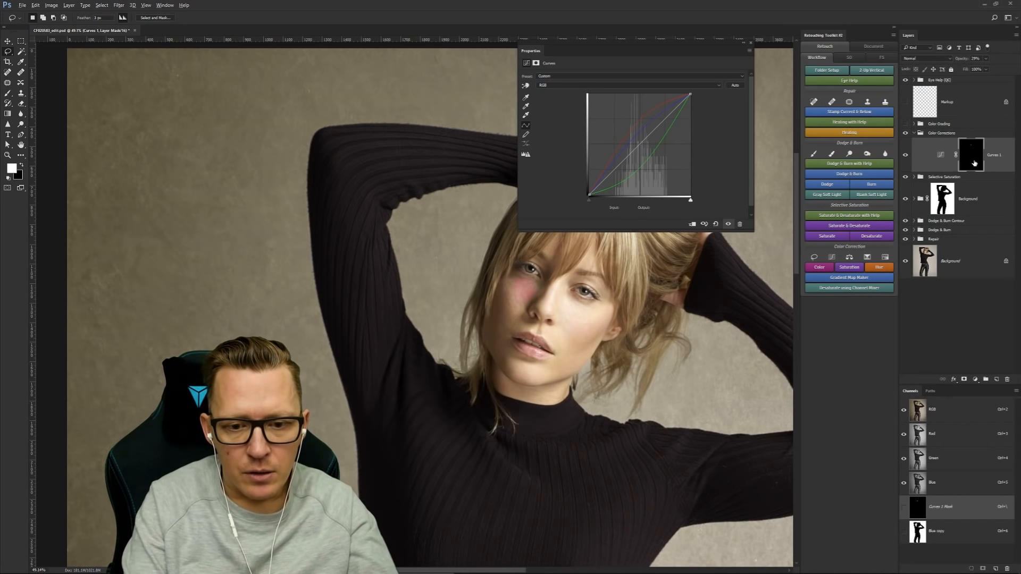
# Step: Turn the Curves mask fully black and softly brush the correction back onto the shadowed cheek in white at 1% flow
pyautogui.hotkey('ctrl', 'i')
pyautogui.hotkey('ctrl', 'i')
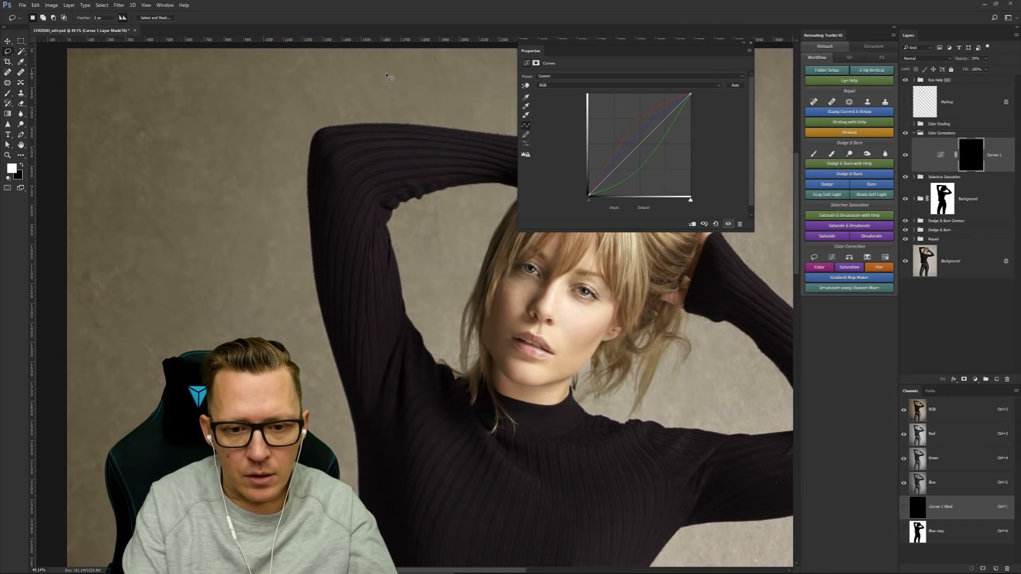
pyautogui.press('b')
pyautogui.press(']')
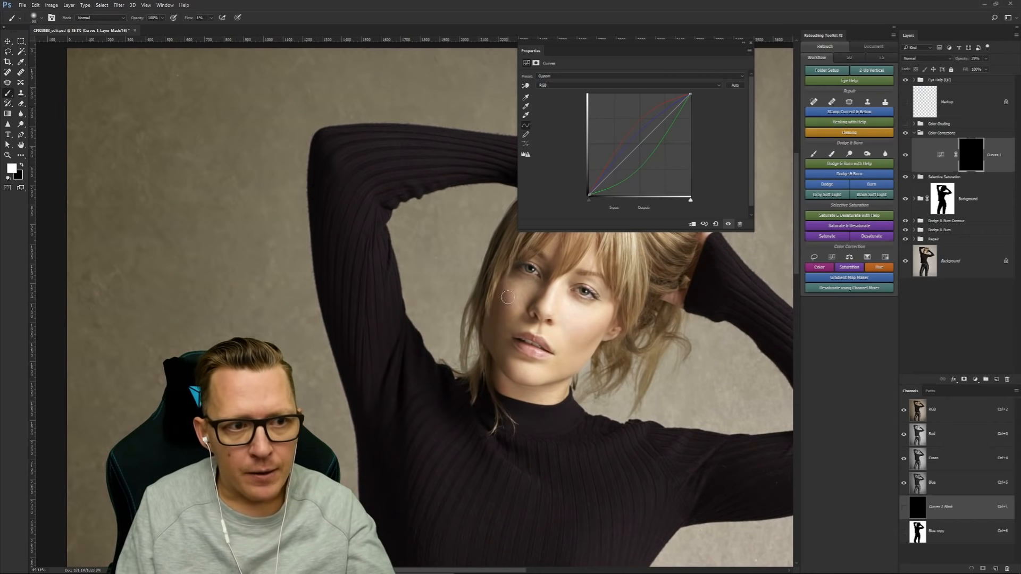
pyautogui.press('[')
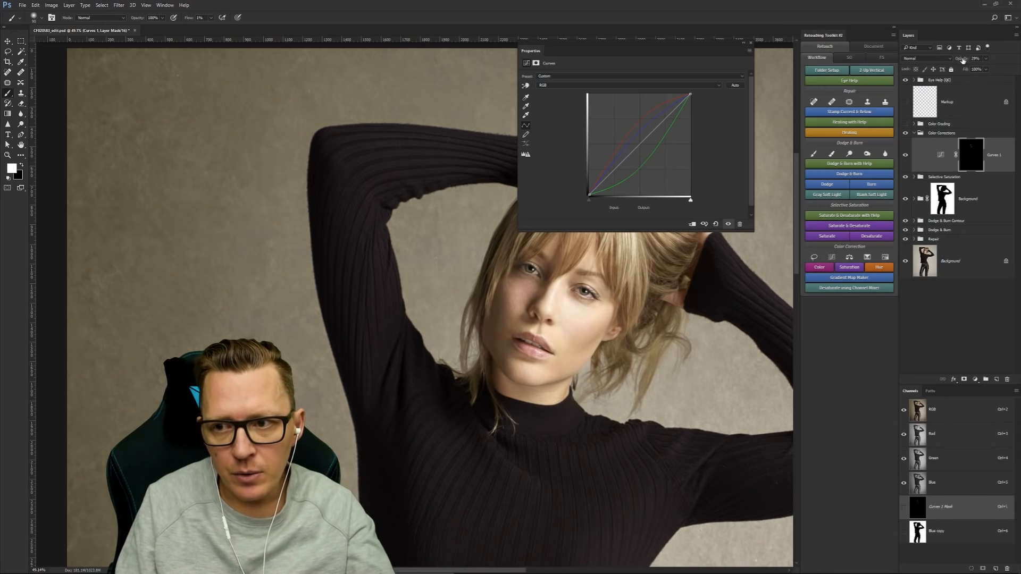
# Step: Lower the Curves layer's opacity to 21% and then slightly further, and check the cheek up close with the correction off and on
pyautogui.write('21')
pyautogui.press('Return')
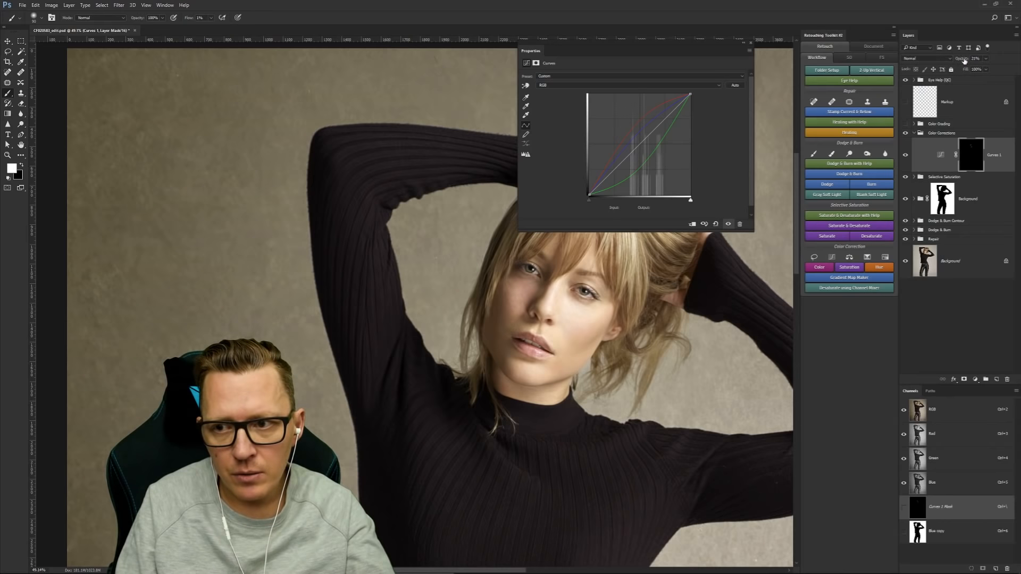
pyautogui.click(905, 156)
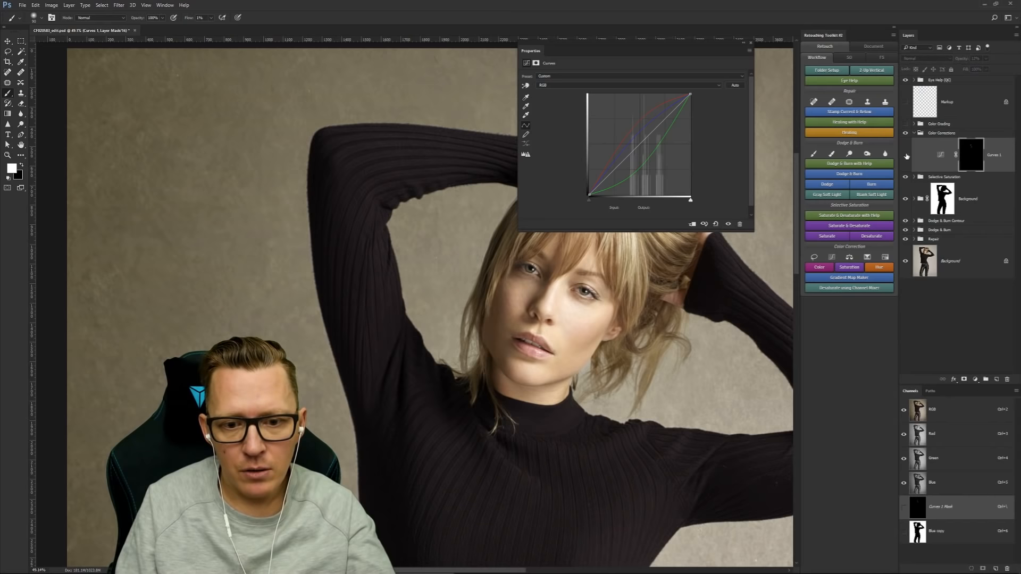
pyautogui.press('z')
pyautogui.moveTo(522, 282); pyautogui.dragTo(616, 297)
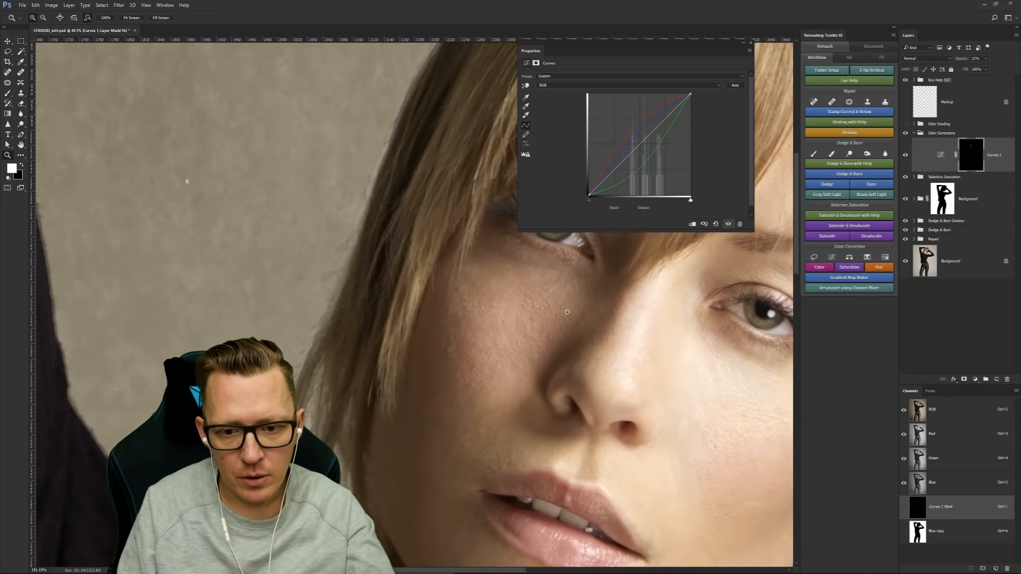
pyautogui.click(750, 43)
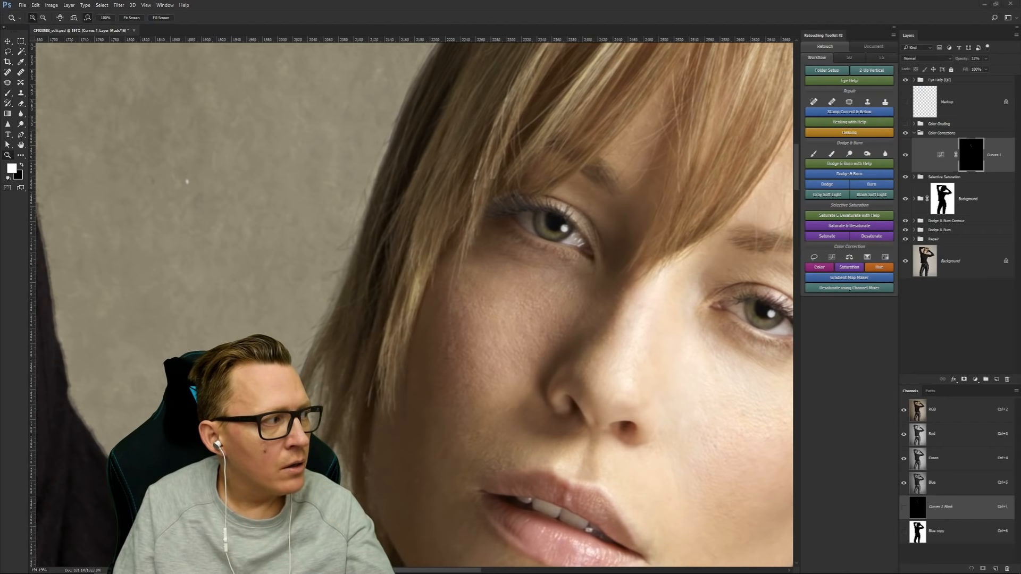
pyautogui.click(939, 158)
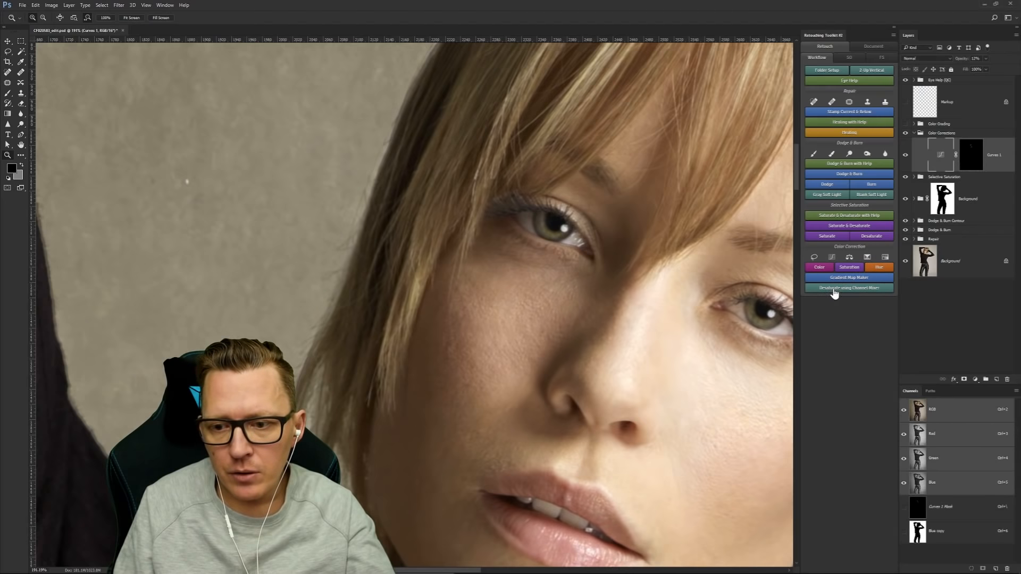
pyautogui.moveTo(645, 353); pyautogui.dragTo(569, 354)
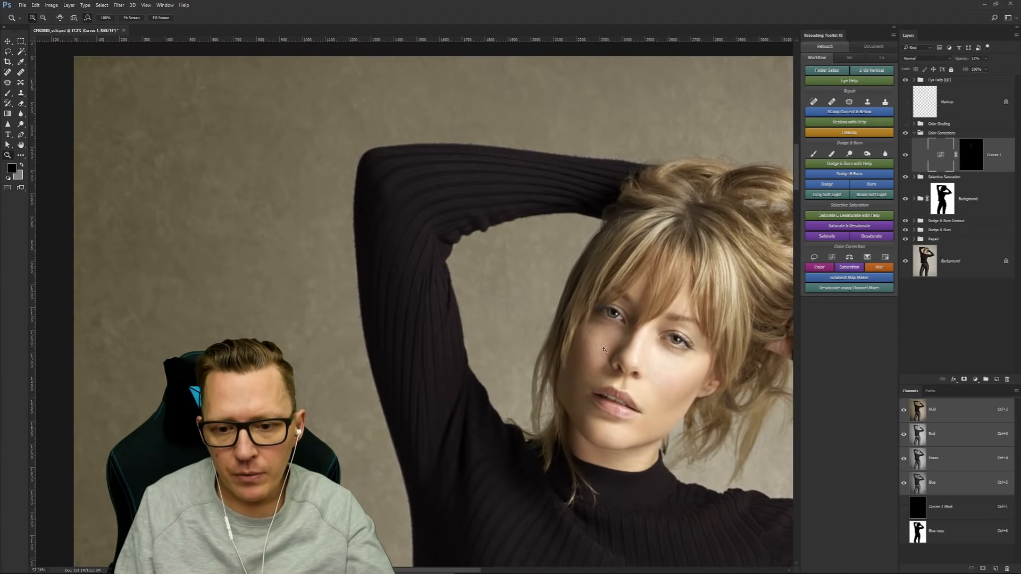
pyautogui.moveTo(647, 379); pyautogui.dragTo(520, 337)
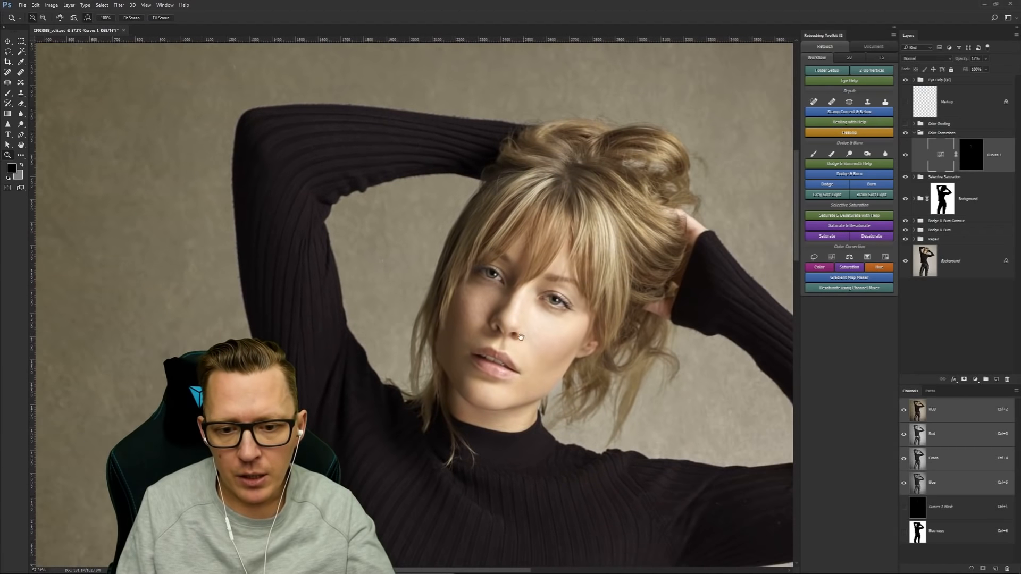
pyautogui.click(848, 278)
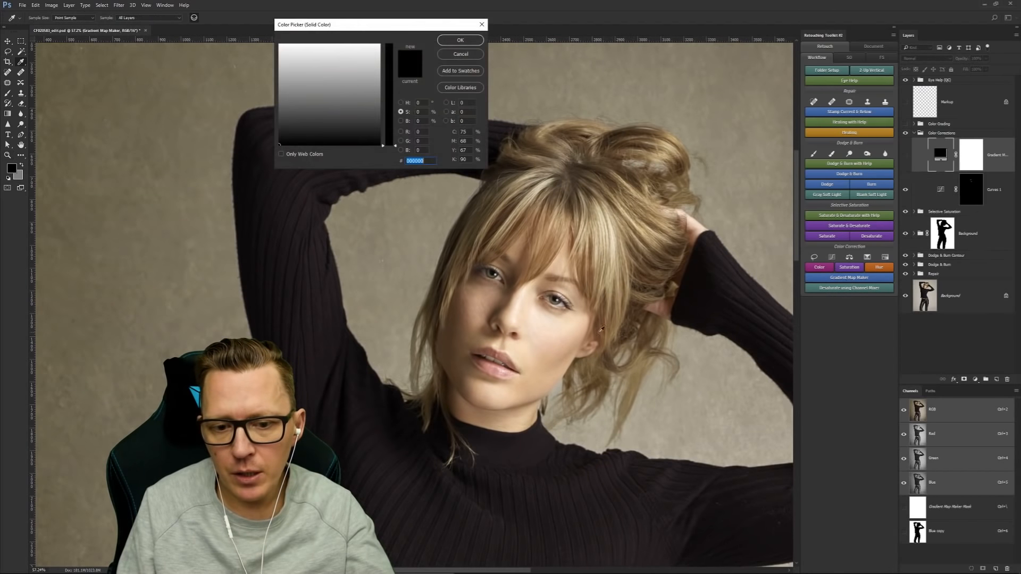
pyautogui.click(514, 307)
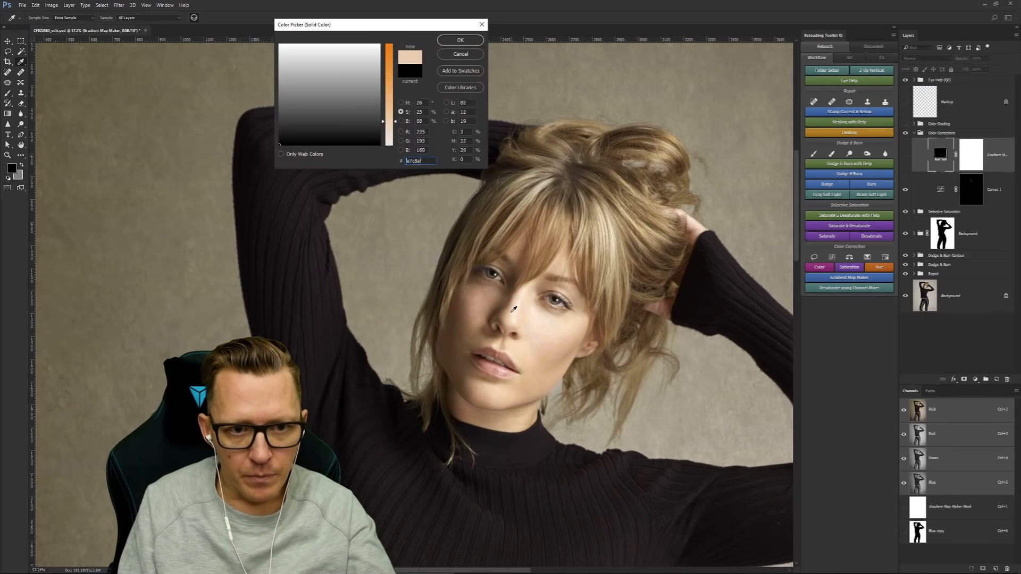
pyautogui.click(401, 120)
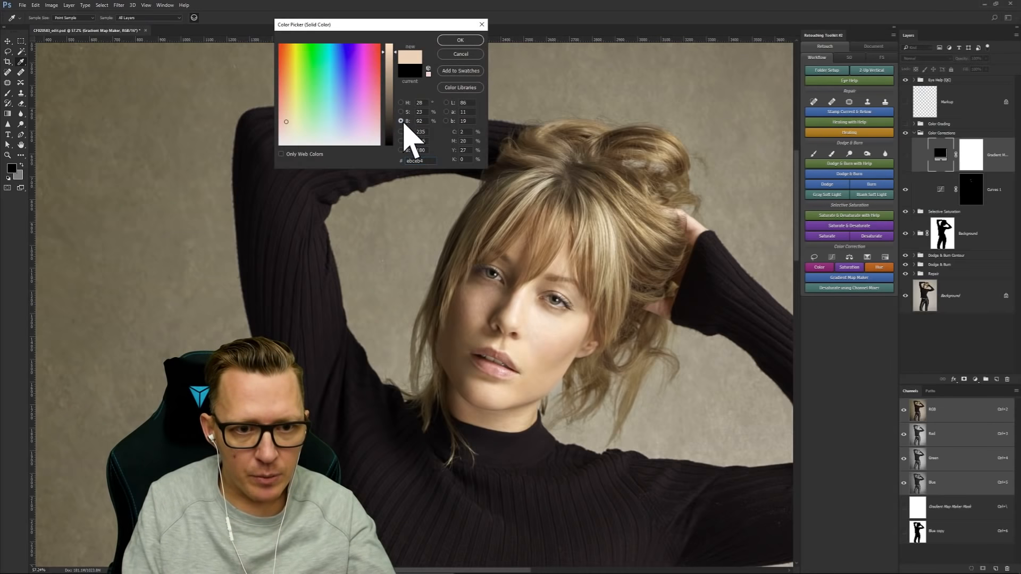
pyautogui.click(515, 310)
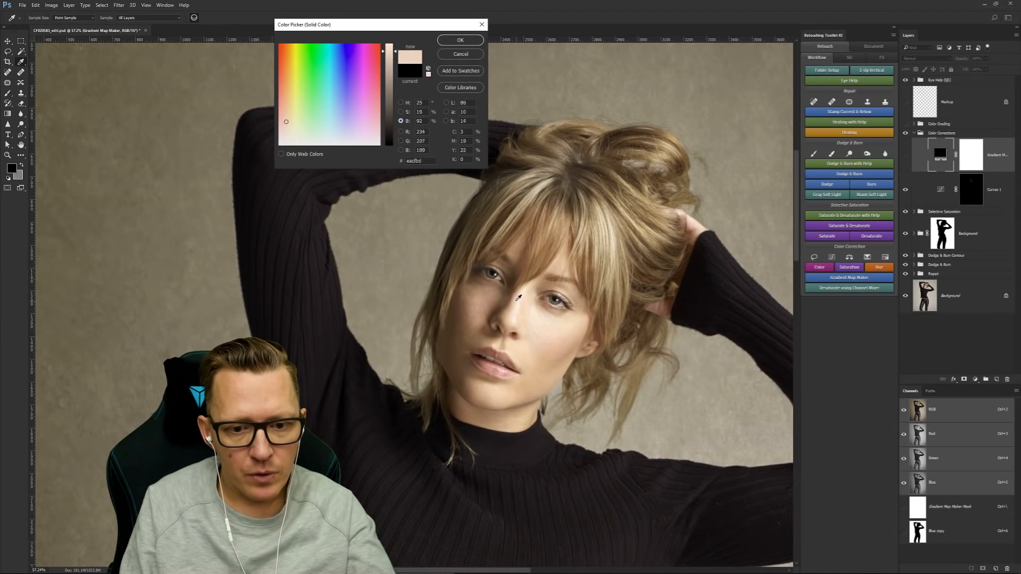
pyautogui.moveTo(515, 300); pyautogui.dragTo(515, 299)
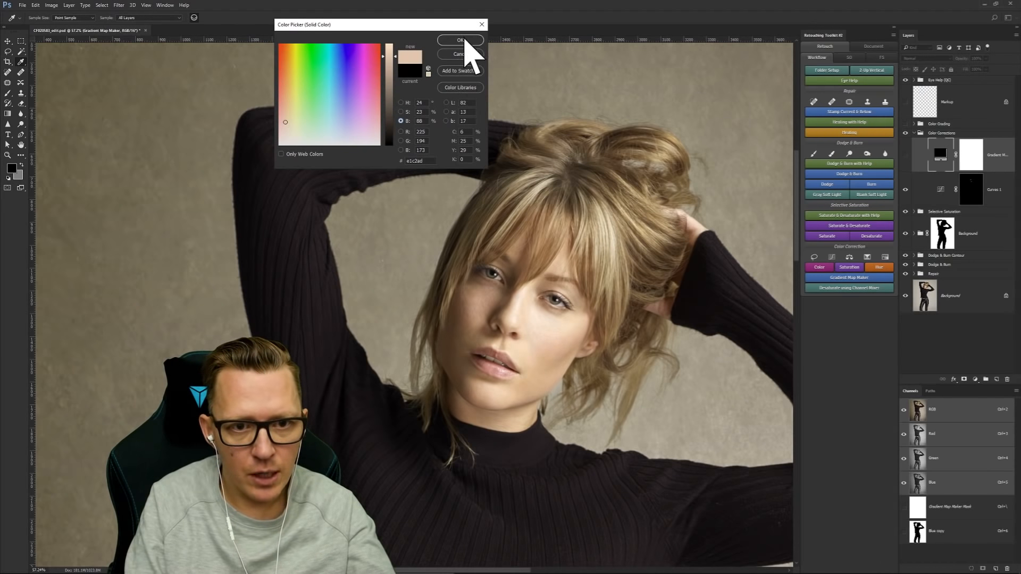
pyautogui.click(460, 54)
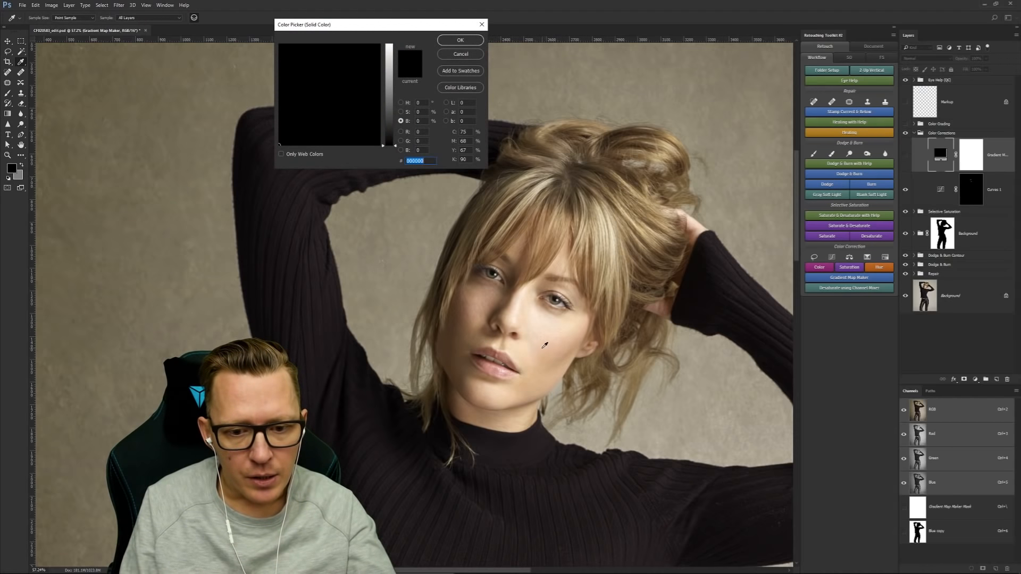
pyautogui.click(543, 349)
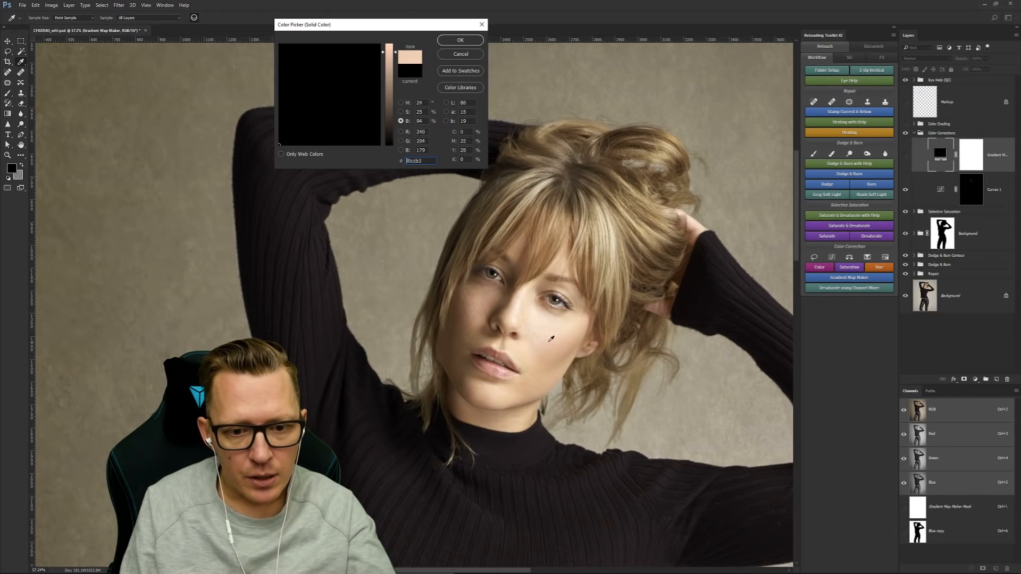
pyautogui.moveTo(549, 341); pyautogui.dragTo(482, 307)
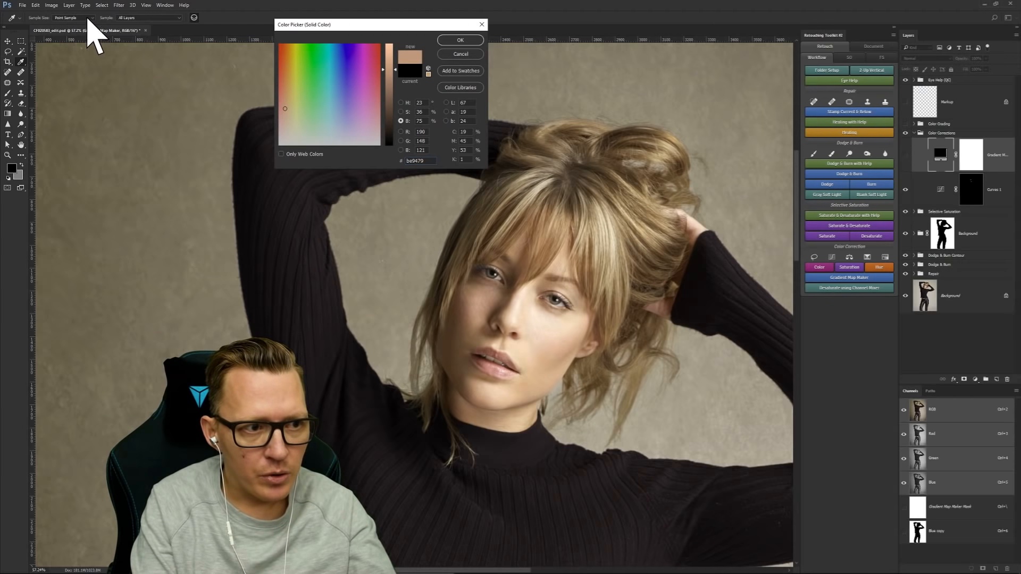
pyautogui.click(451, 54)
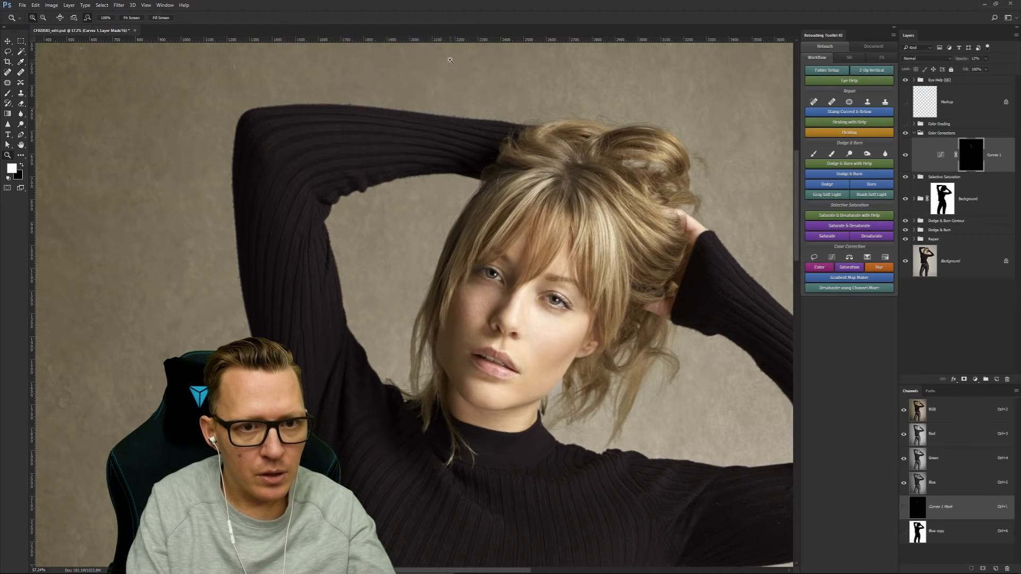
pyautogui.press('Return')
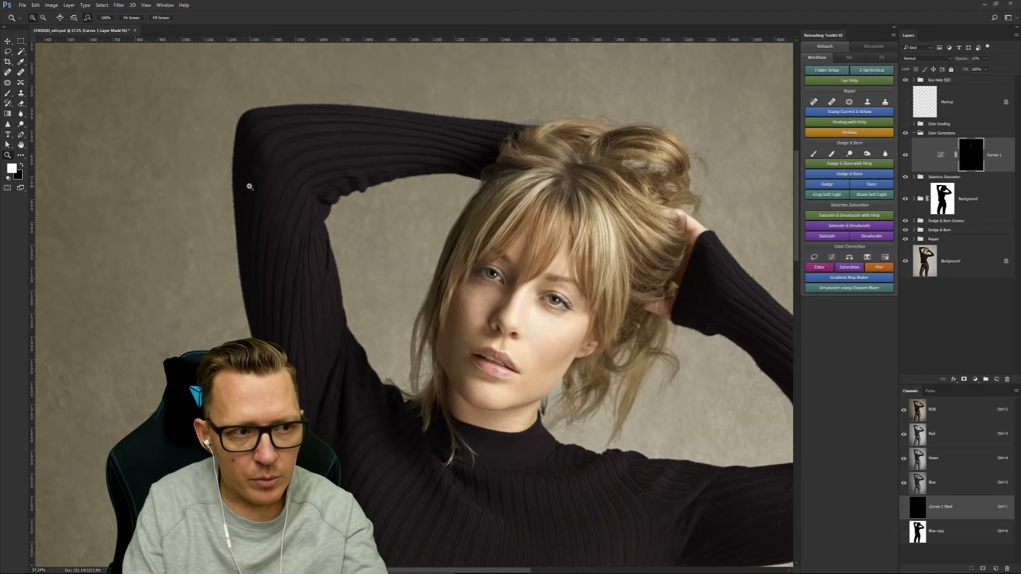
# Step: Set the Eyedropper tool's sample size to 5 by 5 Average
pyautogui.click(21, 62)
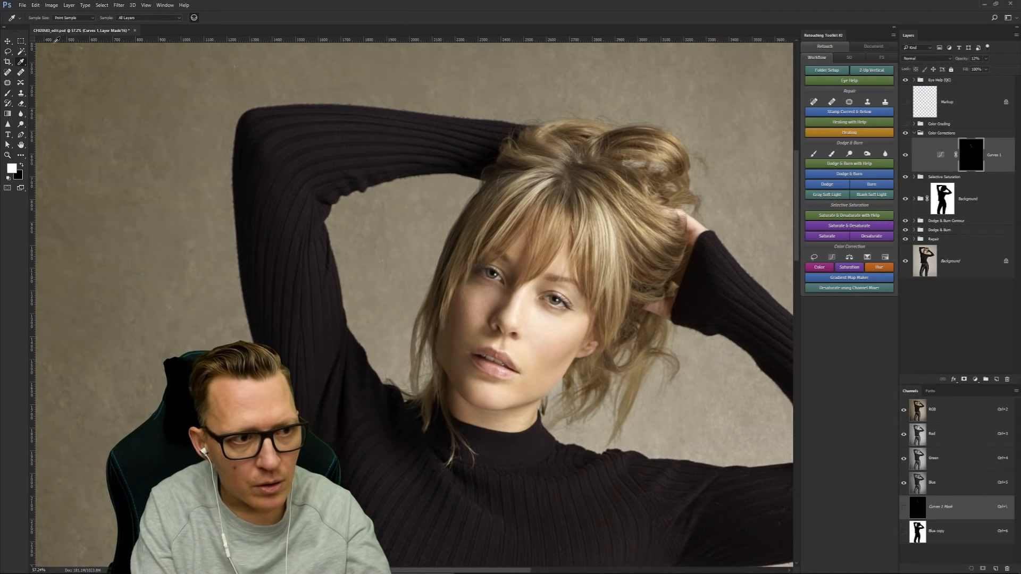
pyautogui.click(83, 18)
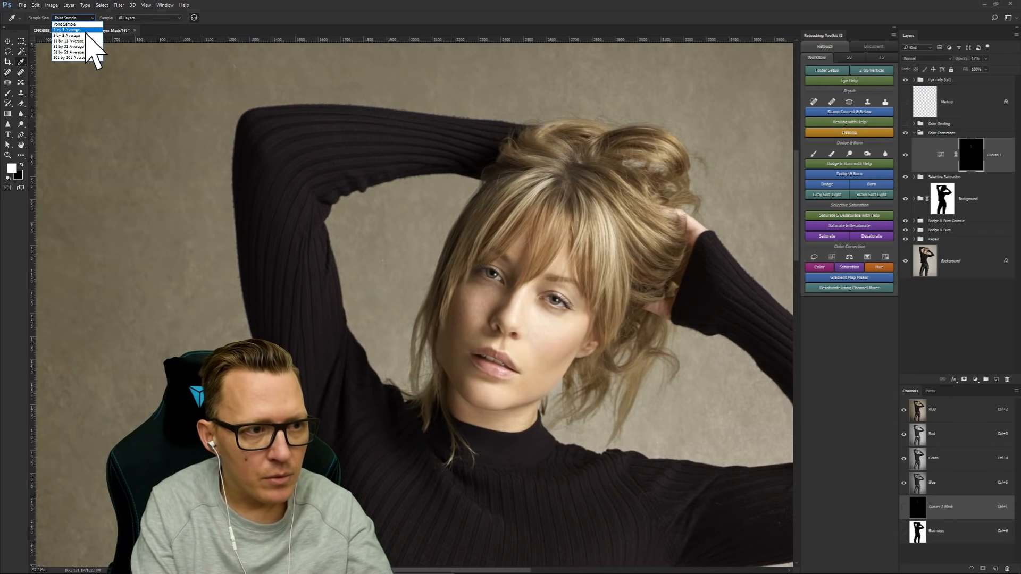
pyautogui.click(85, 35)
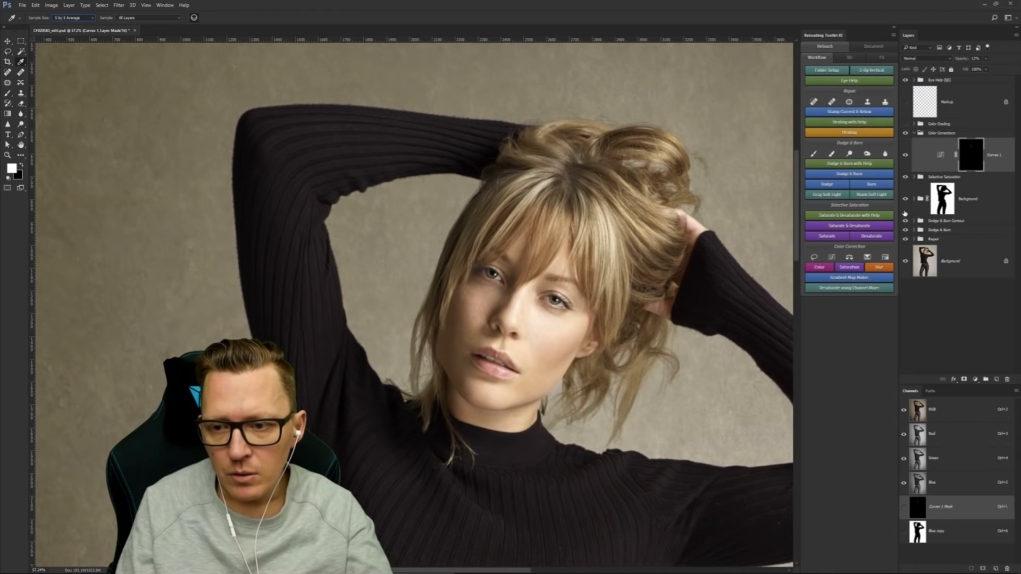
# Step: Start the Gradient Map Maker and sample the bright skin on the nose bridge as its first color, about RGB 214, 177, 149
pyautogui.click(842, 278)
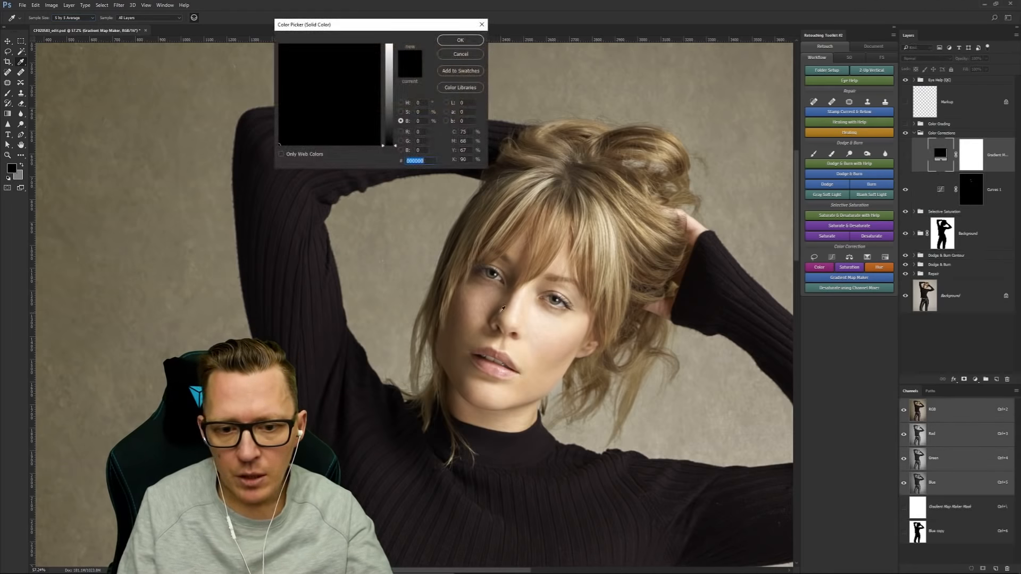
pyautogui.click(516, 301)
pyautogui.click(517, 301)
pyautogui.click(514, 302)
pyautogui.click(515, 302)
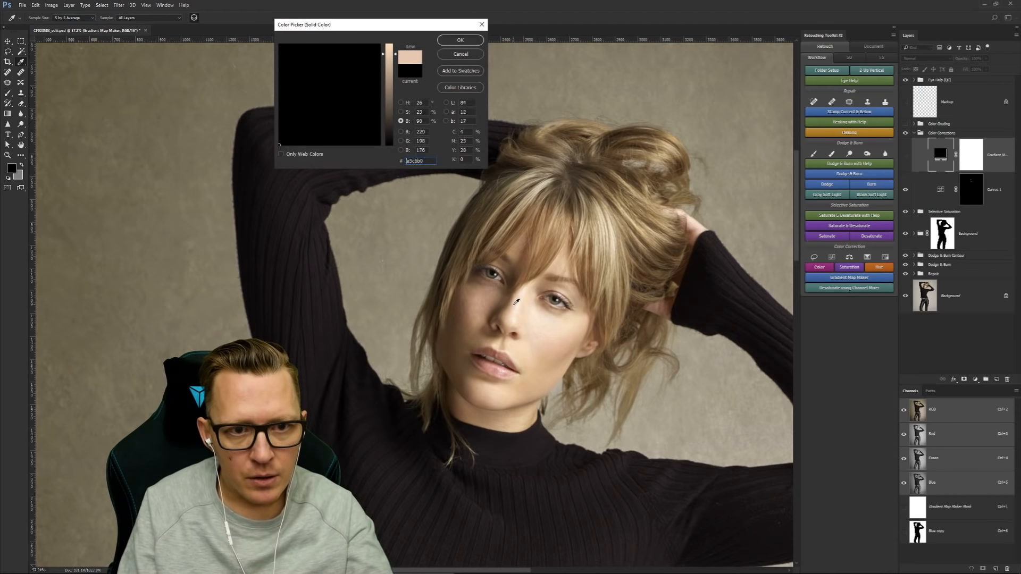
pyautogui.click(517, 301)
pyautogui.click(514, 306)
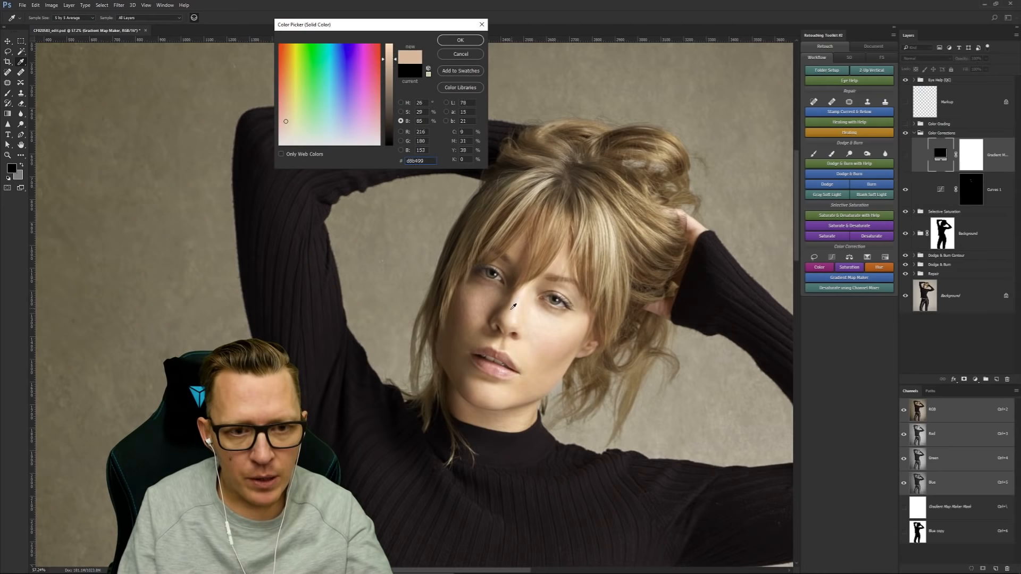
pyautogui.click(513, 305)
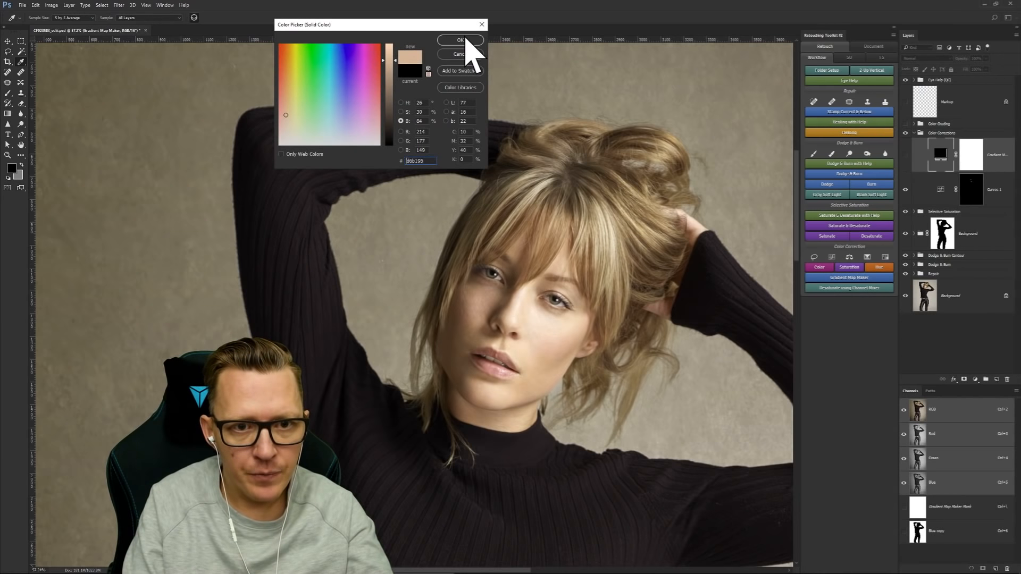
# Step: Sample the midtone below the shaded eye and a dark brown at the cheek's edge, and accept black as the gradient map's last color
pyautogui.click(480, 298)
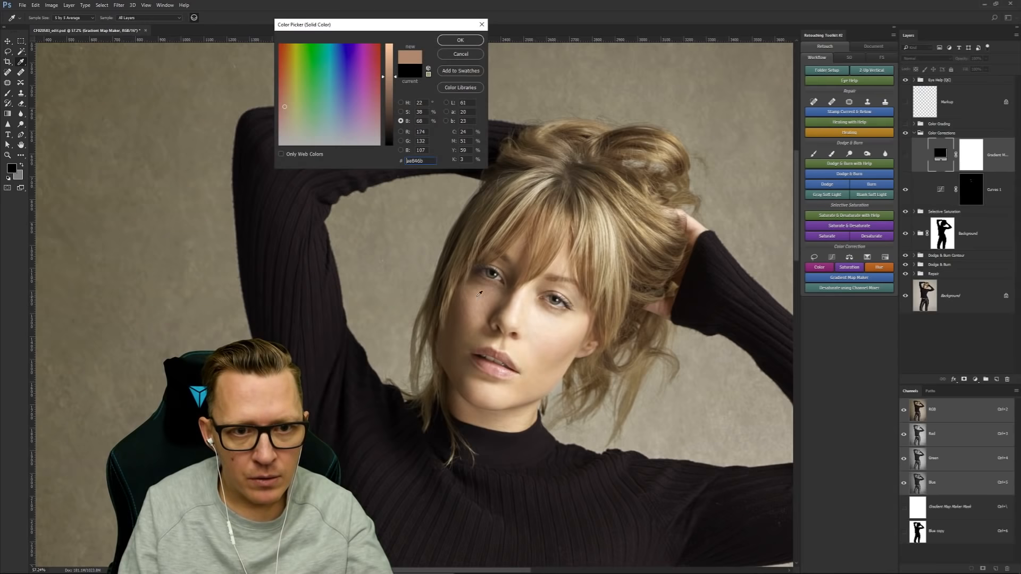
pyautogui.click(461, 40)
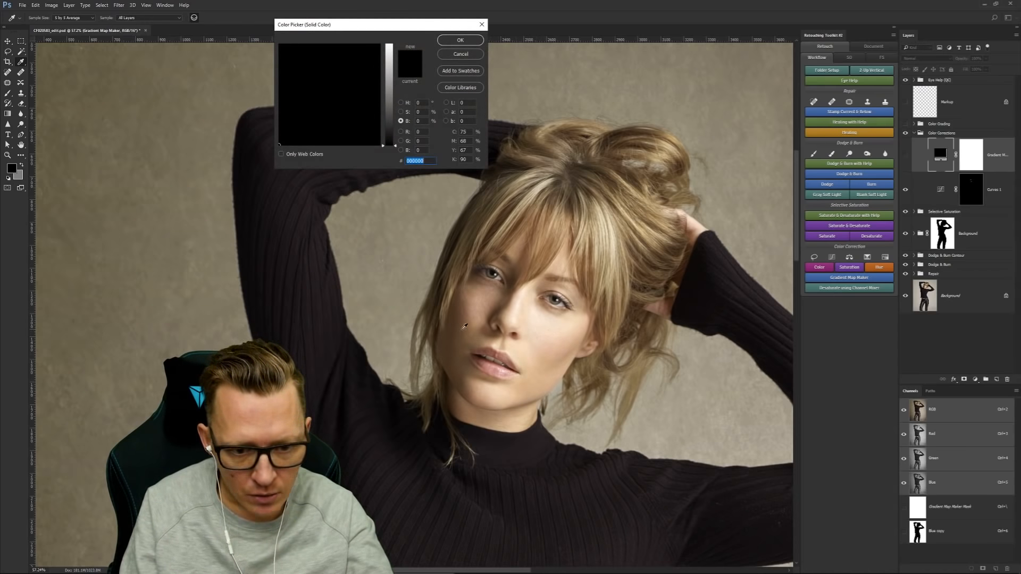
pyautogui.click(460, 319)
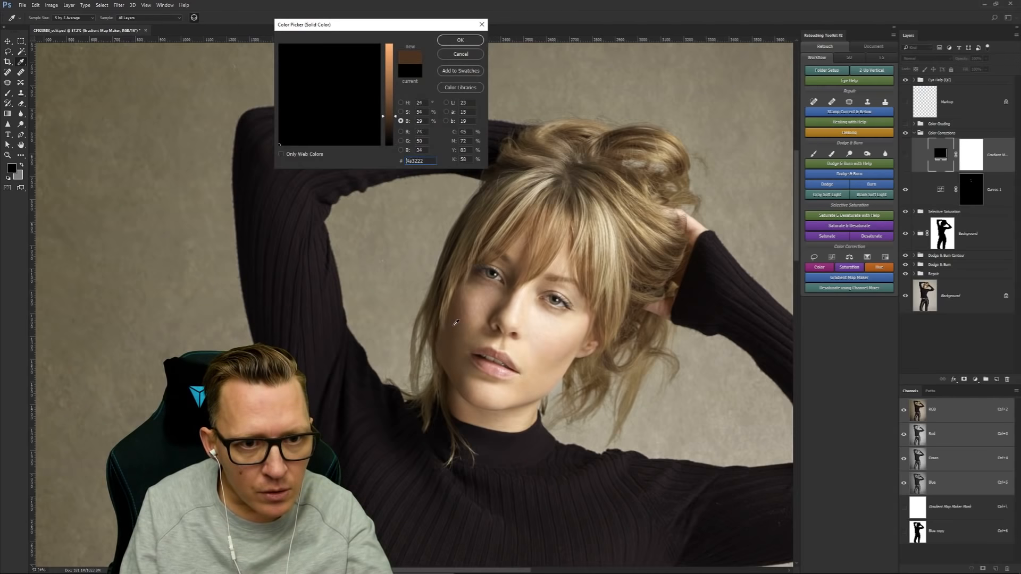
pyautogui.moveTo(457, 323); pyautogui.dragTo(460, 322)
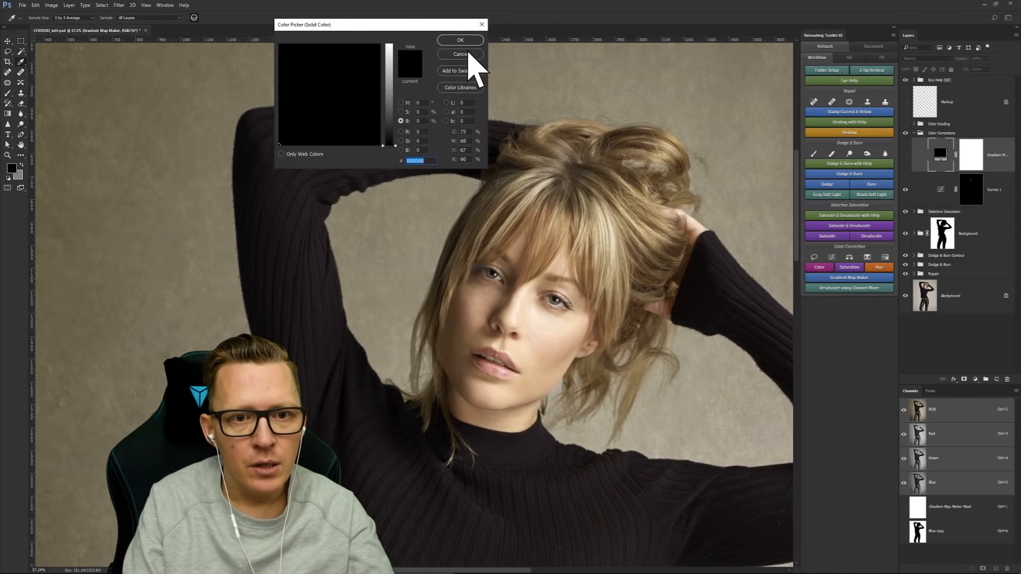
pyautogui.click(462, 41)
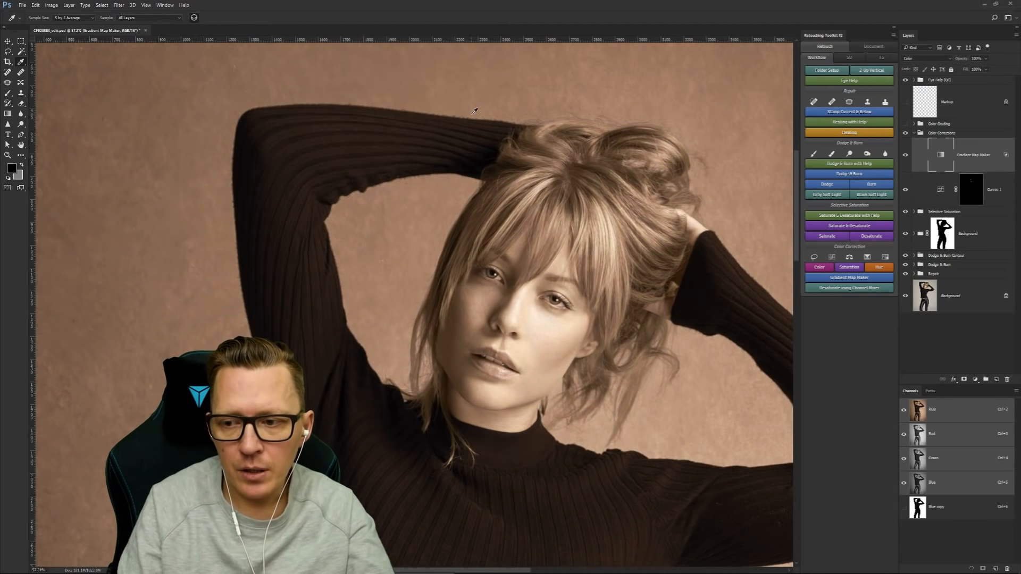
# Step: Add a black mask to the gradient map layer and ready an enlarged white brush
pyautogui.keyDown('alt'); pyautogui.click(963, 379); pyautogui.keyUp('alt')
pyautogui.press('b')
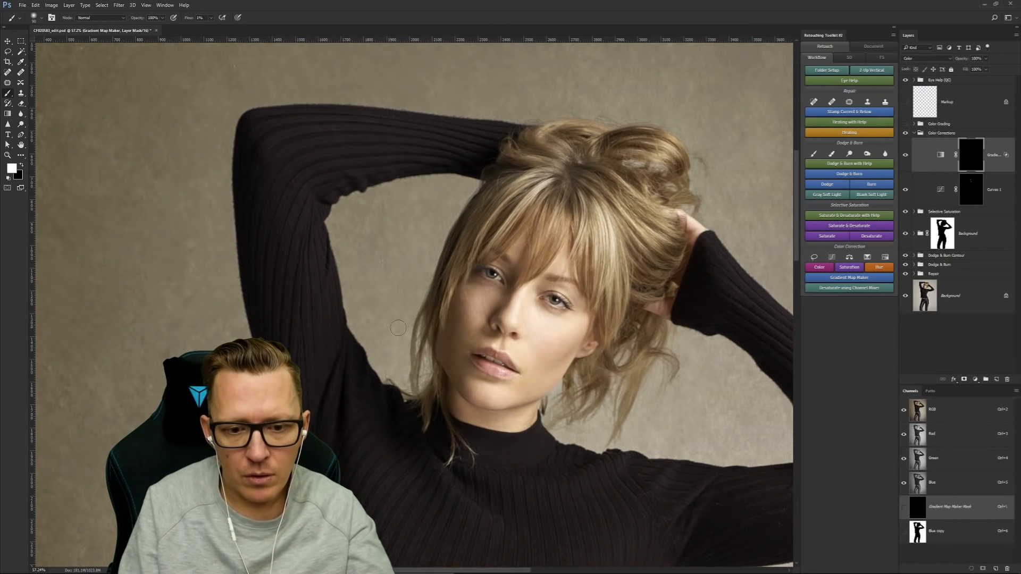
pyautogui.press(']')
pyautogui.press(']')
pyautogui.press(']')
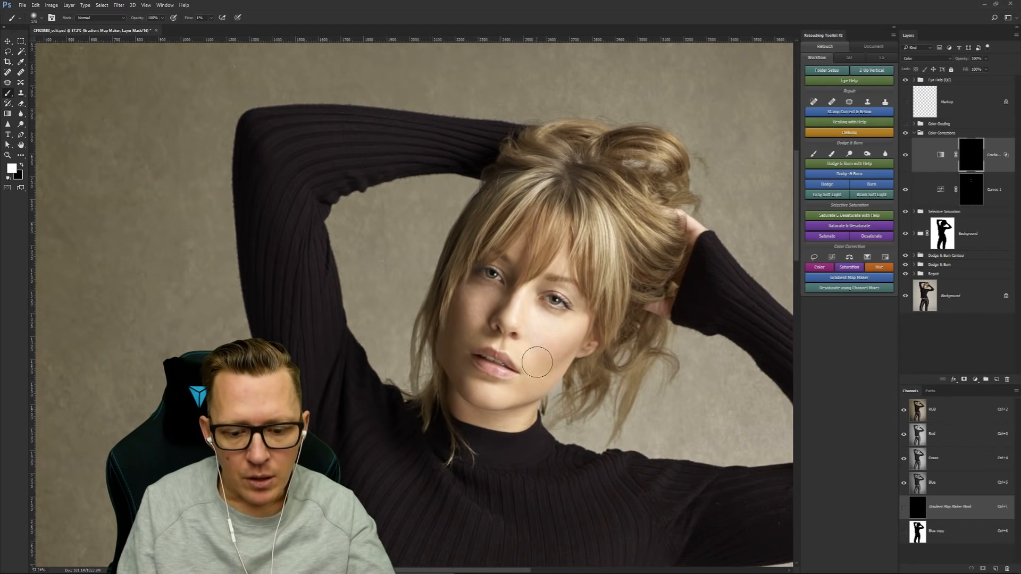
# Step: Lasso a freehand area across the nose and both cheeks, fill it with white on the gradient map's mask, and deselect
pyautogui.press('l')
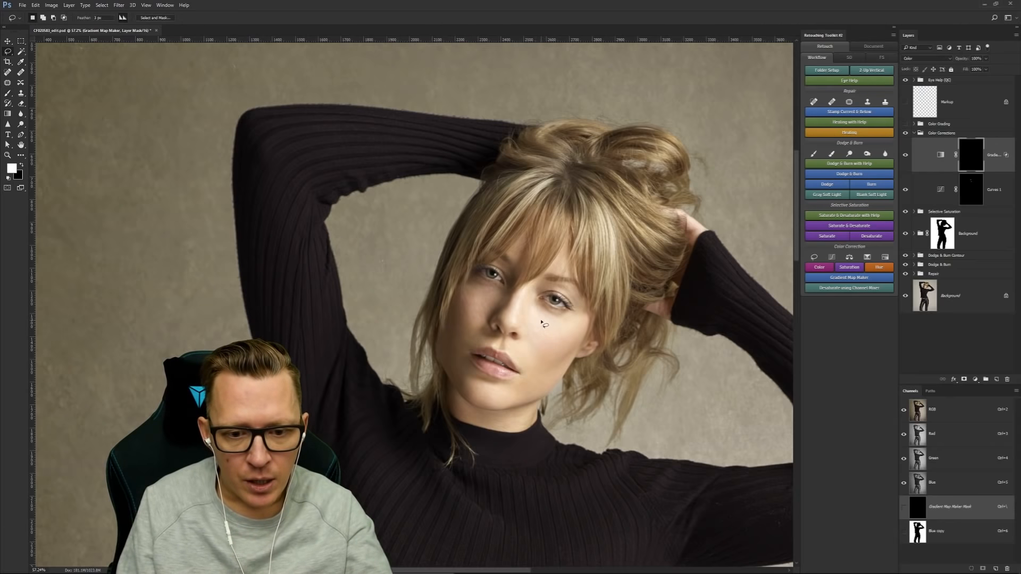
pyautogui.moveTo(551, 332)
pyautogui.mouseDown()
pyautogui.moveTo(501, 293)
pyautogui.moveTo(463, 301)
pyautogui.moveTo(526, 347)
pyautogui.moveTo(554, 320)
pyautogui.mouseUp()
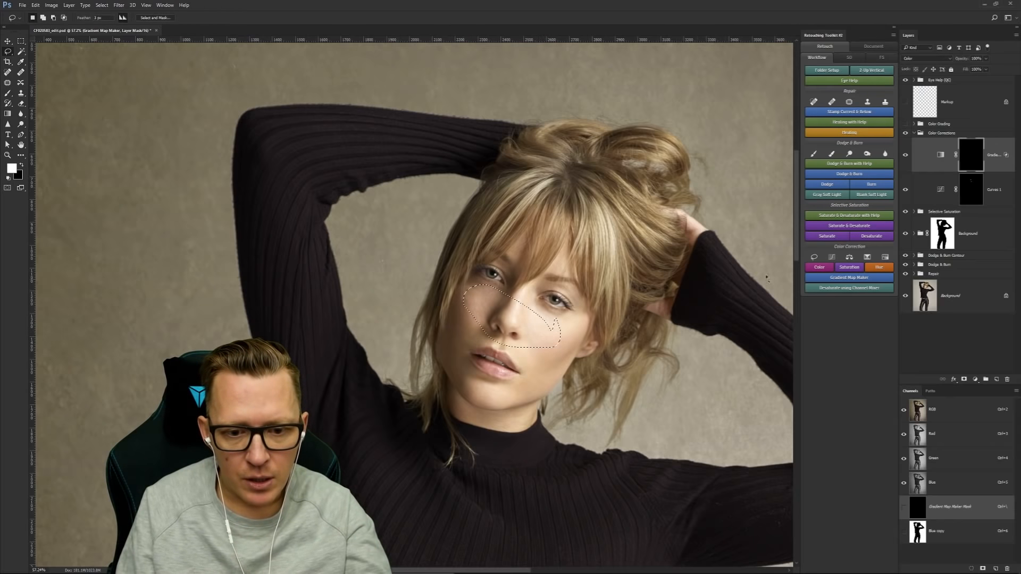
pyautogui.hotkey('alt', 'BackSpace')
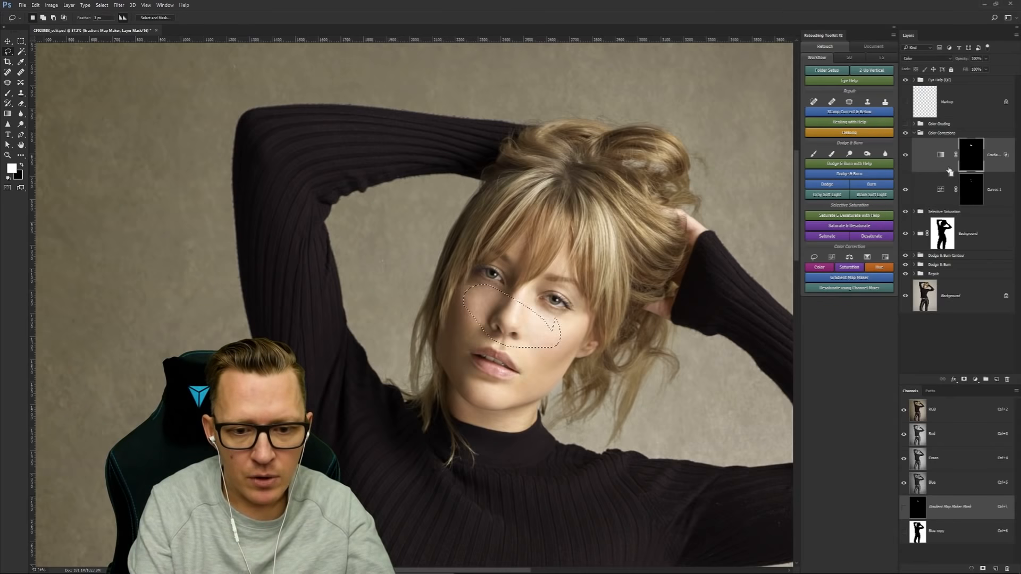
pyautogui.hotkey('ctrl', 'd')
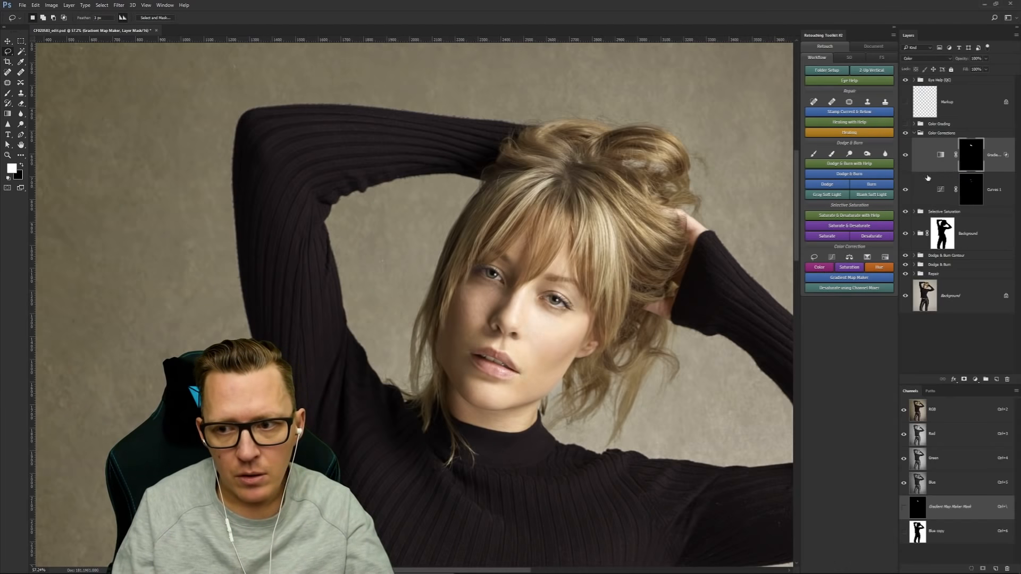
# Step: Compare the skin color on the nose and cheeks with the gradient map layer repeatedly hidden and shown
pyautogui.click(905, 155)
pyautogui.click(905, 155)
pyautogui.click(905, 155)
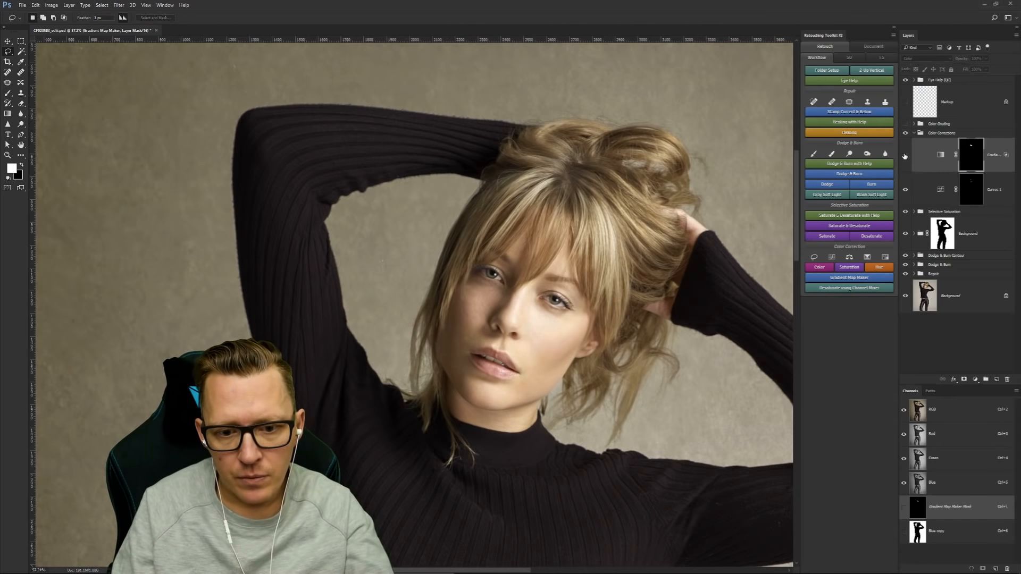
pyautogui.click(904, 155)
pyautogui.click(905, 155)
pyautogui.click(905, 155)
pyautogui.click(905, 155)
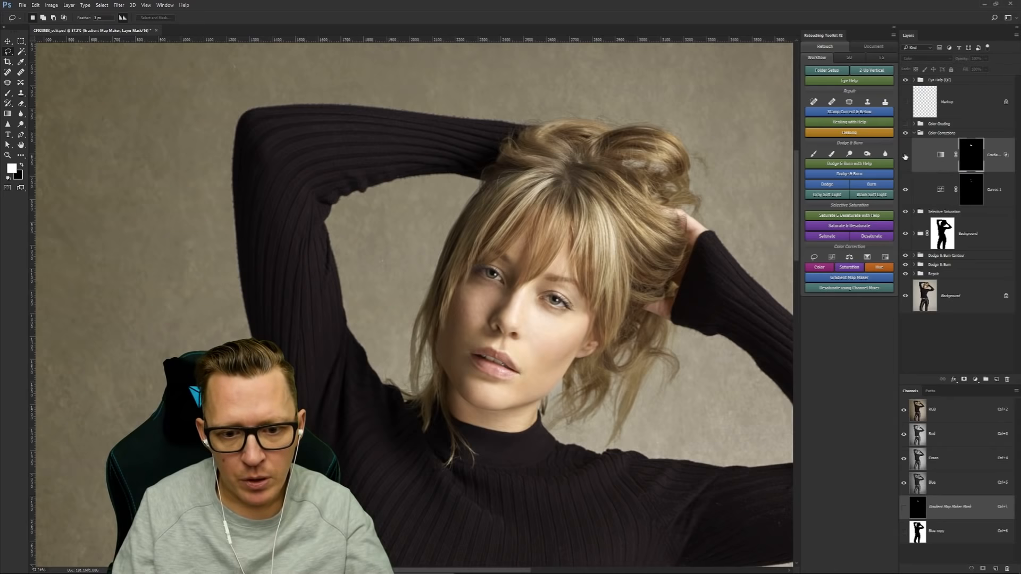
pyautogui.click(905, 154)
pyautogui.click(904, 155)
pyautogui.click(905, 155)
pyautogui.click(905, 154)
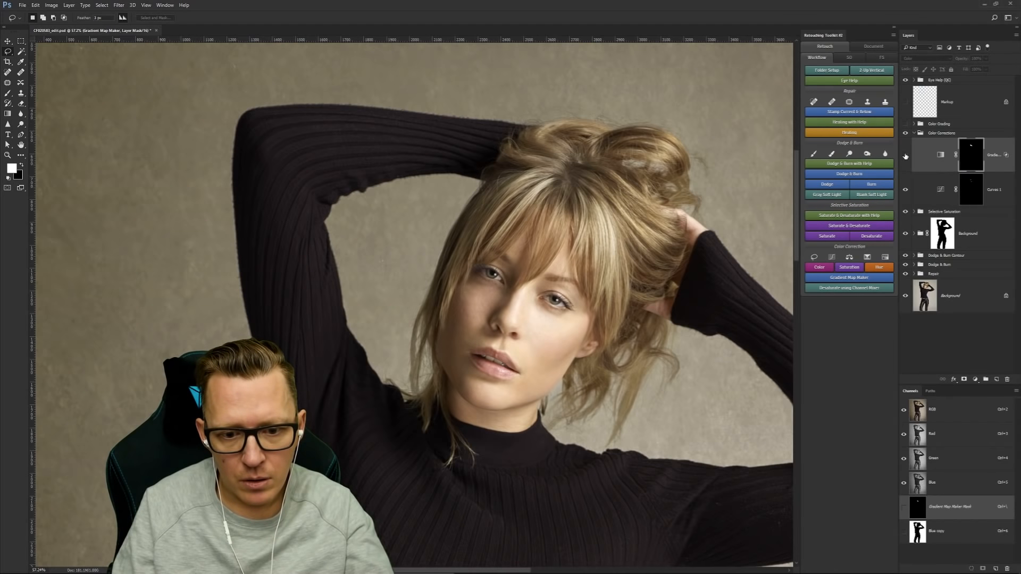
pyautogui.click(905, 154)
pyautogui.click(905, 155)
pyautogui.click(905, 155)
pyautogui.click(905, 154)
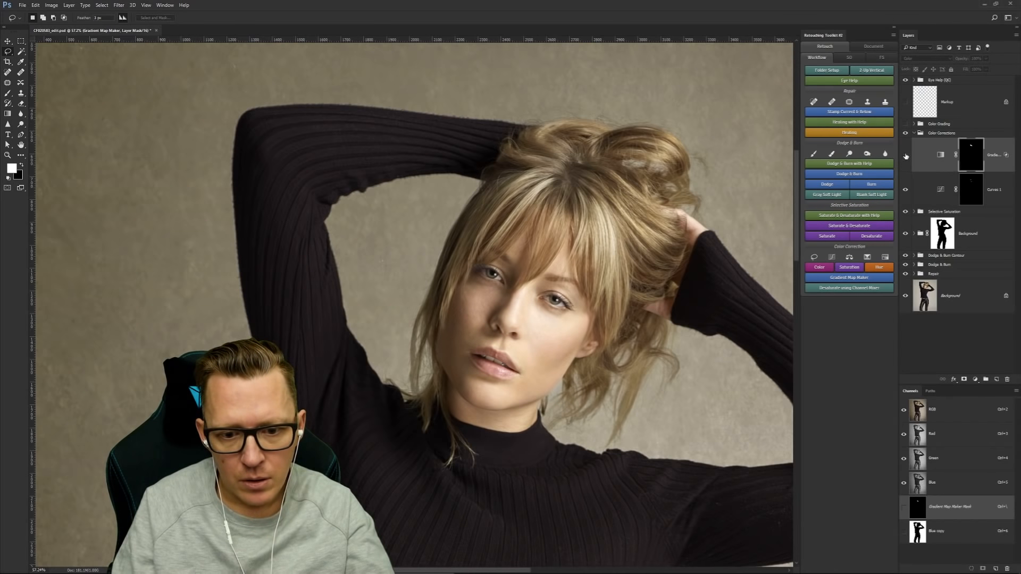
# Step: Raise the saturation of the gradient map's dark brown stop at location 22 to 62% and accept the edited gradient
pyautogui.click(905, 156)
pyautogui.click(906, 155)
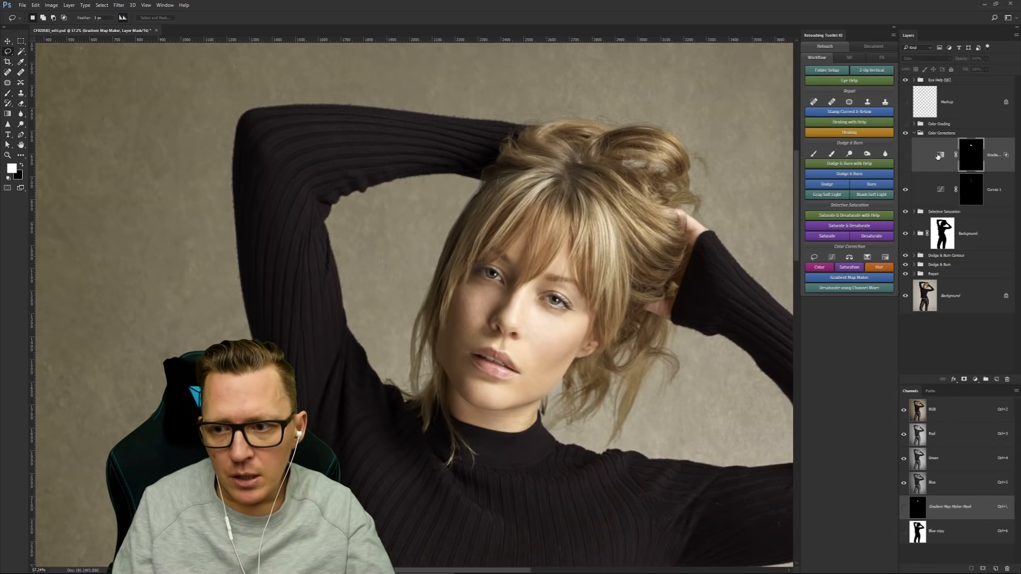
pyautogui.click(906, 155)
pyautogui.doubleClick(940, 154)
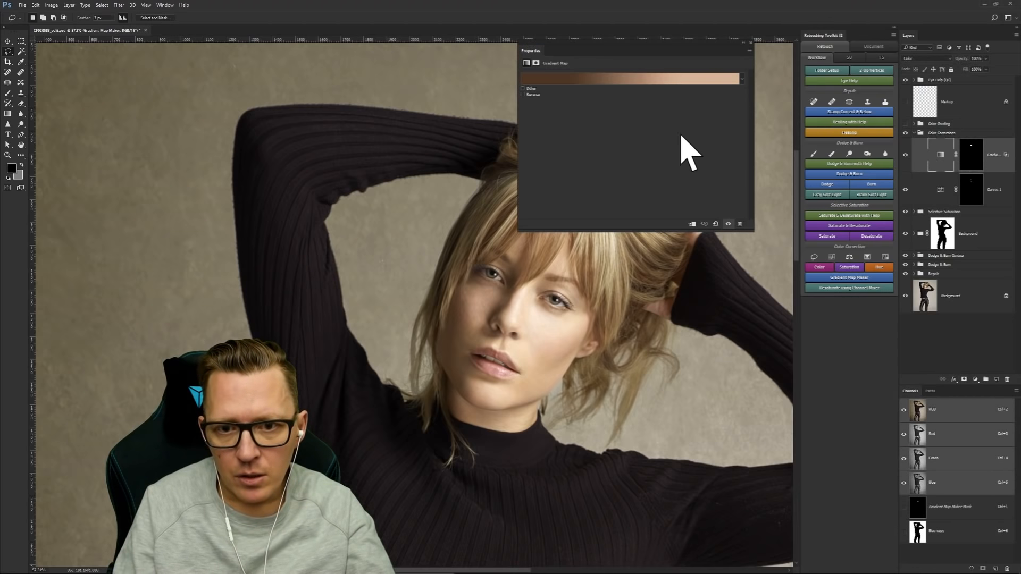
pyautogui.click(621, 80)
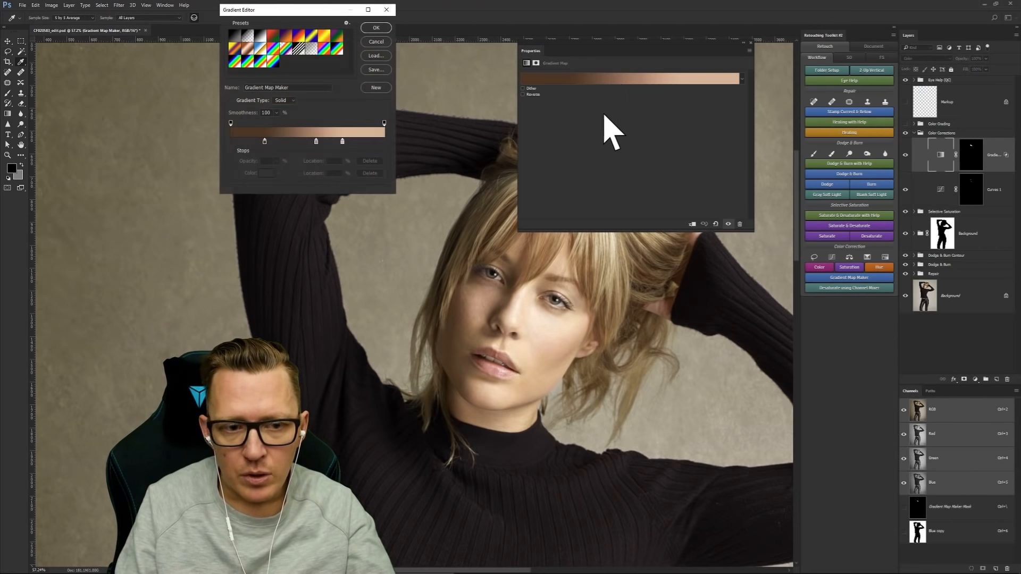
pyautogui.click(265, 142)
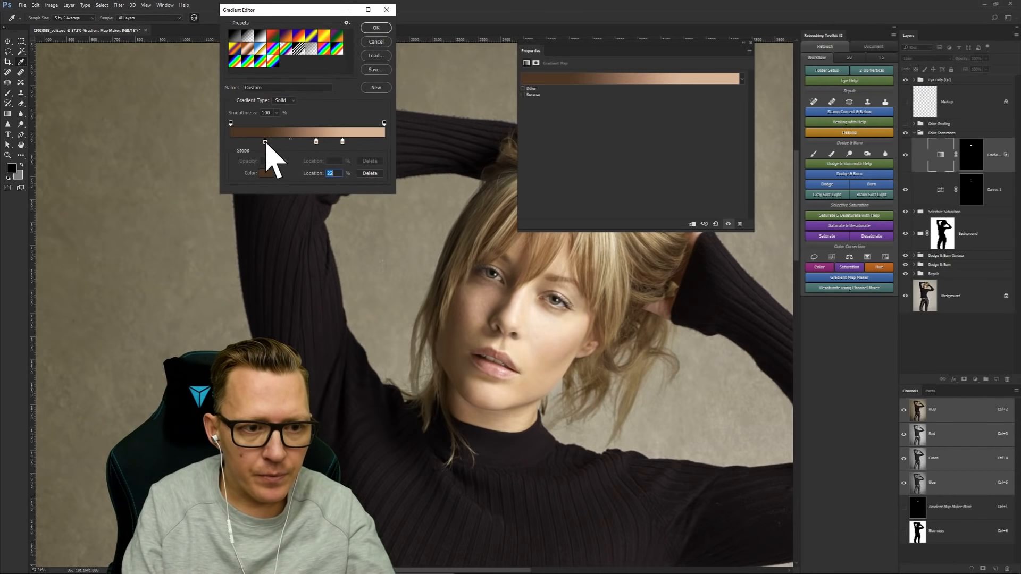
pyautogui.click(267, 172)
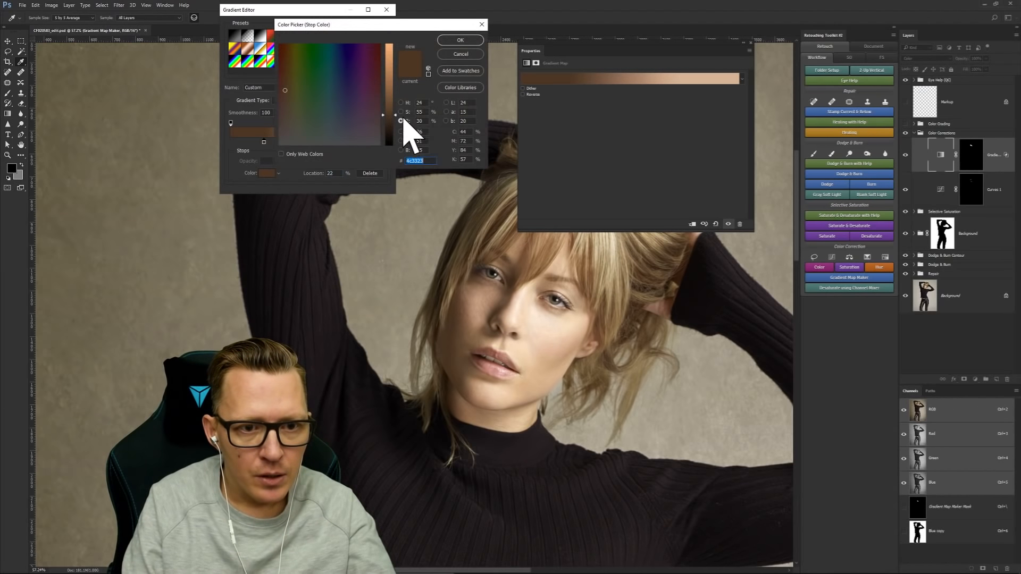
pyautogui.click(402, 111)
pyautogui.click(389, 83)
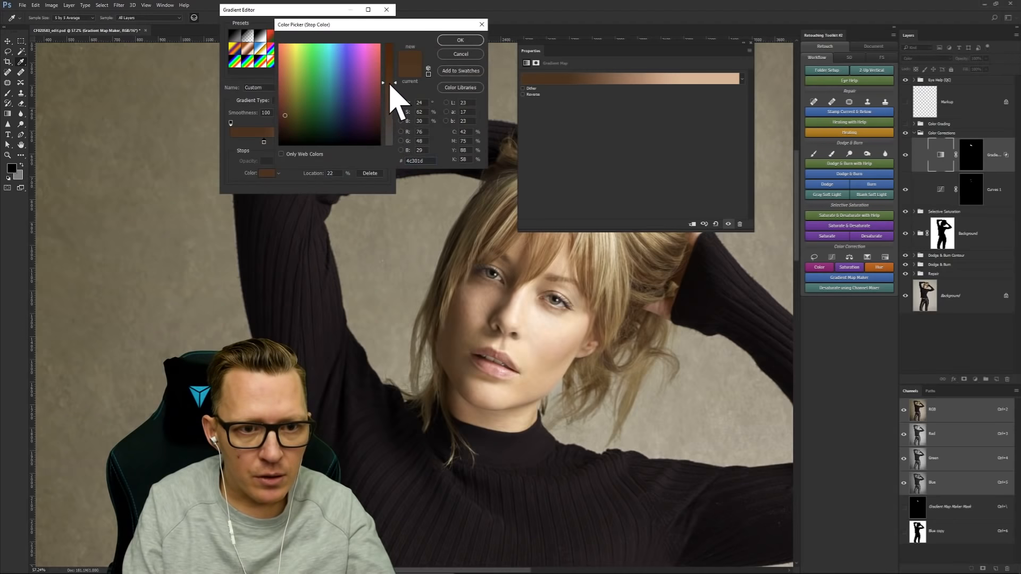
pyautogui.click(458, 41)
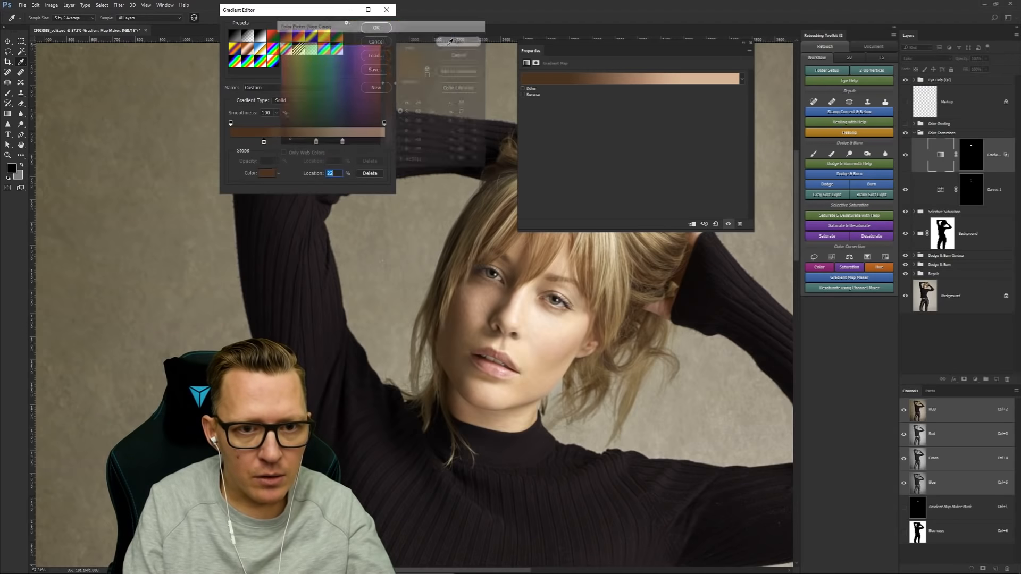
pyautogui.click(378, 30)
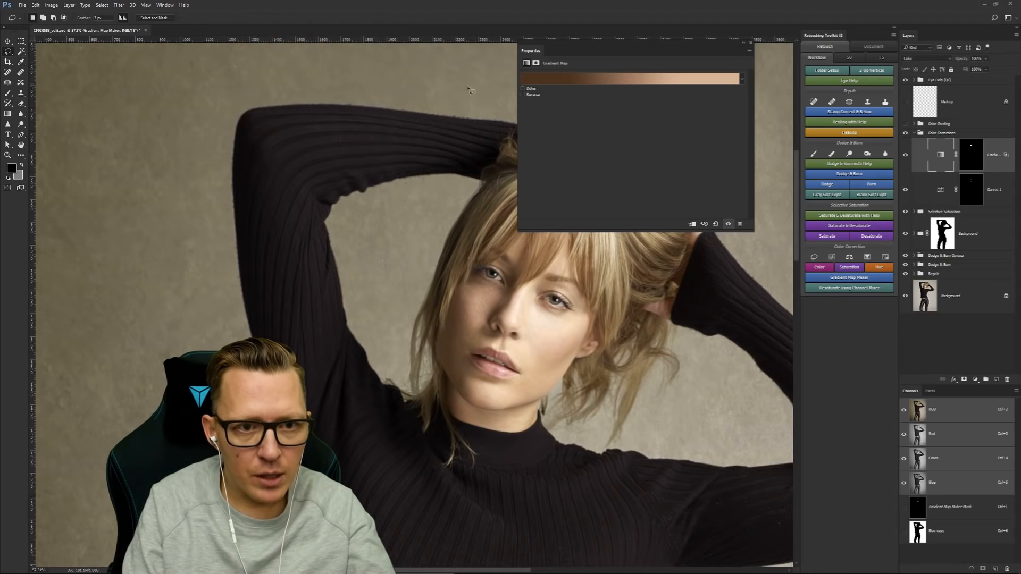
pyautogui.click(750, 42)
# Step: Clear the white area from the gradient map layer's mask so it is solid black
pyautogui.press('l')
pyautogui.click(974, 160)
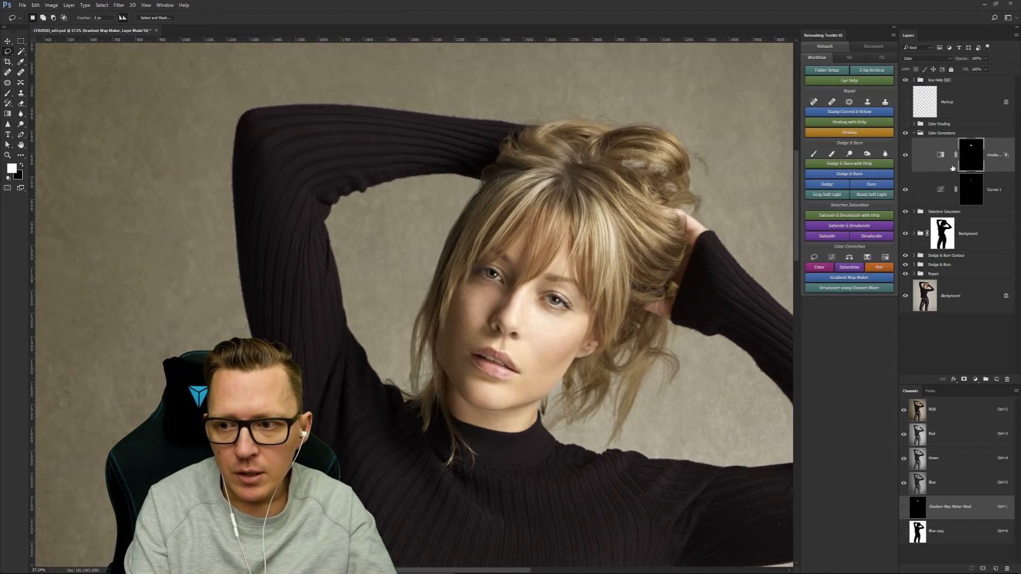
pyautogui.hotkey('ctrl', 'i')
pyautogui.hotkey('ctrl', 'i')
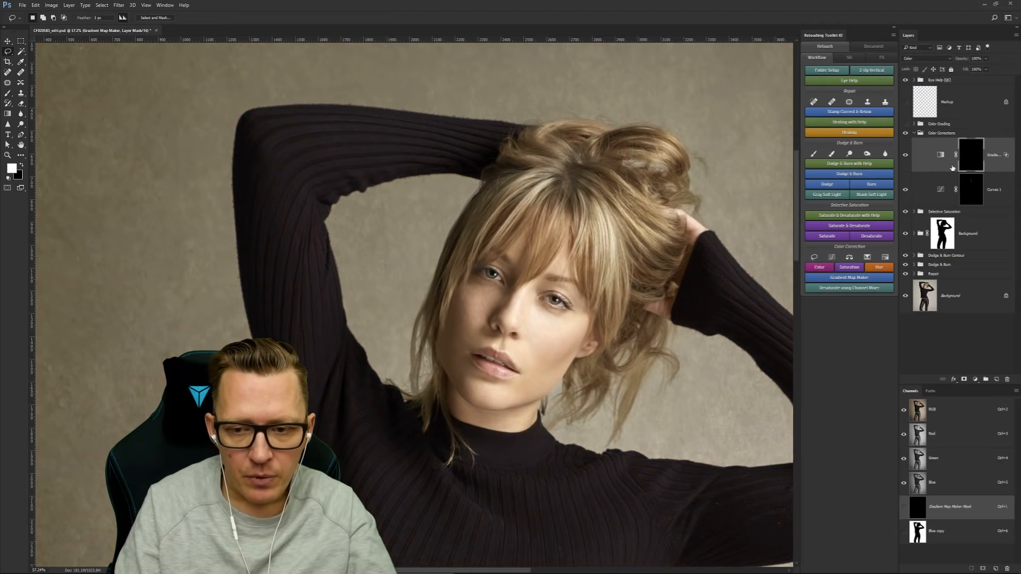
# Step: Paint white over the shaded cheek and chin on the gradient map's mask with a slightly smaller brush at 5% flow
pyautogui.press('b')
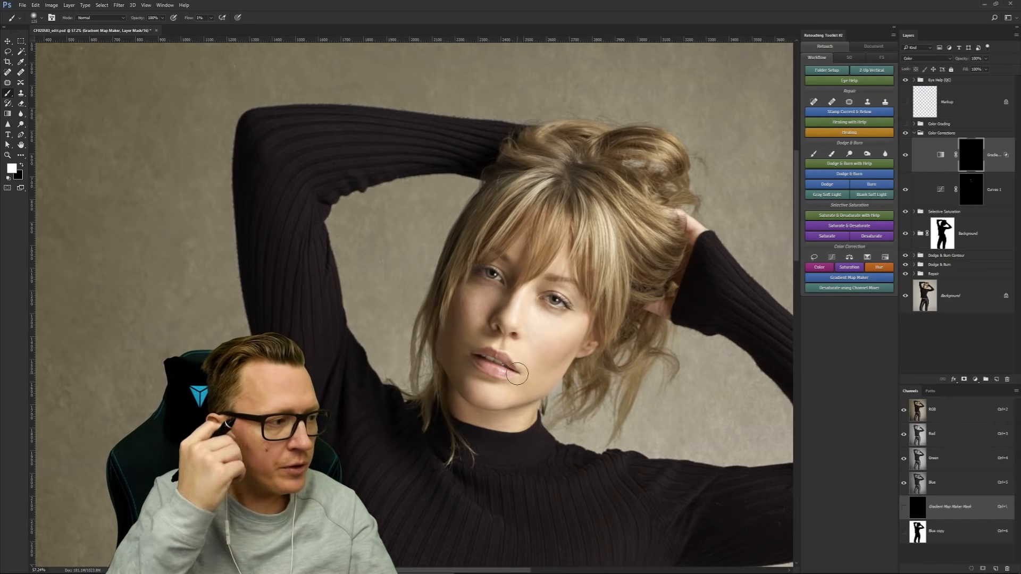
pyautogui.press('[')
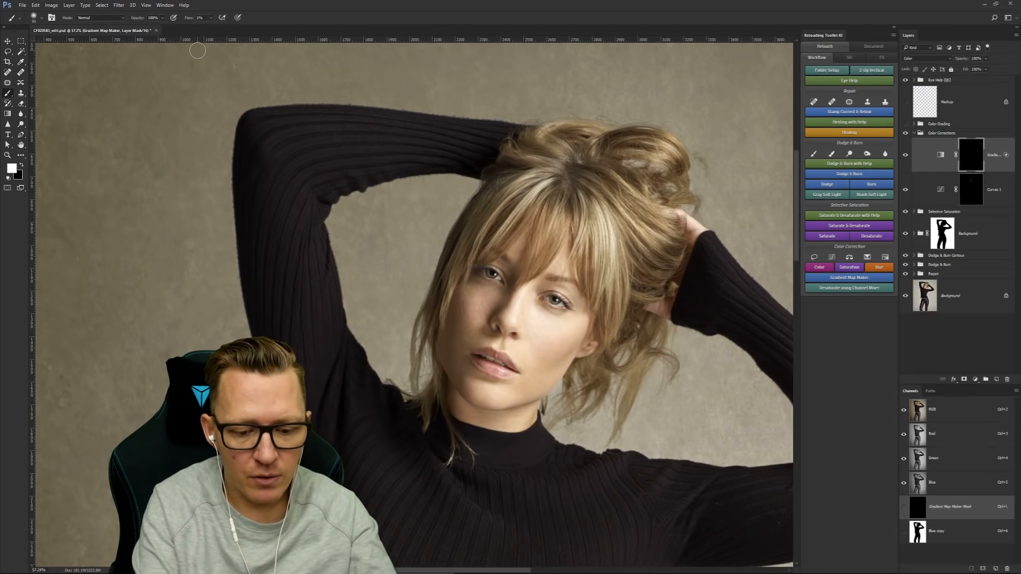
pyautogui.hotkey('shift', '5')
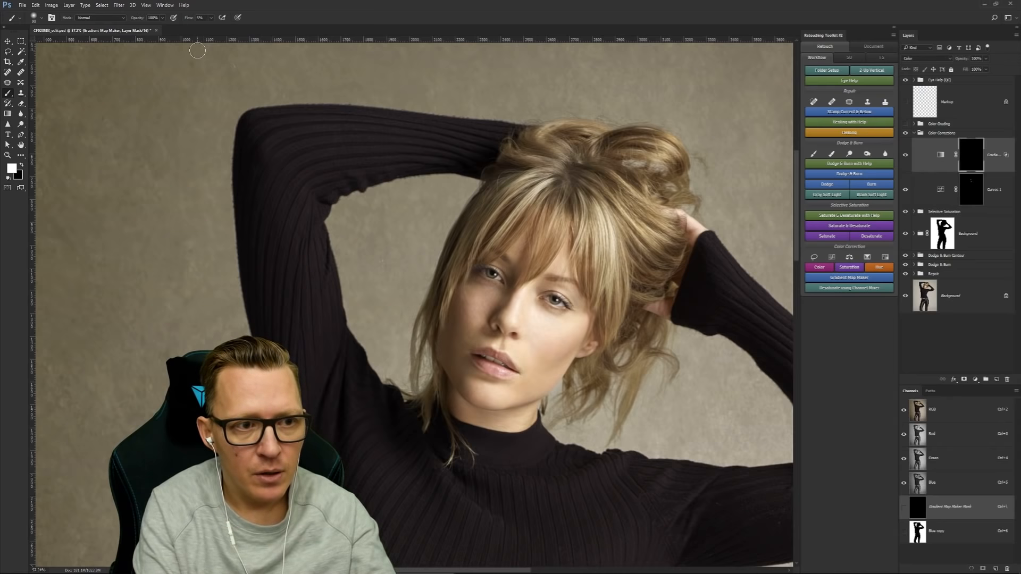
pyautogui.hotkey('shift', '0')
pyautogui.hotkey('shift', '5')
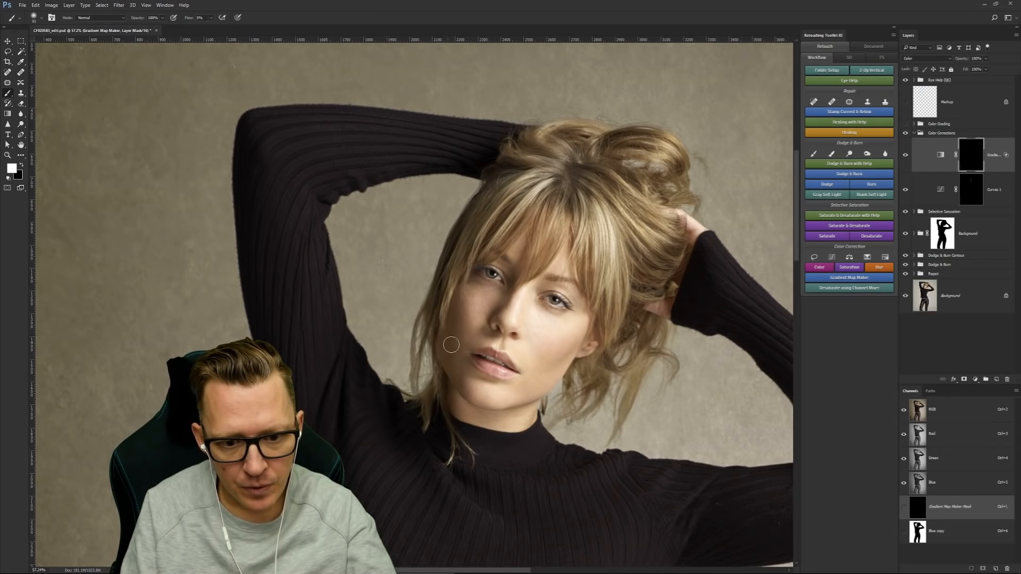
pyautogui.moveTo(467, 329)
pyautogui.mouseDown()
pyautogui.moveTo(542, 353)
pyautogui.moveTo(531, 366)
pyautogui.moveTo(548, 348)
pyautogui.moveTo(543, 369)
pyautogui.moveTo(561, 359)
pyautogui.moveTo(502, 402)
pyautogui.mouseUp()
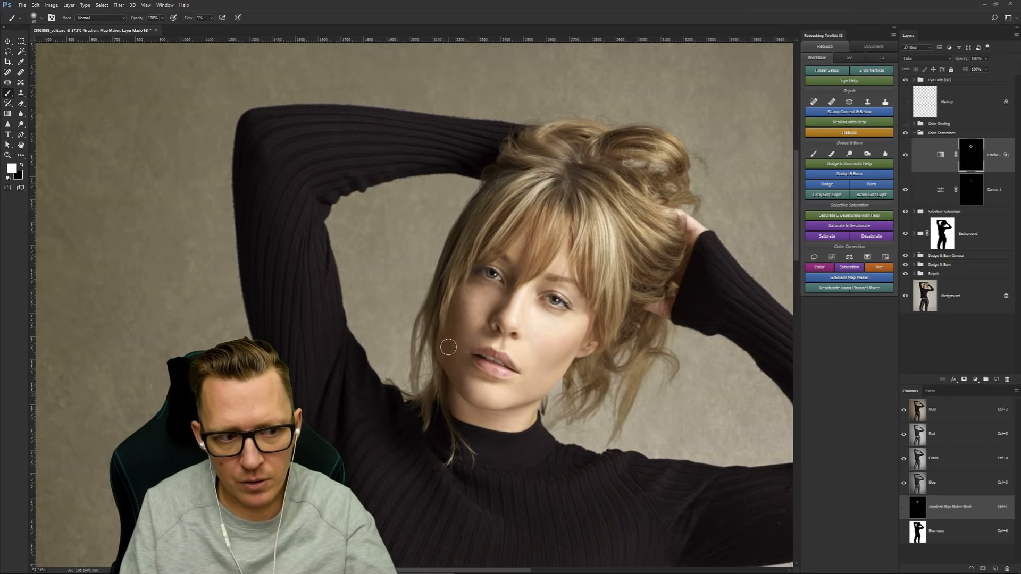
pyautogui.press('x')
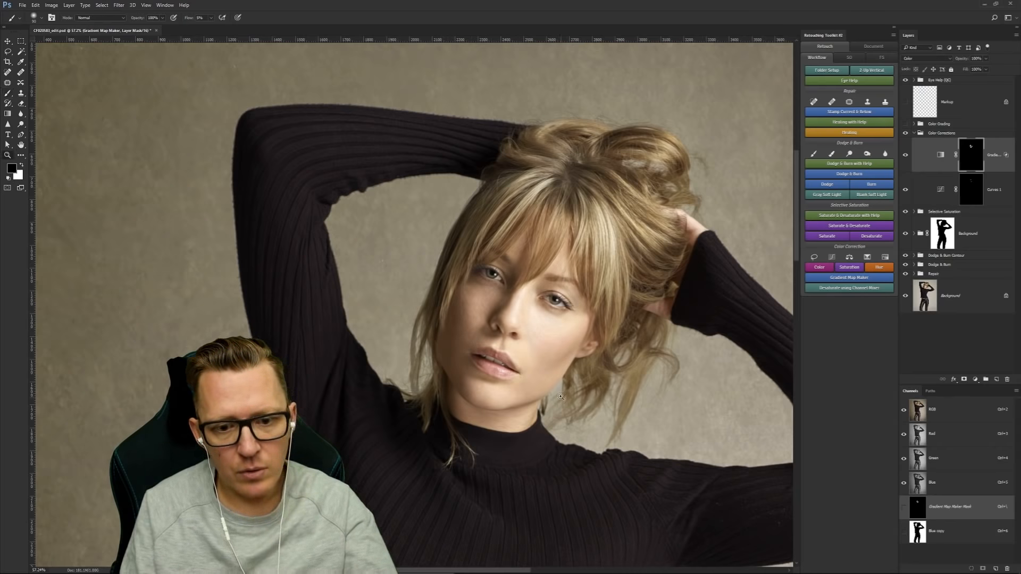
# Step: Collapse the Color Corrections group, then expand the Color Grading group and make it visible with the full photo in view
pyautogui.moveTo(560, 396); pyautogui.dragTo(517, 413)
pyautogui.moveTo(410, 314); pyautogui.dragTo(431, 330)
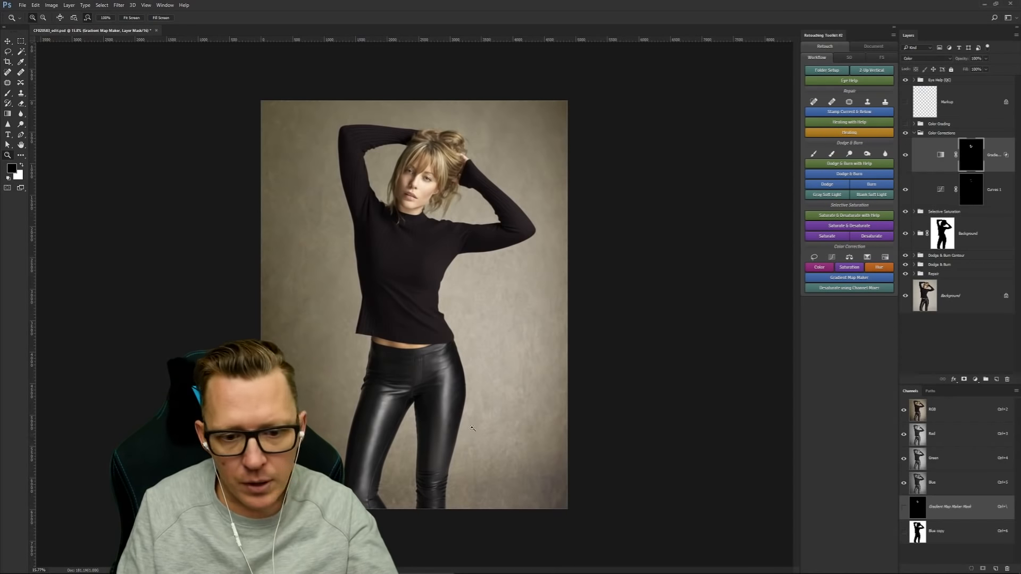
pyautogui.click(914, 133)
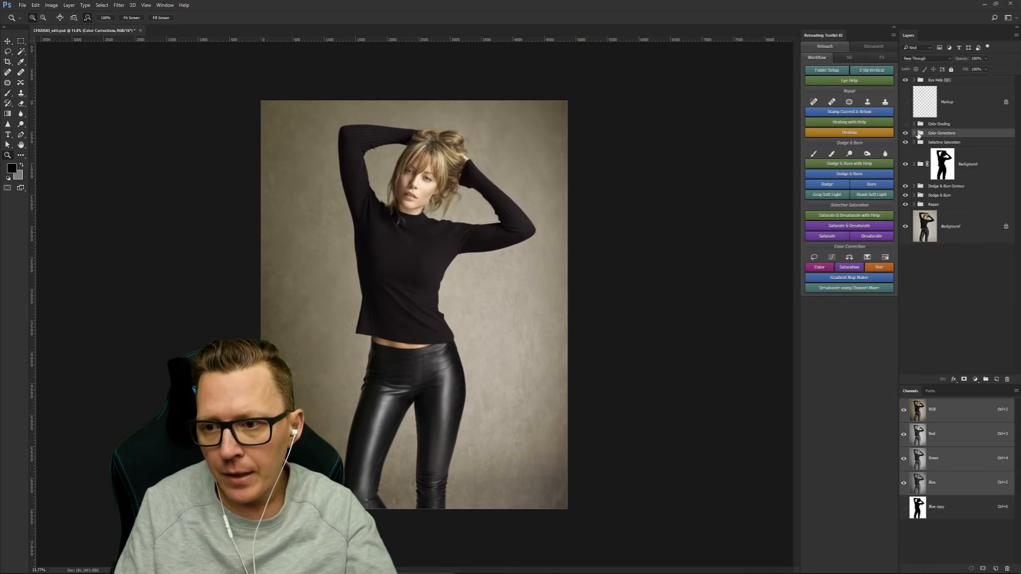
pyautogui.click(914, 124)
pyautogui.click(940, 124)
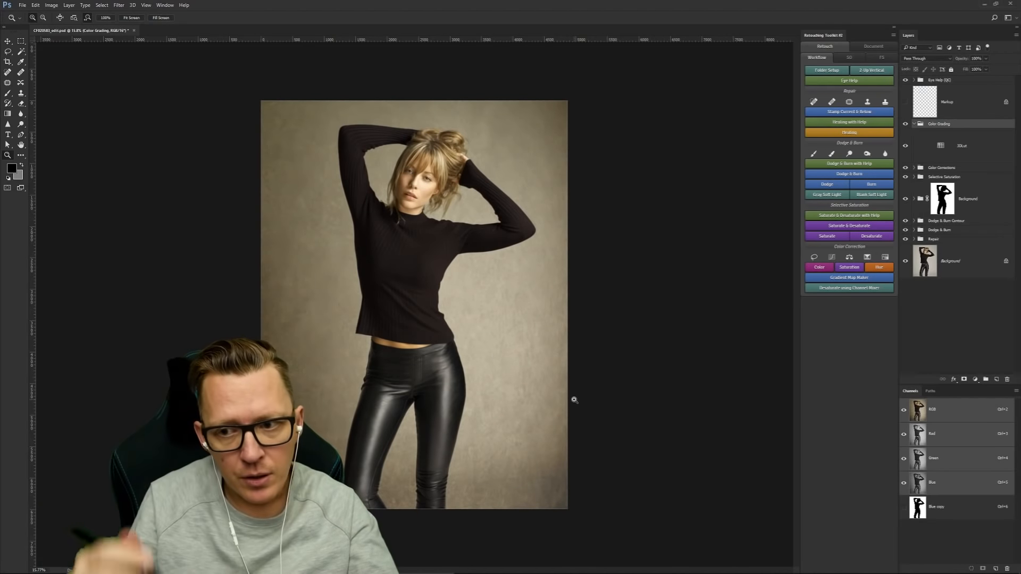
# Step: Reduce the opacity of the 3DLut layer in the Color Grading group to 31%
pyautogui.click(979, 146)
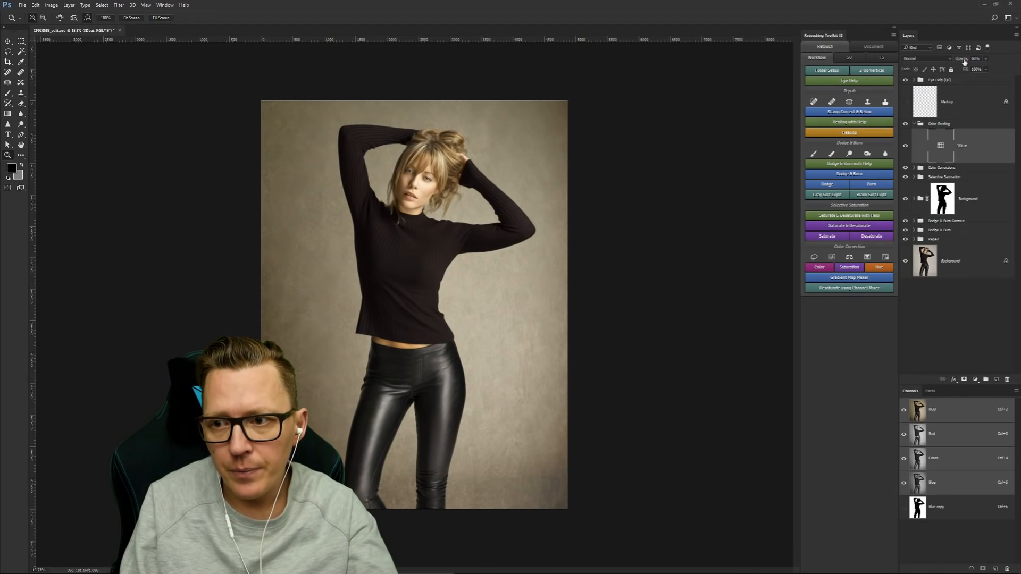
pyautogui.moveTo(962, 60); pyautogui.dragTo(957, 61)
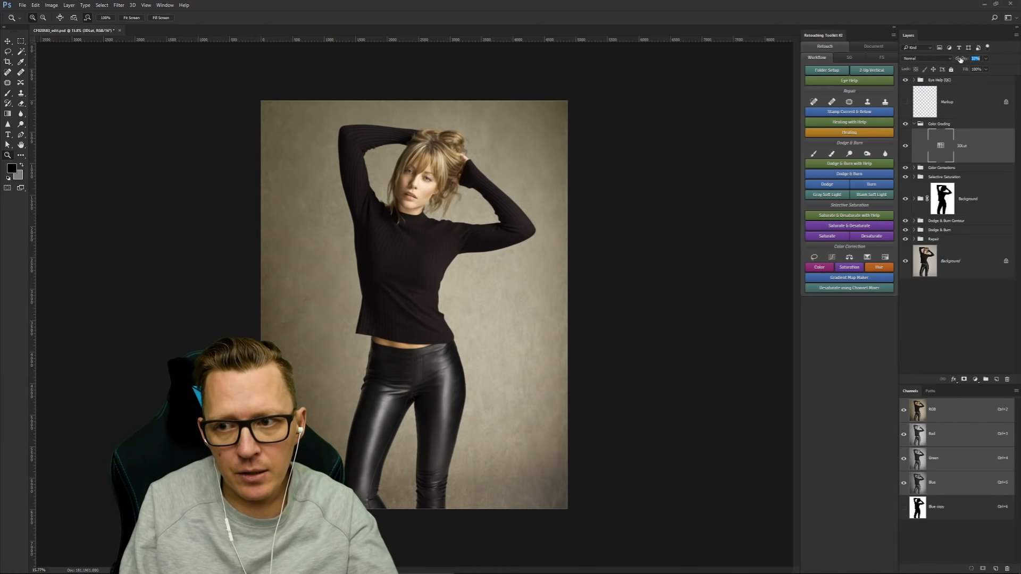
pyautogui.moveTo(959, 60); pyautogui.dragTo(960, 61)
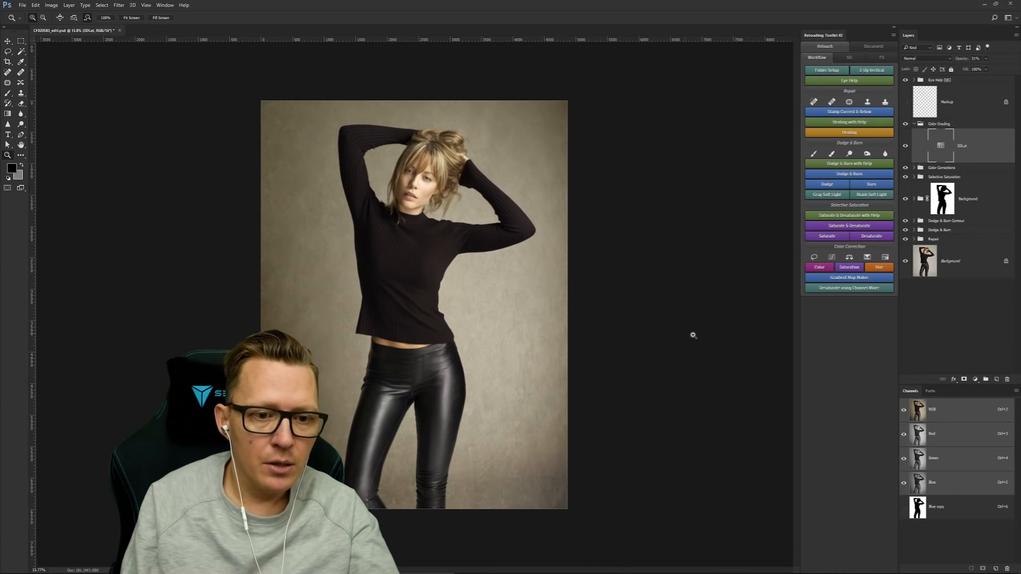
# Step: Add a Selective Color adjustment layer above the 3DLut layer in the Color Grading group
pyautogui.click(975, 380)
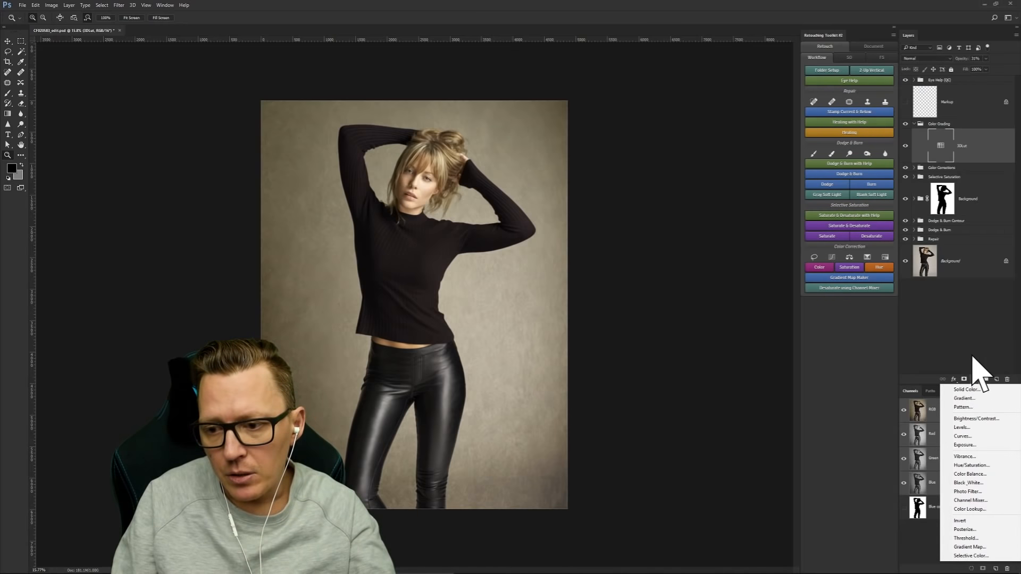
pyautogui.click(975, 368)
pyautogui.click(867, 258)
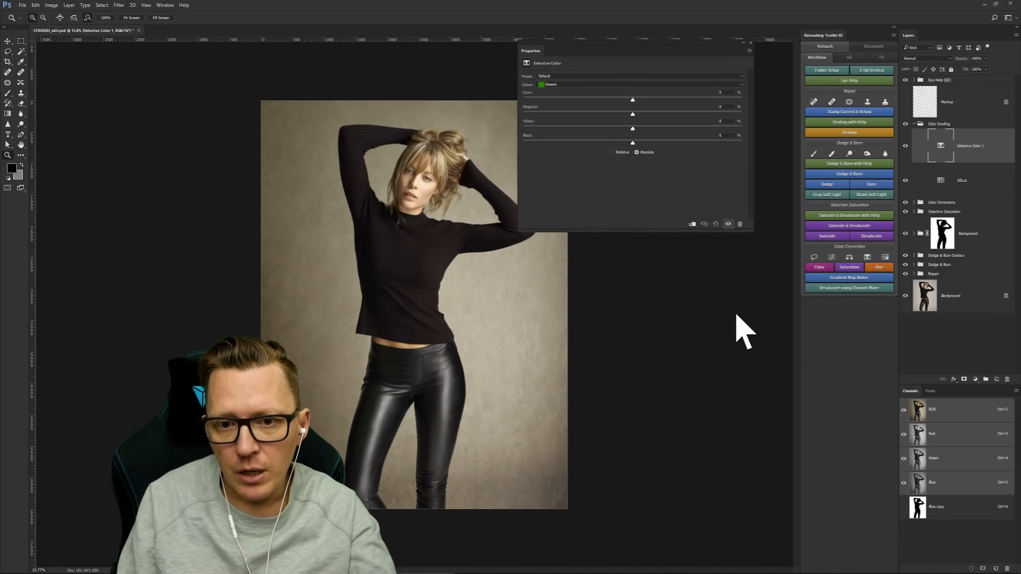
# Step: Adjust the Reds in the Selective Color layer to cyan +1, magenta -4, yellow +3 and black -1
pyautogui.click(571, 84)
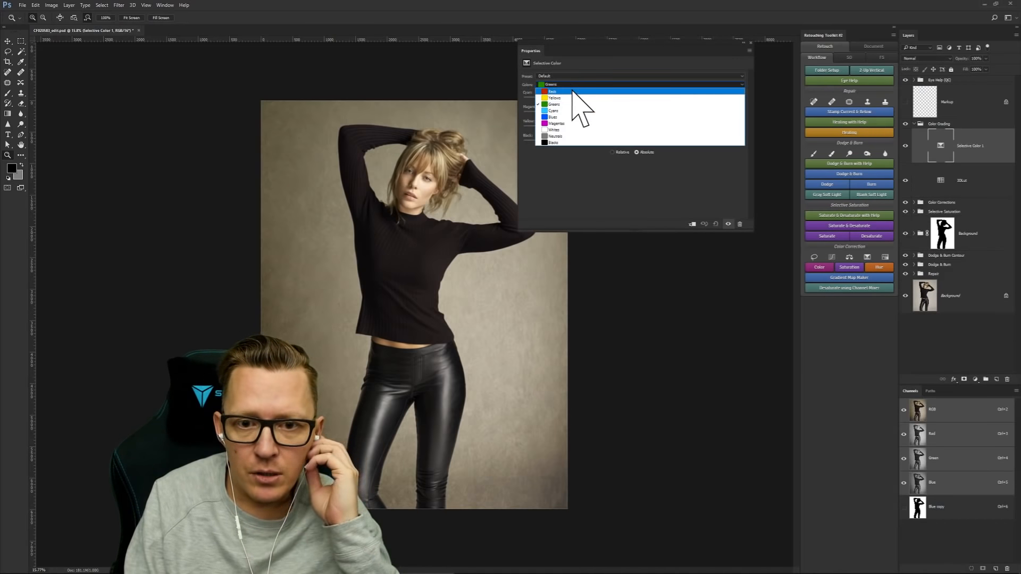
pyautogui.click(574, 83)
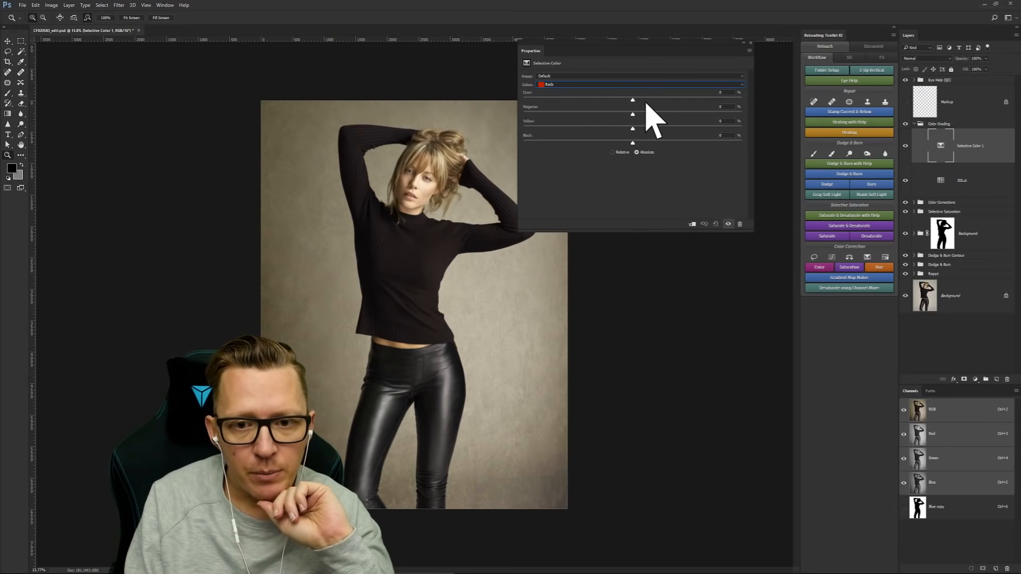
pyautogui.moveTo(633, 100)
pyautogui.mouseDown()
pyautogui.moveTo(647, 103)
pyautogui.moveTo(602, 109)
pyautogui.moveTo(647, 102)
pyautogui.moveTo(603, 109)
pyautogui.moveTo(633, 106)
pyautogui.mouseUp()
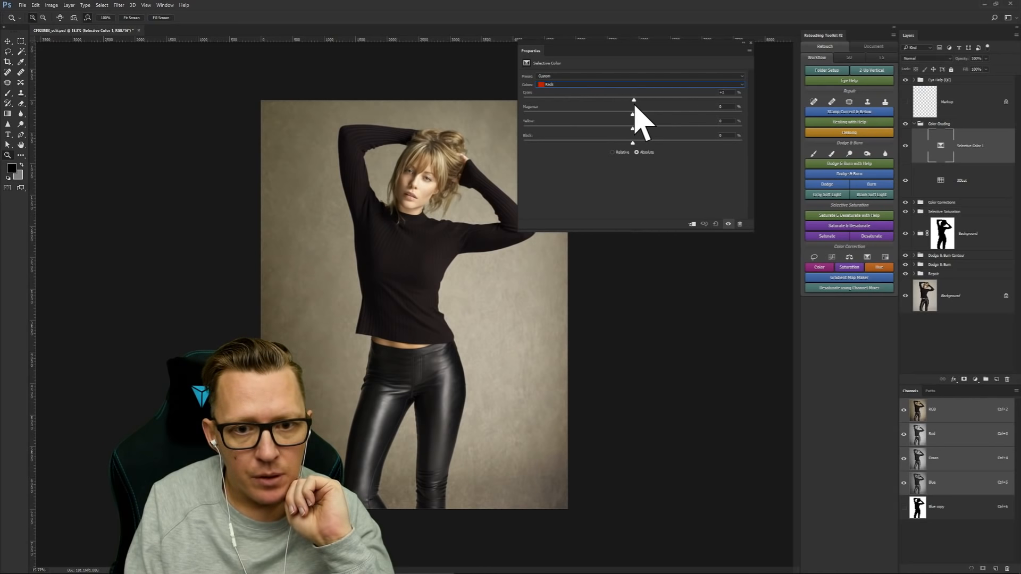
pyautogui.moveTo(632, 113)
pyautogui.mouseDown()
pyautogui.moveTo(610, 113)
pyautogui.moveTo(645, 113)
pyautogui.mouseUp()
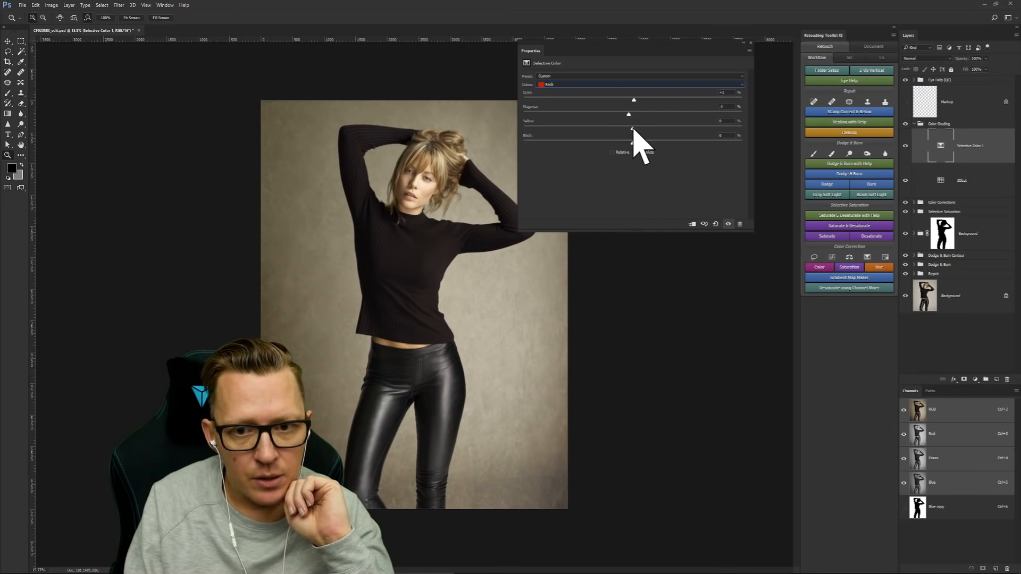
pyautogui.moveTo(633, 130)
pyautogui.mouseDown()
pyautogui.moveTo(618, 129)
pyautogui.moveTo(643, 129)
pyautogui.mouseUp()
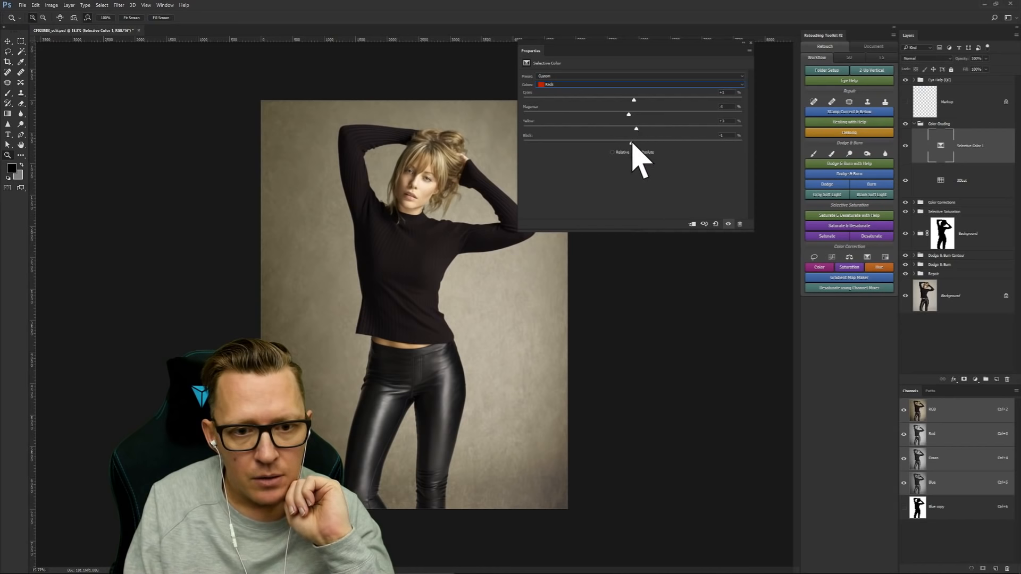
pyautogui.moveTo(632, 142)
pyautogui.mouseDown()
pyautogui.moveTo(657, 143)
pyautogui.moveTo(616, 144)
pyautogui.moveTo(648, 144)
pyautogui.moveTo(631, 143)
pyautogui.mouseUp()
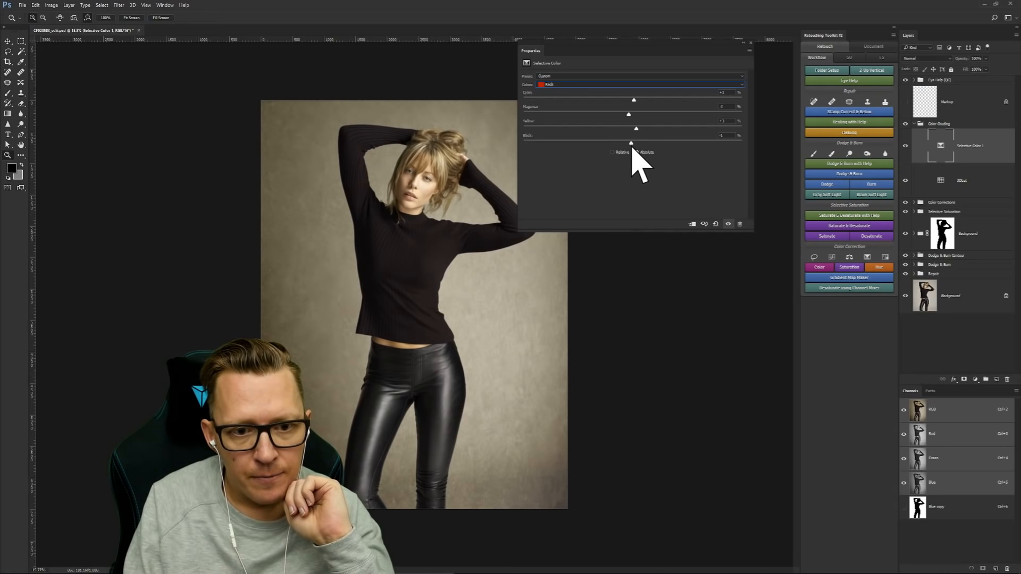
# Step: Adjust the Yellows in the Selective Color layer to cyan -1, magenta +2 and yellow +2
pyautogui.click(591, 85)
pyautogui.click(587, 99)
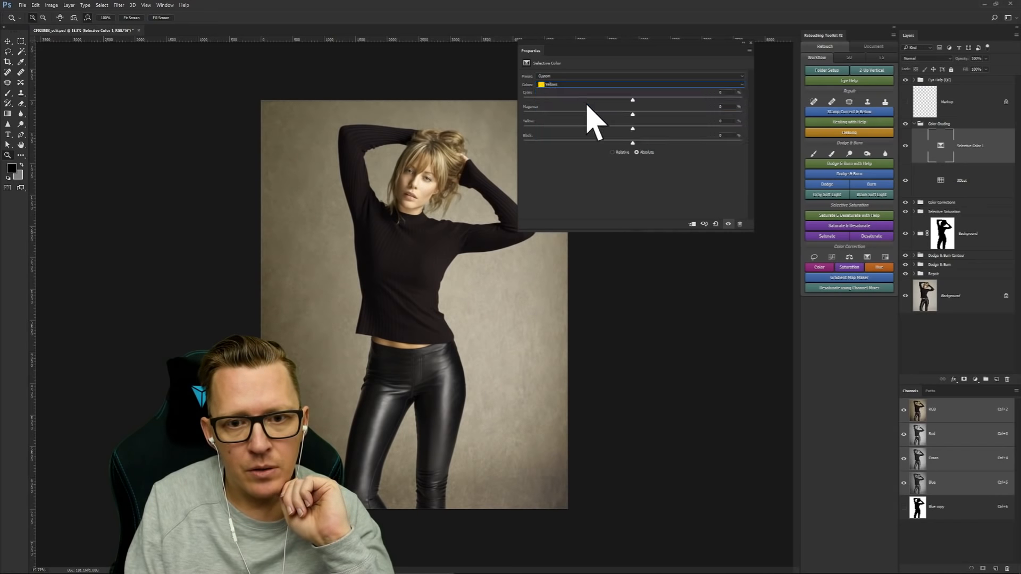
pyautogui.moveTo(632, 100); pyautogui.dragTo(634, 133)
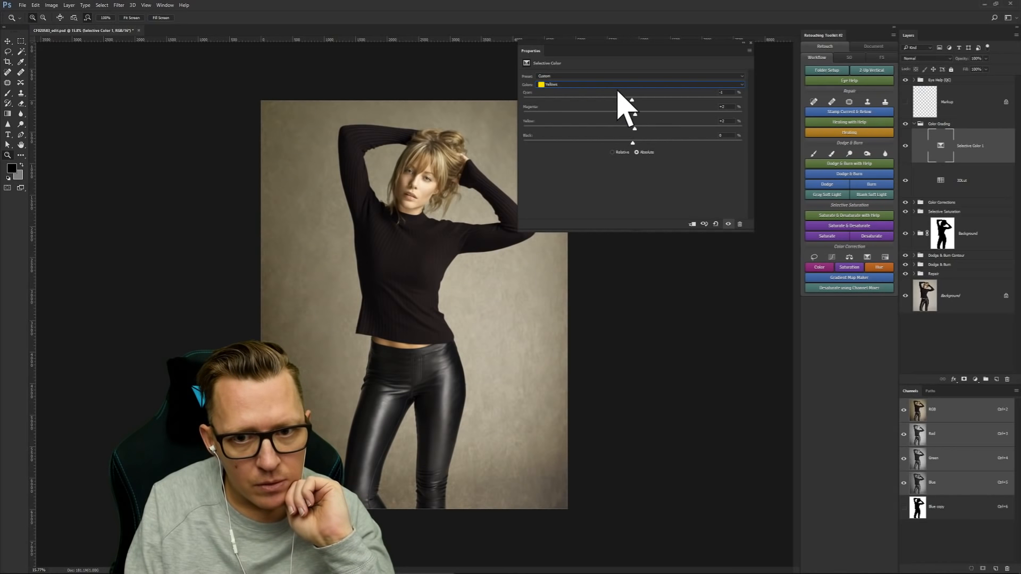
# Step: Adjust the Greens in the Selective Color layer to cyan +1 and black +78
pyautogui.click(618, 84)
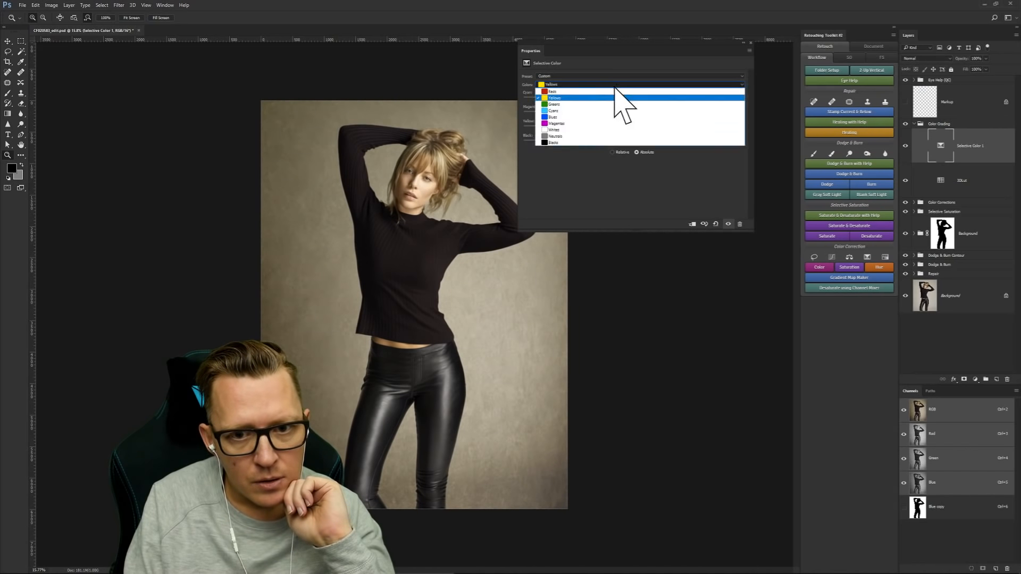
pyautogui.click(607, 104)
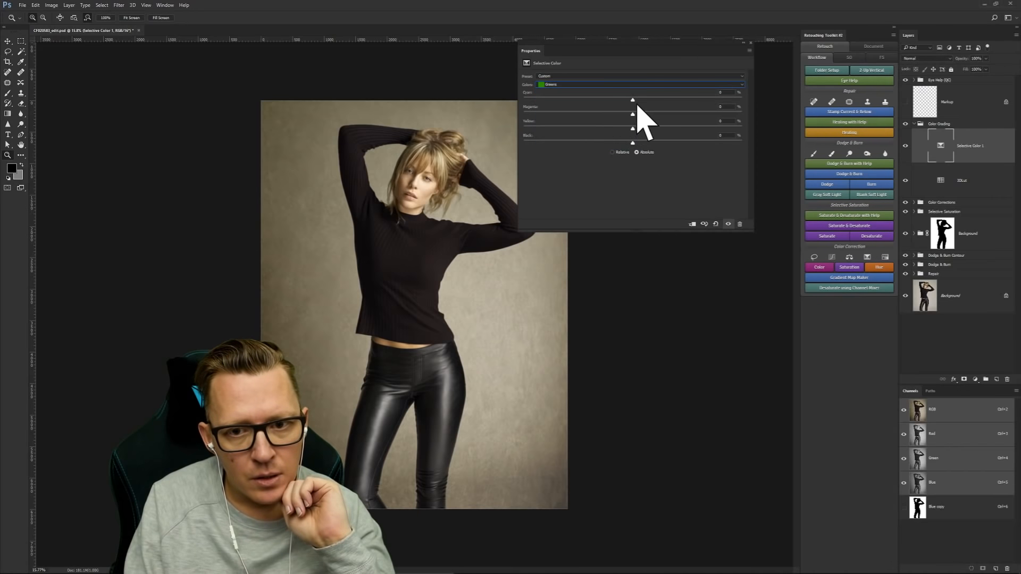
pyautogui.moveTo(633, 100); pyautogui.dragTo(566, 93)
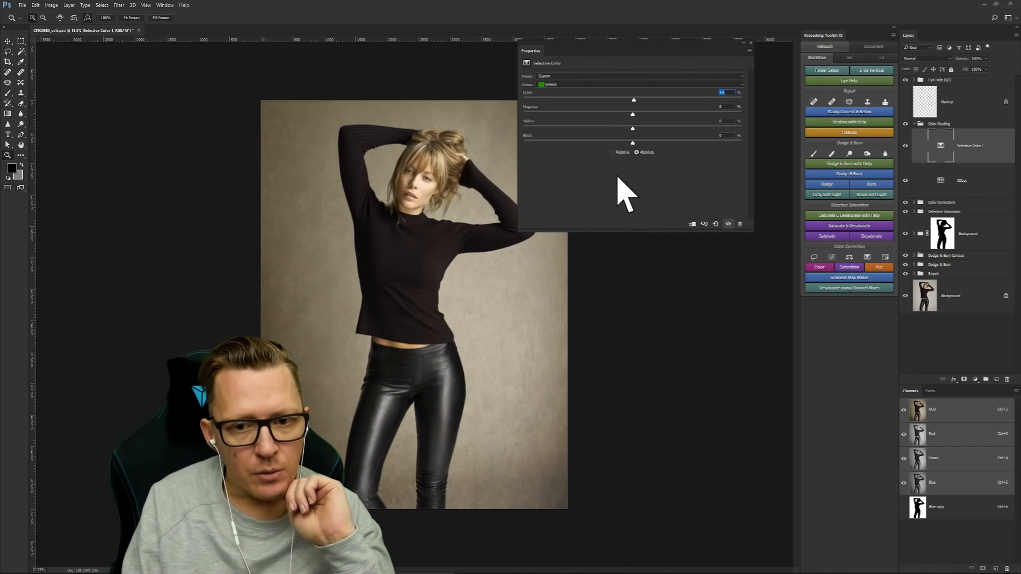
pyautogui.moveTo(632, 142); pyautogui.dragTo(717, 145)
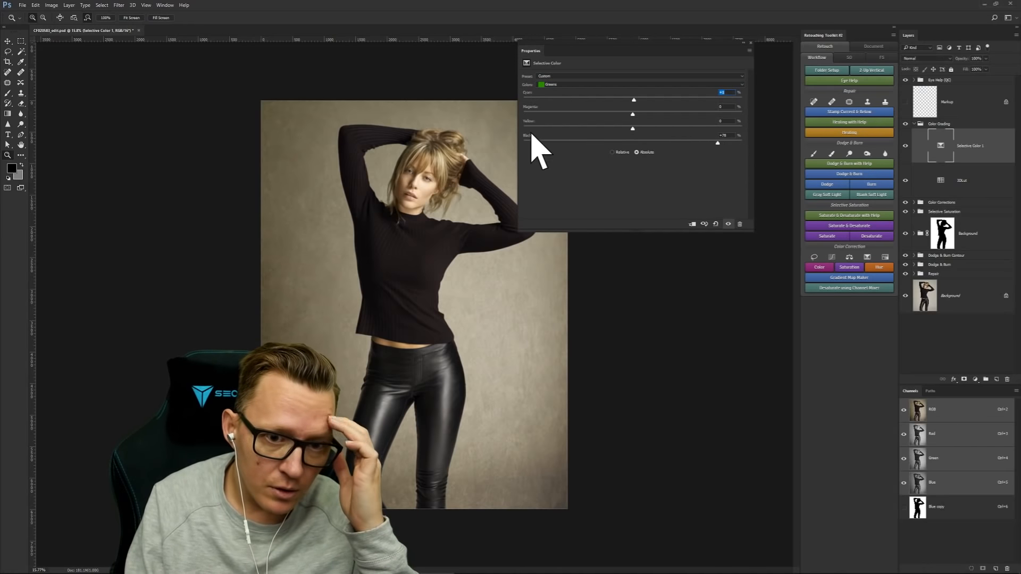
# Step: Set the black amount for the Cyans in the Selective Color layer to +5
pyautogui.click(567, 85)
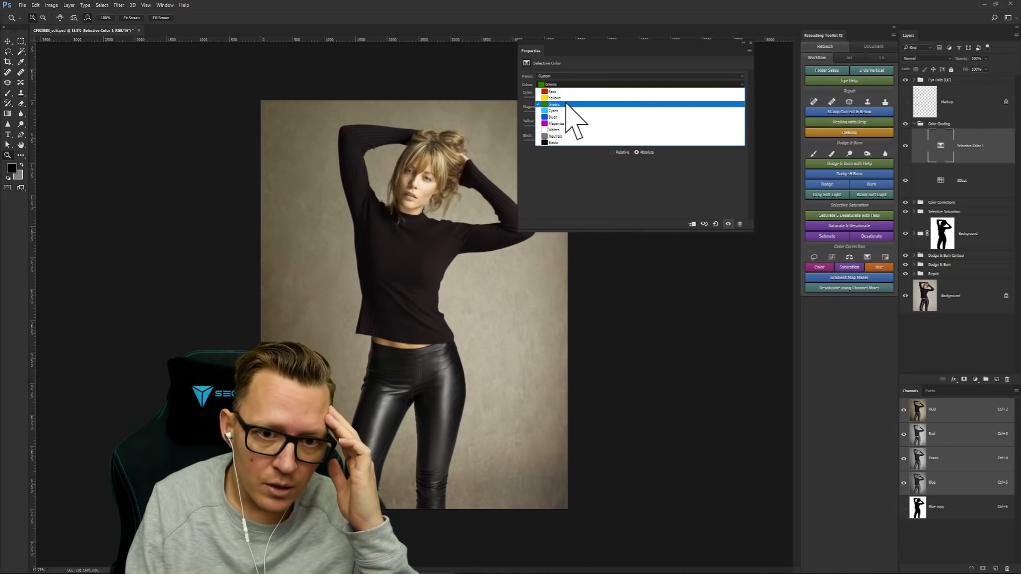
pyautogui.click(564, 111)
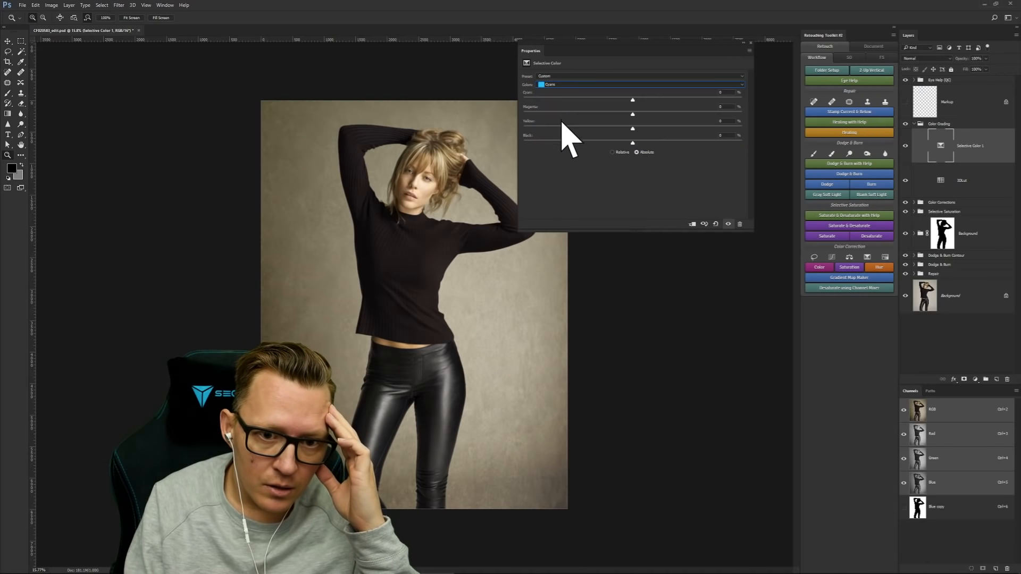
pyautogui.moveTo(621, 142); pyautogui.dragTo(641, 143)
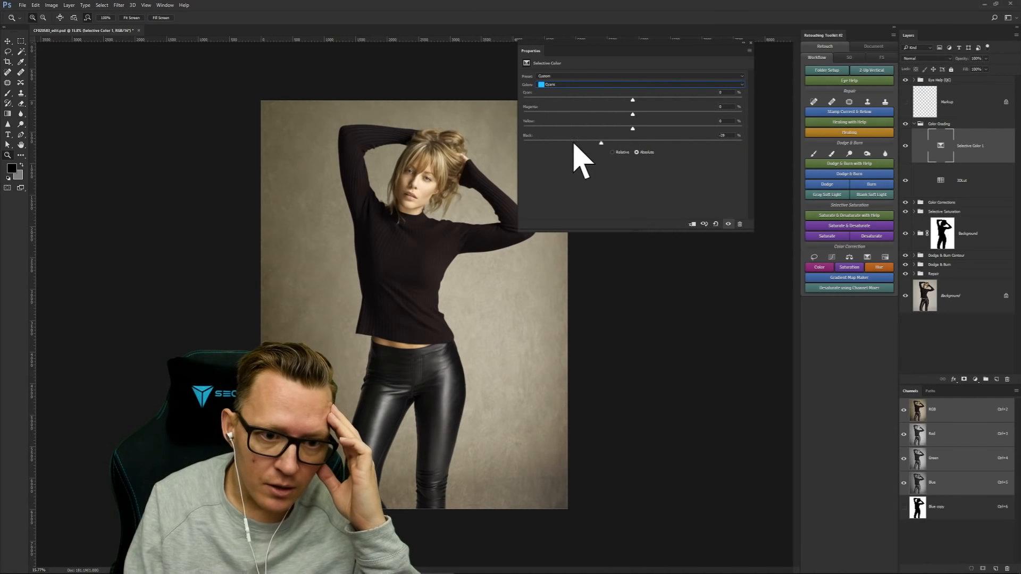
pyautogui.moveTo(530, 137); pyautogui.dragTo(527, 139)
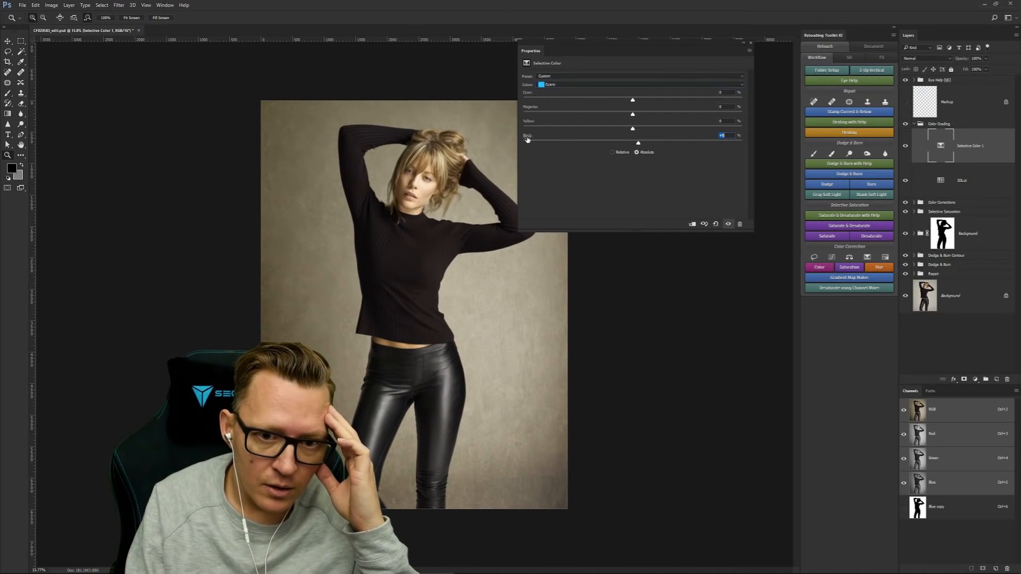
# Step: Try shifting the black amount for the Magentas in the Selective Color layer and return it to 0
pyautogui.click(568, 85)
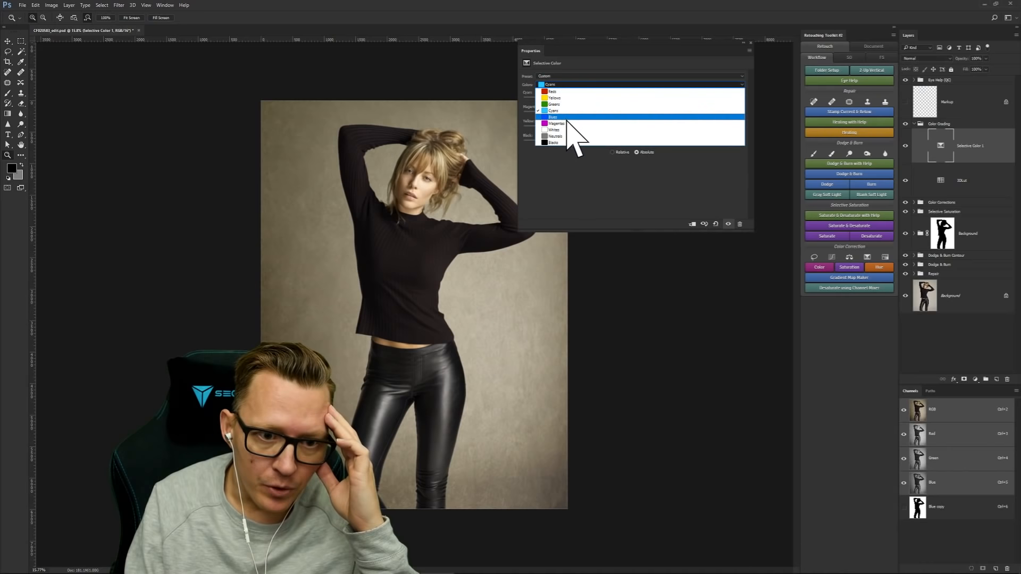
pyautogui.click(567, 123)
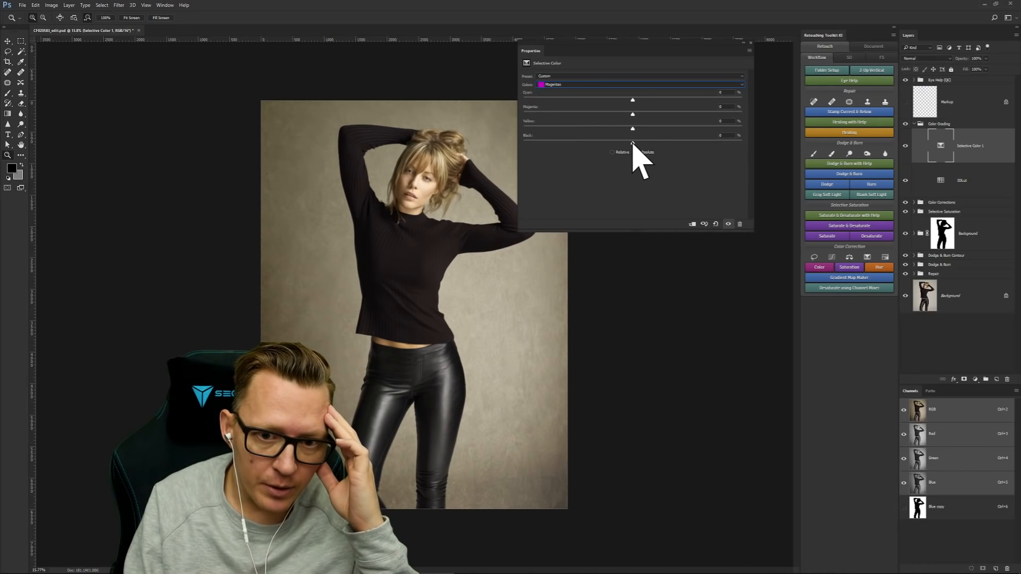
pyautogui.moveTo(620, 144); pyautogui.dragTo(648, 153)
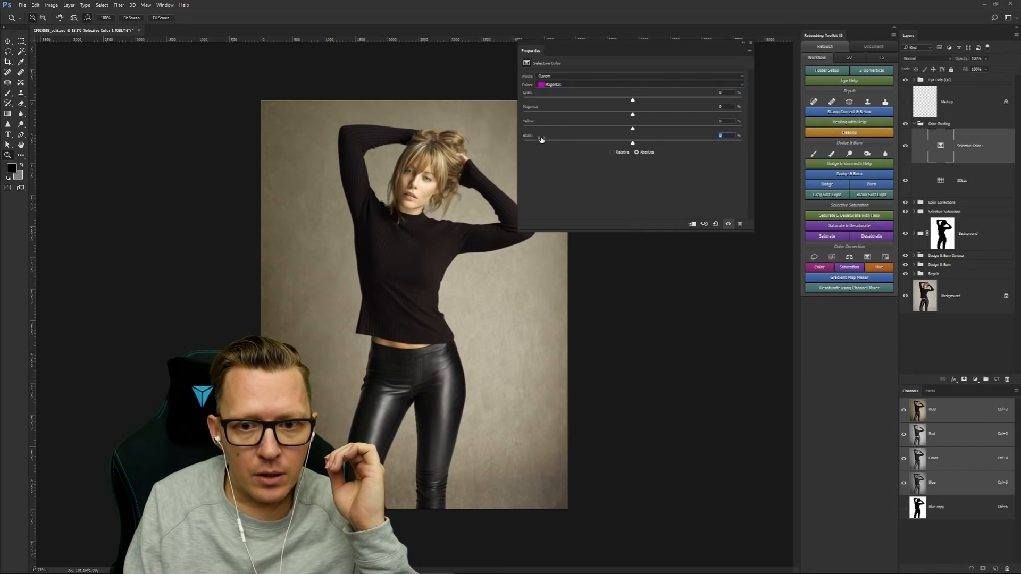
# Step: Close the Selective Color settings, compare the photo with and without that layer, and collapse the Color Grading group
pyautogui.click(750, 43)
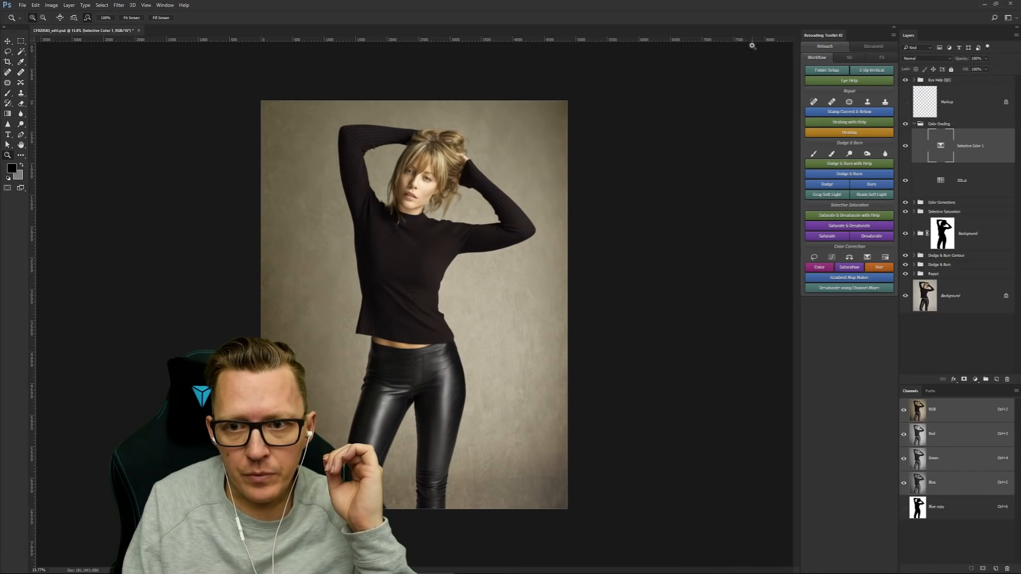
pyautogui.click(905, 147)
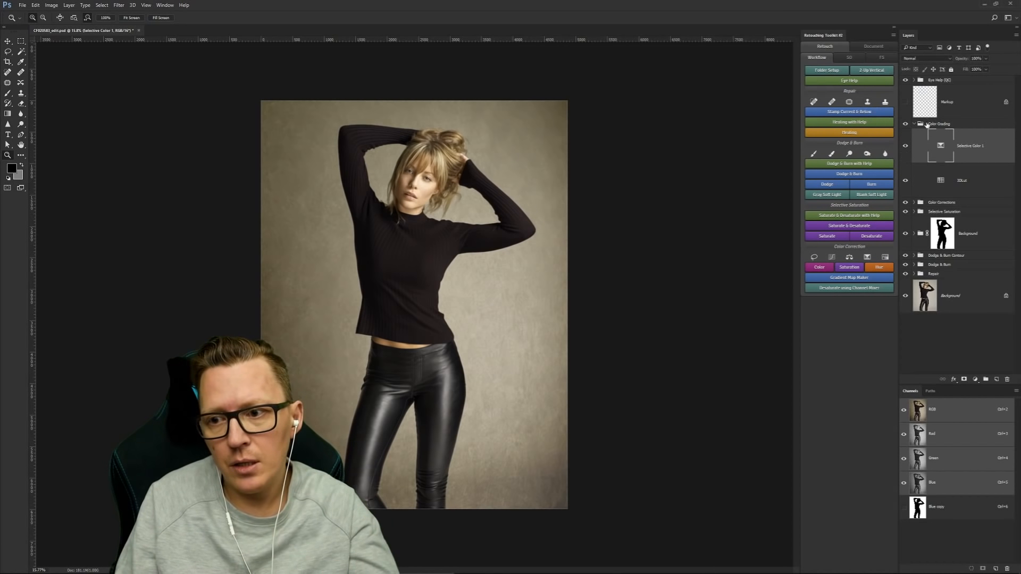
pyautogui.click(914, 125)
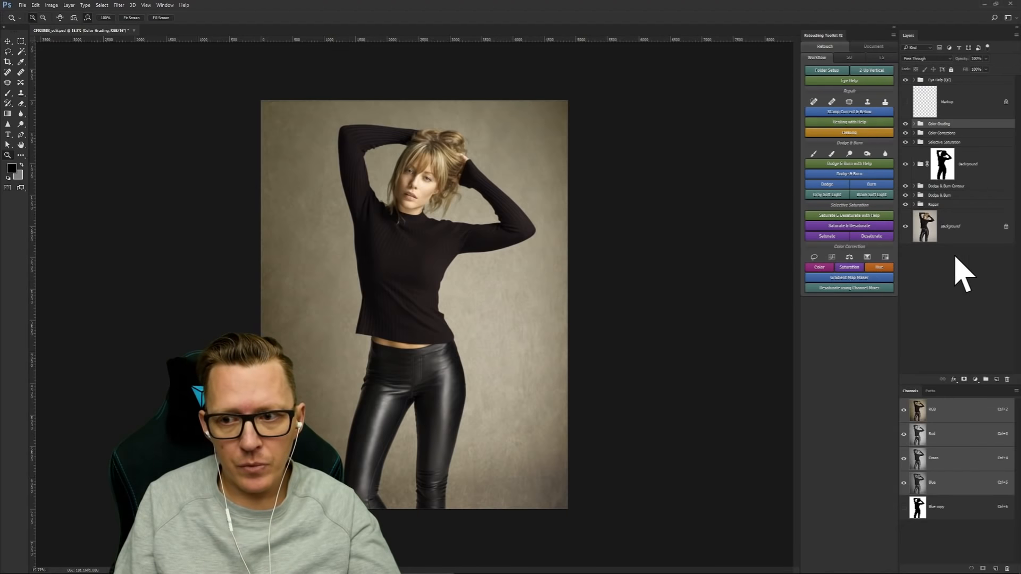
# Step: Invert the Blue copy channel and load it as a selection around the model, with the Selective Saturation group active
pyautogui.click(943, 164)
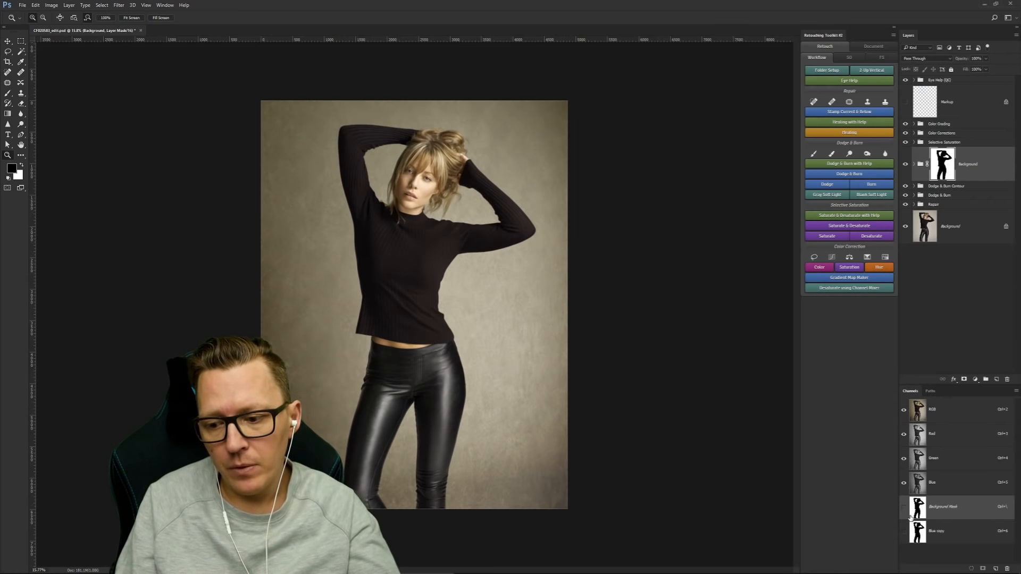
pyautogui.click(919, 536)
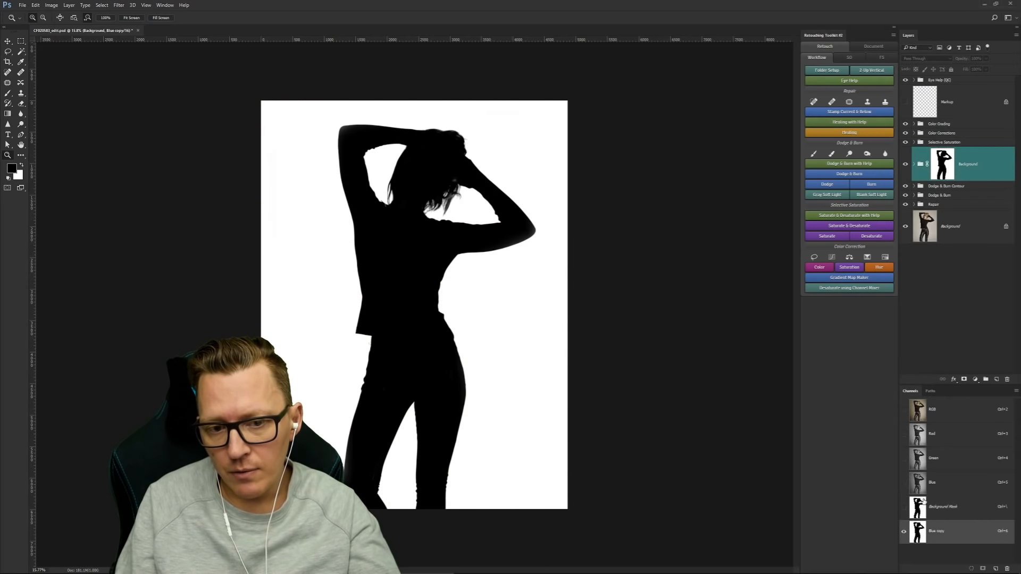
pyautogui.click(924, 502)
pyautogui.click(922, 531)
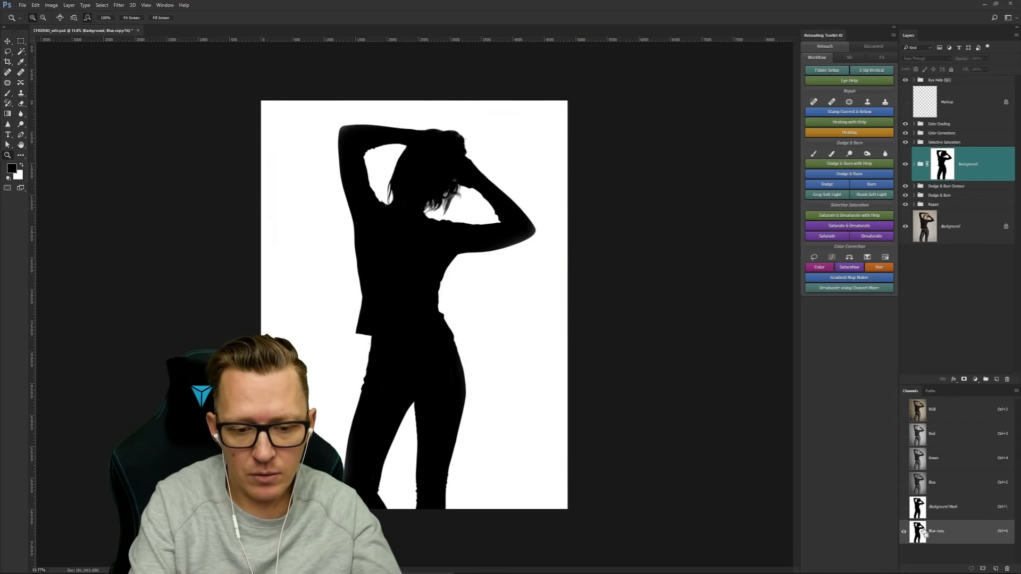
pyautogui.hotkey('ctrl', 'i')
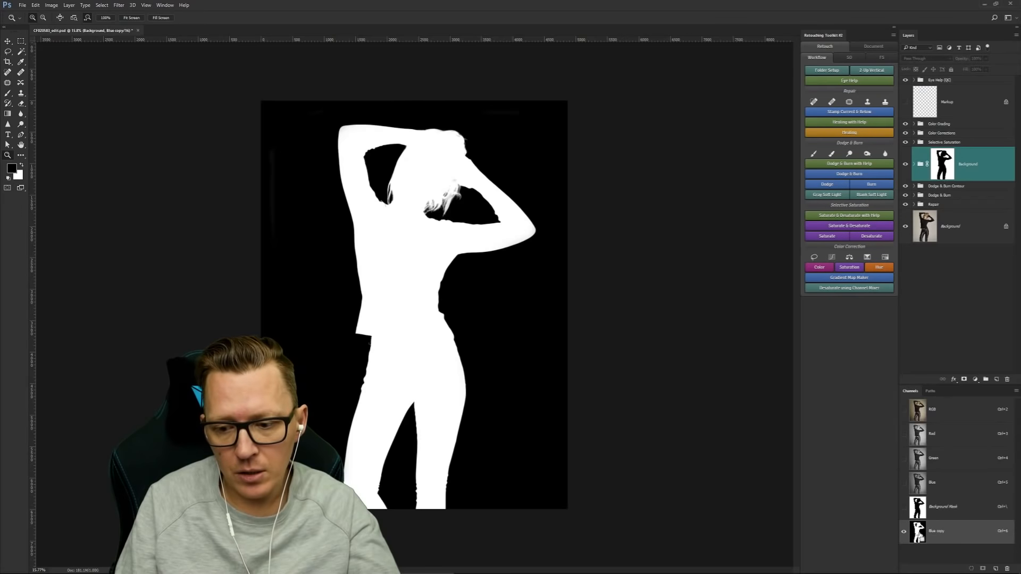
pyautogui.click(946, 143)
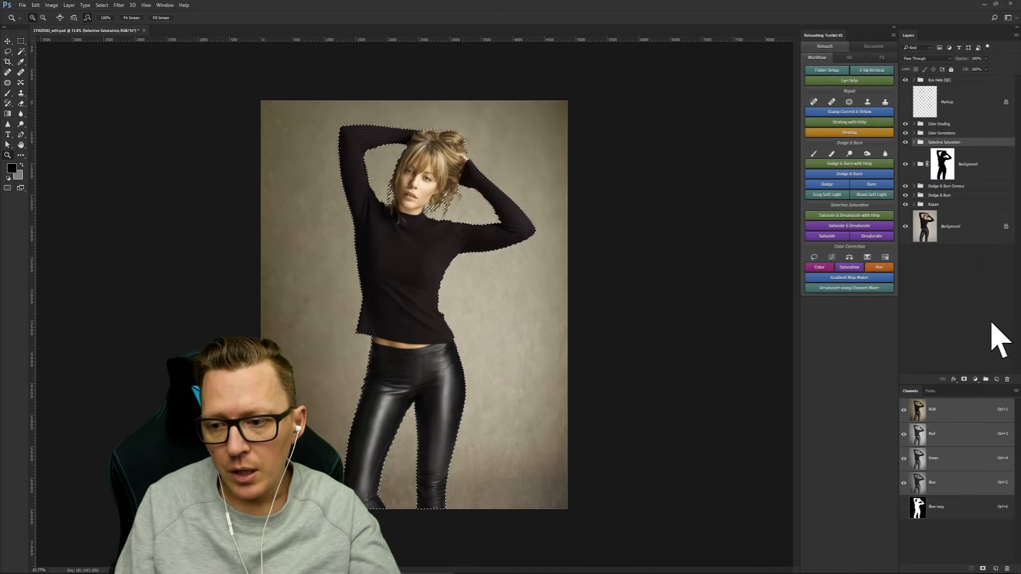
# Step: Create a layer group named Model above the Selective Saturation group and mask it with the active selection of the model
pyautogui.click(985, 379)
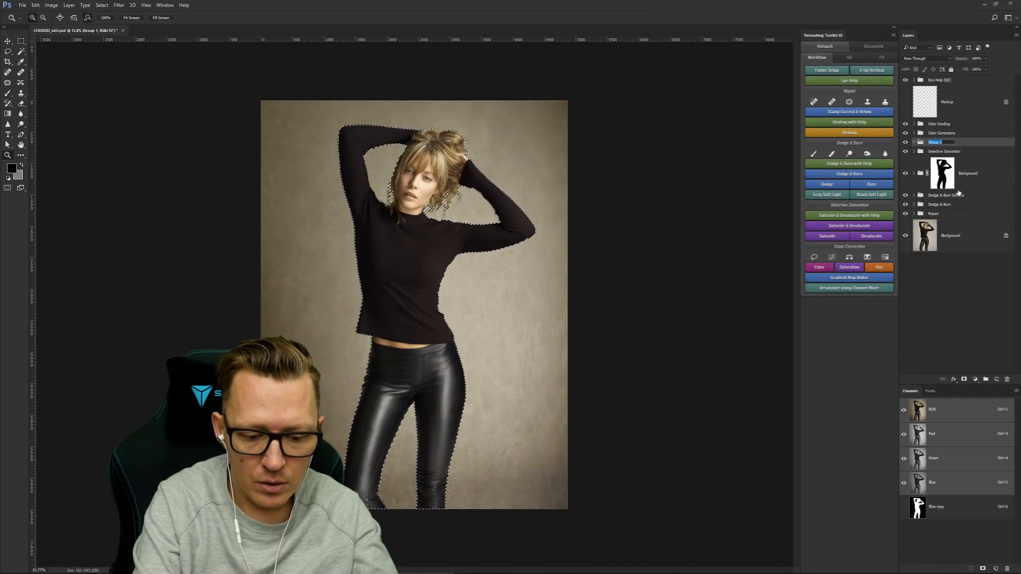
pyautogui.write('Hodel')
pyautogui.press('Return')
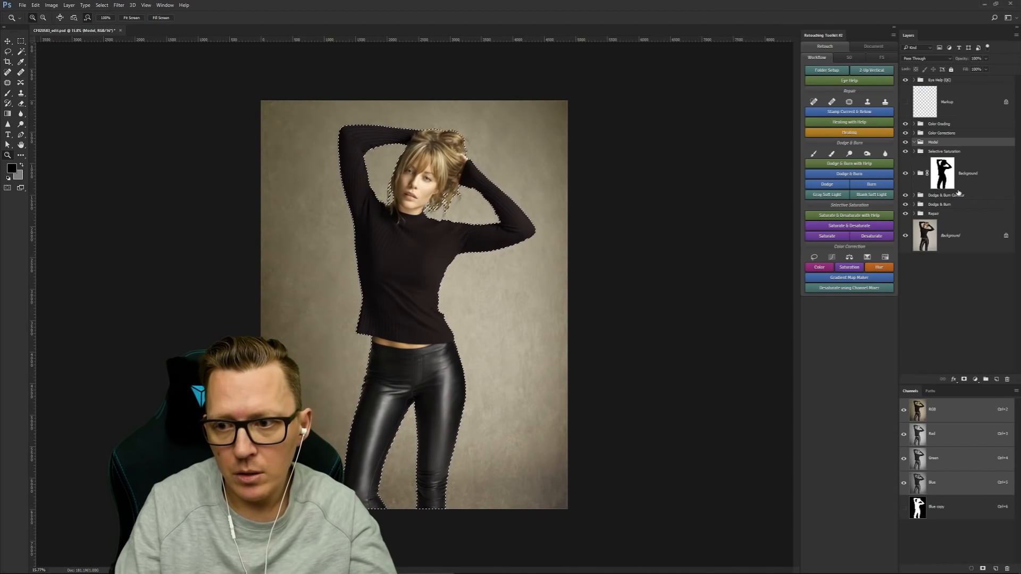
pyautogui.click(964, 379)
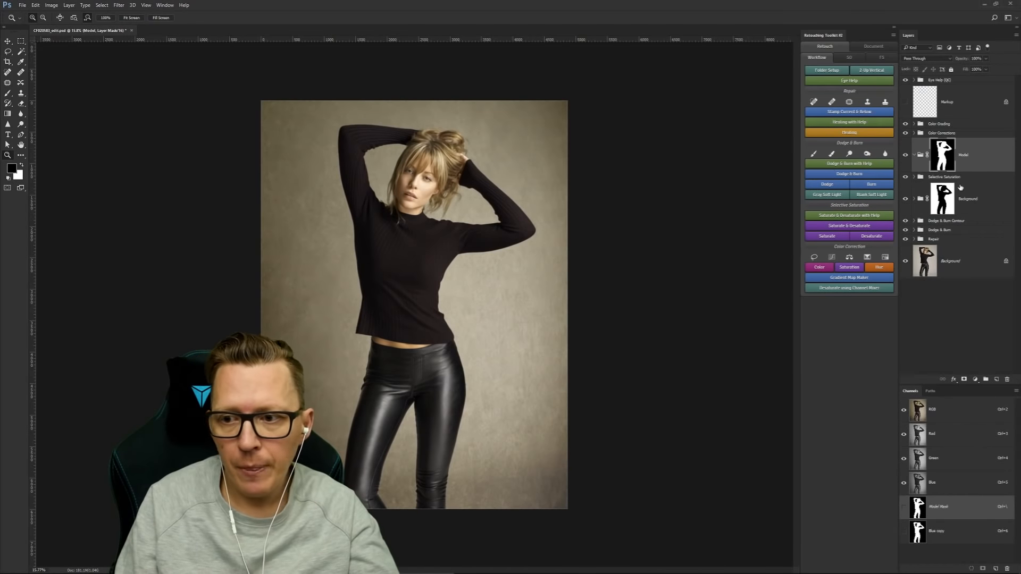
# Step: Add a Color Balance layer in the Model group with midtones at Cyan-Red +6, Magenta-Green +4 and Yellow-Blue -21
pyautogui.click(849, 258)
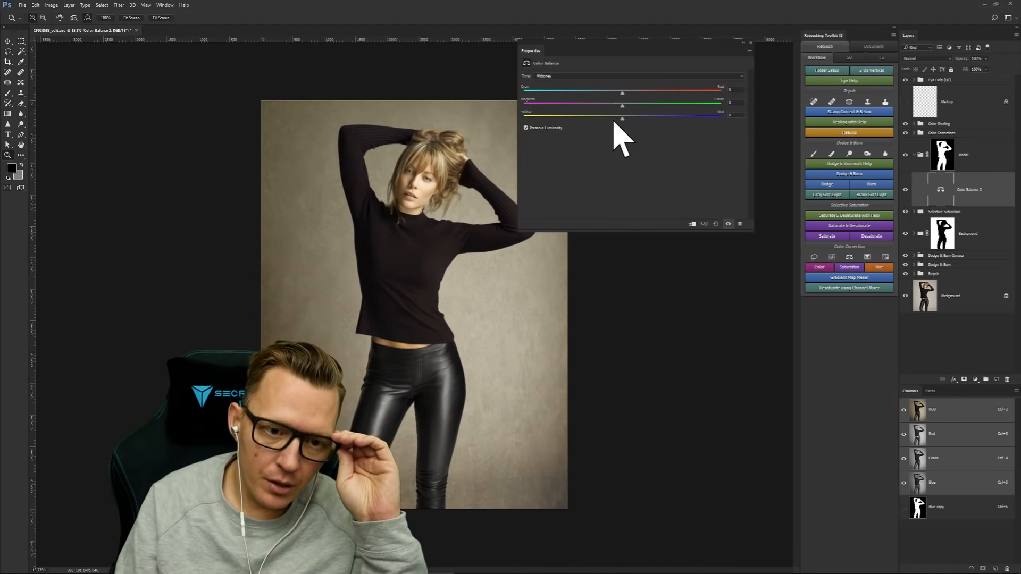
pyautogui.moveTo(622, 93); pyautogui.dragTo(628, 93)
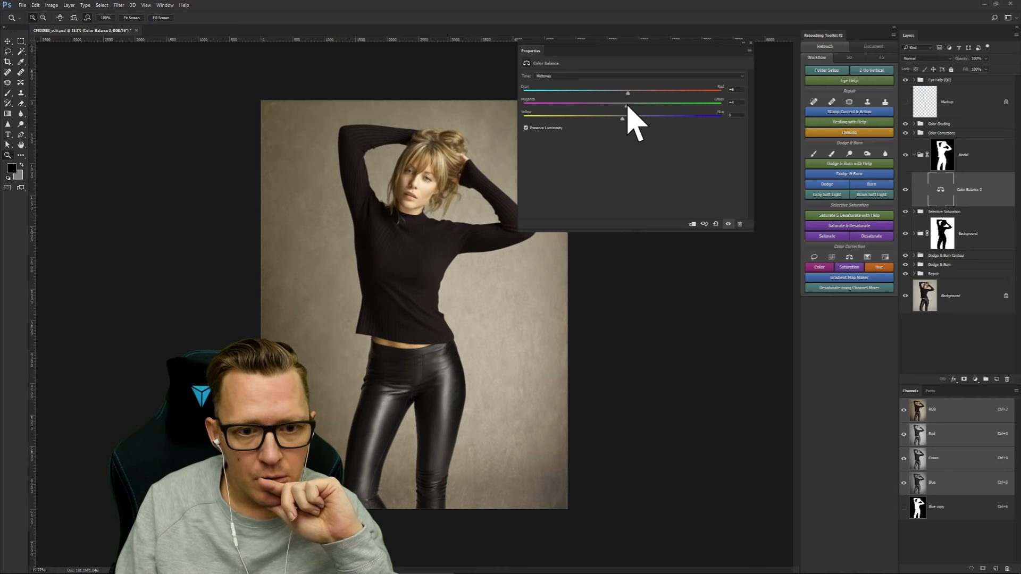
pyautogui.moveTo(622, 105); pyautogui.dragTo(617, 118)
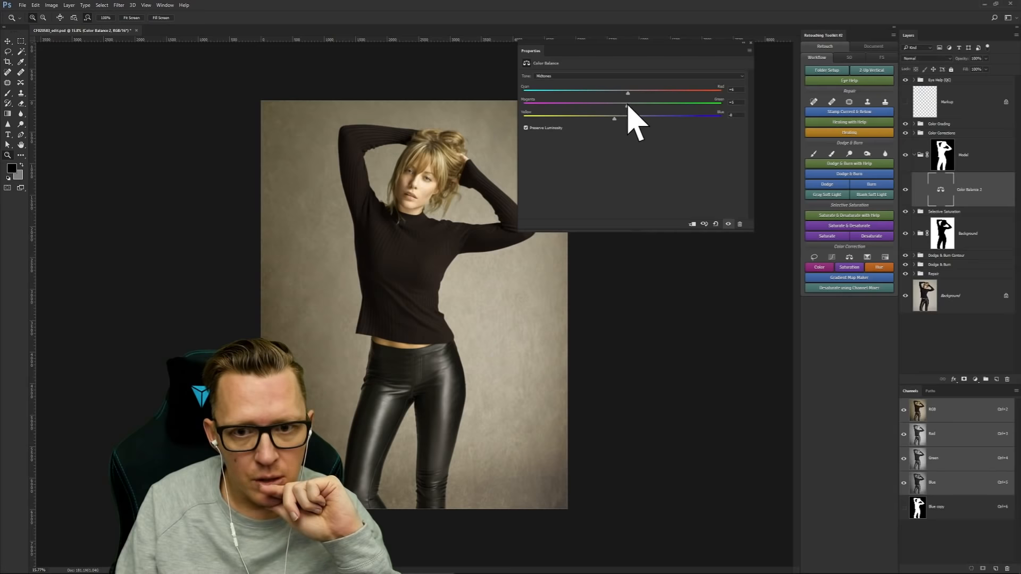
pyautogui.moveTo(626, 108); pyautogui.dragTo(622, 106)
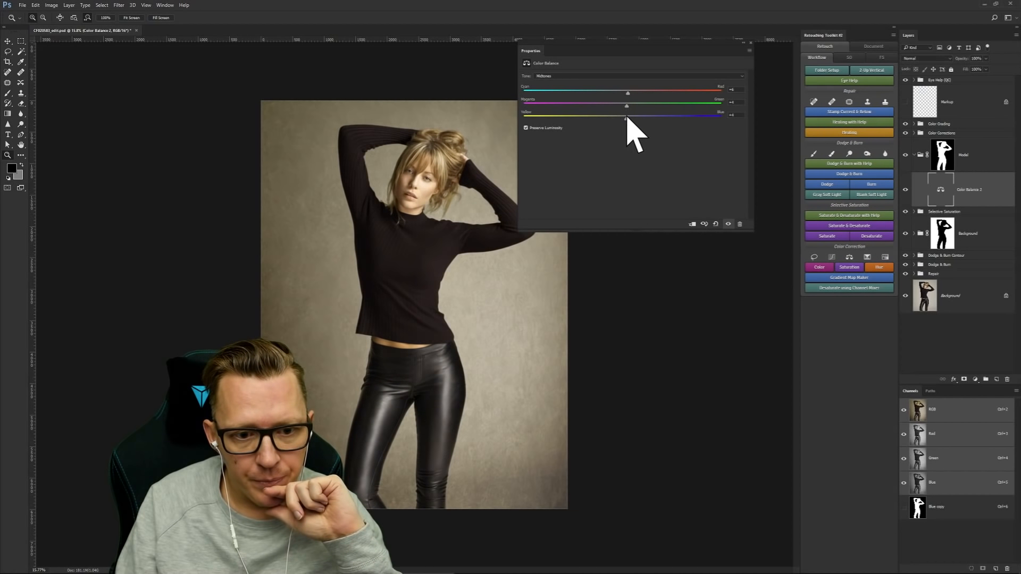
pyautogui.moveTo(625, 117); pyautogui.dragTo(629, 93)
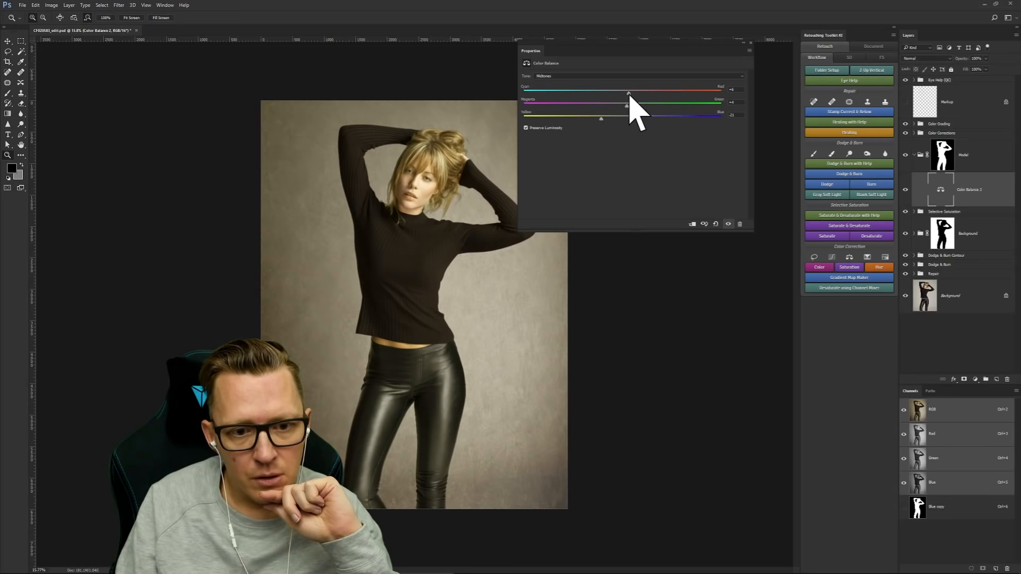
pyautogui.click(751, 44)
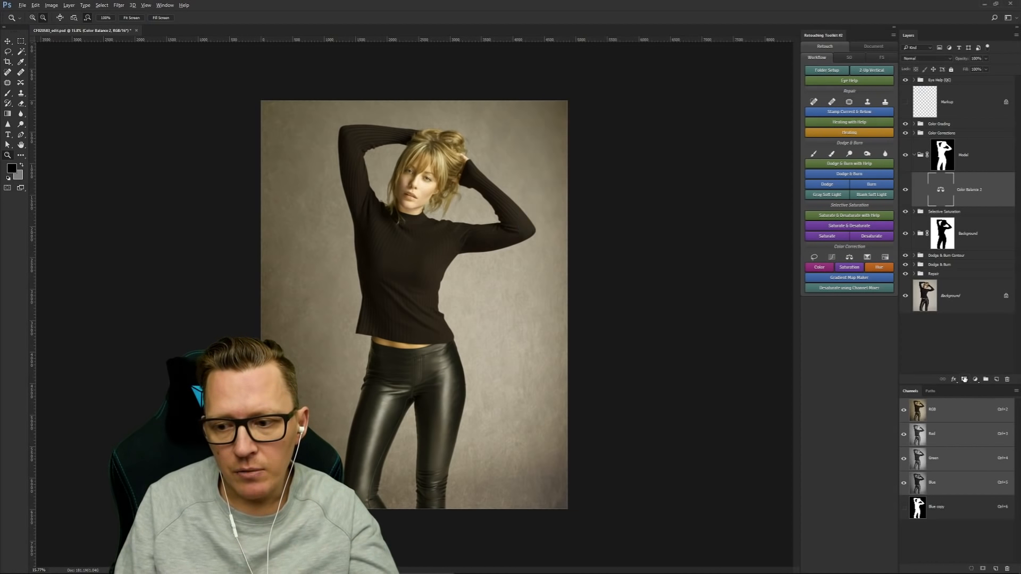
# Step: Add a black mask to the Color Balance layer, try painting the effect onto the face in white, and undo that stroke
pyautogui.keyDown('alt'); pyautogui.click(963, 379); pyautogui.keyUp('alt')
pyautogui.press('b')
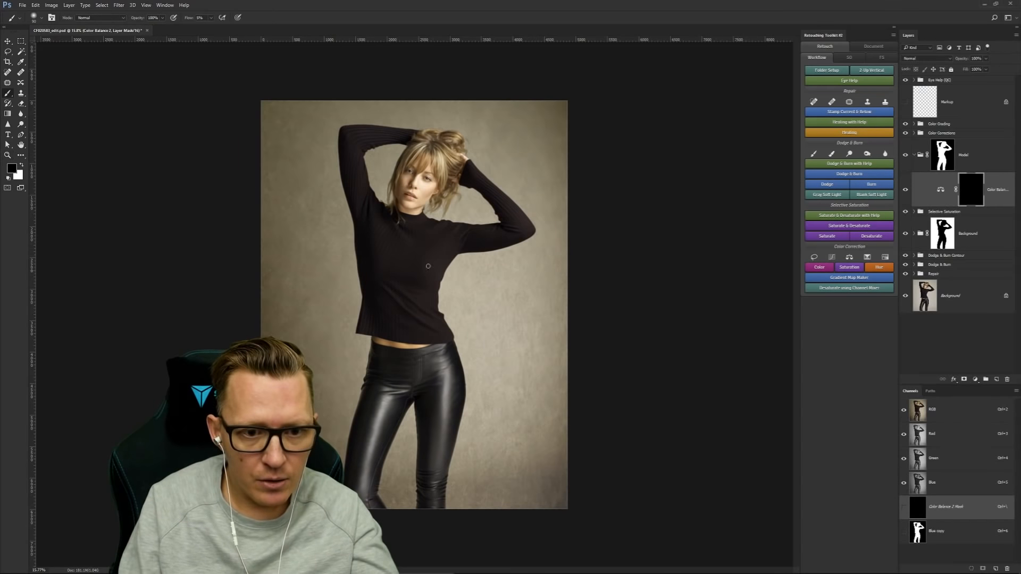
pyautogui.moveTo(408, 182); pyautogui.dragTo(433, 186)
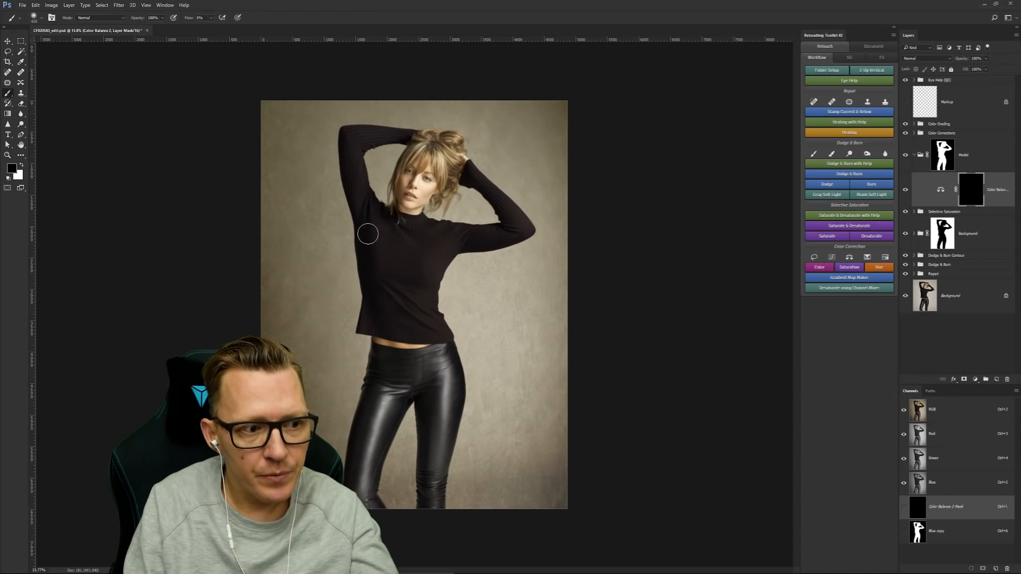
pyautogui.press('x')
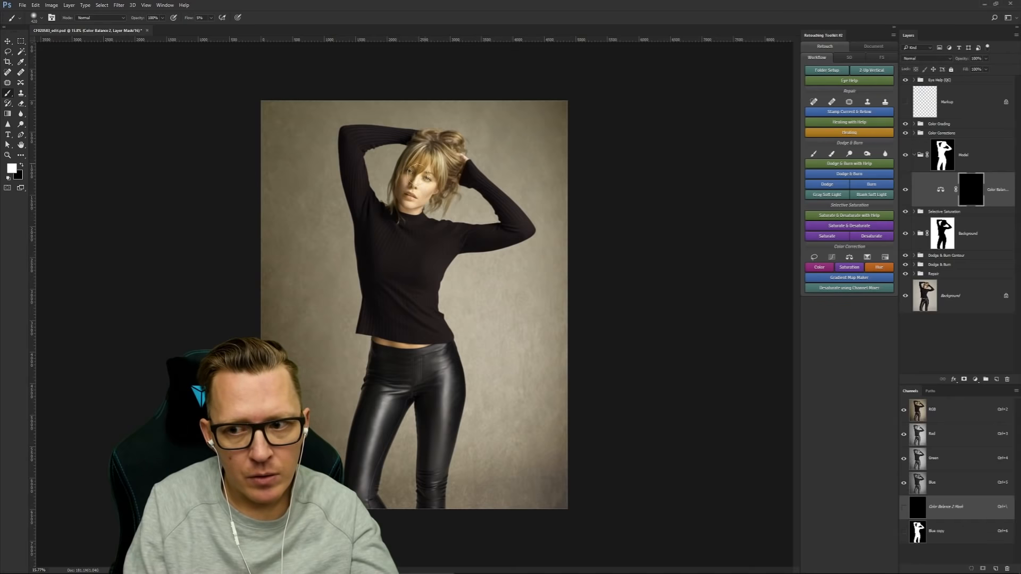
pyautogui.moveTo(409, 189); pyautogui.dragTo(425, 173)
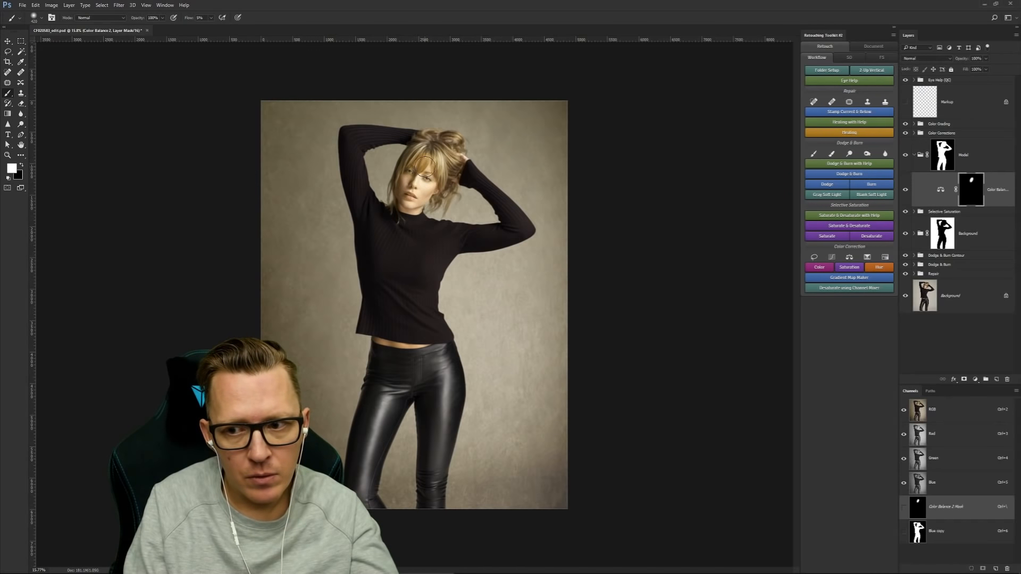
pyautogui.hotkey('ctrl', 'z')
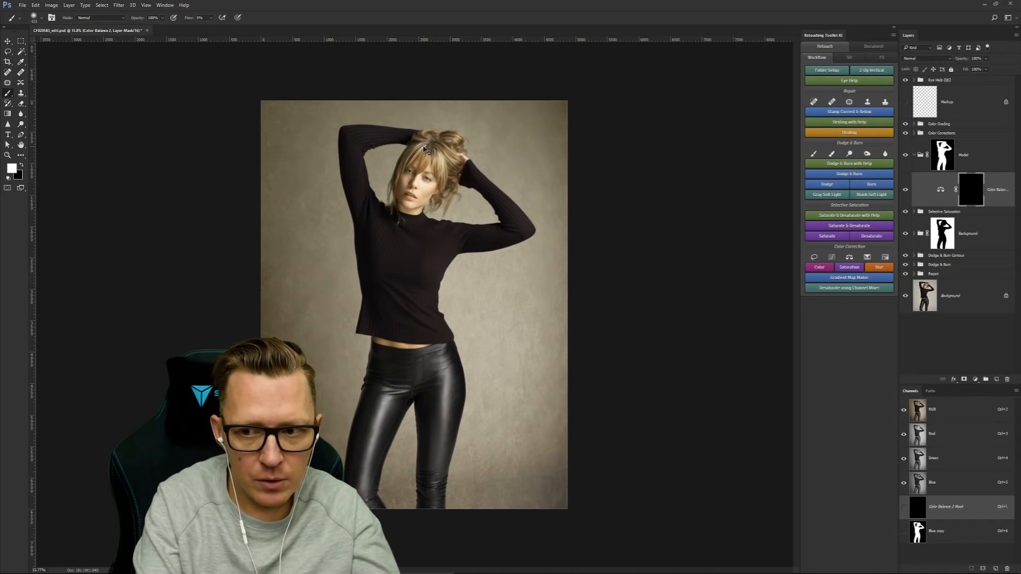
# Step: Invert the Color Balance mask to white and try brushing the effect off the face in black with a changed brush flow
pyautogui.hotkey('ctrl', 'i')
pyautogui.press('x')
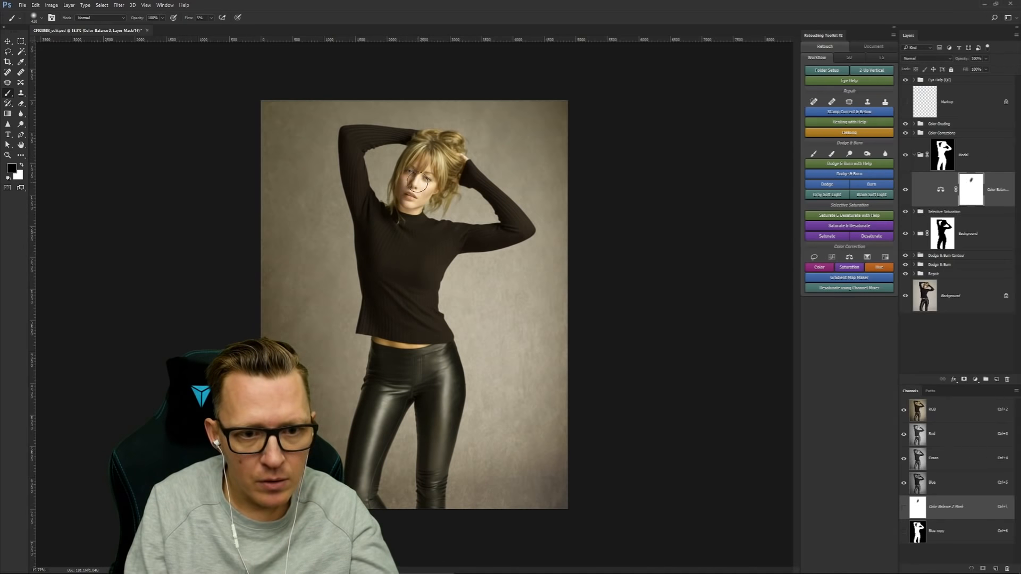
pyautogui.click(189, 19)
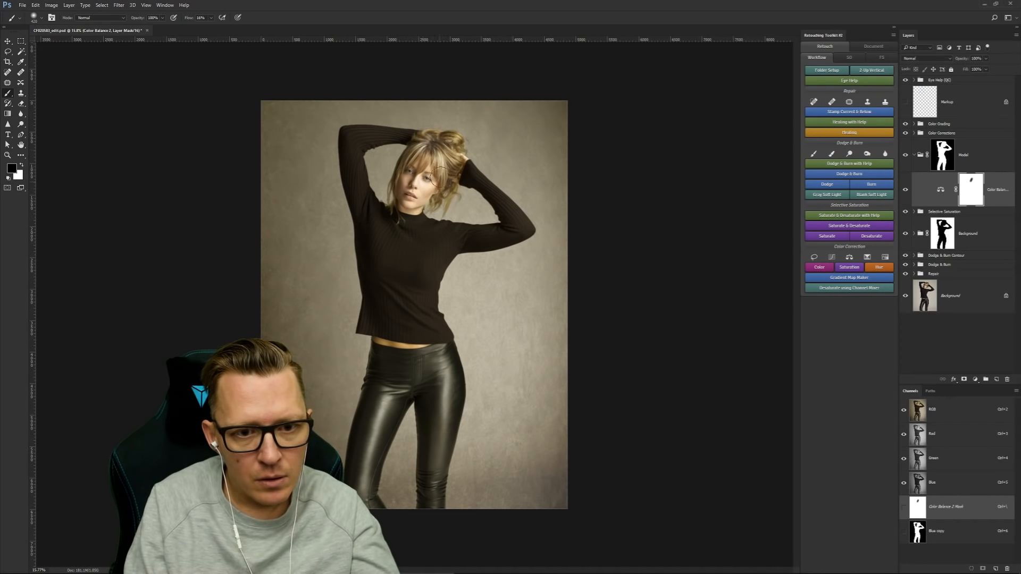
pyautogui.moveTo(441, 177); pyautogui.dragTo(426, 218)
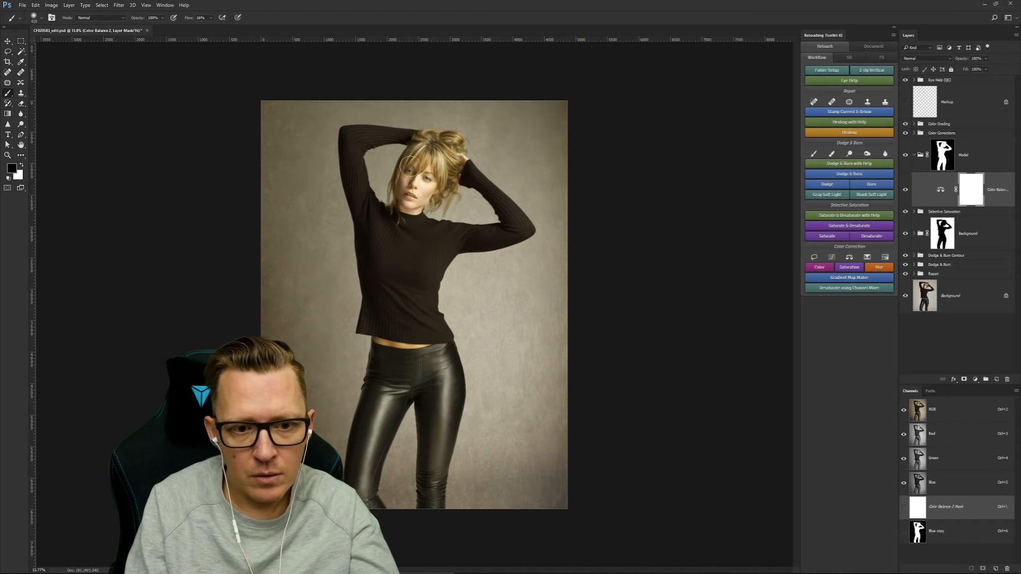
# Step: Paint black over the face and hair on the Color Balance mask at 10% flow and lower the layer's opacity to 57%
pyautogui.press('[')
pyautogui.press('[')
pyautogui.press('[')
pyautogui.press('[')
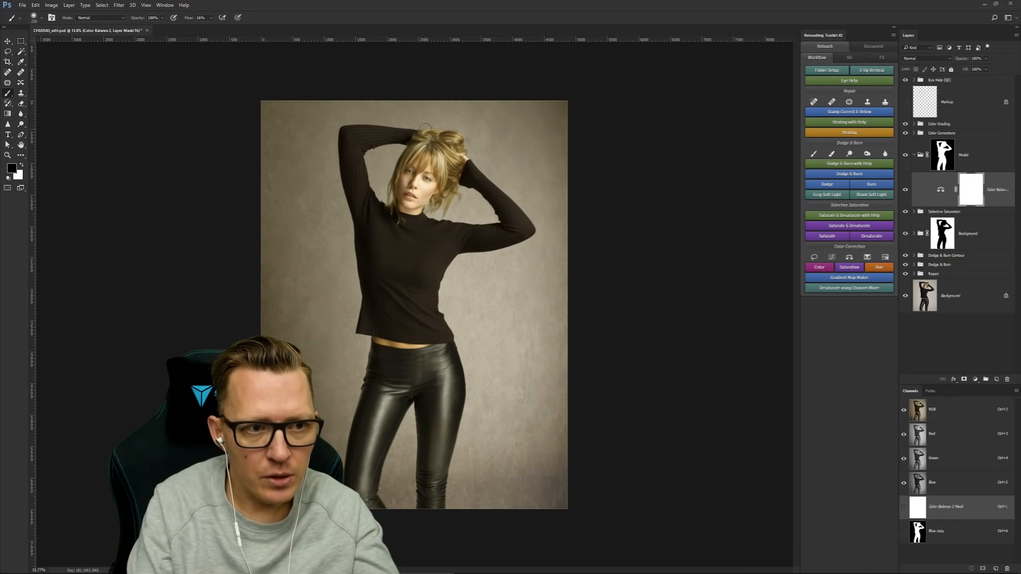
pyautogui.hotkey('shift', '1')
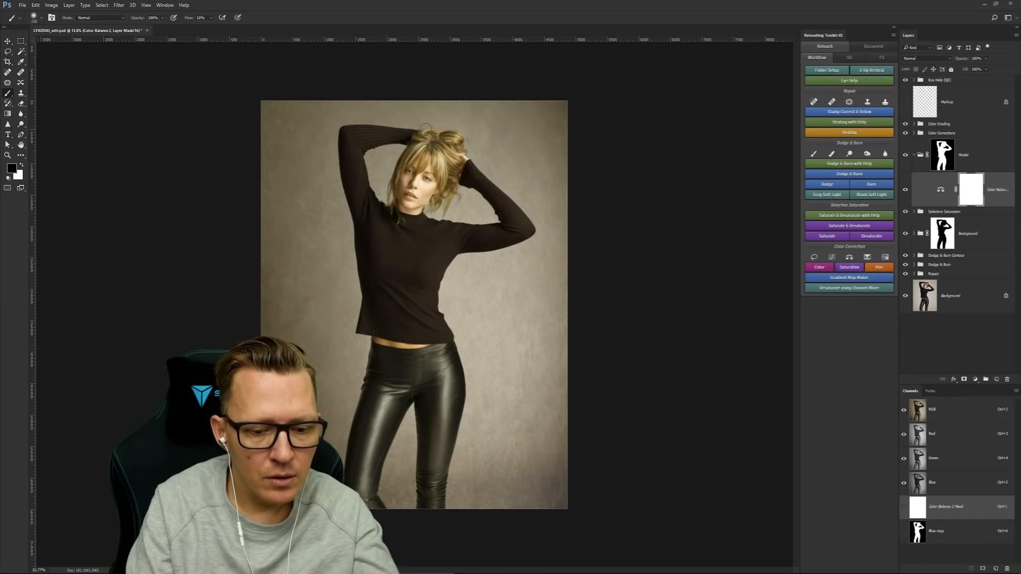
pyautogui.press(']')
pyautogui.press(']')
pyautogui.press(']')
pyautogui.press(']')
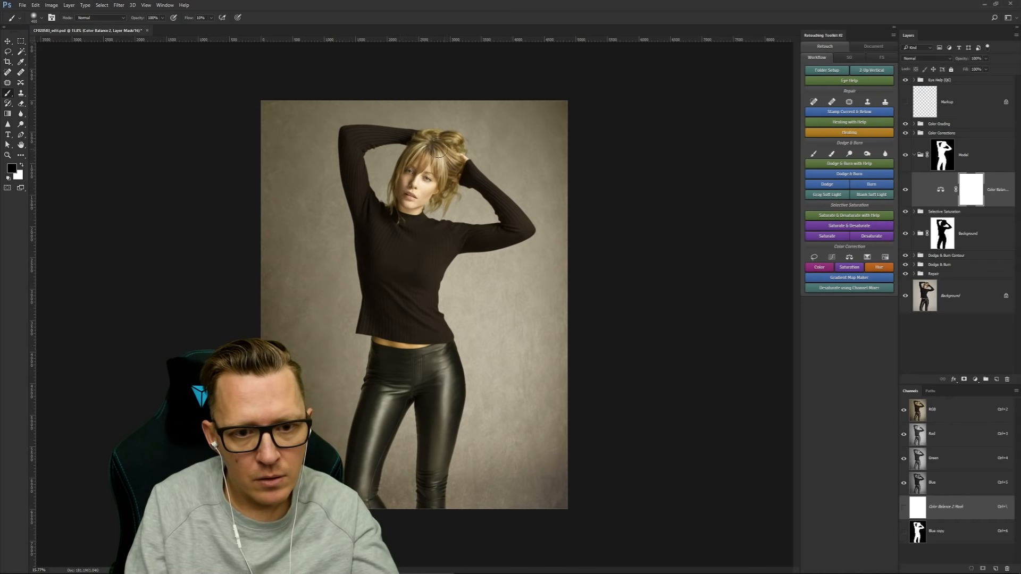
pyautogui.moveTo(400, 202); pyautogui.dragTo(437, 160)
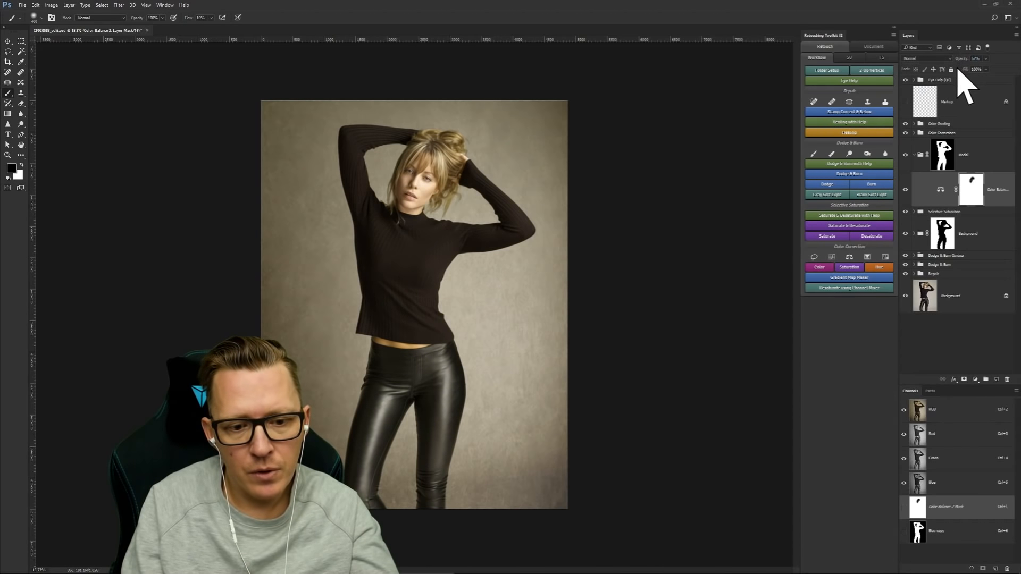
# Step: Collapse the Model group, make the Color Grading group active, and save the document
pyautogui.click(960, 112)
pyautogui.click(958, 124)
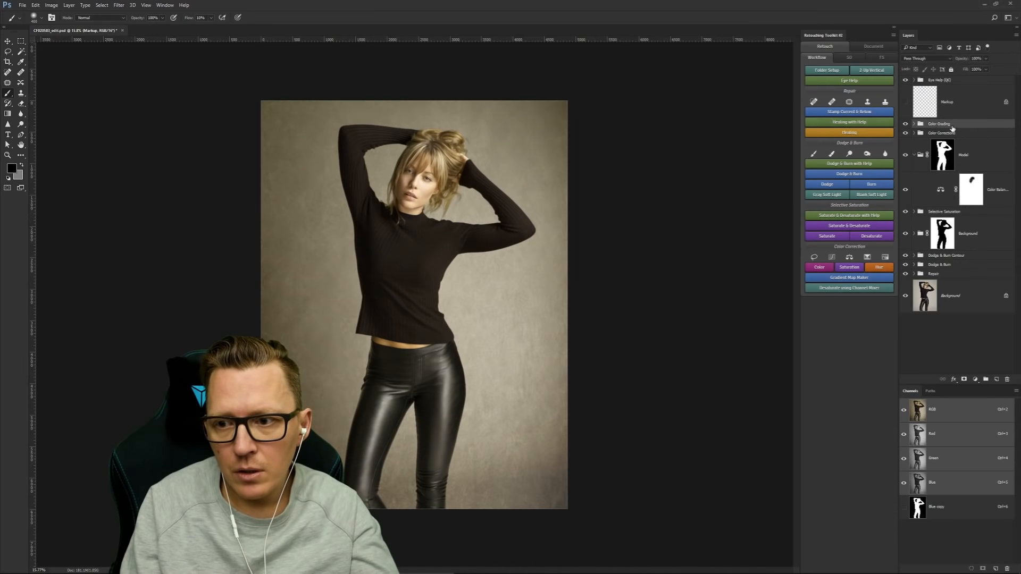
pyautogui.click(914, 154)
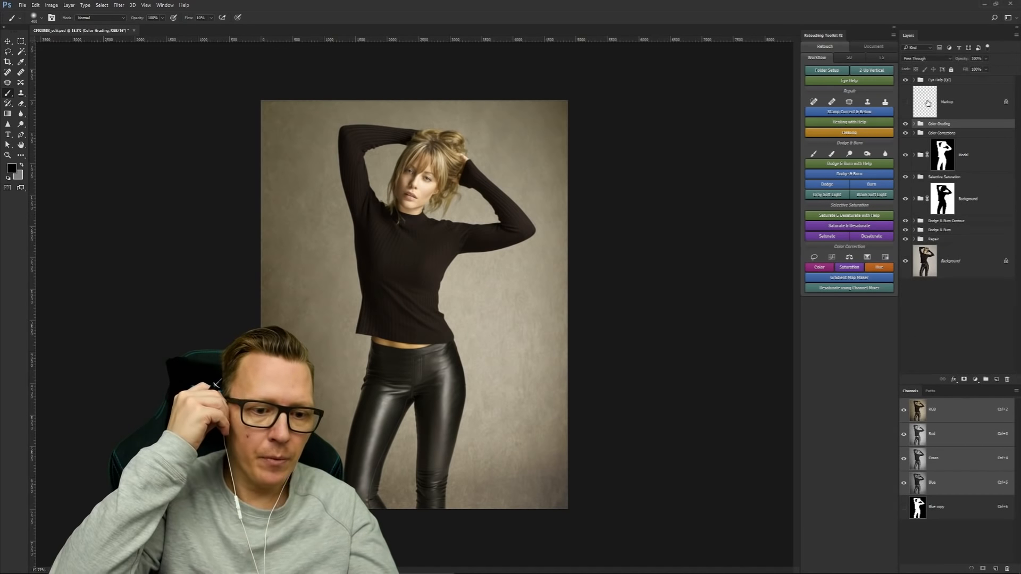
pyautogui.hotkey('ctrl', 's')
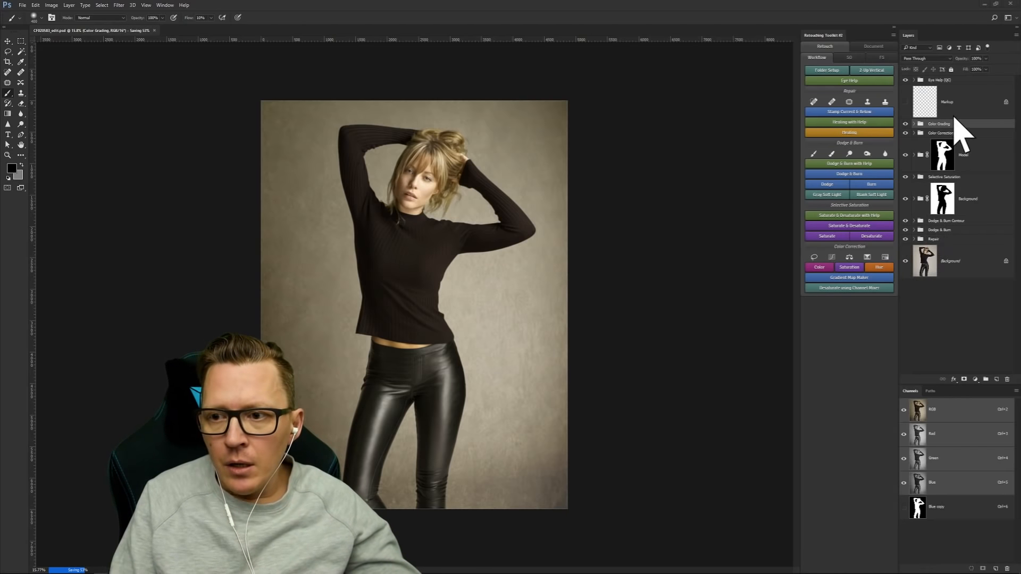
# Step: Remove the help layers from the document with the Retouching Toolkit
pyautogui.click(849, 58)
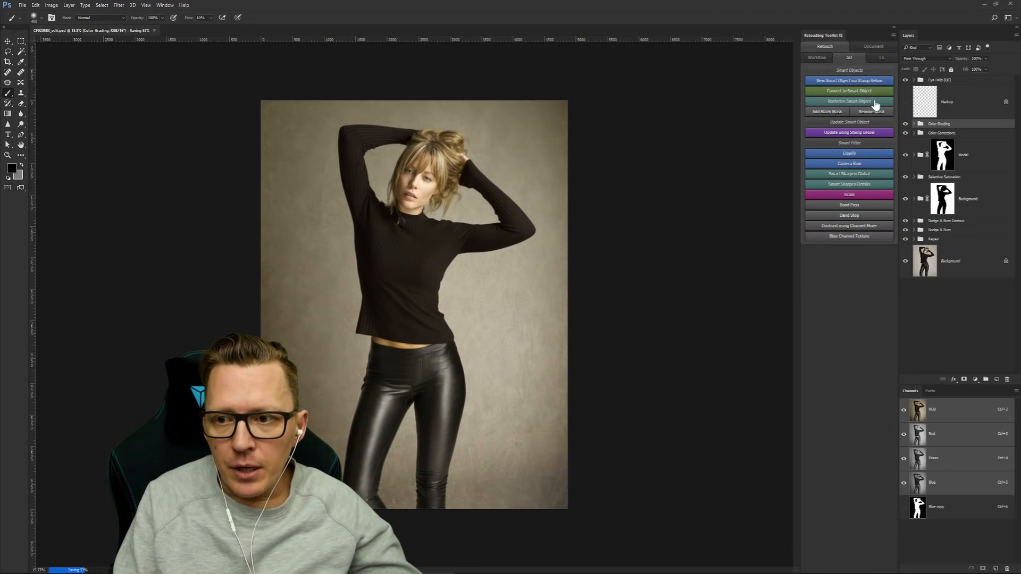
pyautogui.click(836, 60)
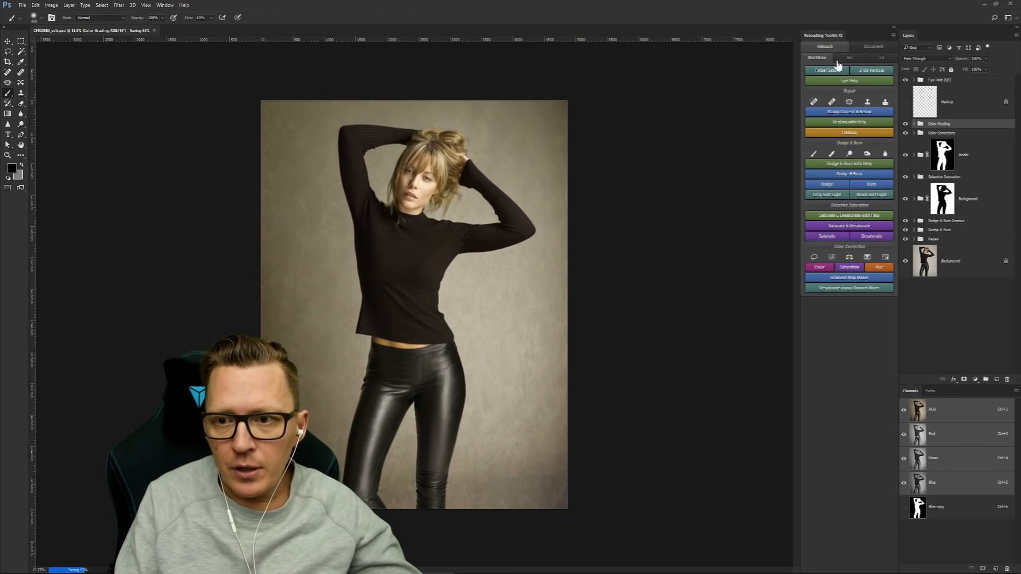
pyautogui.click(869, 48)
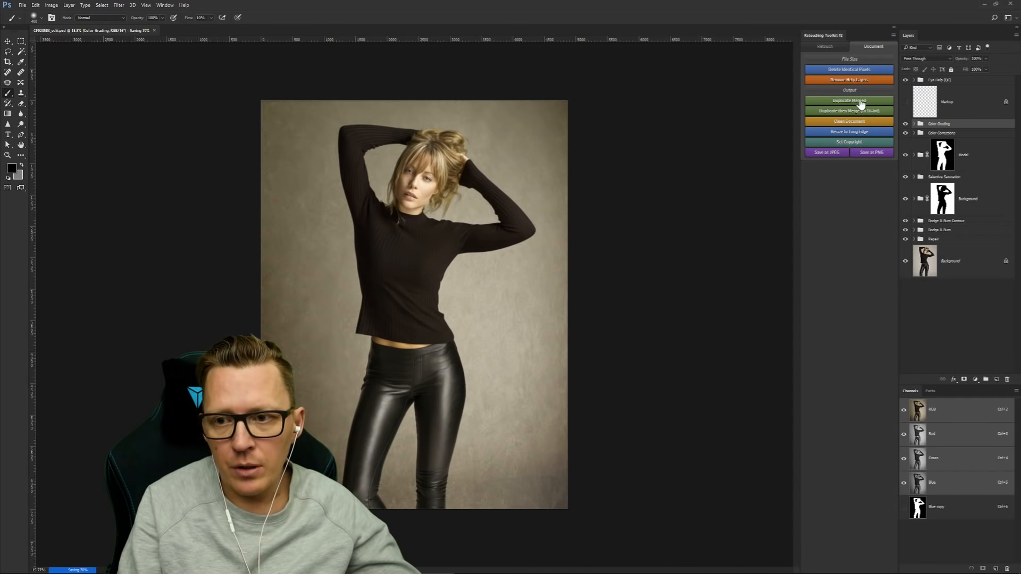
pyautogui.click(862, 82)
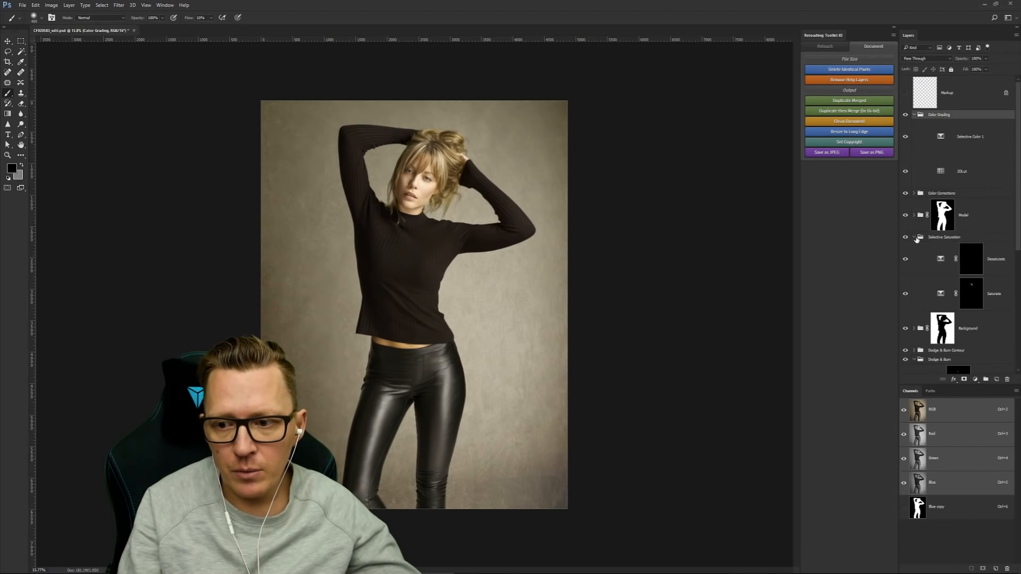
# Step: Collapse the Selective Saturation and Dodge & Burn groups and delete the identical pixels from the Stamp Visible Below layer
pyautogui.click(914, 237)
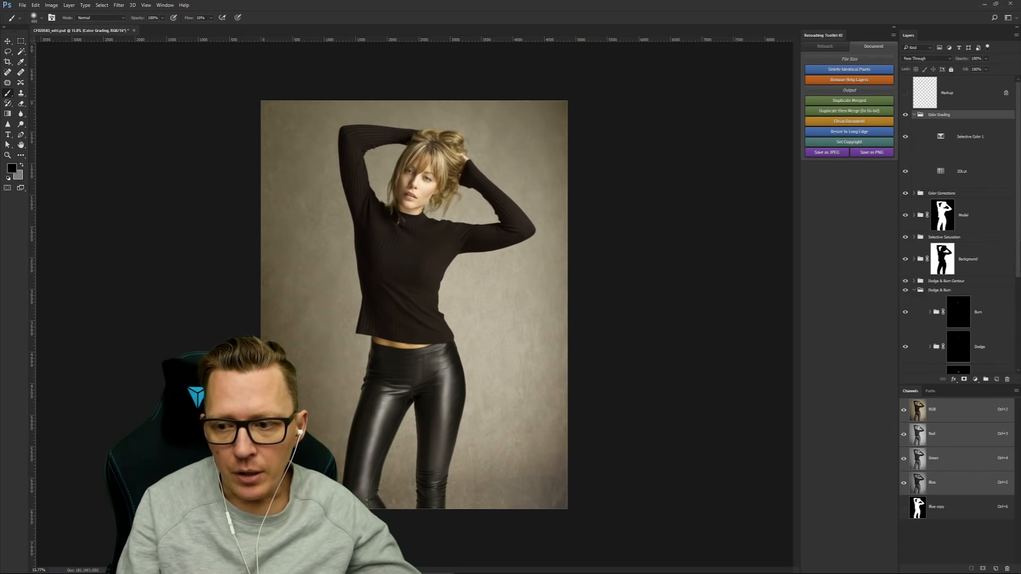
pyautogui.scroll(-5, 1013, 298)
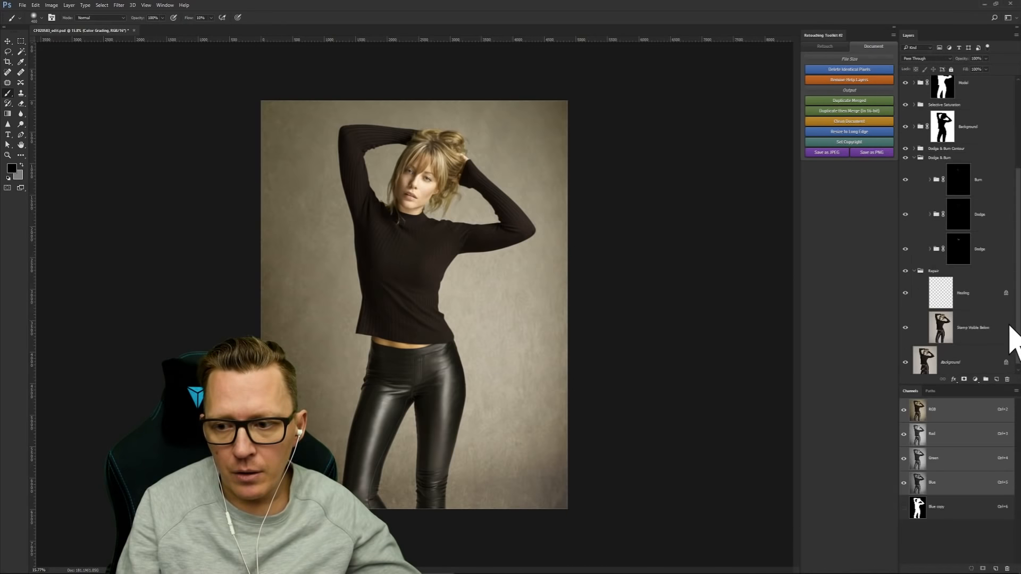
pyautogui.click(915, 158)
pyautogui.click(950, 338)
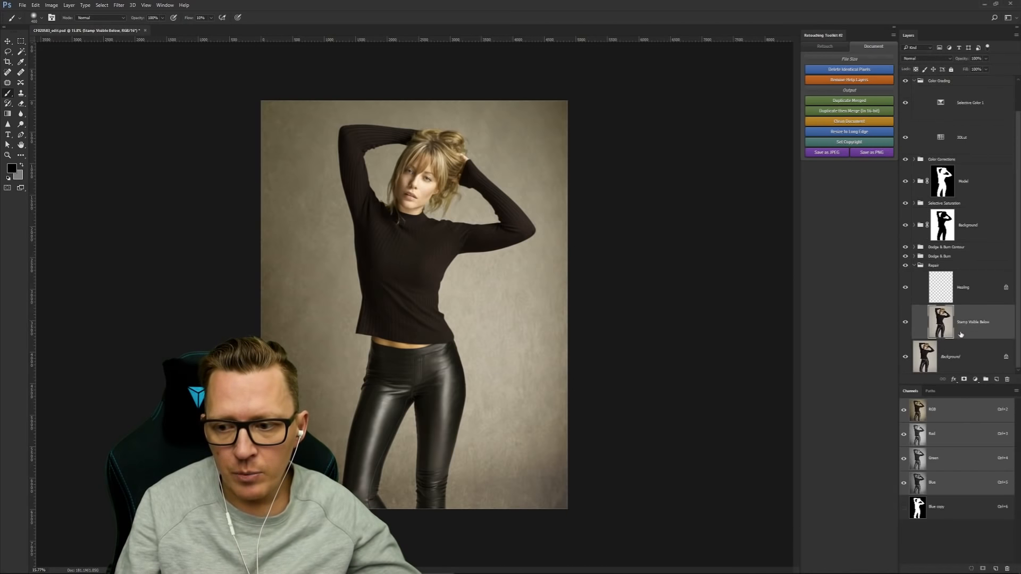
pyautogui.click(864, 72)
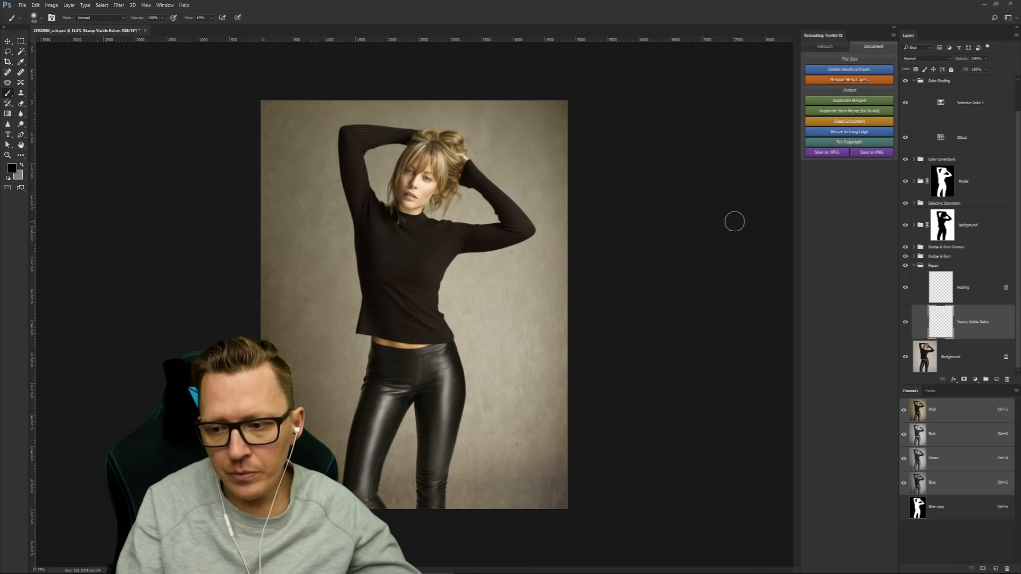
# Step: Examine the Stamp Visible Below layer's remaining pixels on their own, restore the other layers' visibility, and view the whole photo smaller
pyautogui.keyDown('alt'); pyautogui.click(905, 322); pyautogui.keyUp('alt')
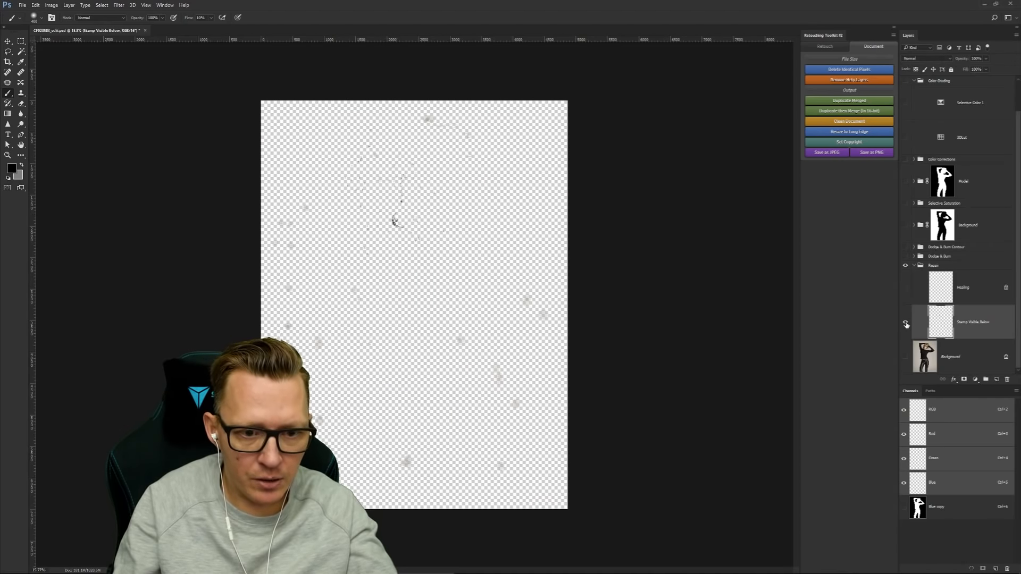
pyautogui.keyDown('alt'); pyautogui.click(905, 322); pyautogui.keyUp('alt')
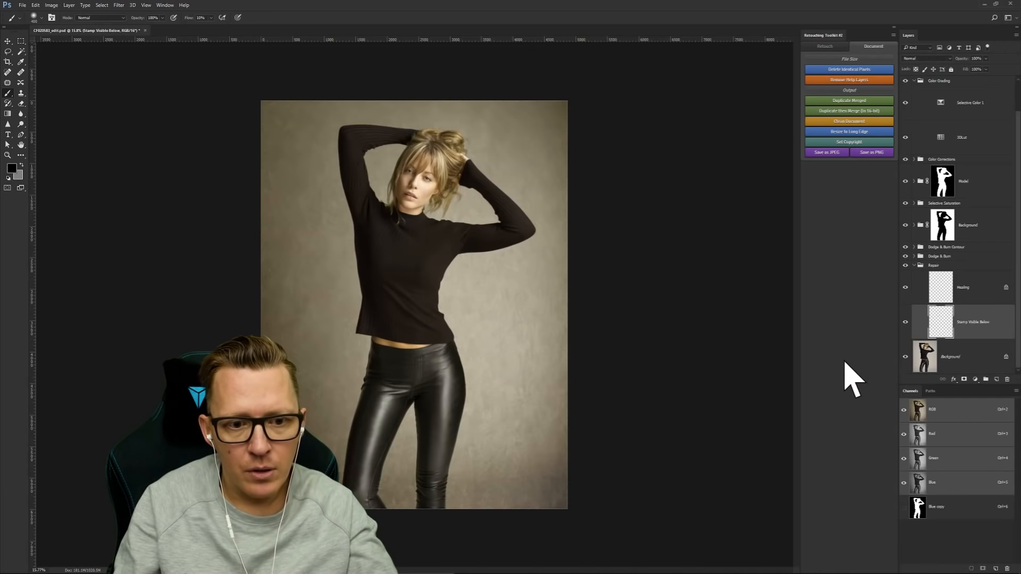
pyautogui.press('z')
pyautogui.moveTo(410, 209); pyautogui.dragTo(498, 395)
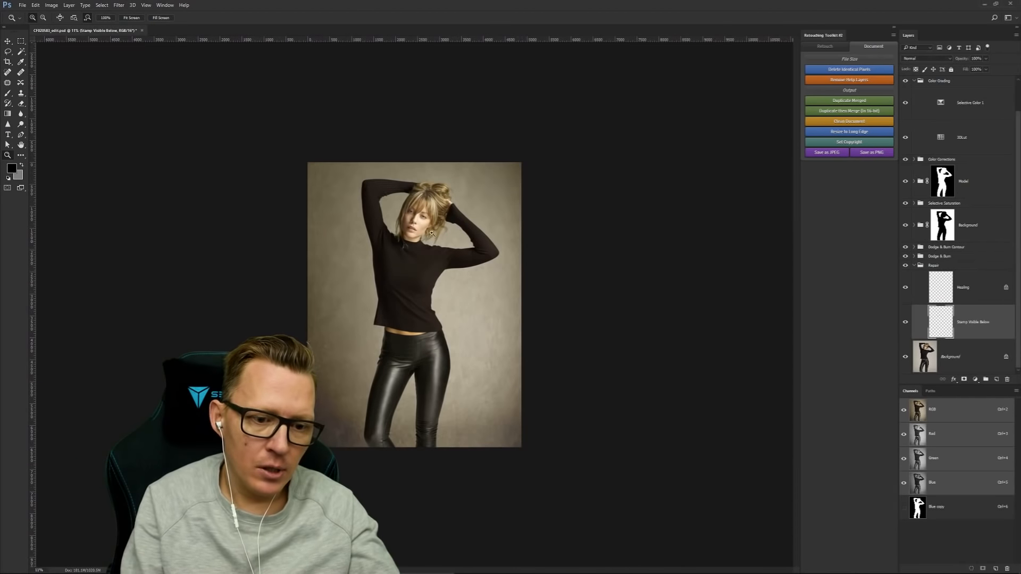
# Step: Collapse the Color Grading group, make it active, and add a Smart Liquify layer above it with the Retouching Toolkit
pyautogui.moveTo(331, 221); pyautogui.dragTo(433, 228)
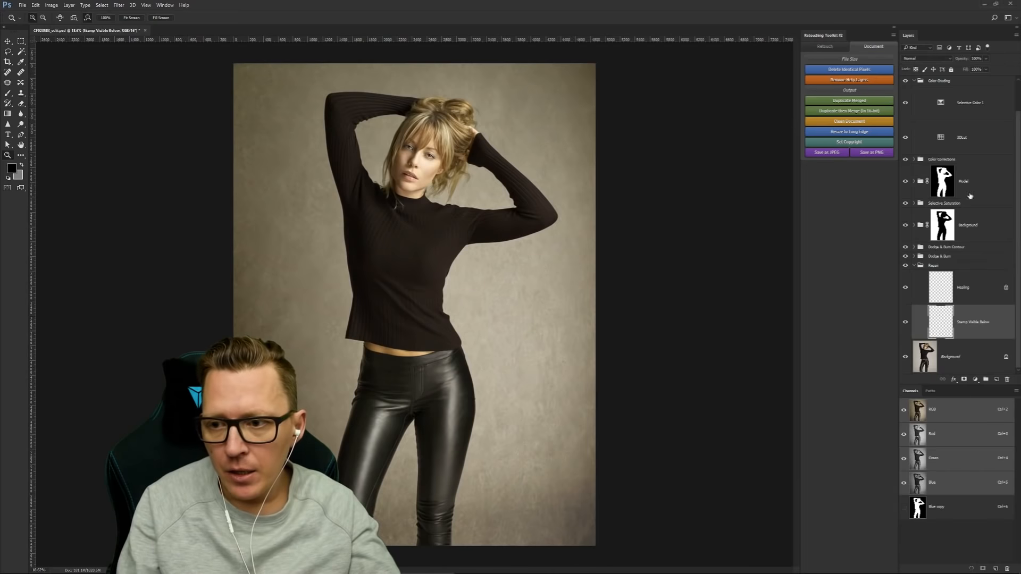
pyautogui.scroll(2, 1007, 113)
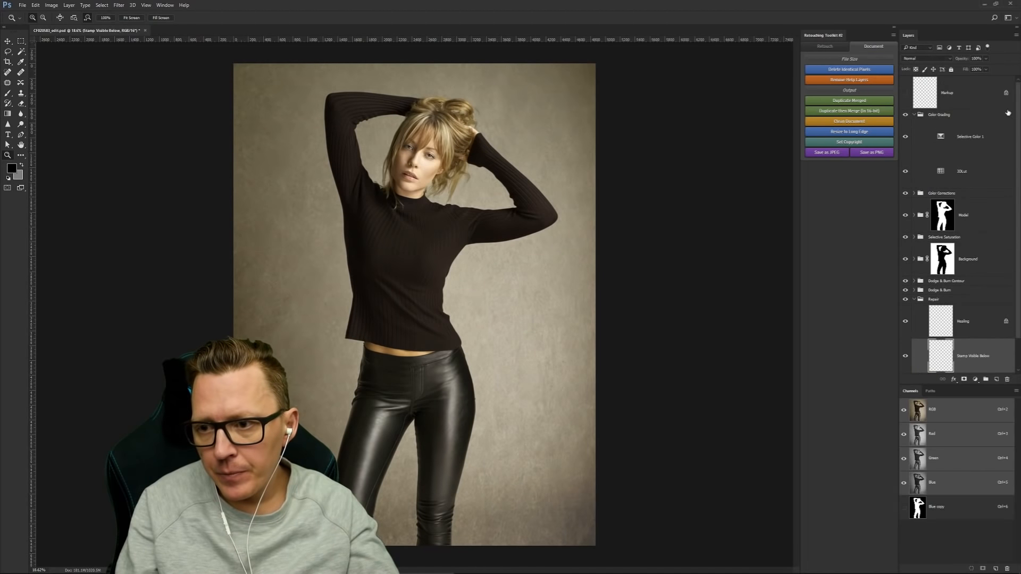
pyautogui.click(914, 115)
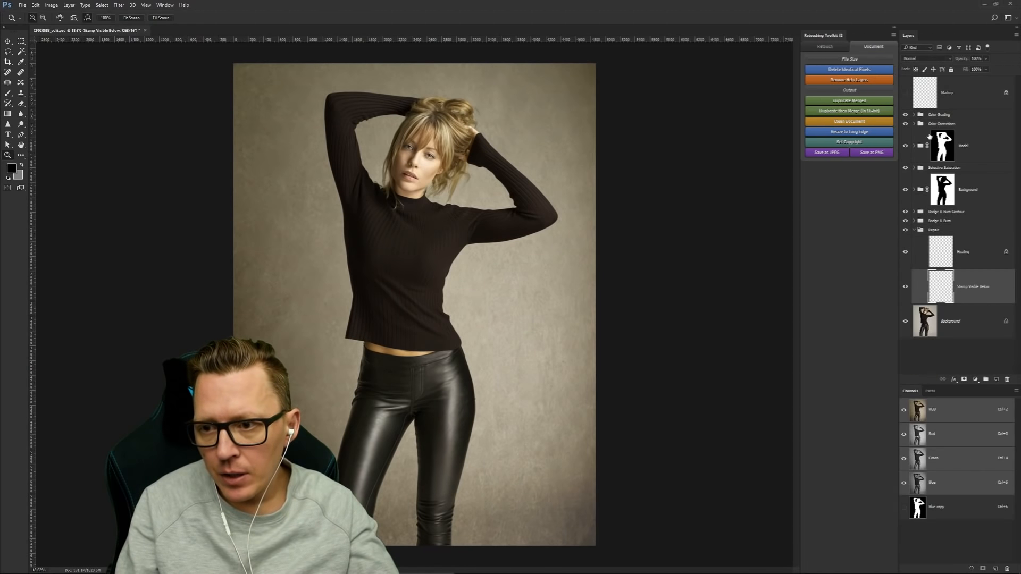
pyautogui.click(954, 118)
pyautogui.click(833, 46)
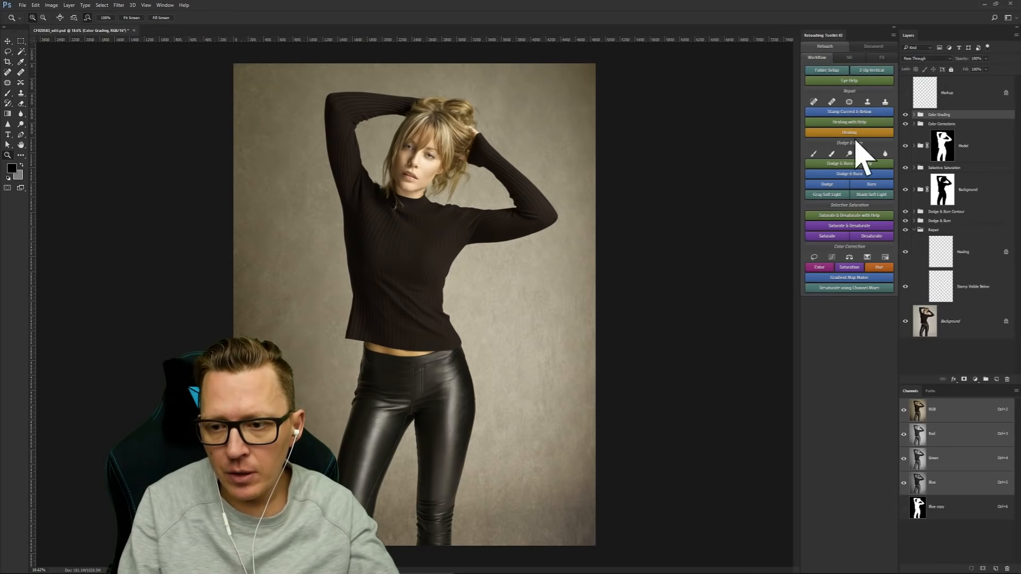
pyautogui.click(849, 58)
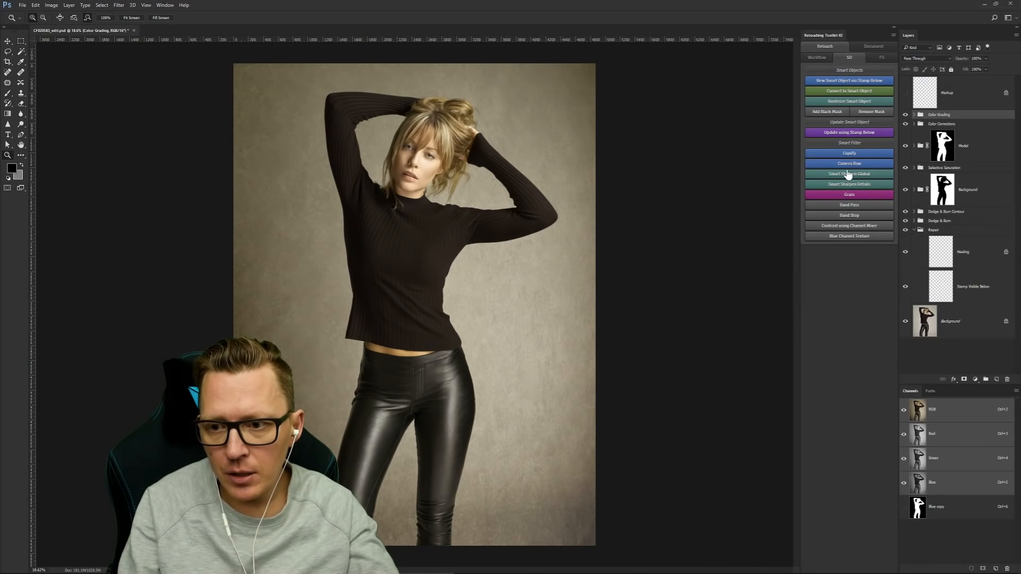
pyautogui.click(856, 154)
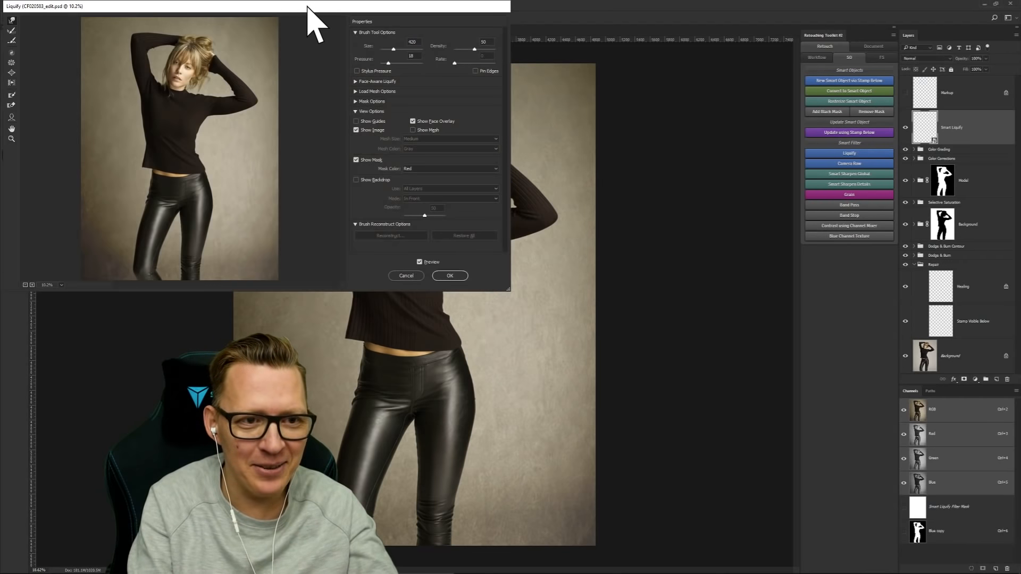
# Step: Set the Liquify brush pressure to 1 and enlarge the Liquify window for a bigger preview
pyautogui.moveTo(307, 8)
pyautogui.mouseDown()
pyautogui.moveTo(373, 45)
pyautogui.moveTo(481, 77)
pyautogui.mouseUp()
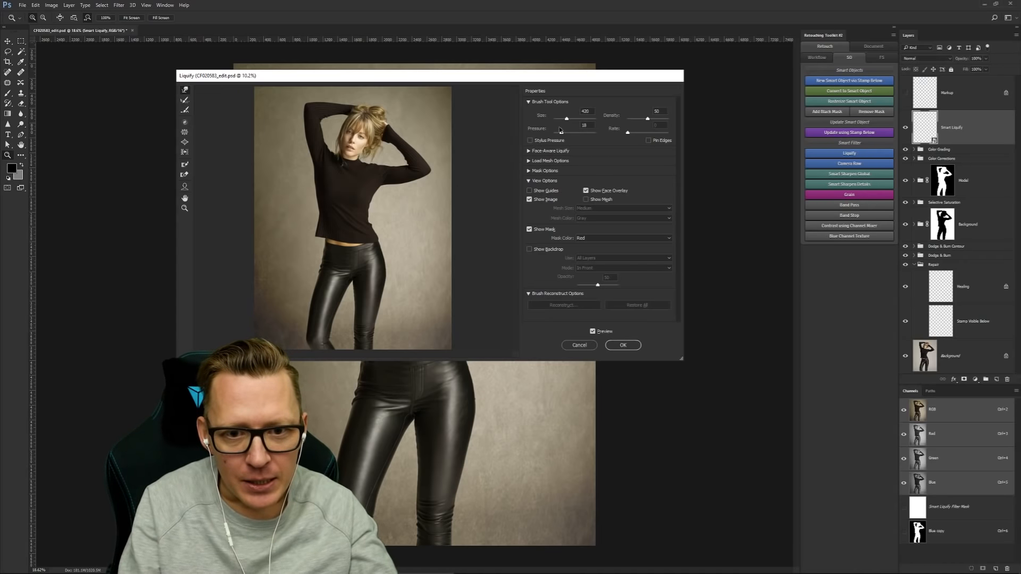
pyautogui.moveTo(561, 132); pyautogui.dragTo(554, 132)
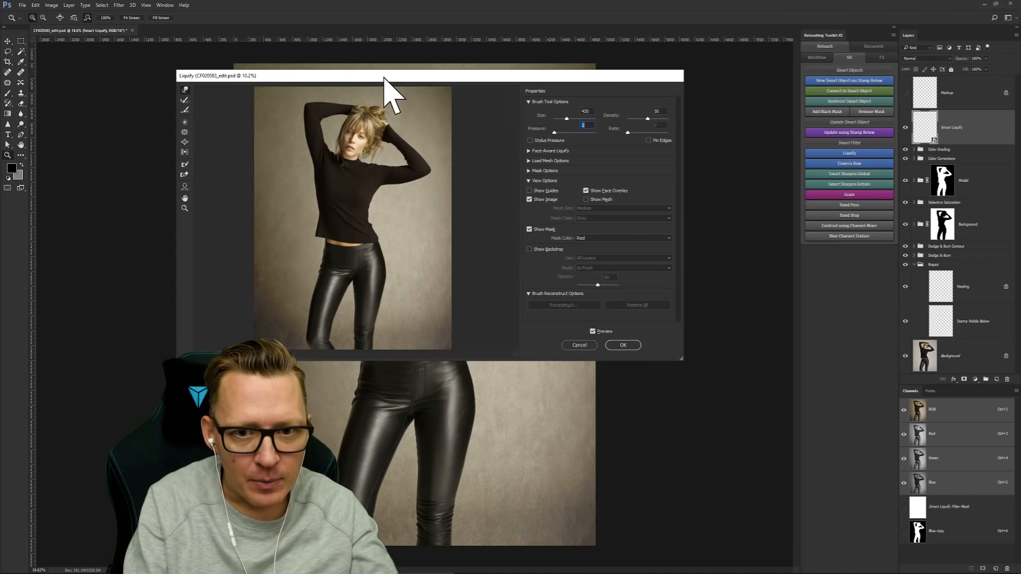
pyautogui.moveTo(479, 70); pyautogui.dragTo(478, 1)
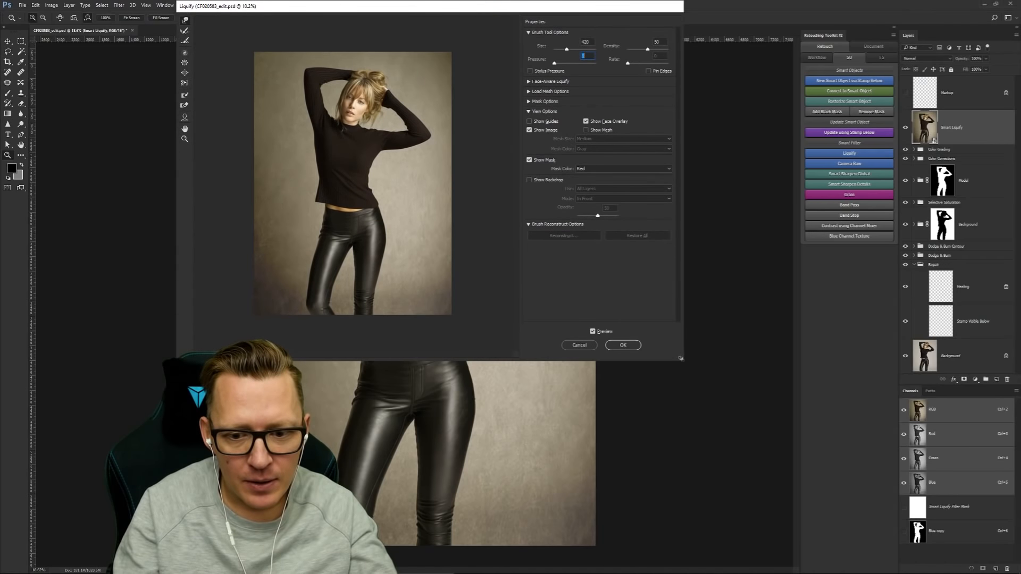
pyautogui.moveTo(681, 359)
pyautogui.mouseDown()
pyautogui.moveTo(893, 465)
pyautogui.moveTo(940, 532)
pyautogui.mouseUp()
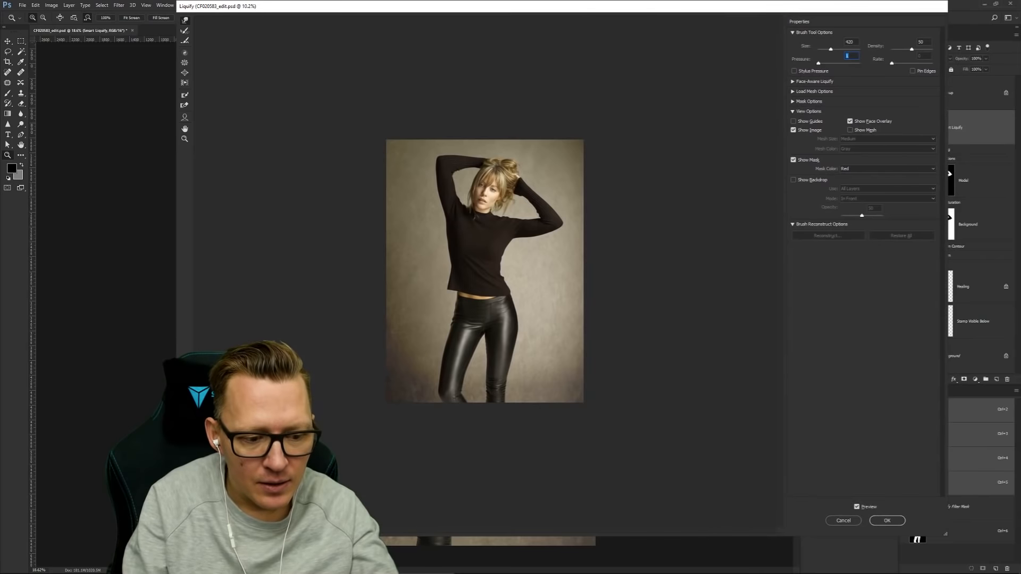
# Step: Shrink the Liquify brush and nudge the sleeve's edge at the inner bend of the lower elbow
pyautogui.hotkey('ctrl', '+')
pyautogui.hotkey('ctrl', '+')
pyautogui.hotkey('ctrl', '+')
pyautogui.hotkey('ctrl', '+')
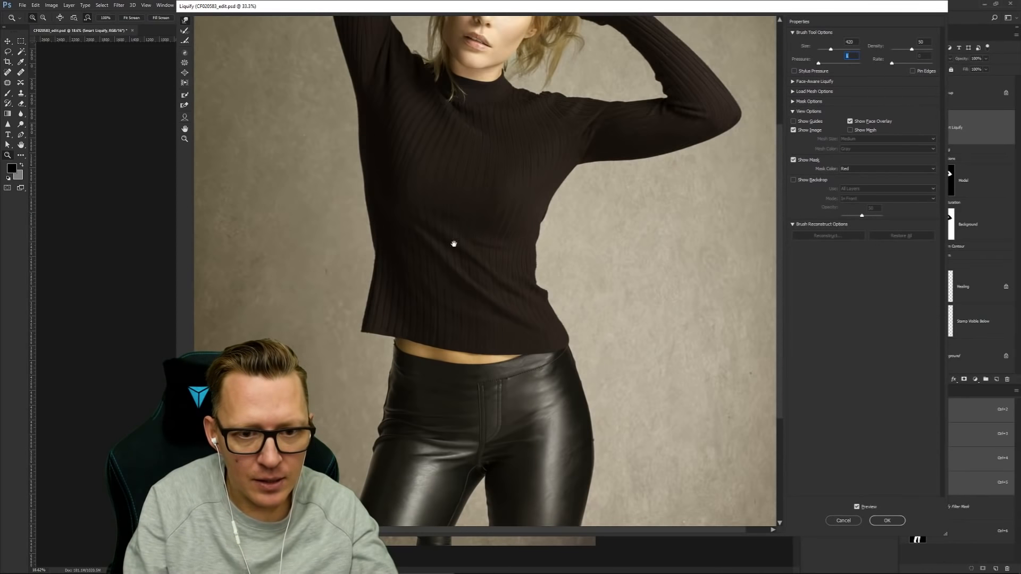
pyautogui.moveTo(455, 239); pyautogui.dragTo(423, 360)
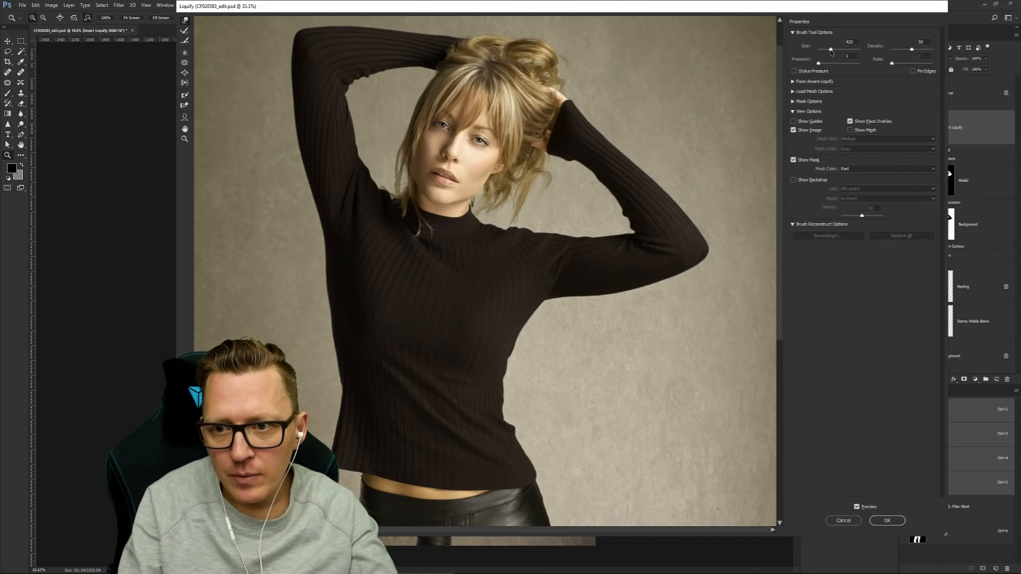
pyautogui.moveTo(831, 52); pyautogui.dragTo(825, 51)
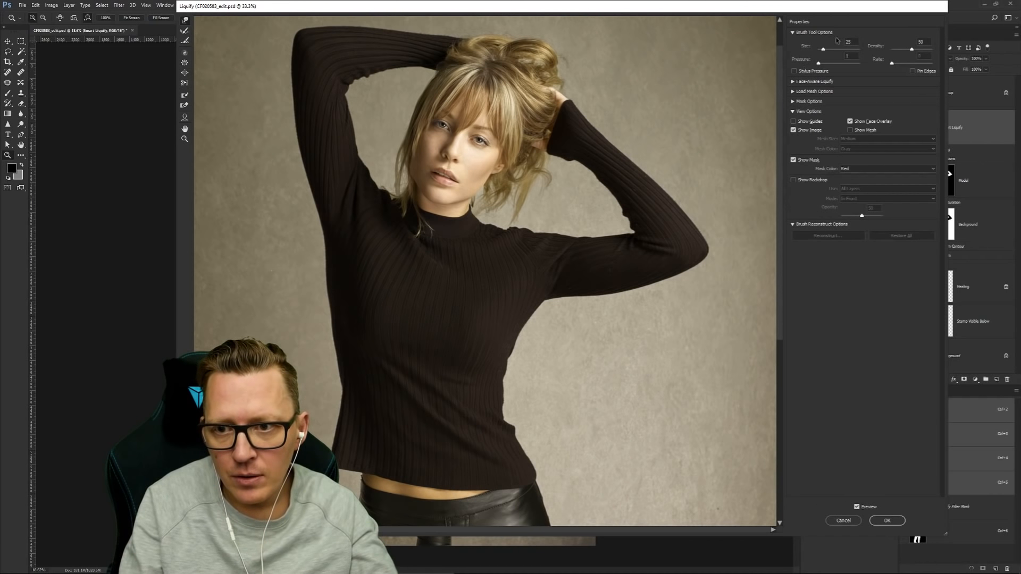
pyautogui.moveTo(830, 51); pyautogui.dragTo(829, 52)
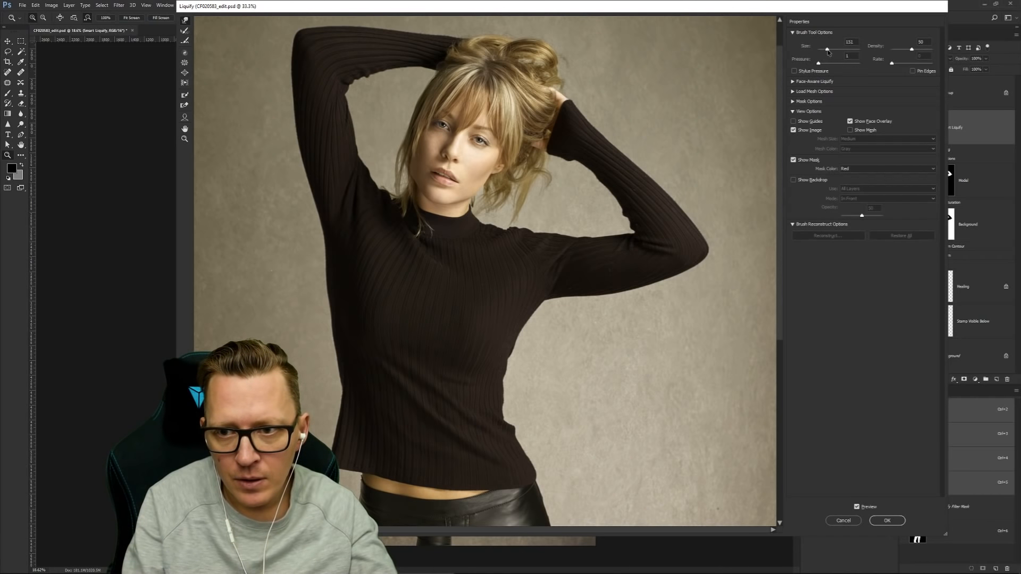
pyautogui.moveTo(827, 52); pyautogui.dragTo(827, 51)
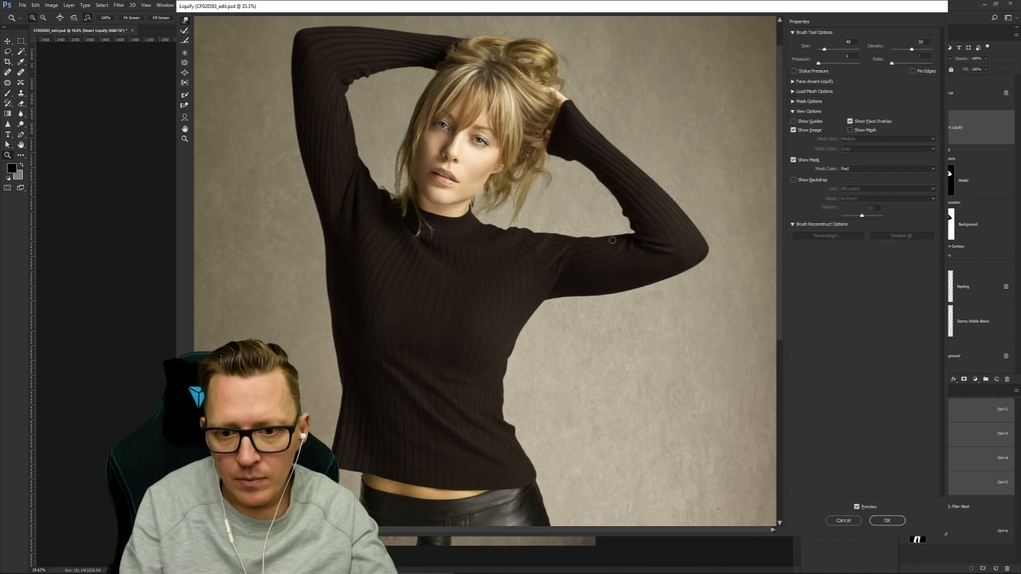
pyautogui.moveTo(619, 217); pyautogui.dragTo(625, 212)
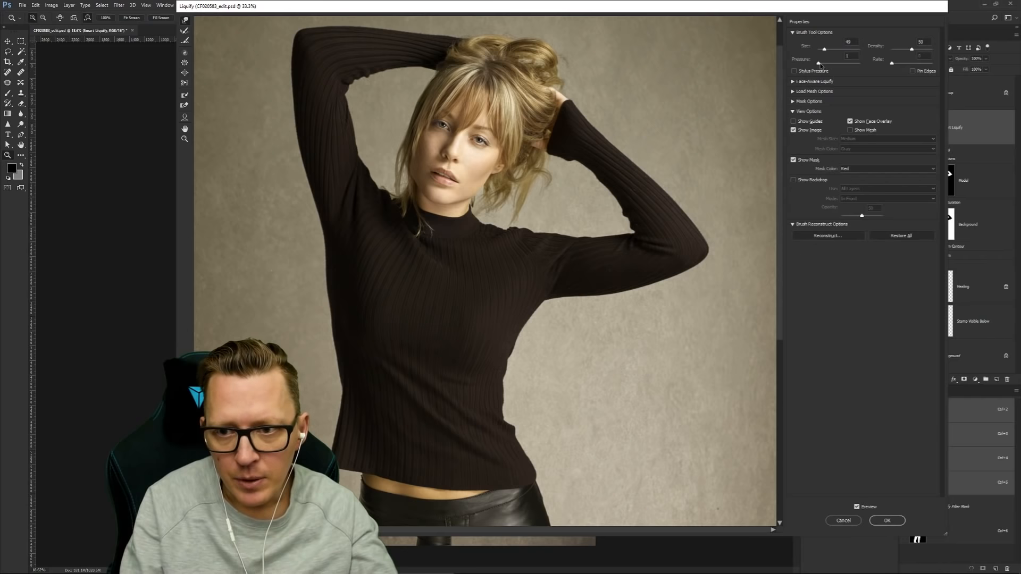
# Step: Raise the brush pressure to 32 and smooth the sweater's sleeve and side contours with smaller brushes, down to size 81
pyautogui.moveTo(827, 65); pyautogui.dragTo(829, 65)
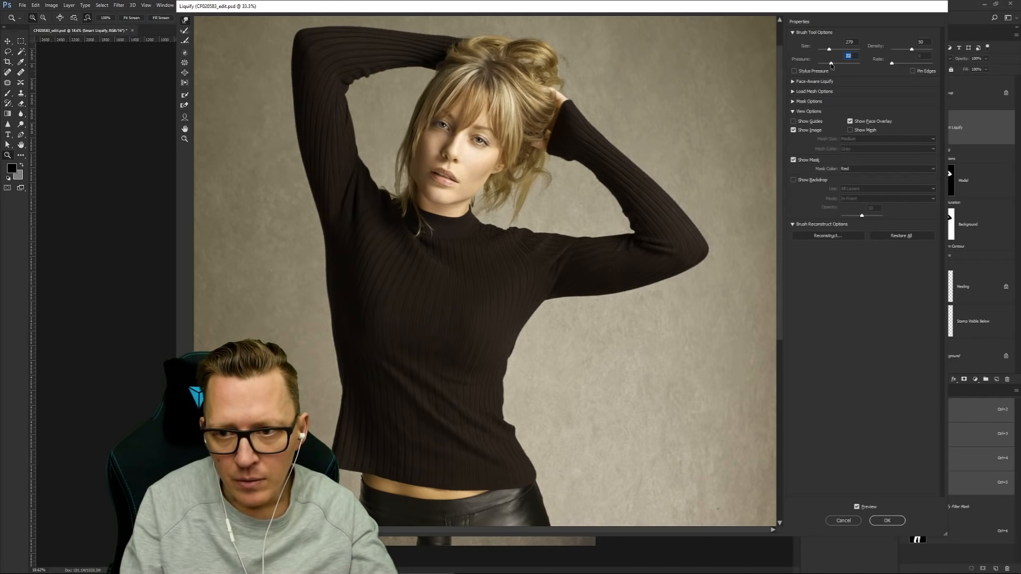
pyautogui.moveTo(829, 49); pyautogui.dragTo(826, 52)
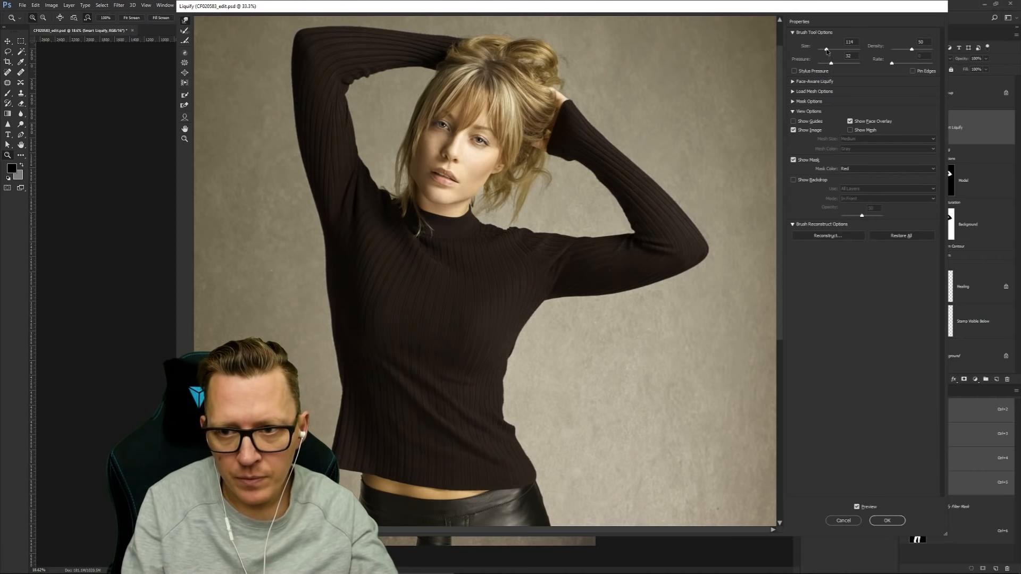
pyautogui.moveTo(827, 51); pyautogui.dragTo(823, 51)
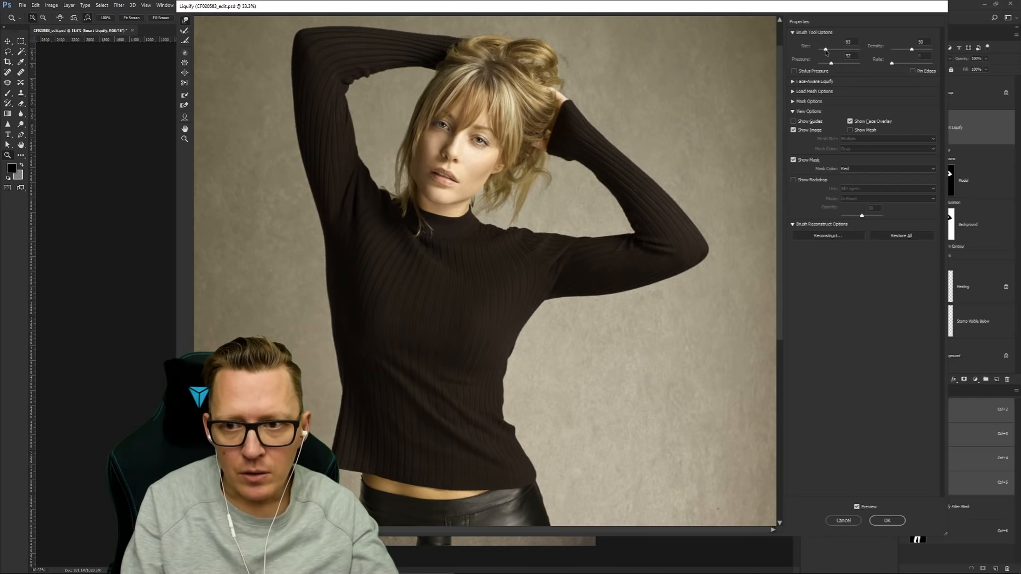
pyautogui.moveTo(826, 52); pyautogui.dragTo(827, 52)
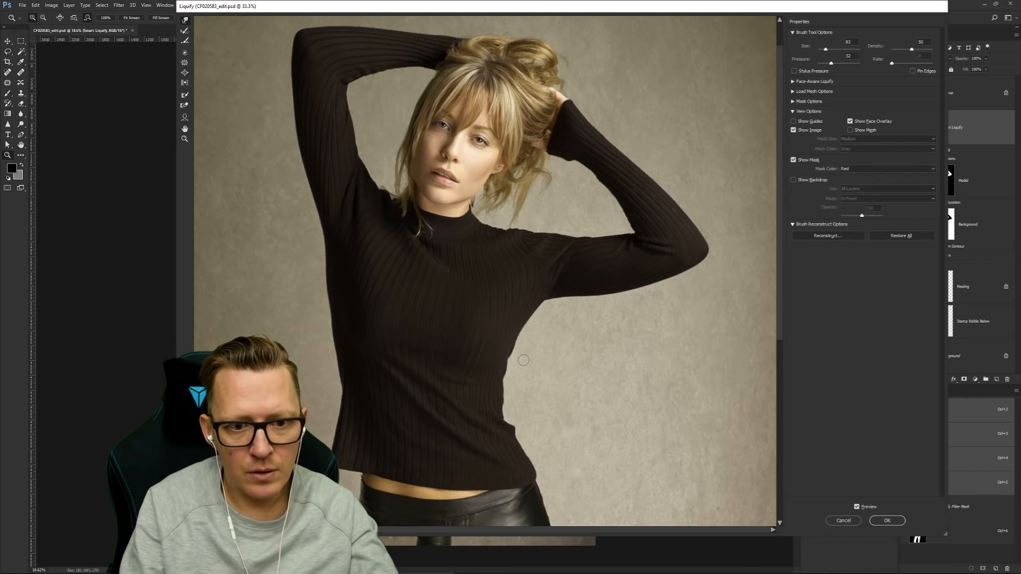
# Step: Smooth the fold bump on the sweater's waist contour and push its flared hem corner inward with a size 279 brush
pyautogui.scroll(-5, 513, 230)
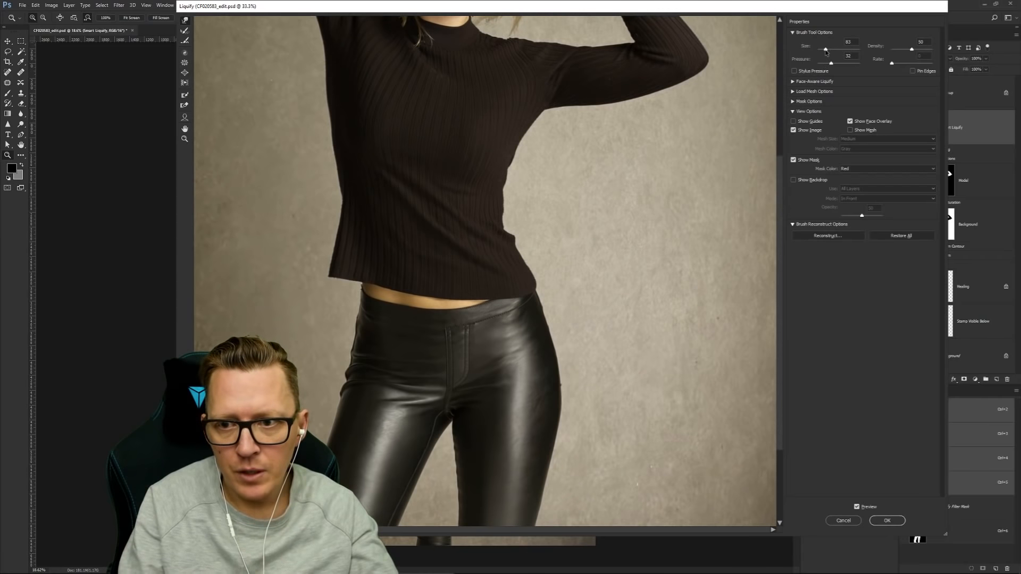
pyautogui.moveTo(825, 51); pyautogui.dragTo(827, 54)
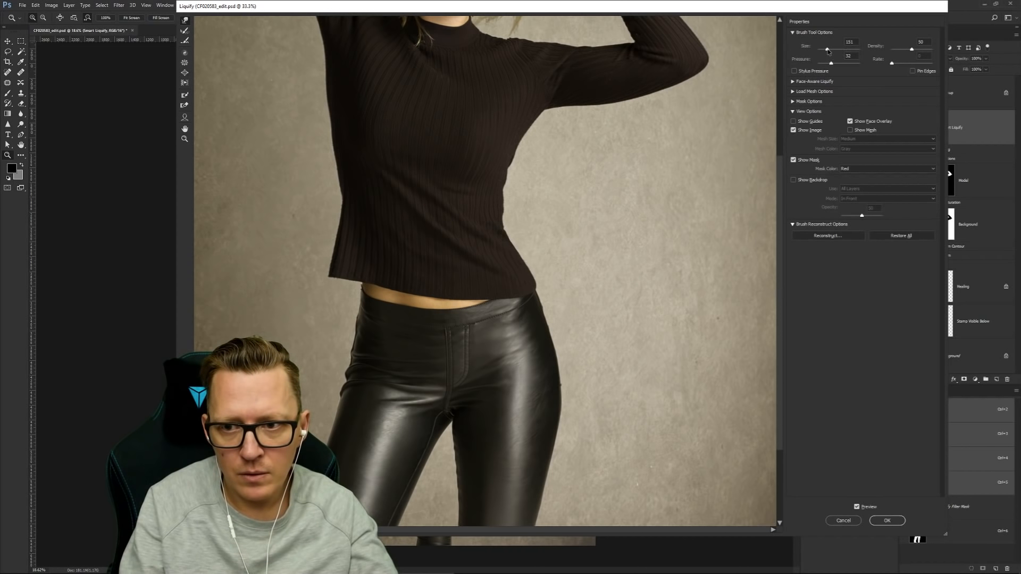
pyautogui.moveTo(829, 51); pyautogui.dragTo(828, 50)
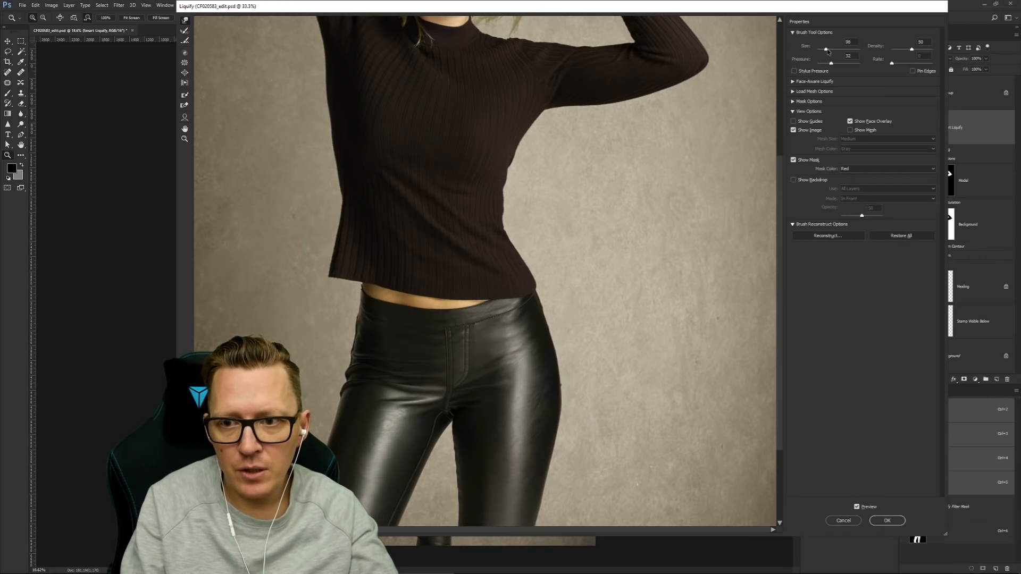
pyautogui.moveTo(827, 52); pyautogui.dragTo(825, 51)
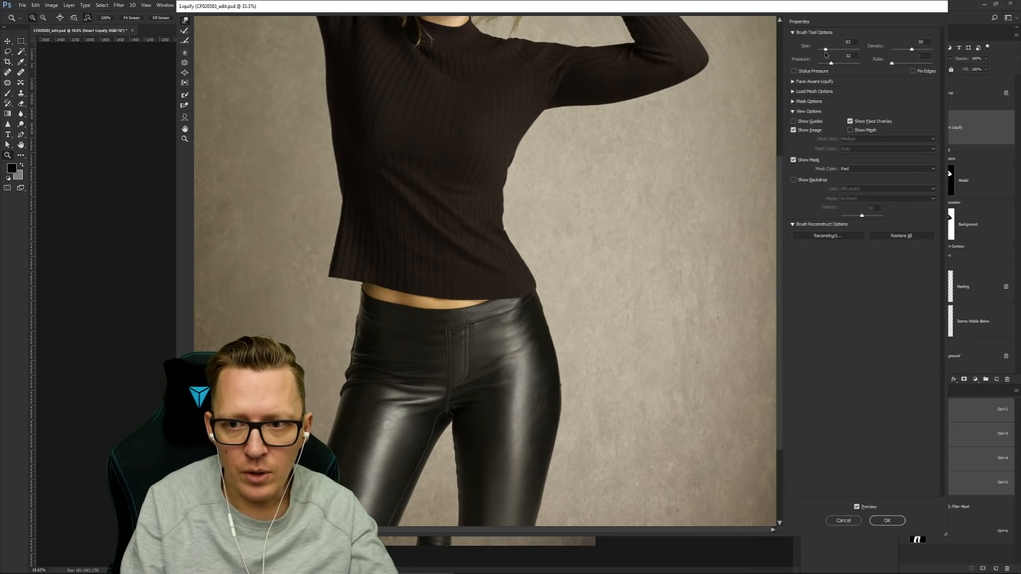
pyautogui.moveTo(828, 51); pyautogui.dragTo(826, 52)
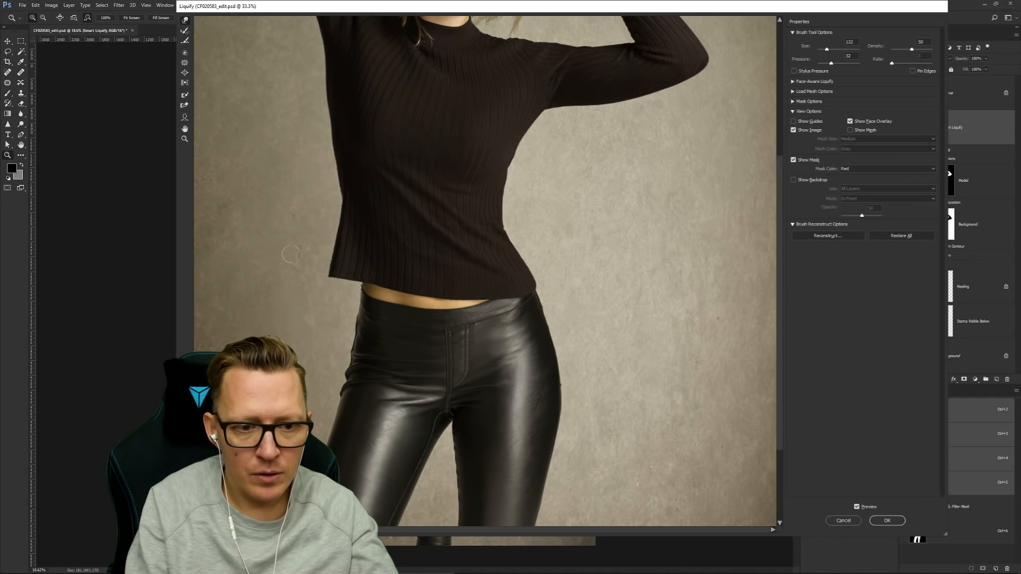
pyautogui.moveTo(828, 52); pyautogui.dragTo(839, 54)
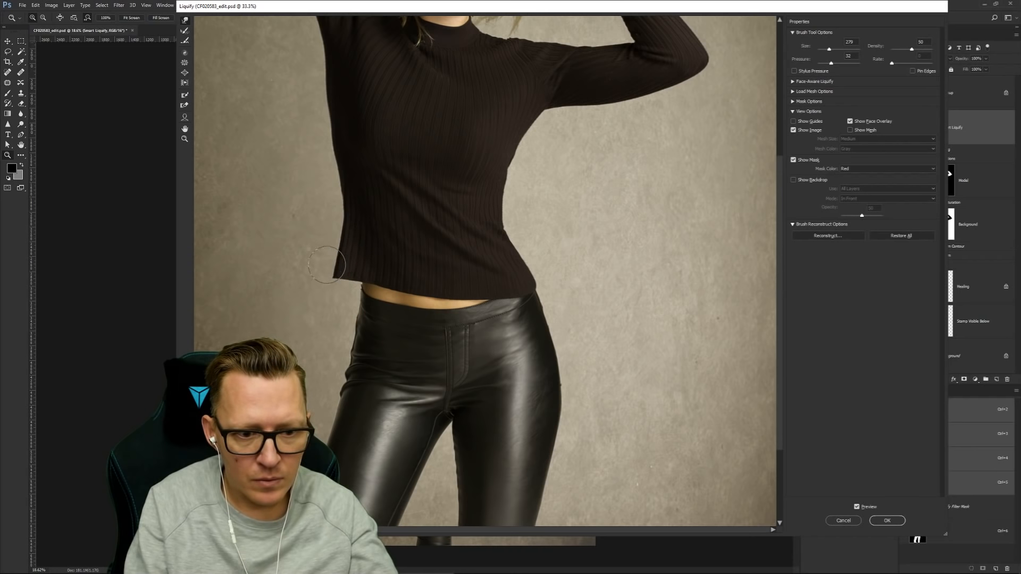
# Step: Reduce the brush size to 20 and smooth the small bump on the leather pants' outer hip edge
pyautogui.moveTo(454, 318)
pyautogui.mouseDown()
pyautogui.moveTo(467, 197)
pyautogui.moveTo(451, 207)
pyautogui.mouseUp()
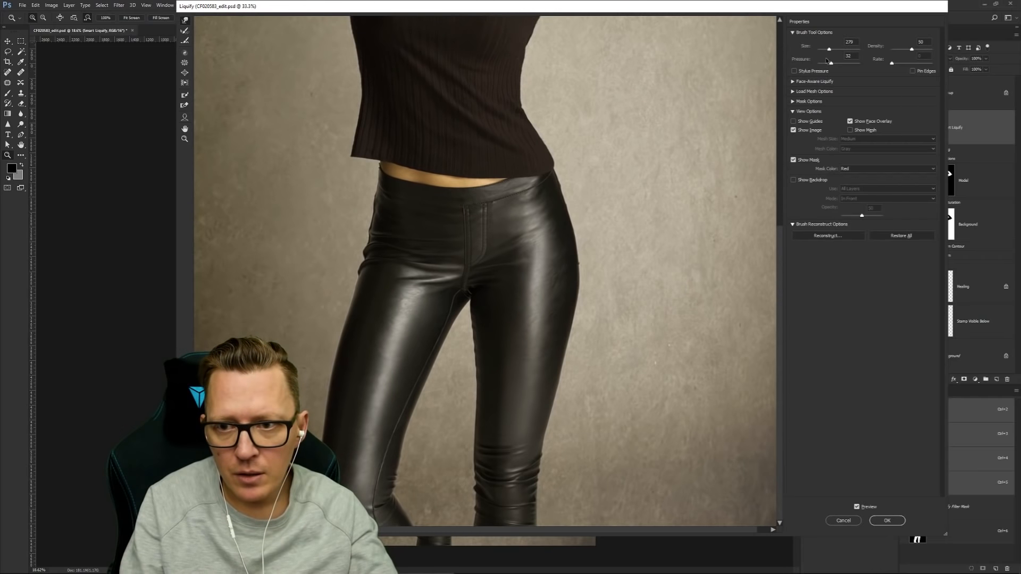
pyautogui.moveTo(823, 52); pyautogui.dragTo(826, 51)
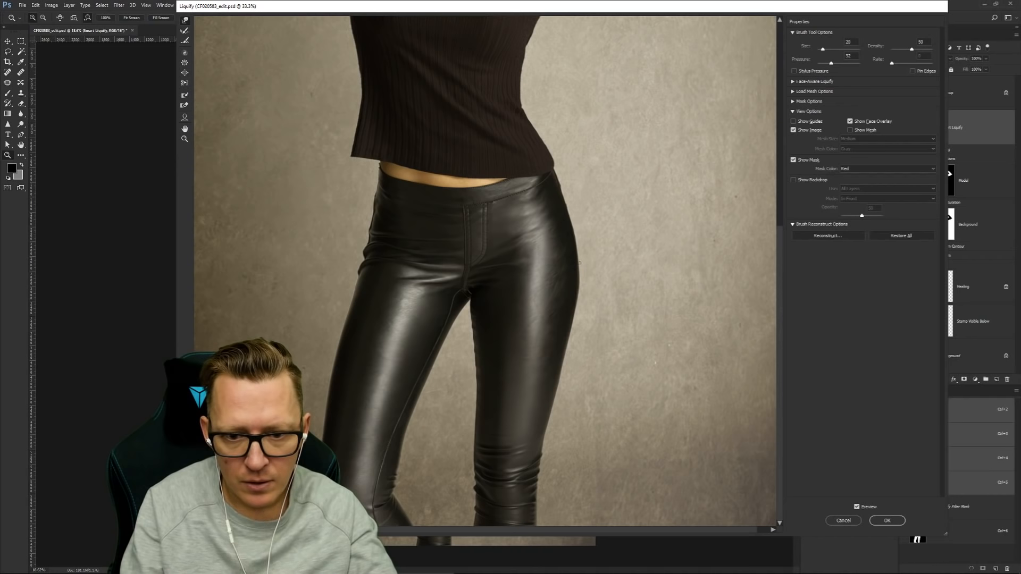
# Step: Reshape the outline of the model's hair and upper sleeve with varied brush sizes, lowering the brush pressure to 18
pyautogui.moveTo(594, 164); pyautogui.dragTo(607, 336)
pyautogui.moveTo(594, 234); pyautogui.dragTo(602, 348)
pyautogui.moveTo(589, 247); pyautogui.dragTo(594, 329)
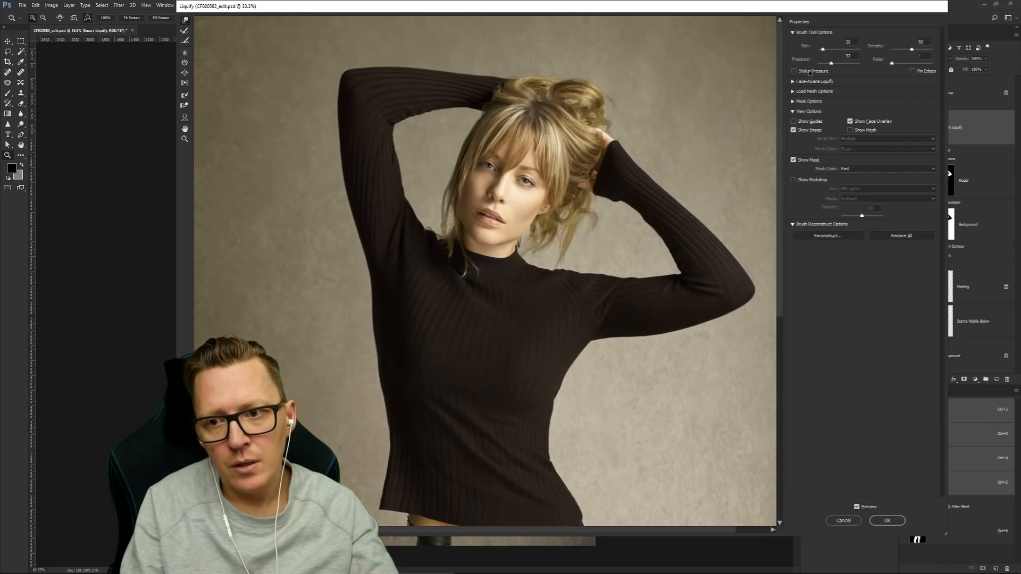
pyautogui.moveTo(831, 53); pyautogui.dragTo(839, 54)
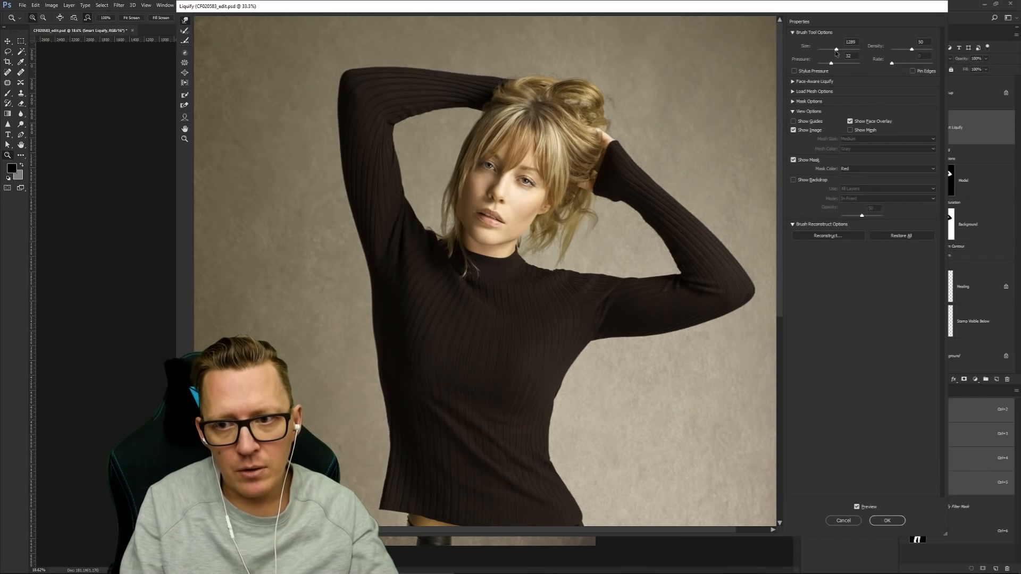
pyautogui.moveTo(831, 52); pyautogui.dragTo(828, 51)
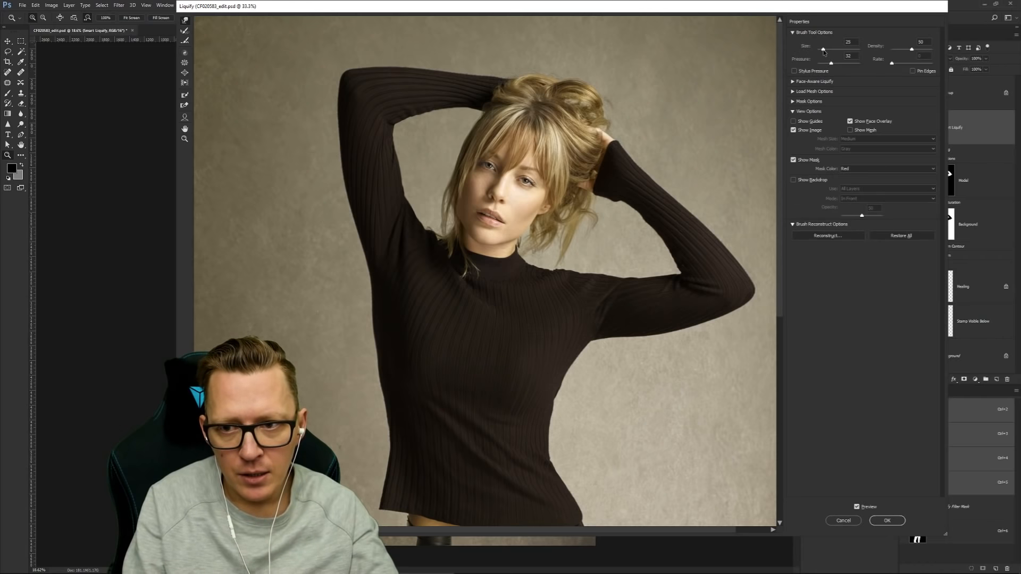
pyautogui.moveTo(827, 53); pyautogui.dragTo(825, 53)
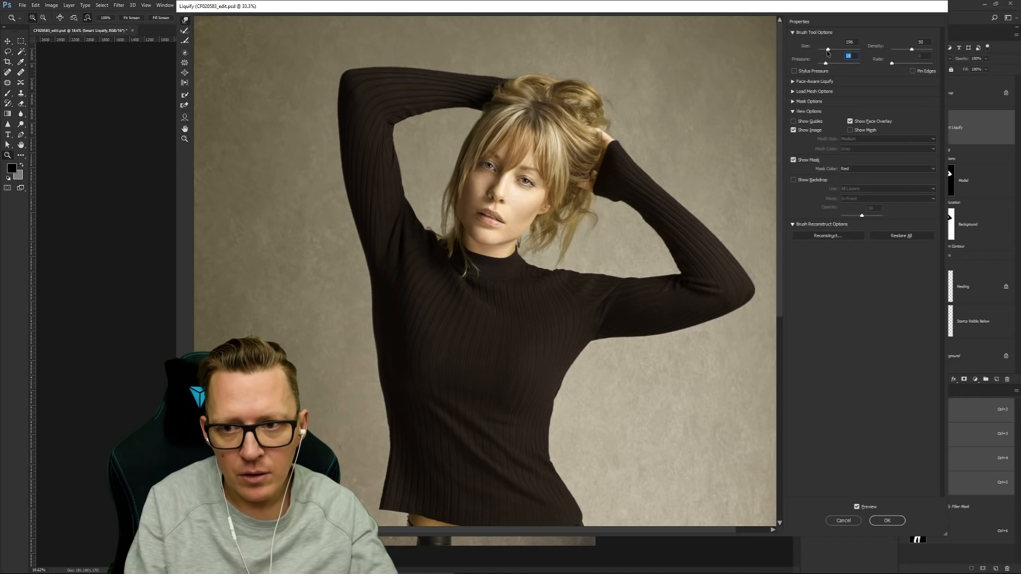
pyautogui.moveTo(827, 51); pyautogui.dragTo(824, 49)
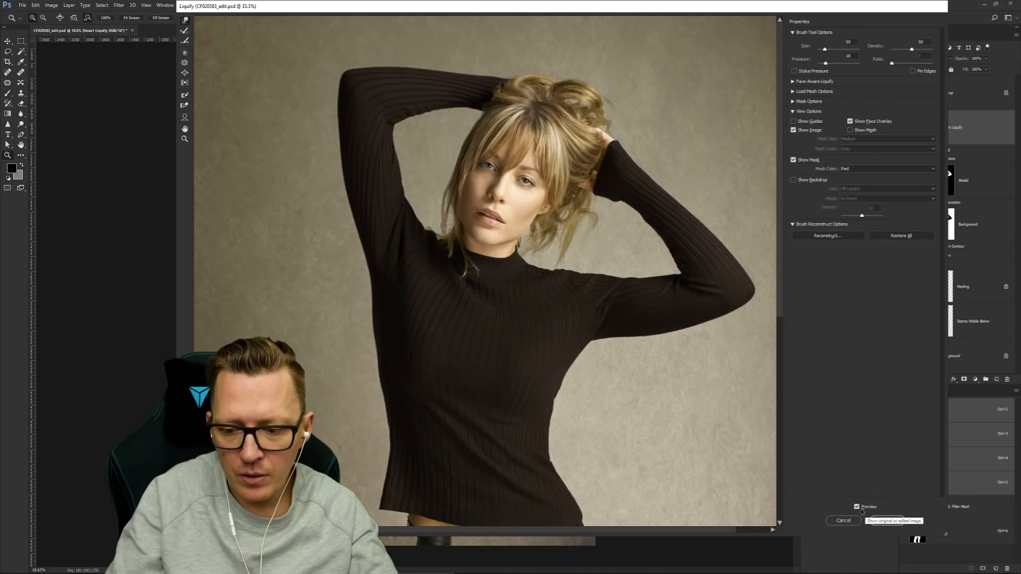
# Step: Compare the photo before and after the Liquify changes by switching the preview off and on repeatedly
pyautogui.click(857, 508)
pyautogui.click(857, 507)
pyautogui.click(857, 507)
pyautogui.click(857, 508)
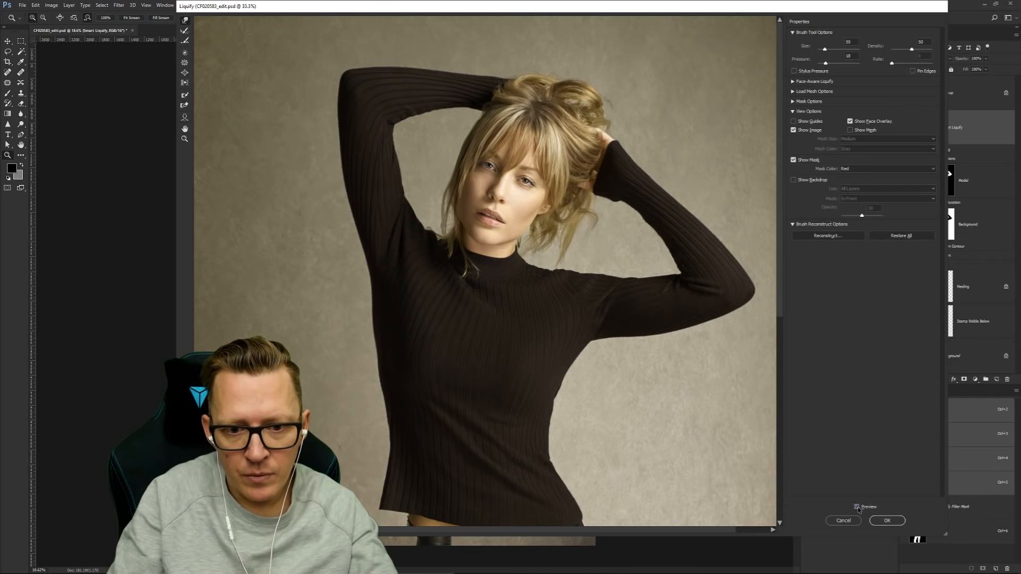
pyautogui.click(857, 507)
pyautogui.click(857, 507)
pyautogui.click(857, 507)
pyautogui.click(857, 508)
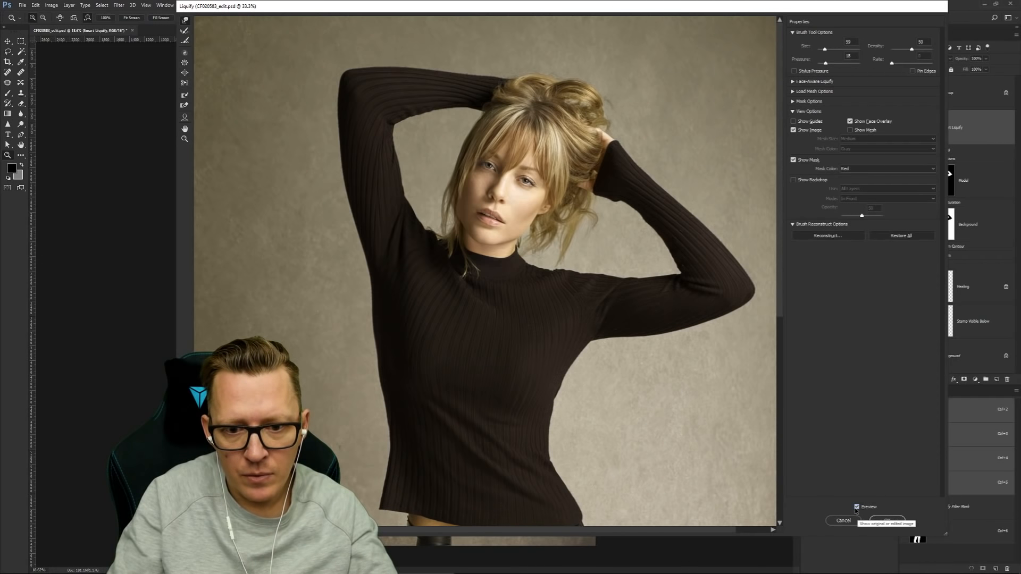
# Step: Apply the Liquify changes, check the whole figure, and reopen the Liquify smart filter for a final pass before committing it
pyautogui.click(887, 520)
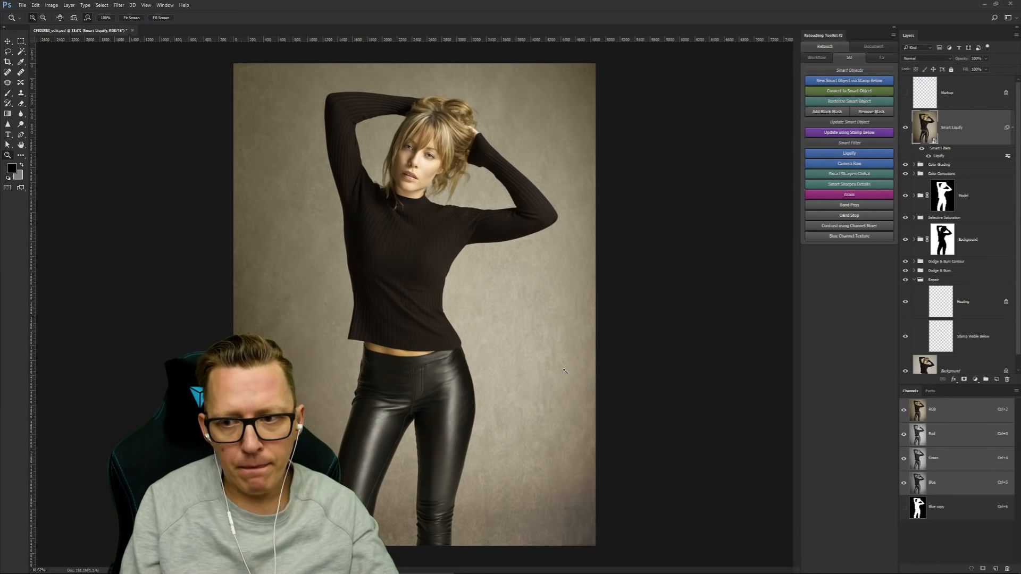
pyautogui.doubleClick(939, 156)
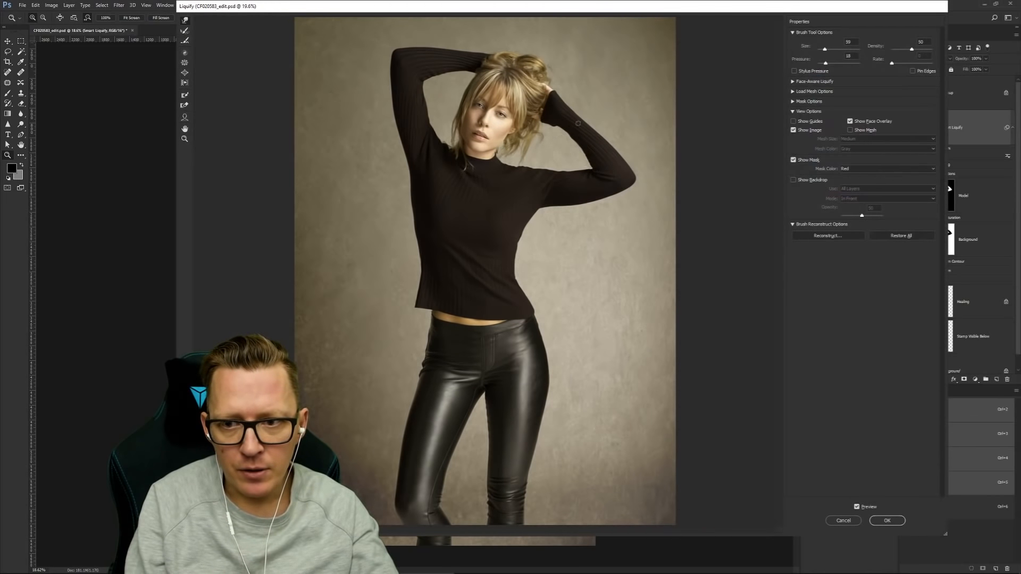
pyautogui.moveTo(829, 50); pyautogui.dragTo(827, 52)
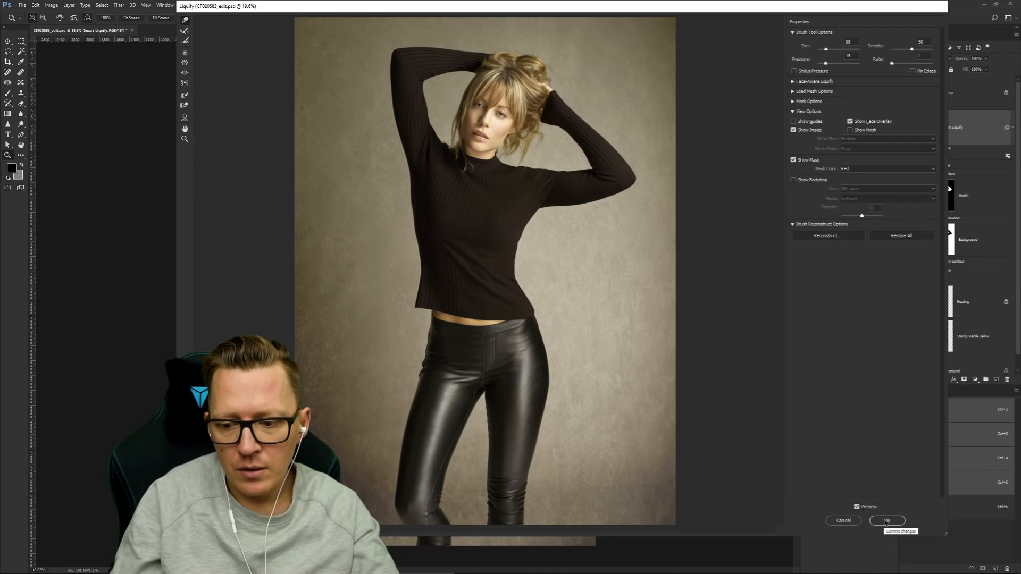
pyautogui.click(887, 520)
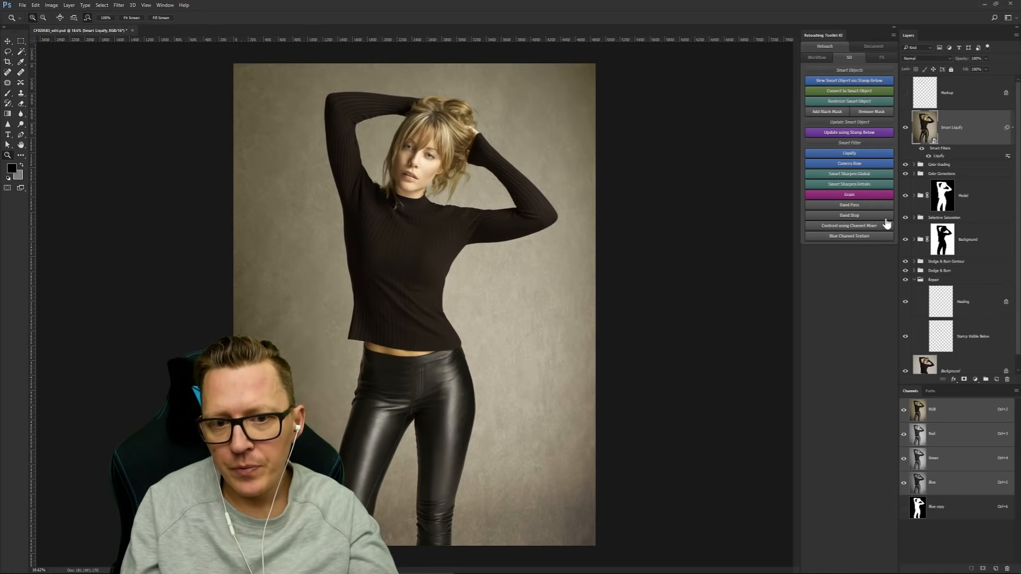
# Step: Add a new Healing layer above the Smart Liquify layer and set up a healing brush for the flyaway hairs
pyautogui.moveTo(478, 111); pyautogui.dragTo(588, 114)
pyautogui.moveTo(468, 96); pyautogui.dragTo(504, 204)
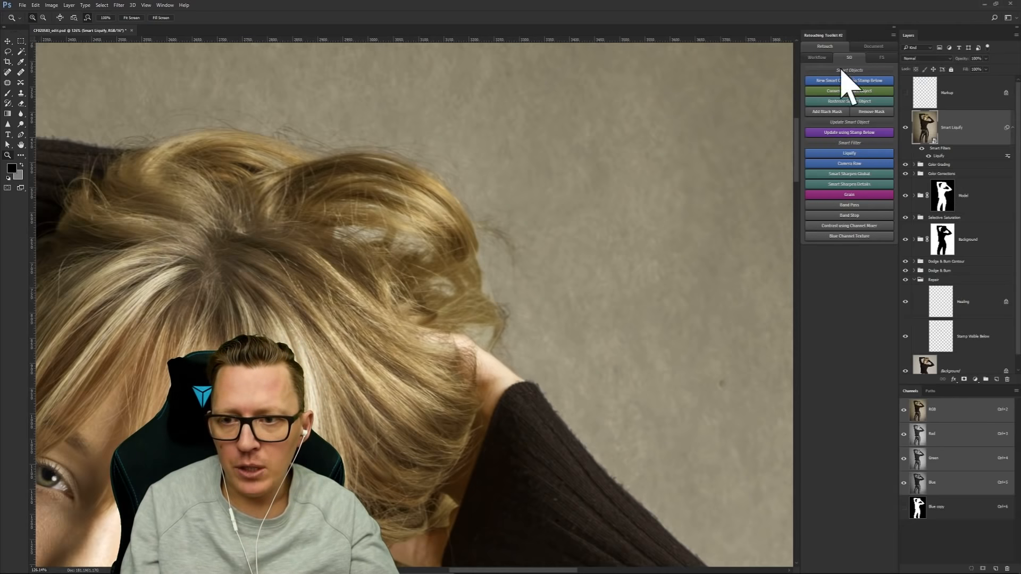
pyautogui.click(818, 57)
pyautogui.click(849, 132)
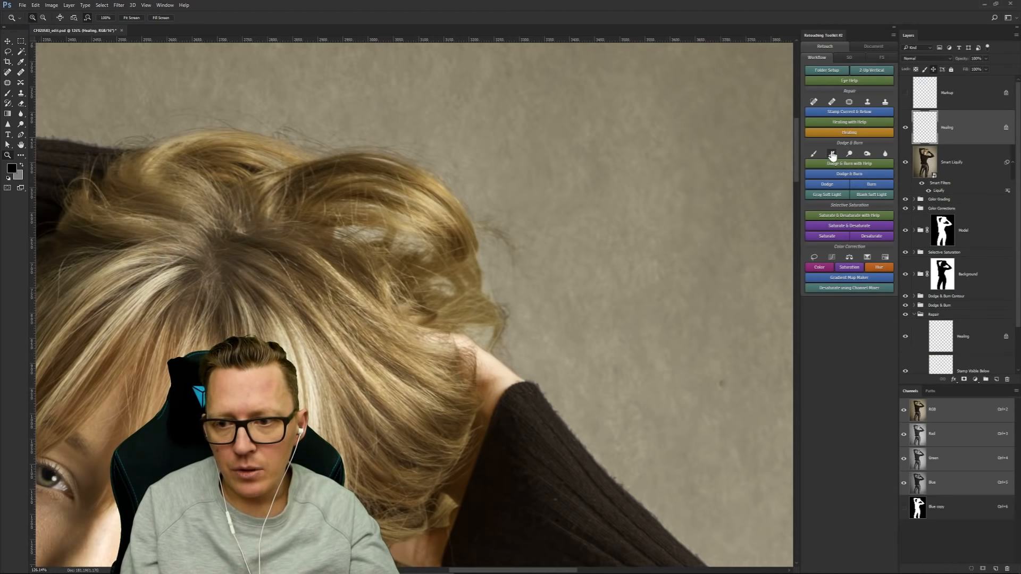
pyautogui.click(832, 103)
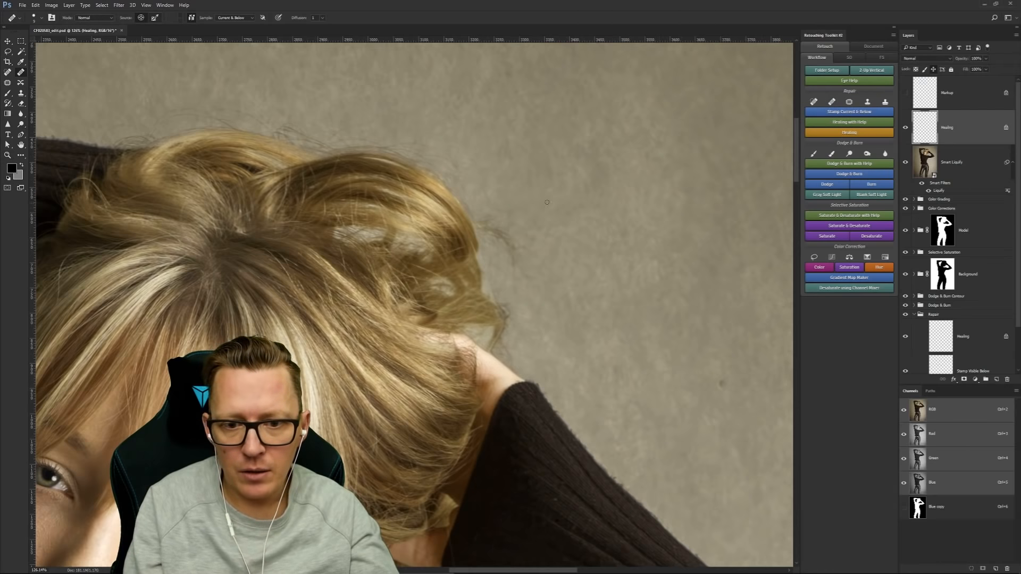
pyautogui.keyDown('alt'); pyautogui.moveTo(560, 208); pyautogui.dragTo(563, 211); pyautogui.keyUp('alt')
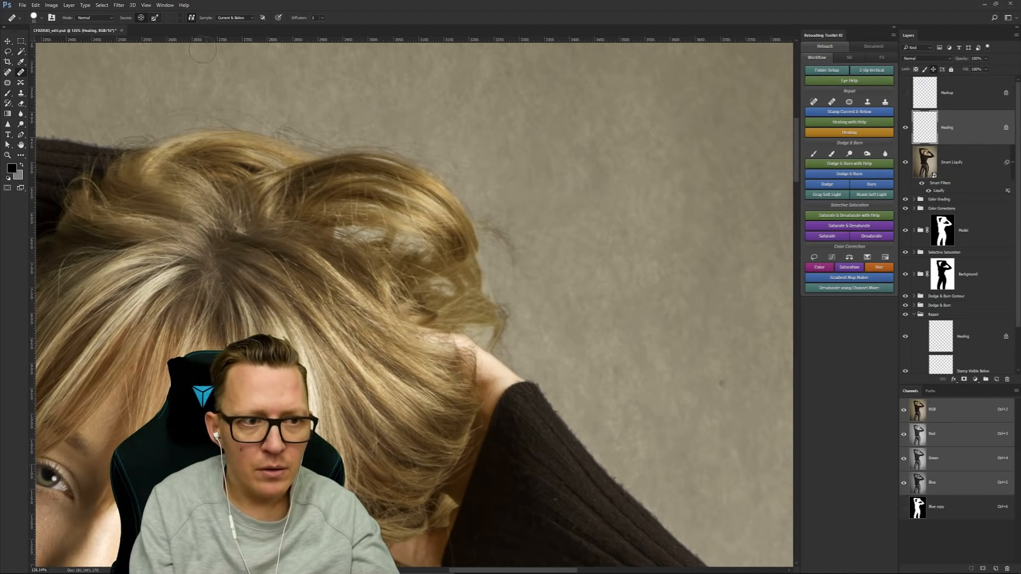
# Step: Clone clean backdrop over the stray hairs along the outer edge of the hair above the raised hand
pyautogui.click(884, 103)
pyautogui.moveTo(566, 201); pyautogui.dragTo(570, 243)
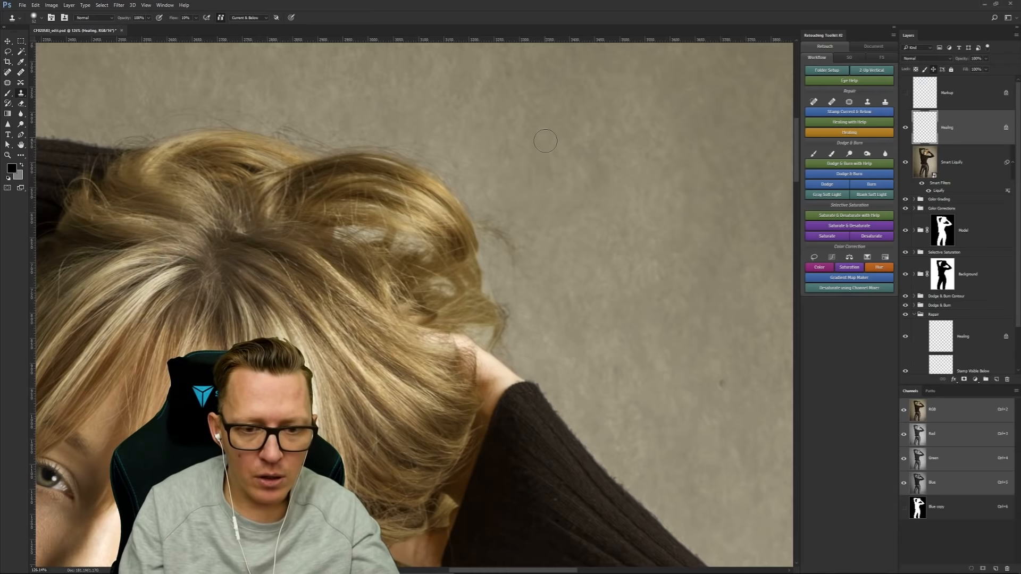
pyautogui.keyDown('alt'); pyautogui.click(545, 188); pyautogui.keyUp('alt')
pyautogui.moveTo(489, 222)
pyautogui.mouseDown()
pyautogui.moveTo(511, 258)
pyautogui.moveTo(494, 231)
pyautogui.mouseUp()
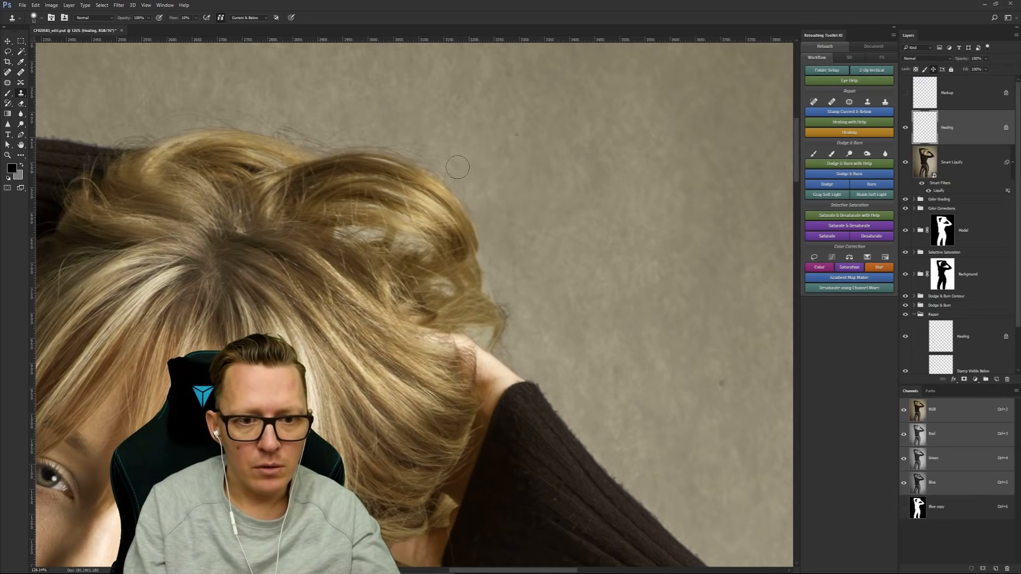
pyautogui.moveTo(389, 133); pyautogui.dragTo(416, 149)
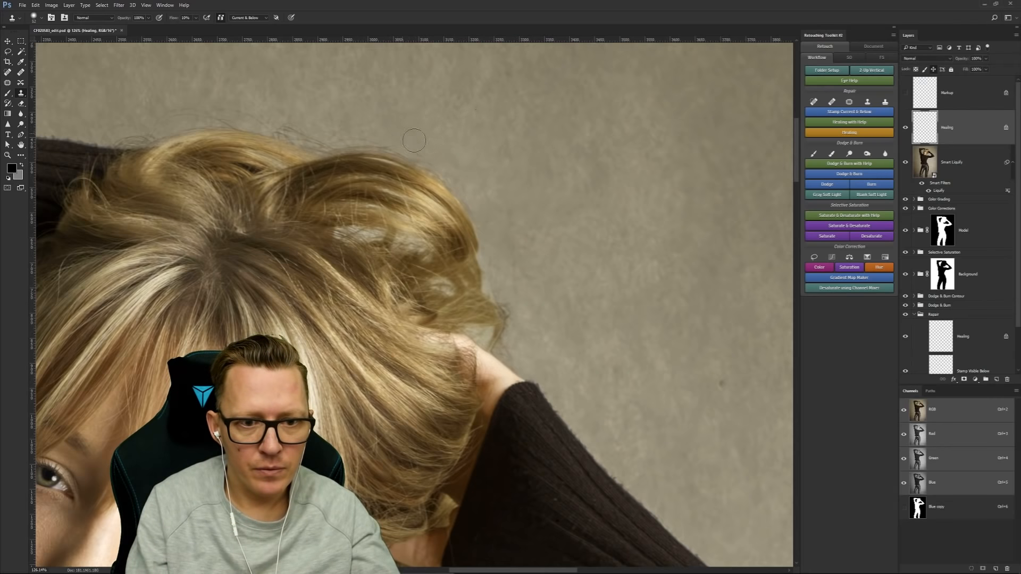
# Step: Clone away the flyaway hairs along the crown and where the hair meets the raised sleeve
pyautogui.moveTo(321, 97); pyautogui.dragTo(464, 136)
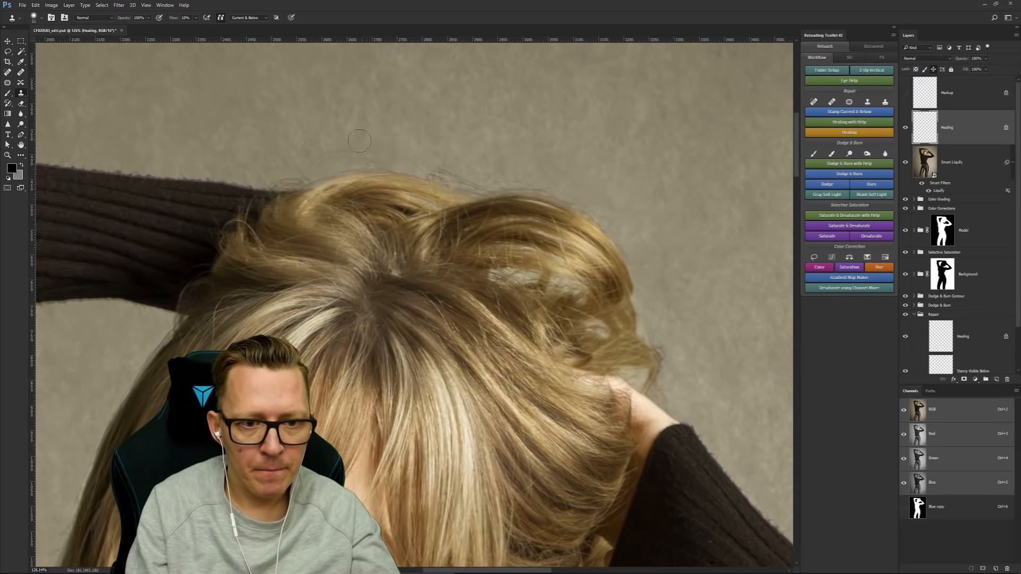
pyautogui.moveTo(318, 152); pyautogui.dragTo(505, 170)
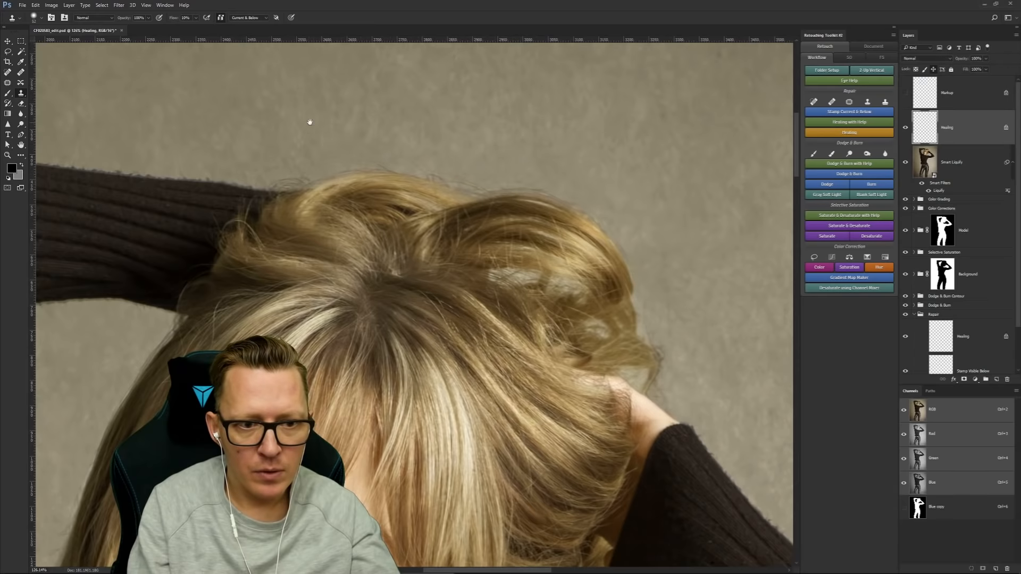
pyautogui.moveTo(307, 123); pyautogui.dragTo(462, 144)
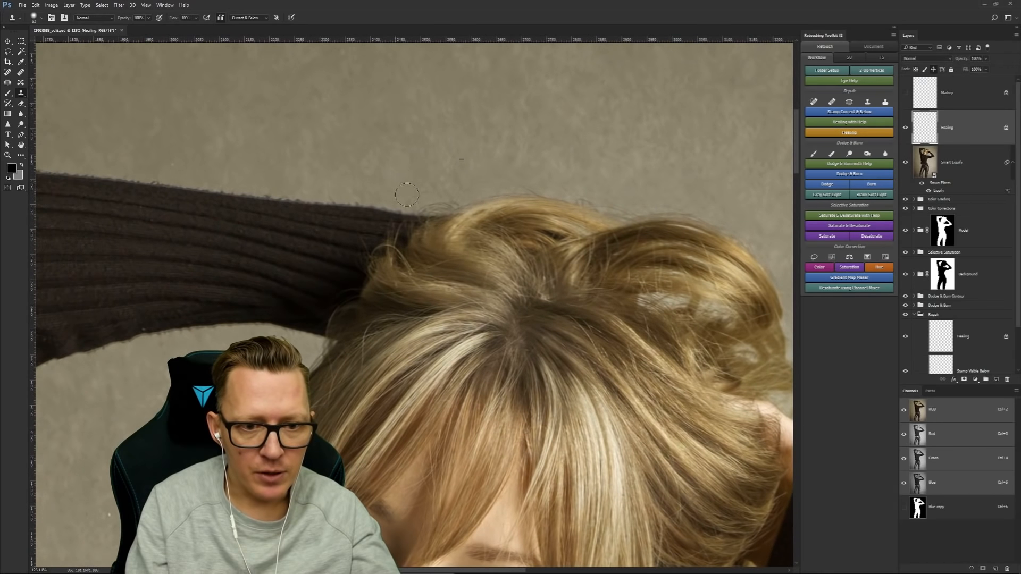
pyautogui.moveTo(406, 195)
pyautogui.mouseDown()
pyautogui.moveTo(504, 175)
pyautogui.moveTo(585, 185)
pyautogui.mouseUp()
pyautogui.press('z')
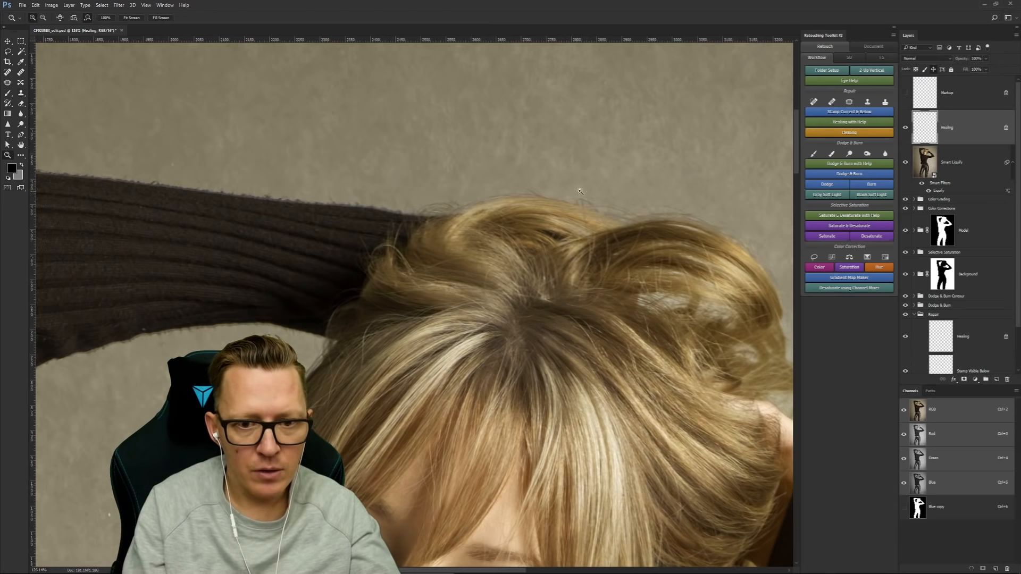
# Step: Delete the Markup layer above the Healing layer and save the document
pyautogui.moveTo(613, 248)
pyautogui.mouseDown()
pyautogui.moveTo(553, 253)
pyautogui.moveTo(637, 255)
pyautogui.mouseUp()
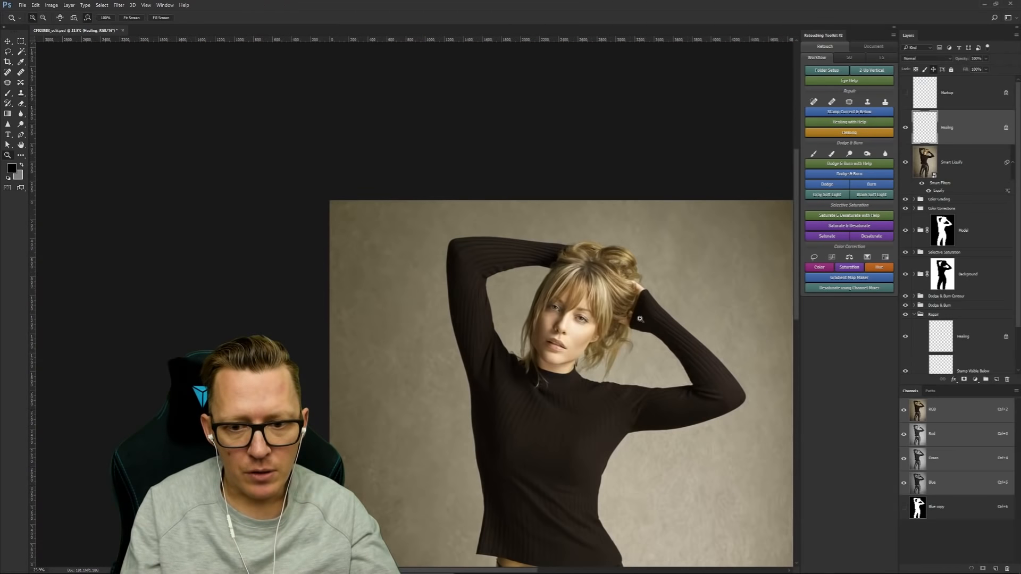
pyautogui.moveTo(639, 318); pyautogui.dragTo(469, 193)
pyautogui.moveTo(426, 306); pyautogui.dragTo(458, 278)
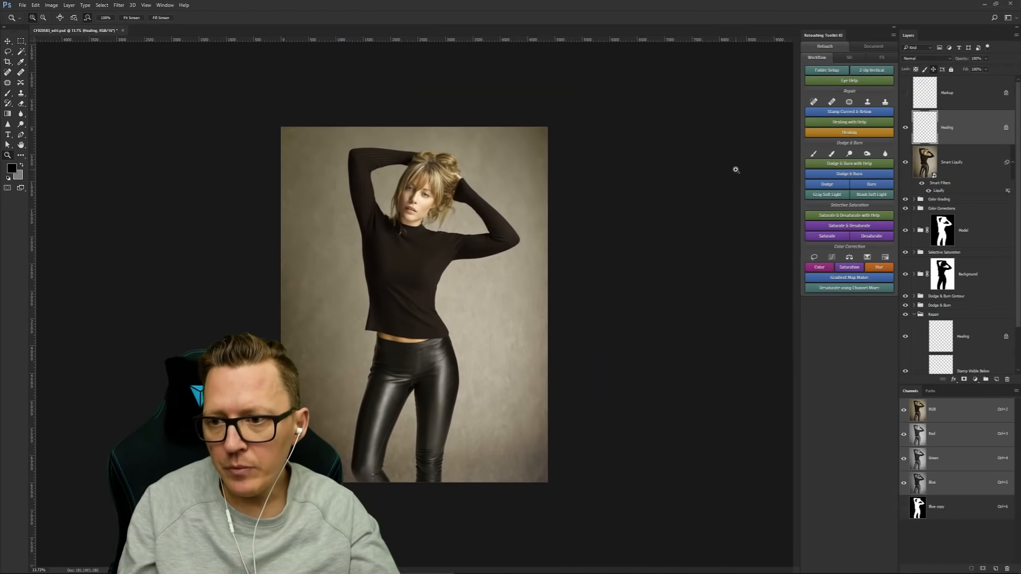
pyautogui.moveTo(949, 92); pyautogui.dragTo(1006, 380)
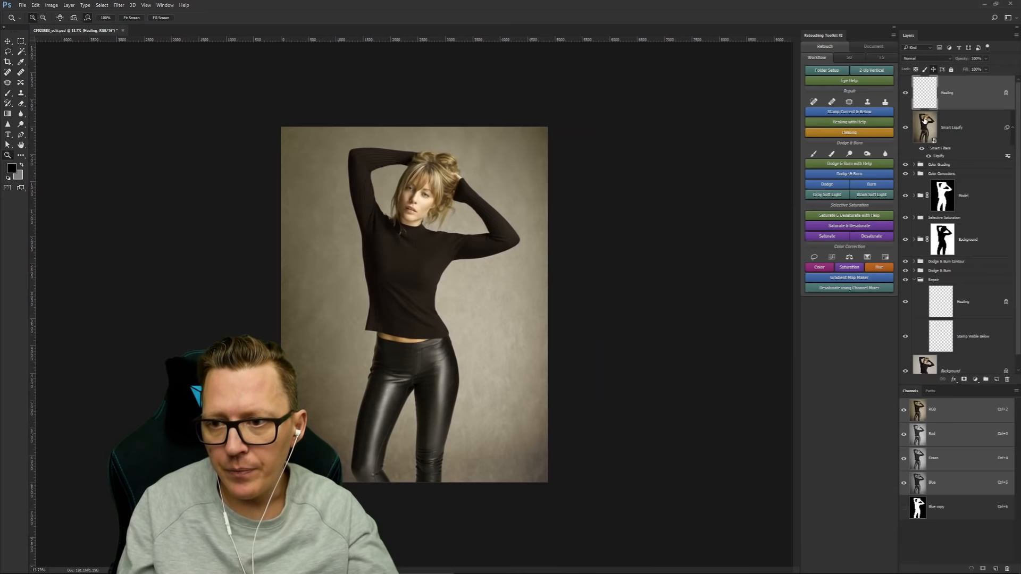
pyautogui.hotkey('ctrl', 's')
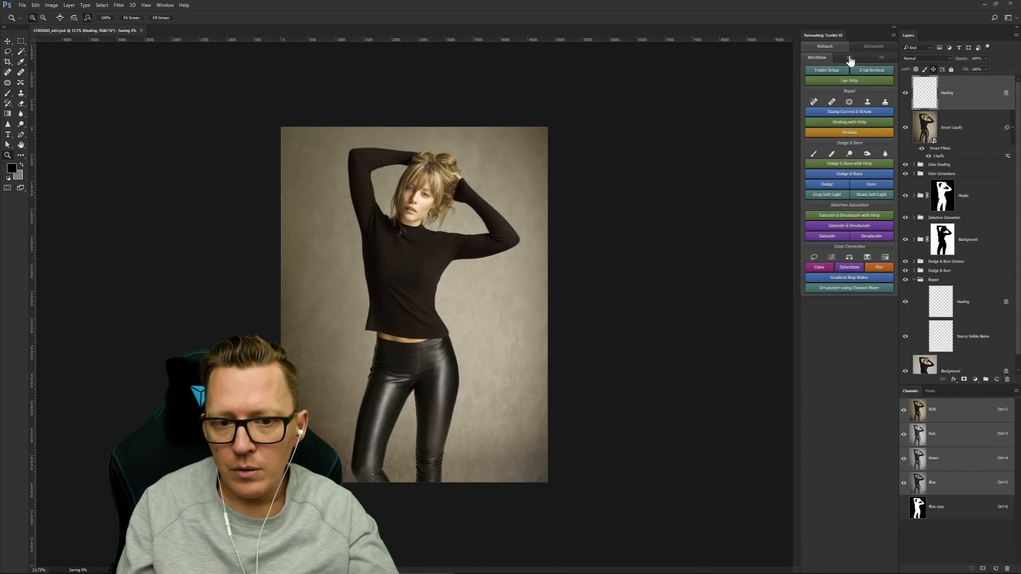
# Step: Create a web copy resized to 2048 pixels on the long edge, inspect it, and close it without saving
pyautogui.click(875, 48)
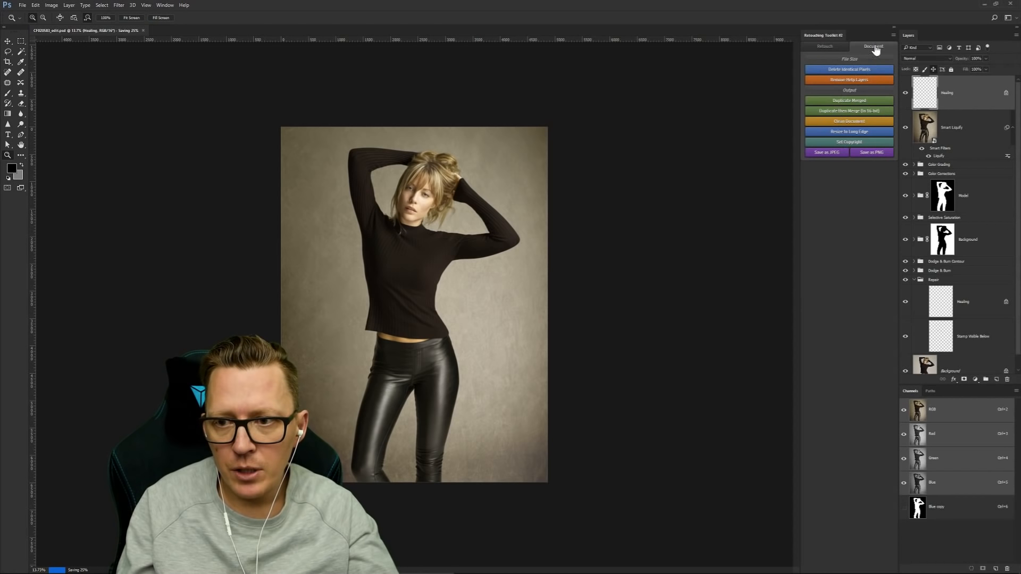
pyautogui.click(842, 133)
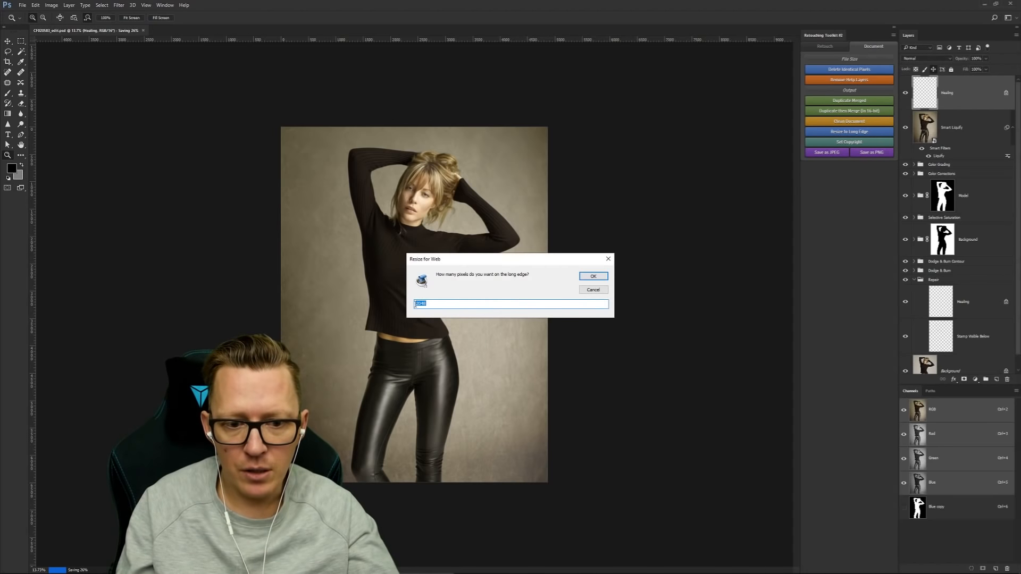
pyautogui.click(591, 277)
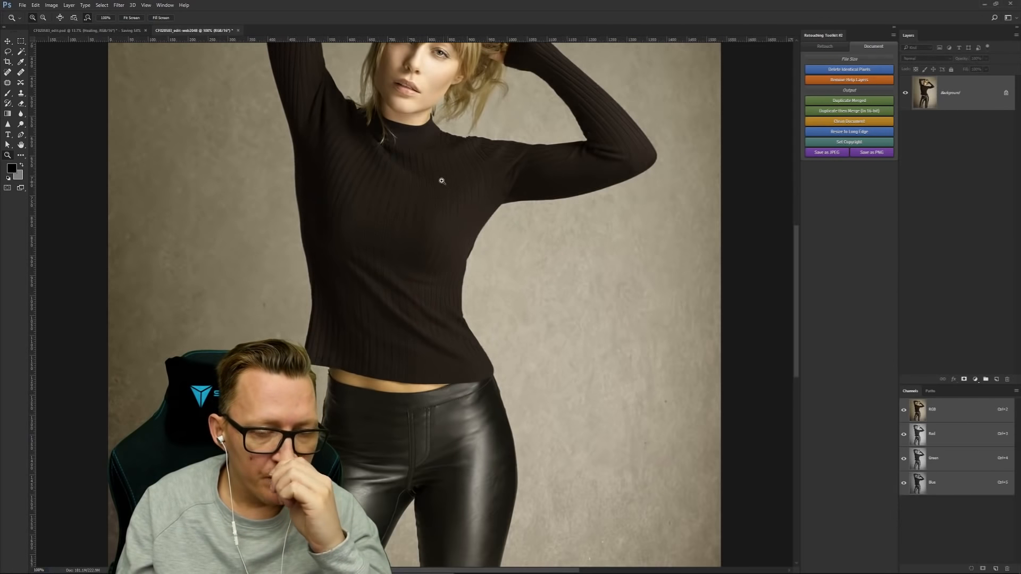
pyautogui.moveTo(415, 143); pyautogui.dragTo(468, 271)
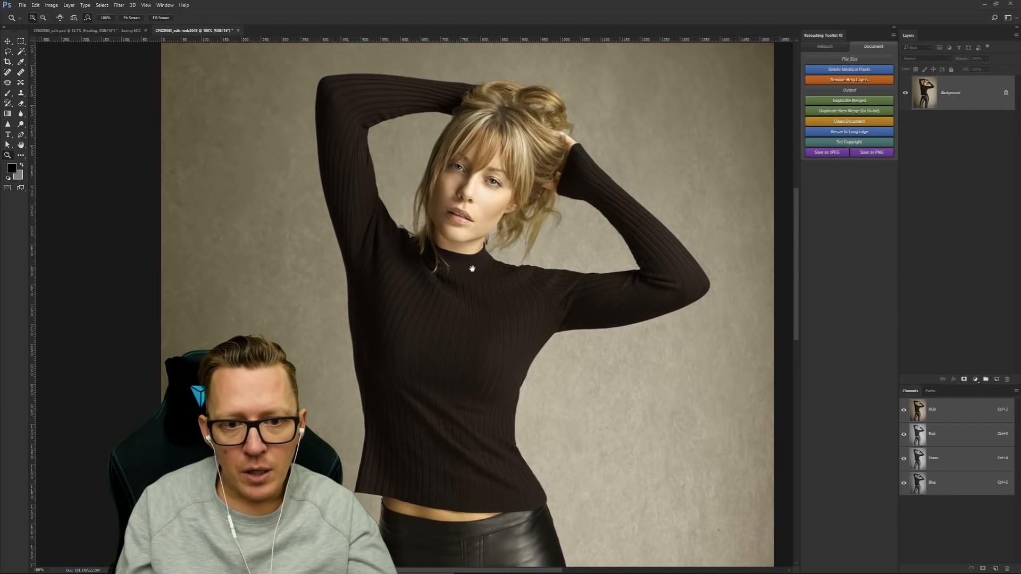
pyautogui.click(828, 47)
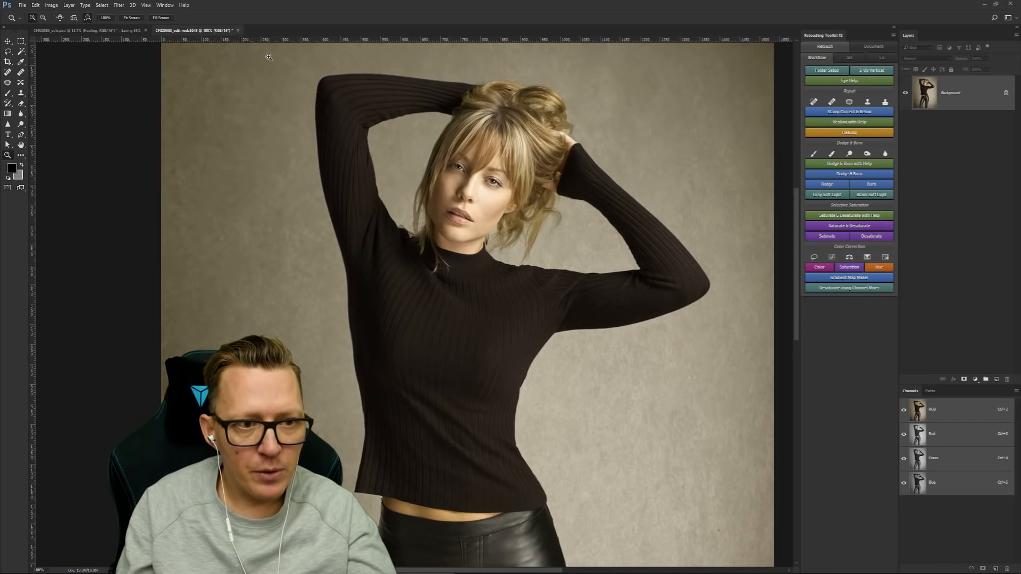
pyautogui.click(237, 31)
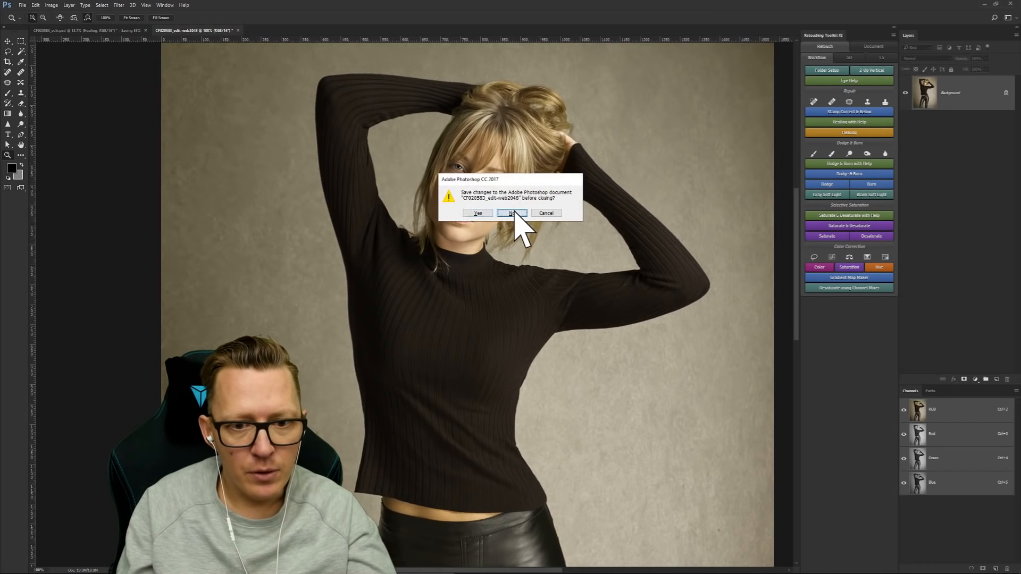
pyautogui.click(510, 213)
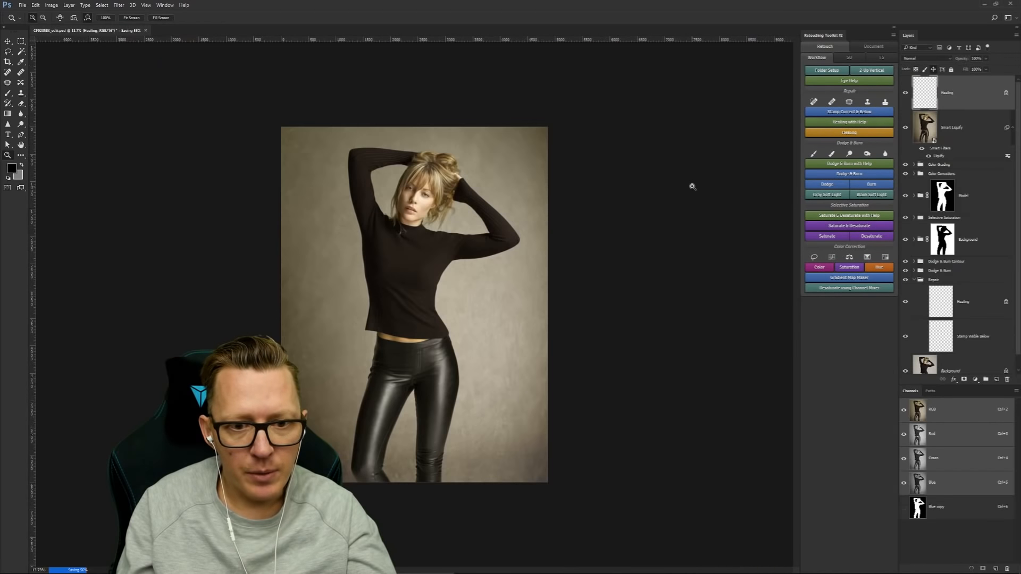
# Step: Add a Smart Contrast layer using the channel mixer above the Healing layer
pyautogui.click(849, 59)
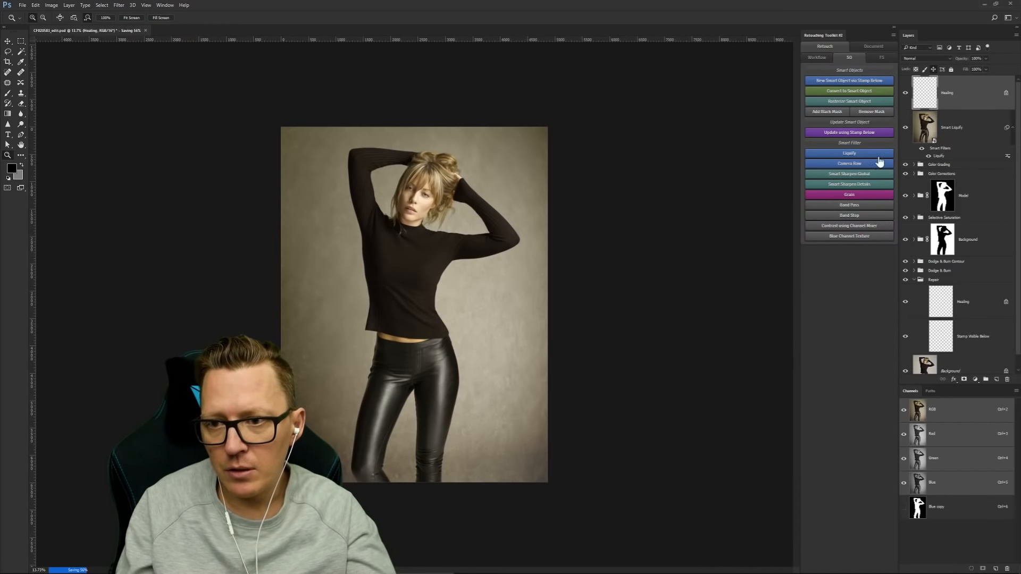
pyautogui.click(849, 226)
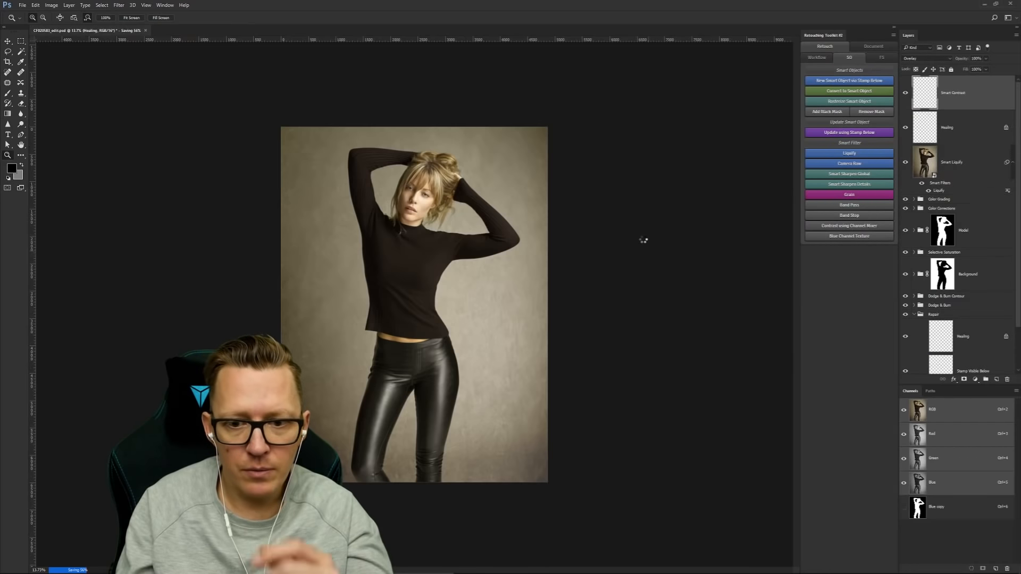
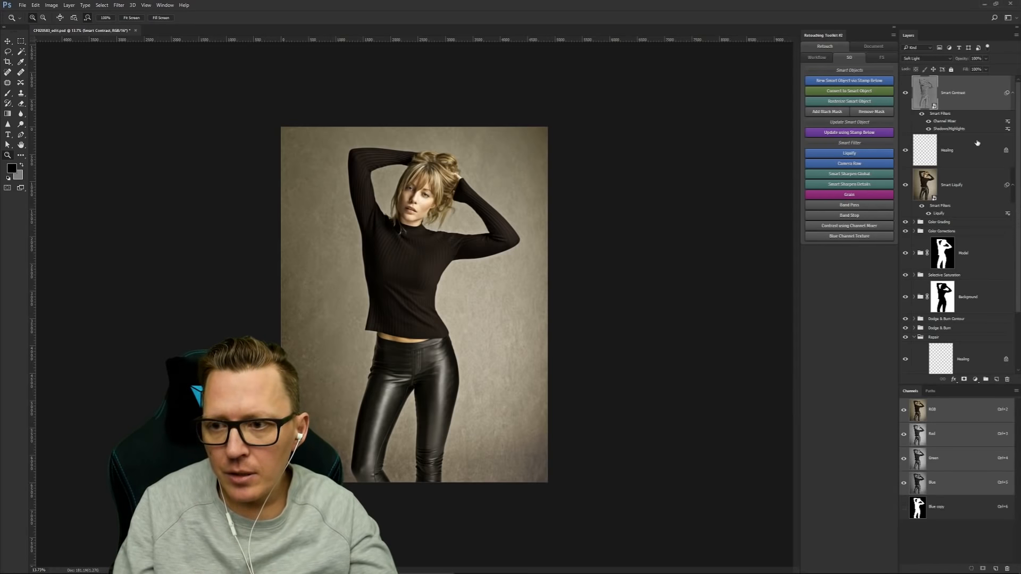
# Step: Compare the photo with and without the Smart Contrast layer, and lower the layer's opacity
pyautogui.click(905, 93)
pyautogui.click(906, 93)
pyautogui.click(905, 94)
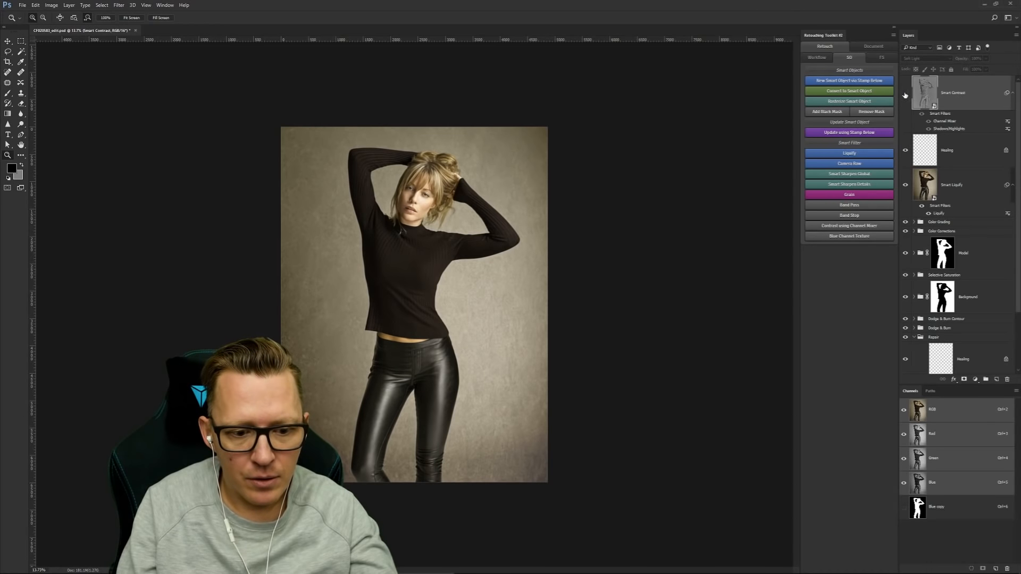
pyautogui.click(905, 94)
pyautogui.click(904, 95)
pyautogui.click(905, 95)
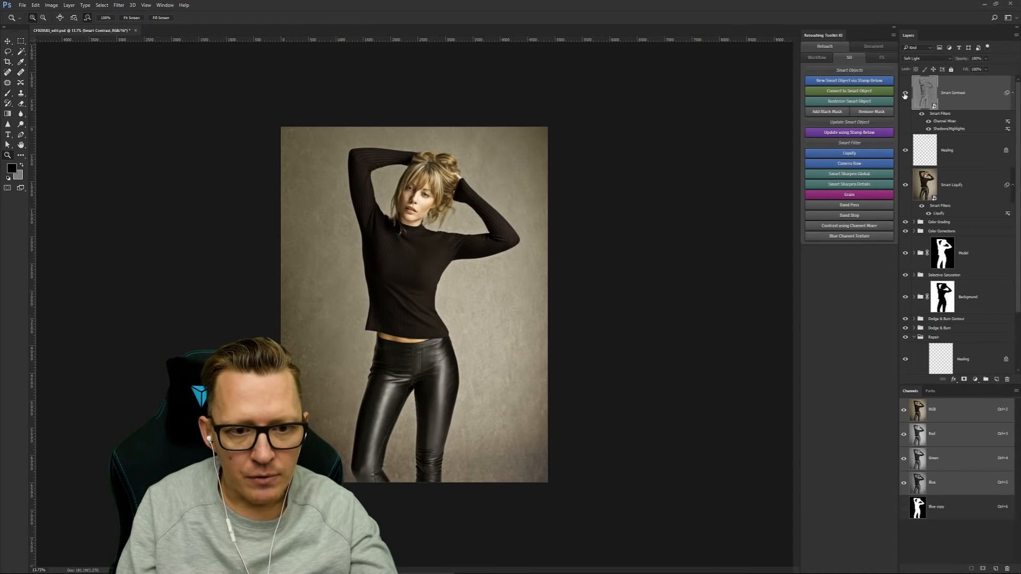
pyautogui.click(905, 95)
pyautogui.click(905, 95)
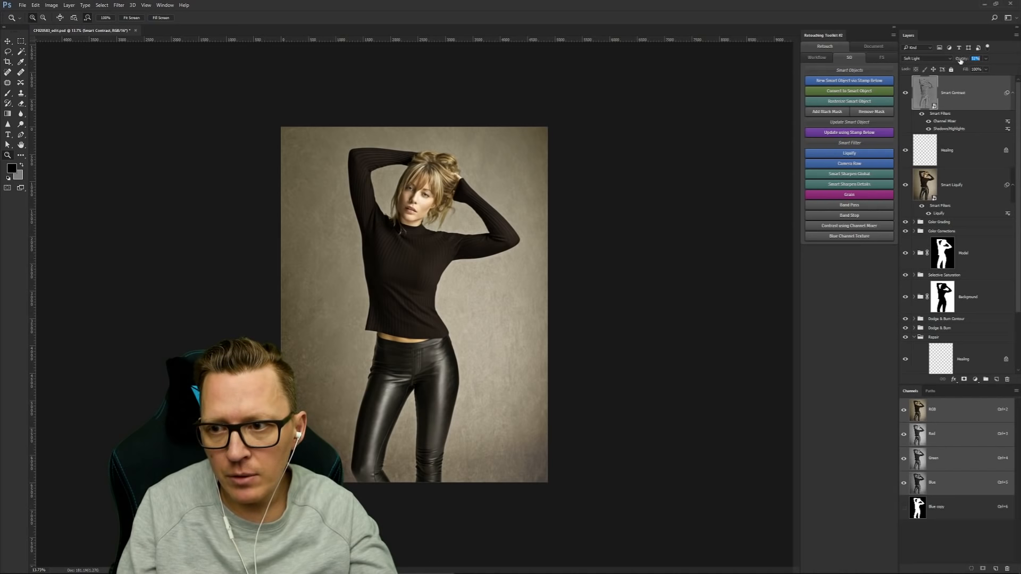
# Step: Set the Smart Contrast layer's Shadows/Highlights radius to 31 px for shadows and 28 px for highlights
pyautogui.doubleClick(950, 130)
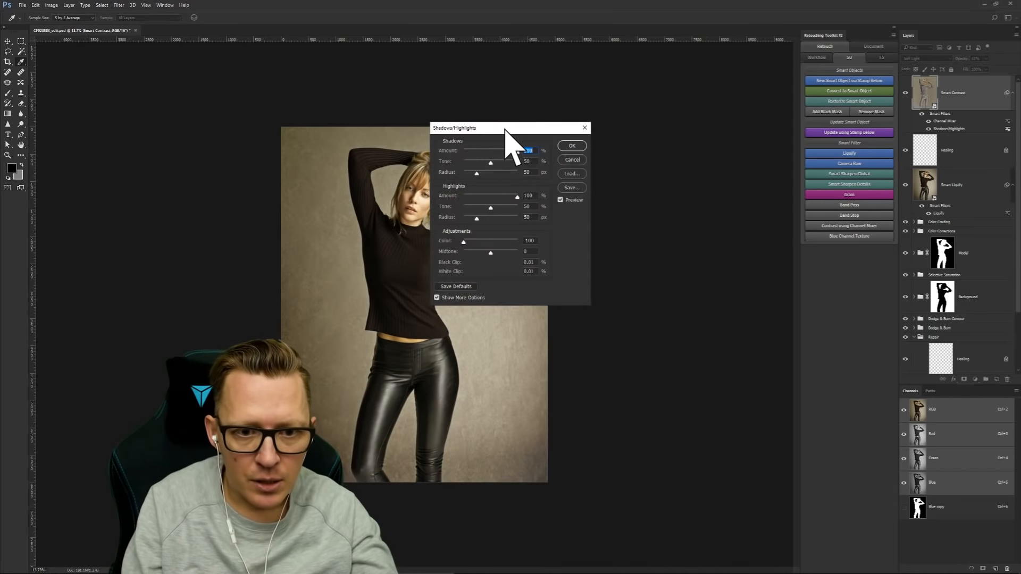
pyautogui.moveTo(507, 129); pyautogui.dragTo(696, 96)
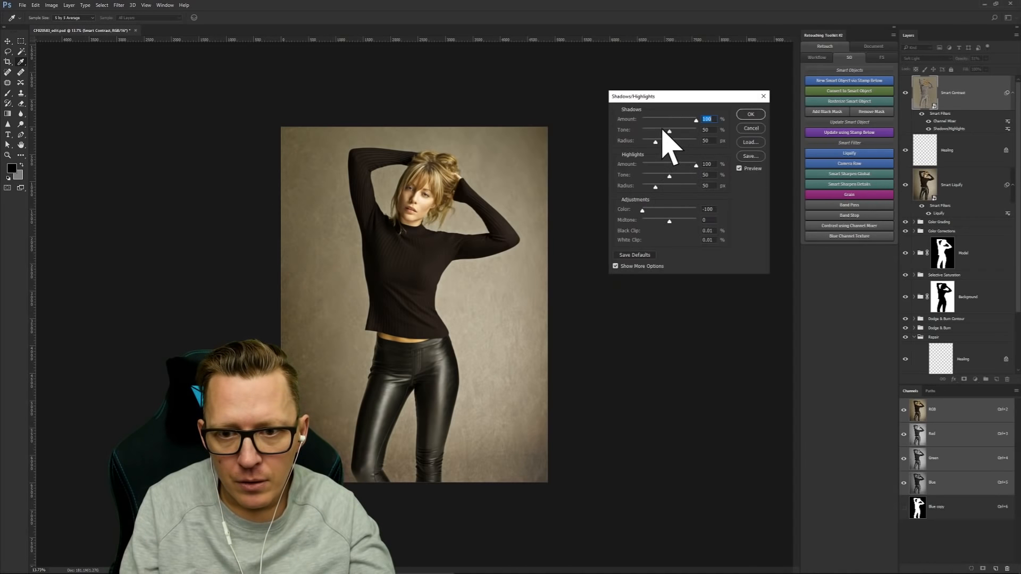
pyautogui.moveTo(655, 141); pyautogui.dragTo(649, 141)
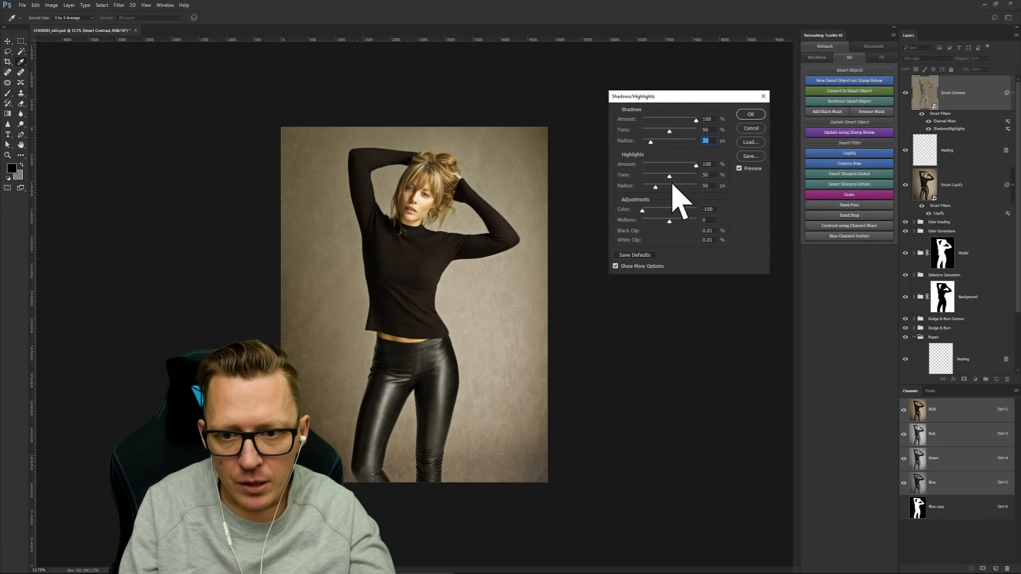
pyautogui.moveTo(655, 186); pyautogui.dragTo(650, 187)
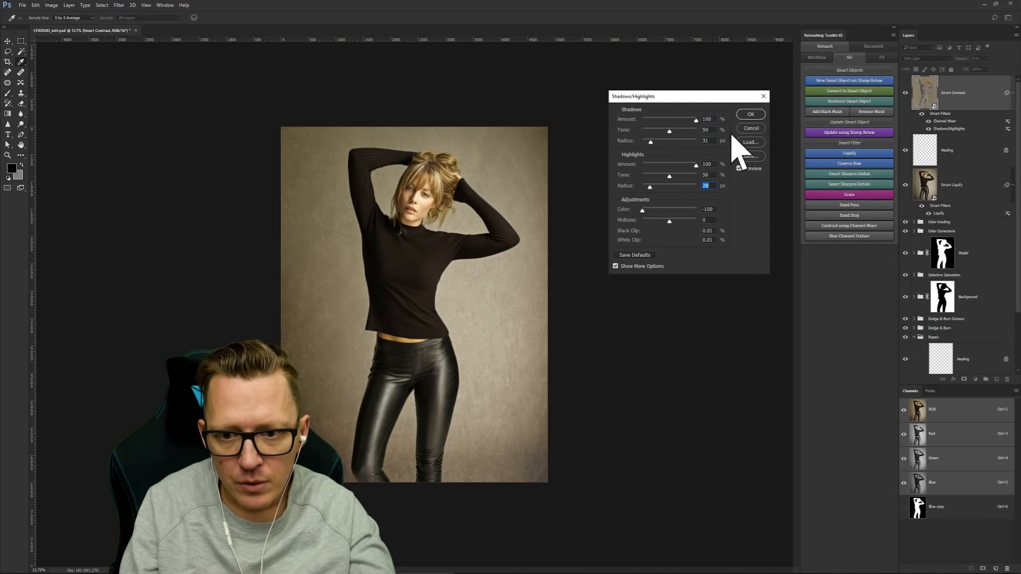
pyautogui.click(750, 115)
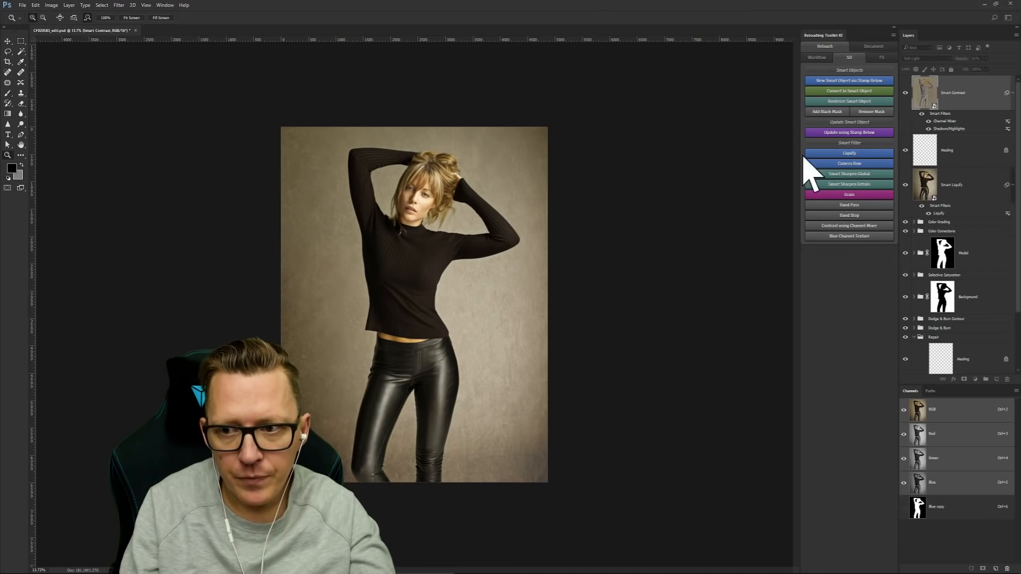
# Step: Add a layer mask to the Smart Contrast layer, painting black over the background beside the model's torso and raising the brush flow to 100%
pyautogui.click(964, 380)
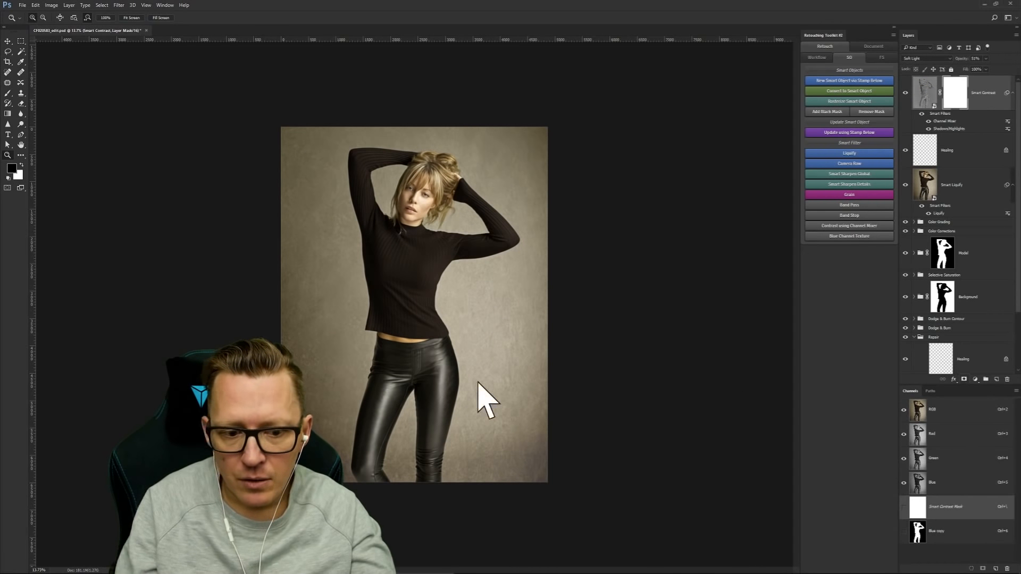
pyautogui.press('b')
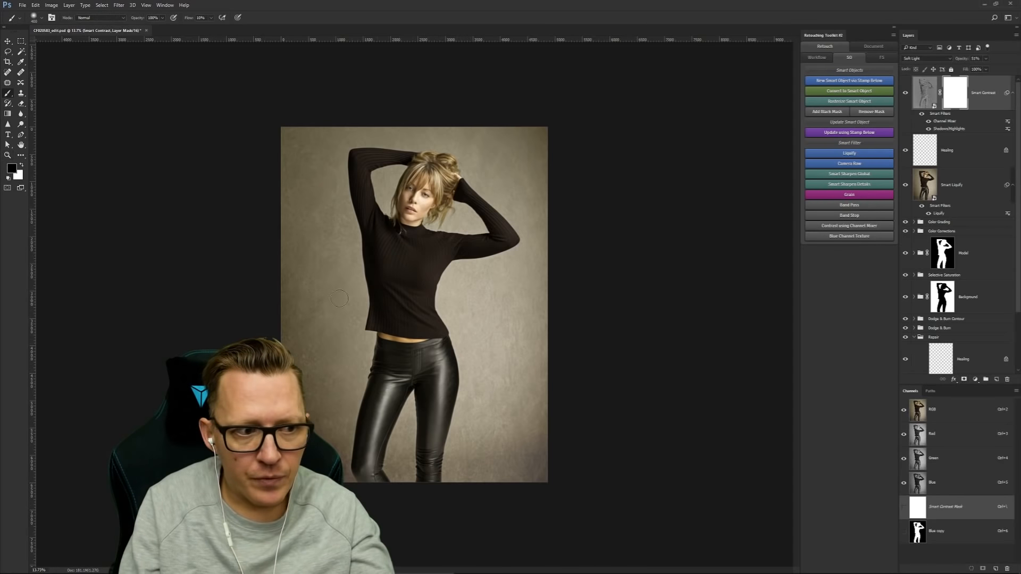
pyautogui.keyDown('alt'); pyautogui.moveTo(364, 342); pyautogui.dragTo(378, 353); pyautogui.keyUp('alt')
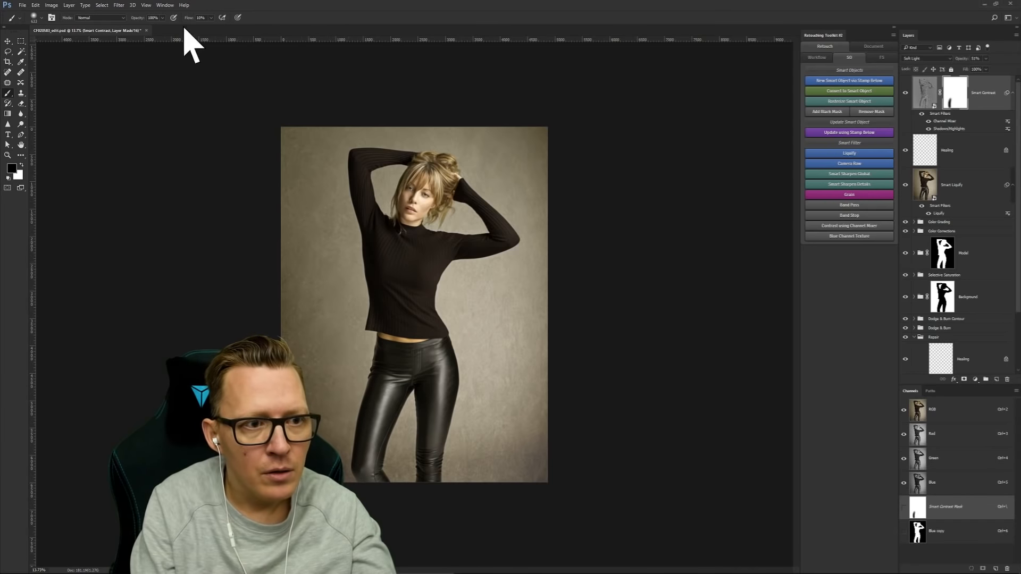
pyautogui.click(200, 17)
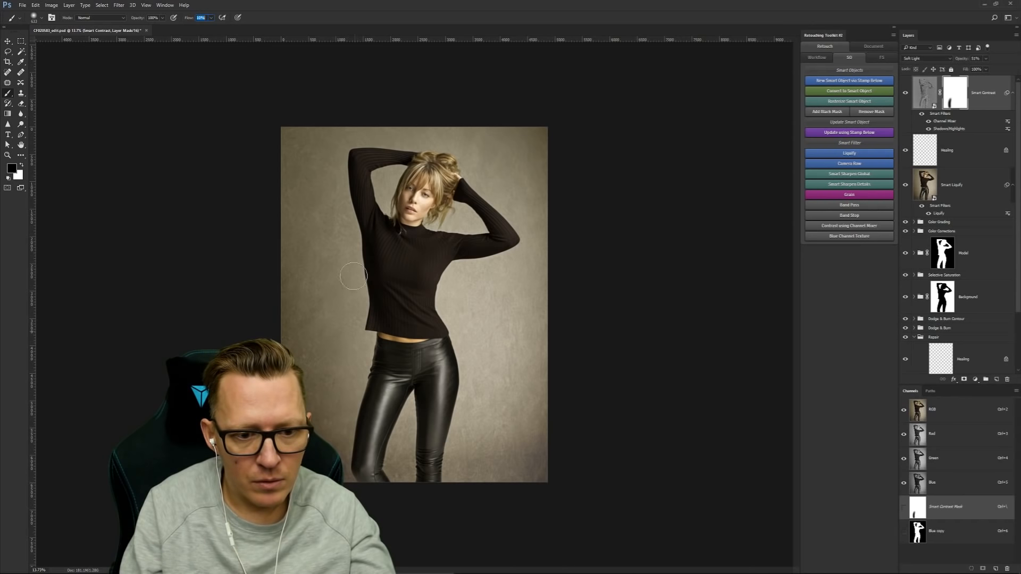
pyautogui.moveTo(352, 230); pyautogui.dragTo(350, 199)
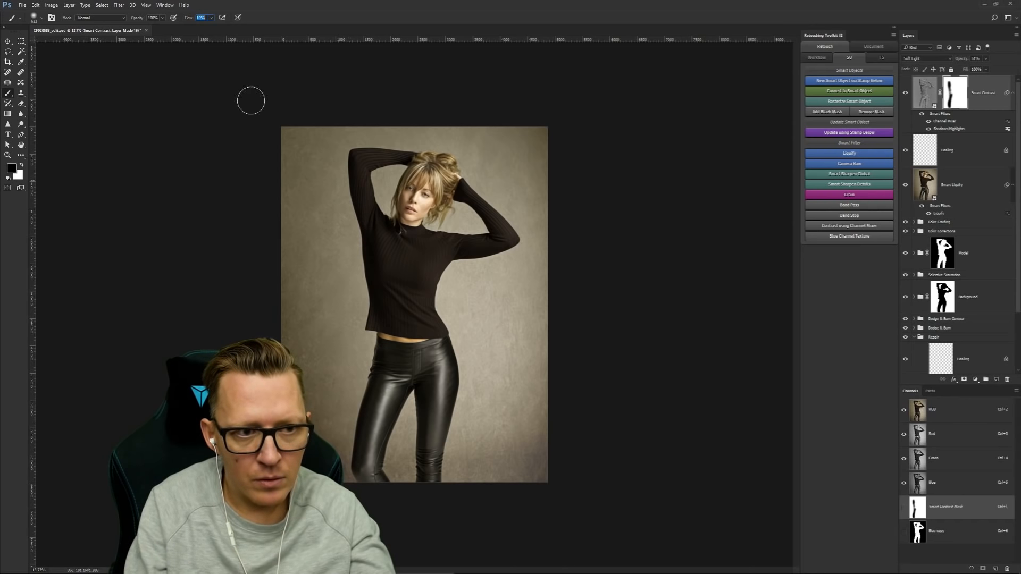
pyautogui.click(189, 16)
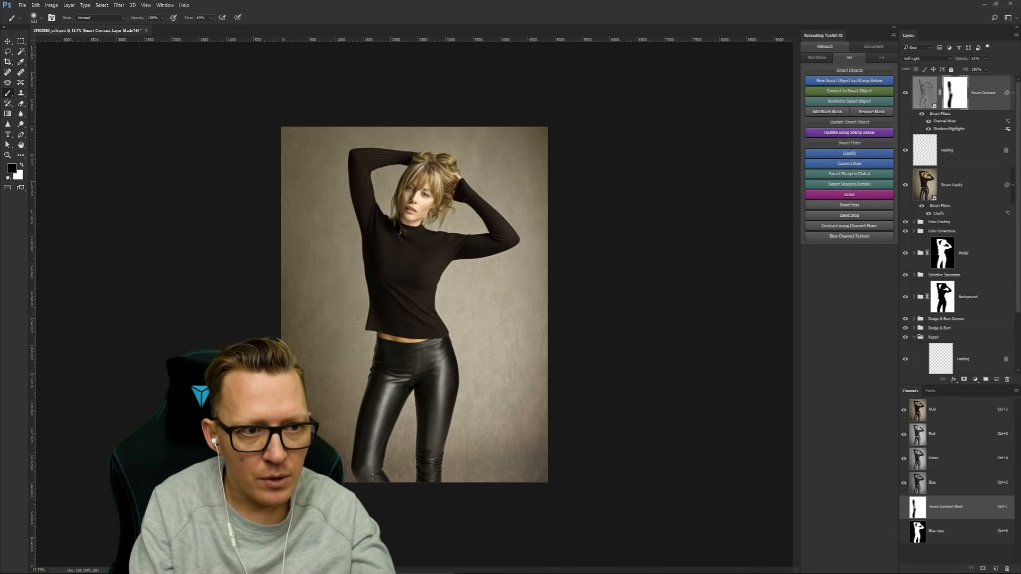
pyautogui.moveTo(189, 19); pyautogui.dragTo(250, 31)
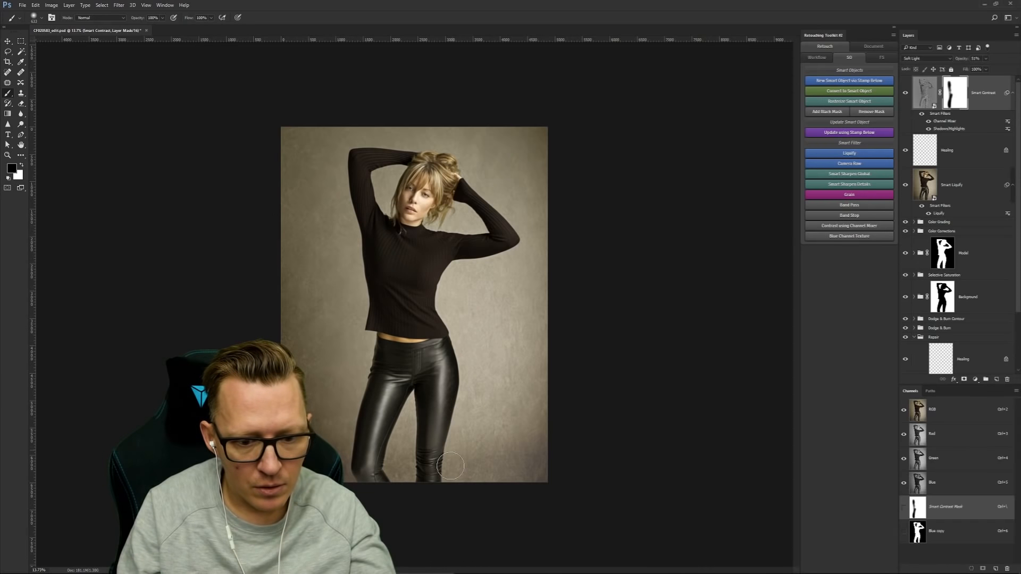
# Step: Paint black on the Smart Contrast mask over the background around the model's legs, arms and head
pyautogui.moveTo(466, 393); pyautogui.dragTo(408, 406)
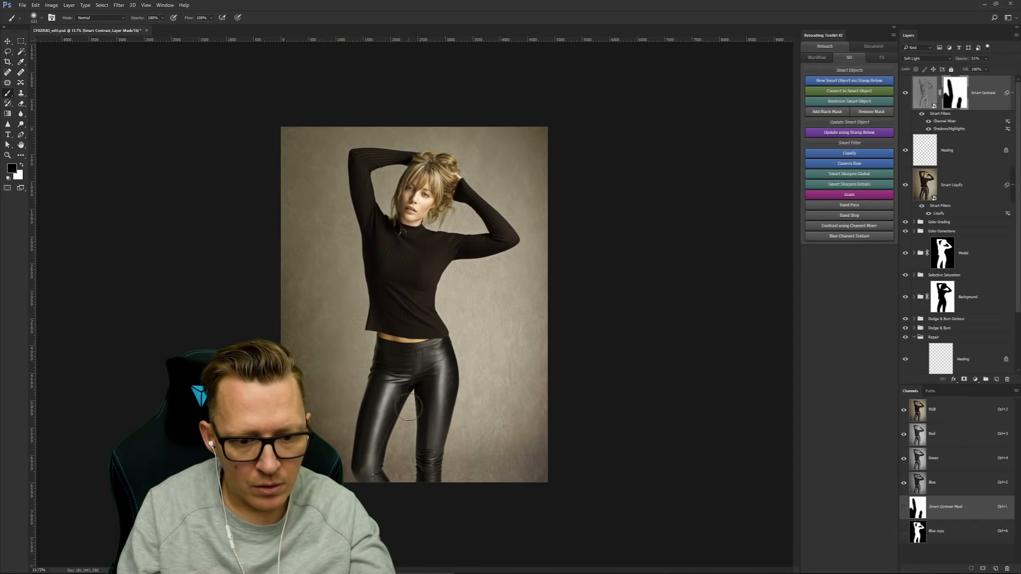
pyautogui.moveTo(451, 424); pyautogui.dragTo(471, 348)
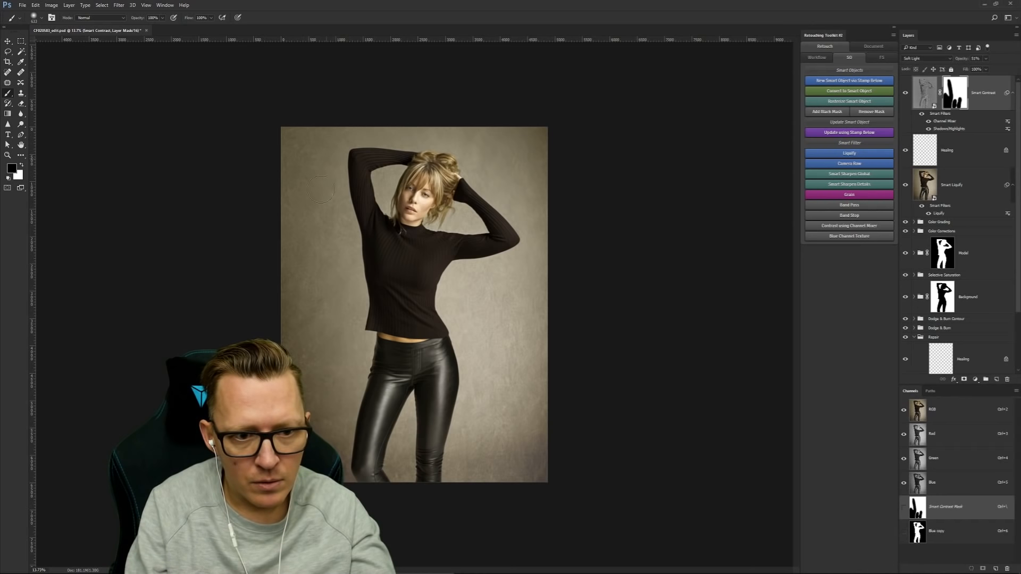
pyautogui.moveTo(312, 286); pyautogui.dragTo(429, 466)
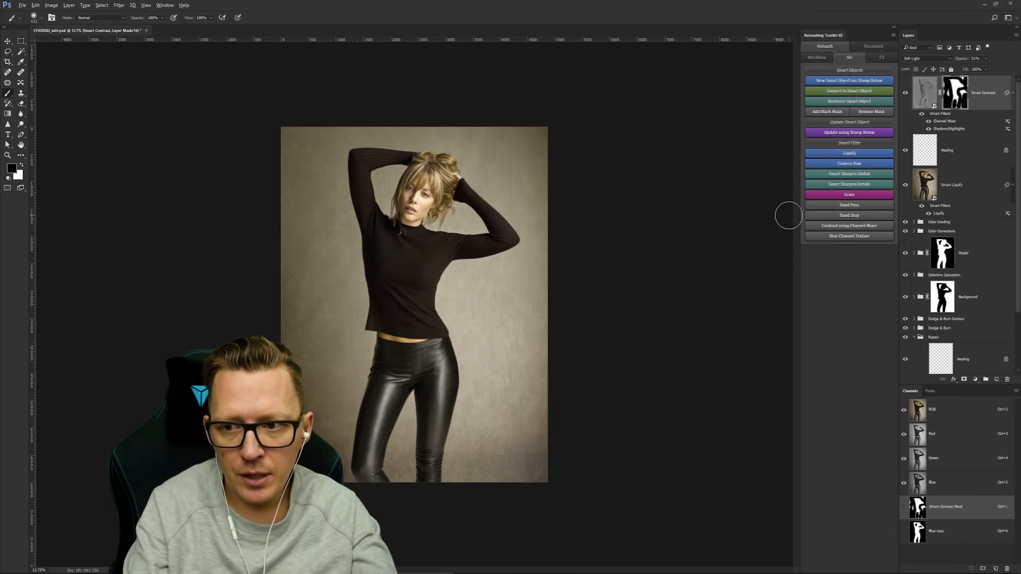
# Step: Fill the Smart Contrast mask with black and paint white over the model's whole figure, using a smaller brush for narrow areas
pyautogui.hotkey('alt', 'BackSpace')
pyautogui.press('x')
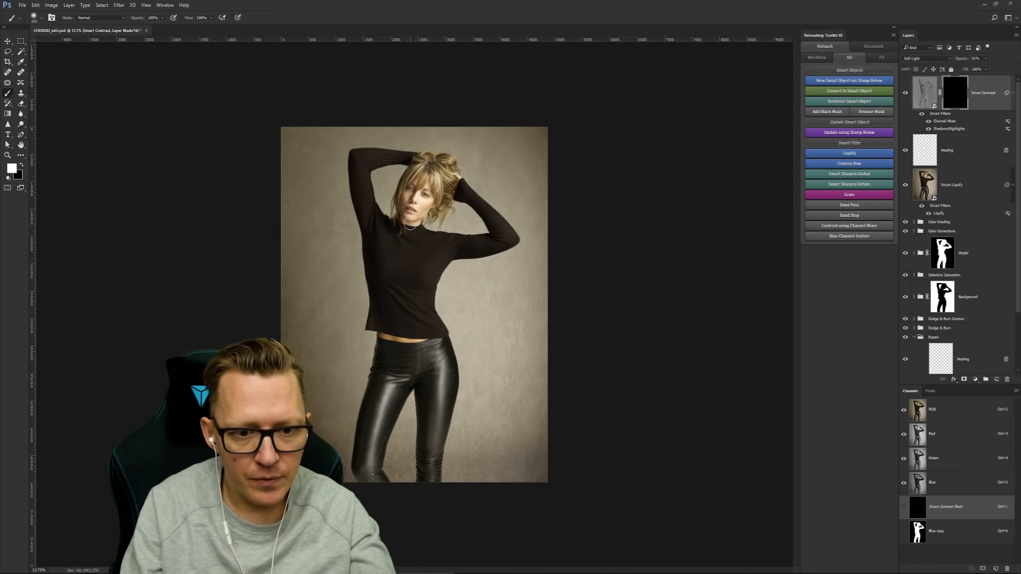
pyautogui.press(']')
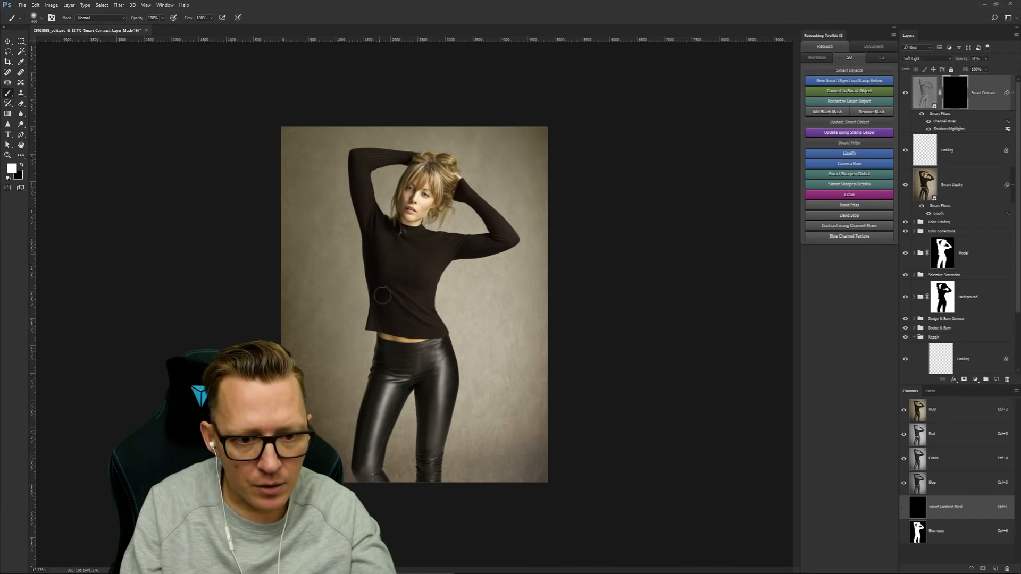
pyautogui.moveTo(413, 312); pyautogui.dragTo(399, 301)
pyautogui.moveTo(398, 301)
pyautogui.mouseDown()
pyautogui.moveTo(419, 299)
pyautogui.moveTo(407, 255)
pyautogui.moveTo(406, 278)
pyautogui.mouseUp()
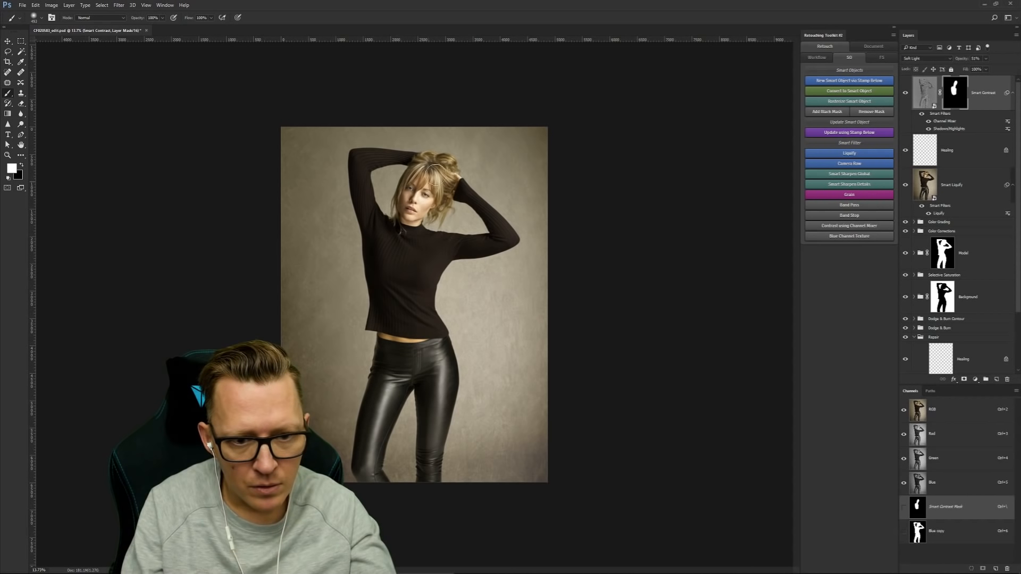
pyautogui.moveTo(429, 179); pyautogui.dragTo(426, 176)
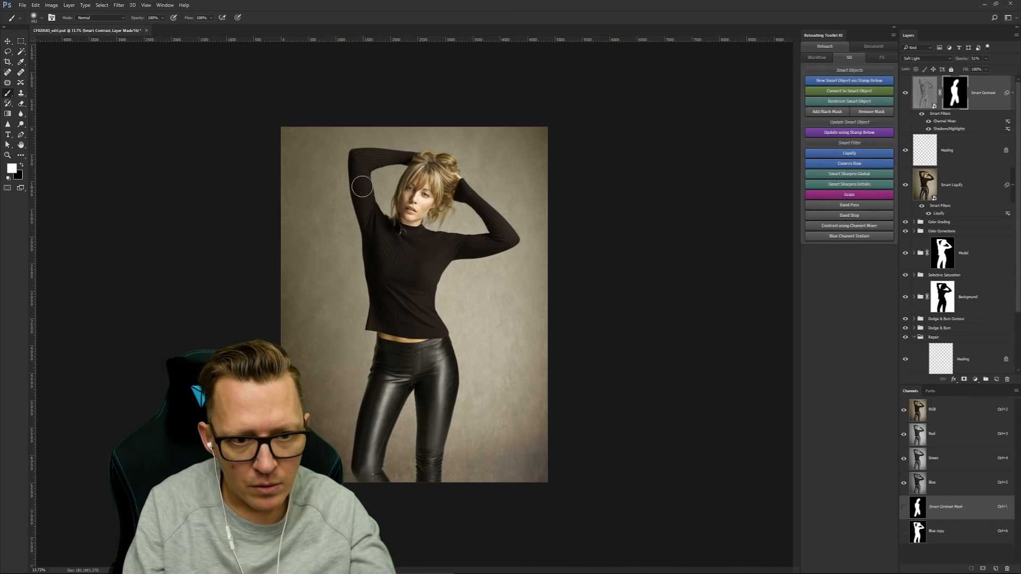
pyautogui.press('[')
pyautogui.press('[')
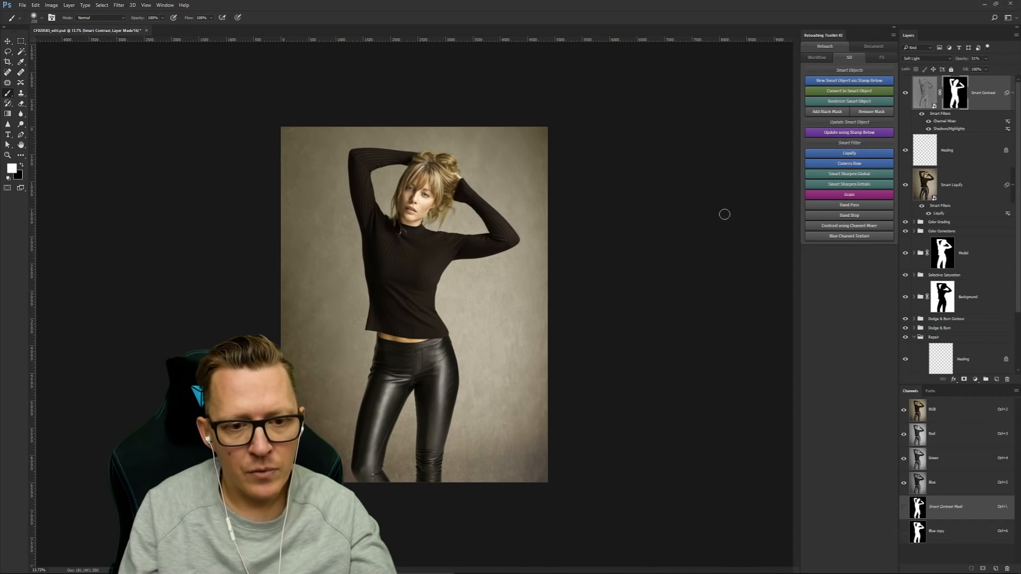
# Step: Readjust the Smart Contrast layer's Shadows/Highlights filter, setting the radius to 48 px for shadows and 51 px for highlights
pyautogui.doubleClick(948, 129)
pyautogui.click(655, 142)
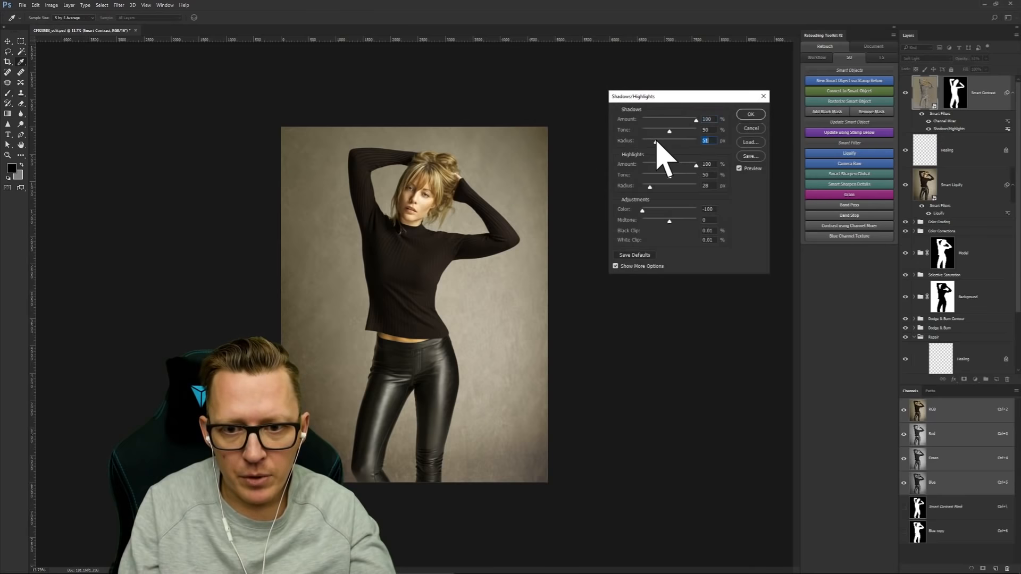
pyautogui.moveTo(657, 142); pyautogui.dragTo(653, 142)
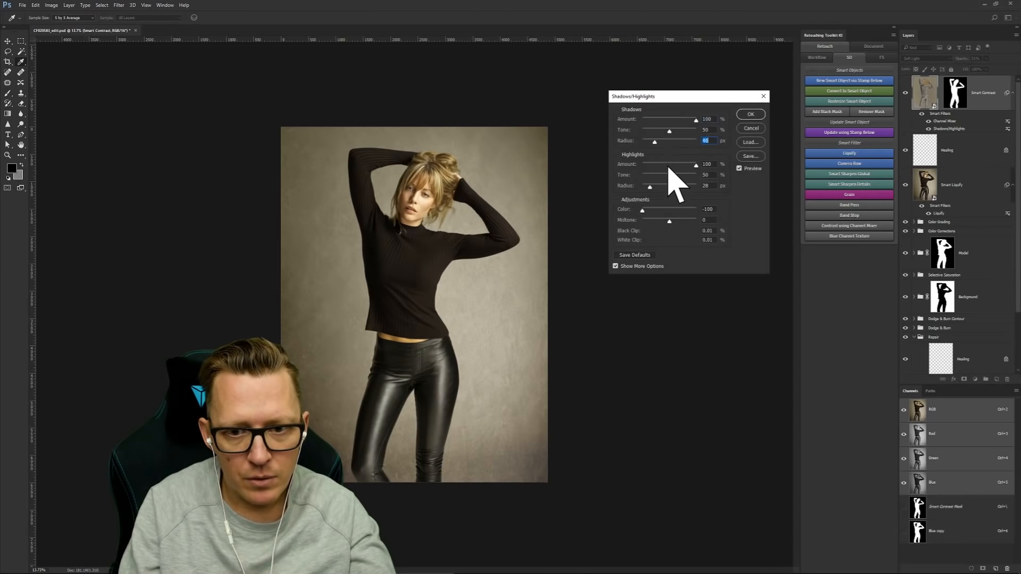
pyautogui.moveTo(658, 186); pyautogui.dragTo(657, 187)
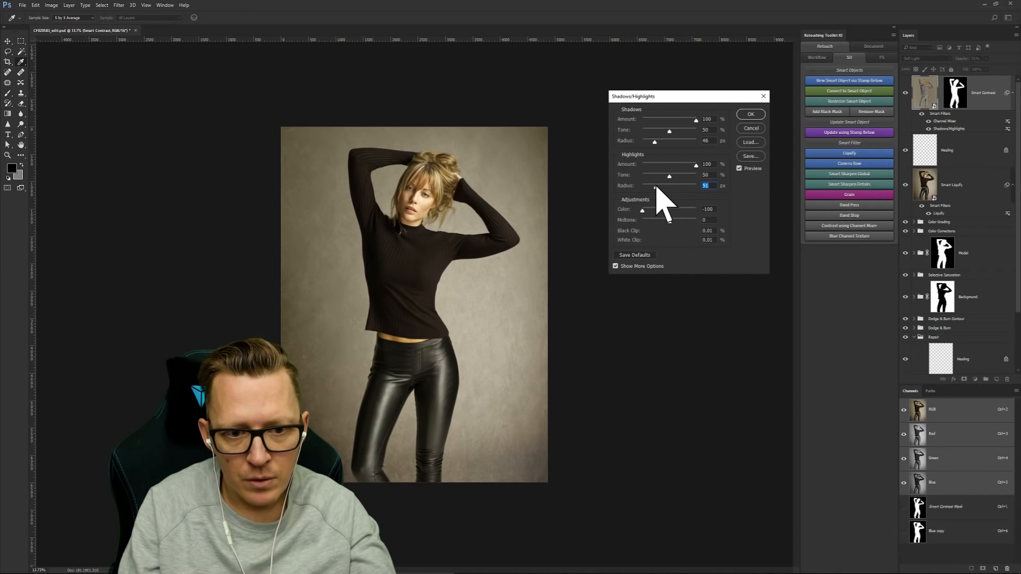
pyautogui.click(749, 115)
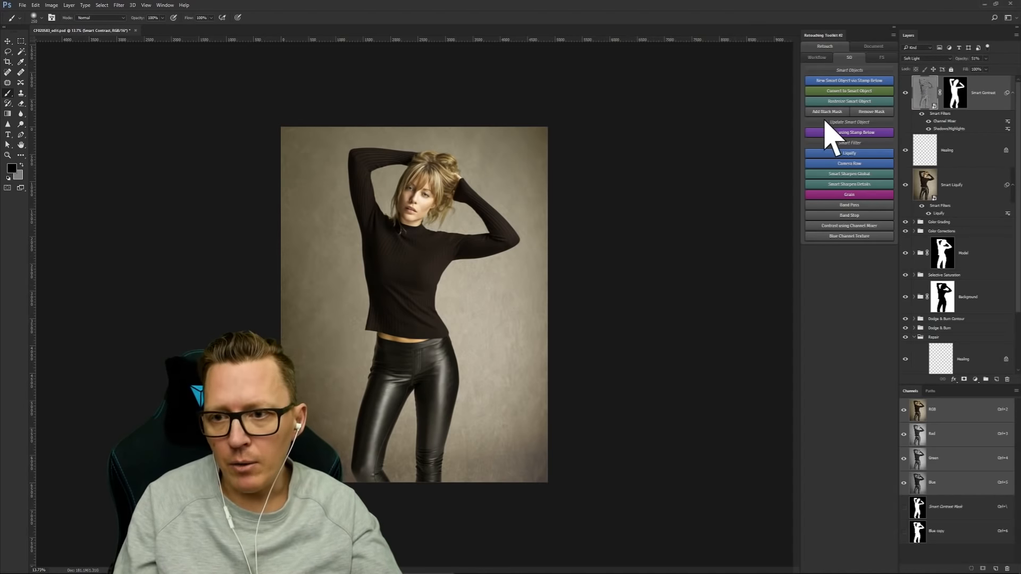
# Step: Make another web copy with a 2048-pixel long edge, examine the sweater and face in it, and close it without saving
pyautogui.click(872, 47)
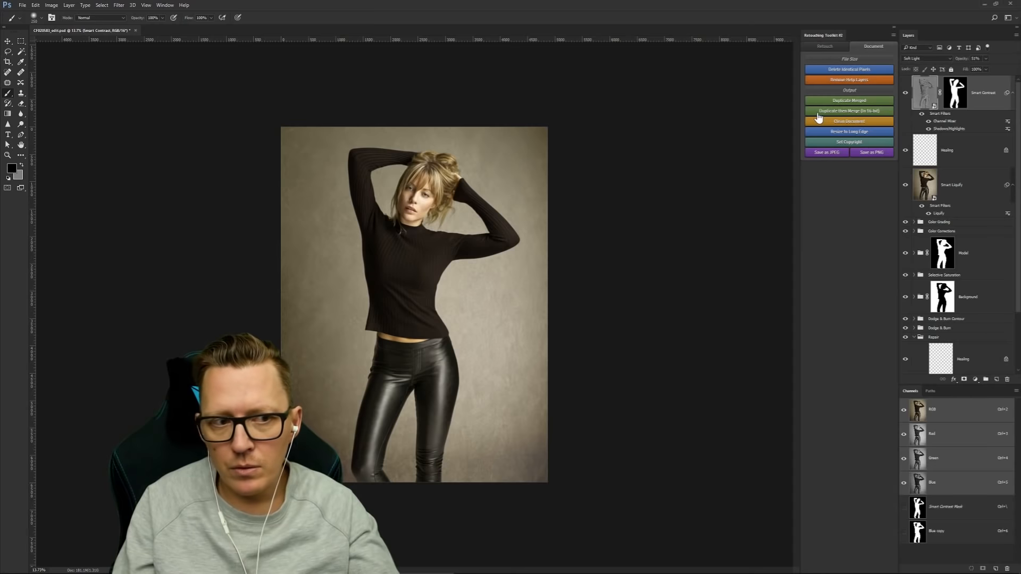
pyautogui.click(856, 138)
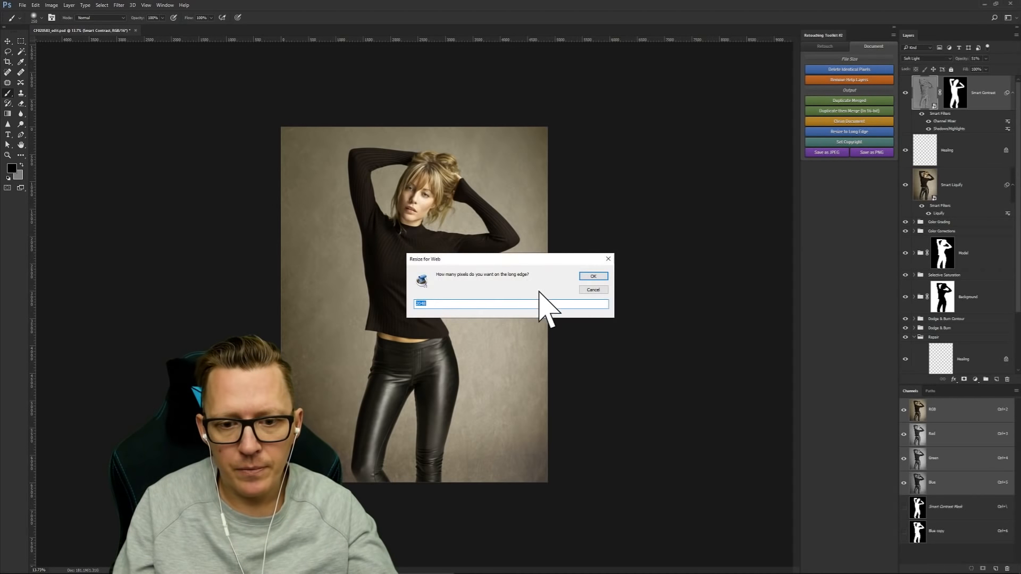
pyautogui.click(592, 276)
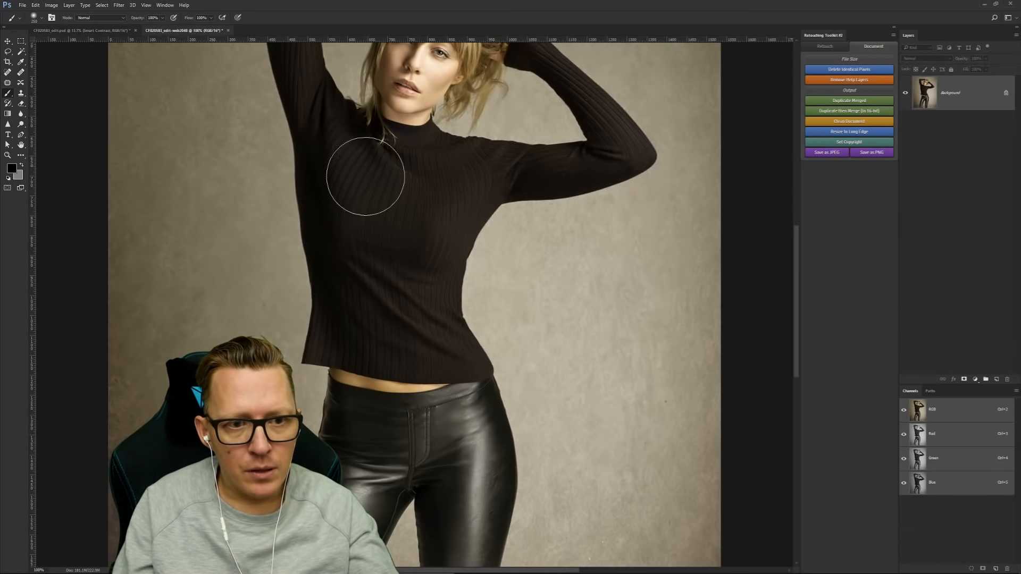
pyautogui.moveTo(461, 234)
pyautogui.mouseDown()
pyautogui.moveTo(472, 242)
pyautogui.moveTo(467, 292)
pyautogui.moveTo(518, 296)
pyautogui.moveTo(521, 328)
pyautogui.mouseUp()
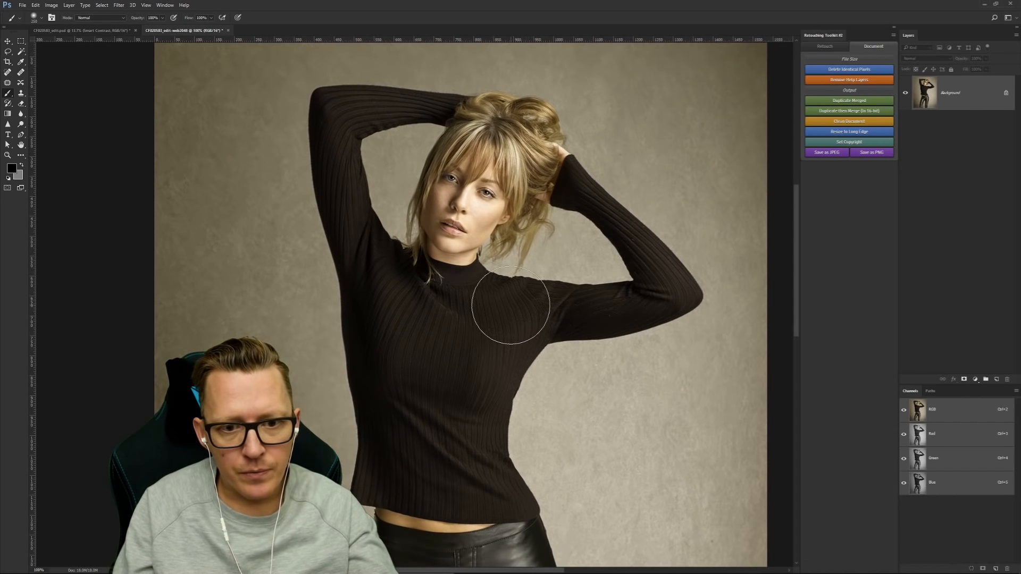
pyautogui.press('z')
pyautogui.moveTo(436, 180); pyautogui.dragTo(465, 249)
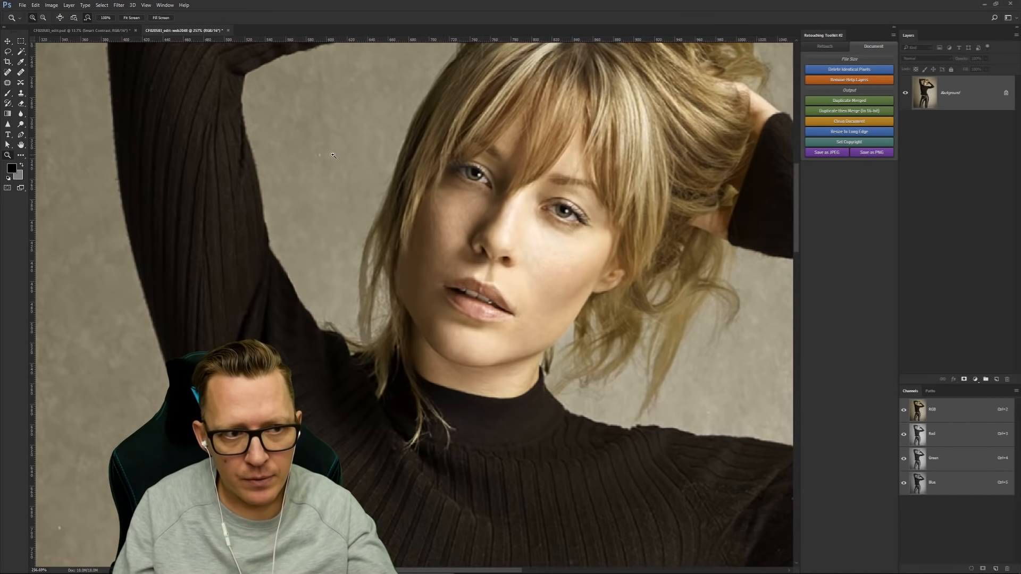
pyautogui.click(228, 30)
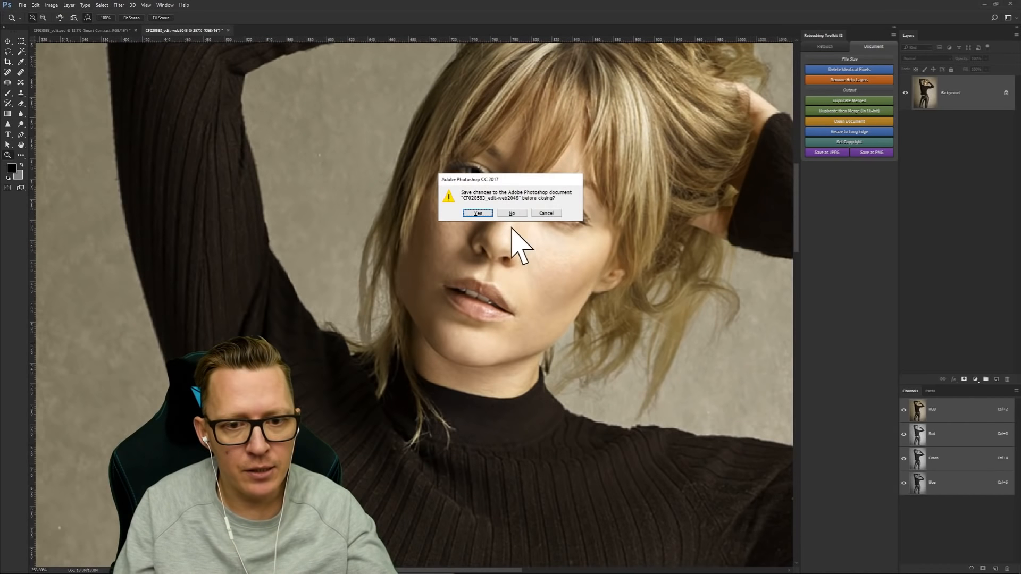
pyautogui.click(512, 213)
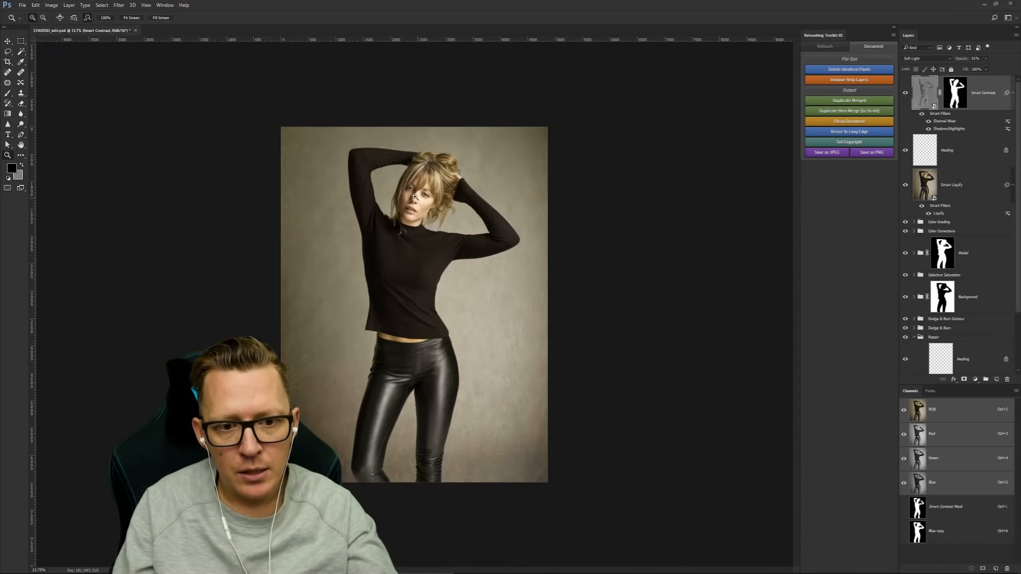
# Step: Inspect the face up close and ready a smaller black brush on the Smart Contrast layer's mask
pyautogui.hotkey('ctrl', '0')
pyautogui.moveTo(374, 186); pyautogui.dragTo(494, 273)
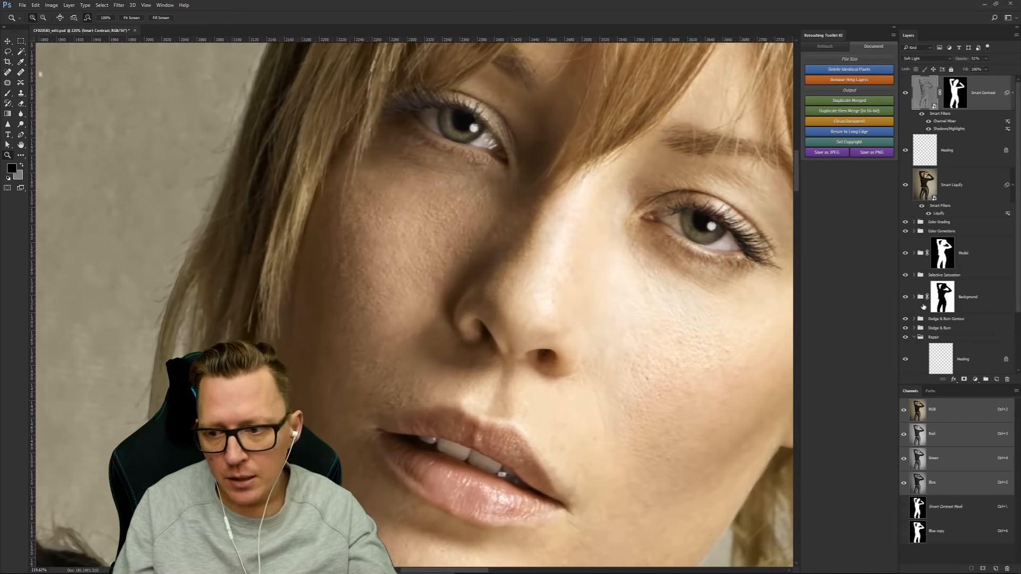
pyautogui.scroll(-3, 977, 251)
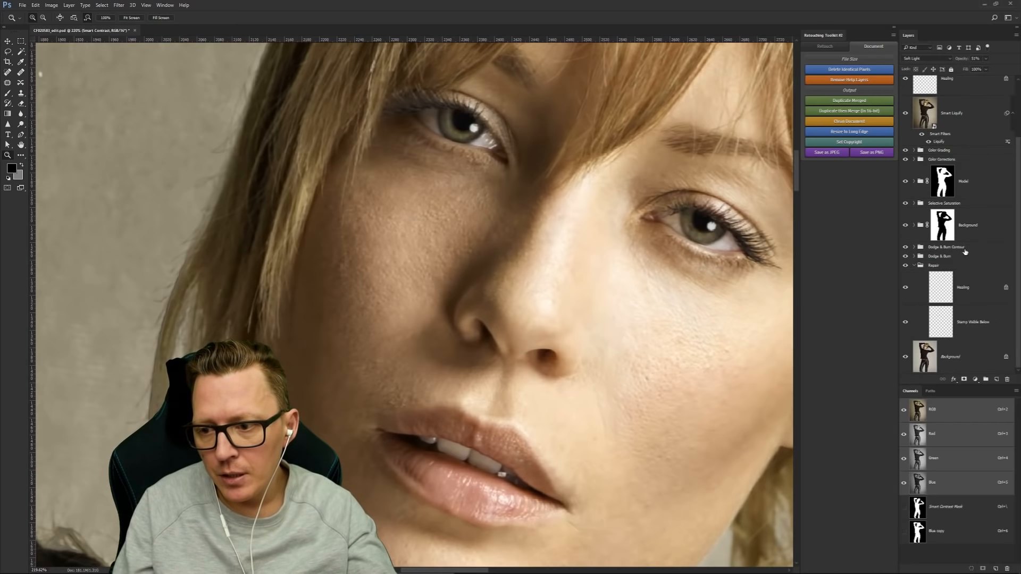
pyautogui.scroll(3, 962, 258)
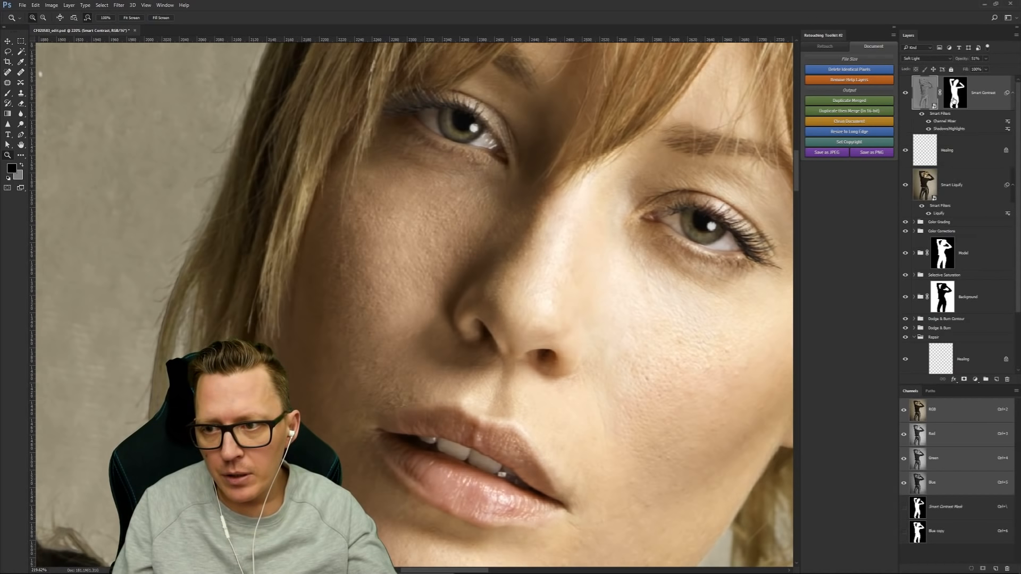
pyautogui.hotkey('ctrl', '\\')
pyautogui.press('b')
pyautogui.press('x')
pyautogui.press('[')
pyautogui.press('[')
pyautogui.press('[')
pyautogui.press('[')
pyautogui.press('[')
pyautogui.press('[')
pyautogui.press('x')
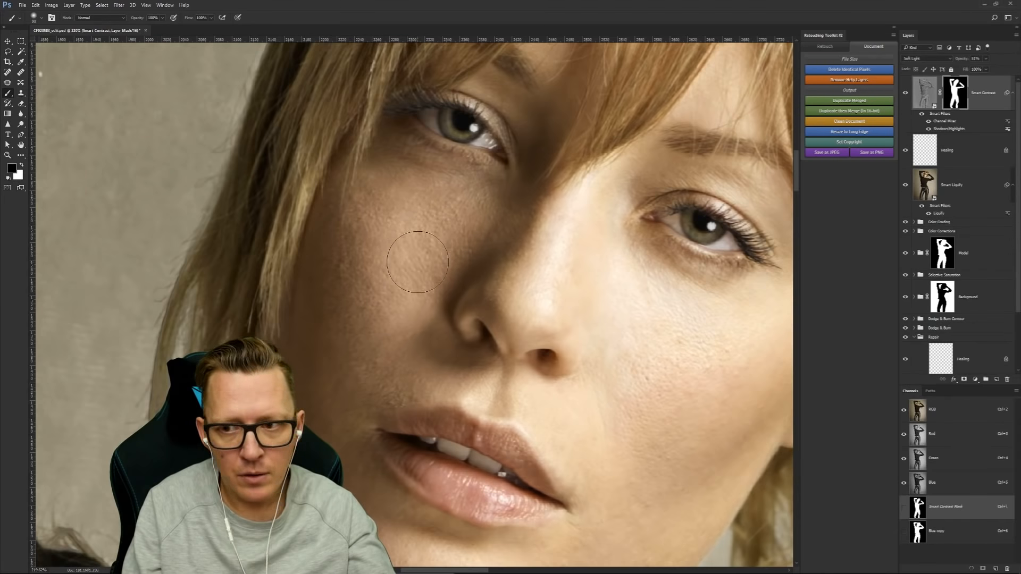
pyautogui.press('[')
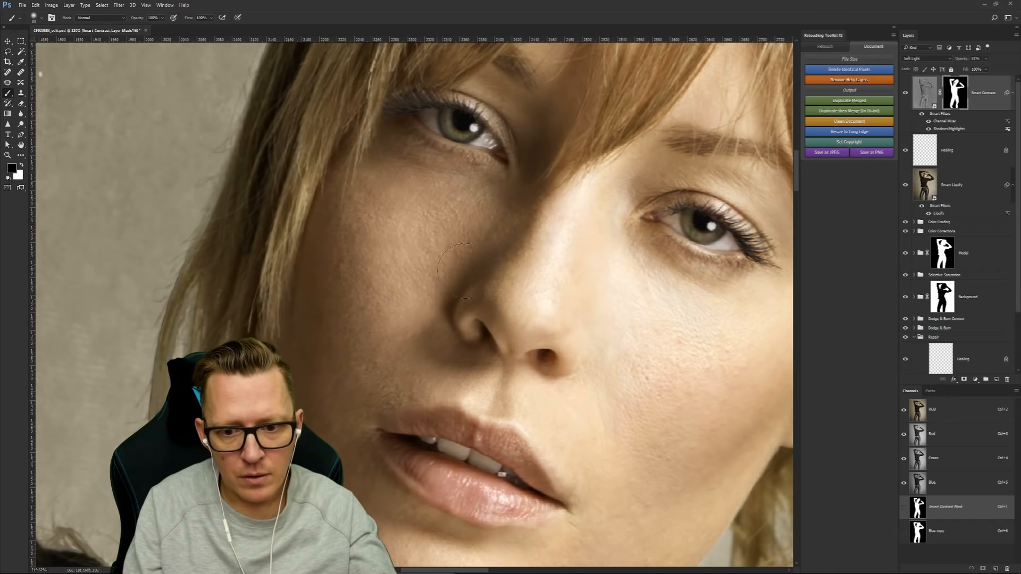
# Step: Create a web-sized copy of the portrait with a 2048-pixel long edge
pyautogui.press('z')
pyautogui.moveTo(542, 296)
pyautogui.mouseDown()
pyautogui.moveTo(466, 302)
pyautogui.moveTo(493, 316)
pyautogui.mouseUp()
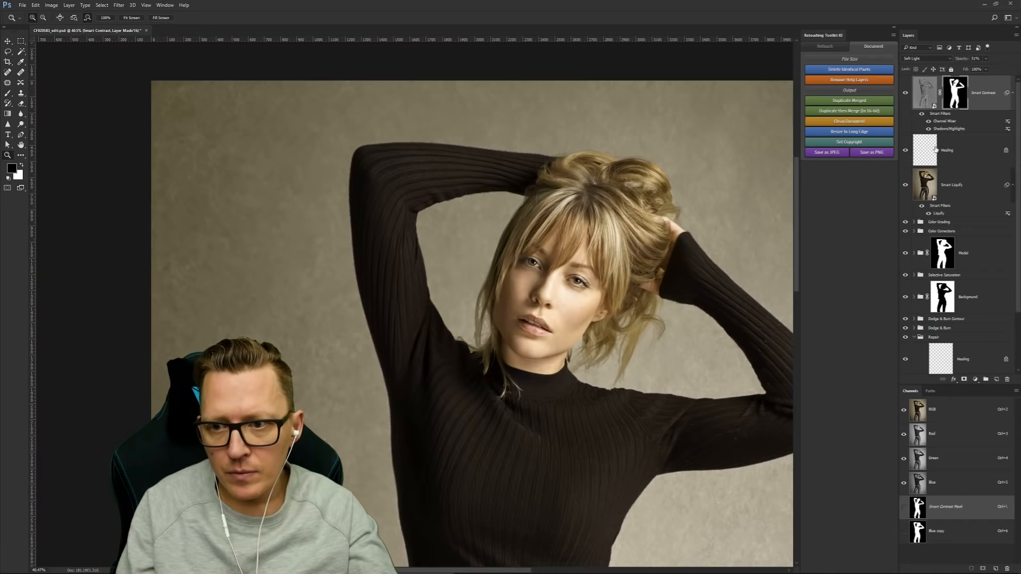
pyautogui.click(849, 133)
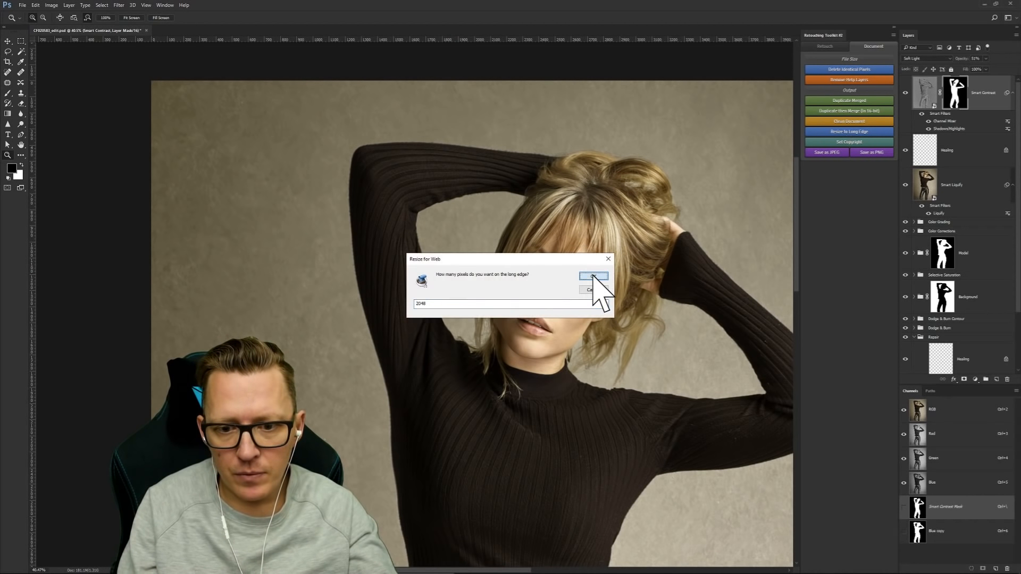
pyautogui.click(594, 275)
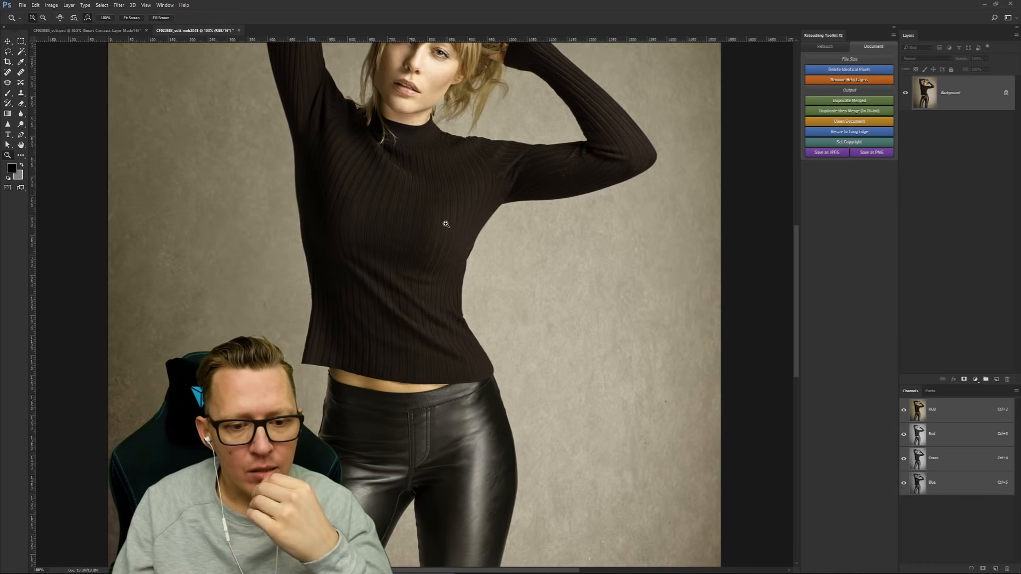
# Step: Add a global Smart Sharpen smart object to the web copy with the amount set to 41%
pyautogui.moveTo(435, 191); pyautogui.dragTo(467, 329)
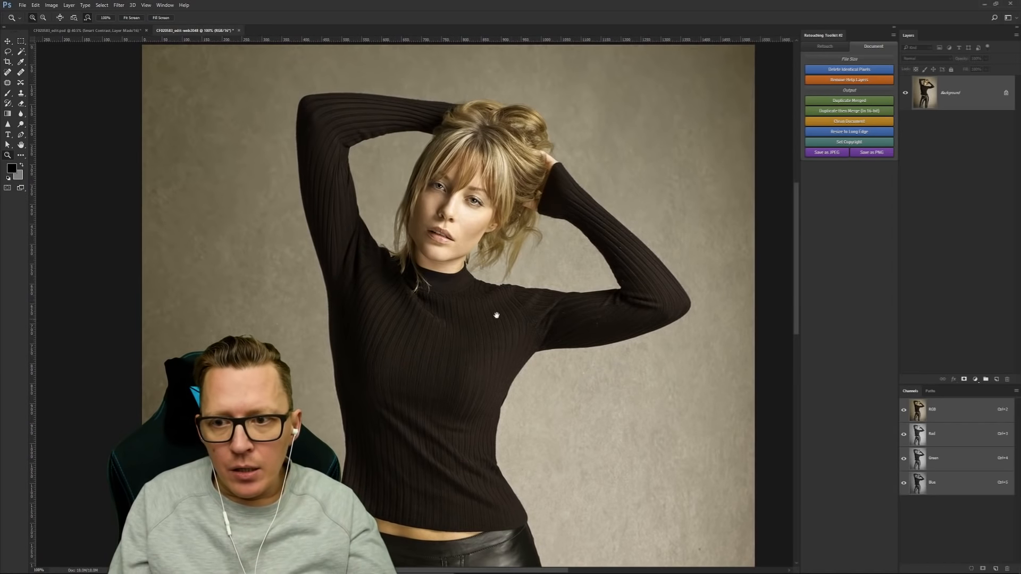
pyautogui.click(825, 46)
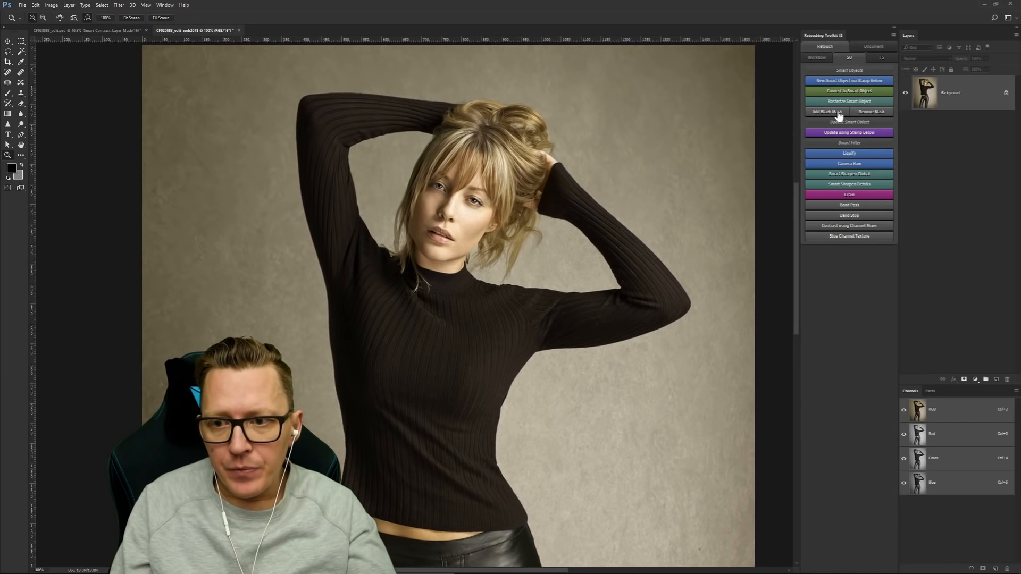
pyautogui.click(853, 175)
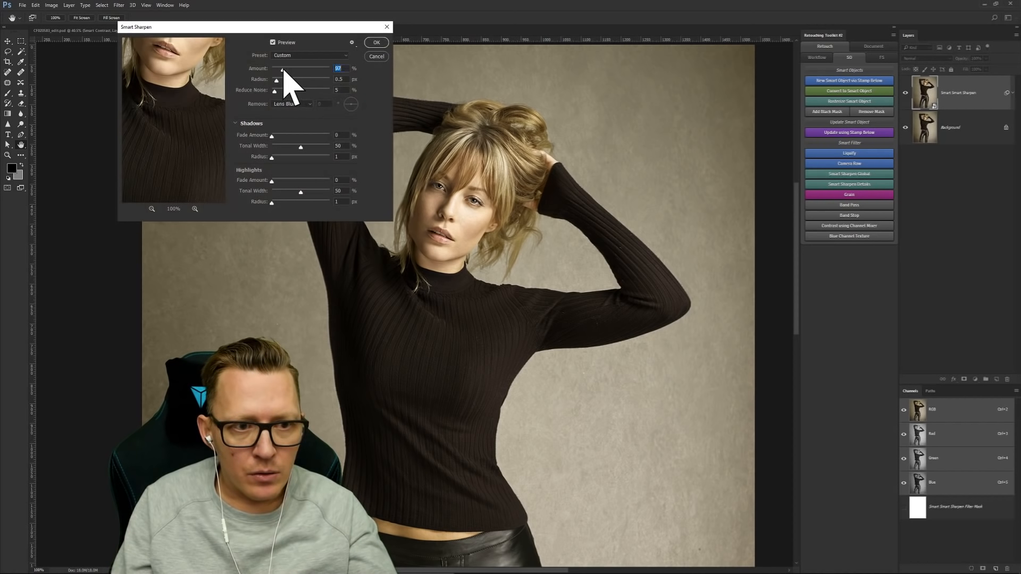
pyautogui.moveTo(284, 69); pyautogui.dragTo(276, 71)
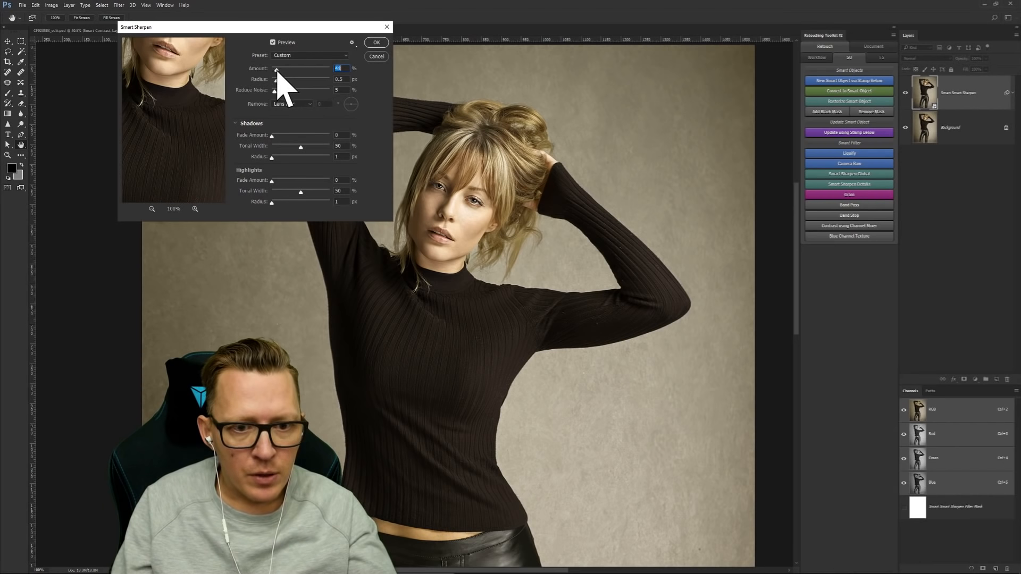
pyautogui.click(376, 43)
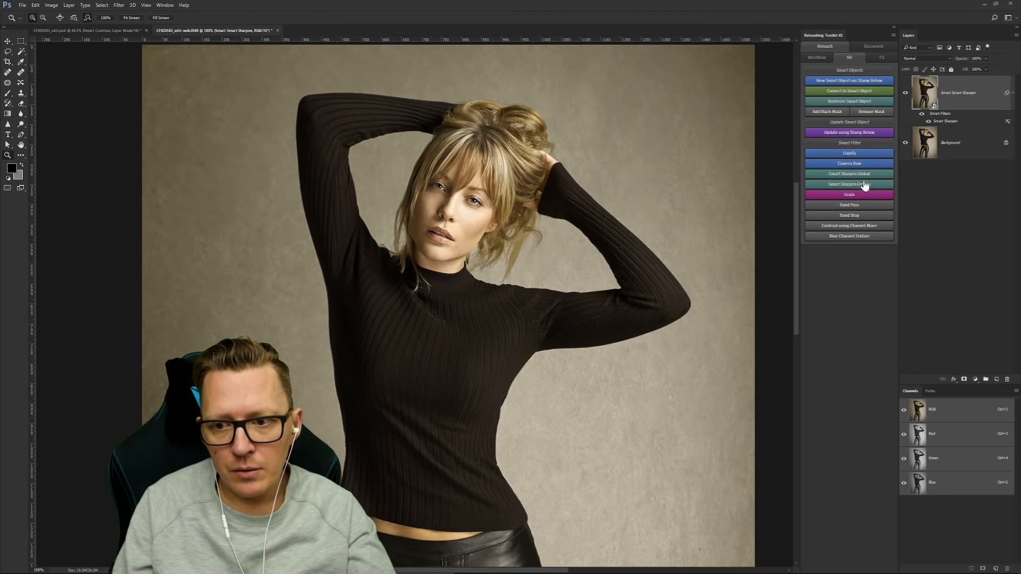
# Step: Add a Smart Sharpen Details layer with a black mask, setting the sharpening amount to 124%
pyautogui.click(844, 184)
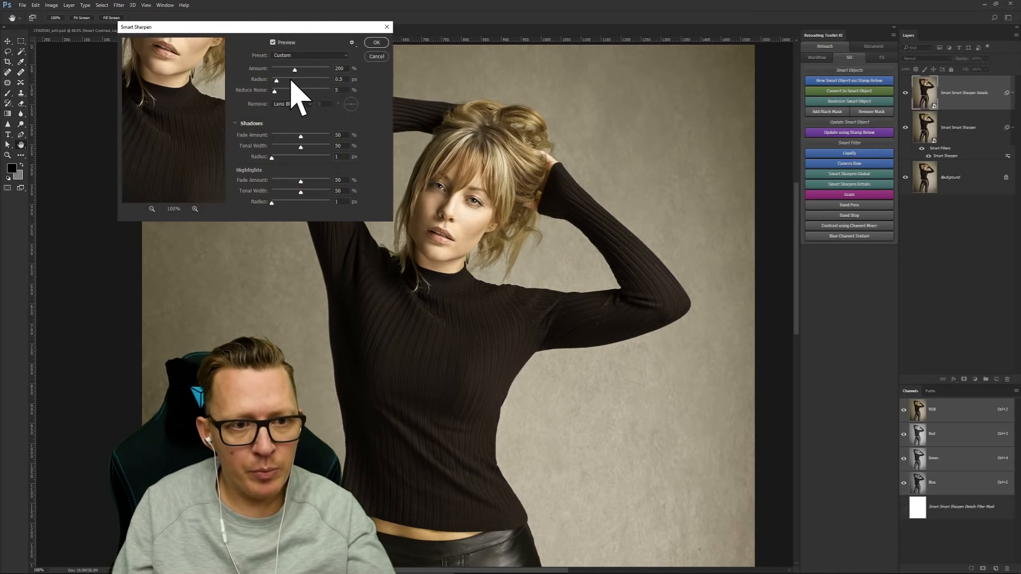
pyautogui.moveTo(295, 71); pyautogui.dragTo(286, 70)
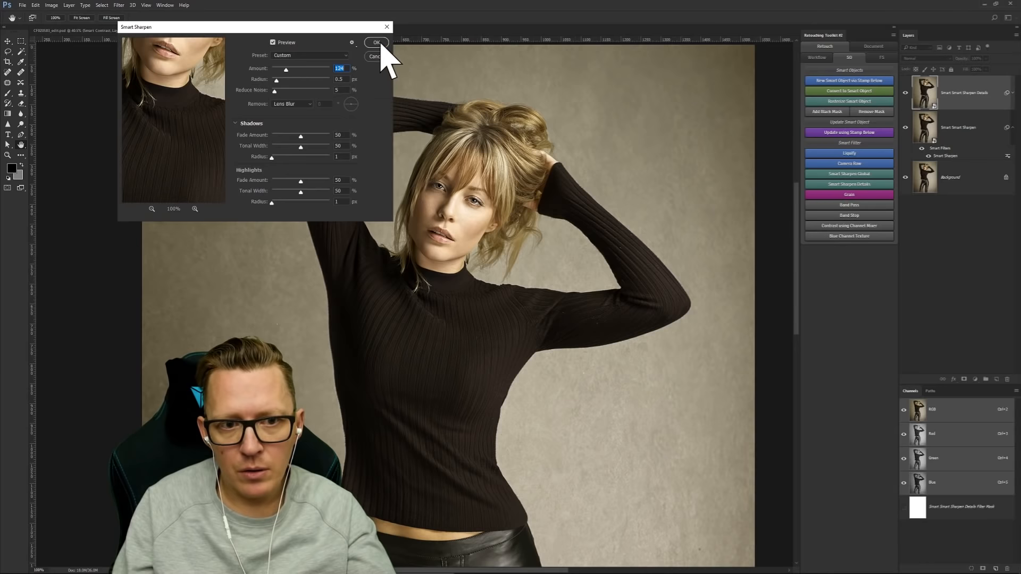
pyautogui.click(377, 42)
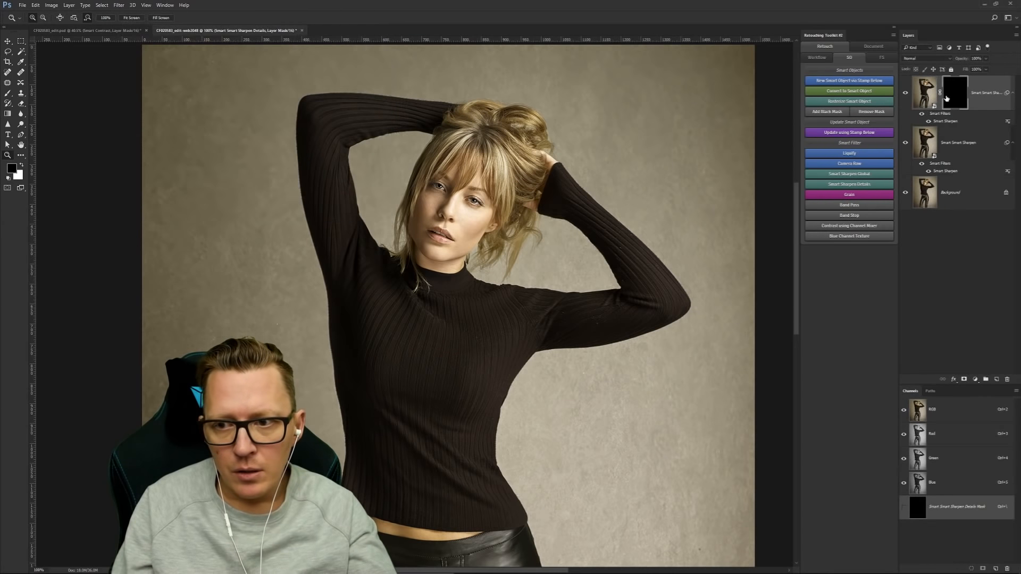
# Step: Paint white at 10% flow on the Smart Sharpen Details mask over the model's face and the sweater's chest
pyautogui.press('b')
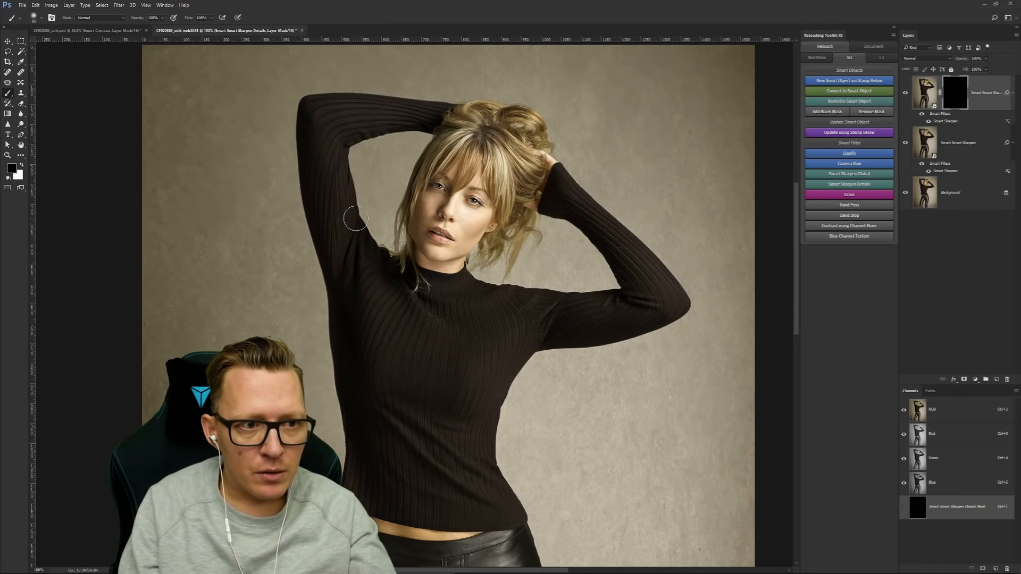
pyautogui.hotkey('shift', '1')
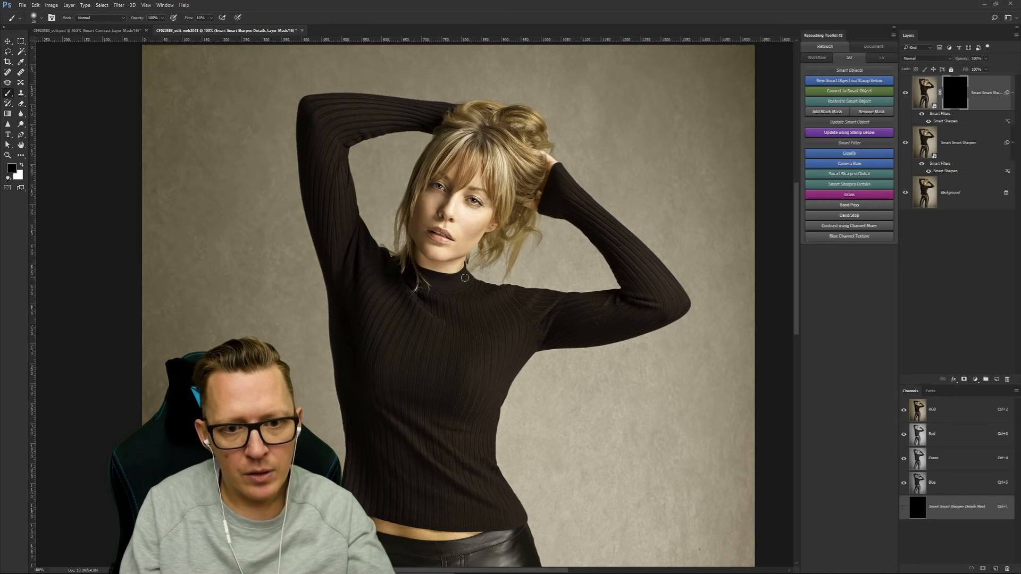
pyautogui.moveTo(420, 353); pyautogui.dragTo(437, 358)
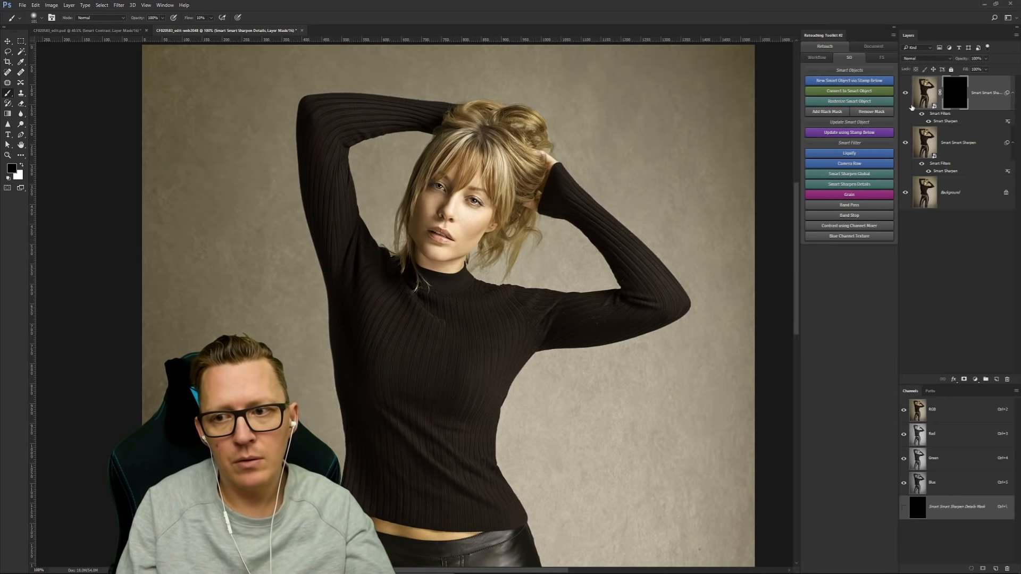
pyautogui.press('x')
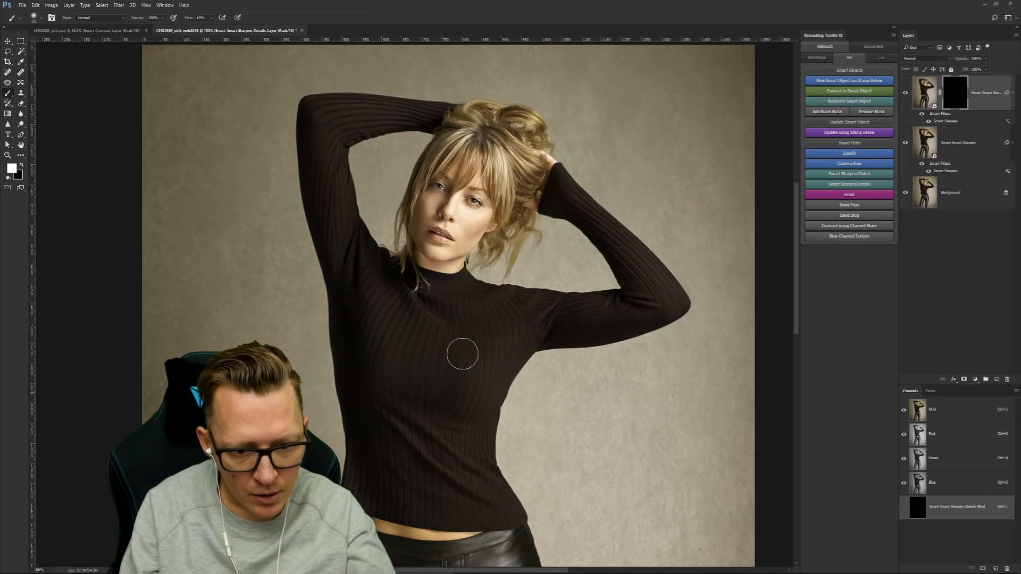
pyautogui.moveTo(460, 317); pyautogui.dragTo(434, 296)
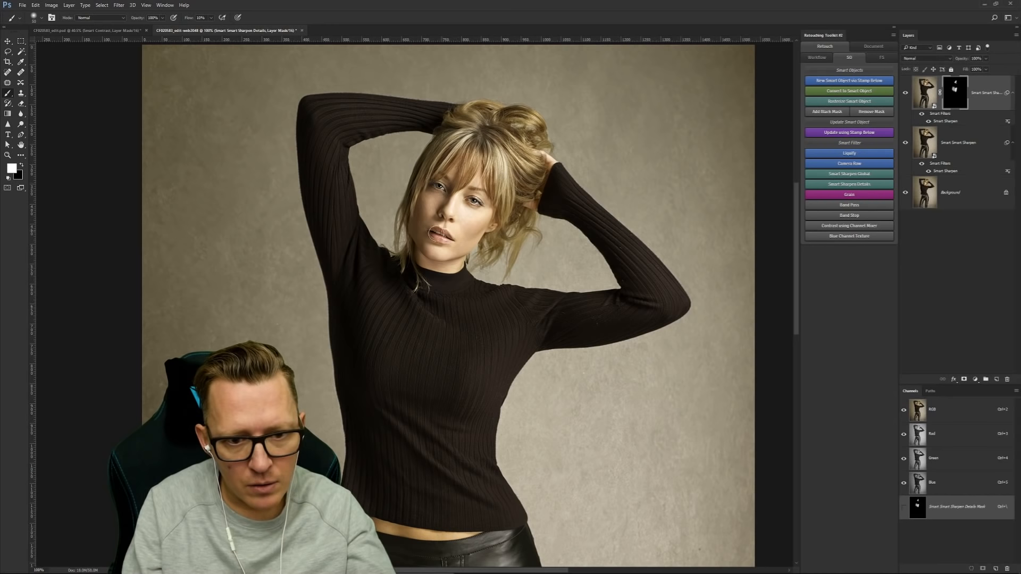
# Step: Paint the detail sharpening mask white over the leather pants with a larger brush
pyautogui.press('z')
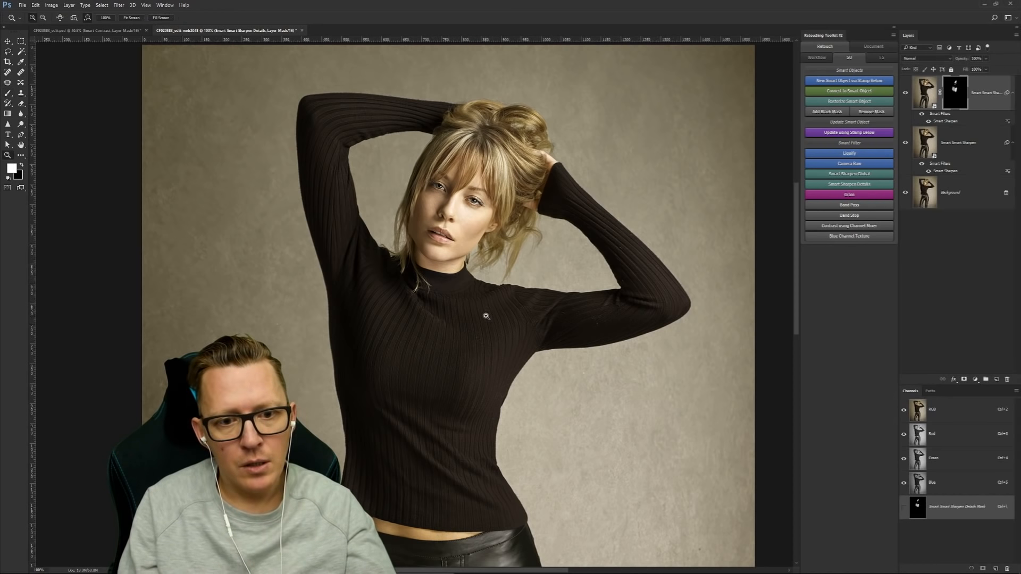
pyautogui.moveTo(483, 318); pyautogui.dragTo(459, 321)
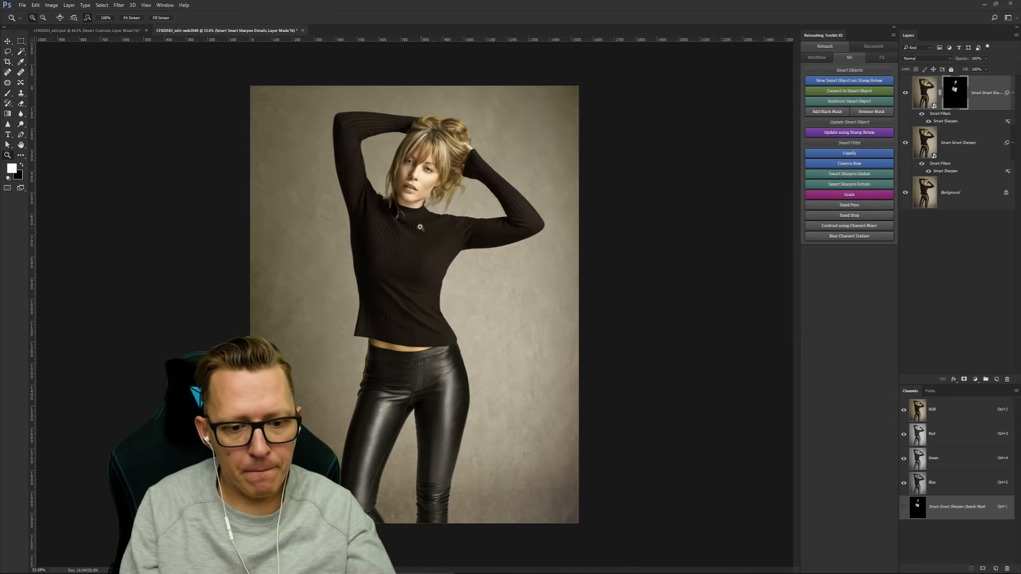
pyautogui.press('b')
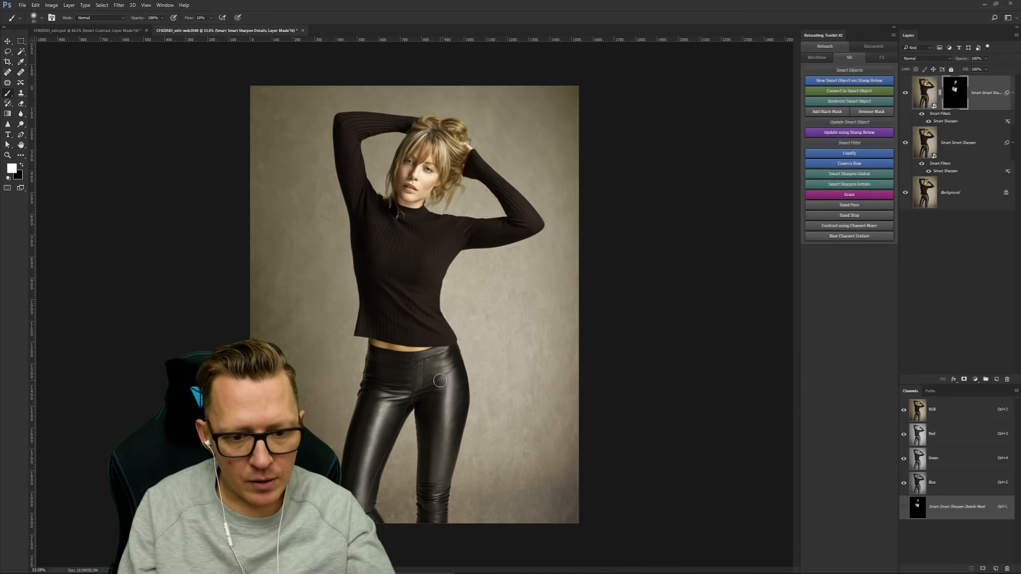
pyautogui.press(']')
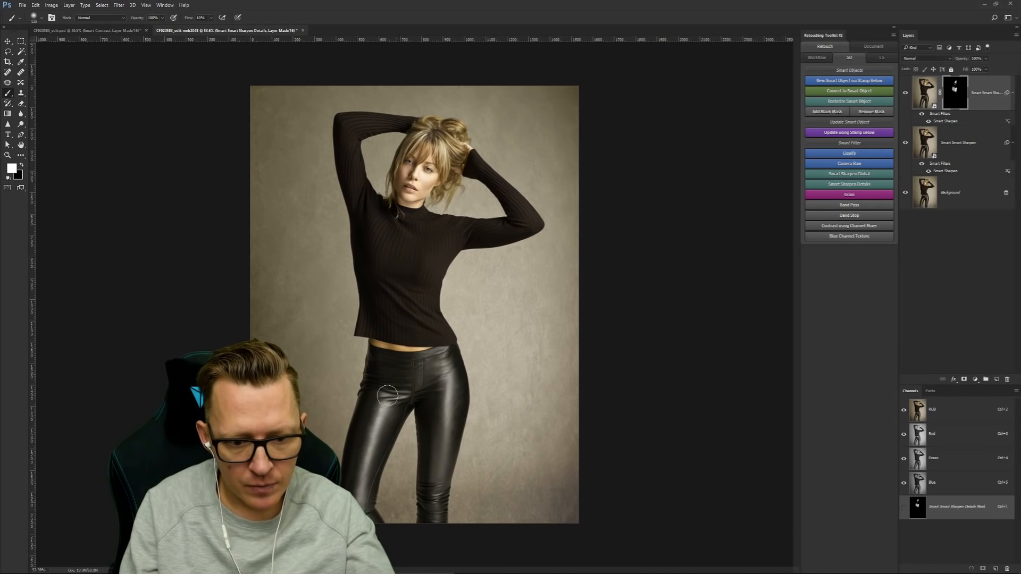
pyautogui.moveTo(410, 373); pyautogui.dragTo(424, 367)
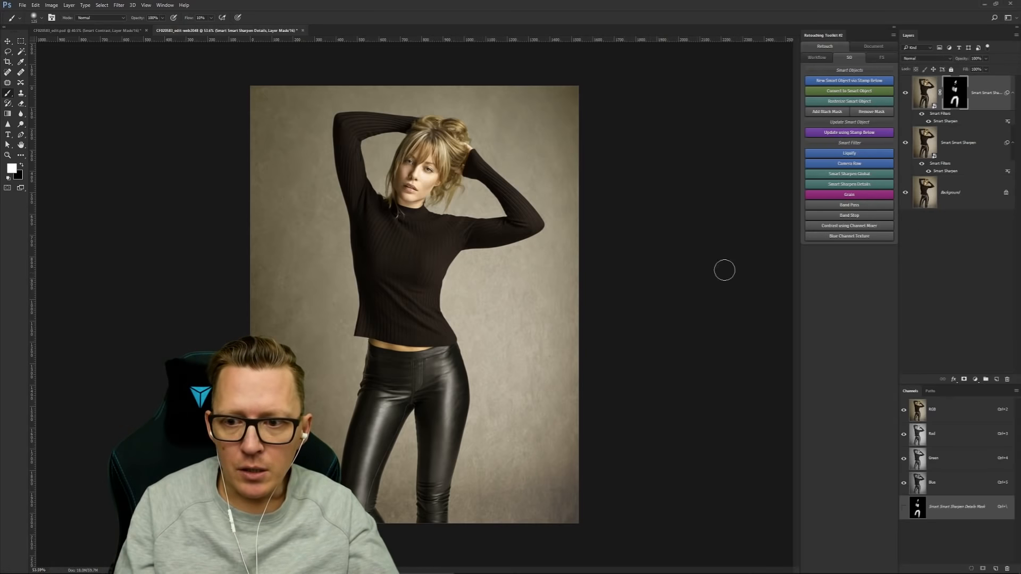
# Step: Add a Grain layer and set its noise amount to about 32%, size to 14%, roughness to 28% and highlights to 10%
pyautogui.click(856, 218)
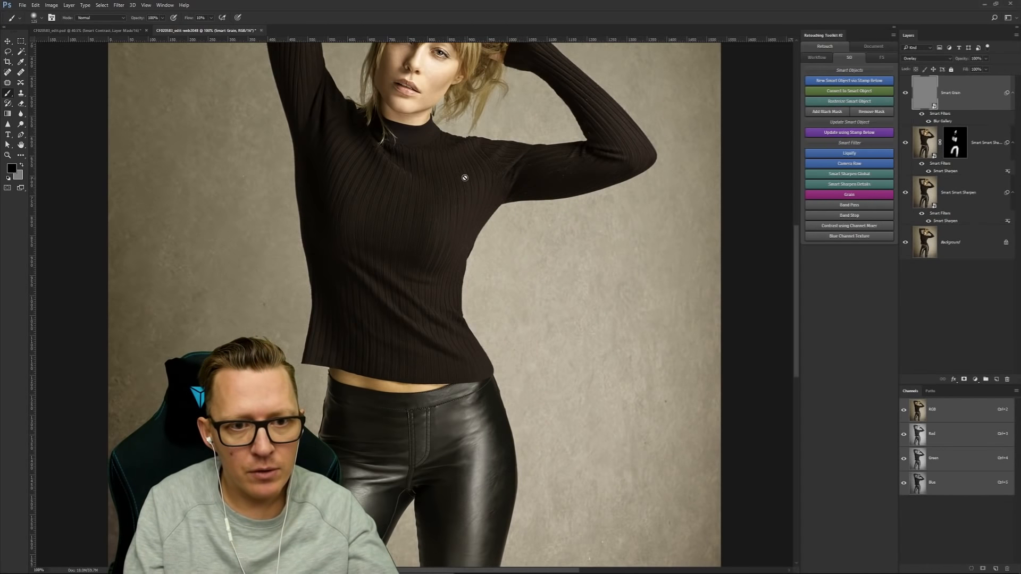
pyautogui.doubleClick(942, 122)
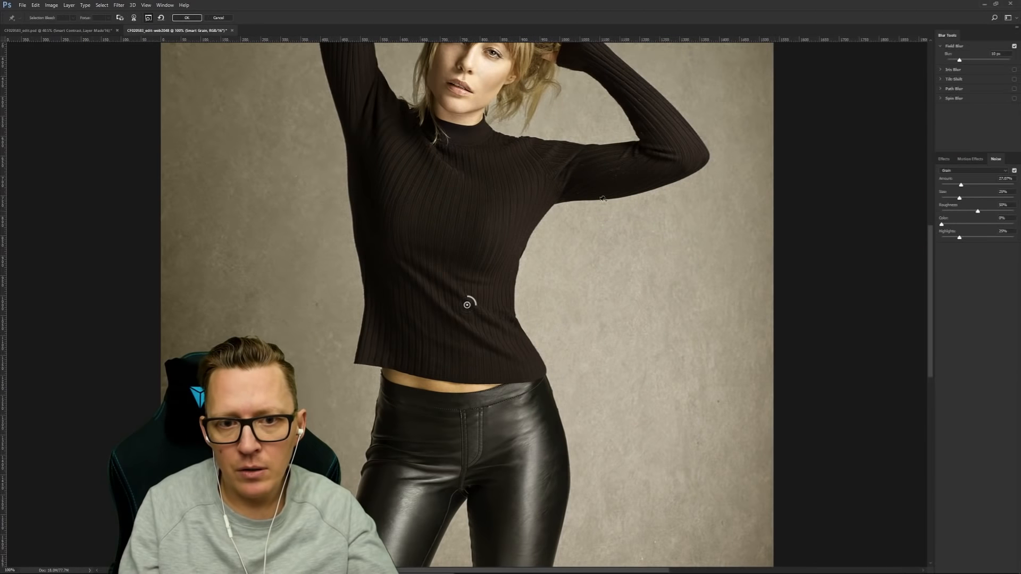
pyautogui.moveTo(505, 210); pyautogui.dragTo(488, 294)
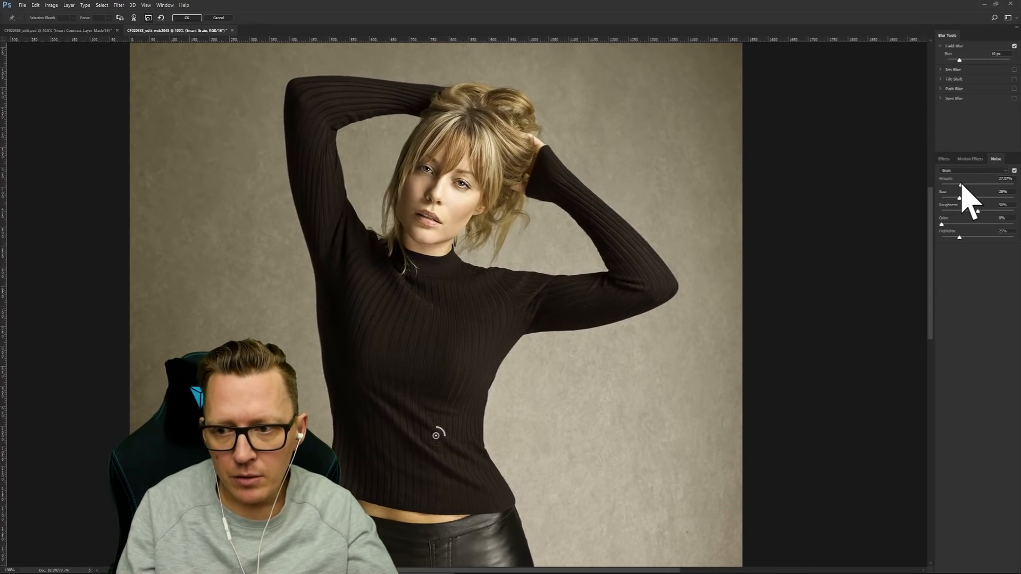
pyautogui.moveTo(960, 184); pyautogui.dragTo(968, 184)
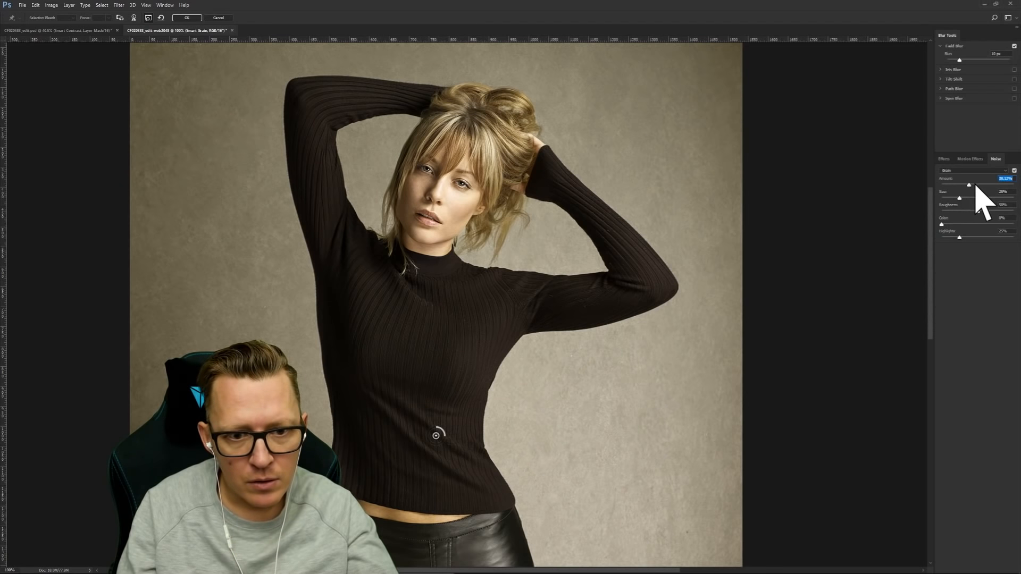
pyautogui.click(960, 198)
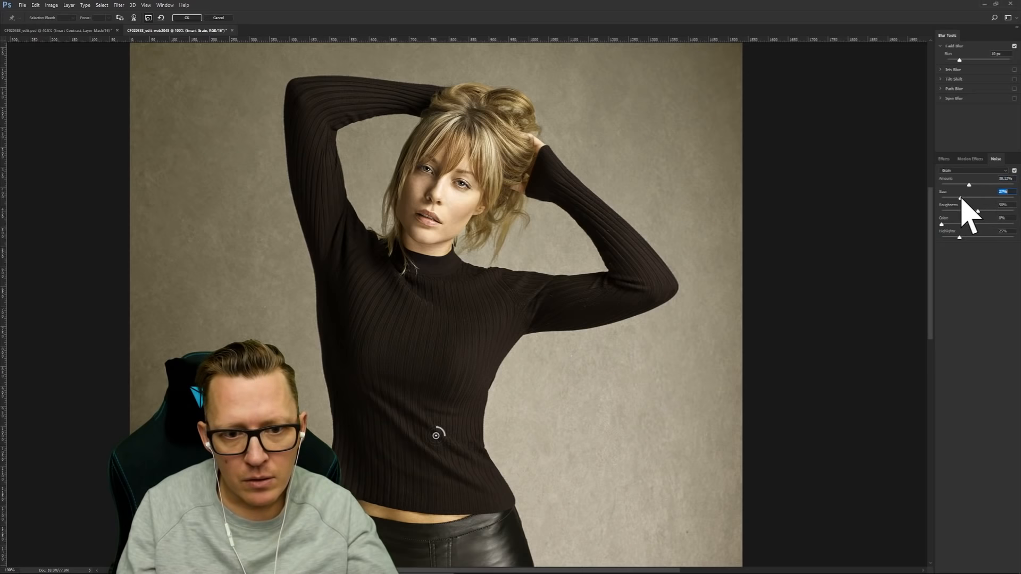
pyautogui.moveTo(961, 198); pyautogui.dragTo(952, 198)
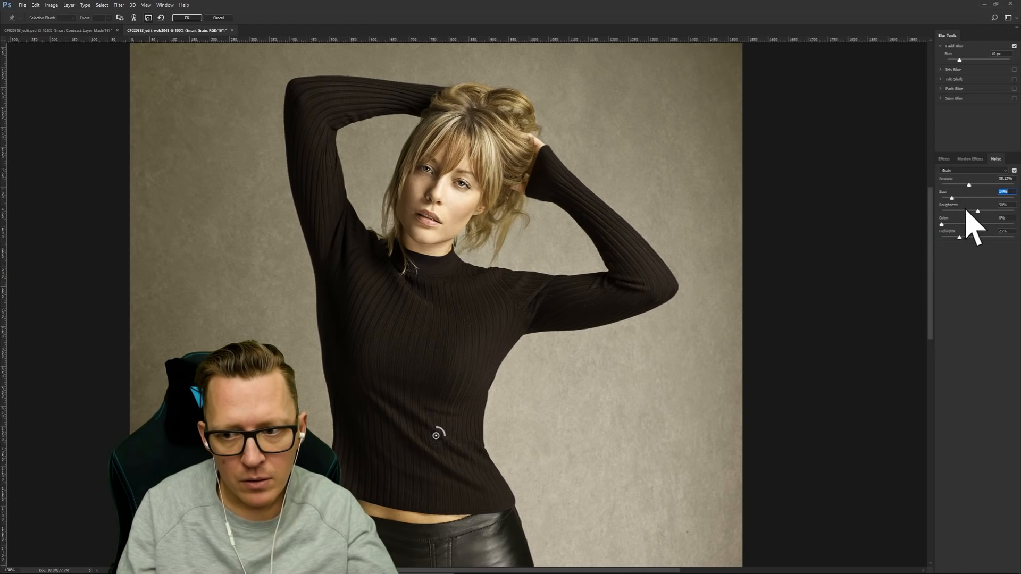
pyautogui.moveTo(968, 210); pyautogui.dragTo(950, 239)
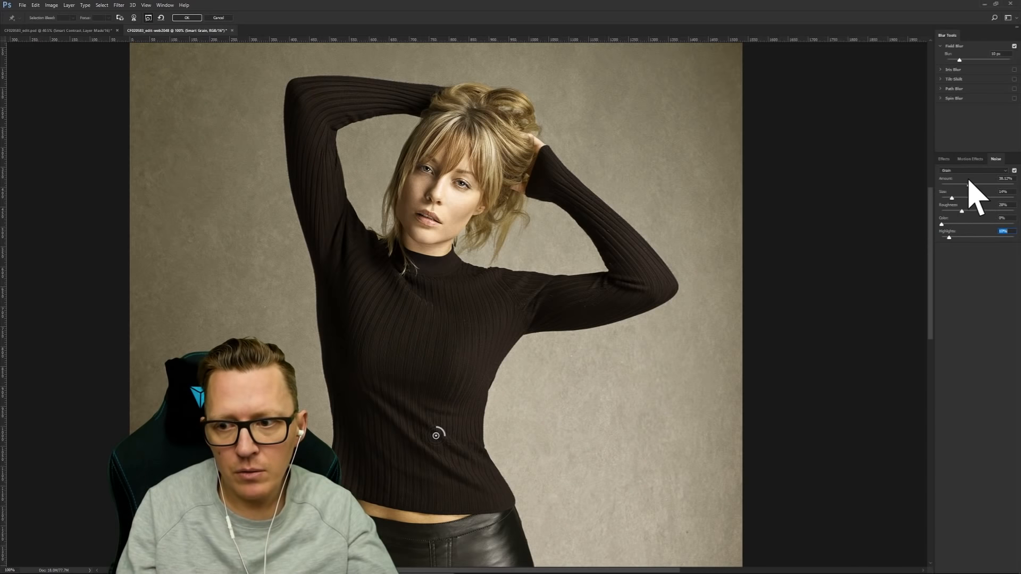
pyautogui.moveTo(967, 184); pyautogui.dragTo(964, 185)
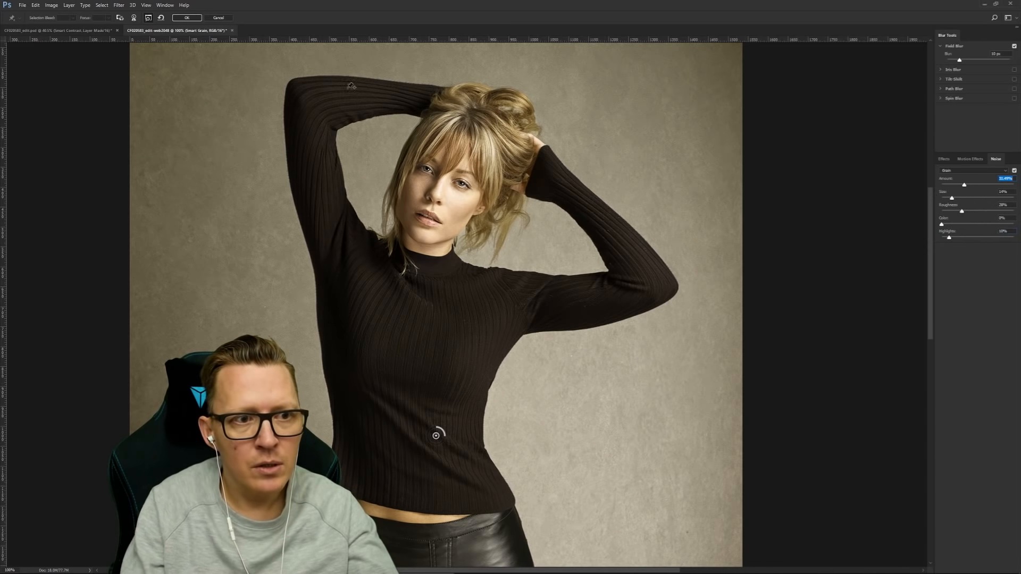
pyautogui.click(188, 18)
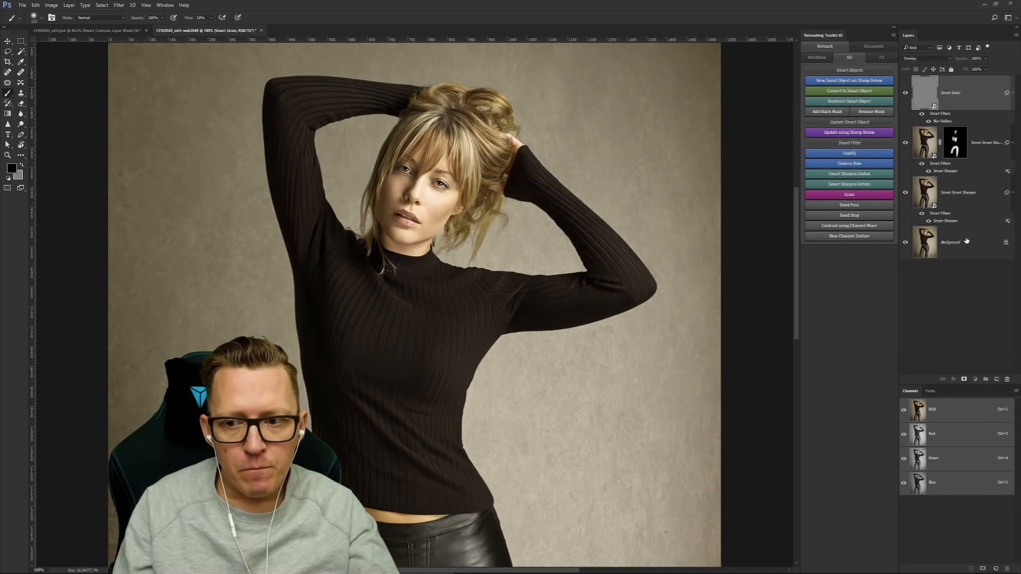
# Step: Flatten all layers of the 2048-pixel web copy and save it to the desktop as a JPEG
pyautogui.keyDown('shift'); pyautogui.click(966, 241); pyautogui.keyUp('shift')
pyautogui.press('Delete')
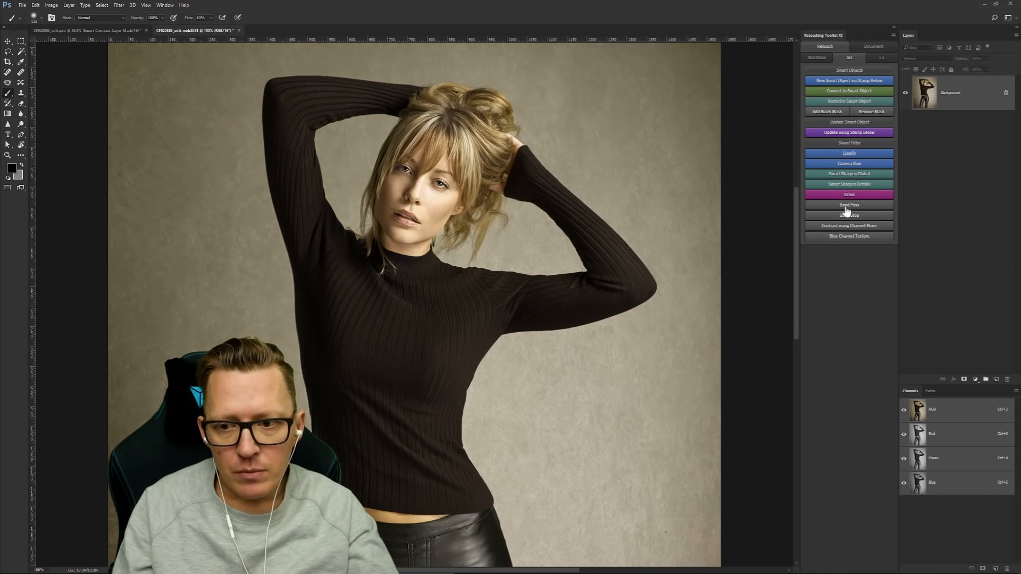
pyautogui.click(872, 46)
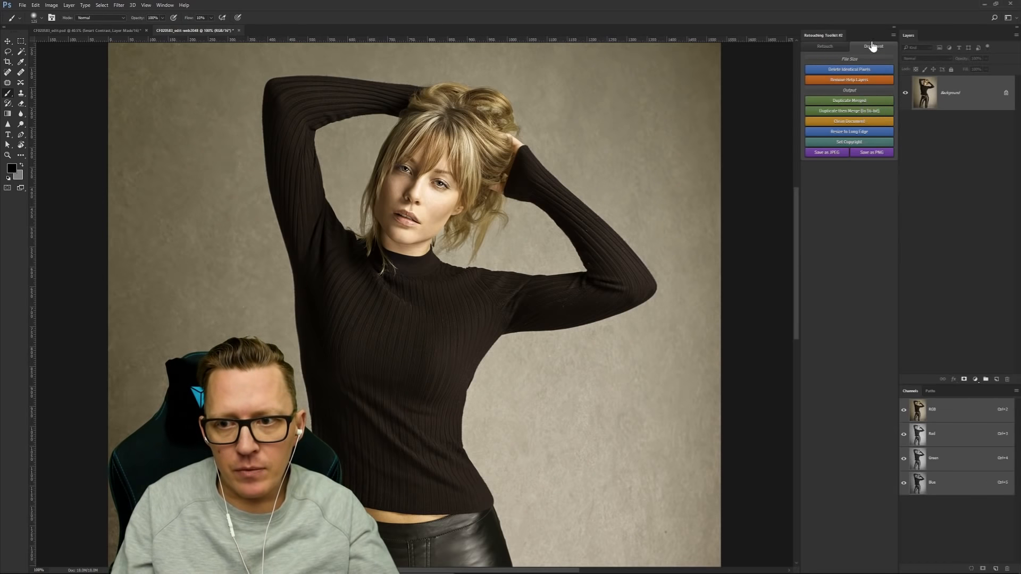
pyautogui.click(831, 154)
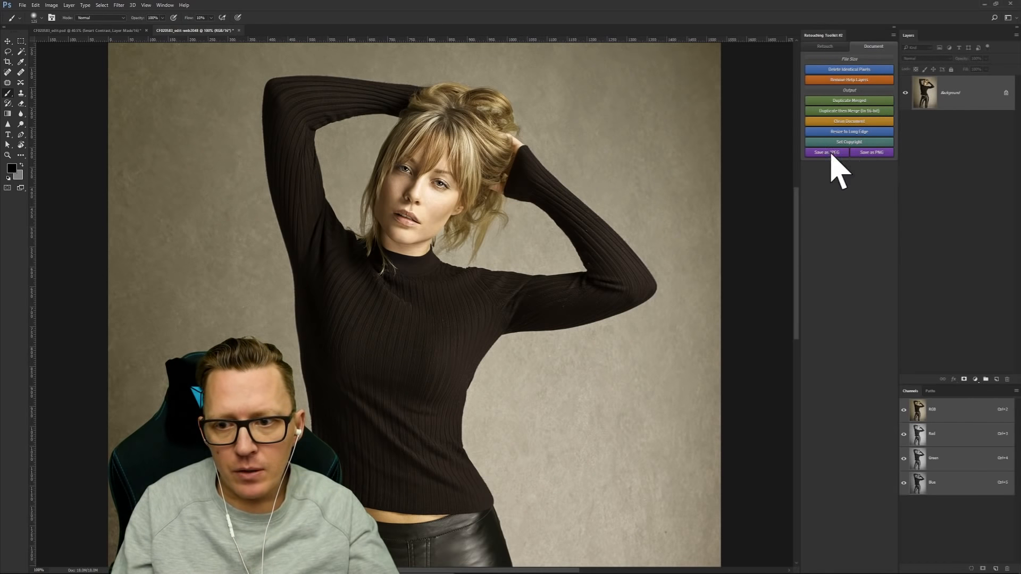
pyautogui.moveTo(356, 201); pyautogui.dragTo(255, 92)
pyautogui.click(375, 294)
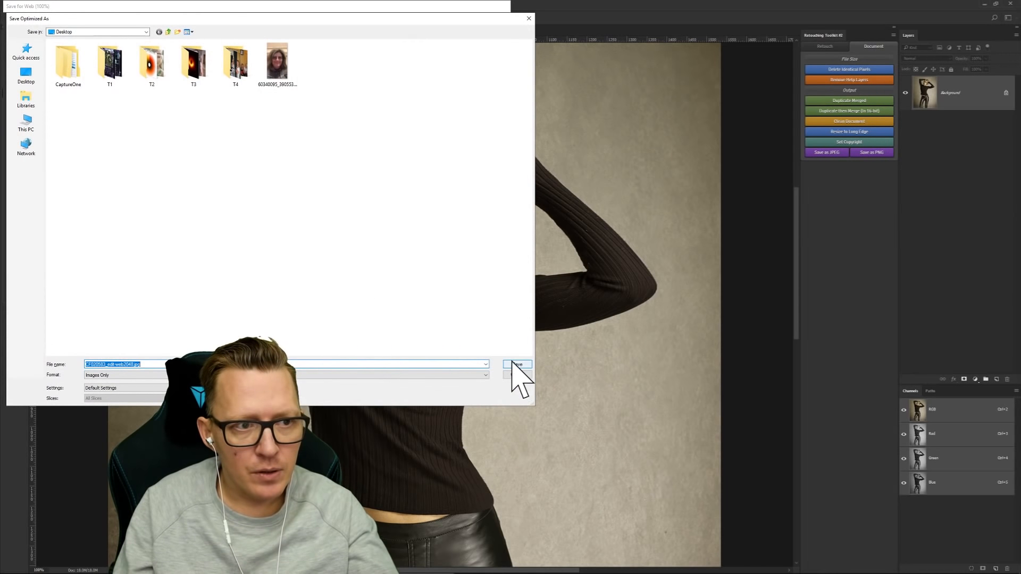
pyautogui.click(517, 365)
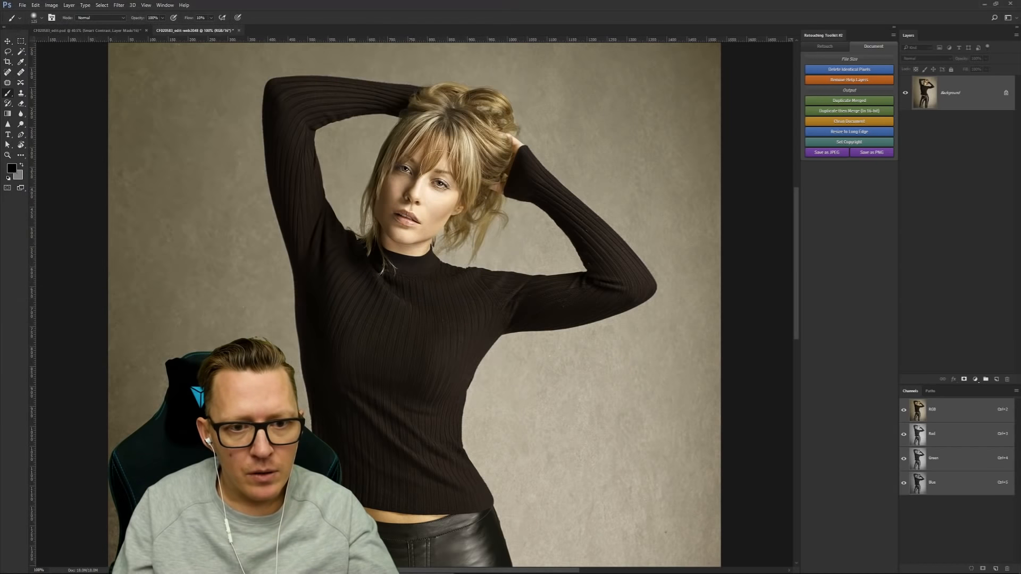
# Step: In the layered PSD, show only the original Background layer and create a flattened 2048-pixel web duplicate of it
pyautogui.click(119, 30)
pyautogui.press('z')
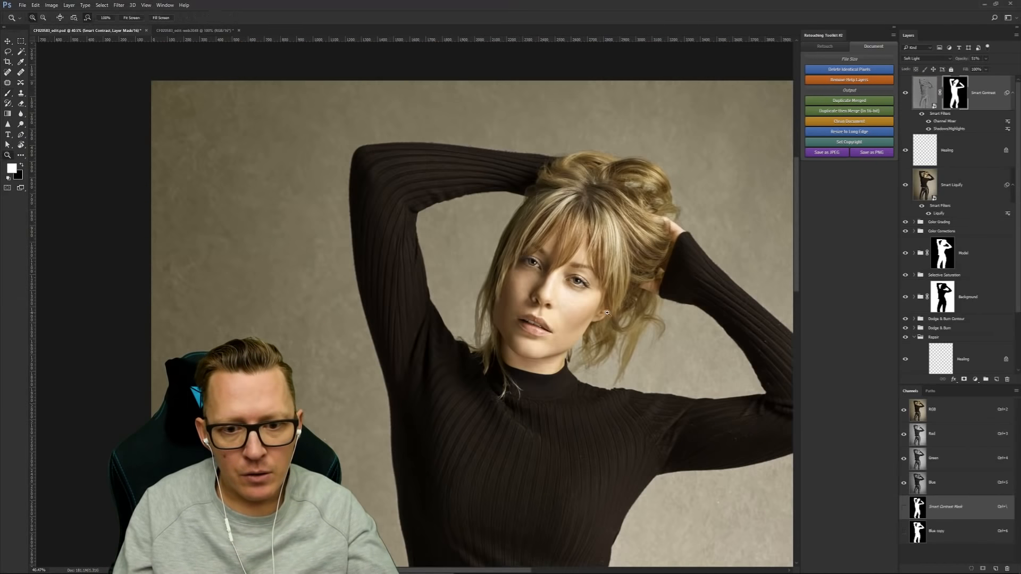
pyautogui.moveTo(604, 314); pyautogui.dragTo(553, 314)
pyautogui.moveTo(446, 307); pyautogui.dragTo(502, 321)
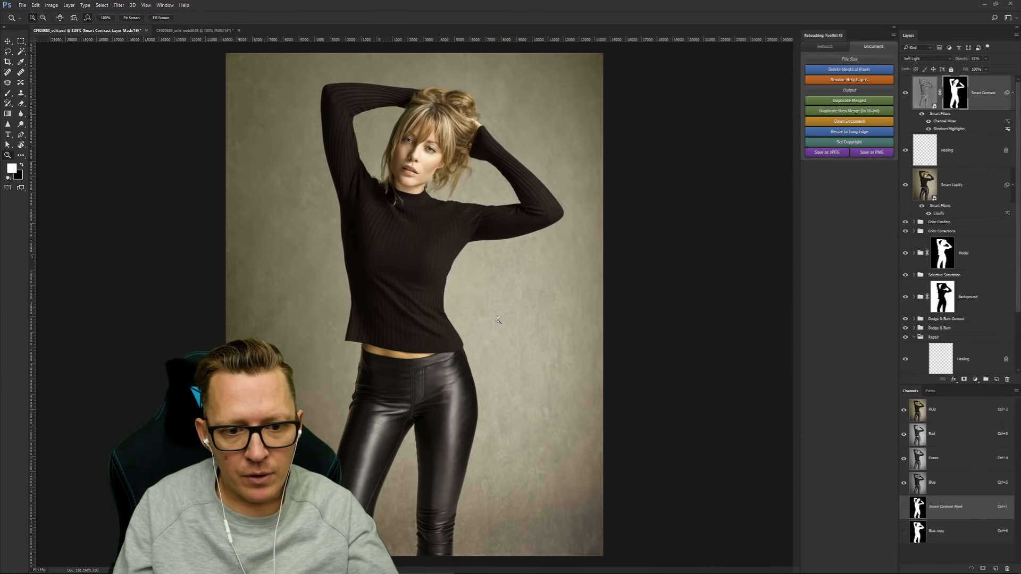
pyautogui.scroll(-2, 974, 293)
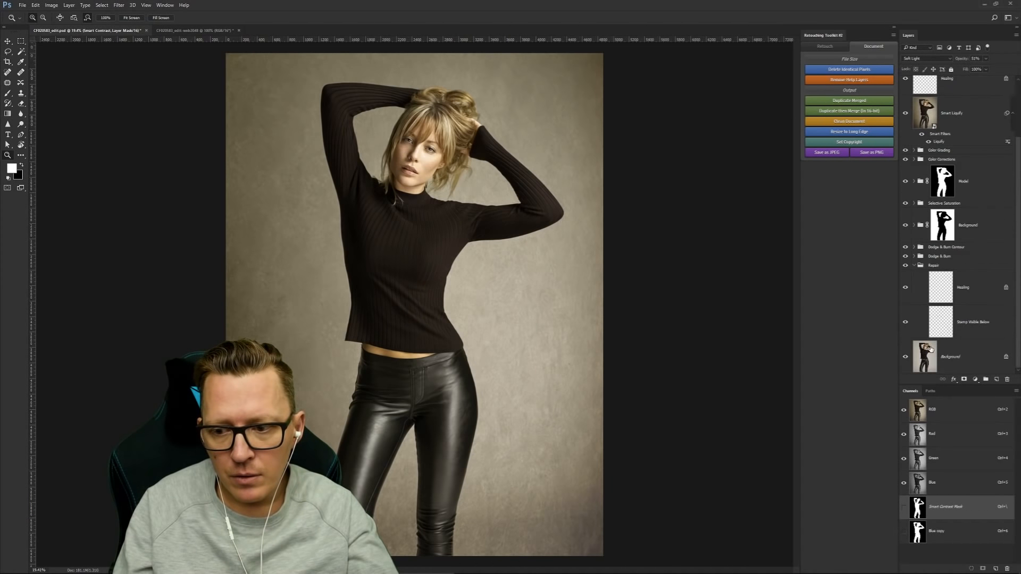
pyautogui.keyDown('alt'); pyautogui.click(905, 357); pyautogui.keyUp('alt')
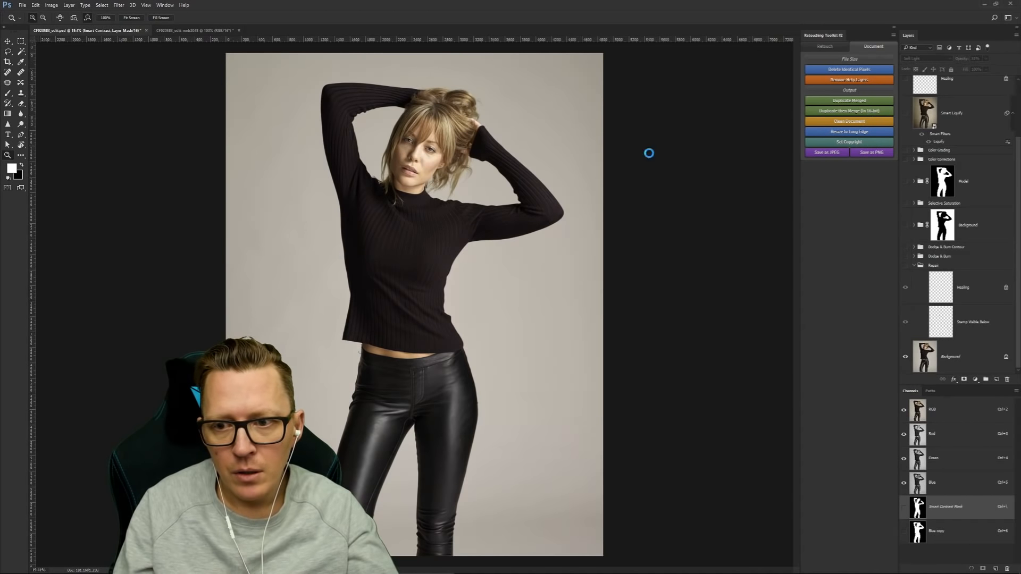
pyautogui.click(592, 274)
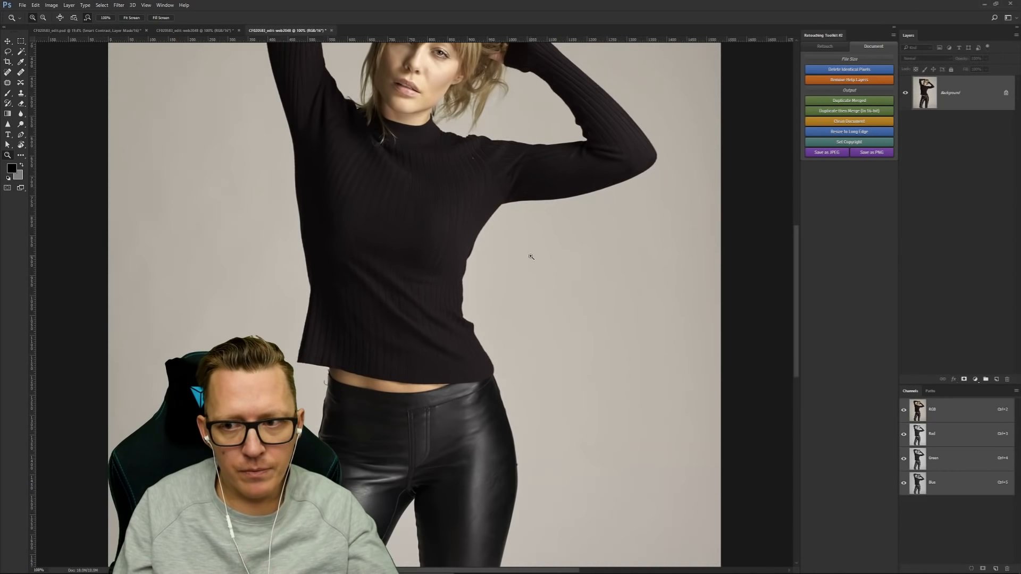
# Step: Copy the entire unretouched duplicate and close it without saving
pyautogui.hotkey('ctrl', 'a')
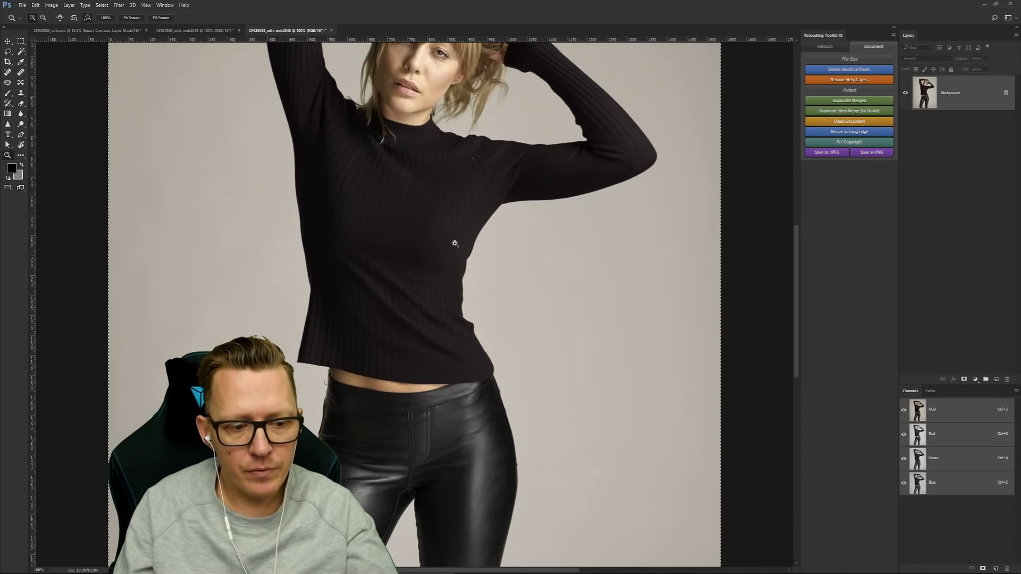
pyautogui.click(332, 31)
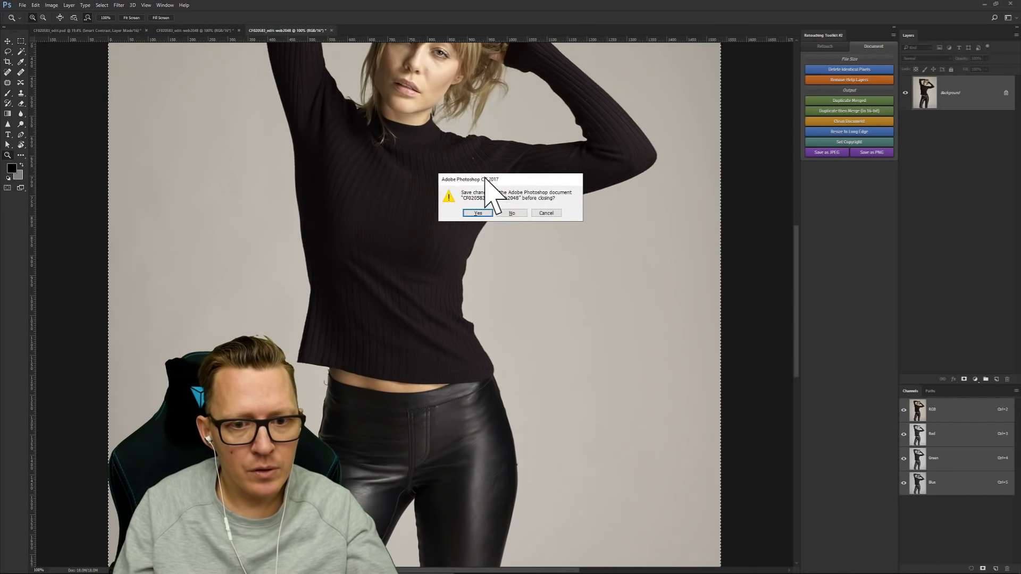
pyautogui.click(512, 213)
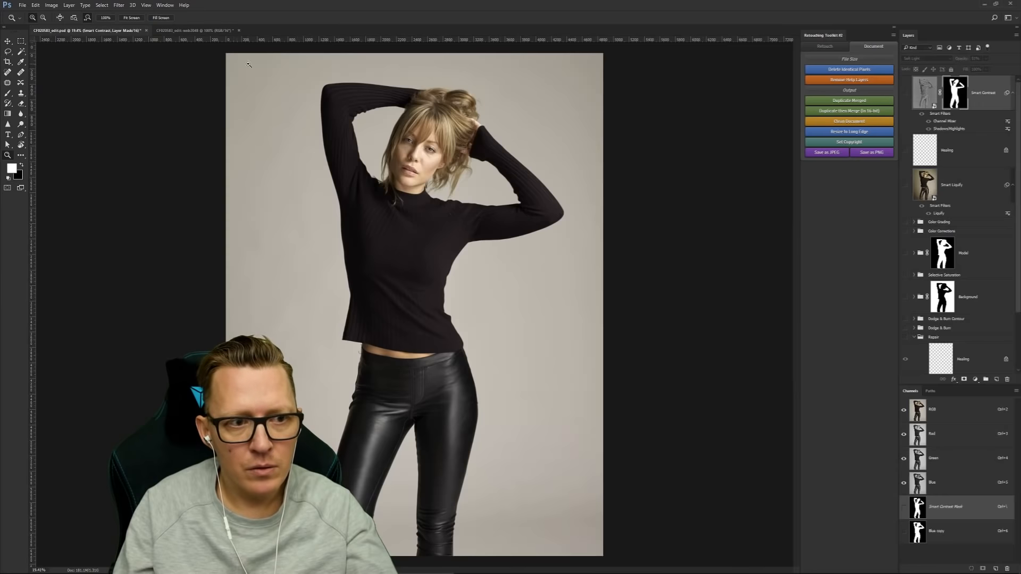
# Step: Restore the visibility of all layers in the PSD and paste the unretouched image as a new layer above the web copy
pyautogui.scroll(-3, 904, 361)
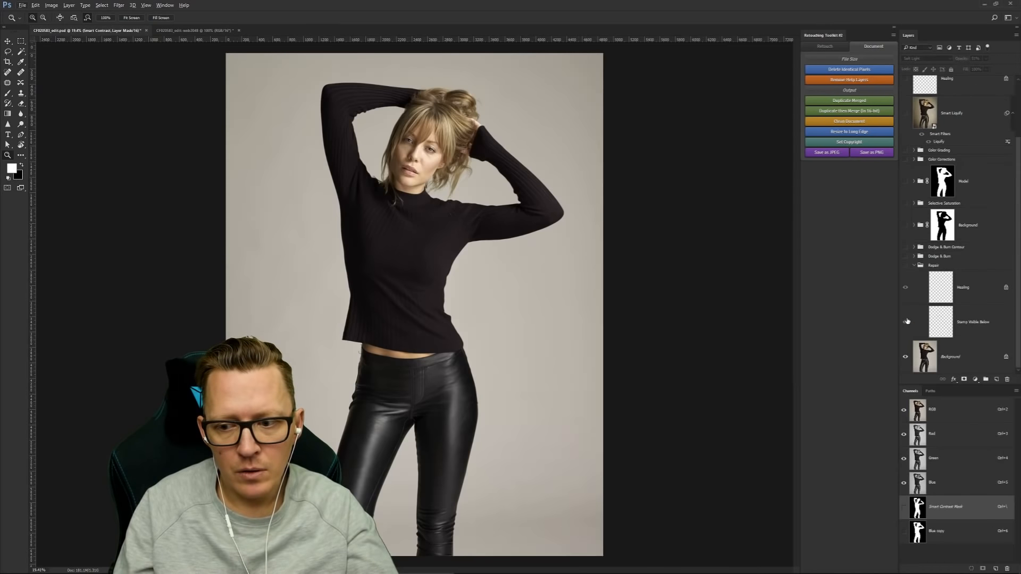
pyautogui.keyDown('alt'); pyautogui.click(905, 357); pyautogui.keyUp('alt')
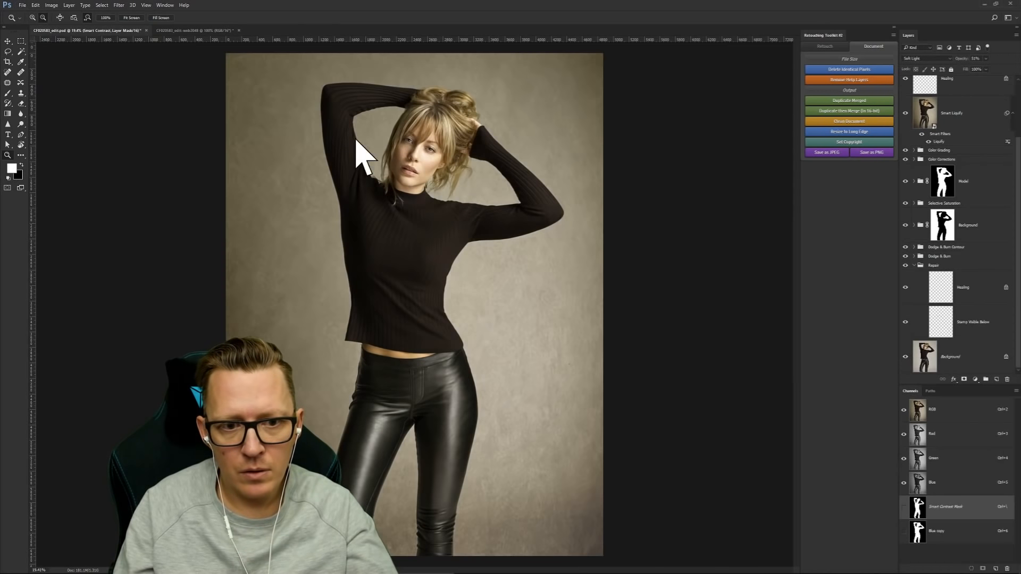
pyautogui.hotkey('ctrl', 'Tab')
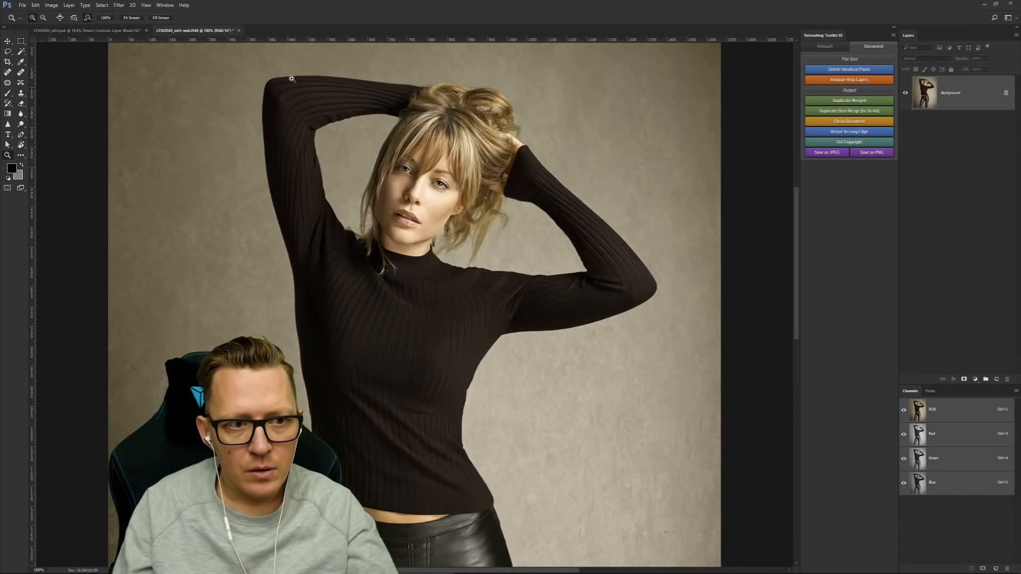
pyautogui.hotkey('ctrl', 'v')
pyautogui.moveTo(961, 96)
pyautogui.mouseDown()
pyautogui.moveTo(960, 136)
pyautogui.moveTo(948, 94)
pyautogui.mouseUp()
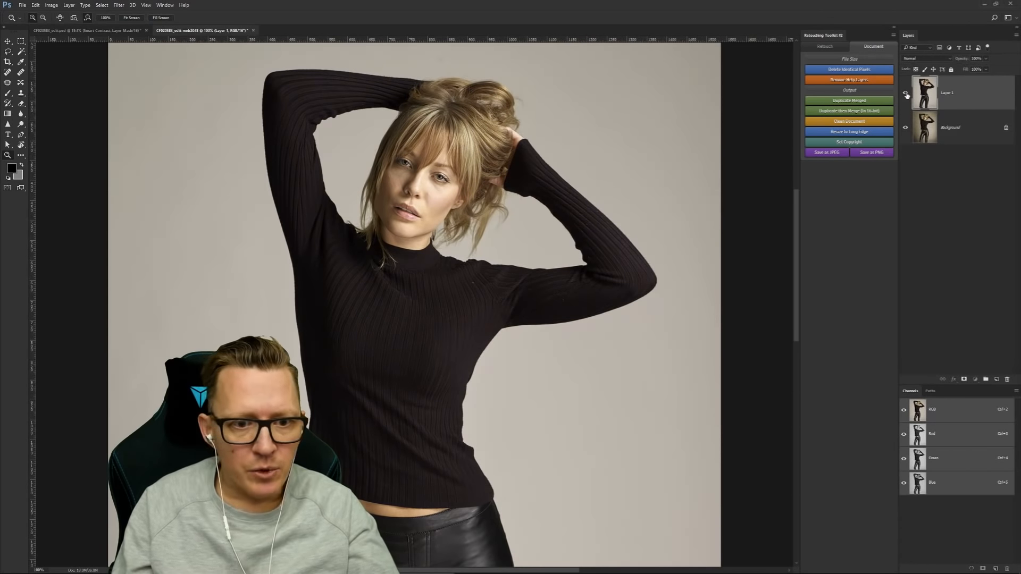
# Step: Toggle the pasted unretouched layer to compare the portrait from head to thighs before and after the retouch
pyautogui.moveTo(516, 263)
pyautogui.mouseDown()
pyautogui.moveTo(461, 261)
pyautogui.moveTo(498, 259)
pyautogui.mouseUp()
pyautogui.click(906, 94)
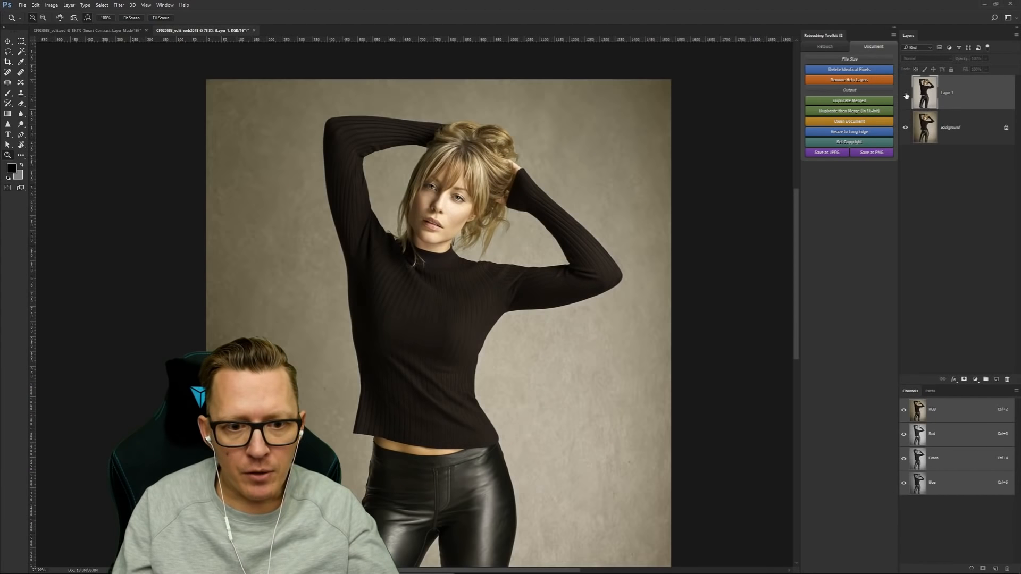
pyautogui.click(905, 95)
pyautogui.click(906, 94)
pyautogui.click(906, 95)
pyautogui.click(906, 94)
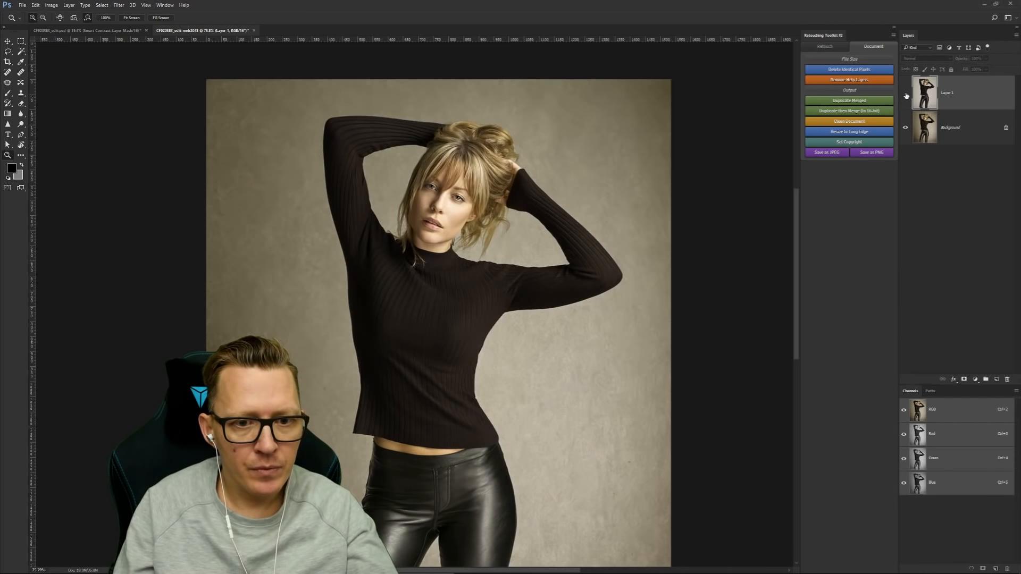
pyautogui.click(906, 94)
pyautogui.click(906, 95)
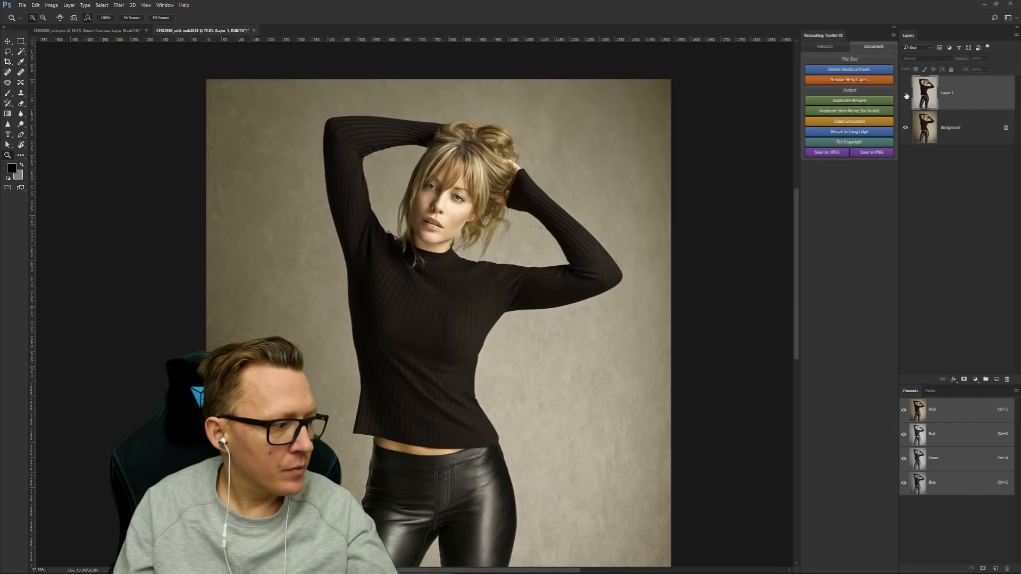
pyautogui.click(906, 94)
# Step: Compare the face, hair and sweater close up before and after the retouch by toggling the pasted layer
pyautogui.moveTo(478, 215); pyautogui.dragTo(524, 215)
pyautogui.click(905, 94)
pyautogui.click(904, 95)
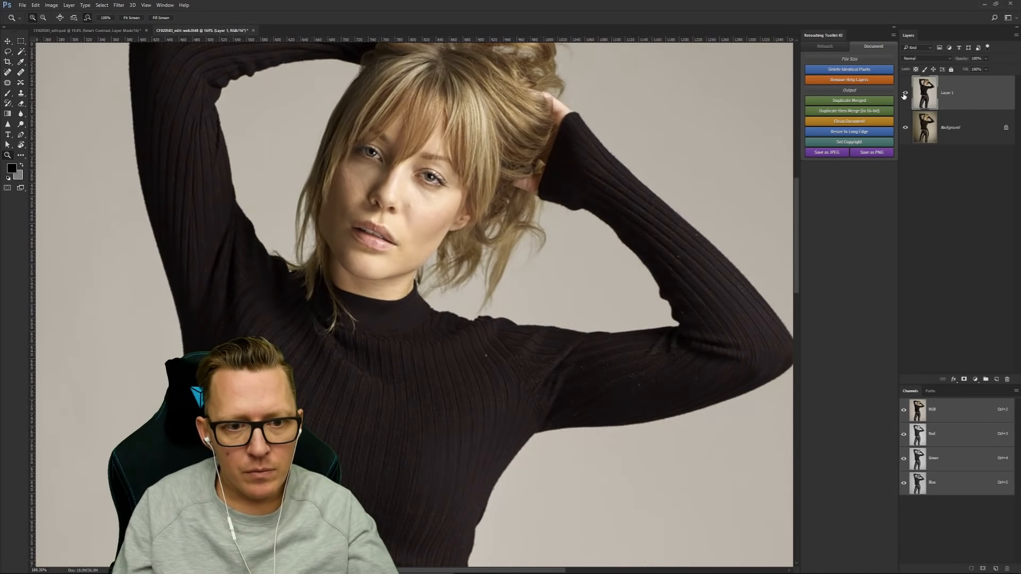
pyautogui.click(904, 96)
pyautogui.click(904, 95)
pyautogui.click(904, 96)
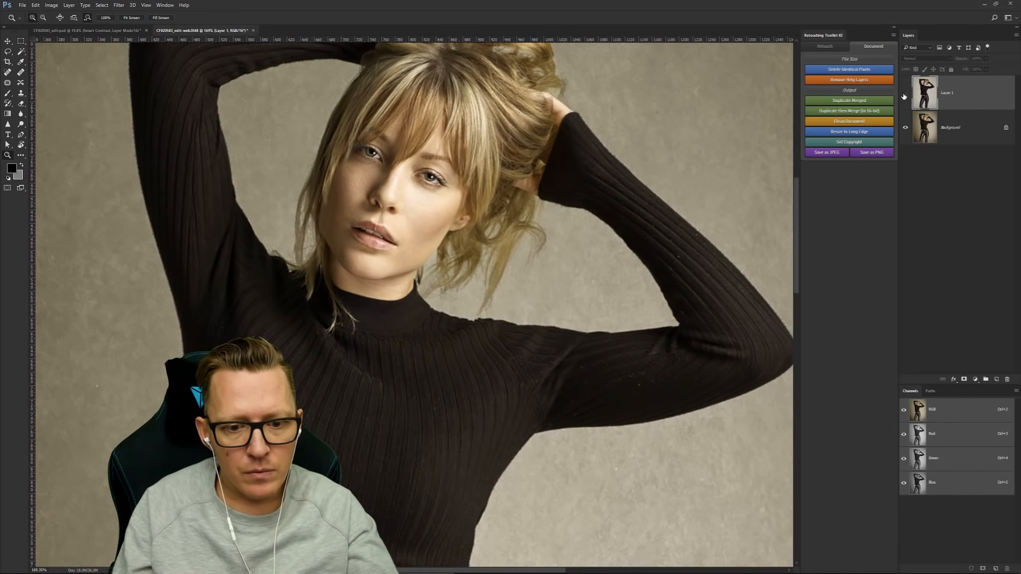
pyautogui.click(903, 96)
pyautogui.click(904, 96)
# Step: Compare the whole image before and after the retouch by toggling the pasted layer, leaving it hidden
pyautogui.moveTo(611, 256); pyautogui.dragTo(496, 278)
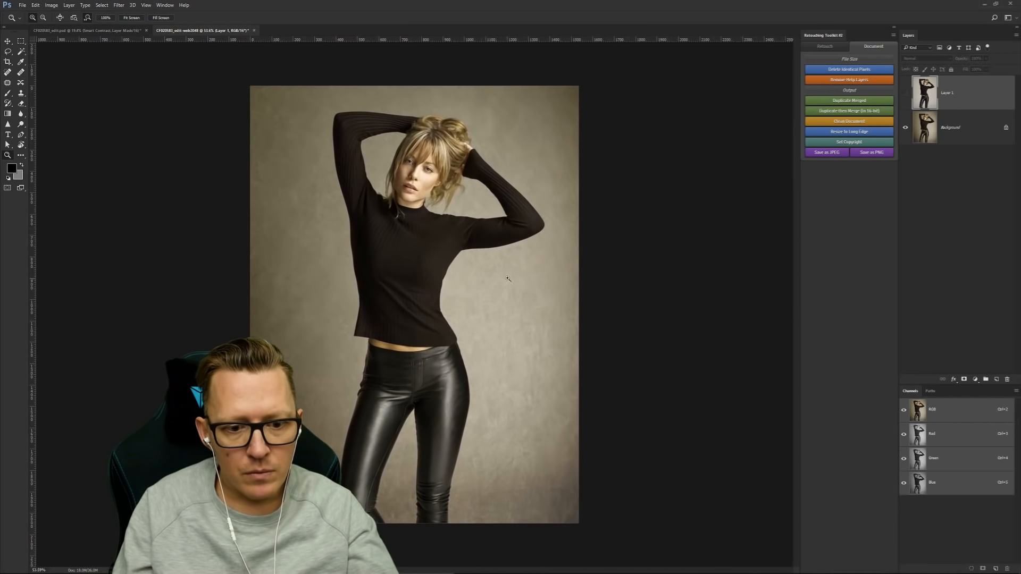
pyautogui.click(904, 95)
pyautogui.click(904, 94)
pyautogui.click(904, 95)
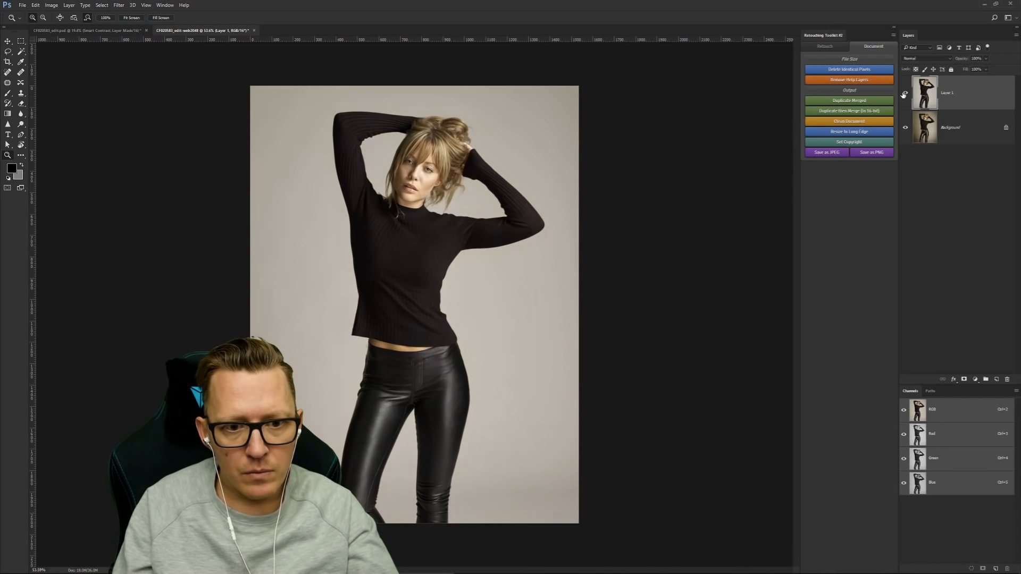
pyautogui.click(904, 94)
pyautogui.click(903, 95)
pyautogui.click(904, 94)
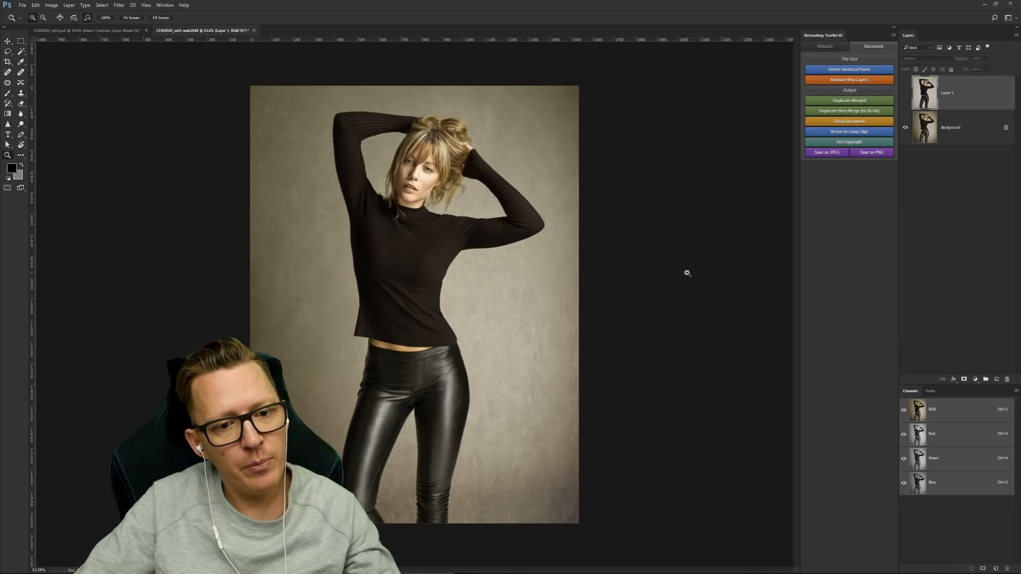
# Step: Switch to the Retouching Toolkit Configurator and move panels #2 and #1 apart on the canvas
pyautogui.hotkey('alt', 'Tab')
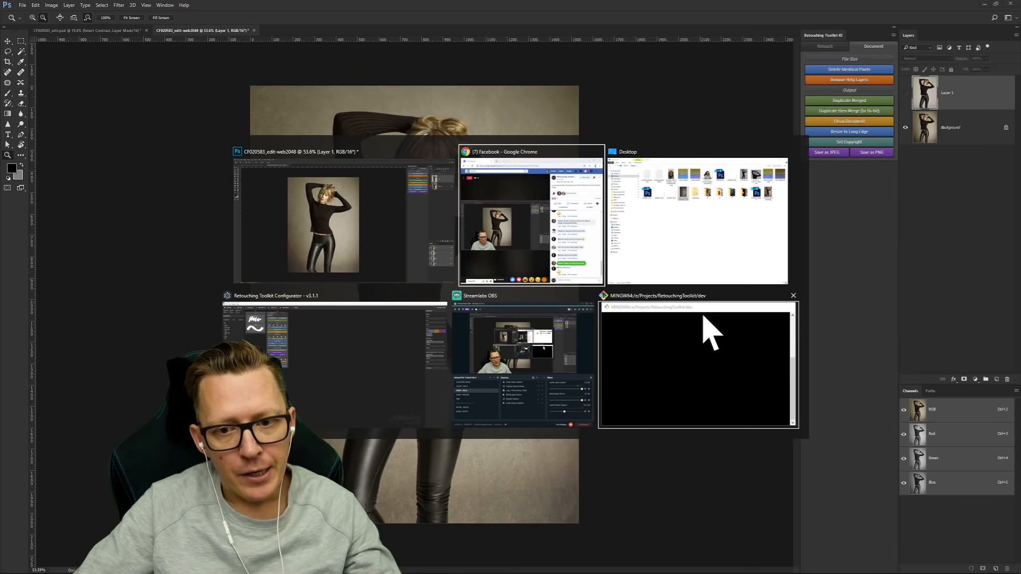
pyautogui.hotkey('alt', 'Tab')
pyautogui.hotkey('alt', 'Tab')
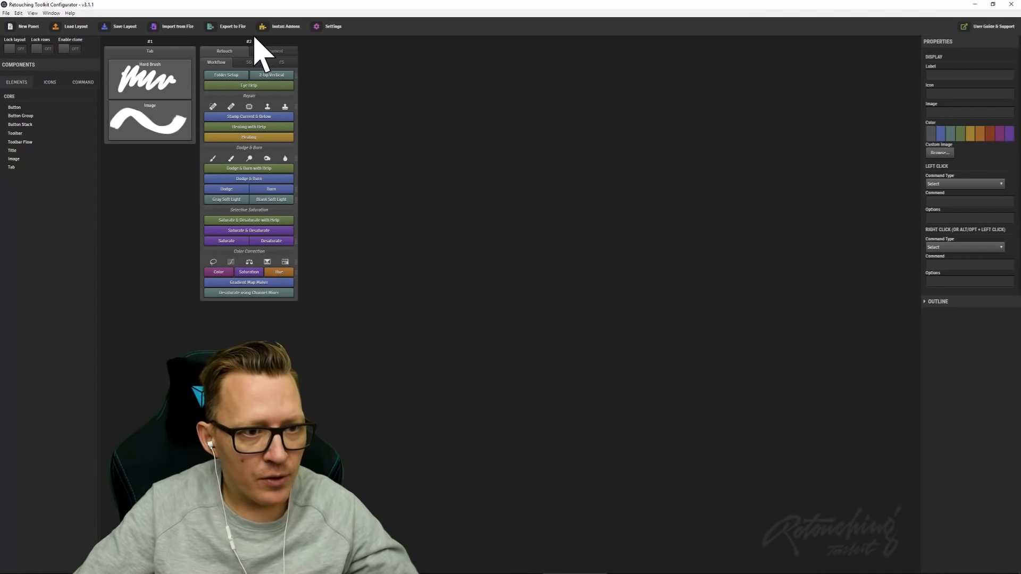
pyautogui.moveTo(255, 50); pyautogui.dragTo(633, 96)
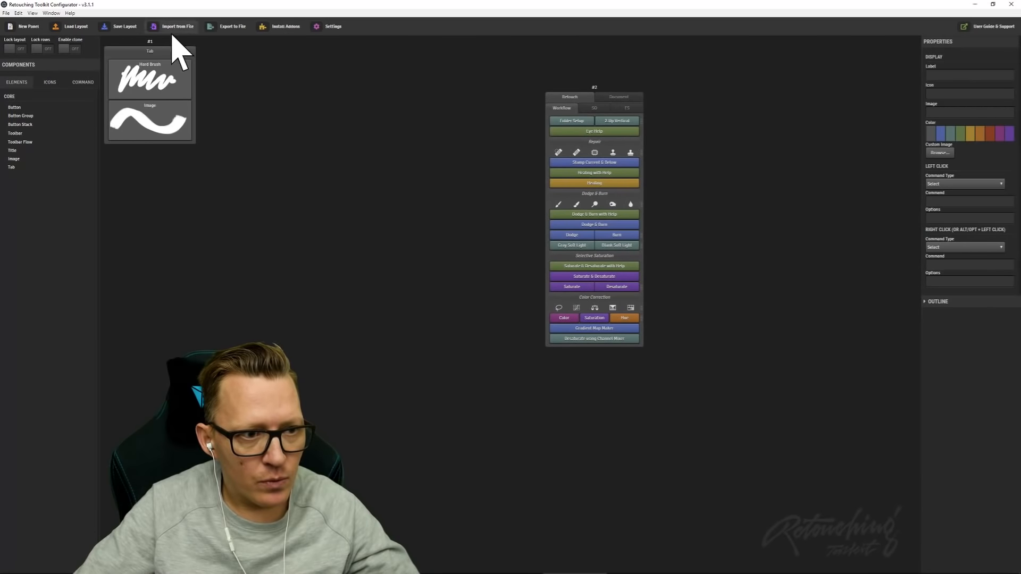
pyautogui.moveTo(155, 44); pyautogui.dragTo(337, 139)
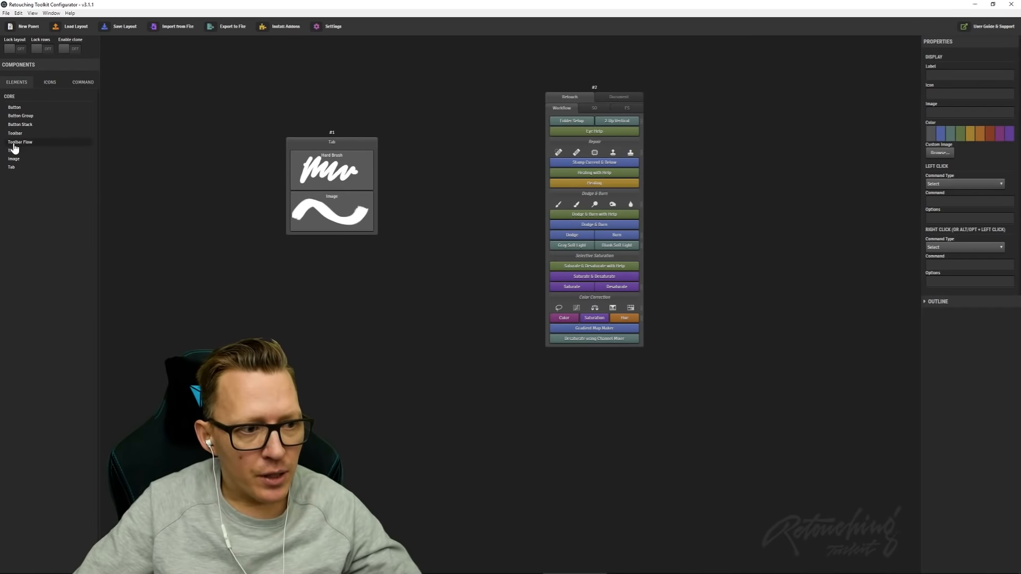
# Step: Add an Image element between the two brush images in panel #1 and assign Untitled-1.png as its custom image
pyautogui.moveTo(23, 165)
pyautogui.mouseDown()
pyautogui.moveTo(340, 201)
pyautogui.moveTo(334, 187)
pyautogui.moveTo(341, 201)
pyautogui.moveTo(352, 198)
pyautogui.mouseUp()
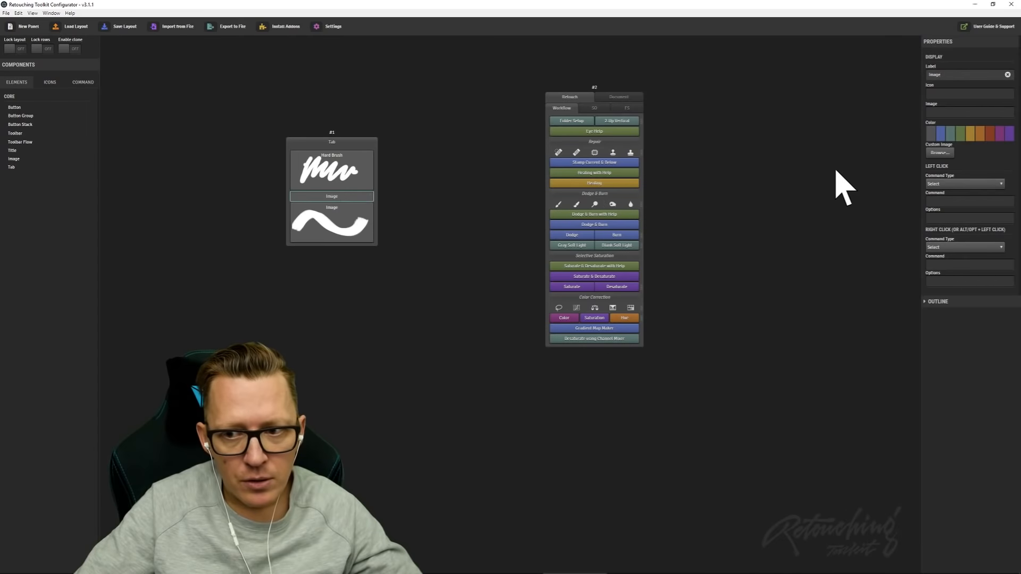
pyautogui.click(939, 153)
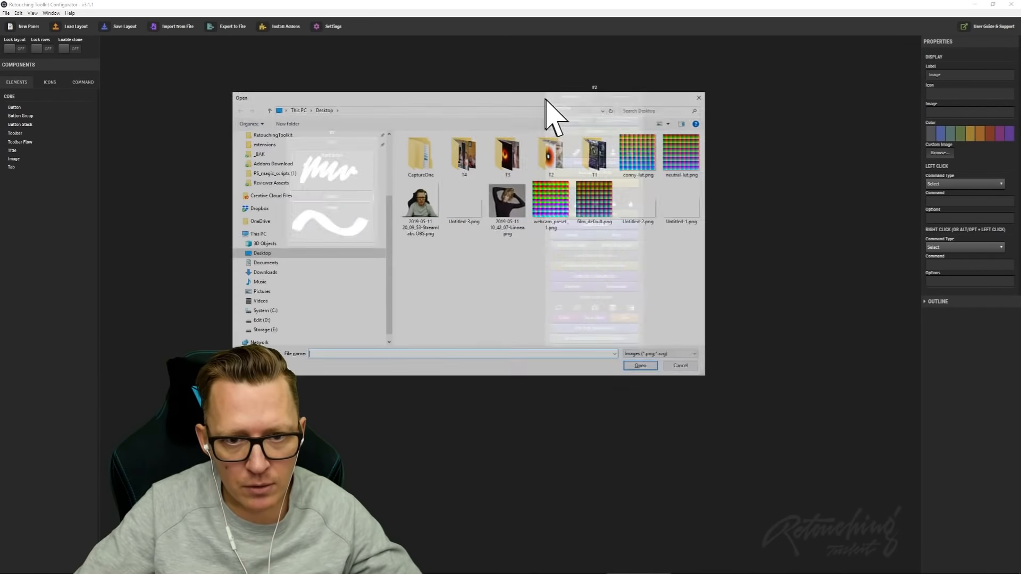
pyautogui.moveTo(547, 96); pyautogui.dragTo(708, 178)
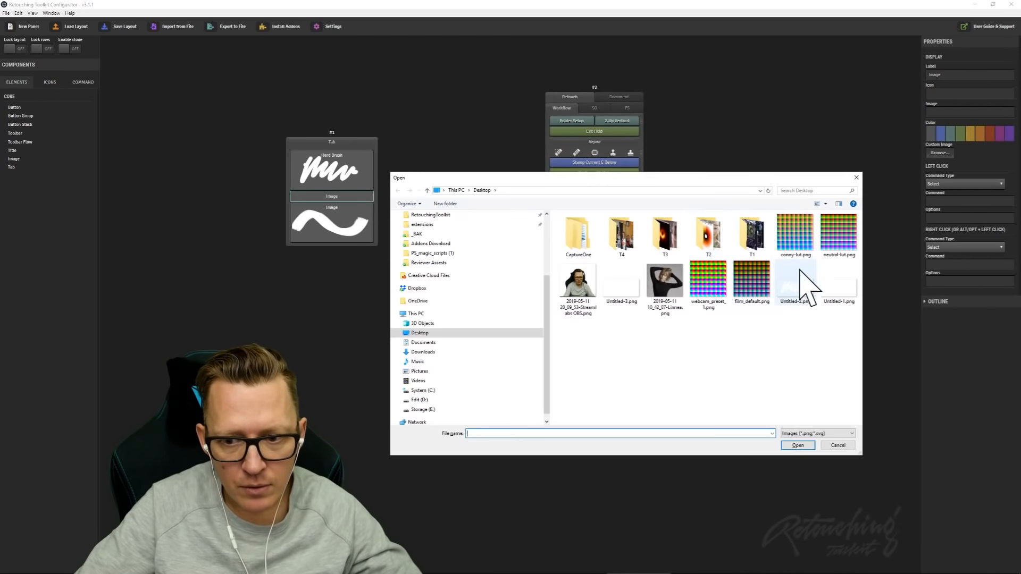
pyautogui.doubleClick(839, 287)
# Step: Go through the three brush image buttons in panel #1, selecting each in turn to view its properties
pyautogui.click(357, 238)
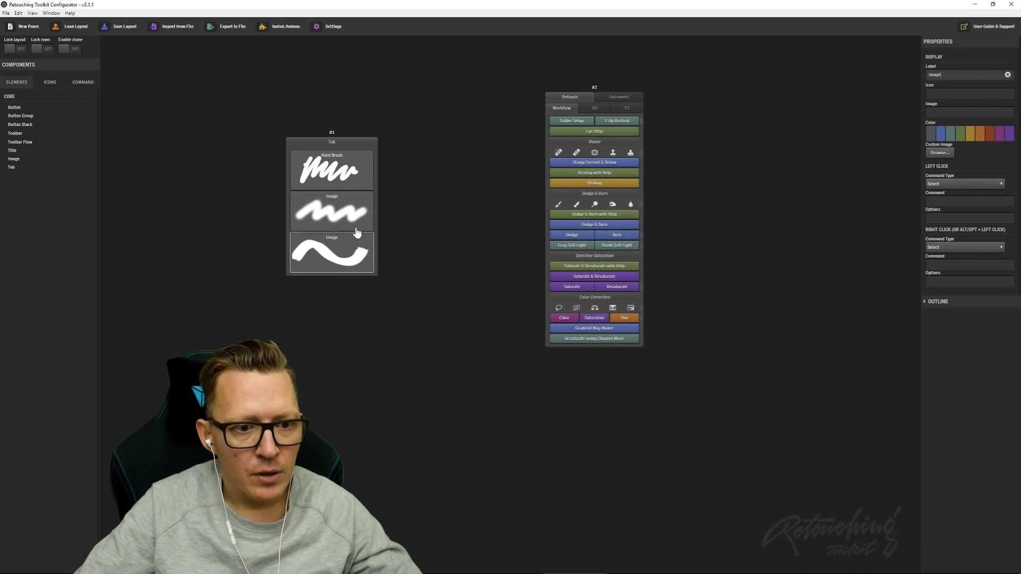
pyautogui.click(351, 207)
pyautogui.click(348, 182)
pyautogui.click(348, 212)
pyautogui.click(348, 250)
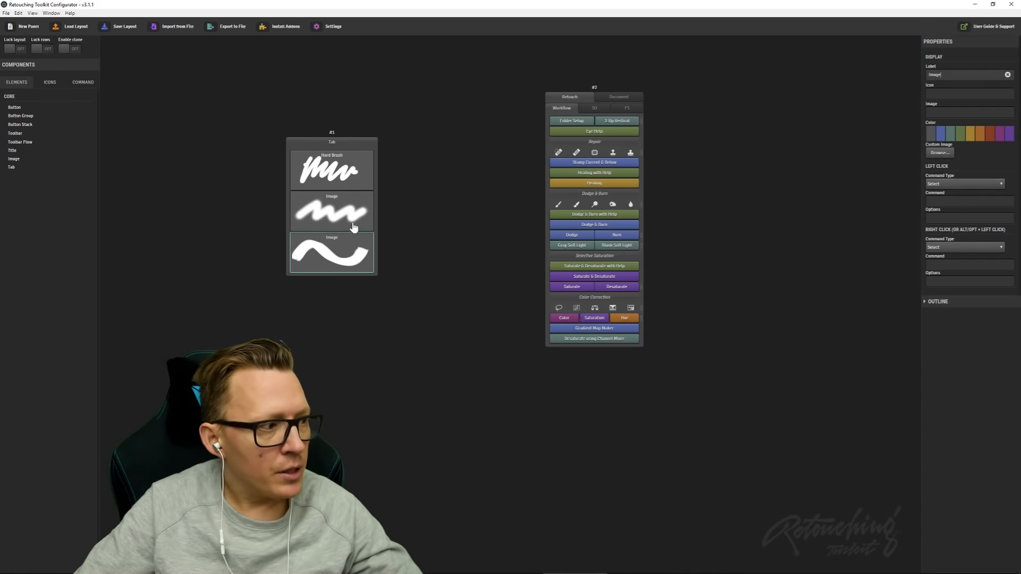
pyautogui.click(352, 216)
pyautogui.click(353, 164)
pyautogui.click(344, 213)
pyautogui.click(346, 253)
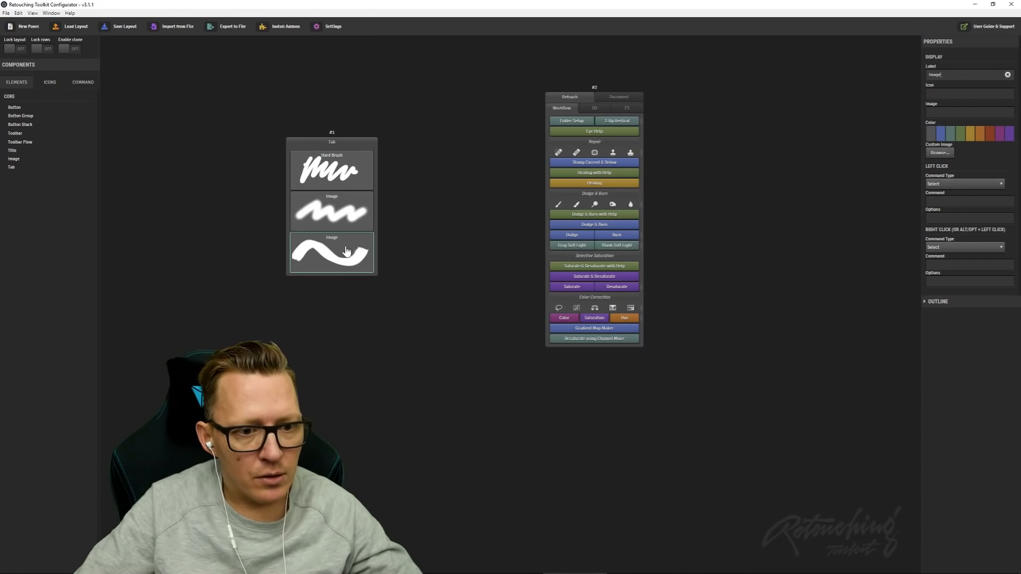
pyautogui.click(342, 198)
pyautogui.click(348, 177)
pyautogui.click(348, 221)
pyautogui.click(349, 249)
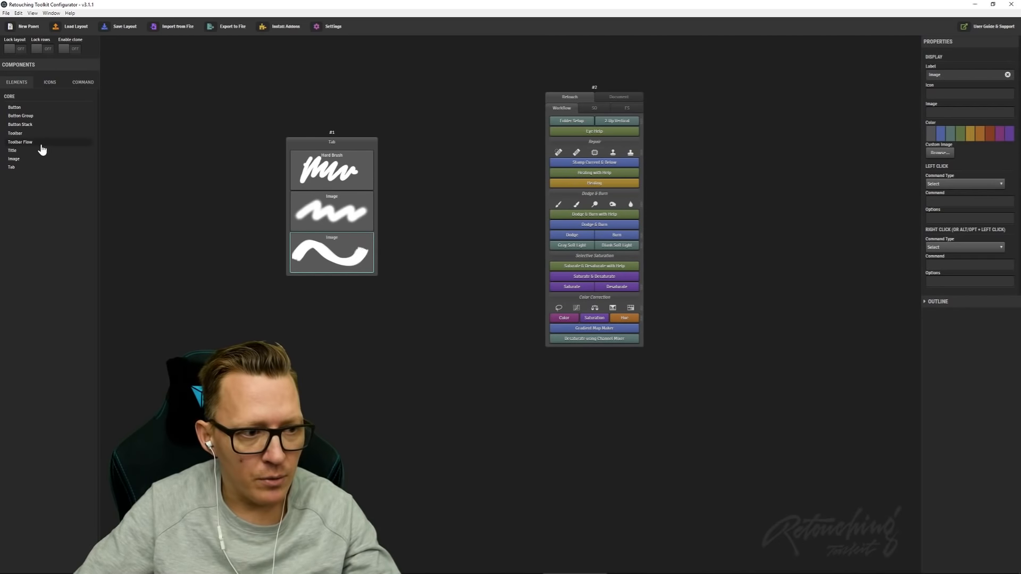
# Step: Add an Image element below the Hard Brush button in panel #1 and try to assign the Streamlabs OBS screenshot PNG as its custom image
pyautogui.moveTo(26, 159); pyautogui.dragTo(311, 214)
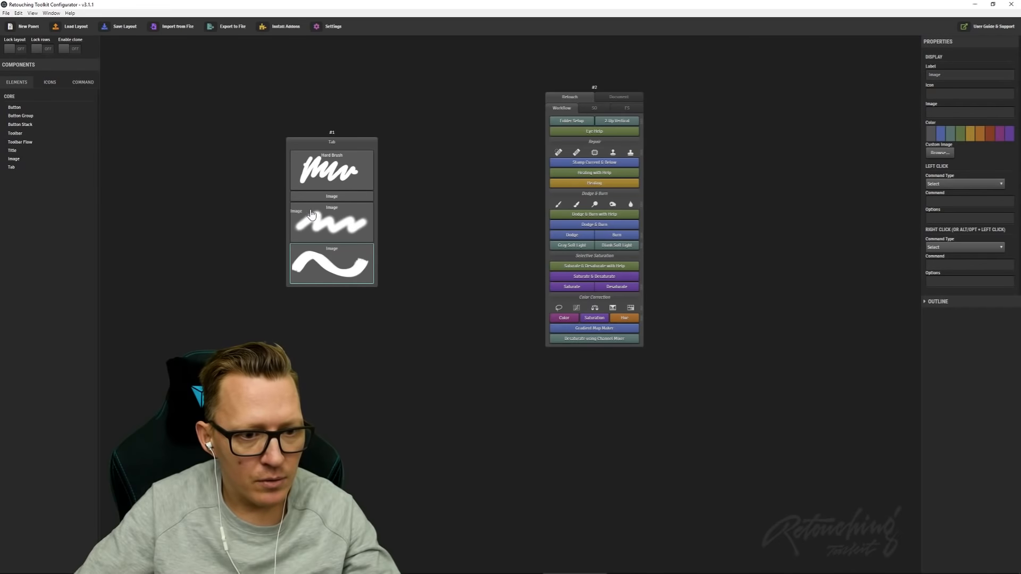
pyautogui.click(347, 198)
pyautogui.click(939, 153)
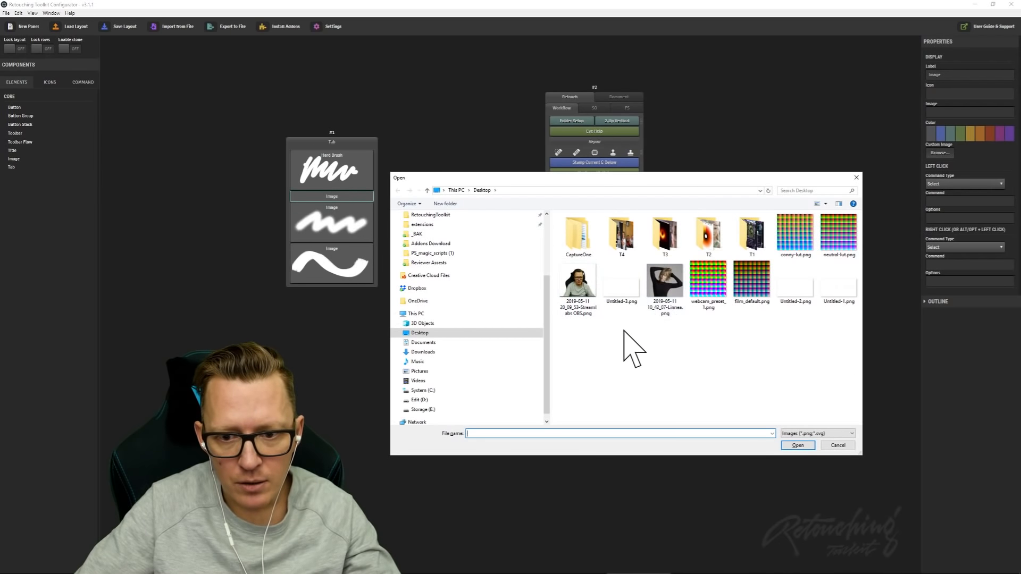
pyautogui.doubleClick(578, 284)
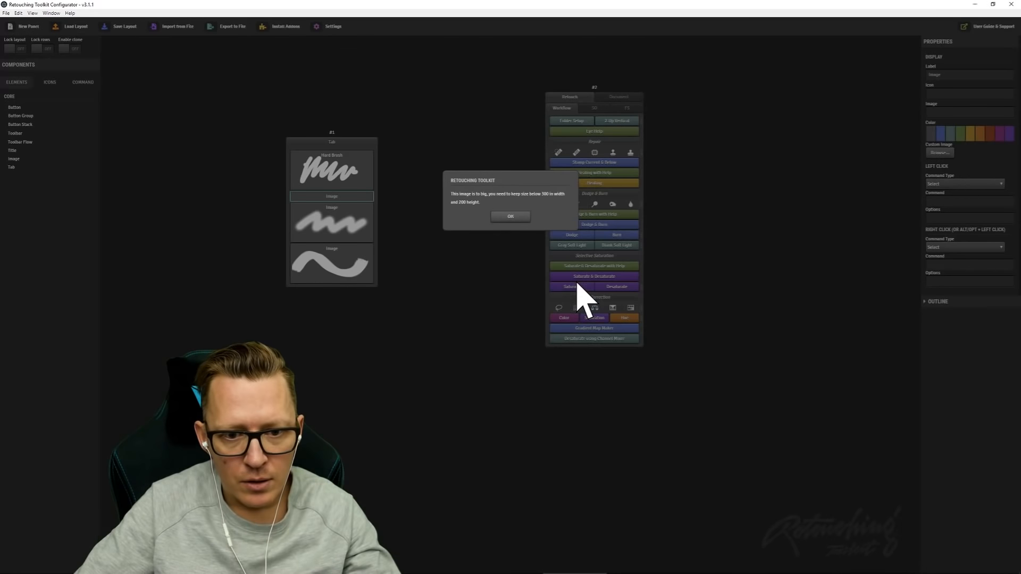
pyautogui.click(511, 217)
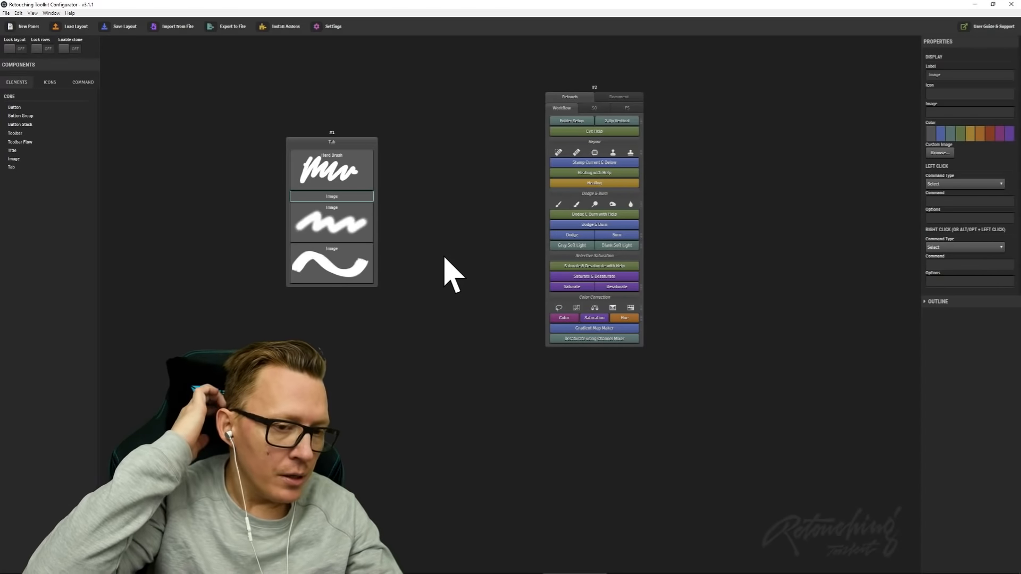
# Step: Switch to Photoshop and create a new 50 × 50 pixel document with a transparent background
pyautogui.hotkey('alt', 'Tab')
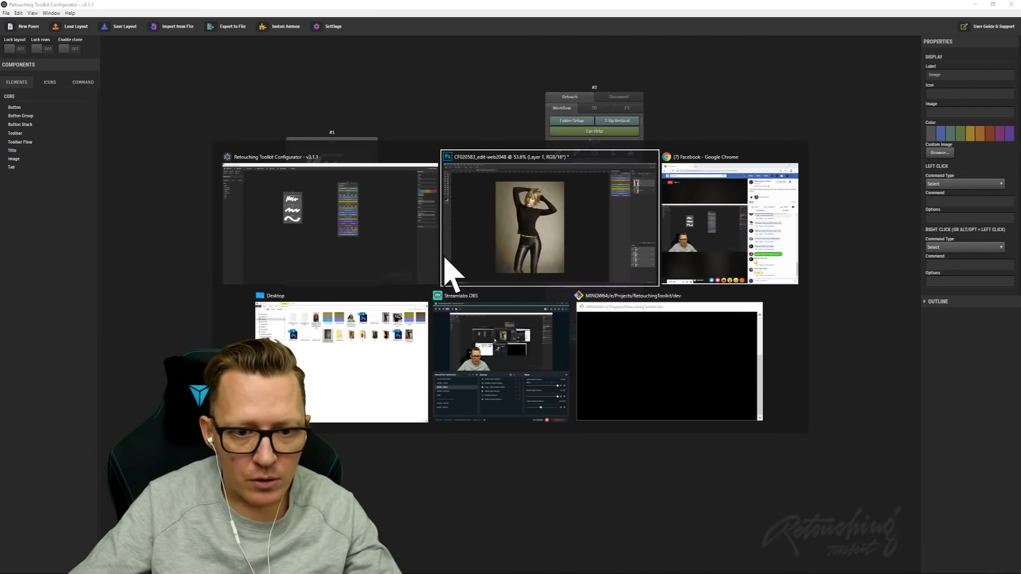
pyautogui.hotkey('ctrl', 'n')
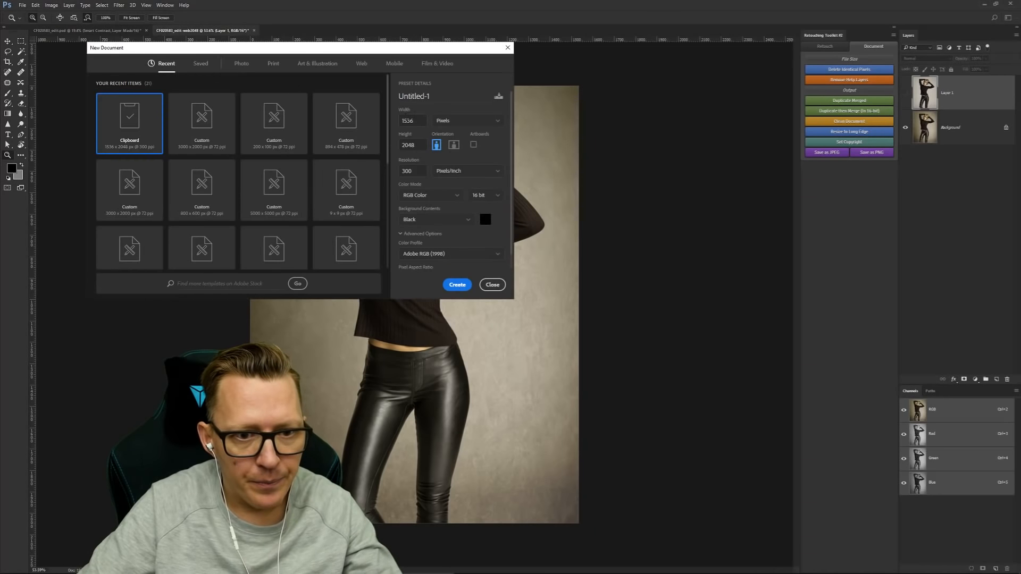
pyautogui.doubleClick(408, 121)
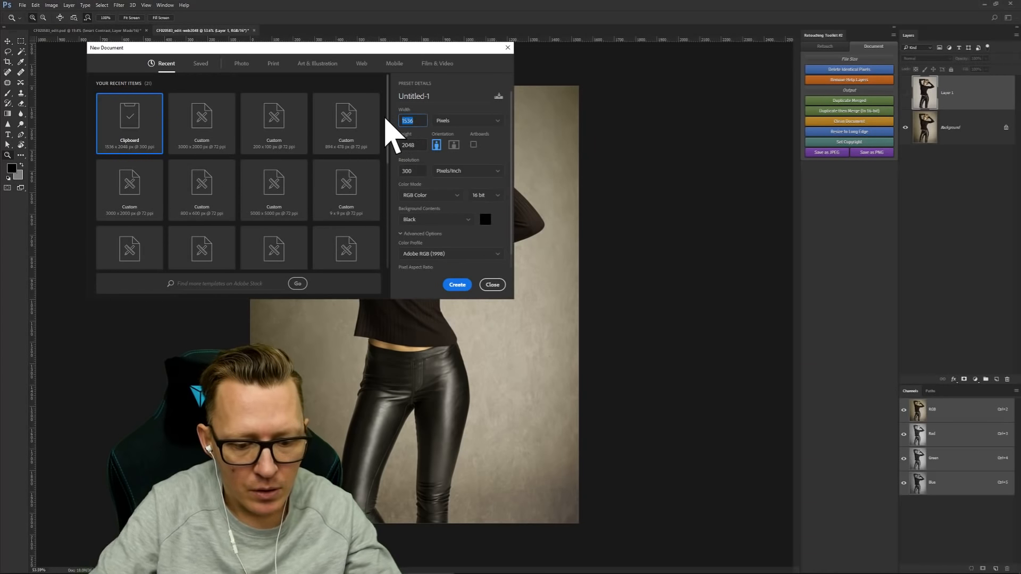
pyautogui.write('50')
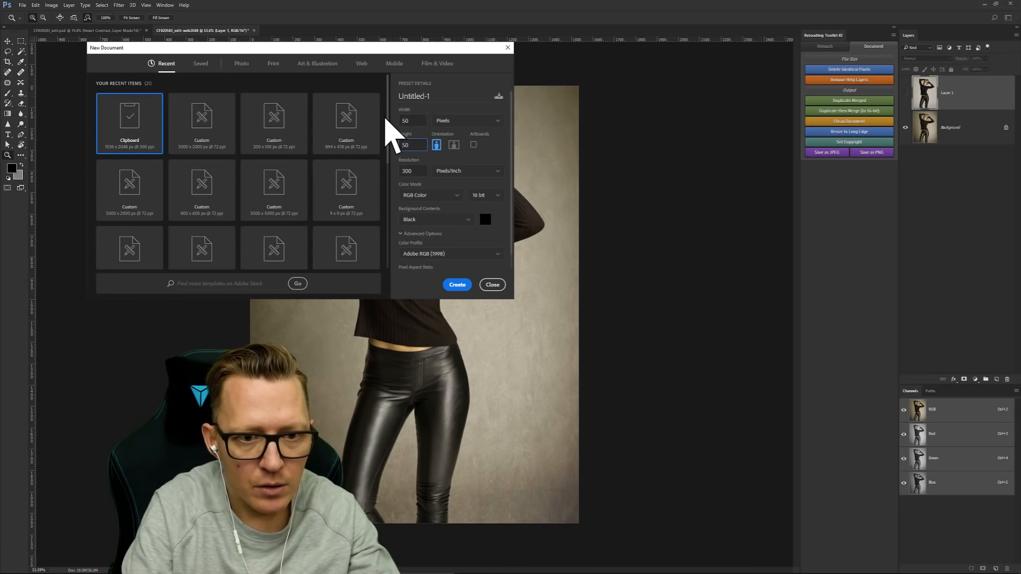
pyautogui.click(424, 220)
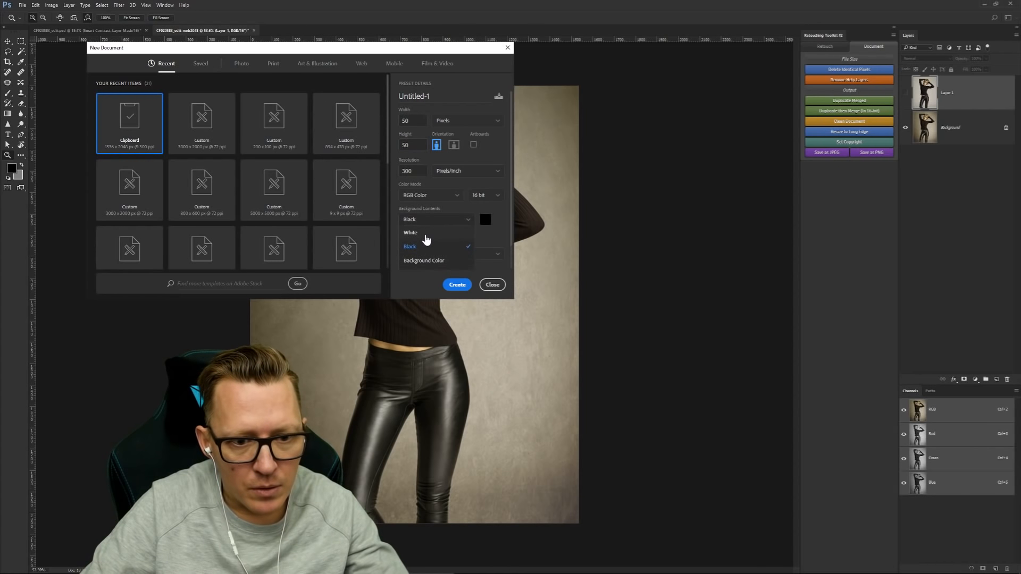
pyautogui.scroll(-1, 425, 239)
pyautogui.click(425, 259)
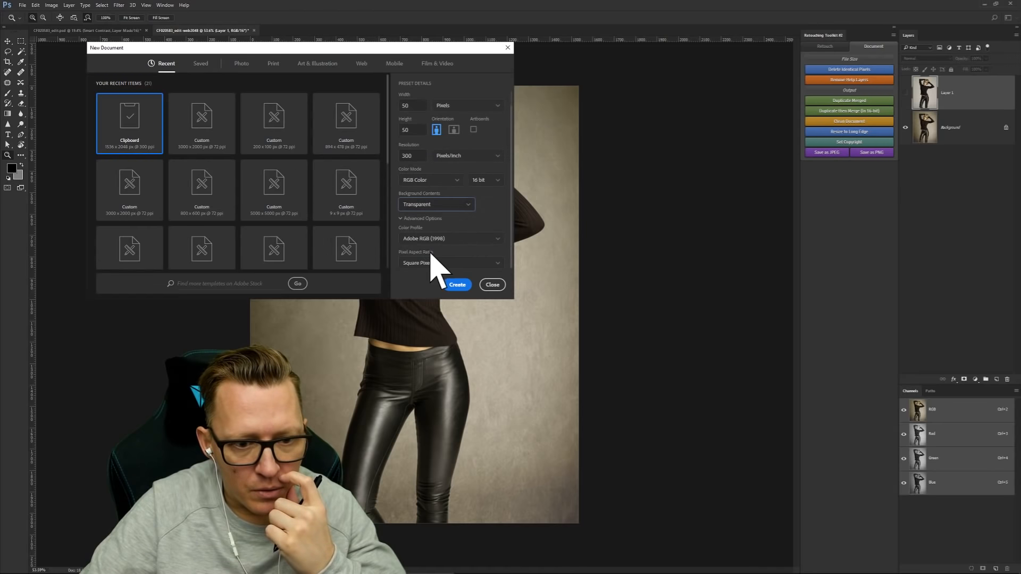
pyautogui.click(459, 285)
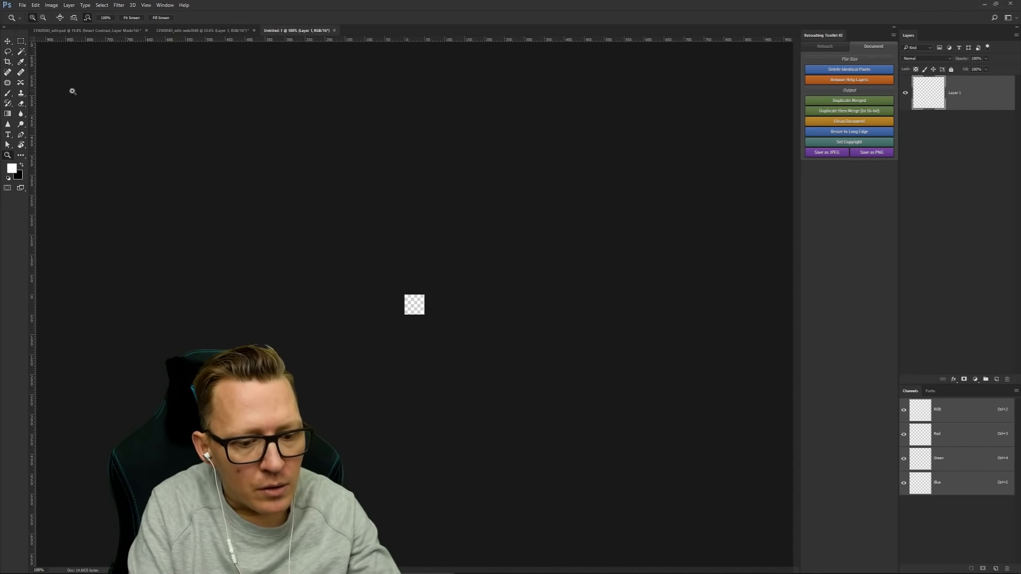
# Step: Choose the 44 px textured brush tip for the Brush tool and stamp it in white on the small transparent canvas
pyautogui.press('b')
pyautogui.click(34, 18)
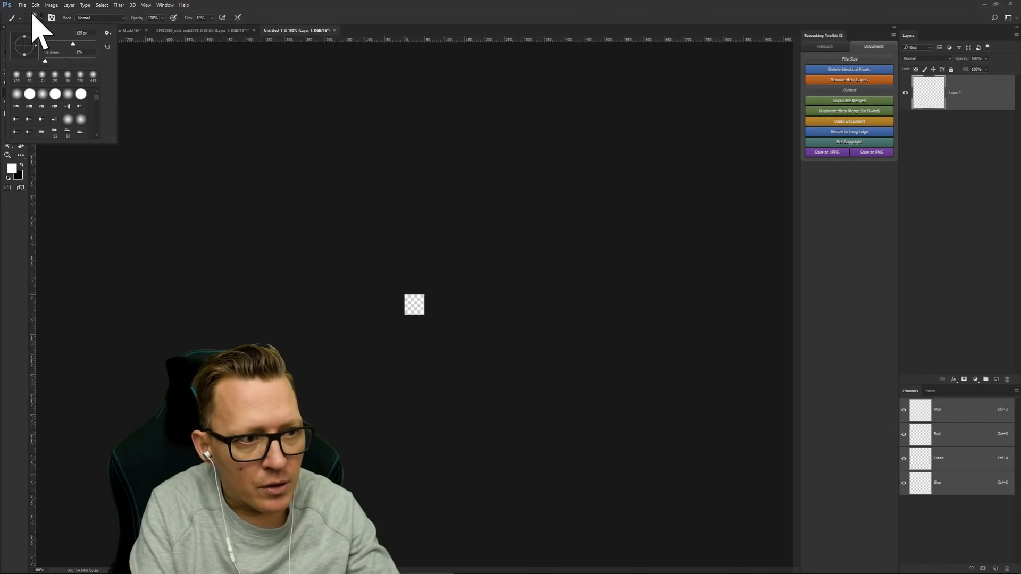
pyautogui.scroll(-5, 99, 109)
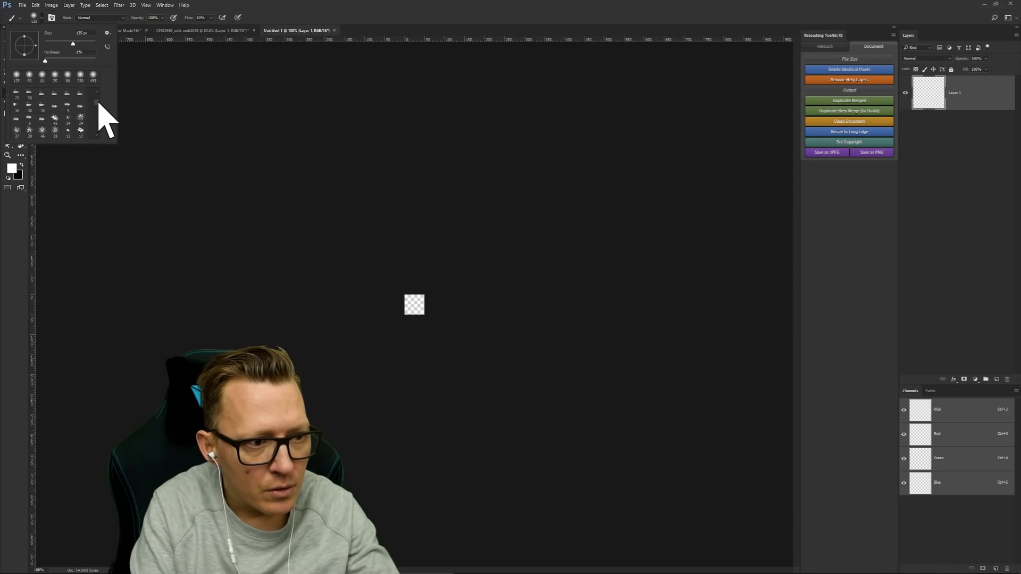
pyautogui.scroll(1, 100, 106)
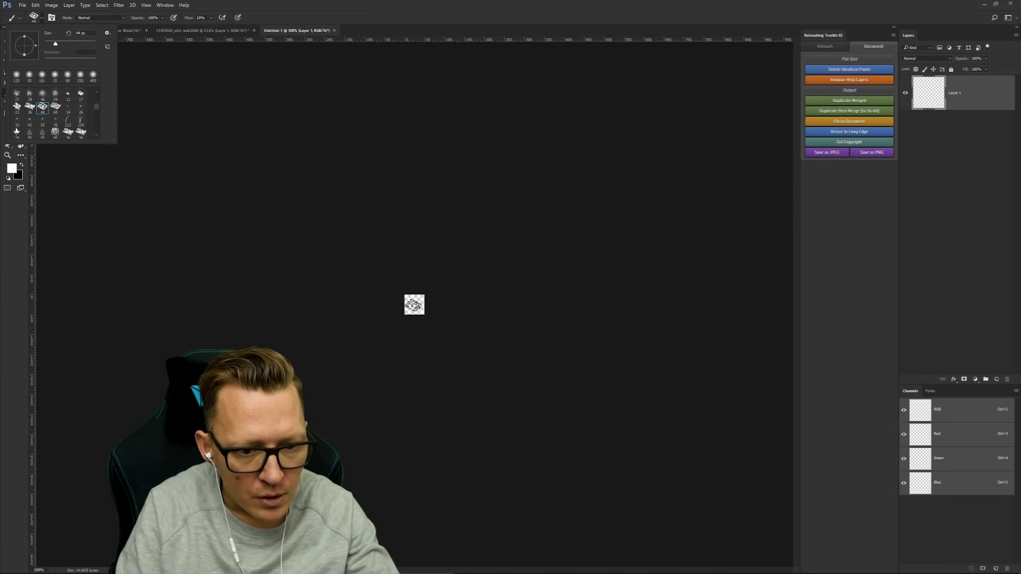
pyautogui.click(414, 305)
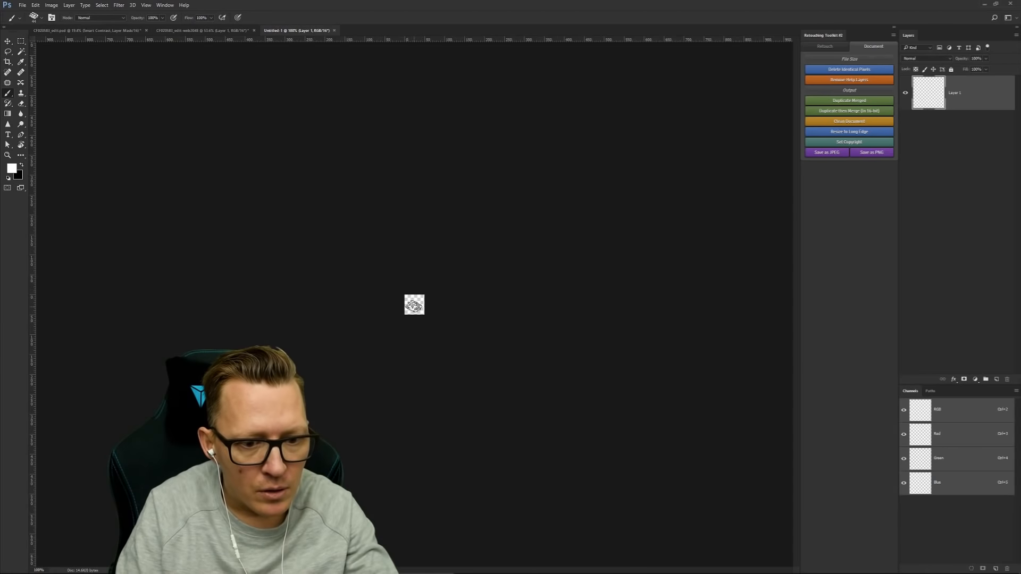
pyautogui.moveTo(415, 304); pyautogui.dragTo(485, 409)
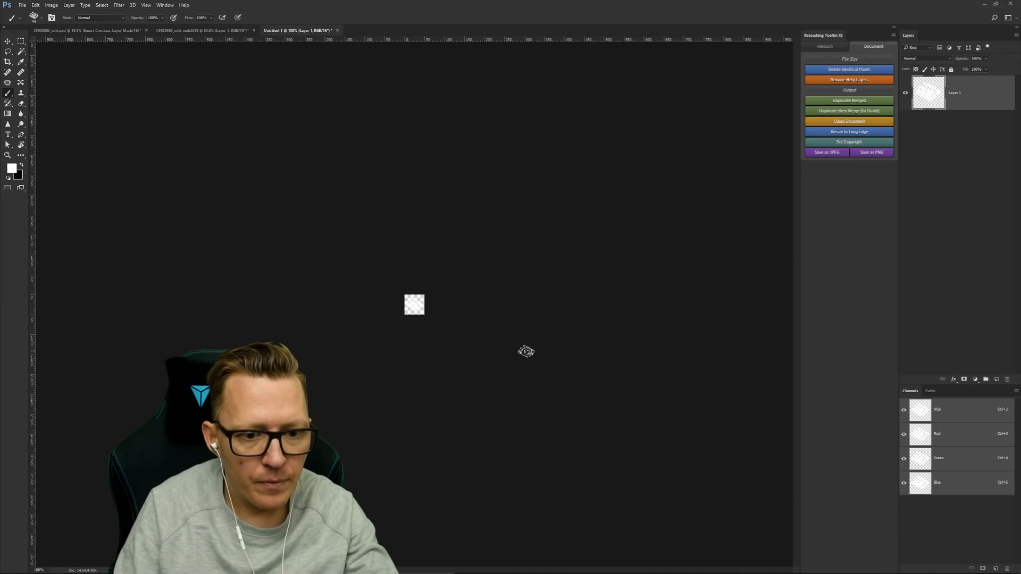
# Step: Save the brush stamp as Untitled-4.png on the Desktop with Smallest / Slow compression and no interlacing
pyautogui.hotkey('ctrl', 'shift', 's')
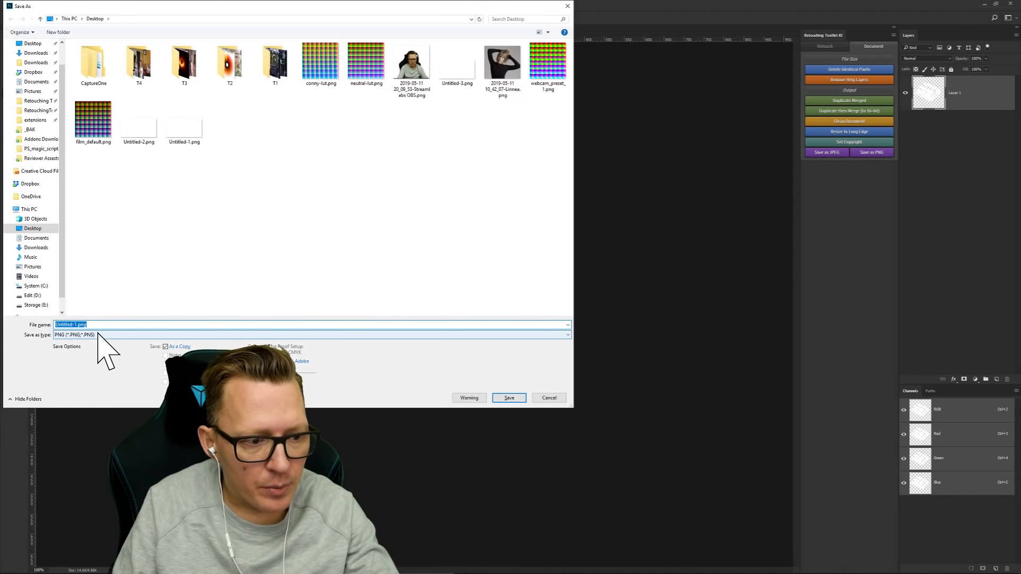
pyautogui.click(76, 325)
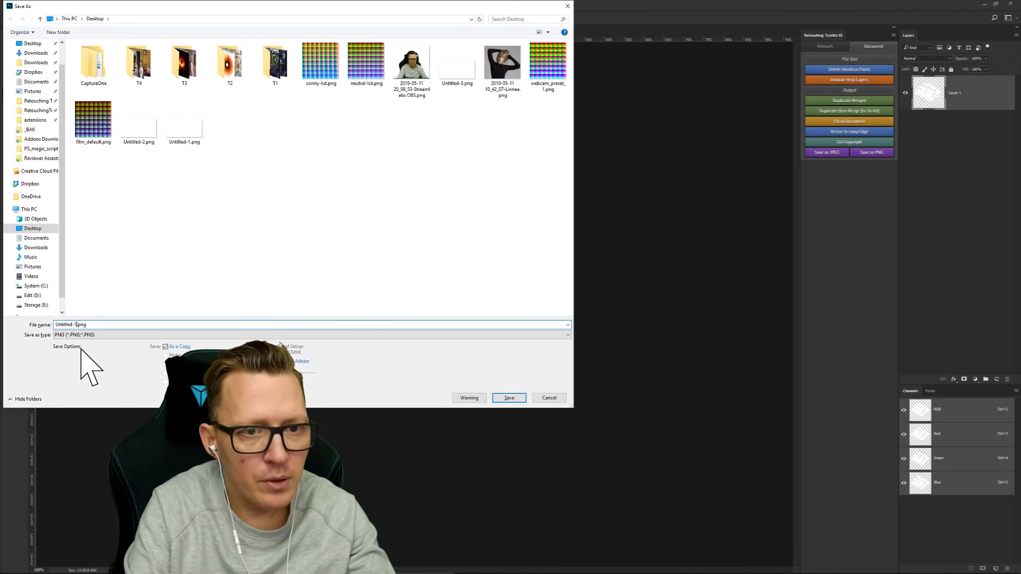
pyautogui.press('Return')
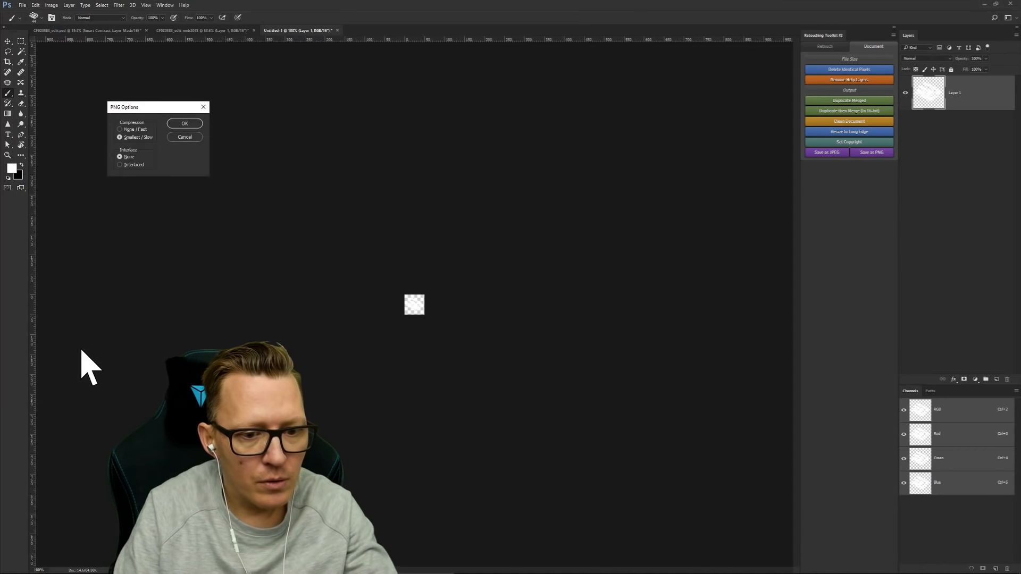
pyautogui.hotkey('alt', 'Tab')
pyautogui.hotkey('alt', 'Tab')
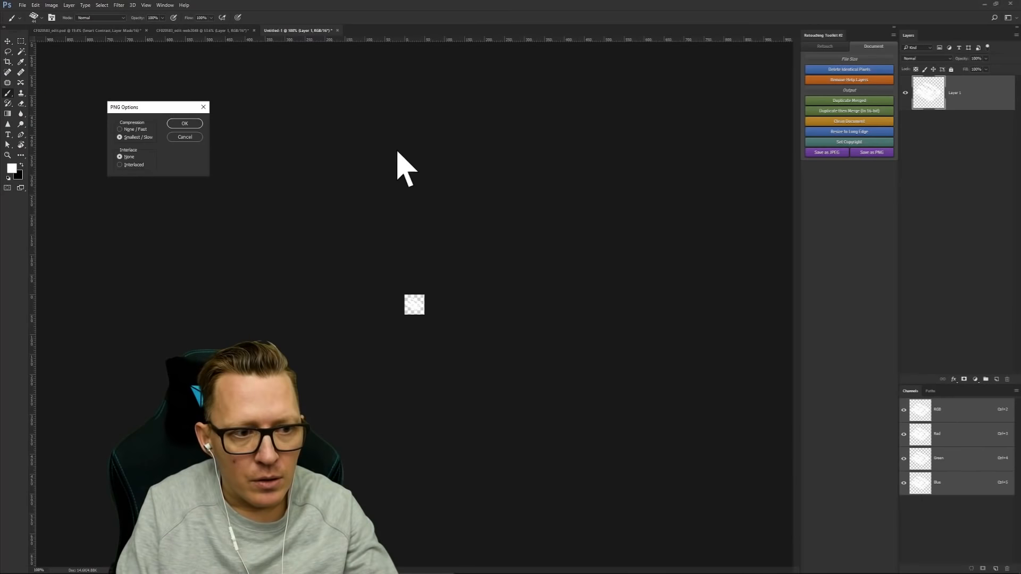
pyautogui.click(182, 123)
# Step: Switch back to the Retouching Toolkit Configurator, assign Untitled-4.png as the new Image button's custom image, and clear its label
pyautogui.hotkey('alt', 'Tab')
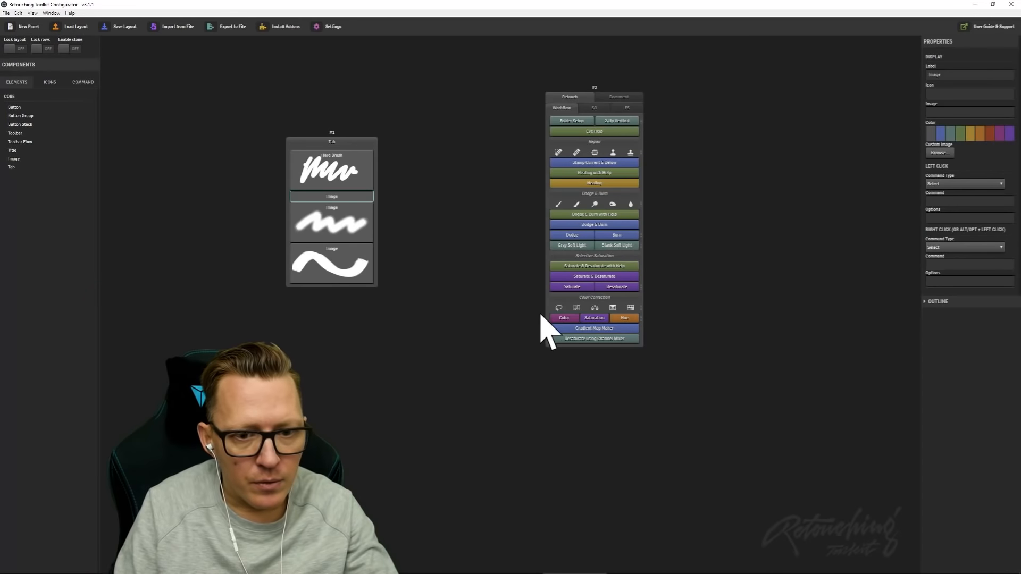
pyautogui.click(340, 218)
pyautogui.click(346, 200)
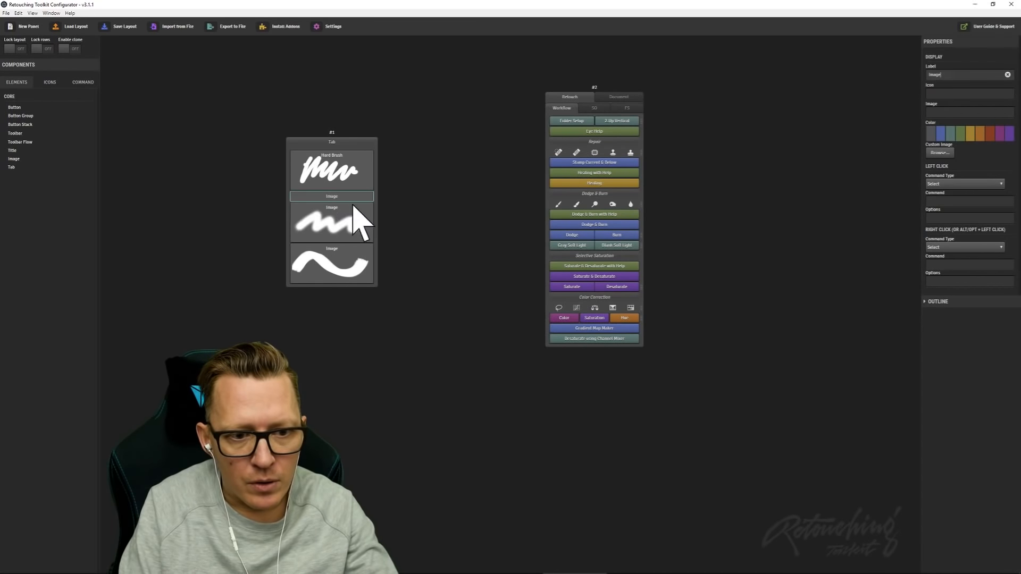
pyautogui.click(938, 153)
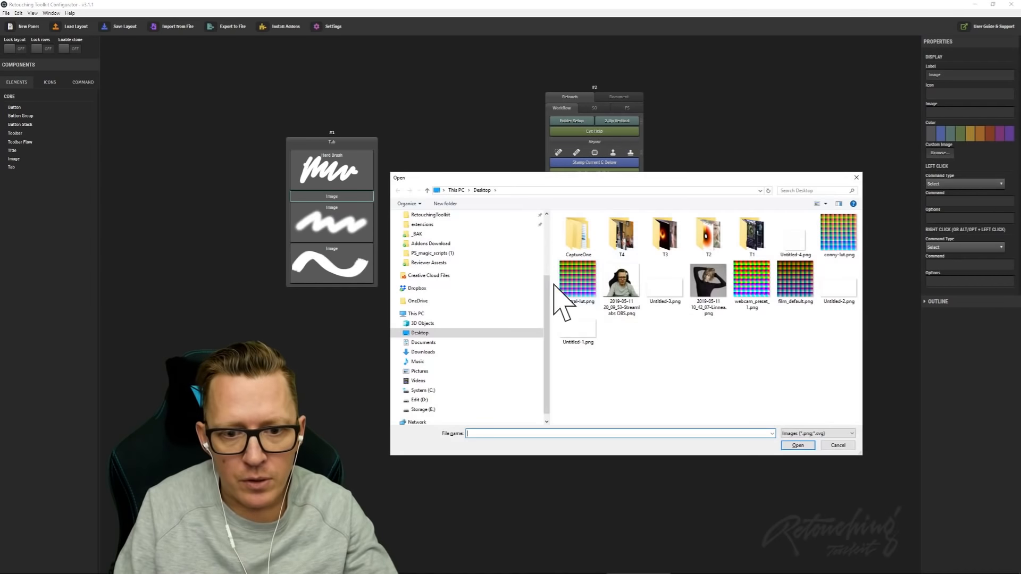
pyautogui.doubleClick(797, 246)
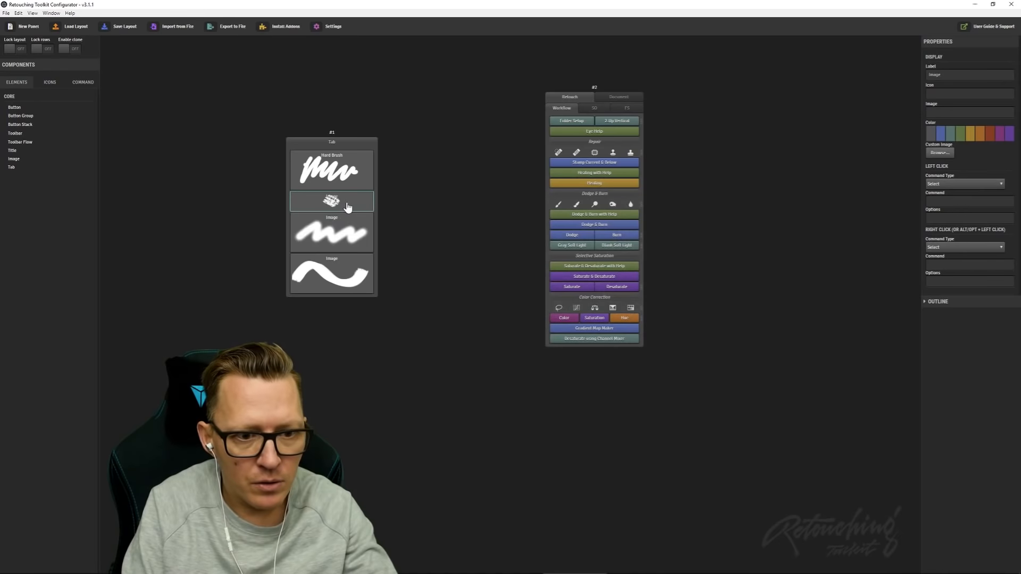
pyautogui.doubleClick(1006, 74)
pyautogui.press('BackSpace')
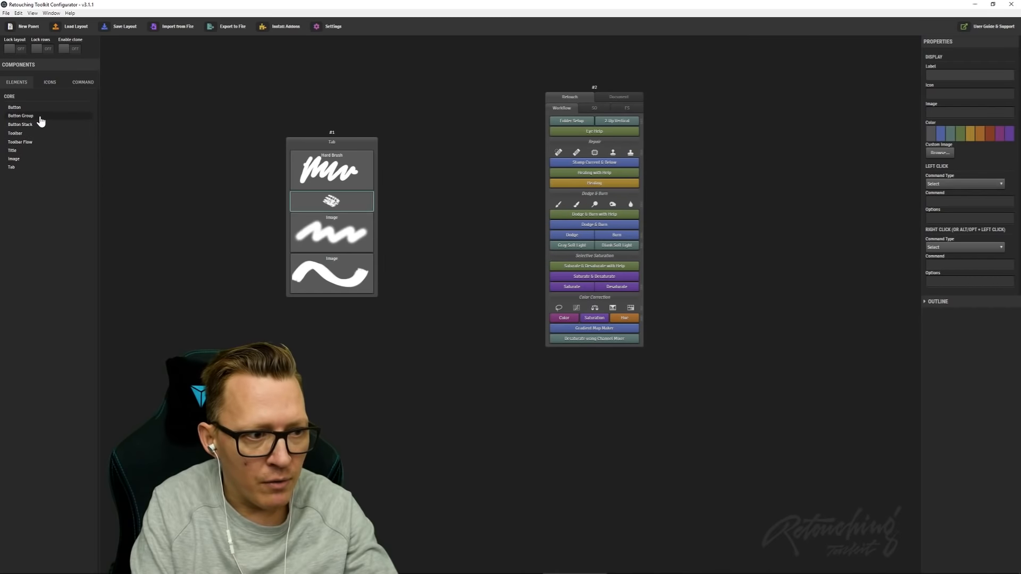
# Step: Add two more Image elements beside the small brush stamp button so they share its row in panel #1
pyautogui.moveTo(40, 121); pyautogui.dragTo(336, 198)
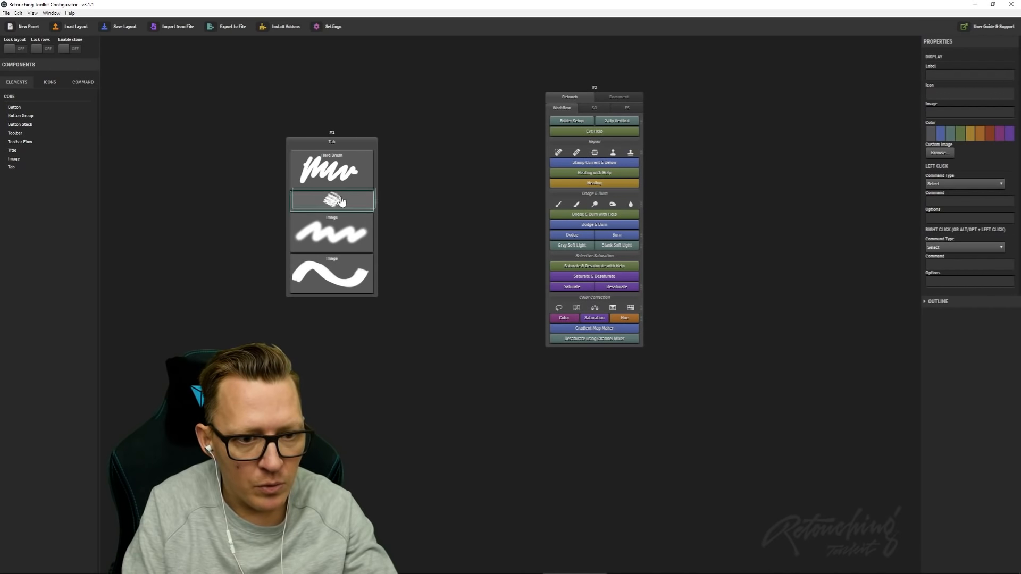
pyautogui.moveTo(24, 161); pyautogui.dragTo(340, 208)
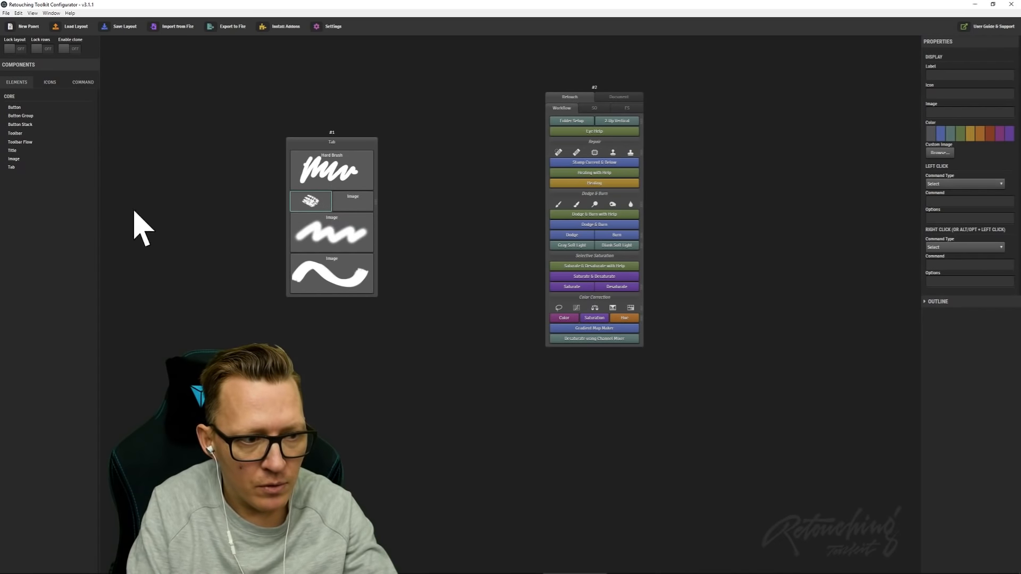
pyautogui.moveTo(42, 163); pyautogui.dragTo(345, 212)
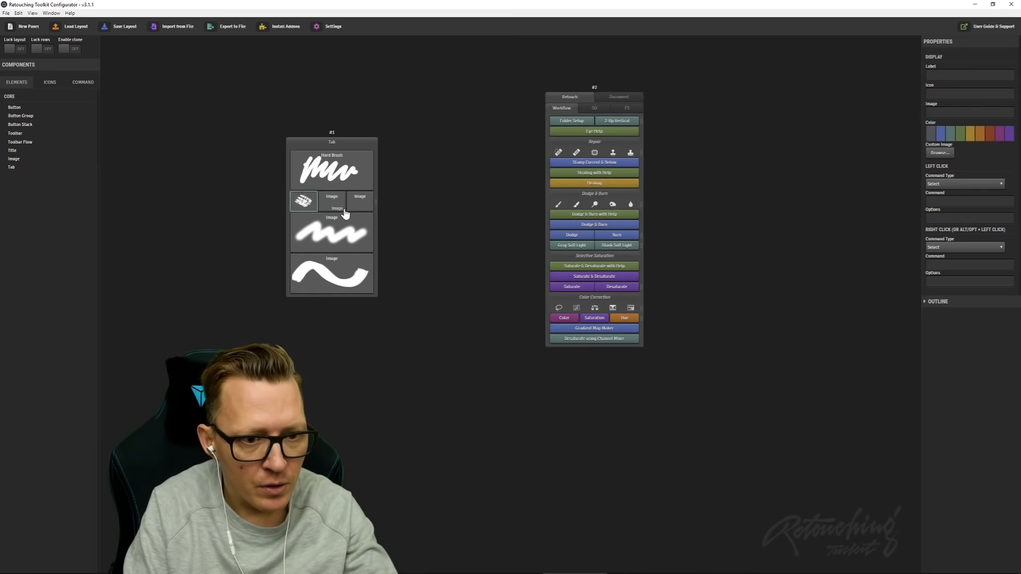
# Step: Assign Untitled-4.png as the custom image of both new Image buttons in the row and clear the last one's label
pyautogui.click(336, 208)
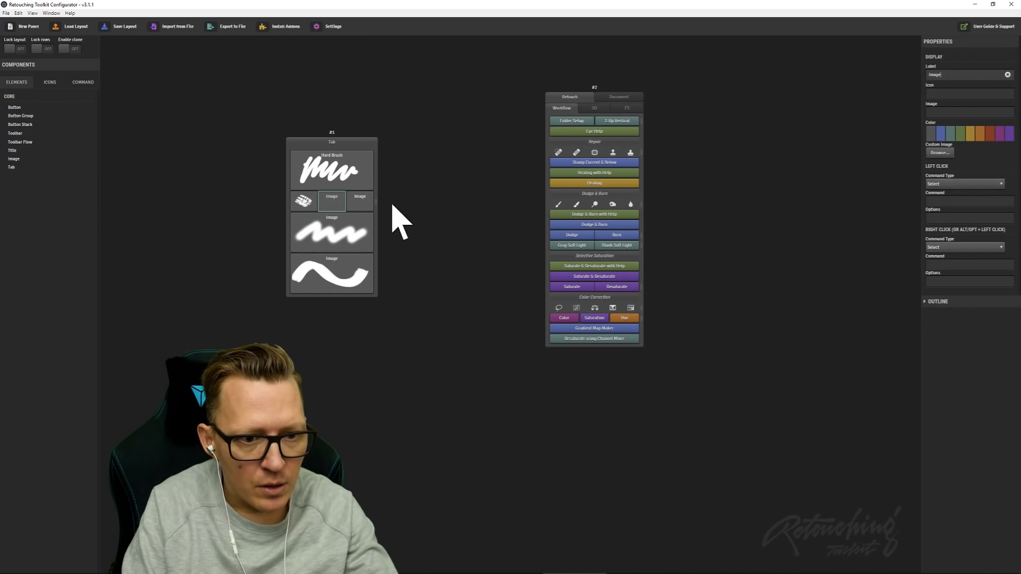
pyautogui.click(939, 153)
pyautogui.doubleClick(798, 245)
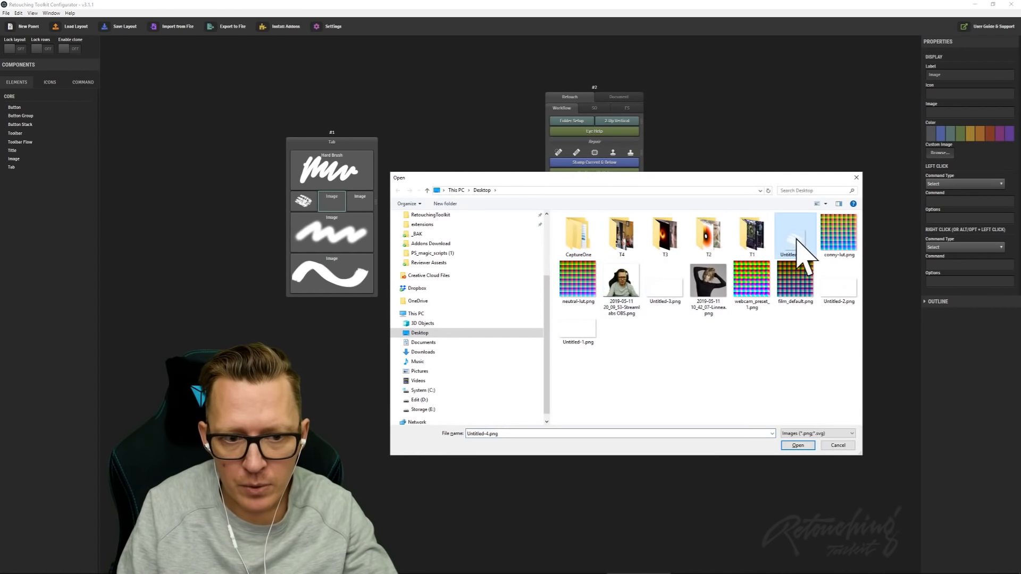
pyautogui.click(355, 204)
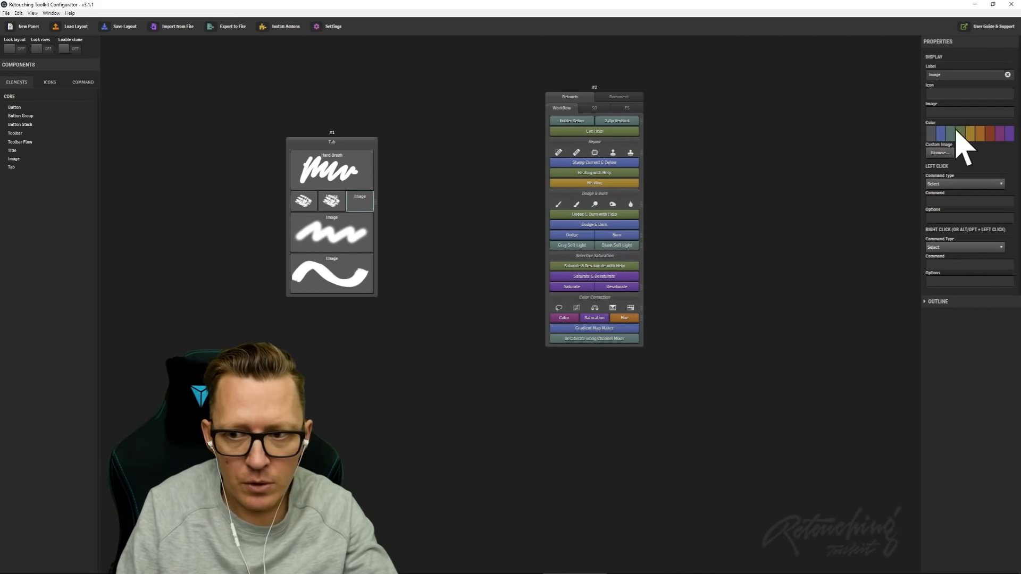
pyautogui.click(938, 152)
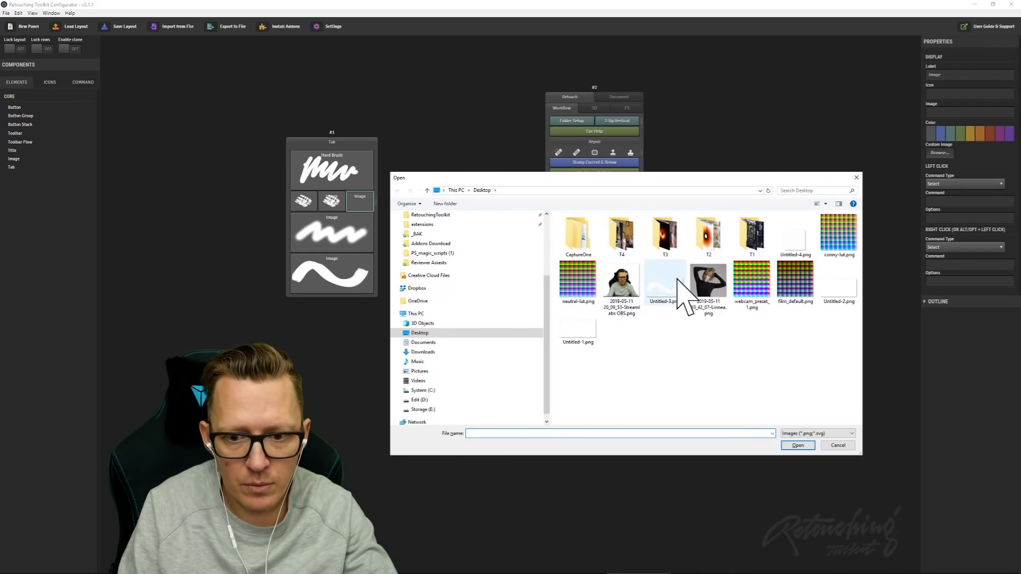
pyautogui.doubleClick(792, 250)
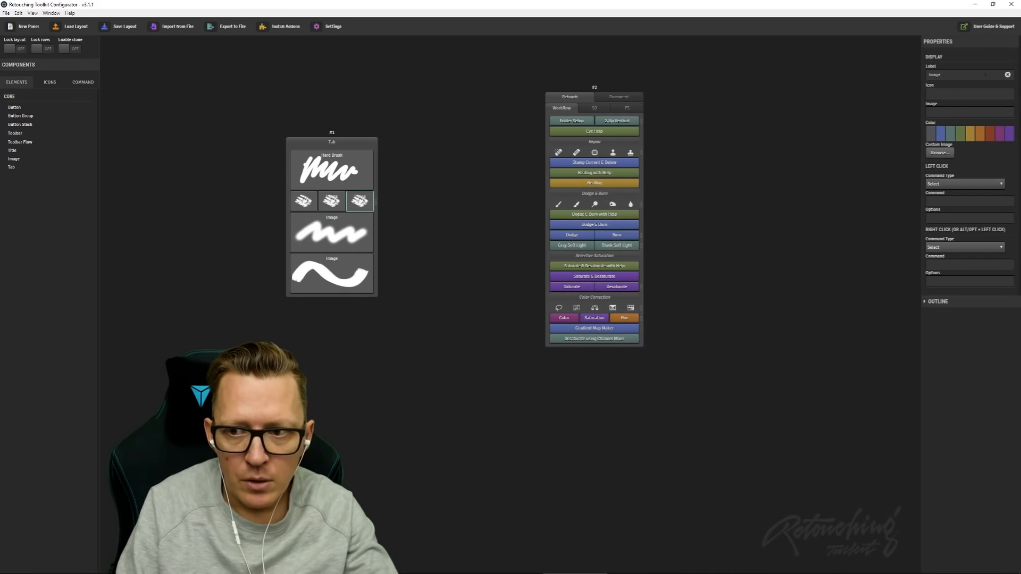
pyautogui.click(1008, 75)
pyautogui.click(331, 202)
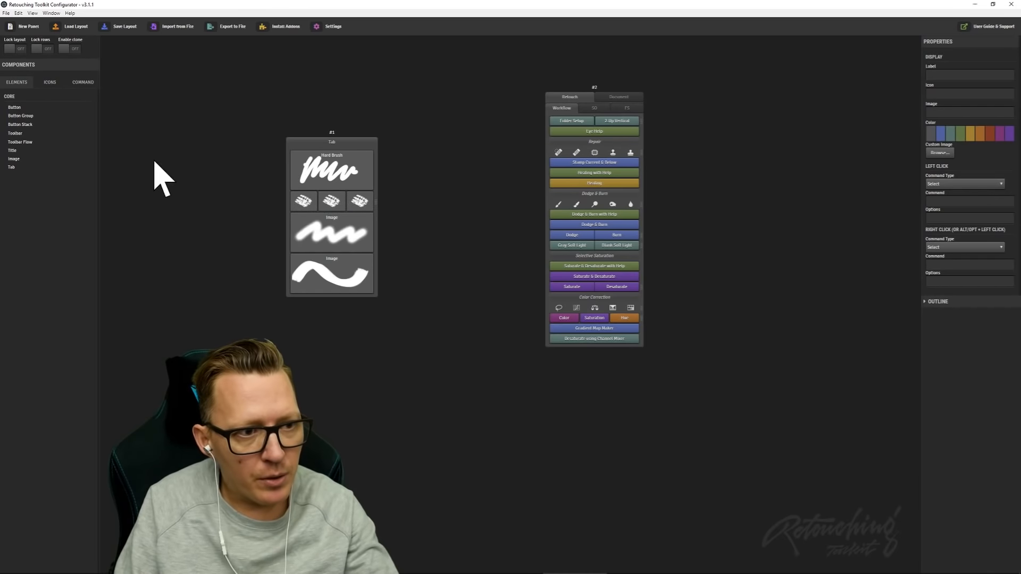
# Step: Save the panel layout with the row of three small brush stamp buttons in panel #1
pyautogui.click(302, 203)
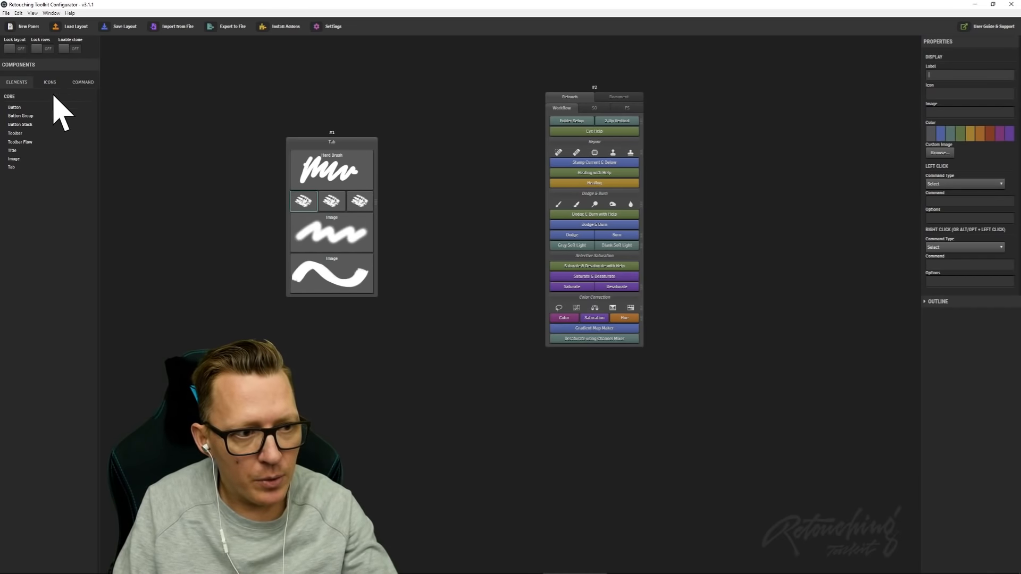
pyautogui.click(190, 207)
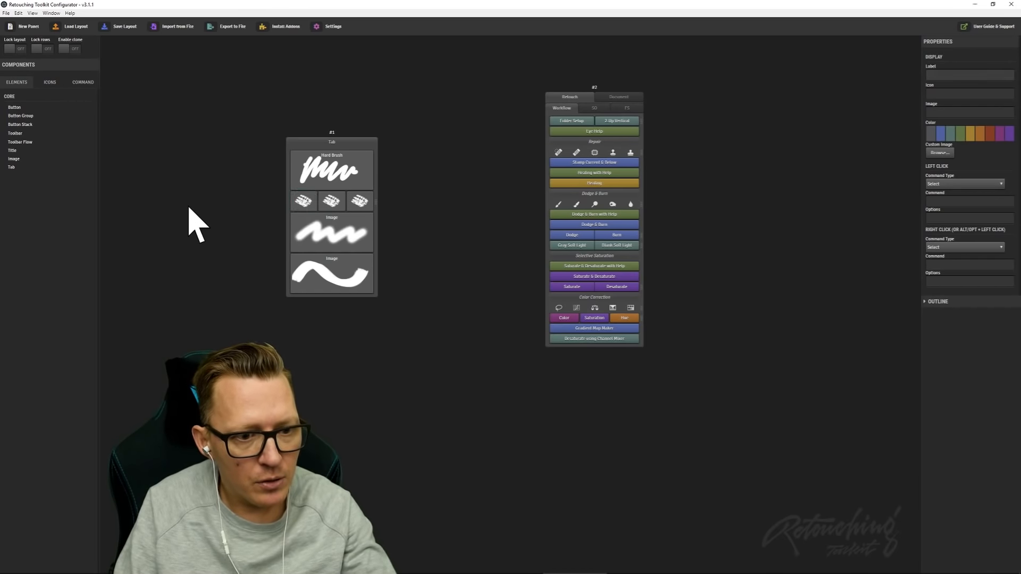
pyautogui.click(118, 29)
# Step: Switch to Photoshop, open the Retouching Toolkit Template extension panel, and enlarge it over the canvas to fit all the brush buttons
pyautogui.hotkey('alt', 'Tab')
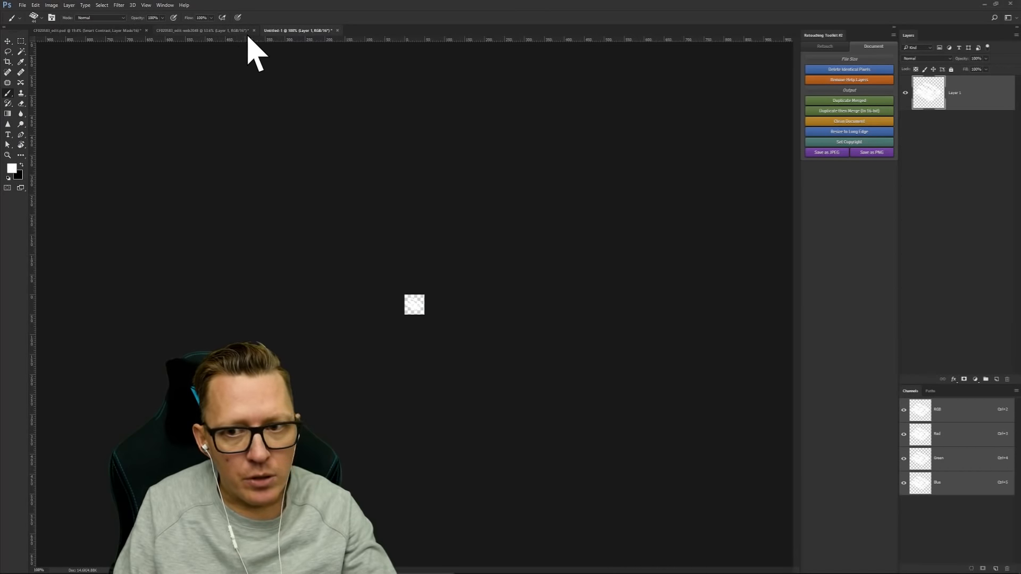
pyautogui.click(165, 5)
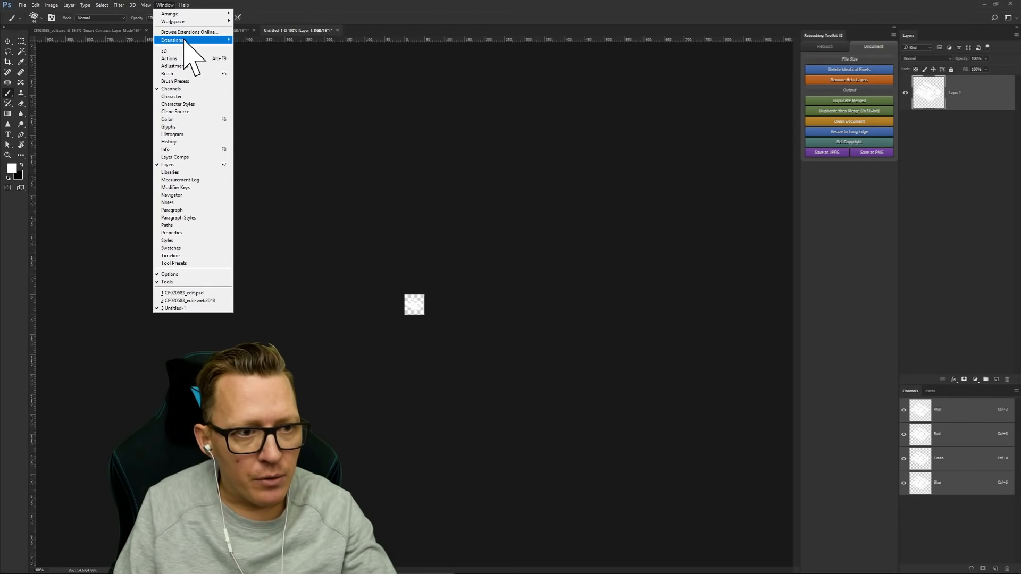
pyautogui.moveTo(184, 41)
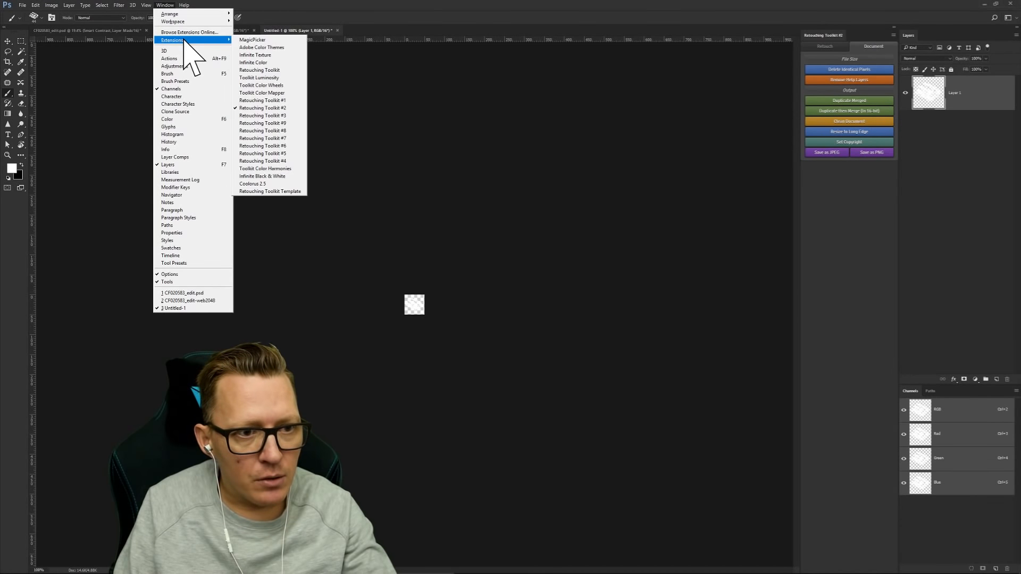
pyautogui.click(287, 190)
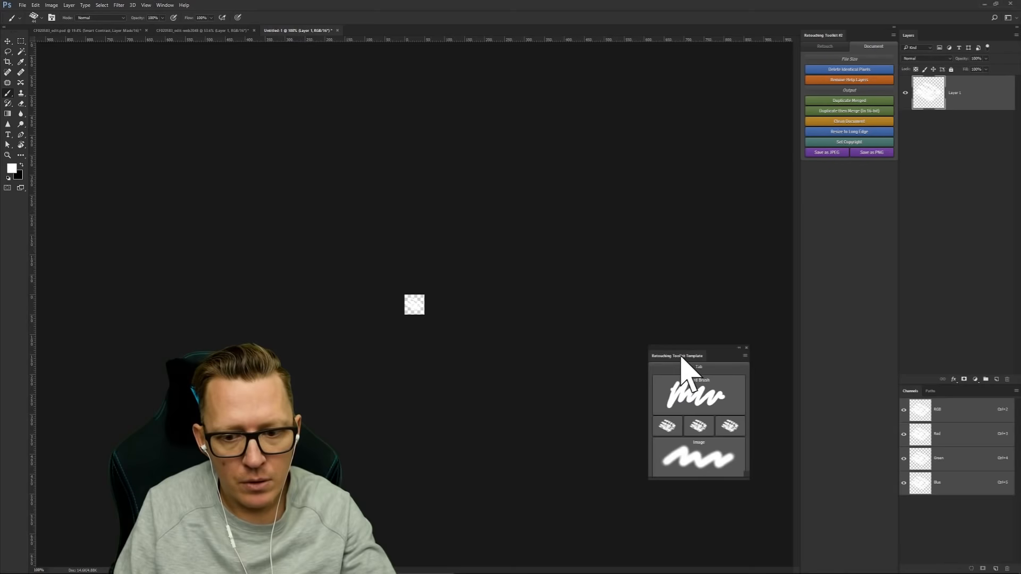
pyautogui.moveTo(684, 360)
pyautogui.mouseDown()
pyautogui.moveTo(574, 183)
pyautogui.moveTo(569, 152)
pyautogui.mouseUp()
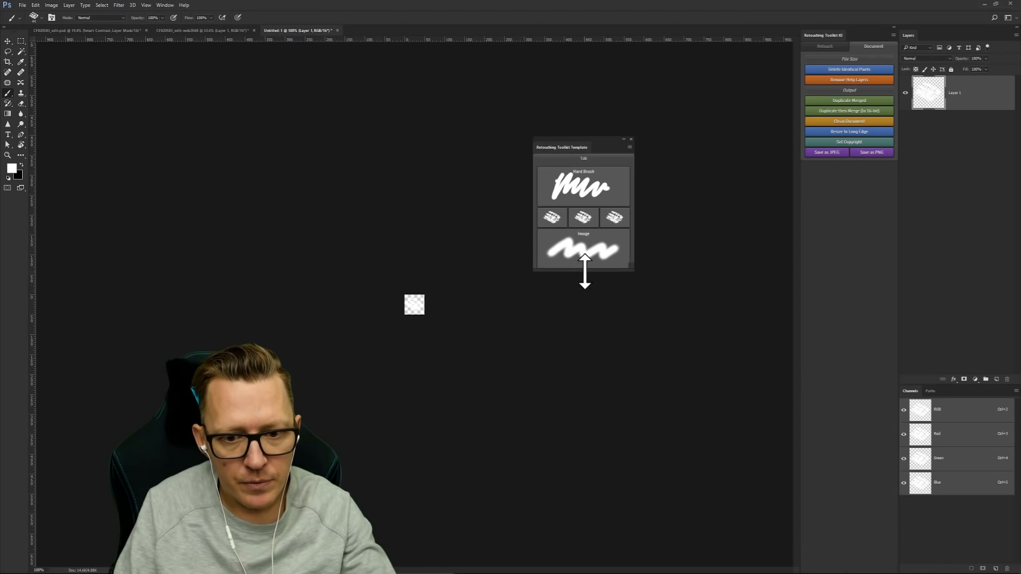
pyautogui.moveTo(586, 270); pyautogui.dragTo(589, 343)
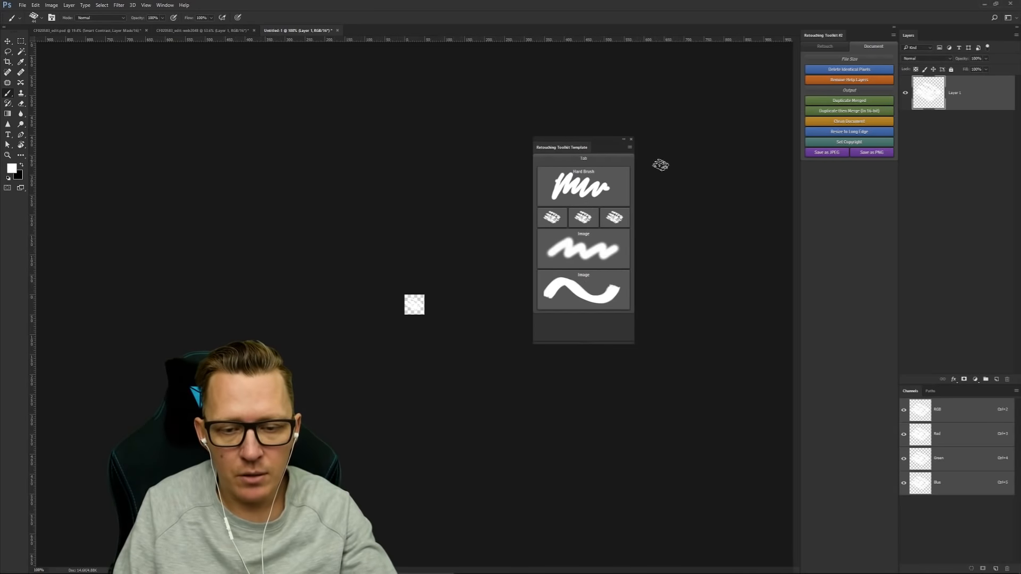
# Step: Set the foreground color to bright pink, ff00d2, and return to the Brush tool
pyautogui.click(12, 168)
pyautogui.click(388, 46)
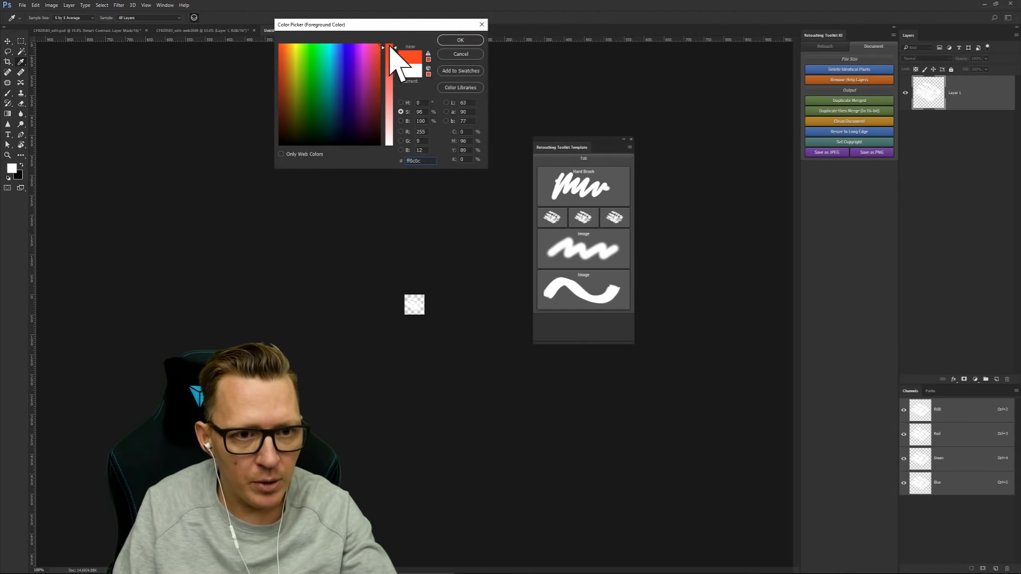
pyautogui.click(363, 45)
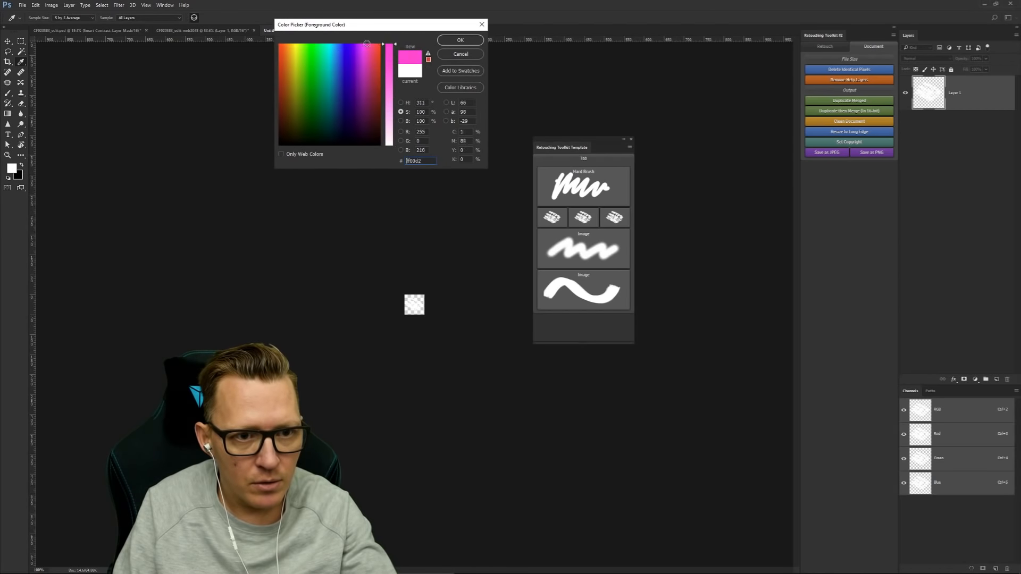
pyautogui.click(459, 41)
pyautogui.press('b')
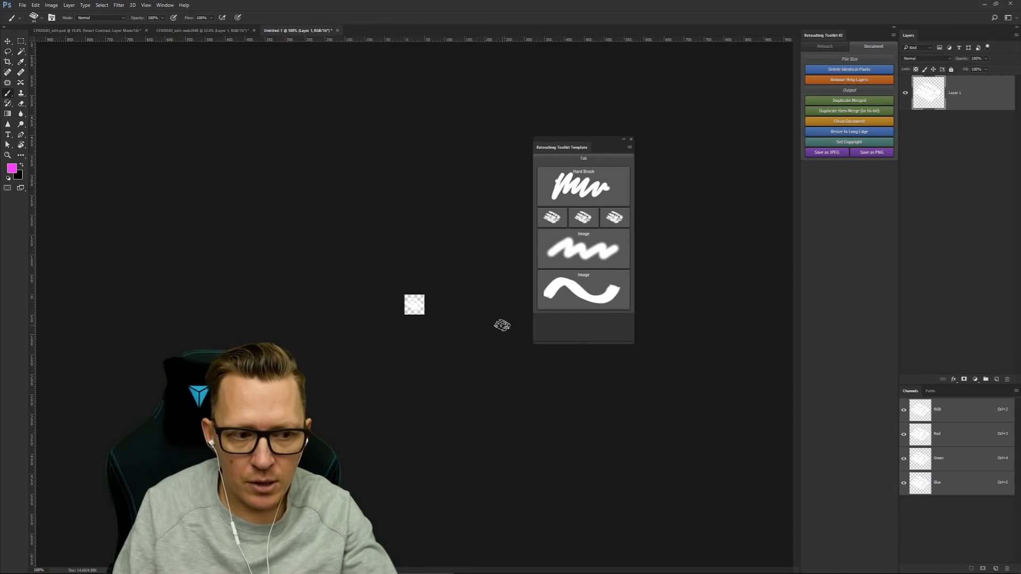
# Step: Clear the white stamp from Layer 1 and stamp a single pink leaf shape using the 36 px leaf brush tip
pyautogui.hotkey('ctrl', 'z')
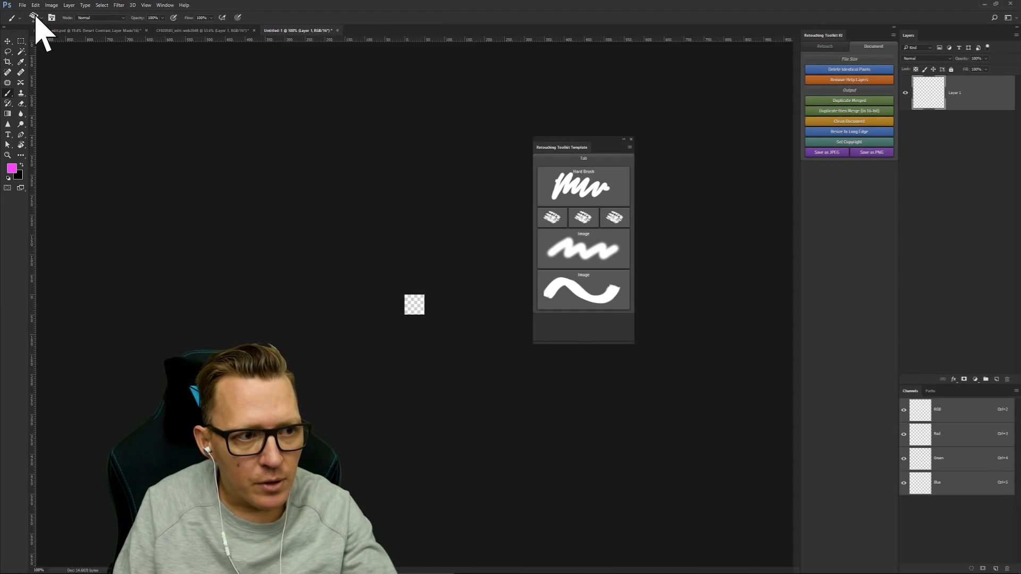
pyautogui.click(34, 17)
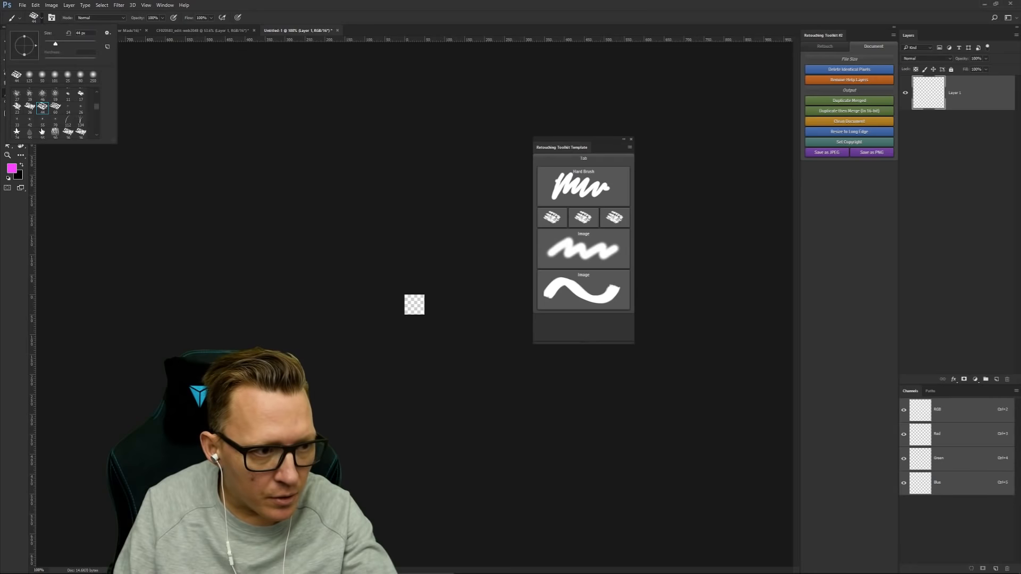
pyautogui.scroll(-8, 41, 133)
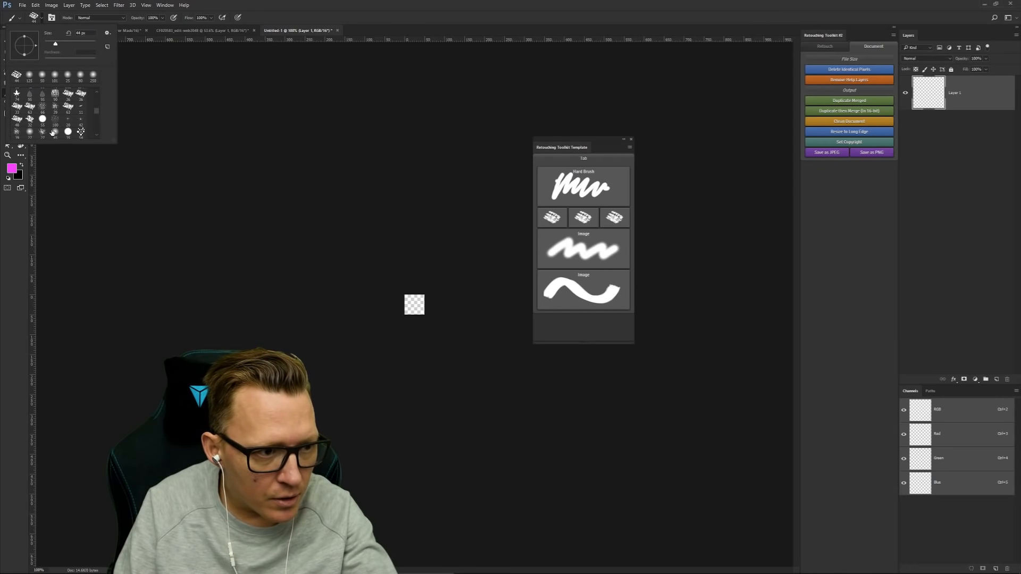
pyautogui.scroll(-5, 52, 132)
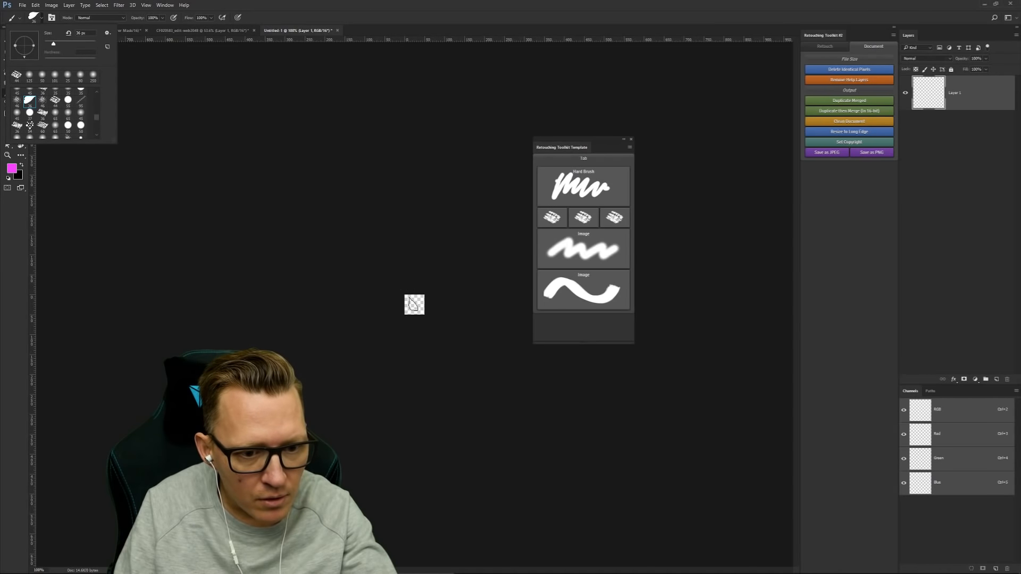
pyautogui.click(412, 303)
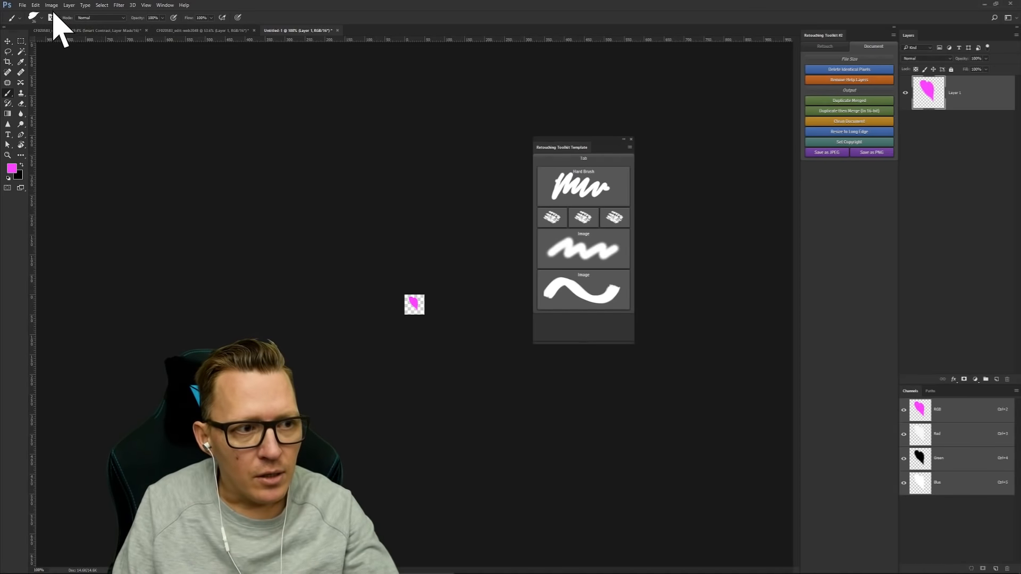
# Step: Save the pink leaf stamp as Untitled-5.png on the Desktop with Smallest / Slow compression and no interlacing
pyautogui.click(22, 5)
pyautogui.click(35, 93)
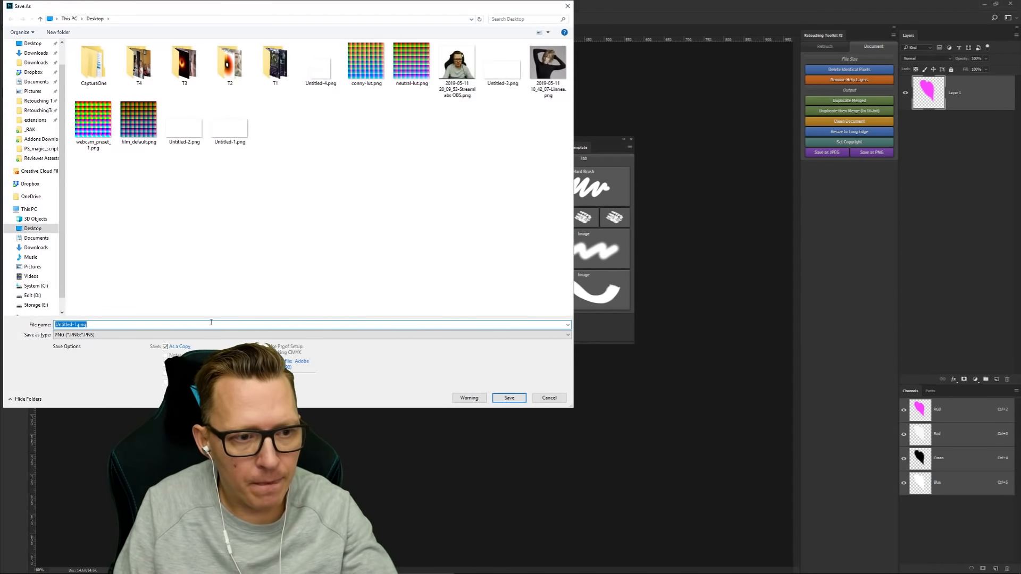
pyautogui.click(305, 254)
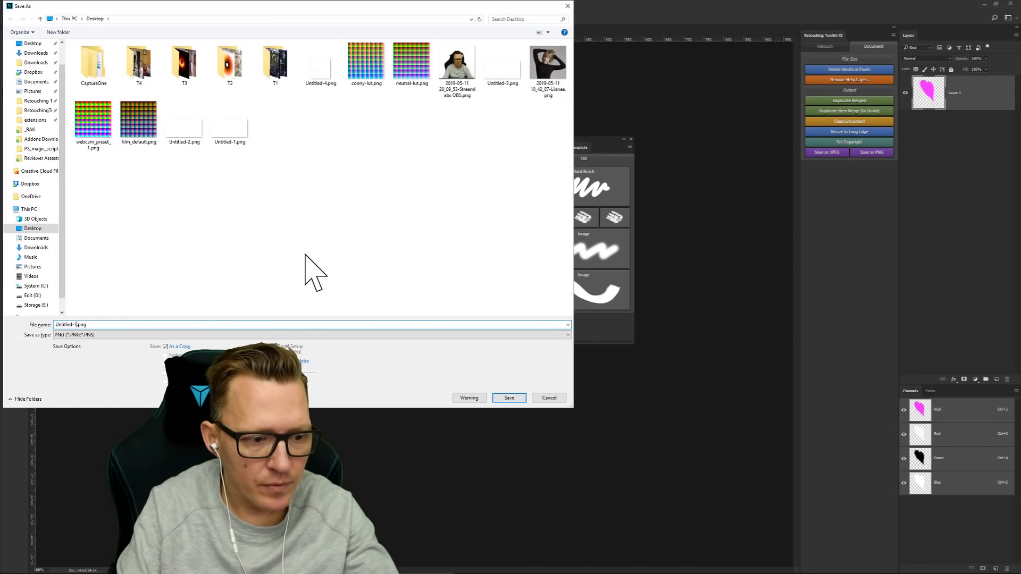
pyautogui.press('BackSpace')
pyautogui.write('5')
pyautogui.press('Return')
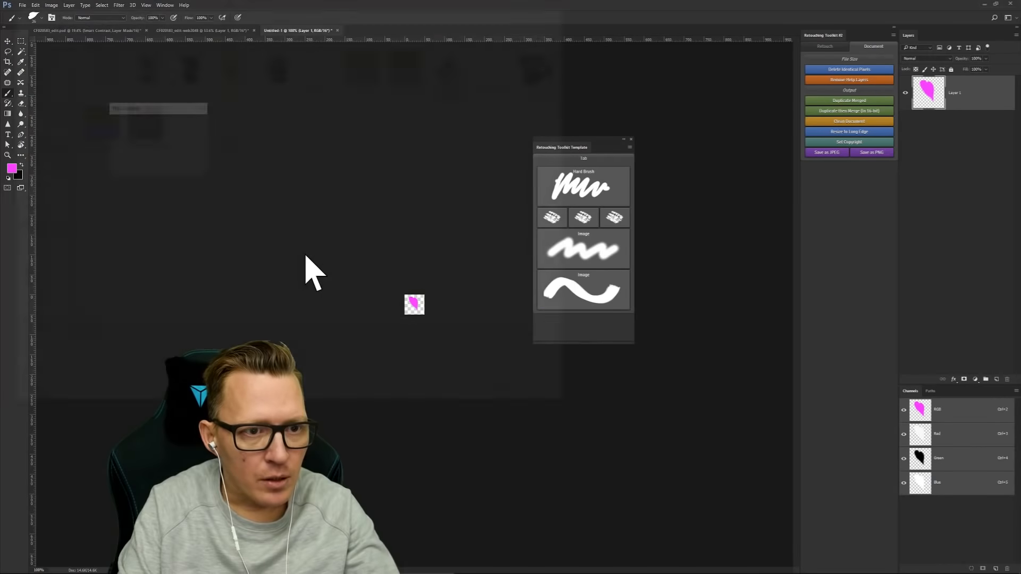
pyautogui.click(184, 123)
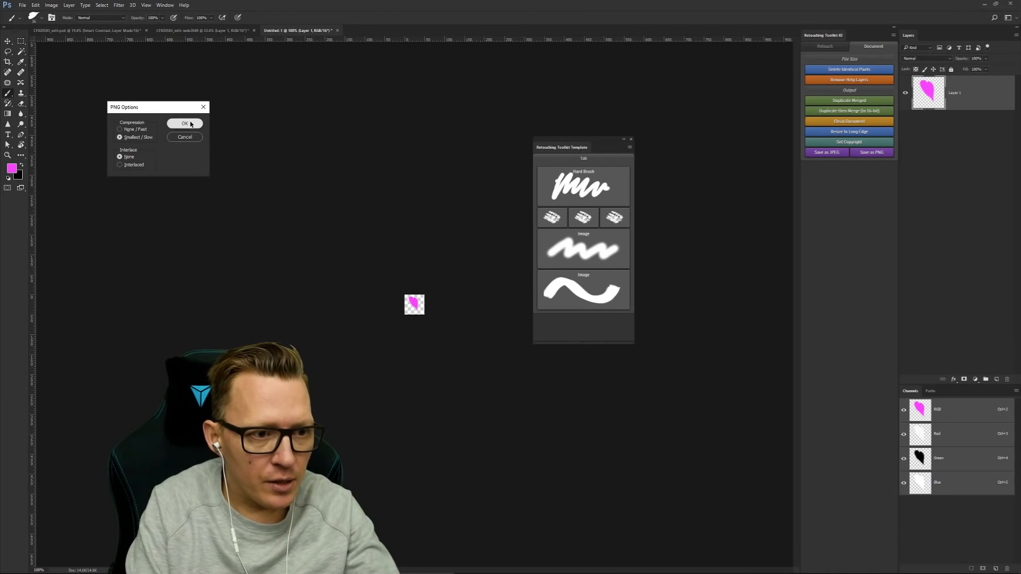
# Step: Switch to the Retouching Toolkit Configurator, assign Untitled-5.png to the third small image button in panel #1, and save the layout
pyautogui.hotkey('alt', 'Tab')
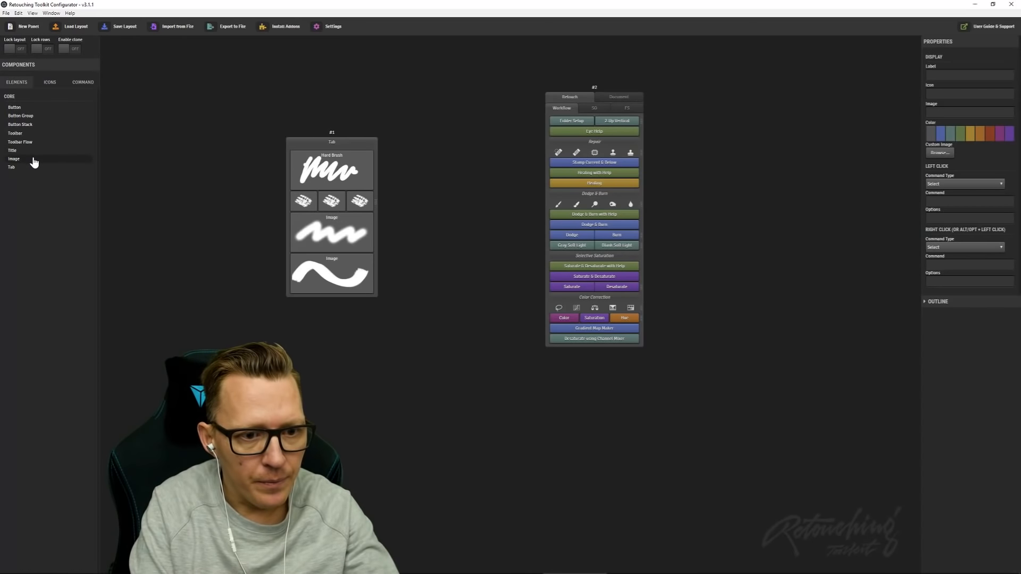
pyautogui.click(362, 201)
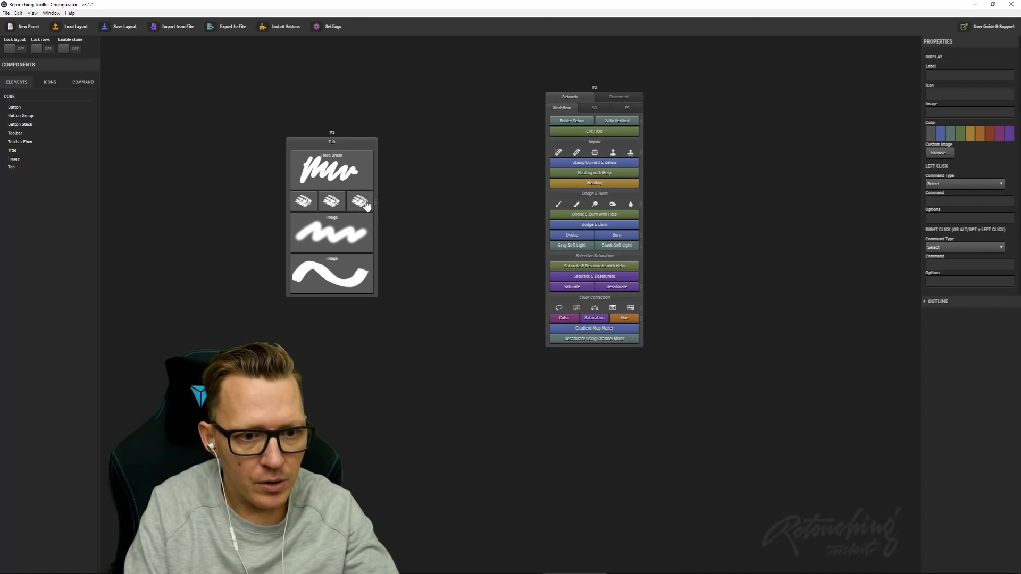
pyautogui.click(939, 153)
pyautogui.click(793, 244)
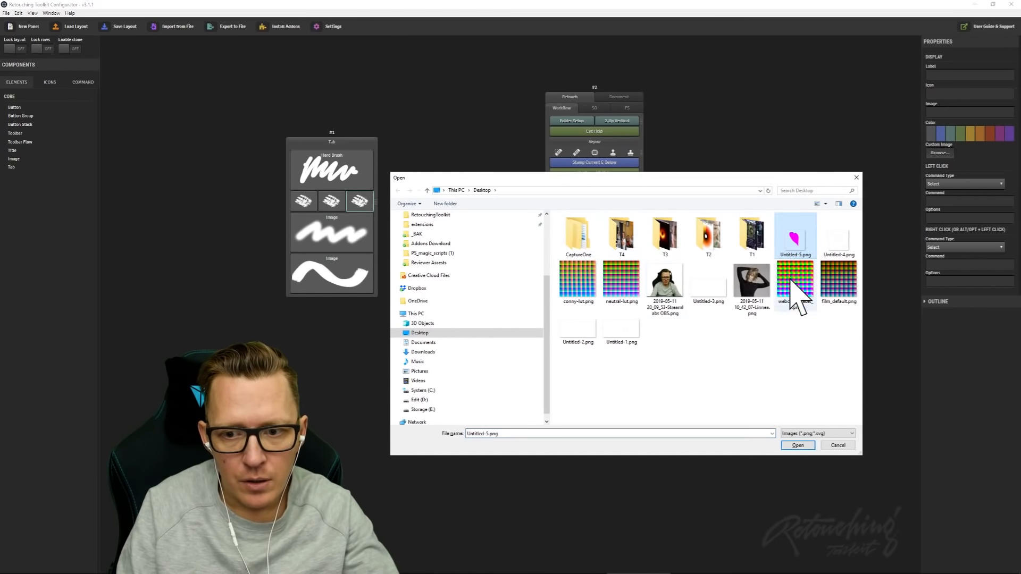
pyautogui.click(799, 447)
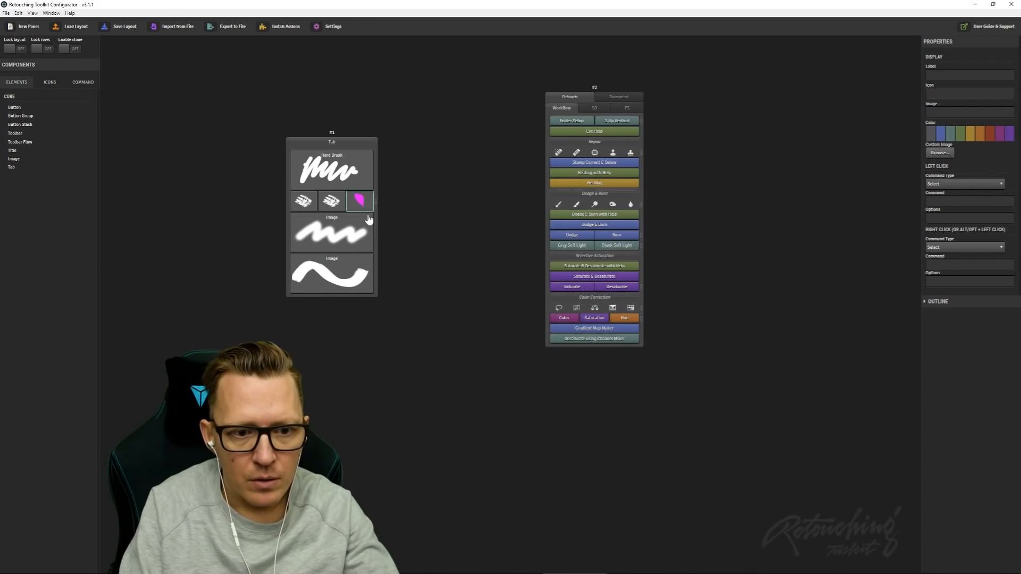
pyautogui.click(368, 146)
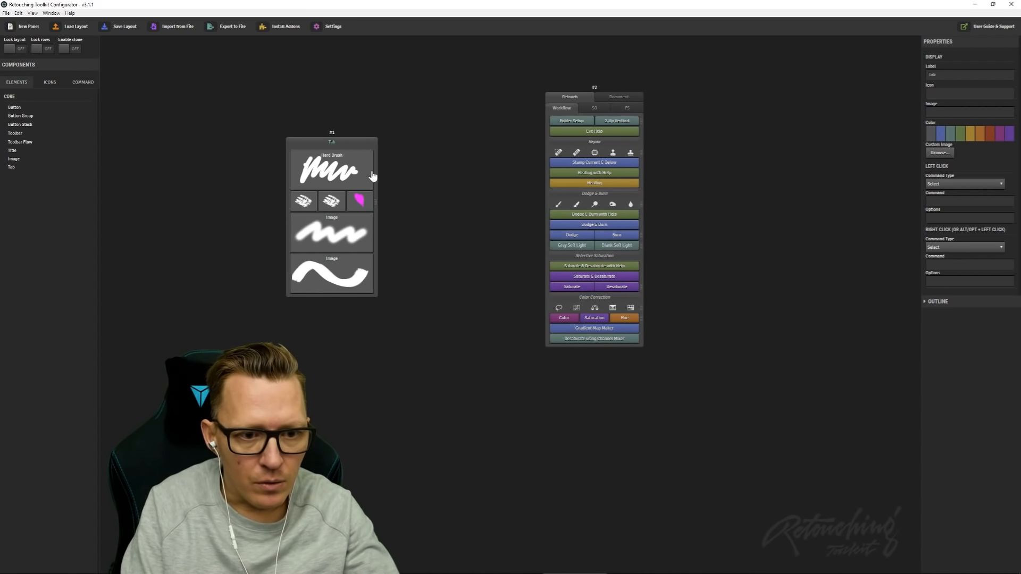
pyautogui.click(112, 26)
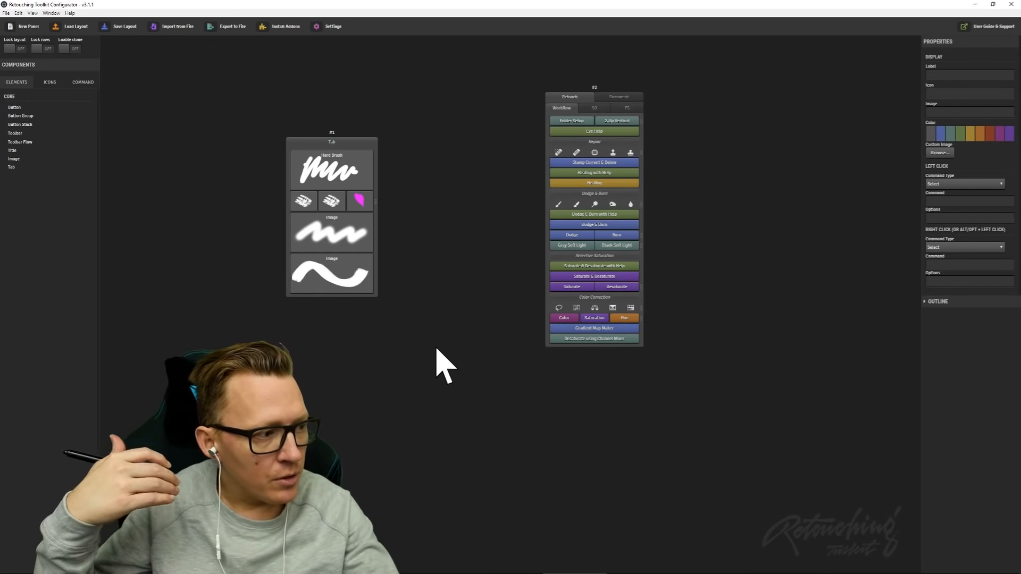
# Step: Switch to Photoshop and reload the saved layout in the Retouching Toolkit Template panel
pyautogui.hotkey('alt', 'Tab')
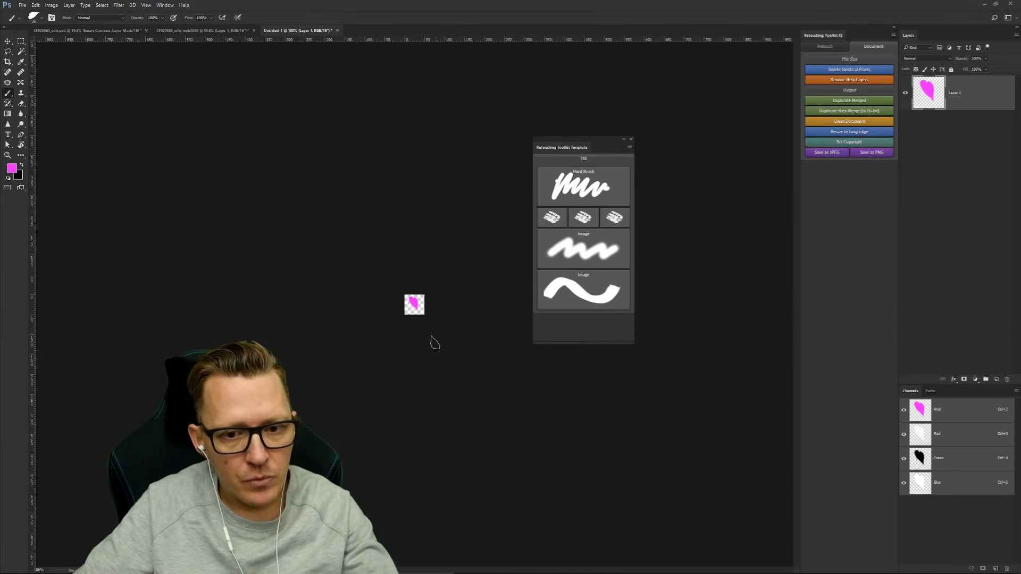
pyautogui.click(629, 148)
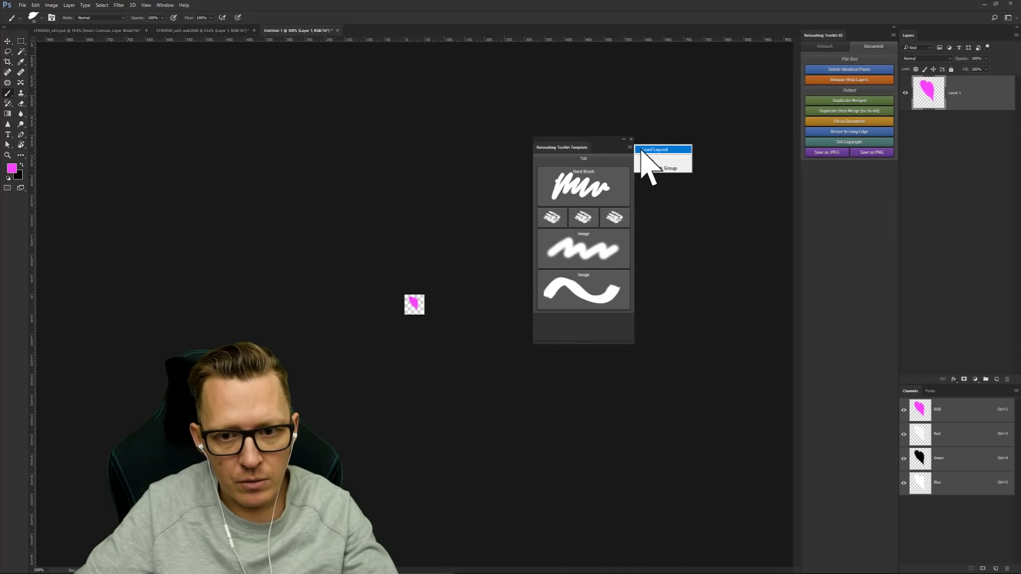
pyautogui.click(646, 150)
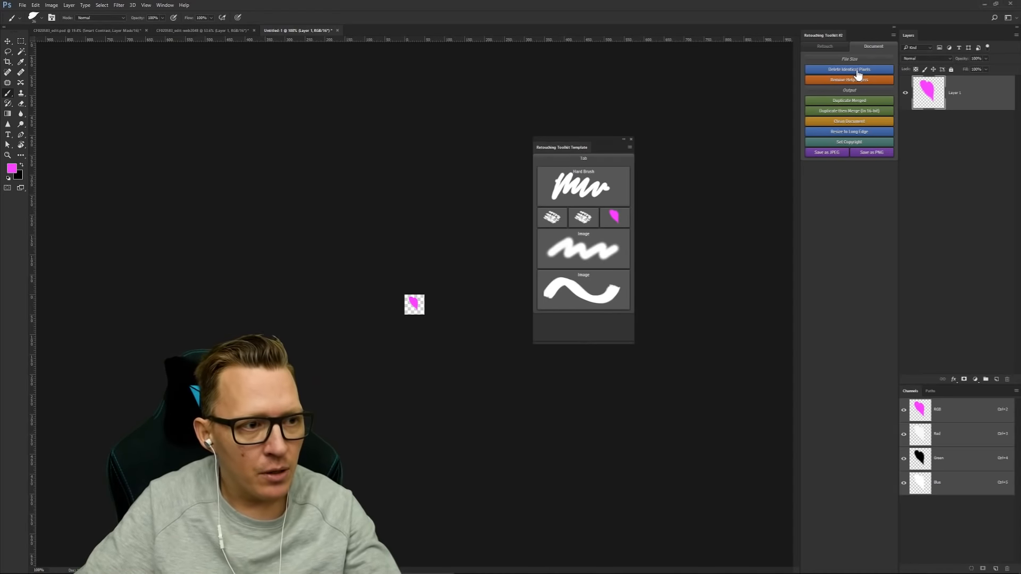
# Step: Switch to the Retouching Toolkit Configurator, view the add-ons available for installation, and close the list without installing any
pyautogui.hotkey('alt', 'Tab')
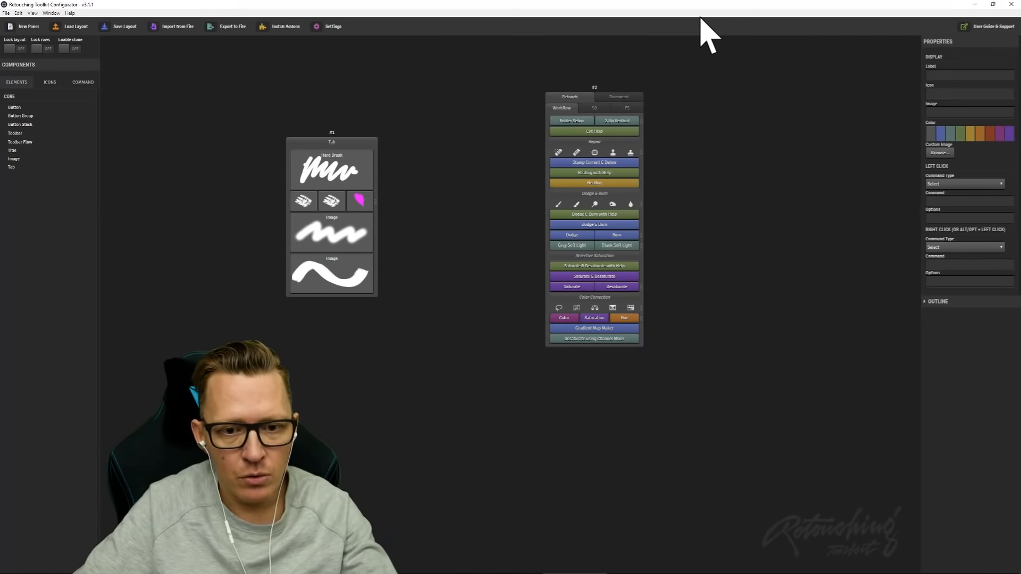
pyautogui.click(275, 28)
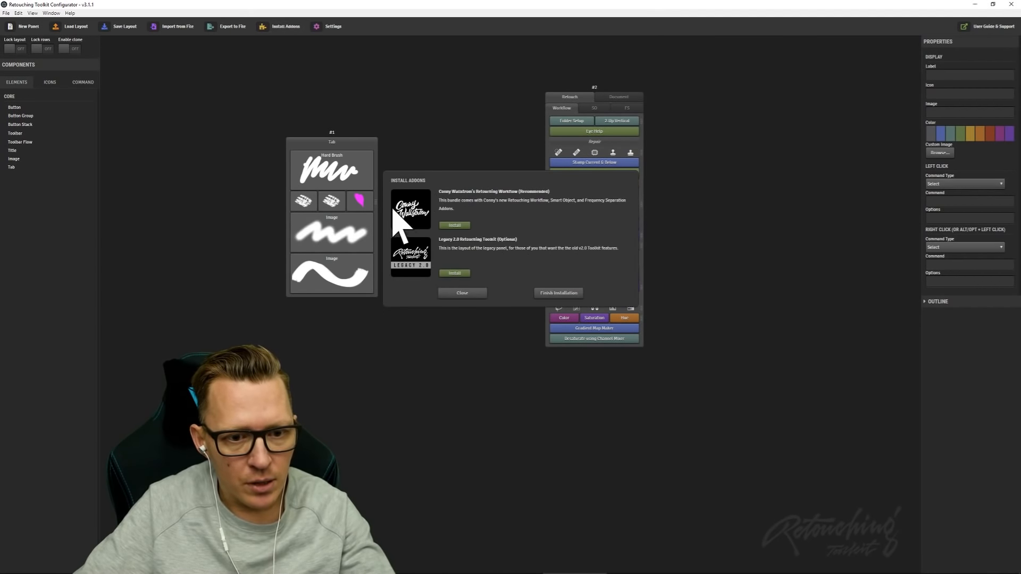
pyautogui.click(468, 293)
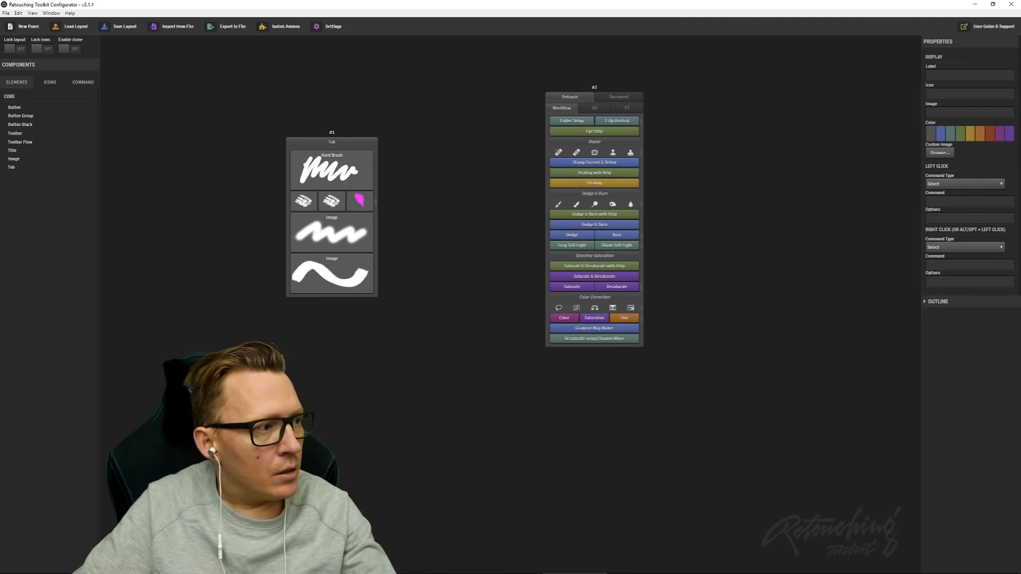
# Step: Switch back to the Photoshop window with the pink leaf document
pyautogui.hotkey('alt', 'Tab')
pyautogui.hotkey('alt', 'Tab')
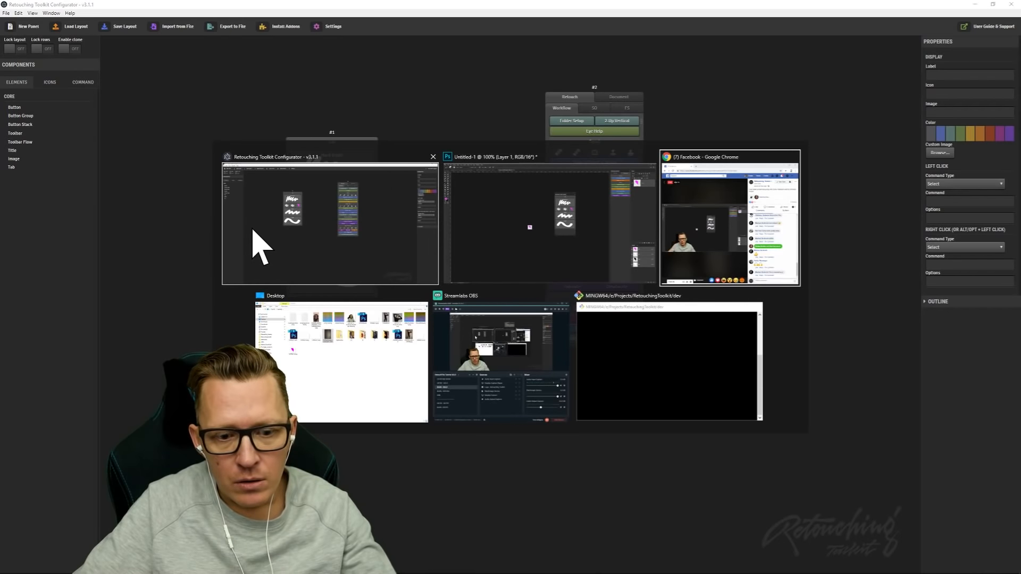
pyautogui.hotkey('alt', 'Tab')
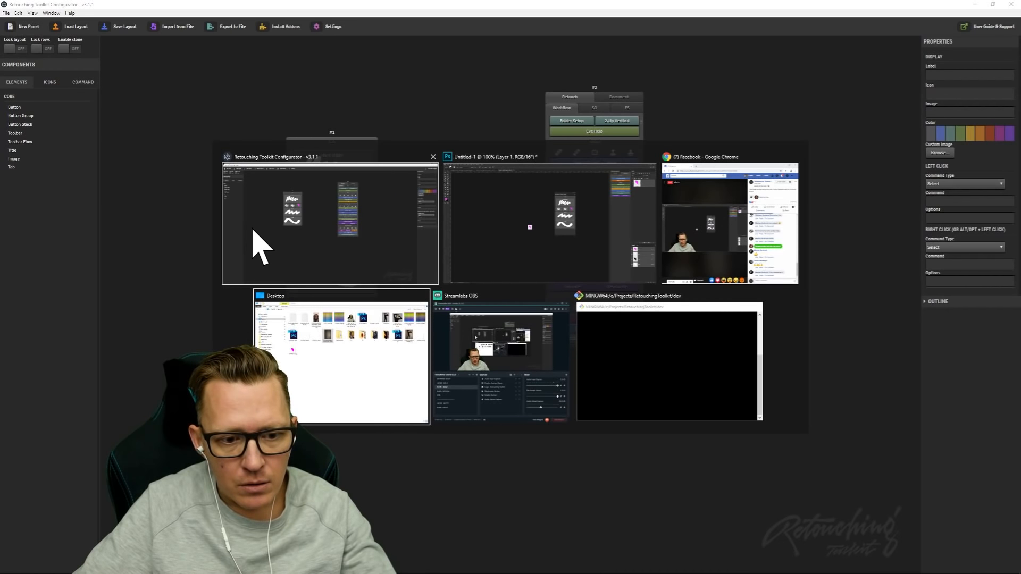
pyautogui.hotkey('alt', 'Tab')
pyautogui.hotkey('alt', 'Tab')
pyautogui.hotkey('alt', 'Tab')
pyautogui.hotkey('alt', 'Tab')
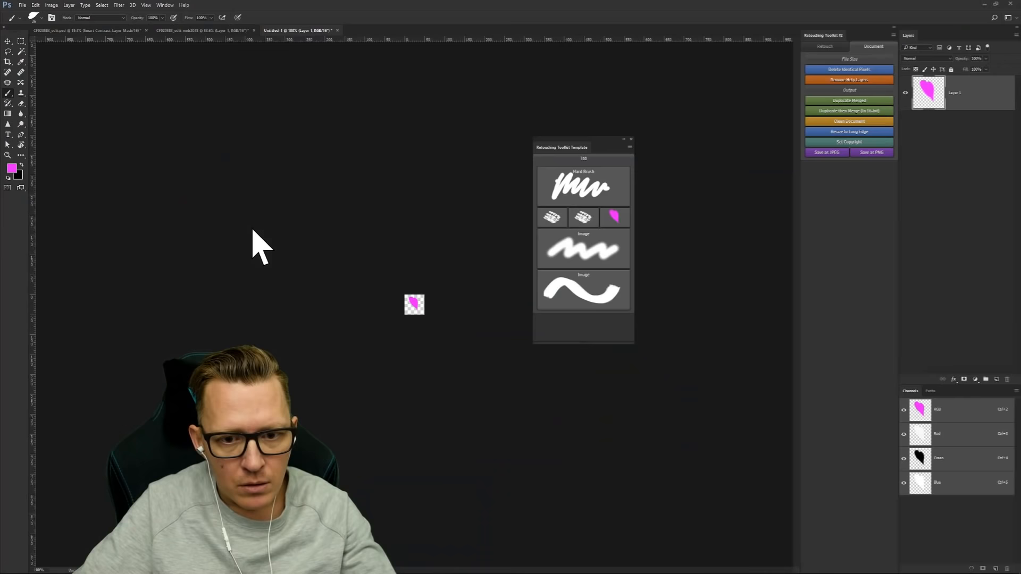
# Step: Close the pink leaf document without saving and move the Retouching Toolkit Template panel off the portrait into the empty canvas area
pyautogui.click(337, 31)
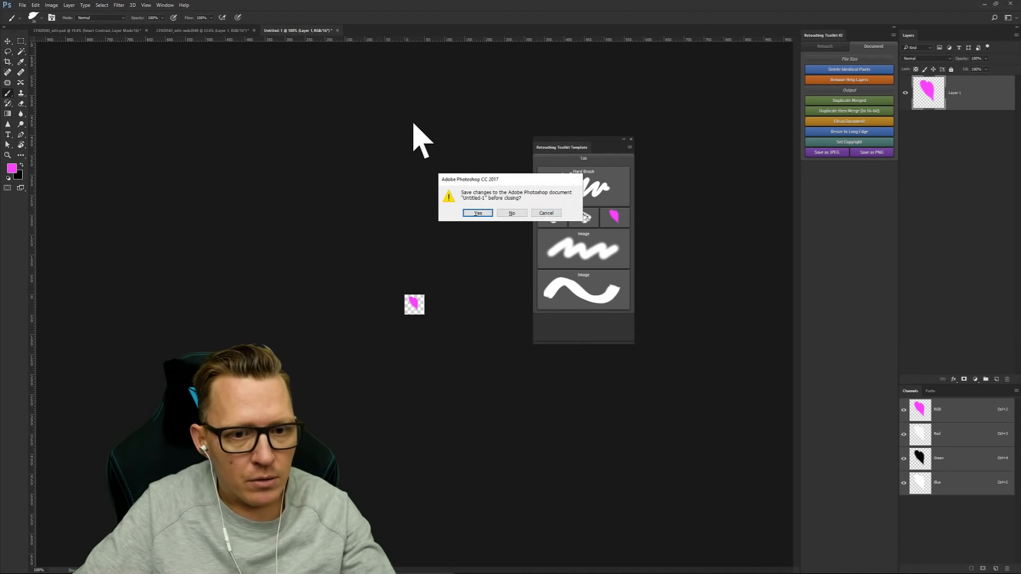
pyautogui.click(512, 213)
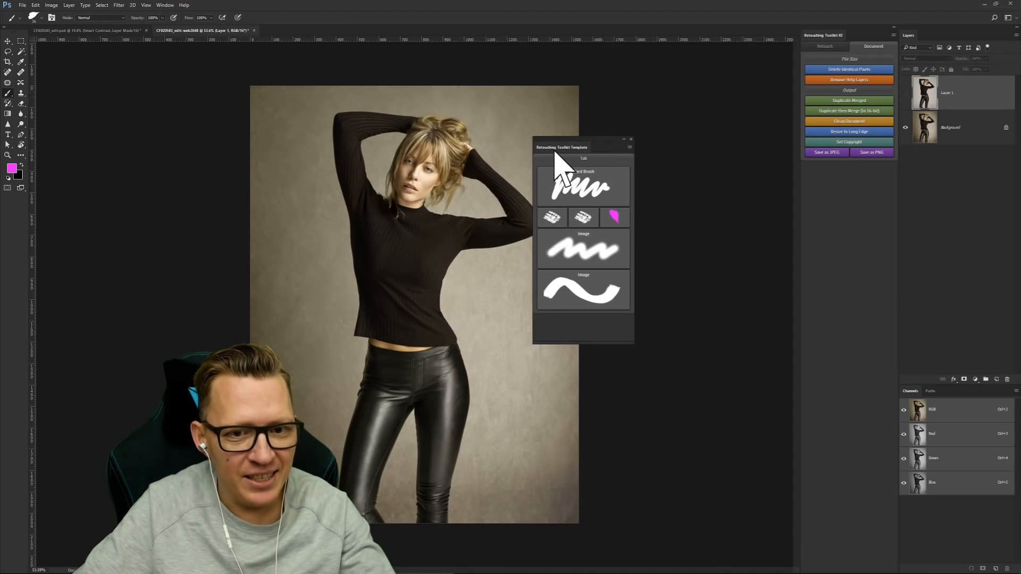
pyautogui.moveTo(563, 148)
pyautogui.mouseDown()
pyautogui.moveTo(681, 99)
pyautogui.moveTo(696, 79)
pyautogui.mouseUp()
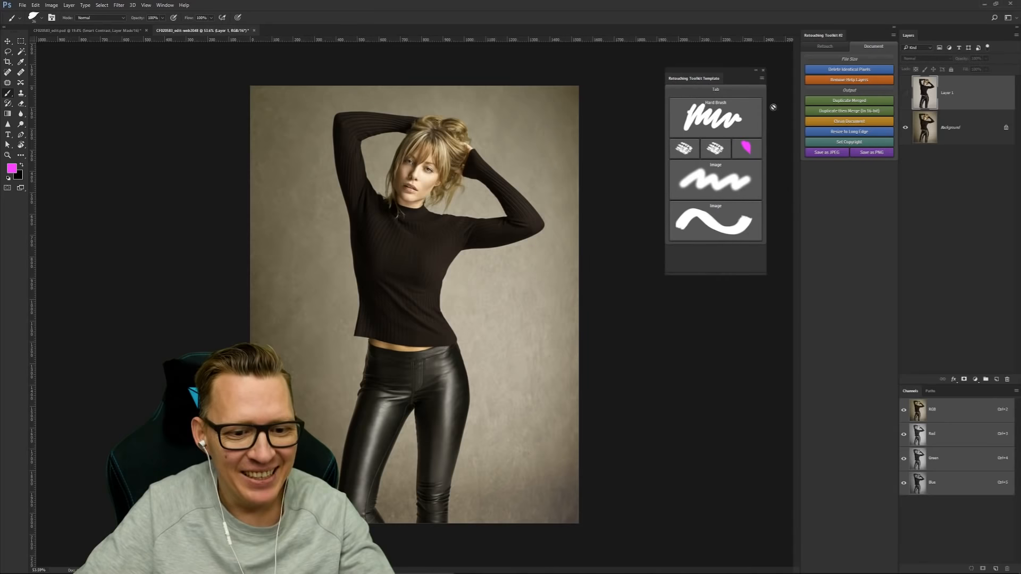
# Step: Toggle Layer 1's visibility repeatedly to compare the portrait before and after retouching, leaving the layer hidden
pyautogui.click(906, 94)
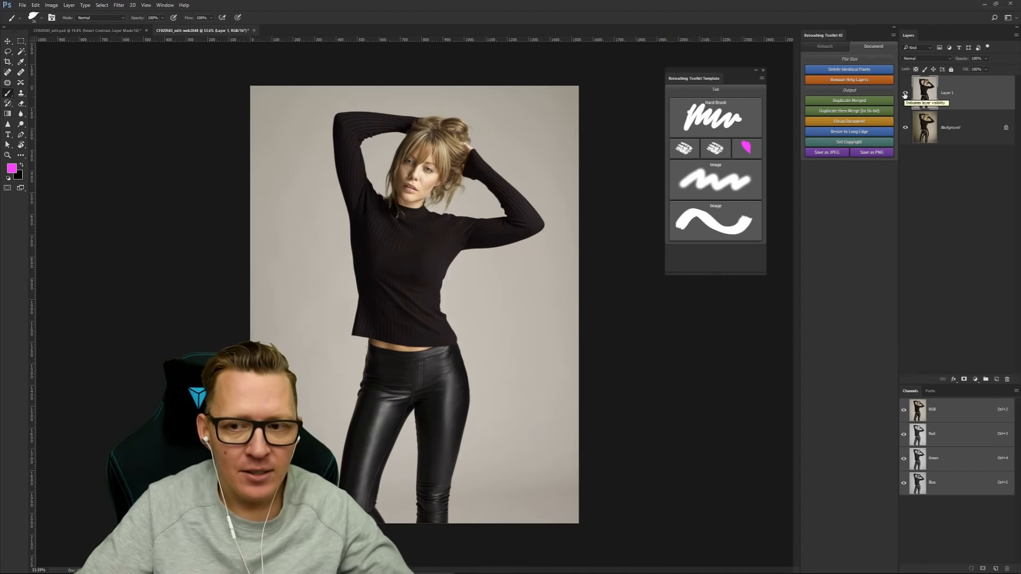
pyautogui.click(906, 94)
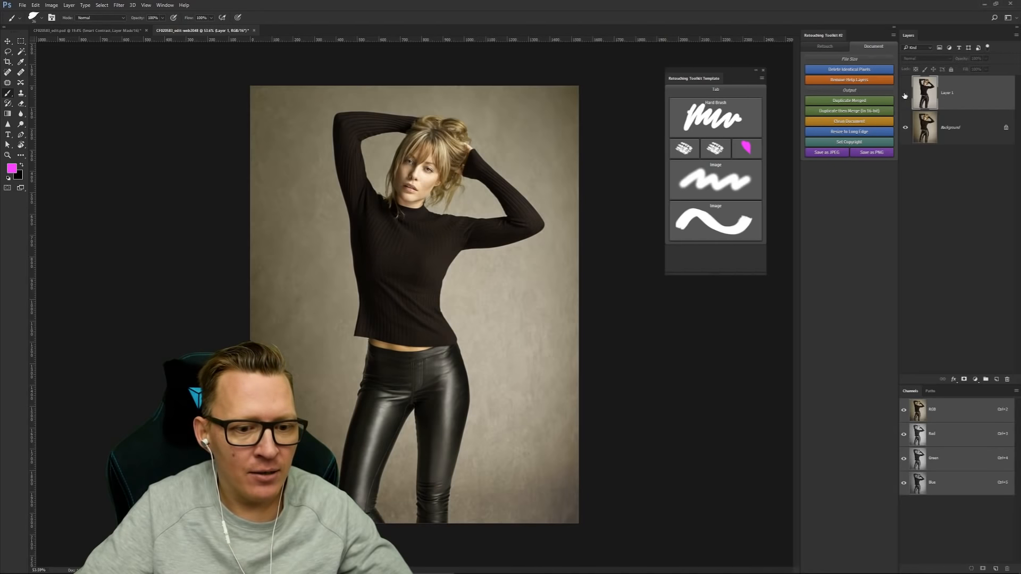
pyautogui.click(905, 94)
pyautogui.click(906, 95)
pyautogui.click(905, 94)
pyautogui.click(905, 95)
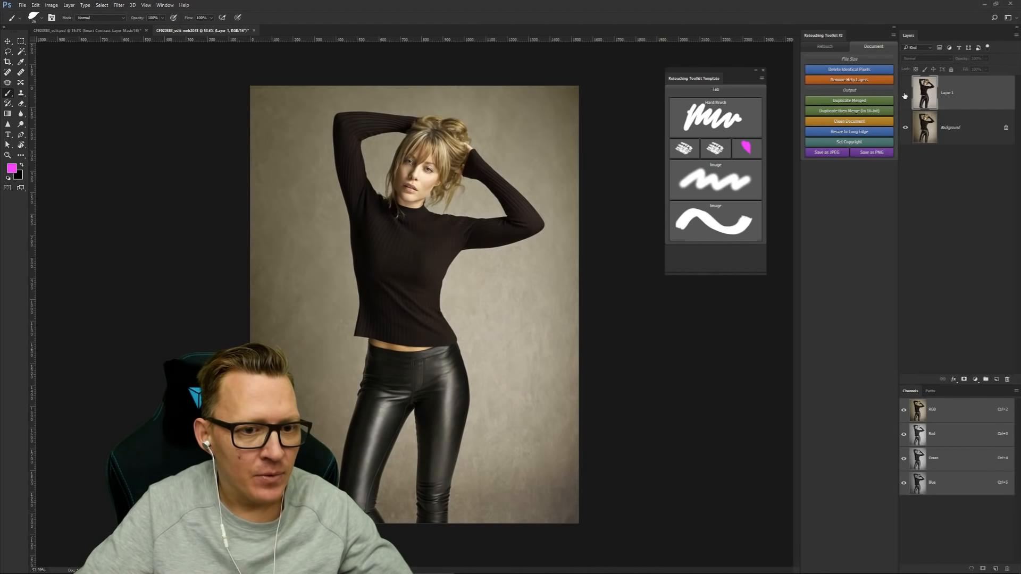
pyautogui.click(905, 94)
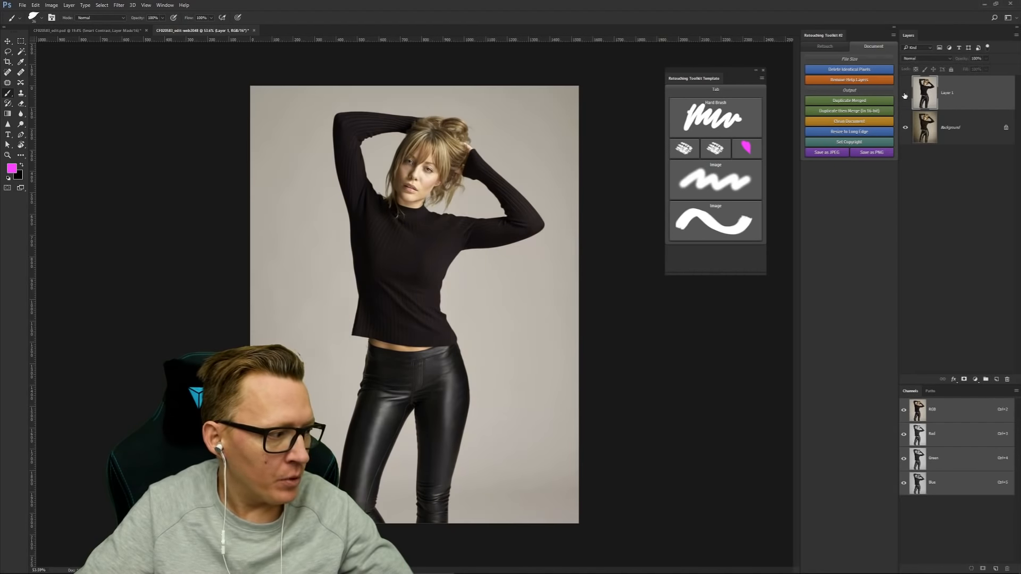
pyautogui.click(906, 94)
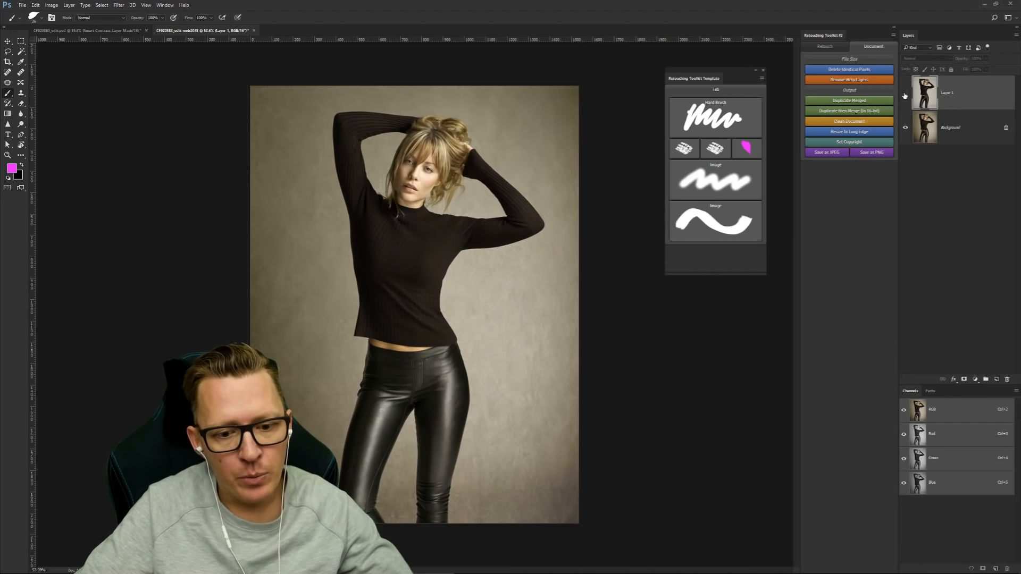
pyautogui.click(905, 95)
pyautogui.click(905, 94)
pyautogui.click(905, 95)
pyautogui.click(906, 95)
pyautogui.click(906, 95)
pyautogui.click(905, 95)
pyautogui.click(905, 94)
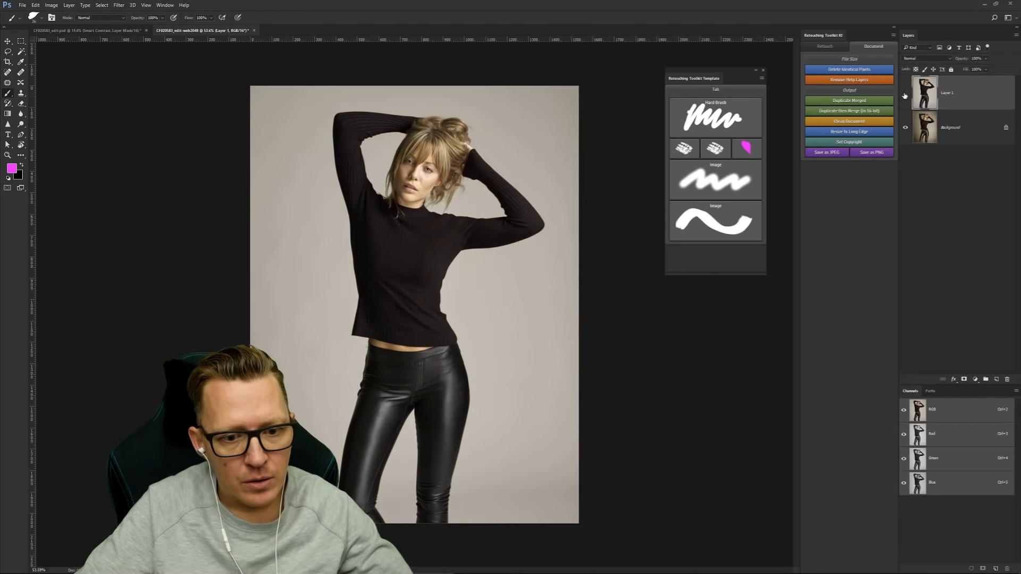
pyautogui.click(905, 94)
pyautogui.click(905, 94)
pyautogui.click(905, 94)
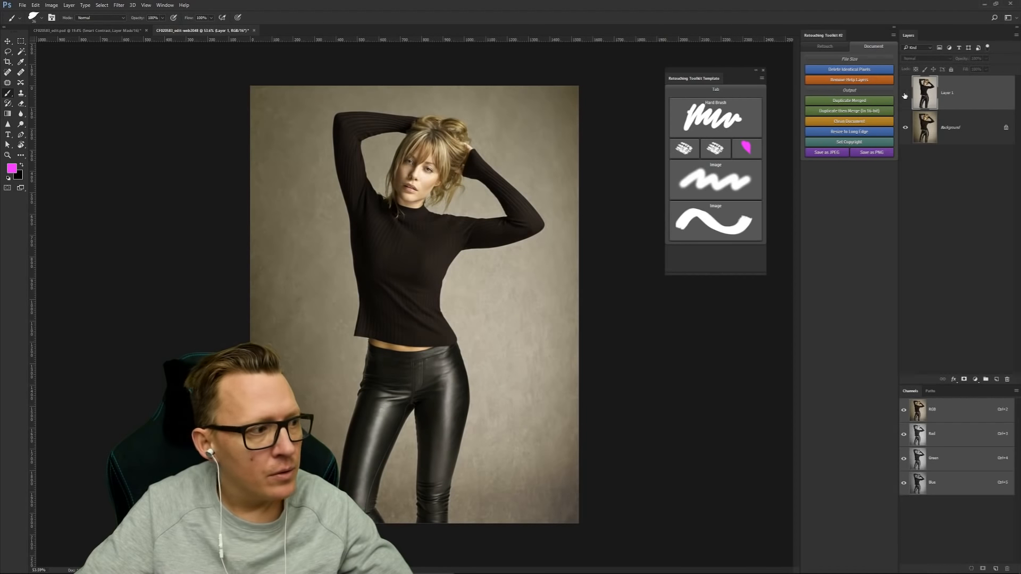